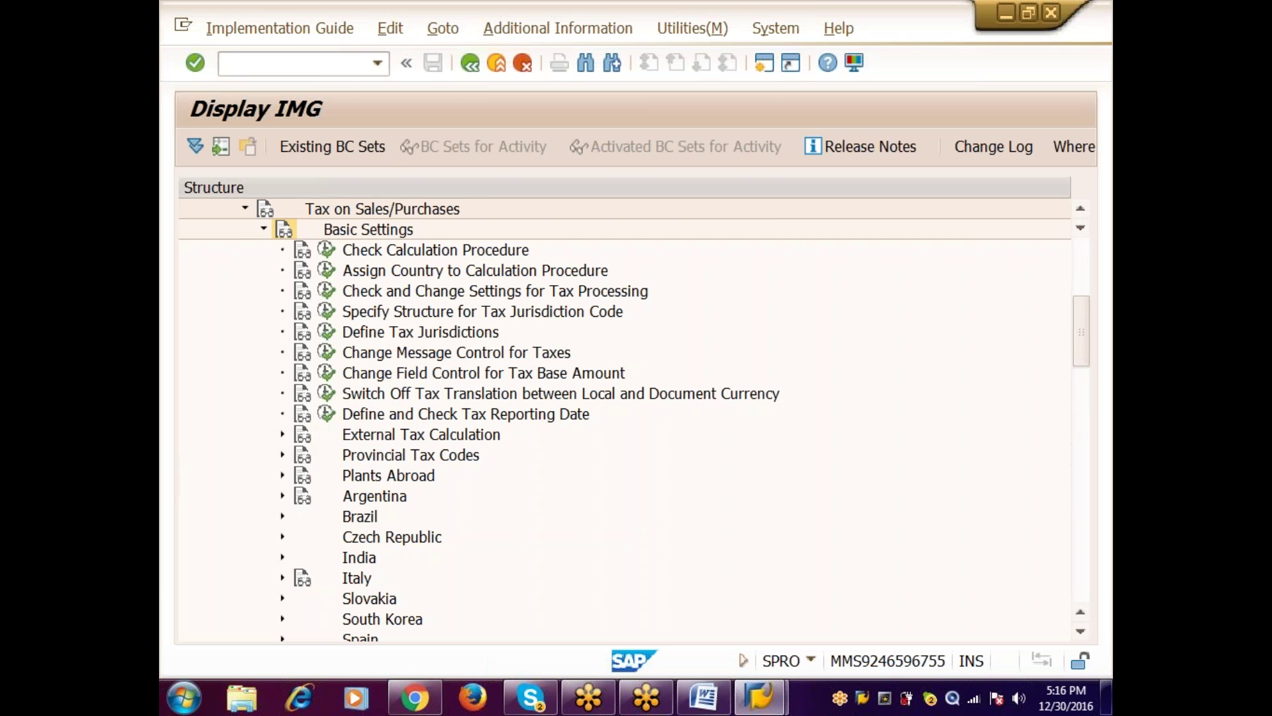
Step: Switch from the SAP configuration guide to the Word document holding the tax configuration notes
left_click(326, 250)
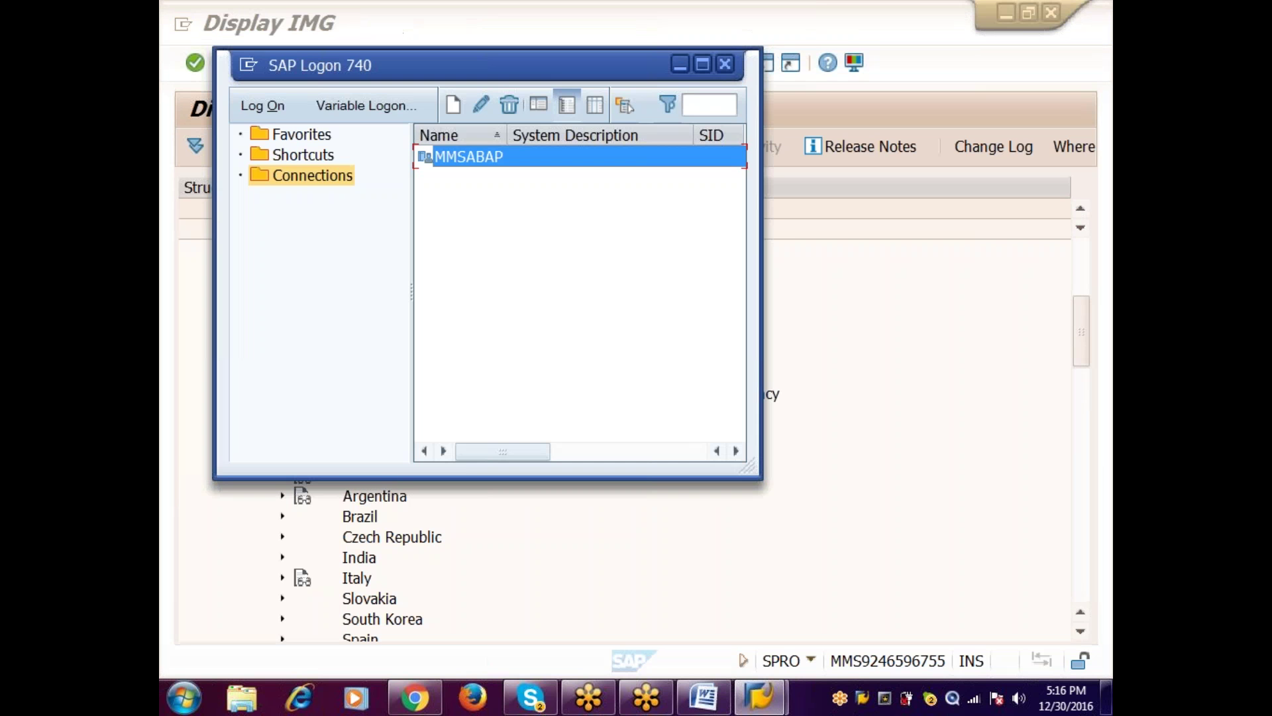
key("alt+Tab")
key("alt+Tab")
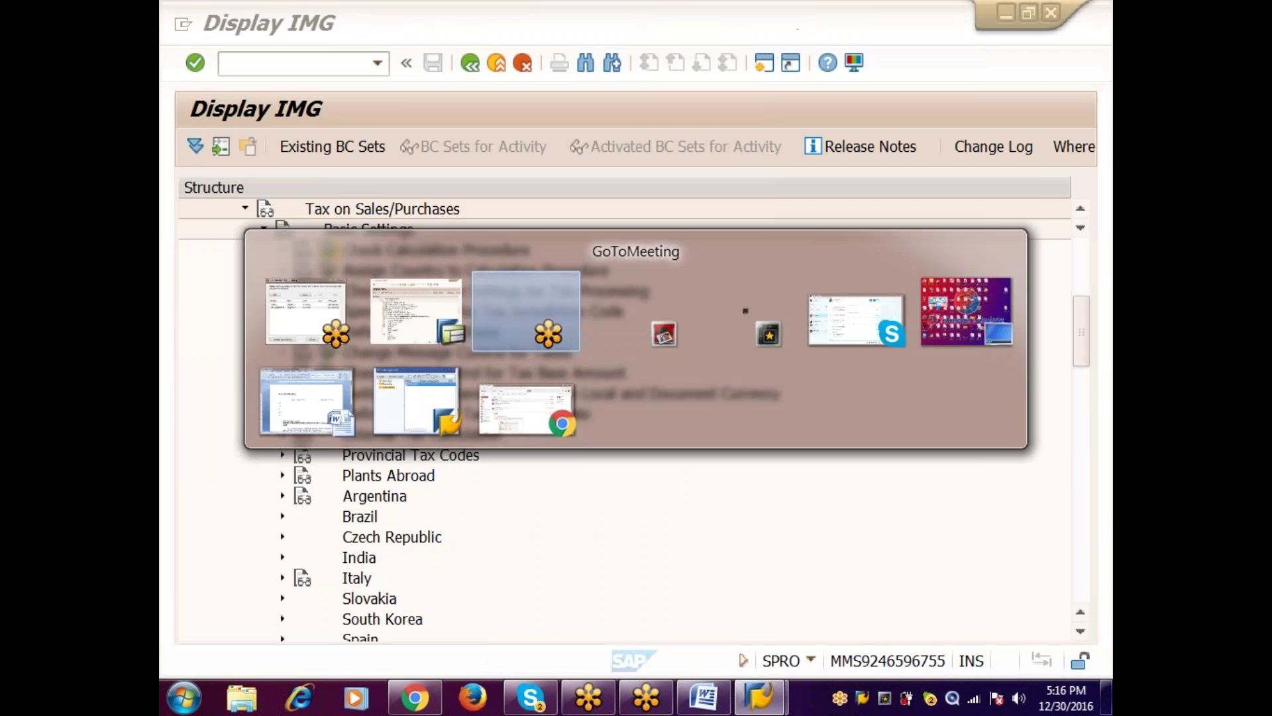
key("alt+Tab")
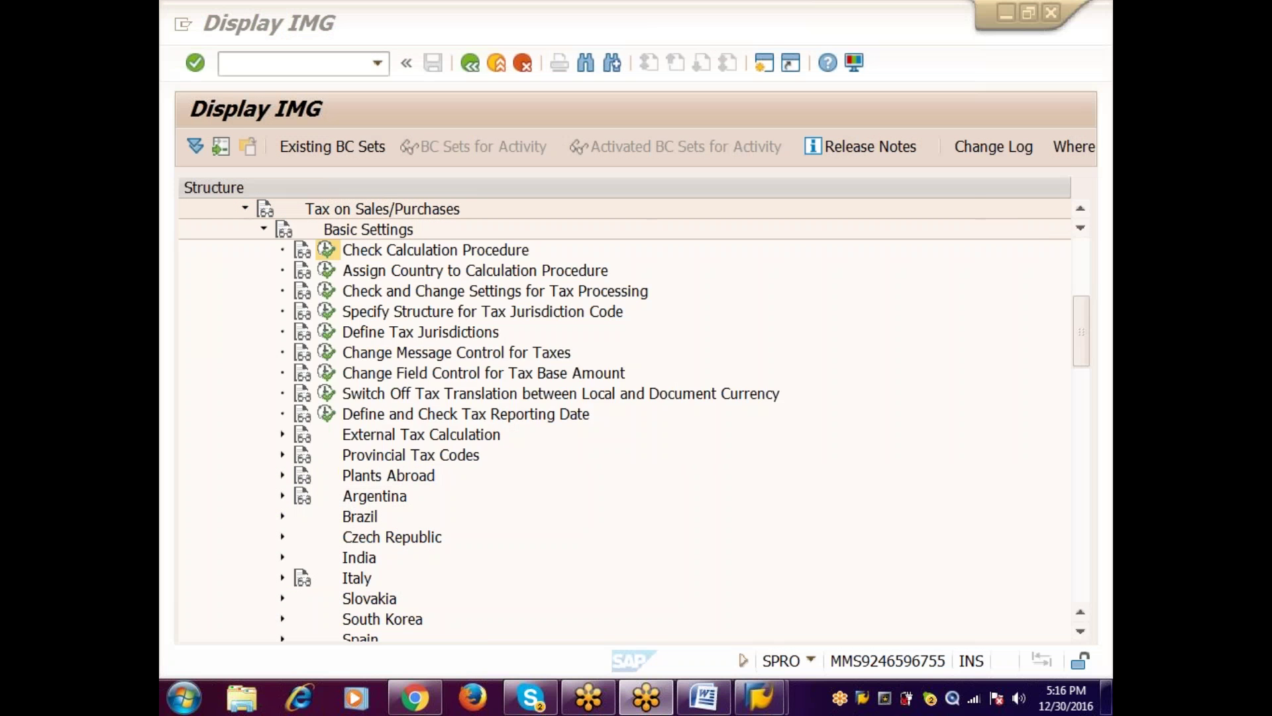
key("alt+Tab")
key("alt+Tab")
key("alt+Tab")
key("alt+Tab")
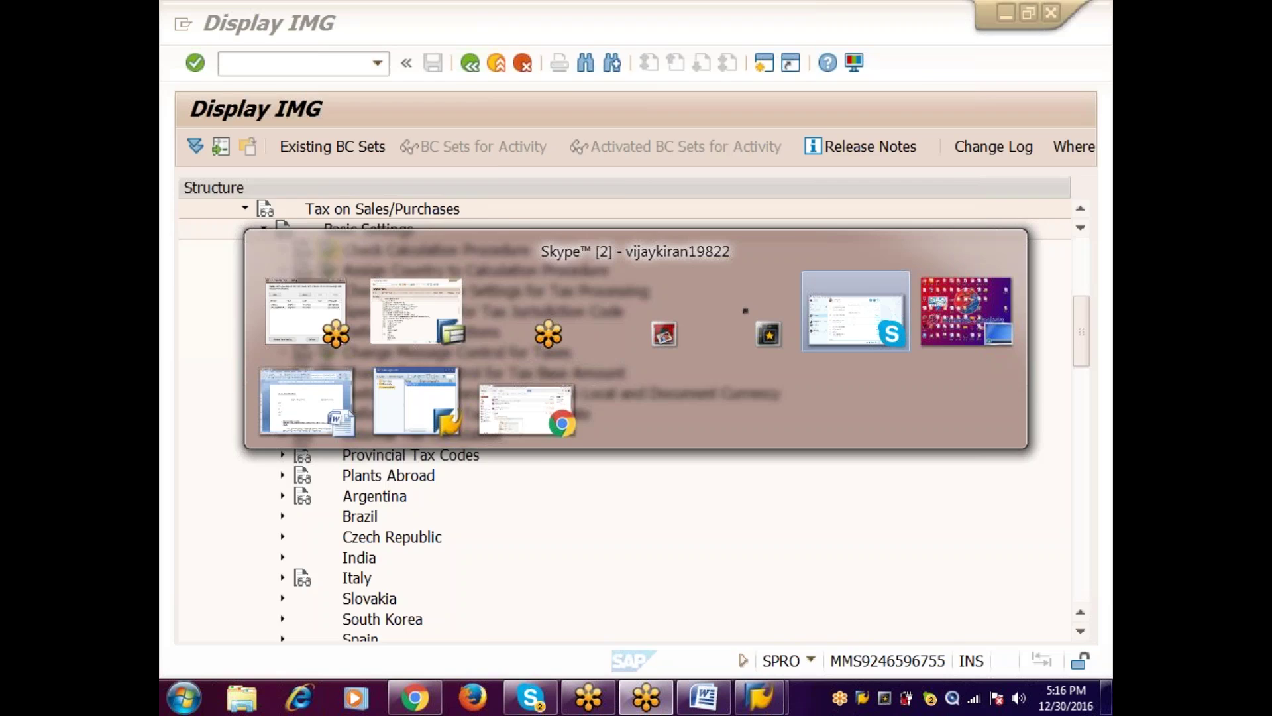
key("alt+Tab")
key("alt+Tab")
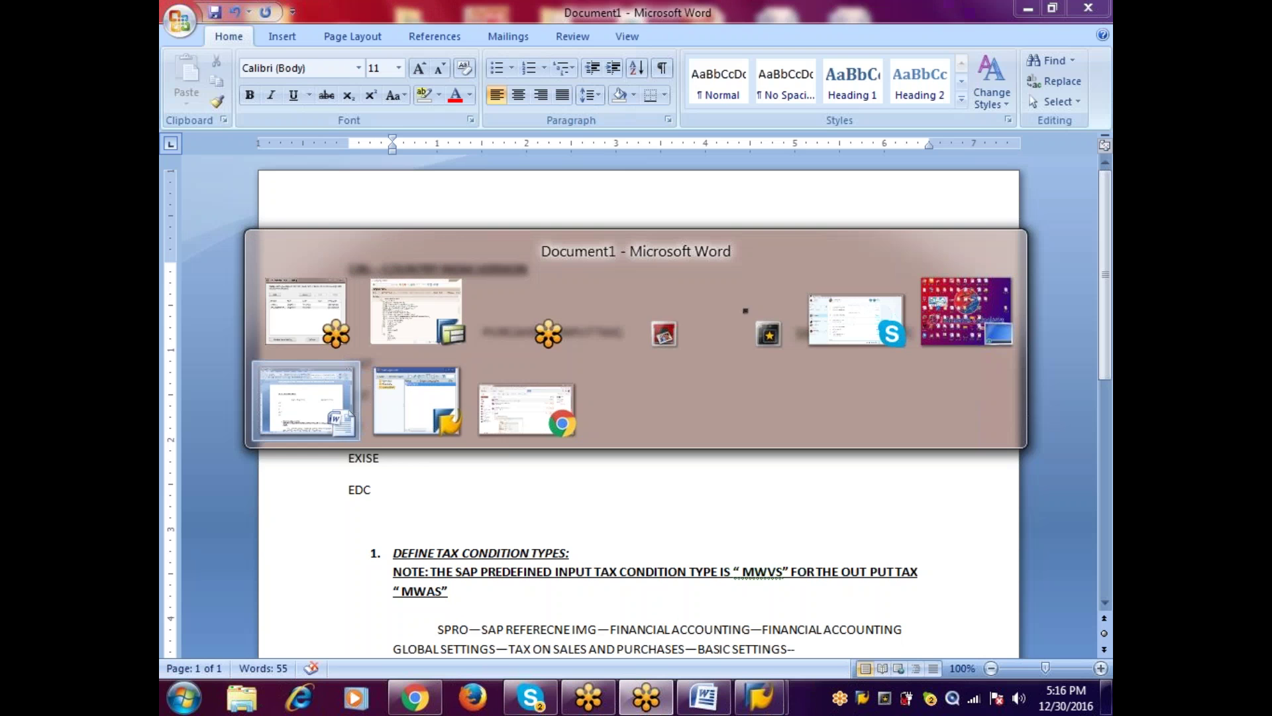
type("check")
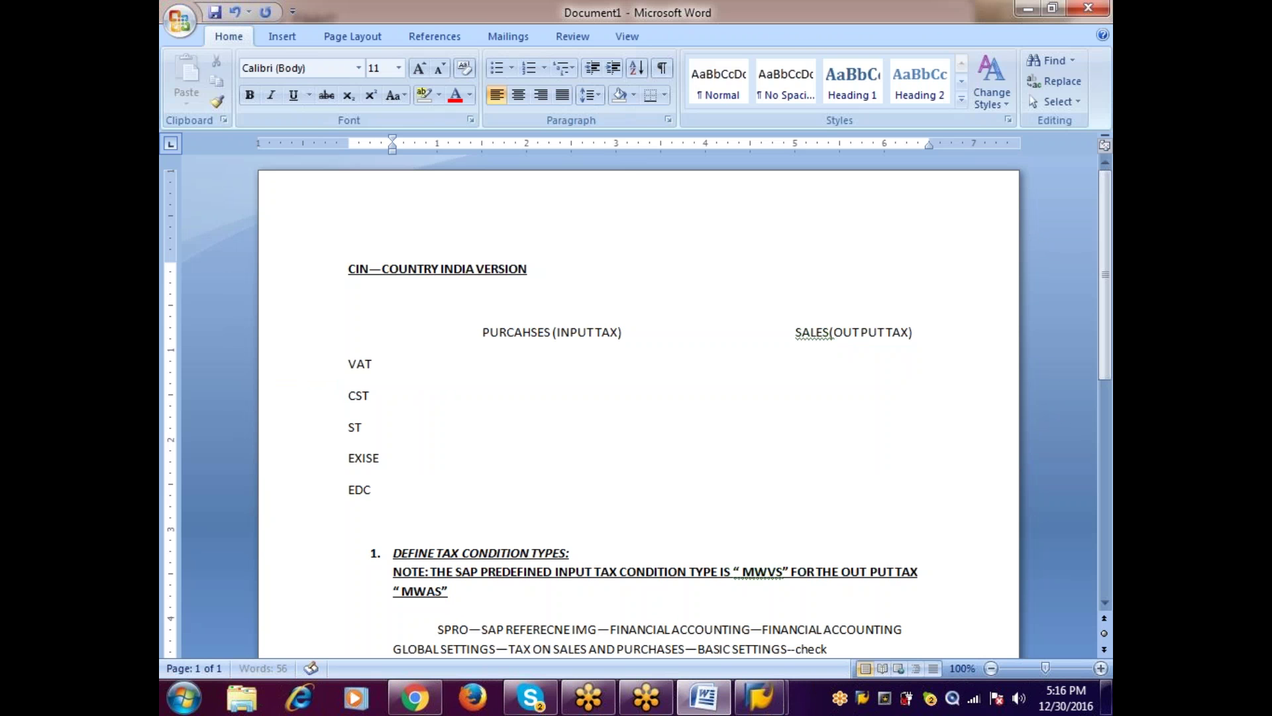
type(" c")
key("BackSpace")
key("BackSpace")
key("BackSpace")
key("BackSpace")
key("BackSpace")
key("BackSpace")
key("BackSpace")
Step: Complete the configuration path after BASIC SETTINGS with "CHECK CALCULATION PROCEDURE" and start a new line below it
type("CHECK CAL")
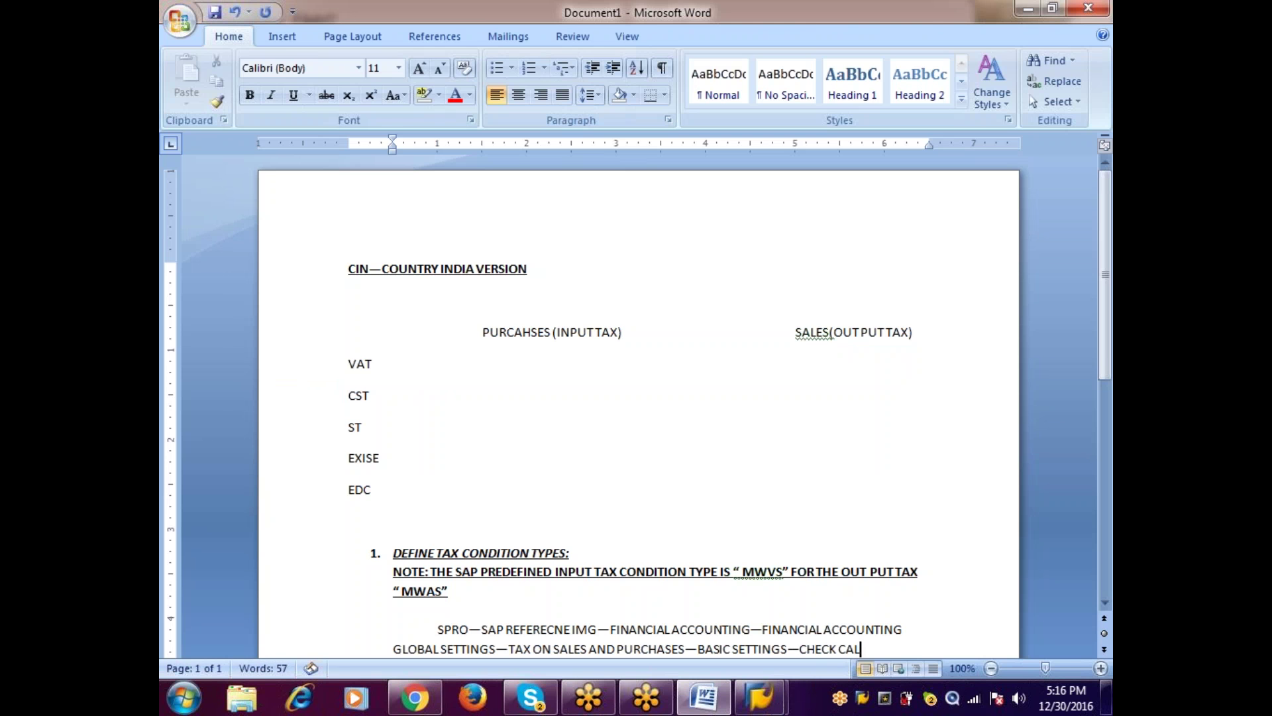
type("CULATION P")
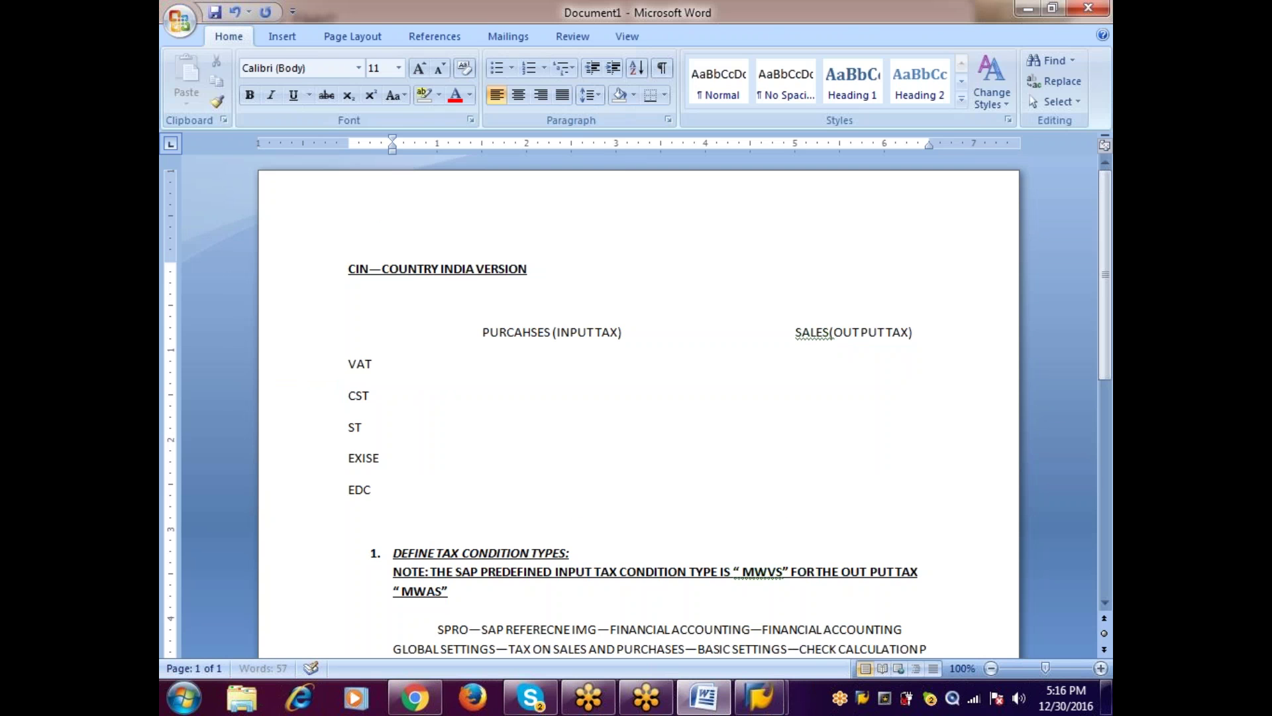
type("ROCEDURE")
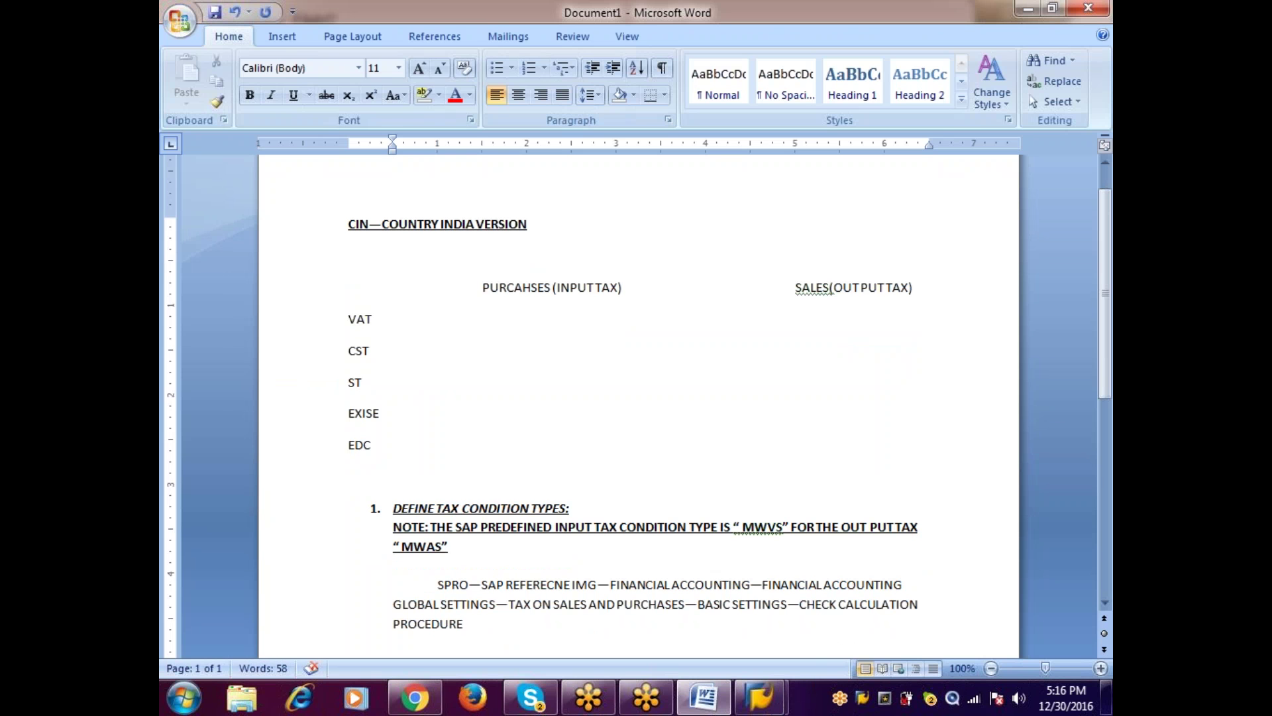
key("Return")
scroll(638, 398, "down", 3)
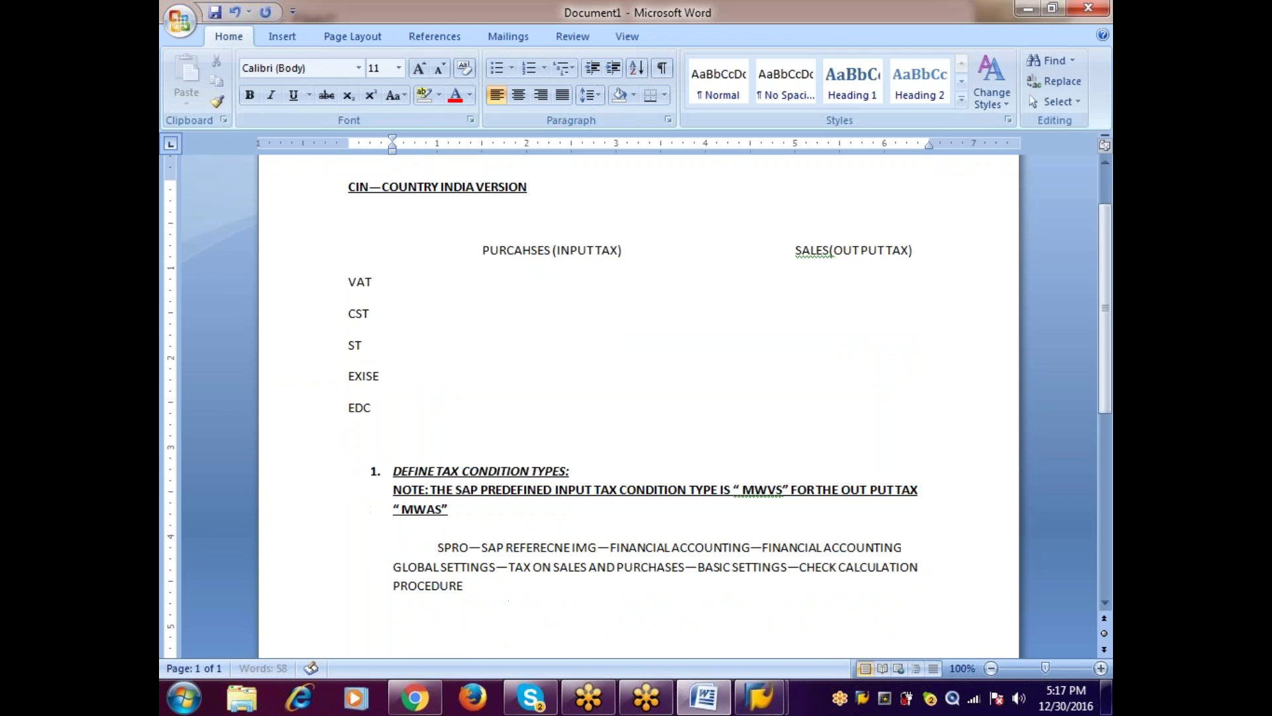
scroll(395, 640, "down", 2)
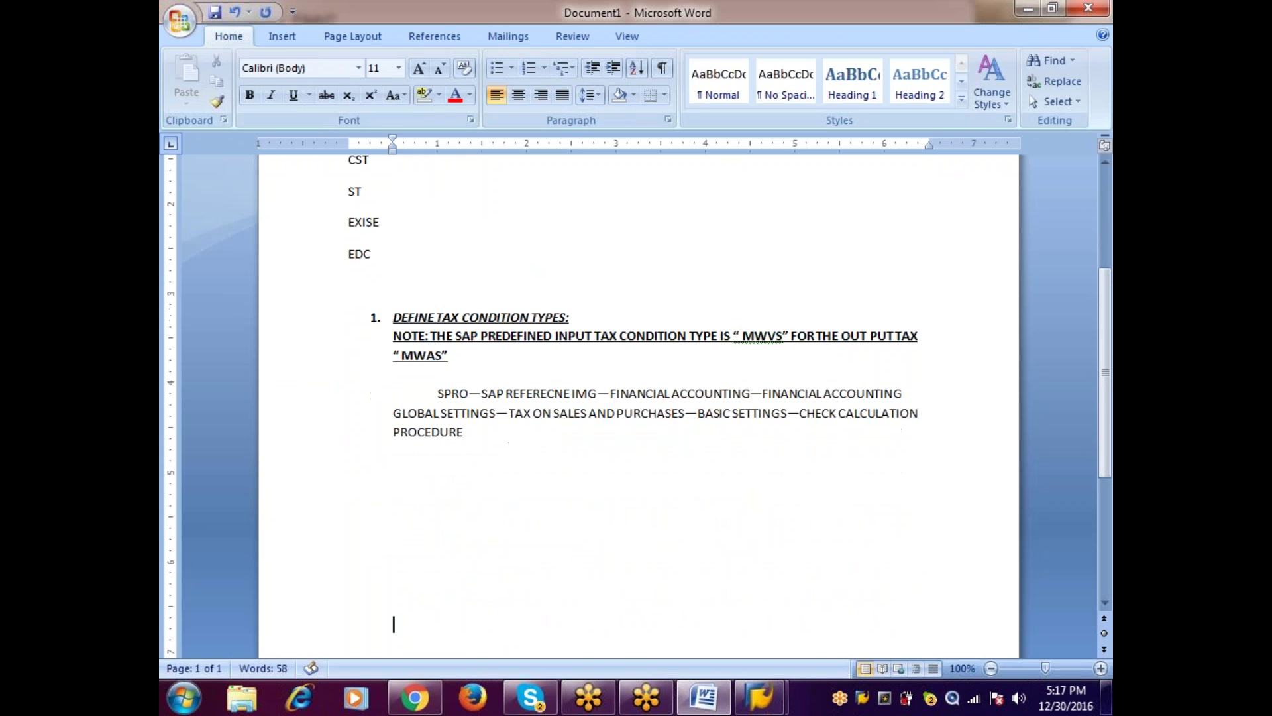
scroll(393, 642, "down", 2)
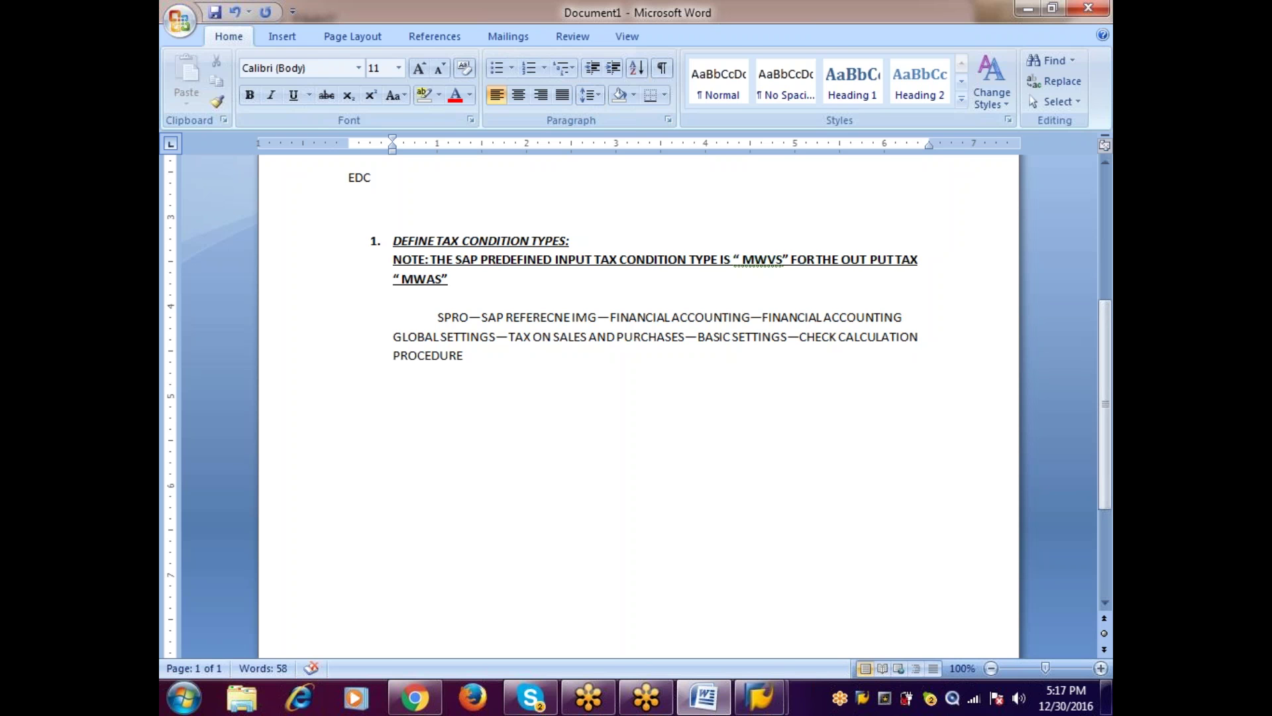
Step: Switch to the SAP window and execute the Check Calculation Procedure activity under Basic Settings
key("alt+Tab")
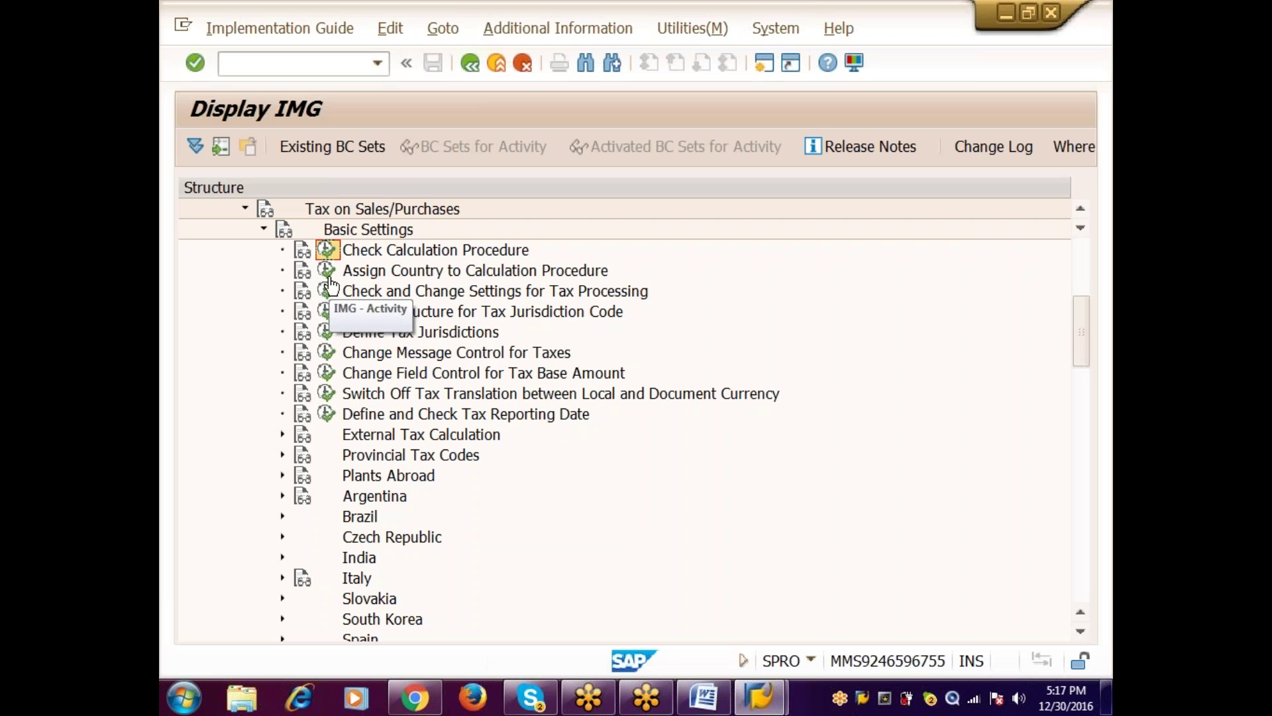
left_click(327, 249)
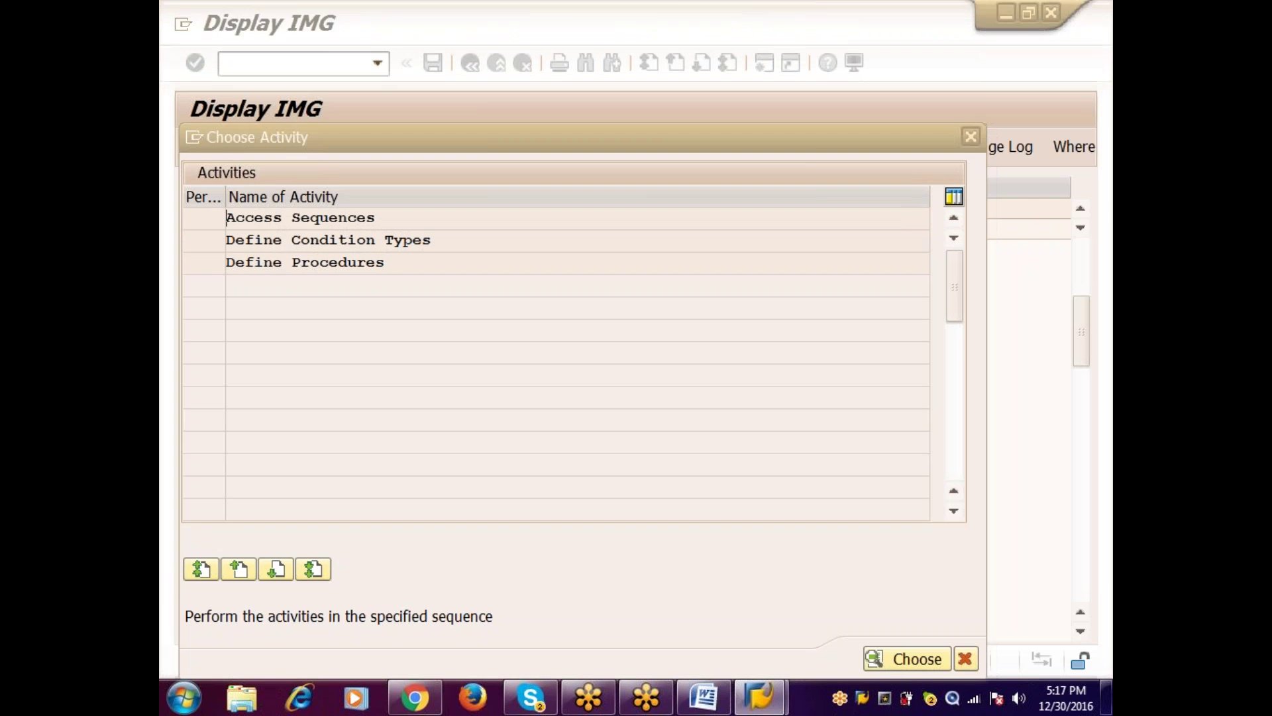
Step: Switch to the Word notes and add the line "DOUBLE CLICK ON DEFINE CONDITION TYPES" below the path
key("alt+Tab")
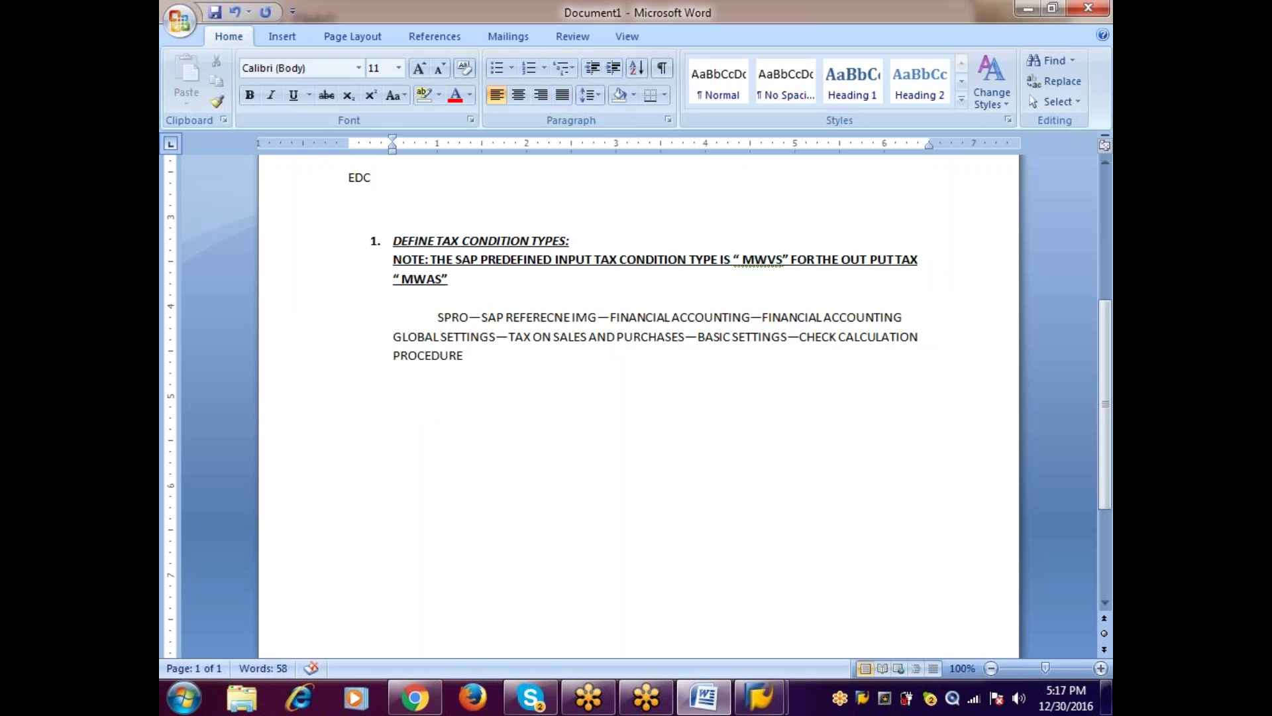
type("DOUBLE CLICK ON D")
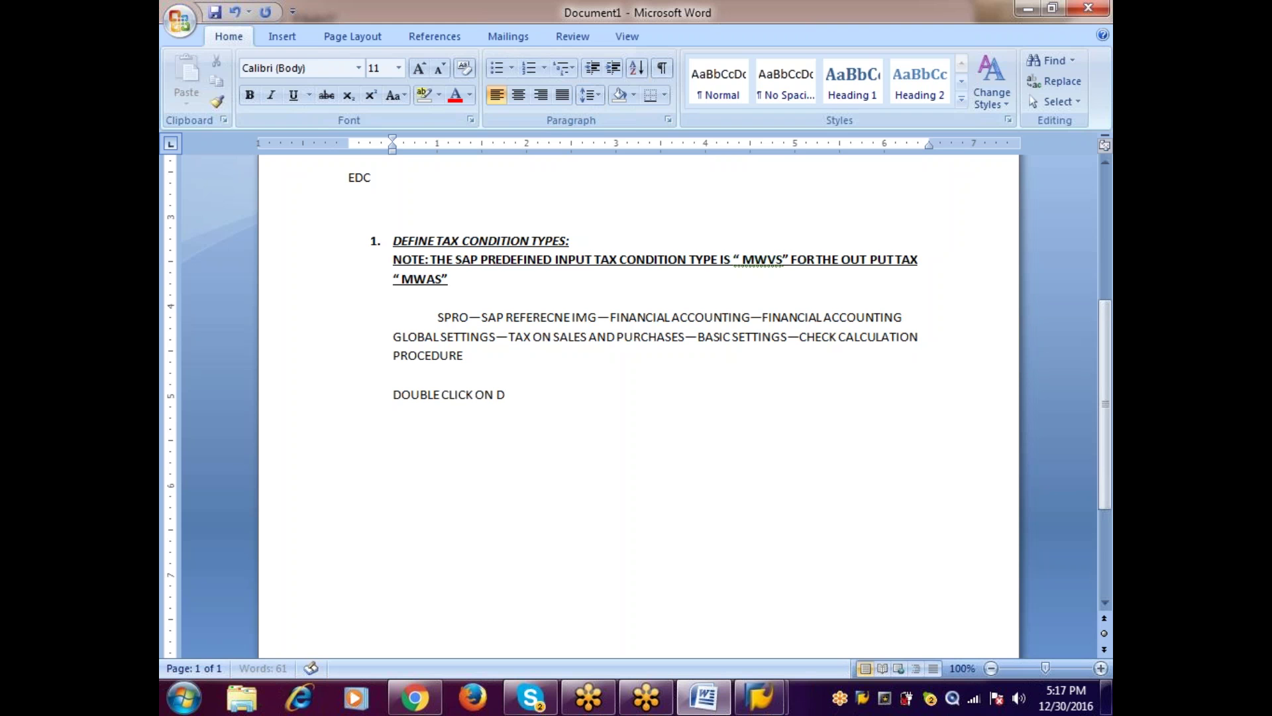
type("EFINE CONDITION TYPES")
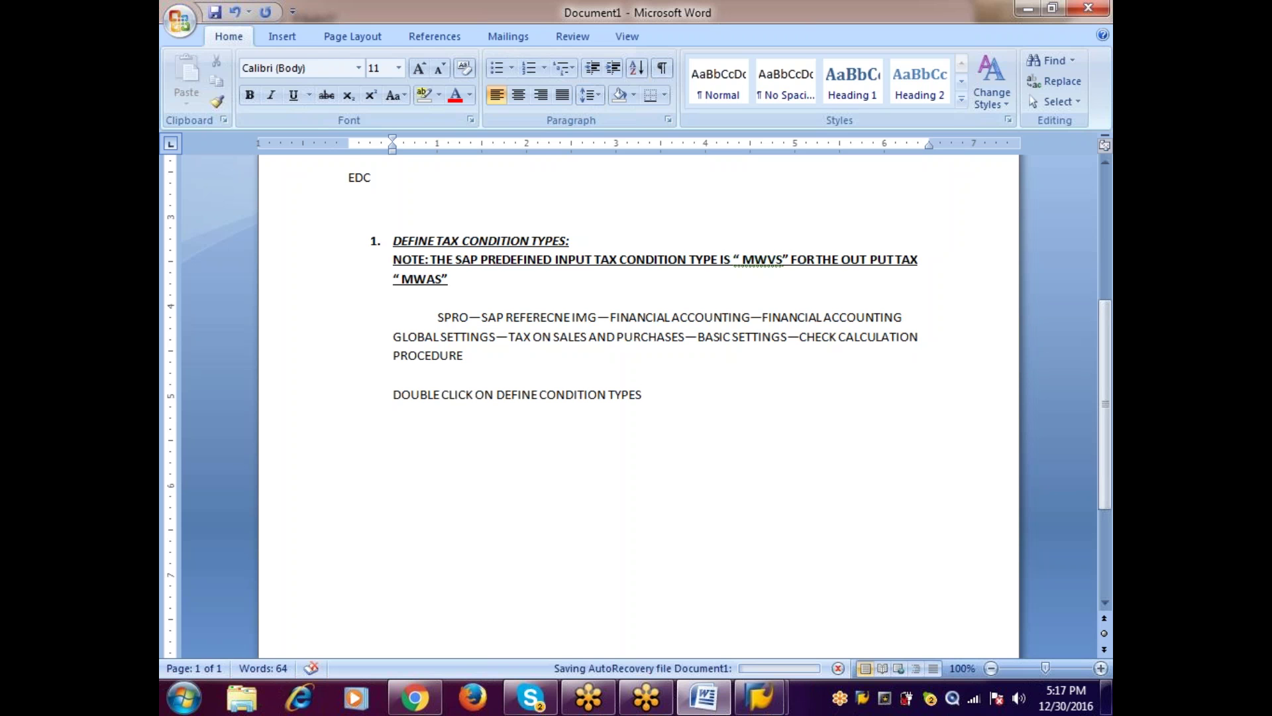
key("Return")
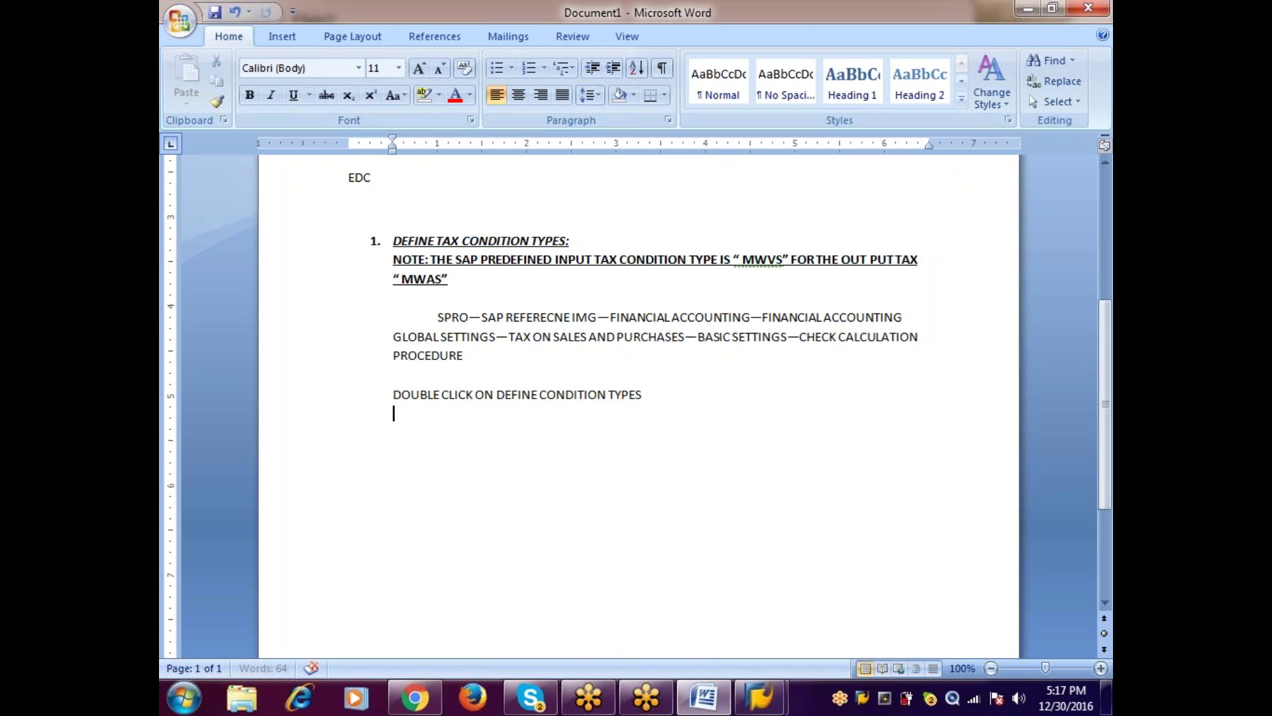
Step: Switch back to SAP, open the Define Condition Types activity and position the list at condition type MWVS
key("alt+Tab")
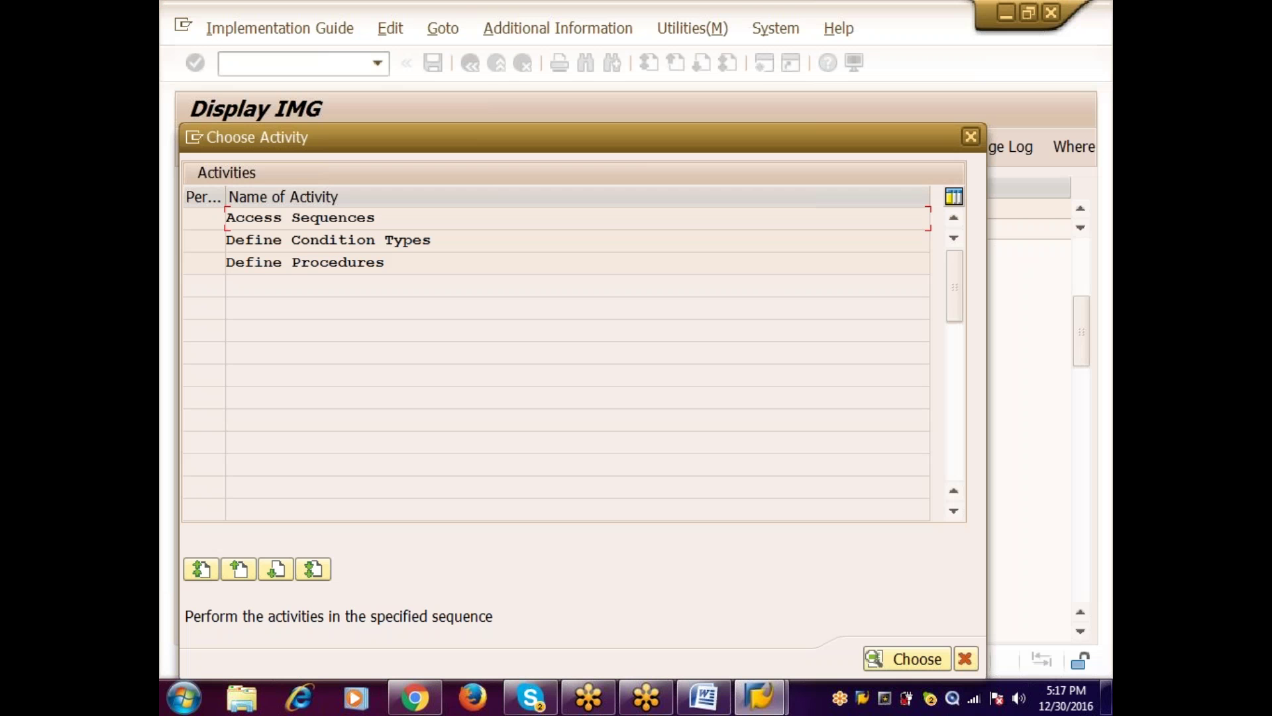
double_click(335, 241)
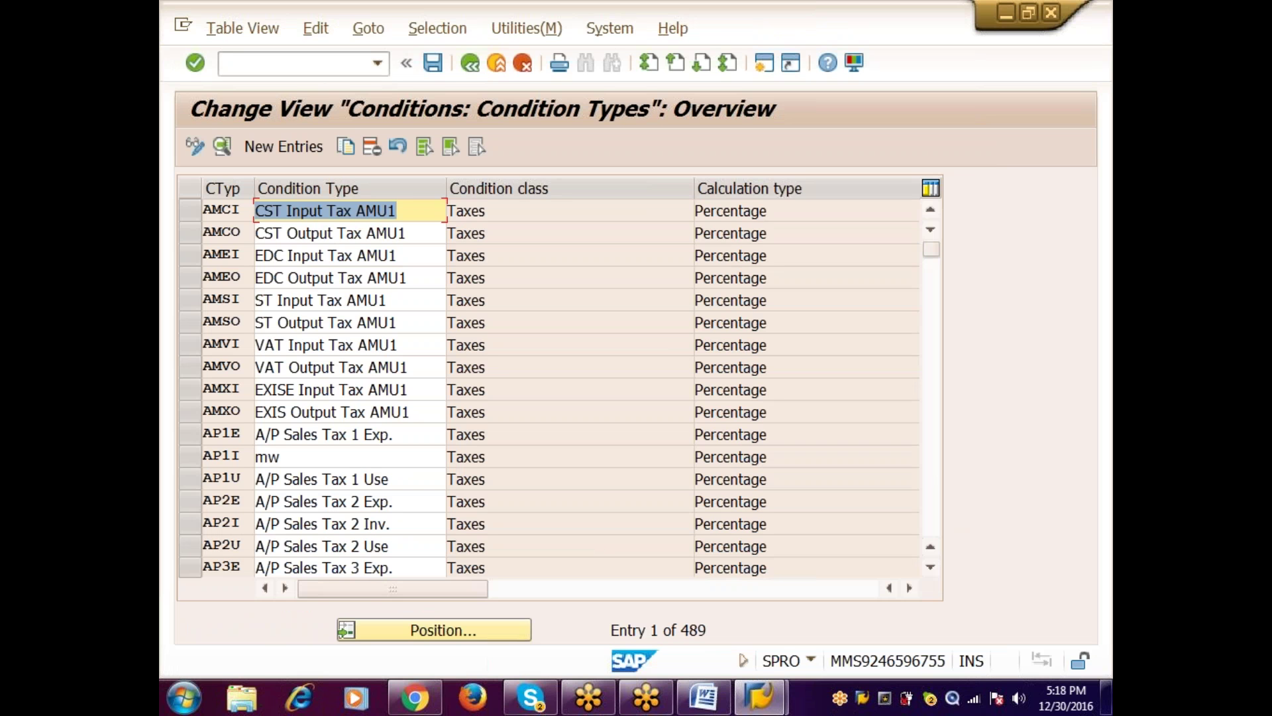
left_click(388, 631)
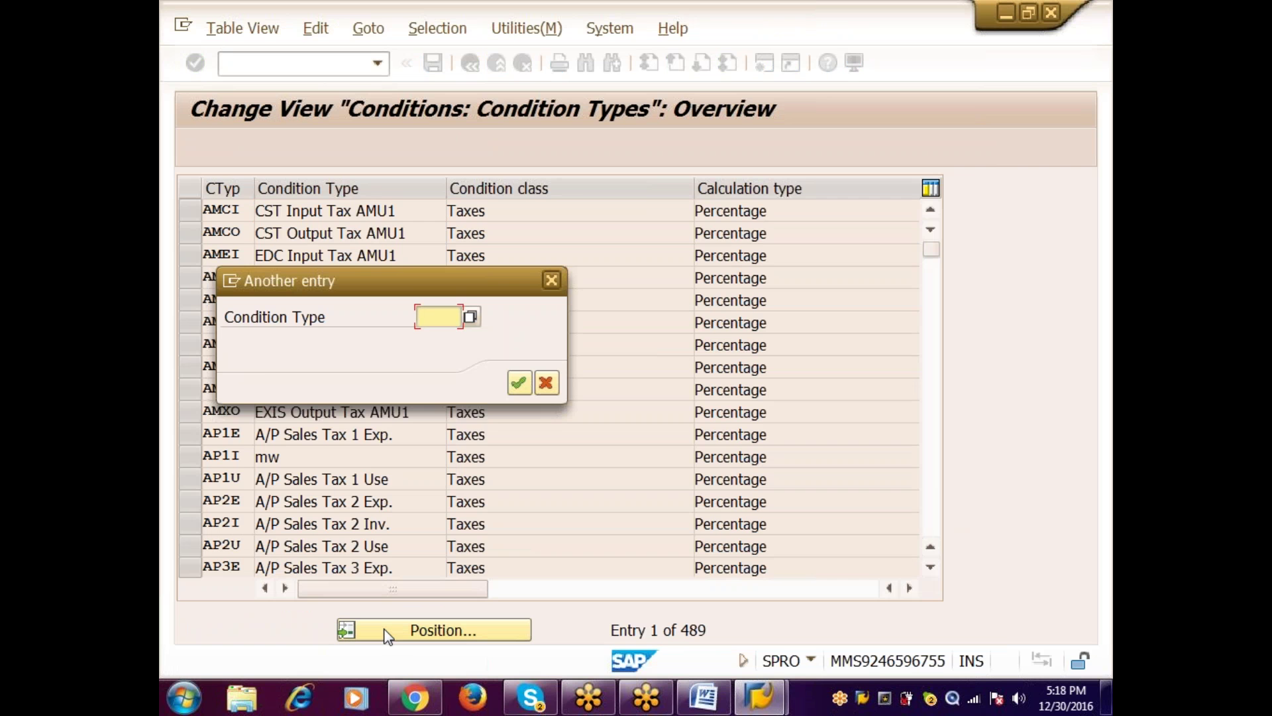
type("MWVS")
key("Return")
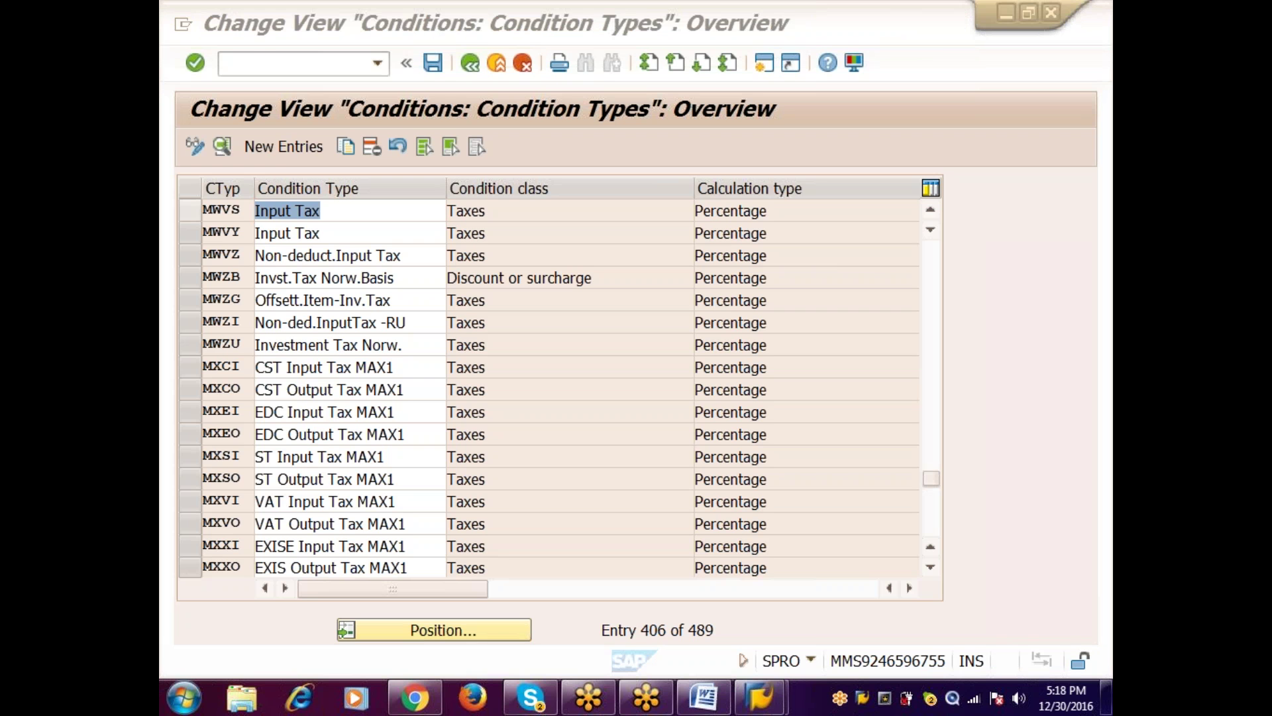
Step: Copy condition type MWVS to a new condition type ABVI named "VAT Input Tax"
left_click(196, 213)
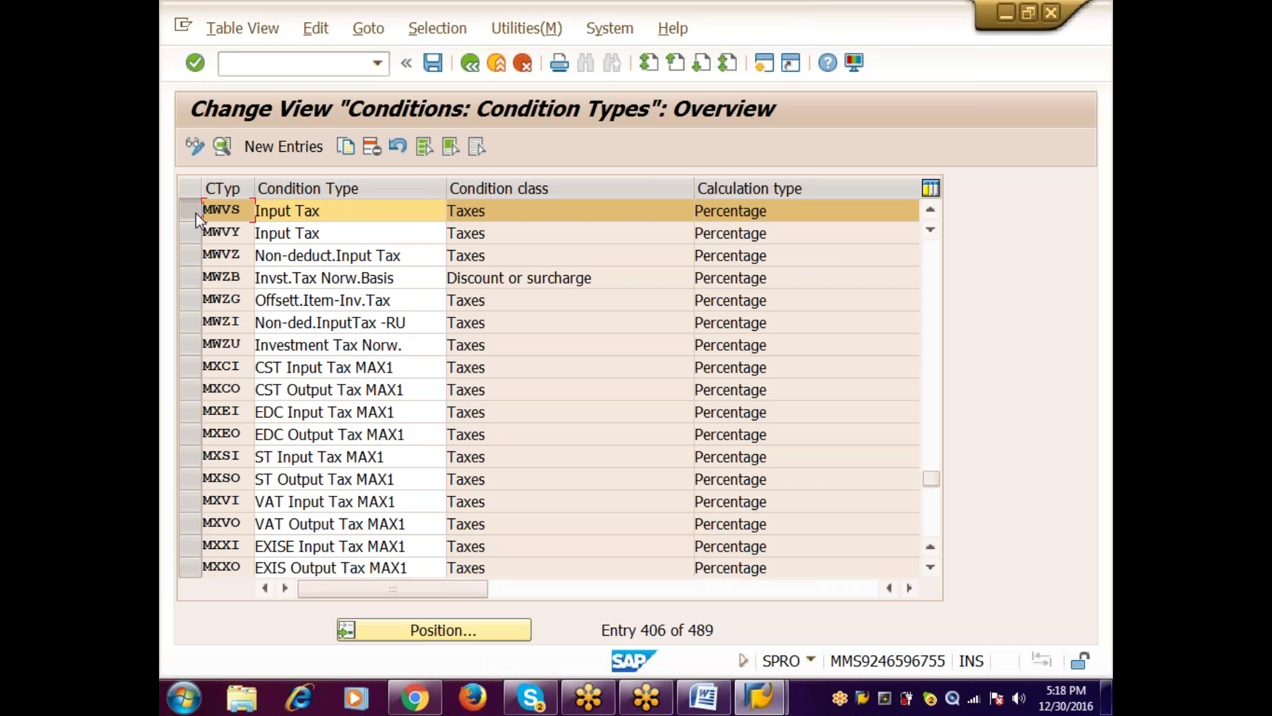
left_click(346, 147)
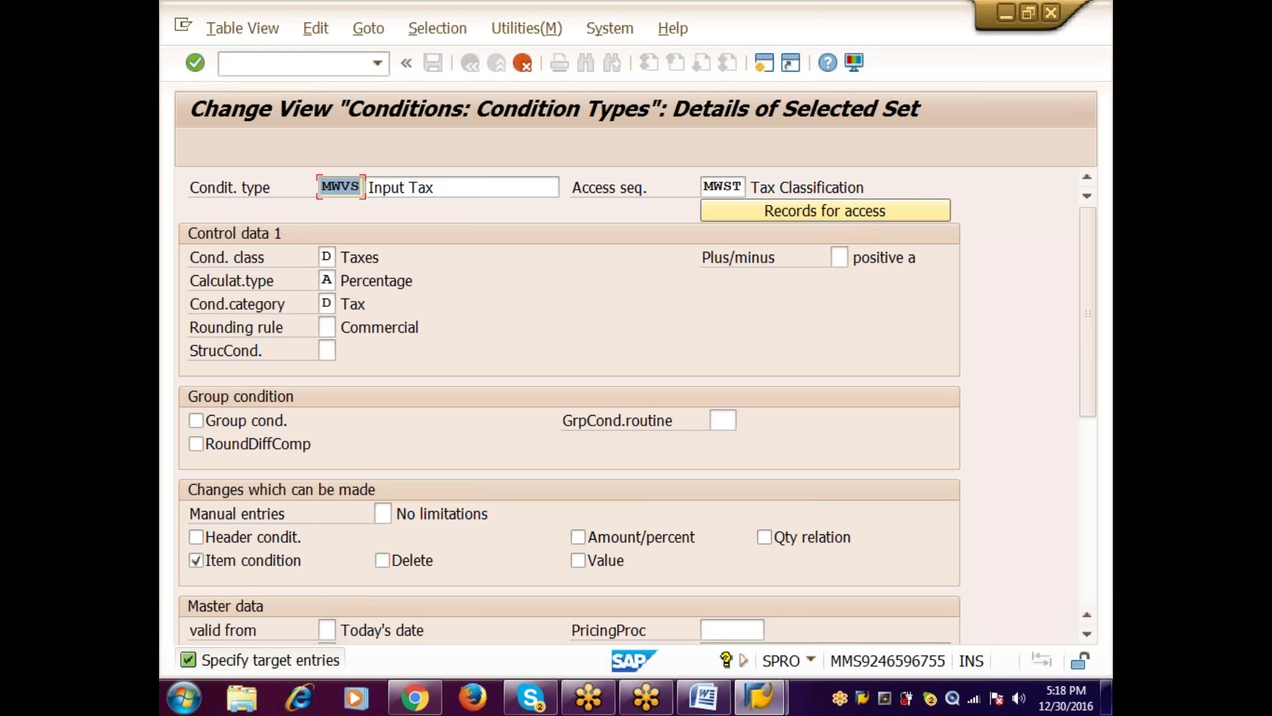
key("BackSpace")
type("ABVI")
key("Tab")
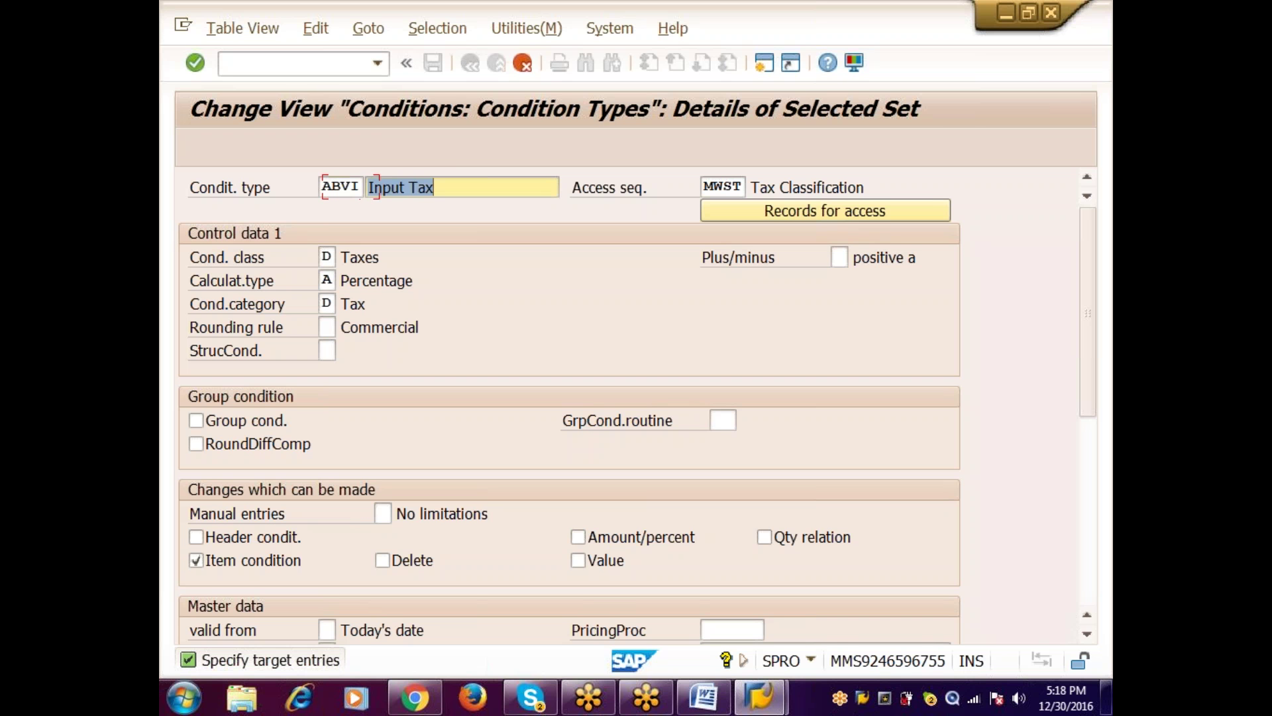
left_click(430, 188)
type("VA")
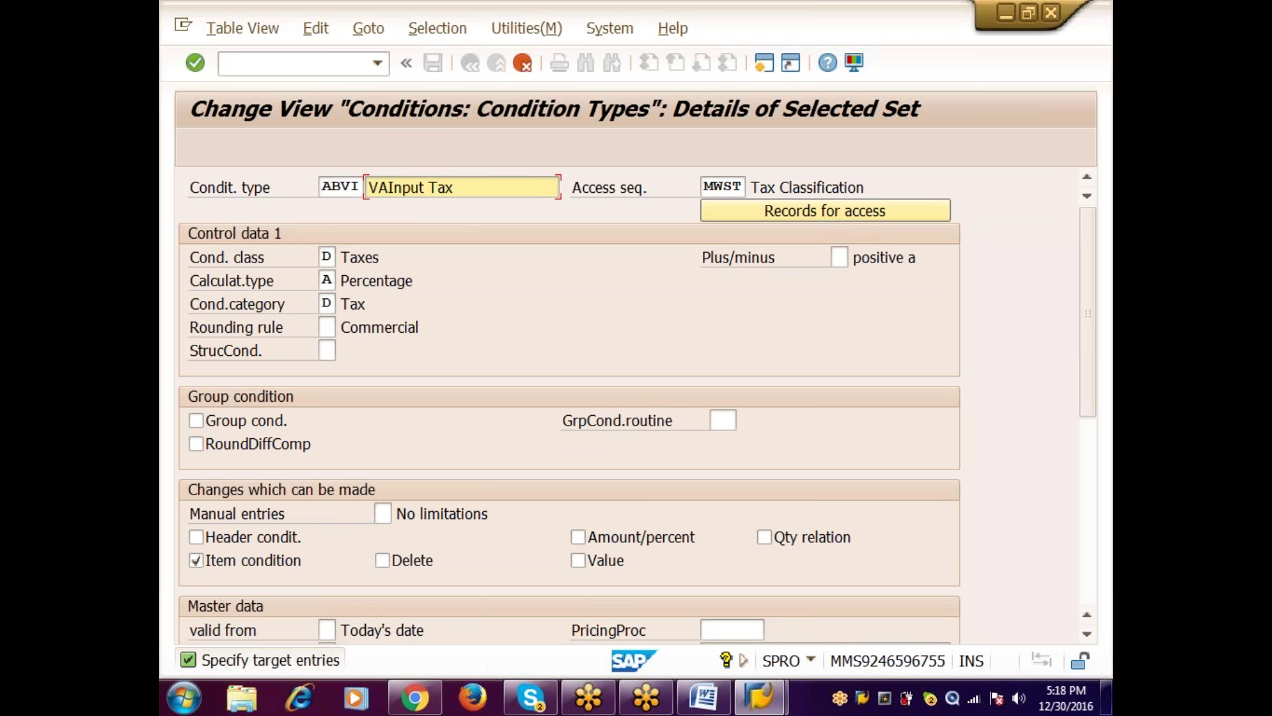
type("T")
key("Return")
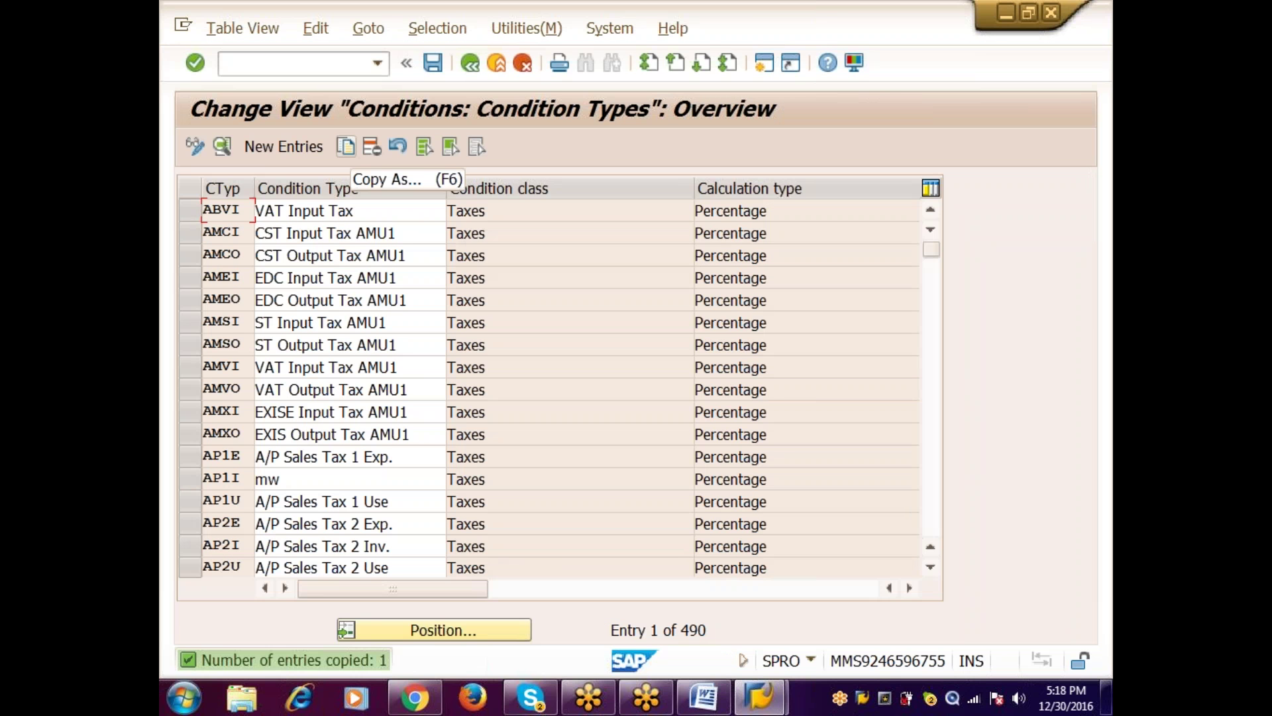
Step: Copy condition type ABVI to a new condition type ABCI named "CST Input Tax"
left_click(190, 212)
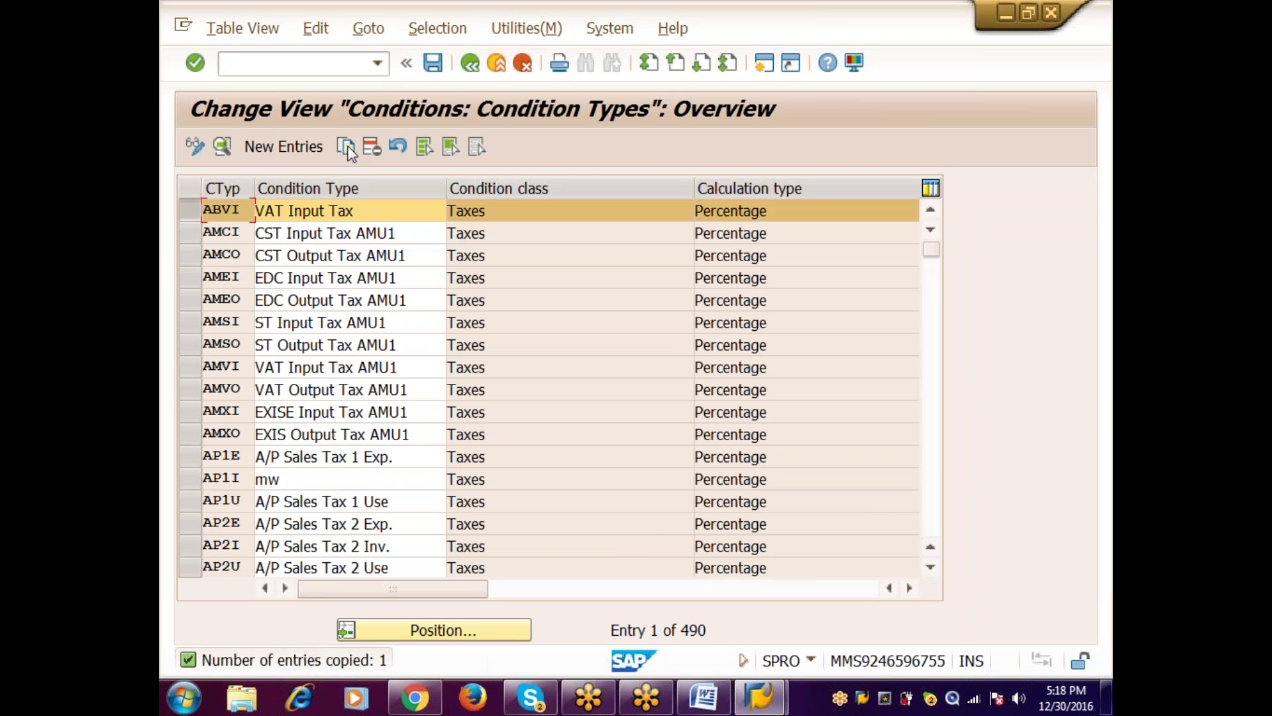
left_click(347, 147)
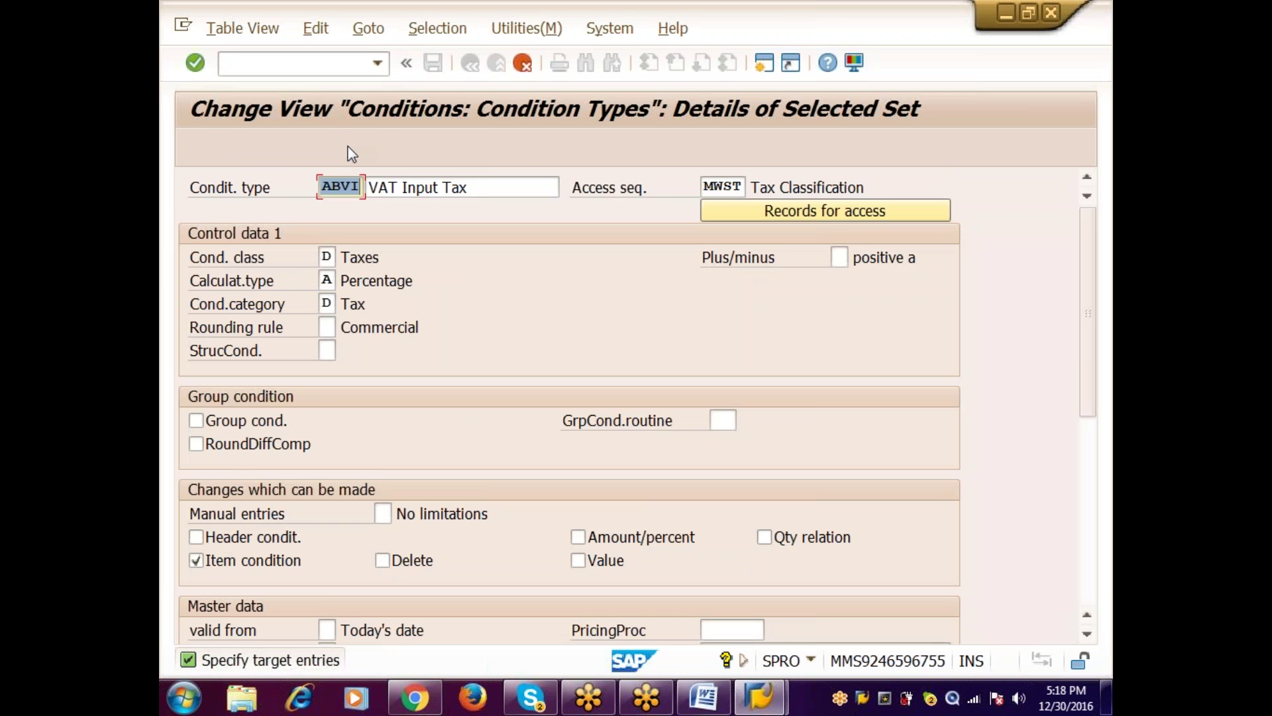
key("End")
key("BackSpace")
type("C")
key("Tab")
key("Home")
key("Delete")
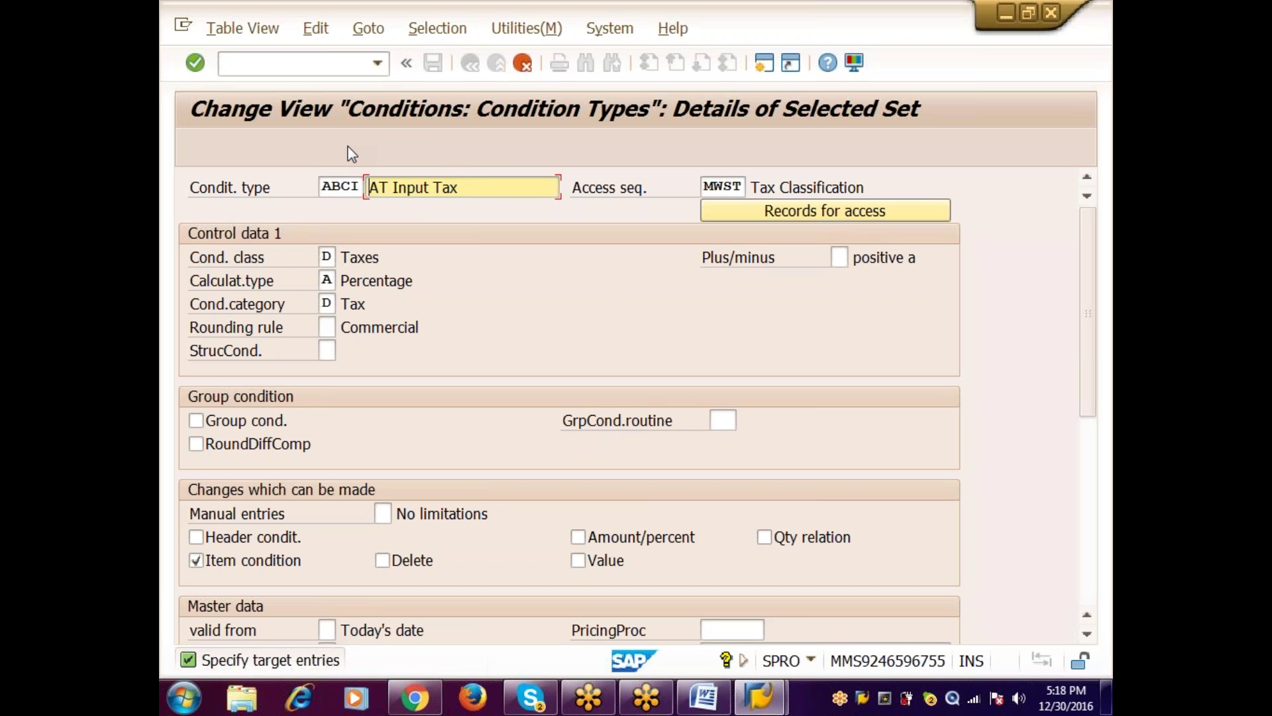
key("Delete")
type("CS")
key("Return")
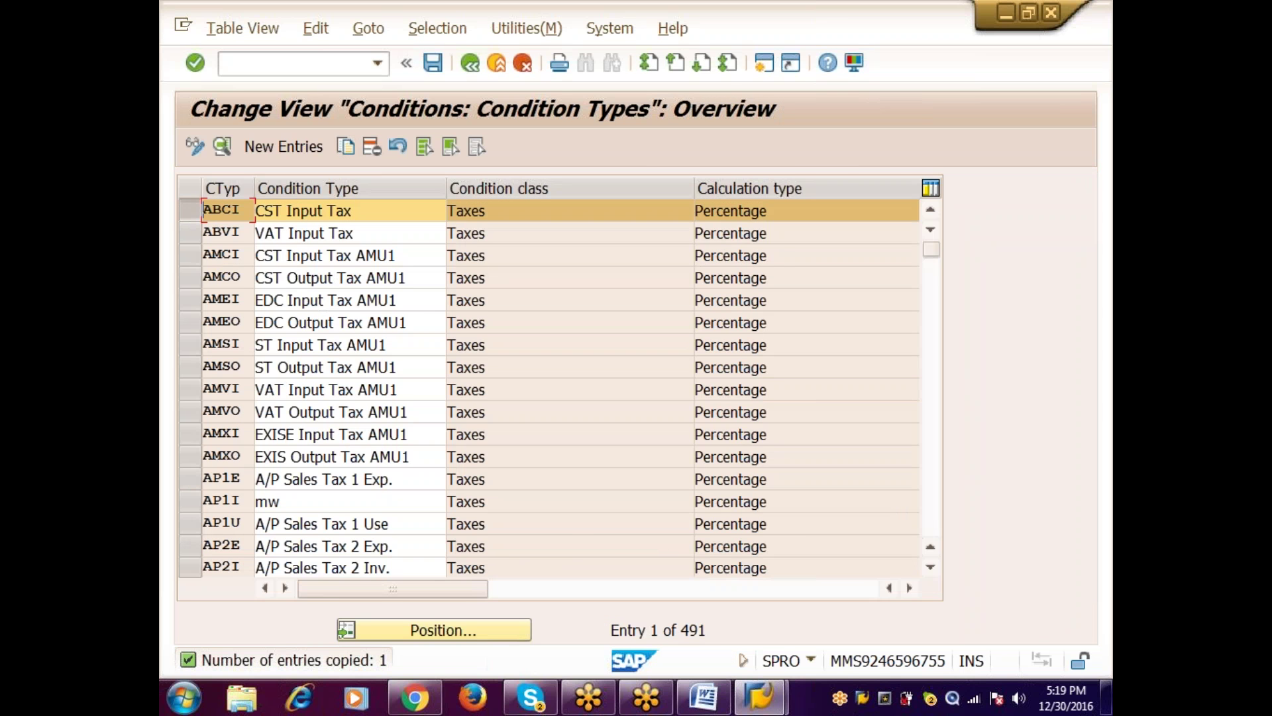
Step: Copy condition type ABCI to a new condition type ABSI named "ST Input Tax"
left_click(354, 145)
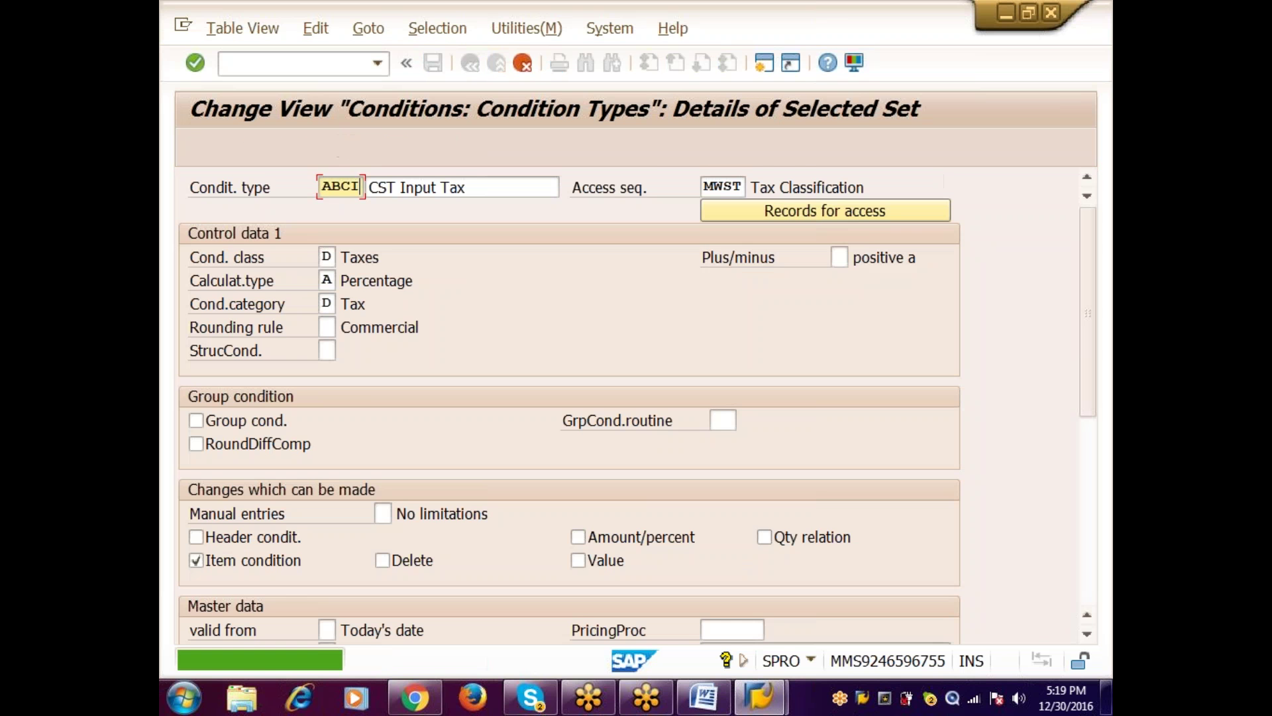
key("BackSpace")
type("S")
key("Tab")
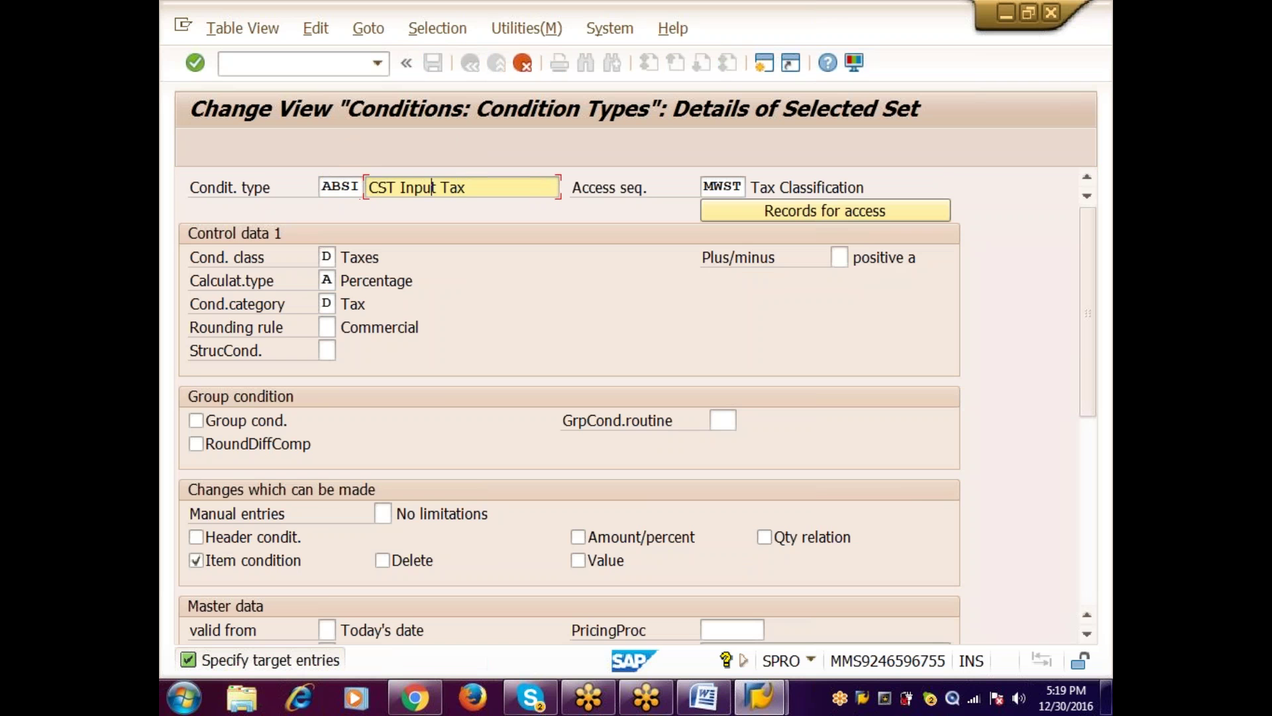
key("Delete")
key("Return")
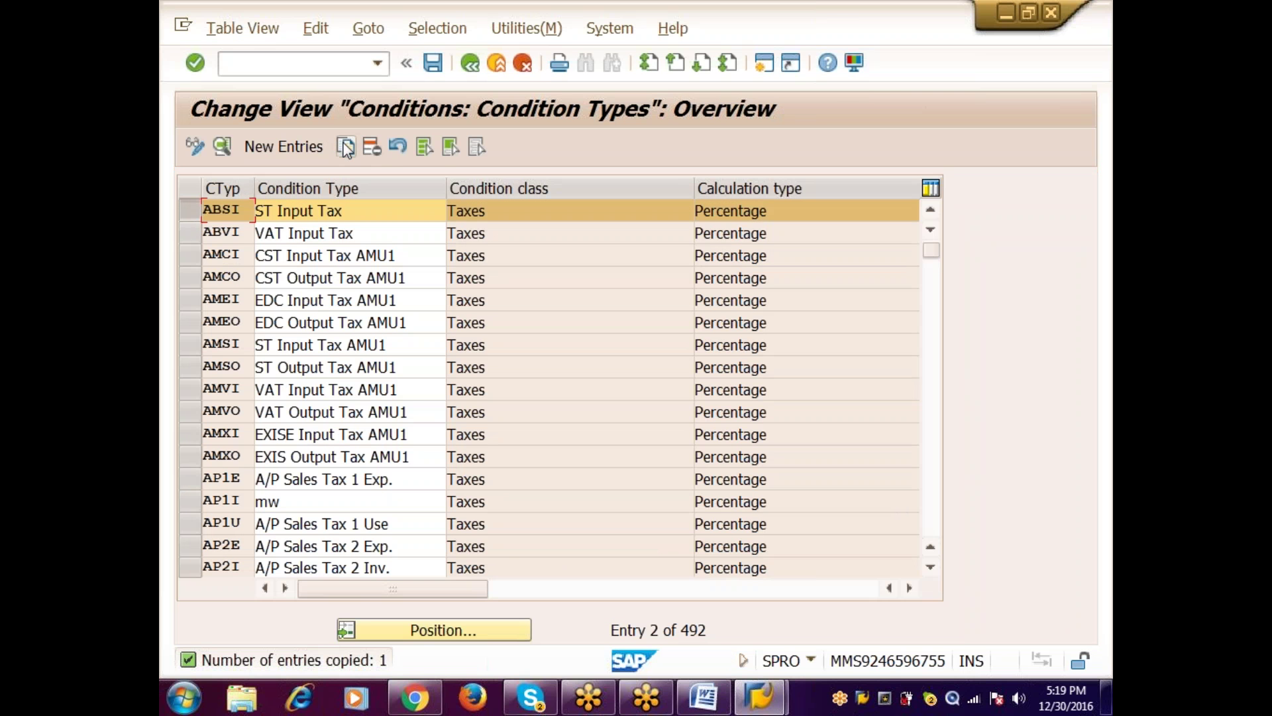
Step: Copy condition type ABSI to a new condition type ABXI named "EXISE Input Tax"
left_click(346, 147)
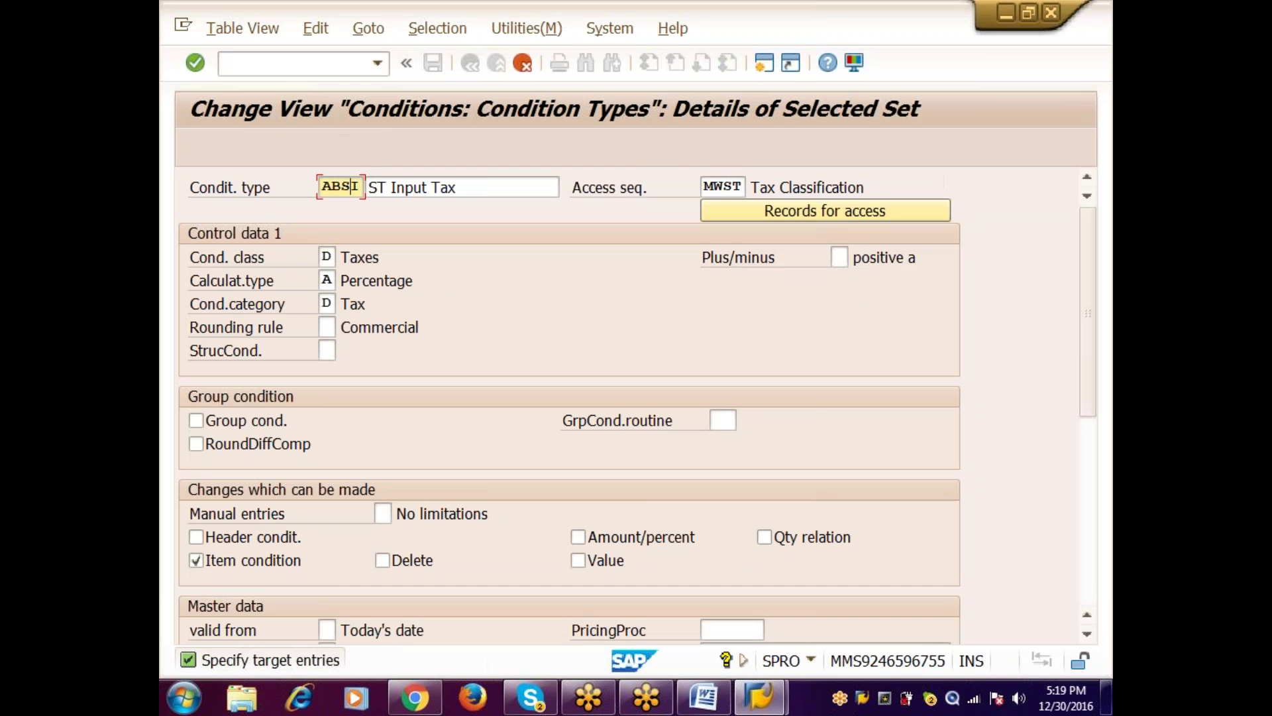
type("X")
left_click(455, 188)
left_click(370, 188)
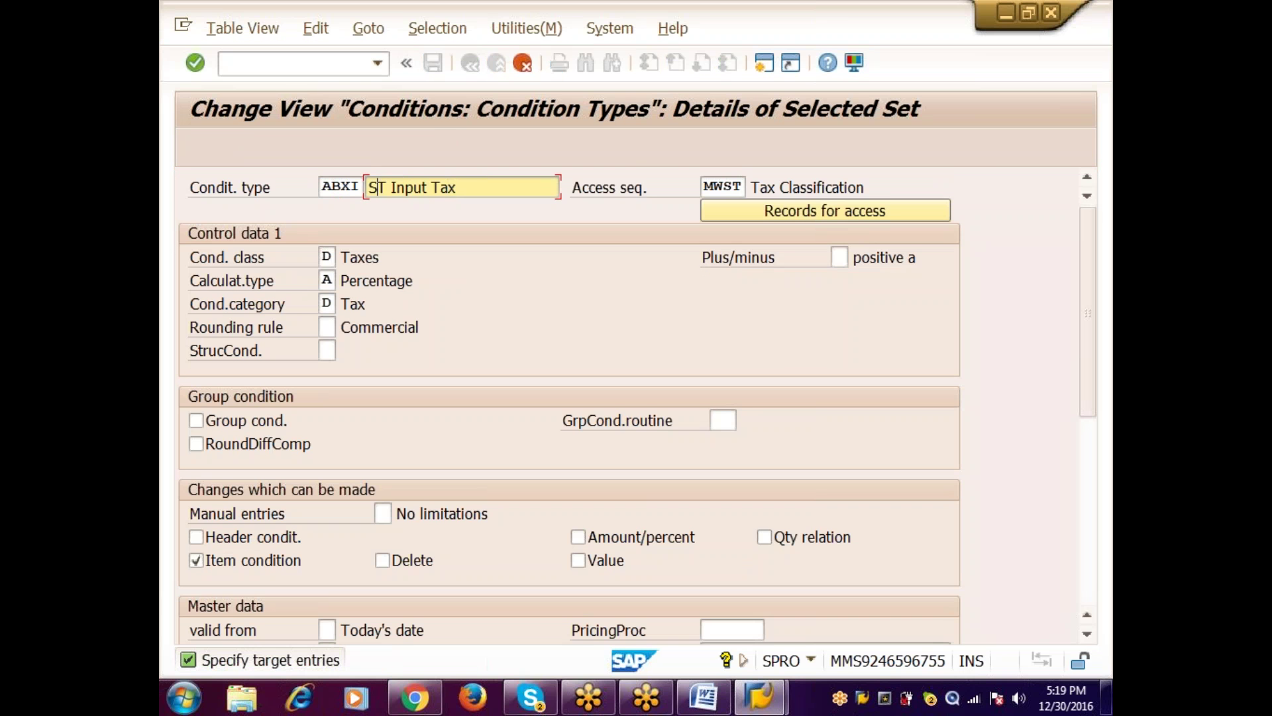
type("EXI")
left_click(335, 256)
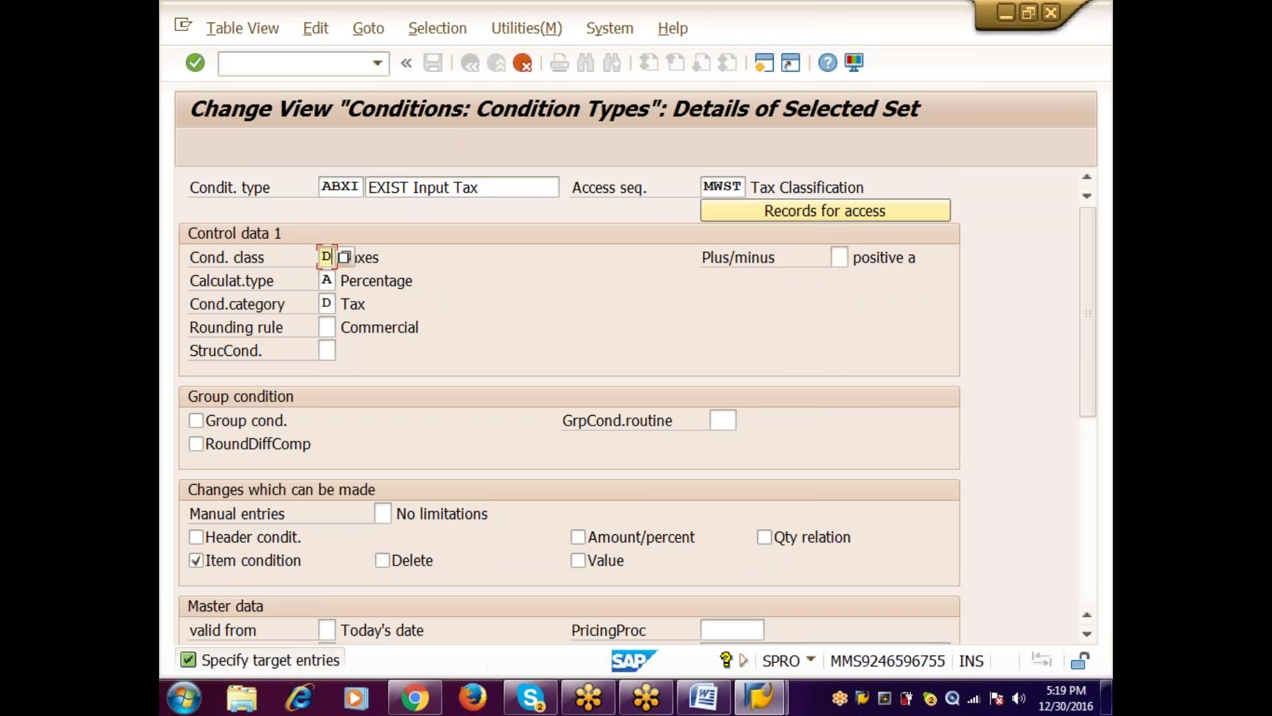
key("shift+Tab")
key("shift+Tab")
key("shift+Tab")
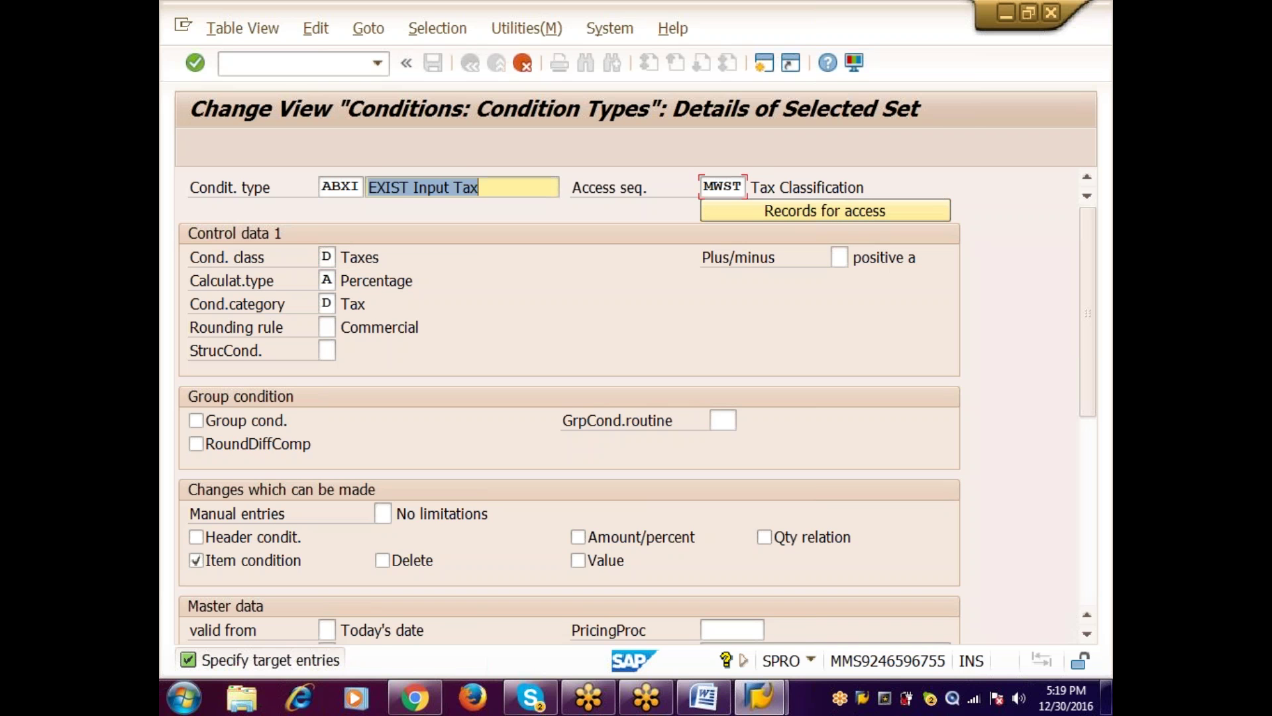
key("Left")
key("Left")
key("Left")
key("Left")
key("Left")
key("Left")
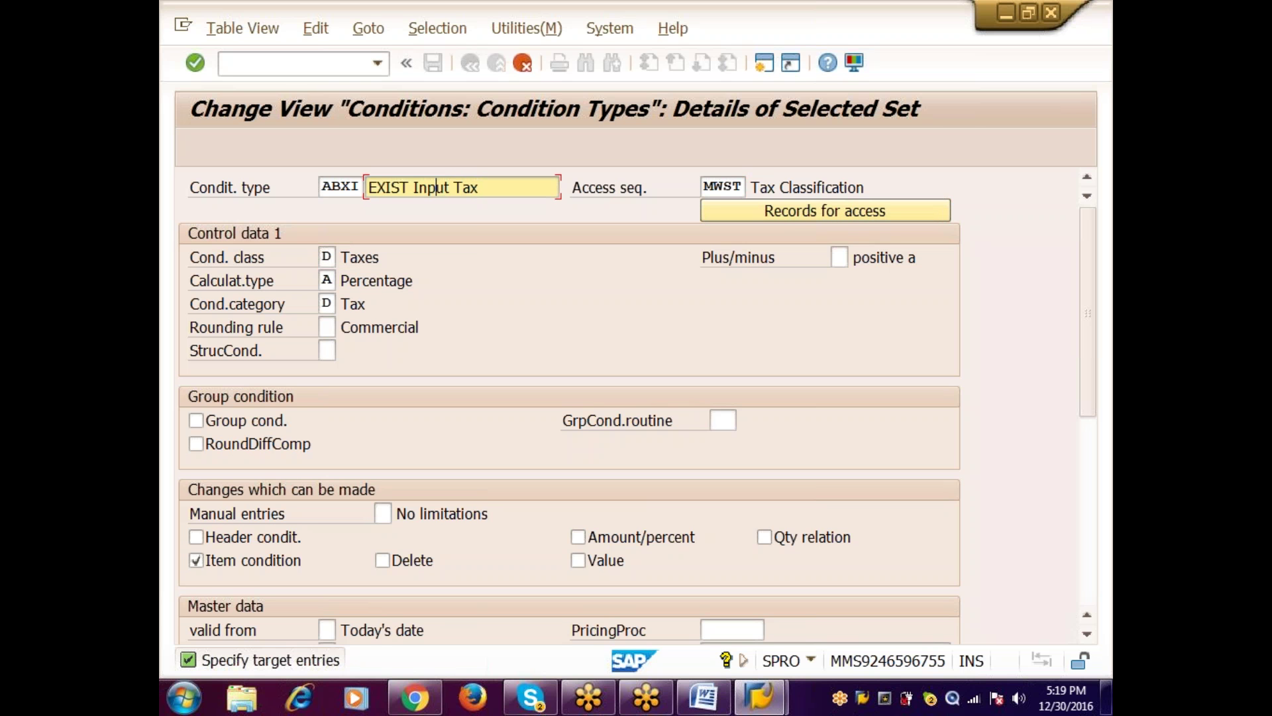
key("Left")
key("BackSpace")
type("E")
key("Return")
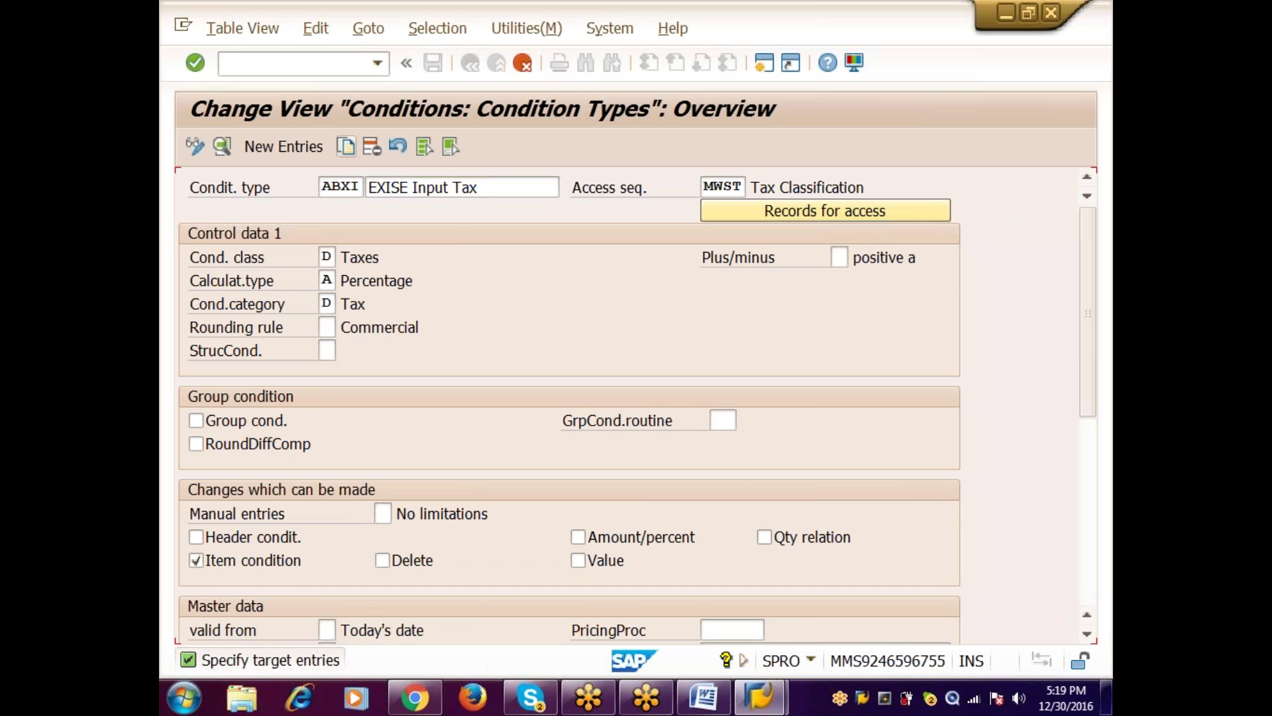
Step: Copy condition type ABXI to a new condition type ABEI named "EDC Input Tax" and save the entries
left_click(197, 216)
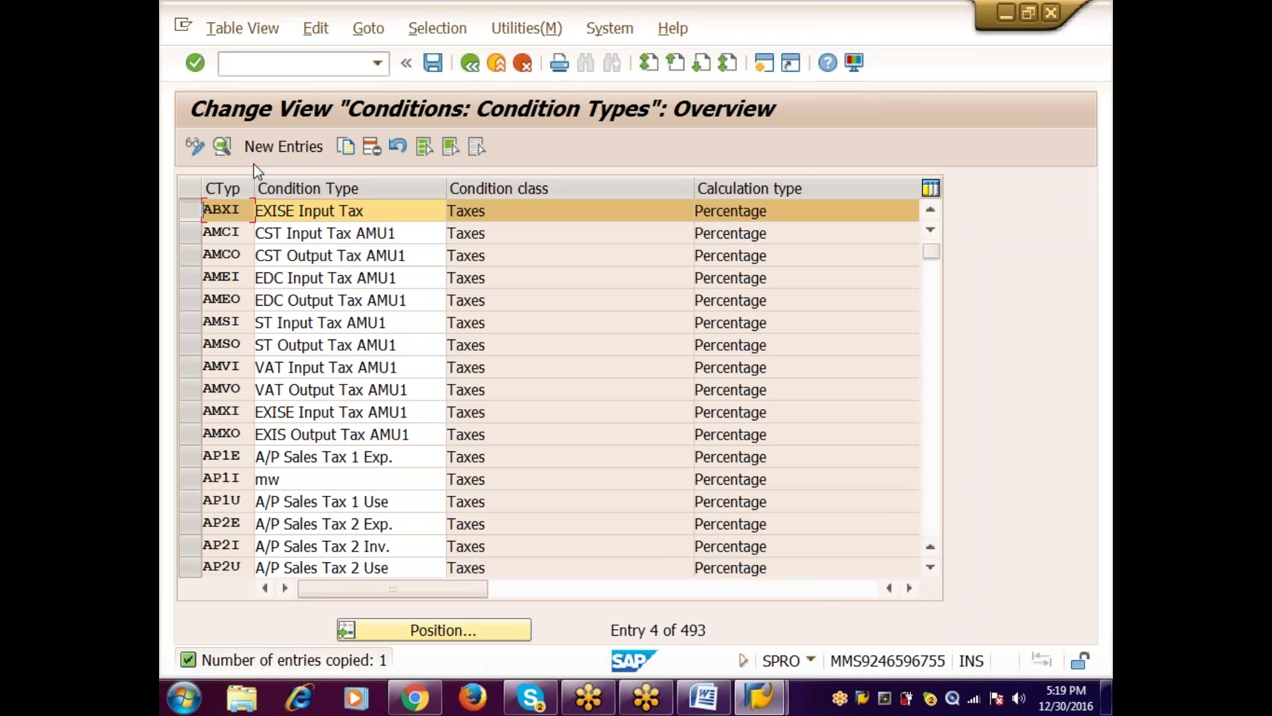
left_click(345, 148)
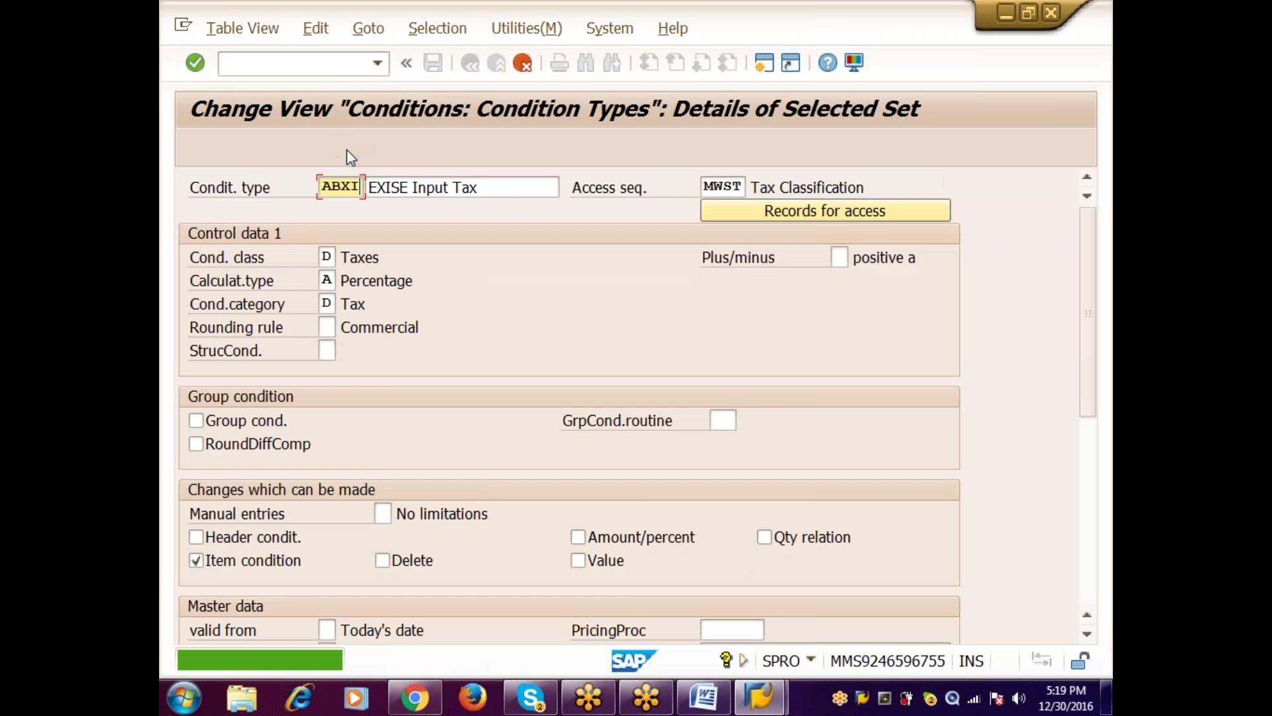
key("BackSpace")
key("BackSpace")
type("EI")
key("Tab")
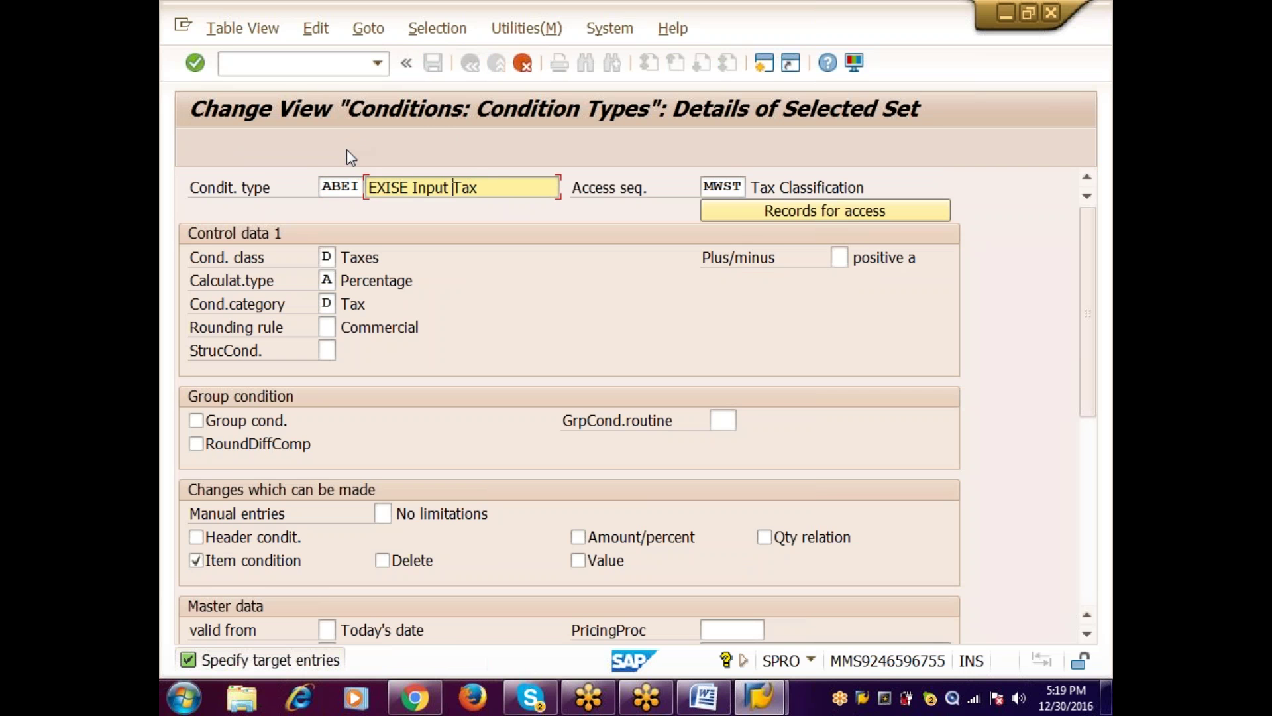
key("Home")
type("EDC")
key("Delete")
key("Delete")
key("Delete")
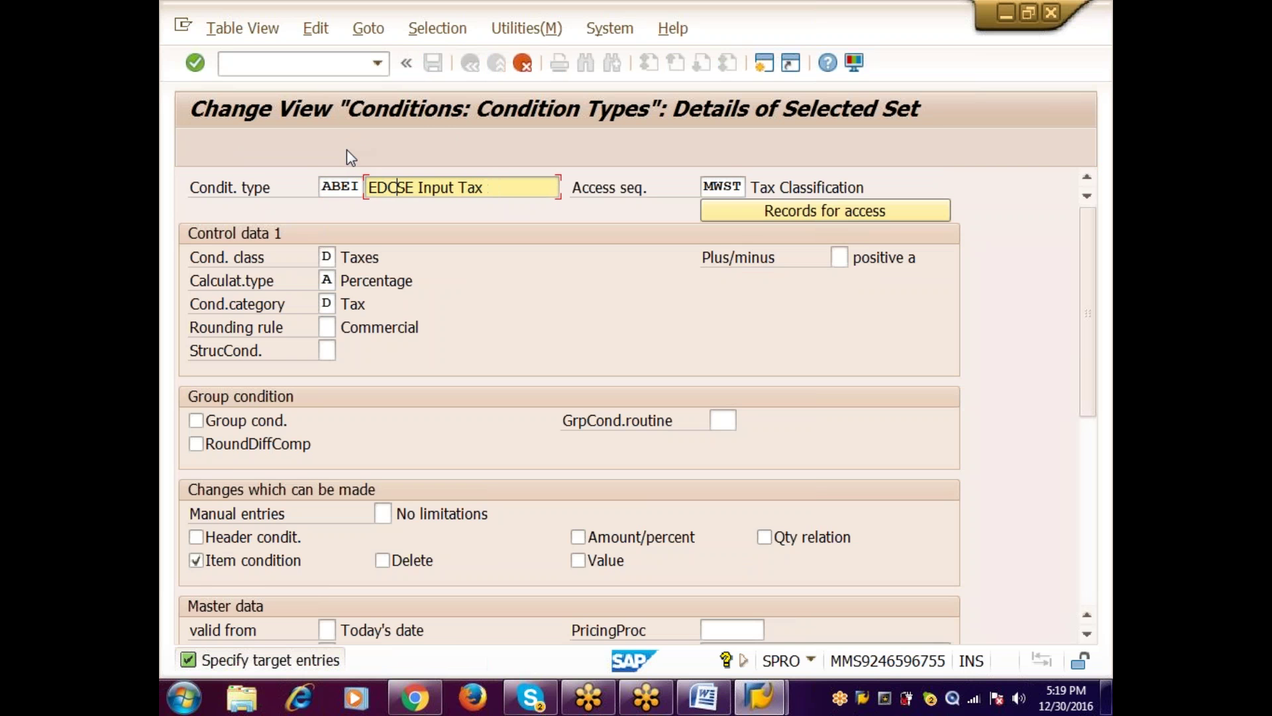
key("Delete")
key("Delete")
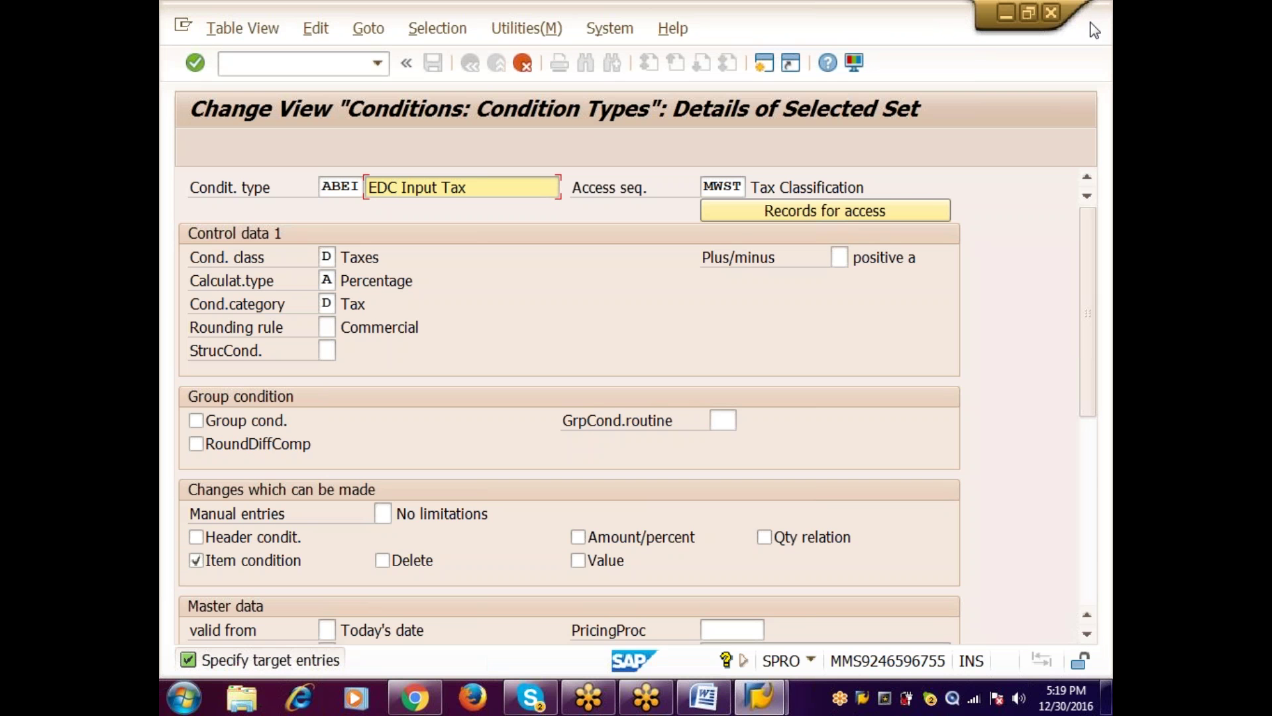
key("Return")
key("Return")
key("alt+Tab")
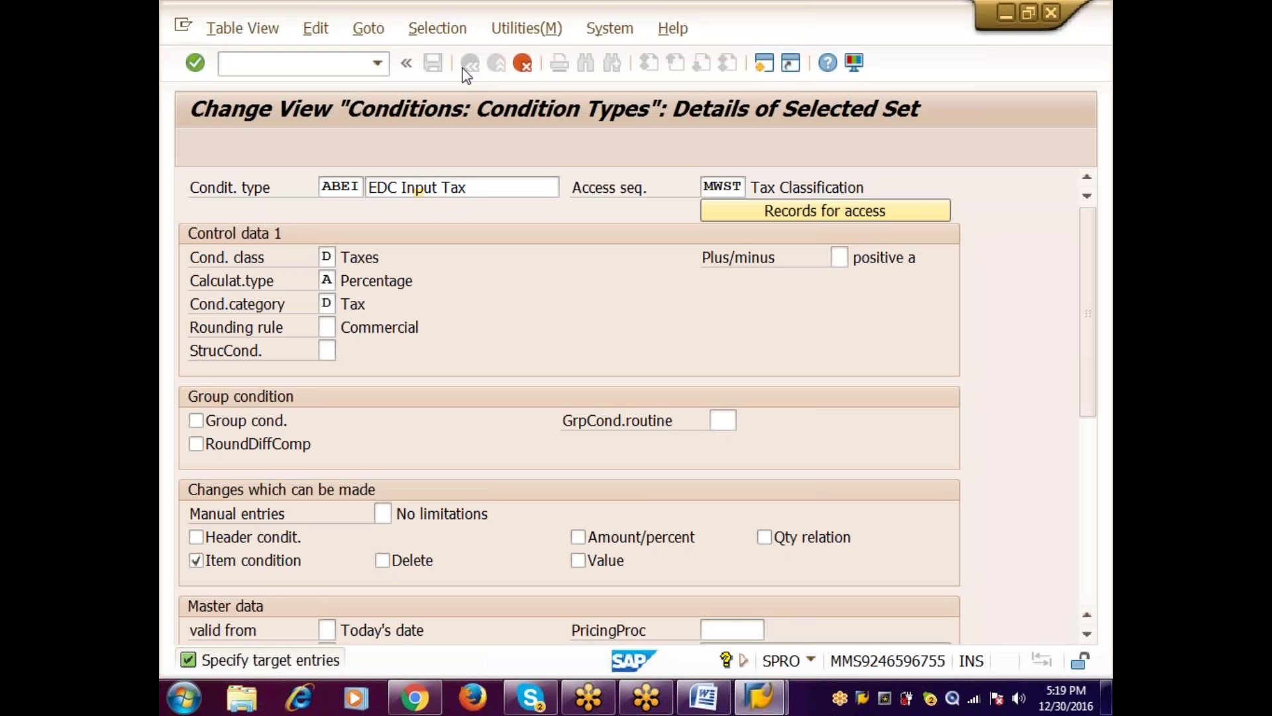
left_click(465, 66)
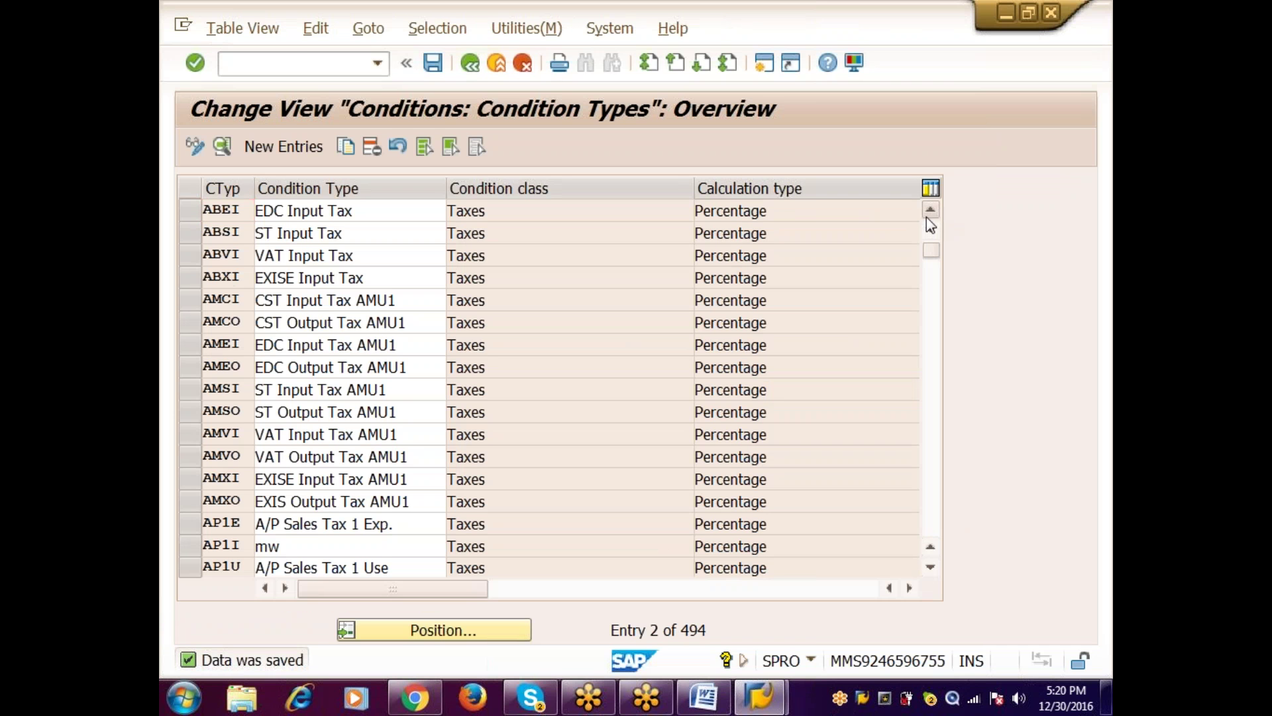
Step: Mark the new input tax condition types ABCI, ABEI, ABSI, ABVI and ABXI in the list for review
scroll(200, 249, "up", 1)
left_click(193, 210)
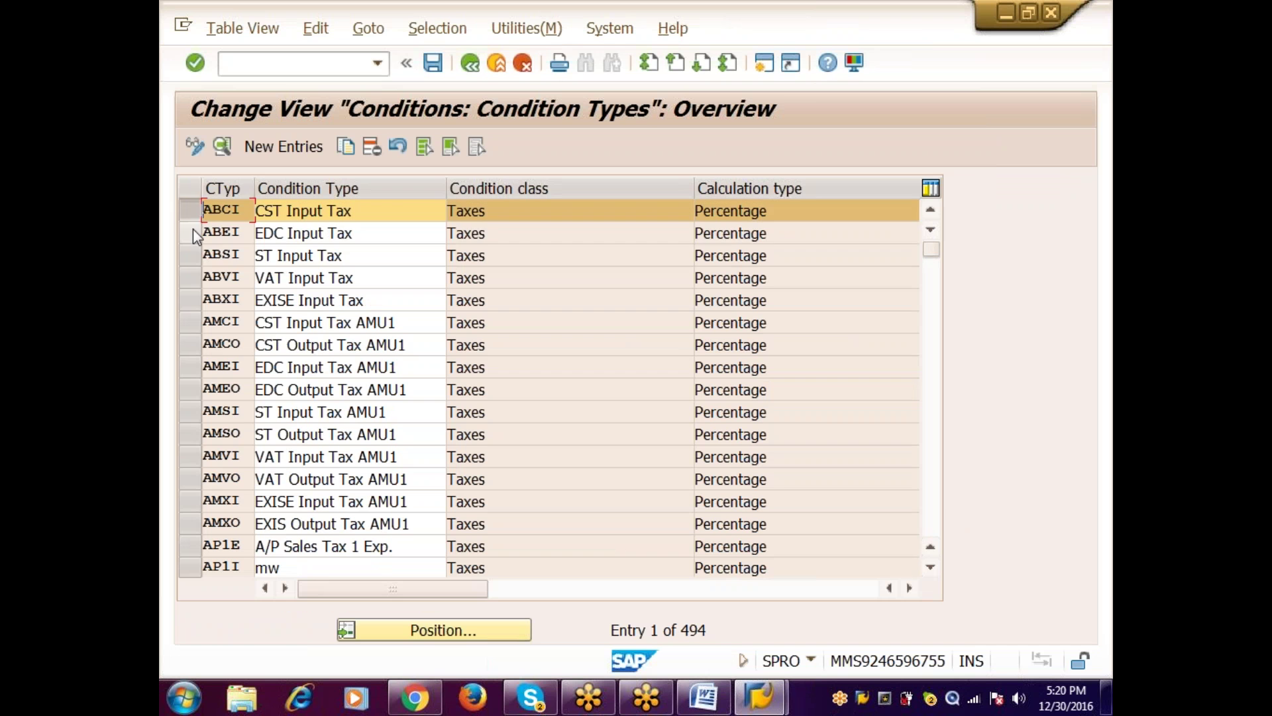
left_click(193, 231)
left_click(196, 257)
left_click(197, 277)
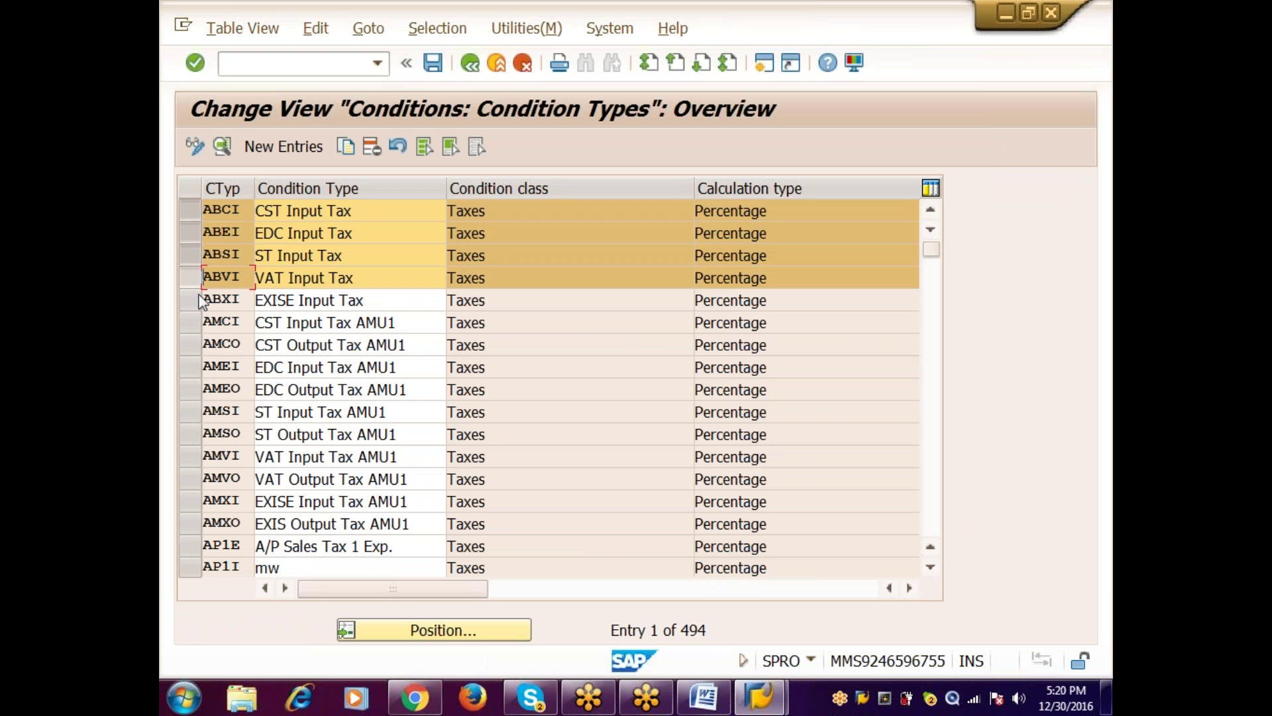
left_click(201, 298)
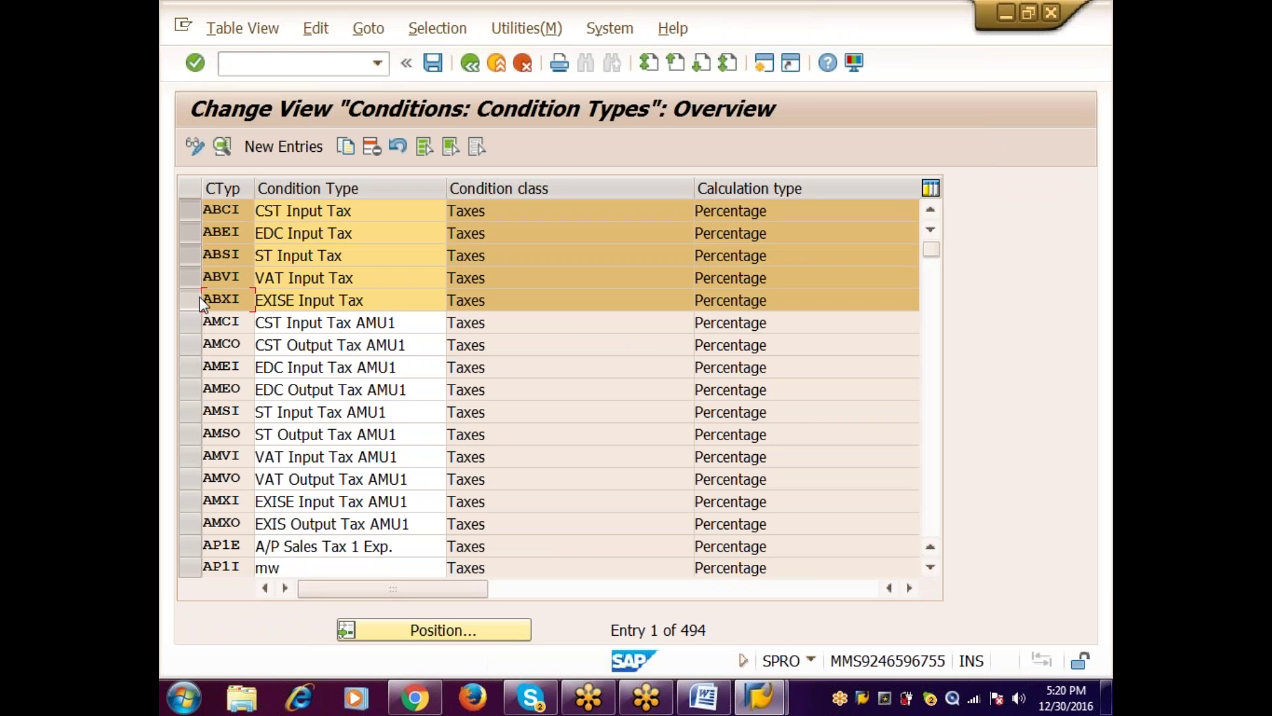
Step: Switch to Word and enter the code ABVI for VAT under the purchases (input tax) heading
key("alt+Tab")
key("Up")
key("Up")
key("Up")
key("Up")
key("Up")
key("Up")
key("Up")
key("Up")
key("Up")
key("Up")
key("Up")
key("Up")
key("Up")
key("Up")
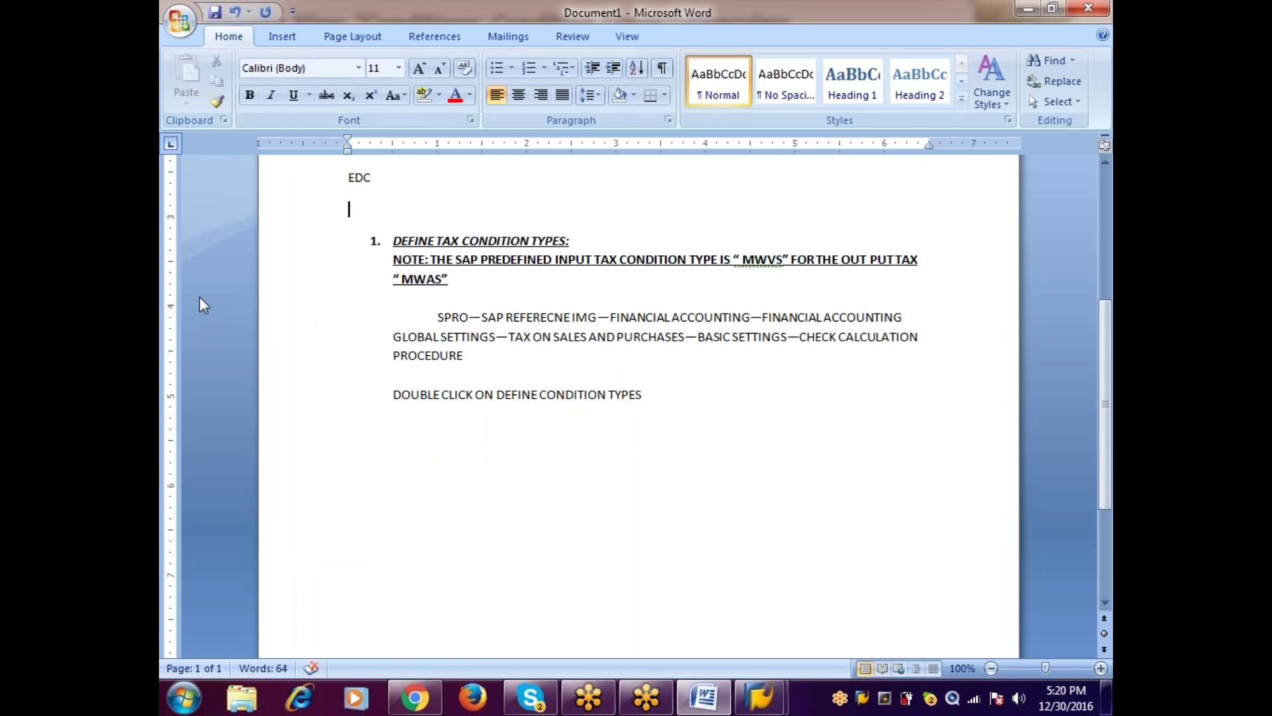
key("Tab")
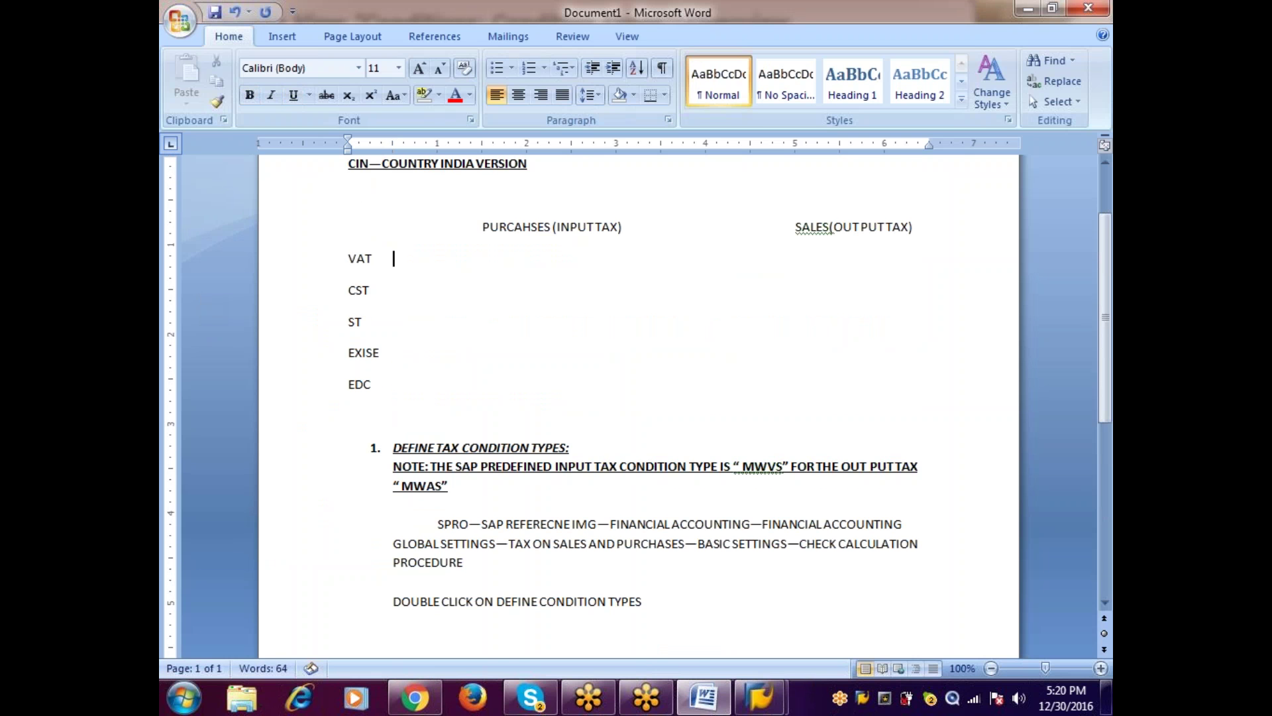
key("Tab")
type("ABVI")
Step: Enter the input tax codes ABCI for CST, ABSI for ST, ABXI for EXISE and ABEI for EDC
key("Down")
key("Tab")
key("Tab")
type("ABCI")
key("Down")
key("Tab")
key("Tab")
type("ABSI")
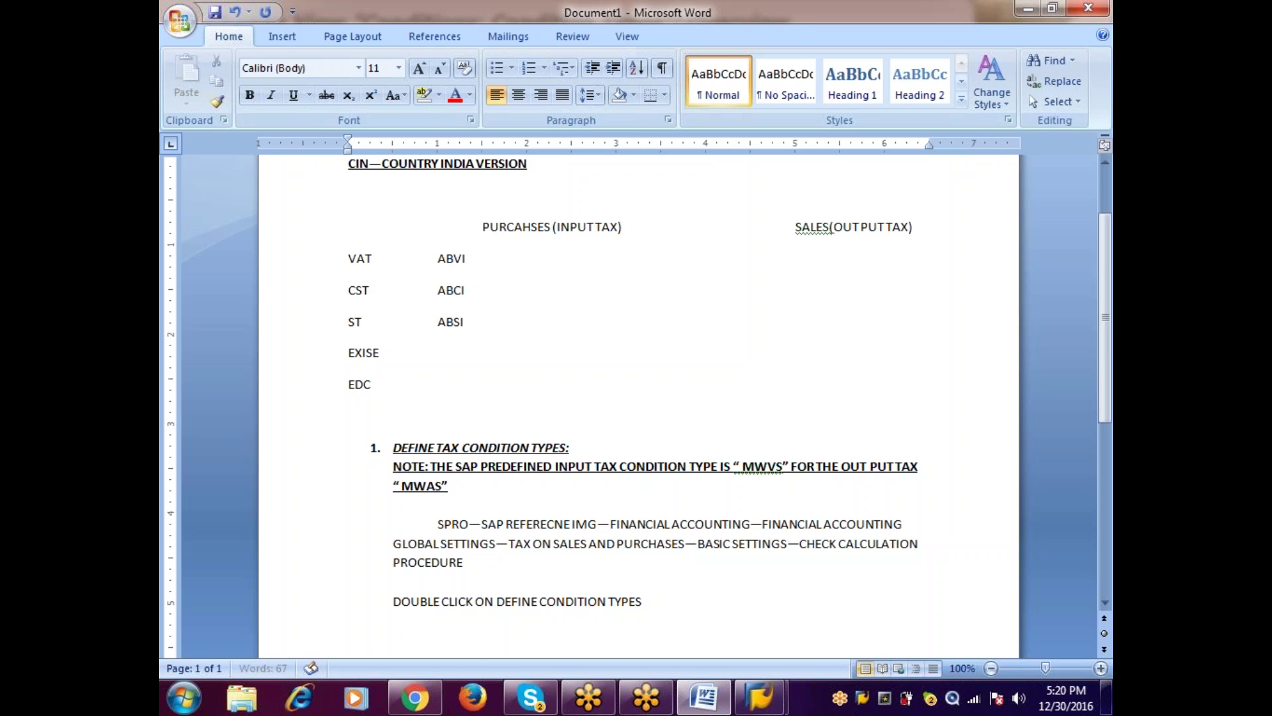
key("Down")
key("Tab")
key("Tab")
type("ABXI")
key("Down")
key("Tab")
key("Tab")
type("ABEI")
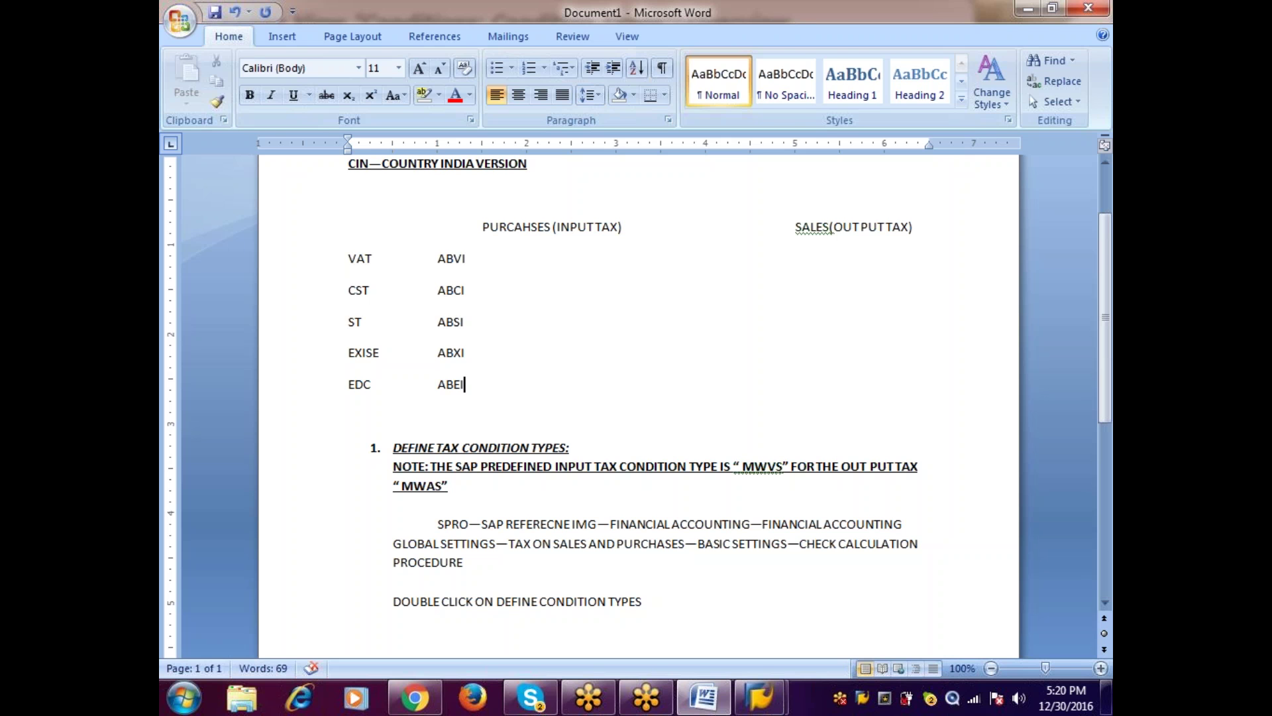
Step: Switch back to SAP and deselect the five new input tax condition types
key("alt+Tab")
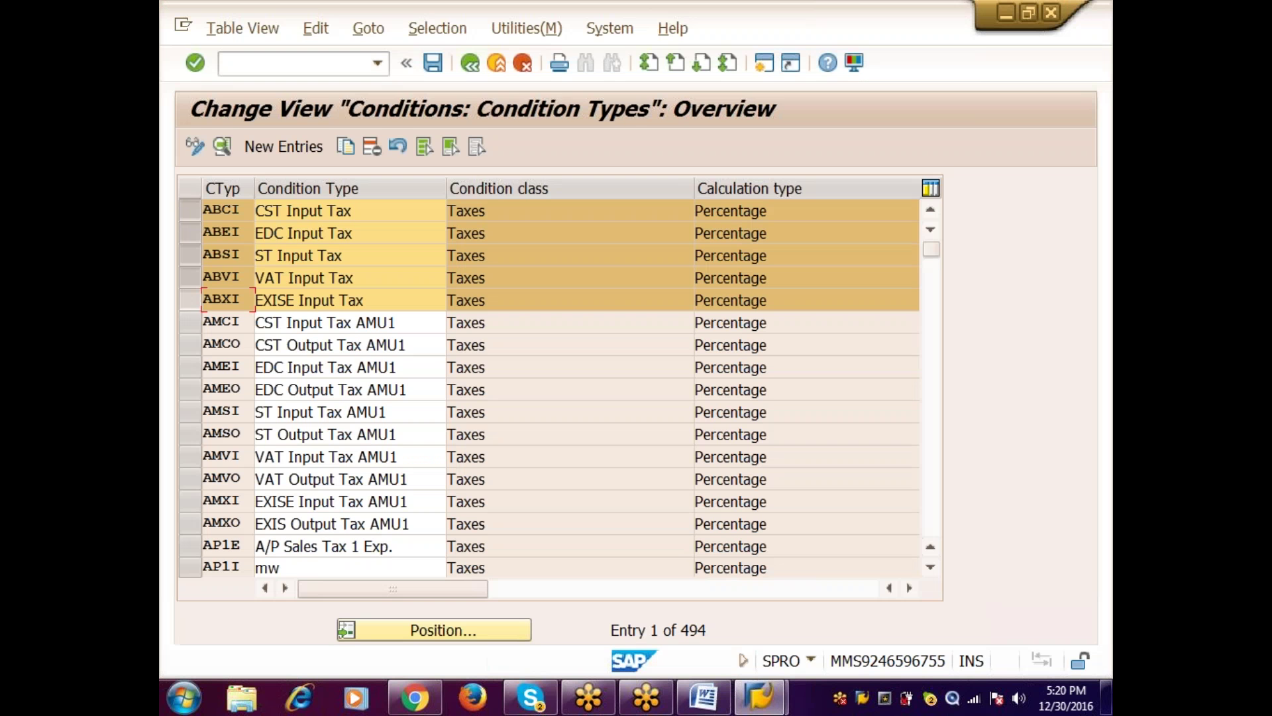
left_click(189, 236)
left_click(190, 256)
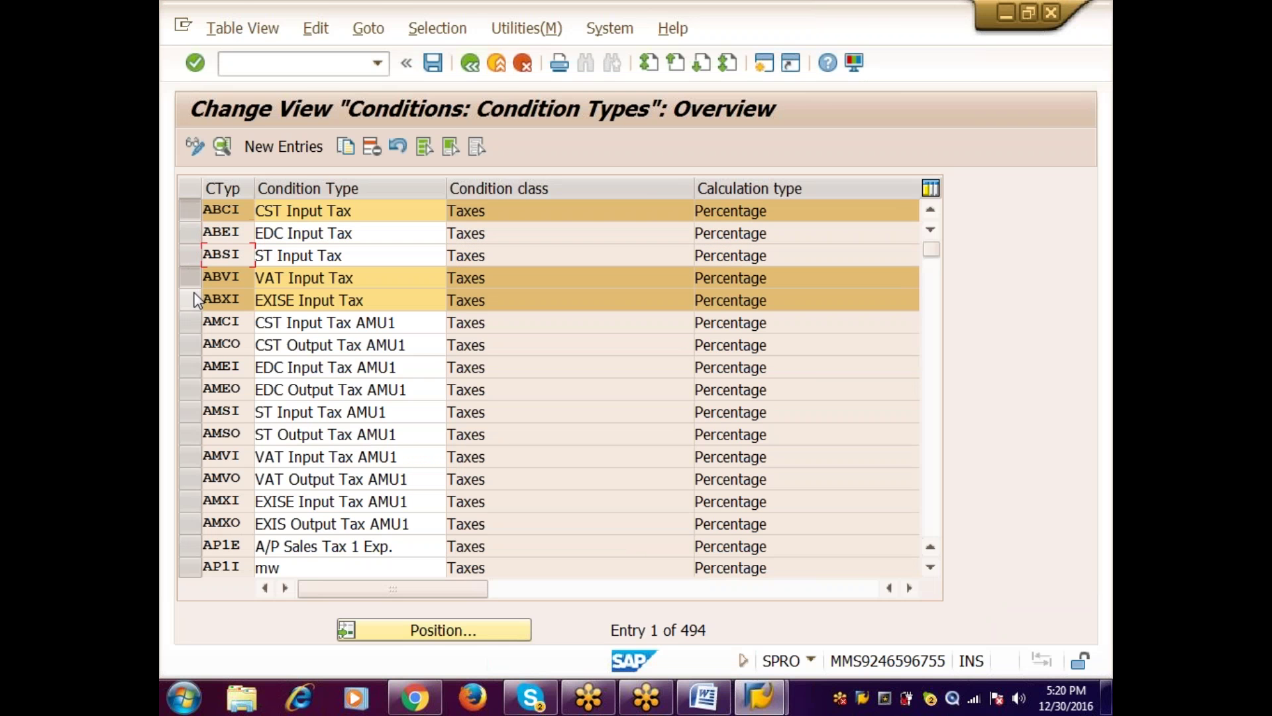
left_click(192, 299)
left_click(195, 281)
left_click(192, 211)
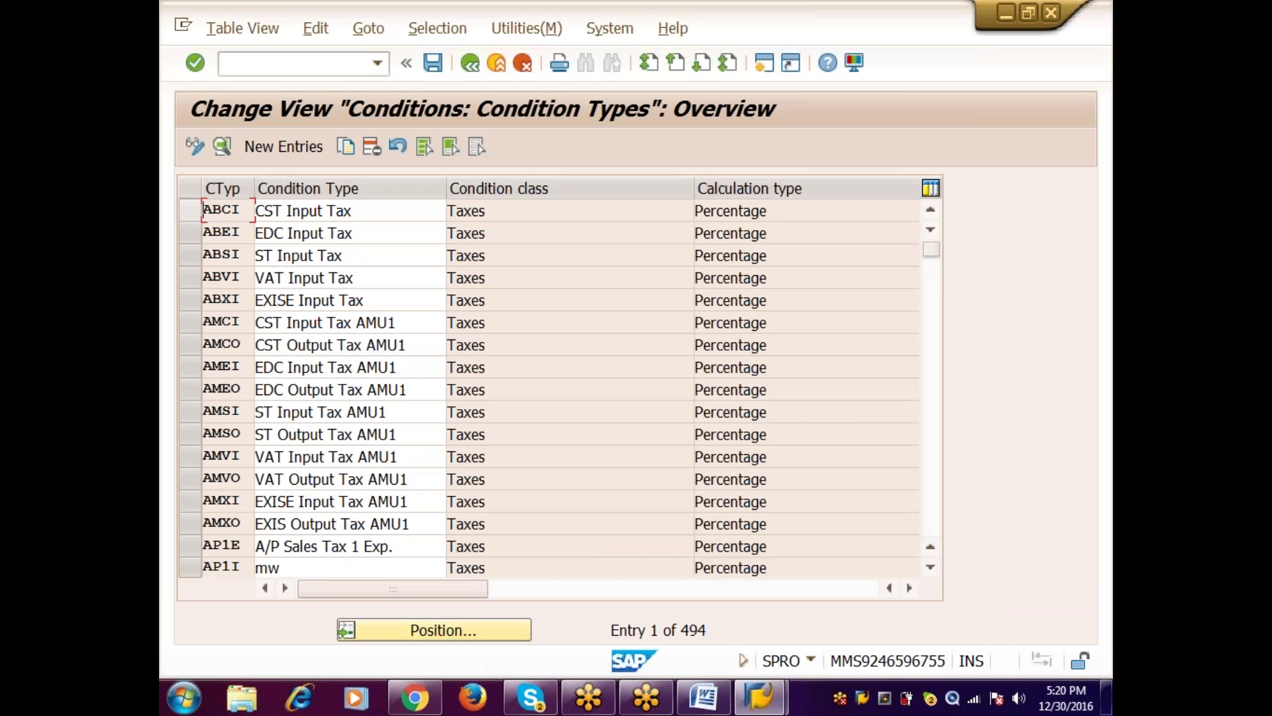
Step: Position the list at condition type MWAS and start a copy of that Output Tax entry
left_click(401, 639)
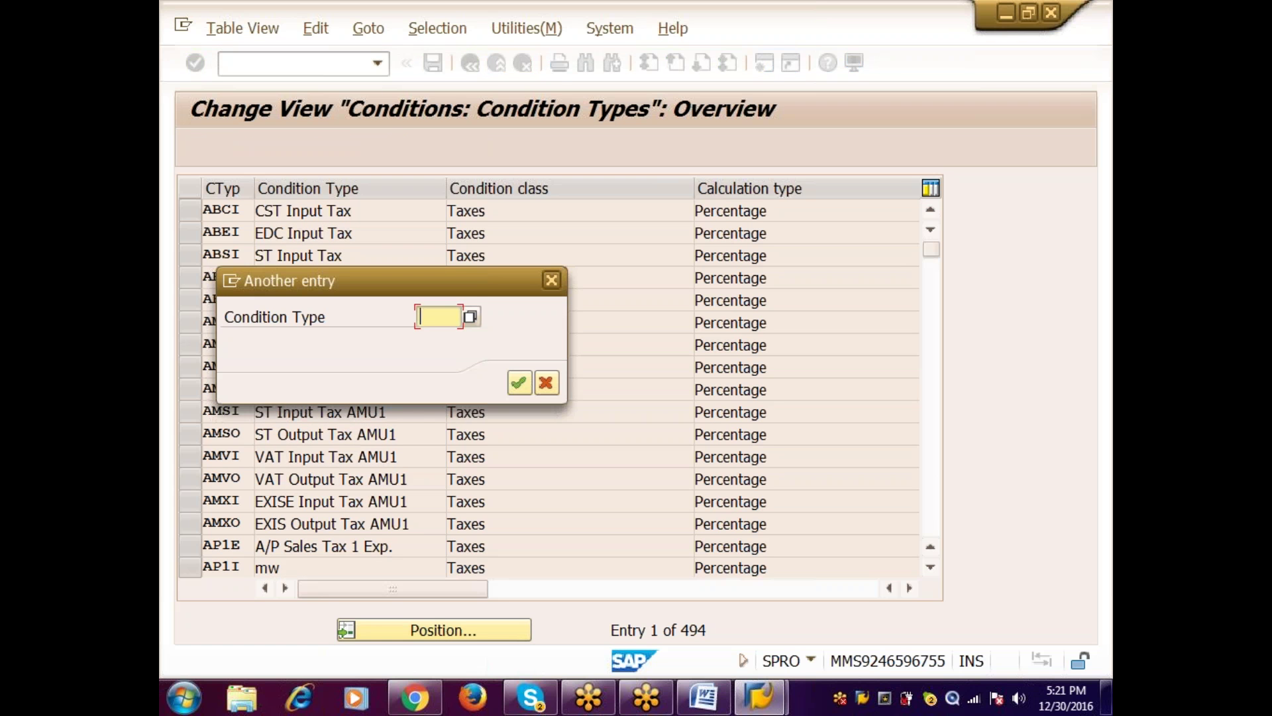
type("MW")
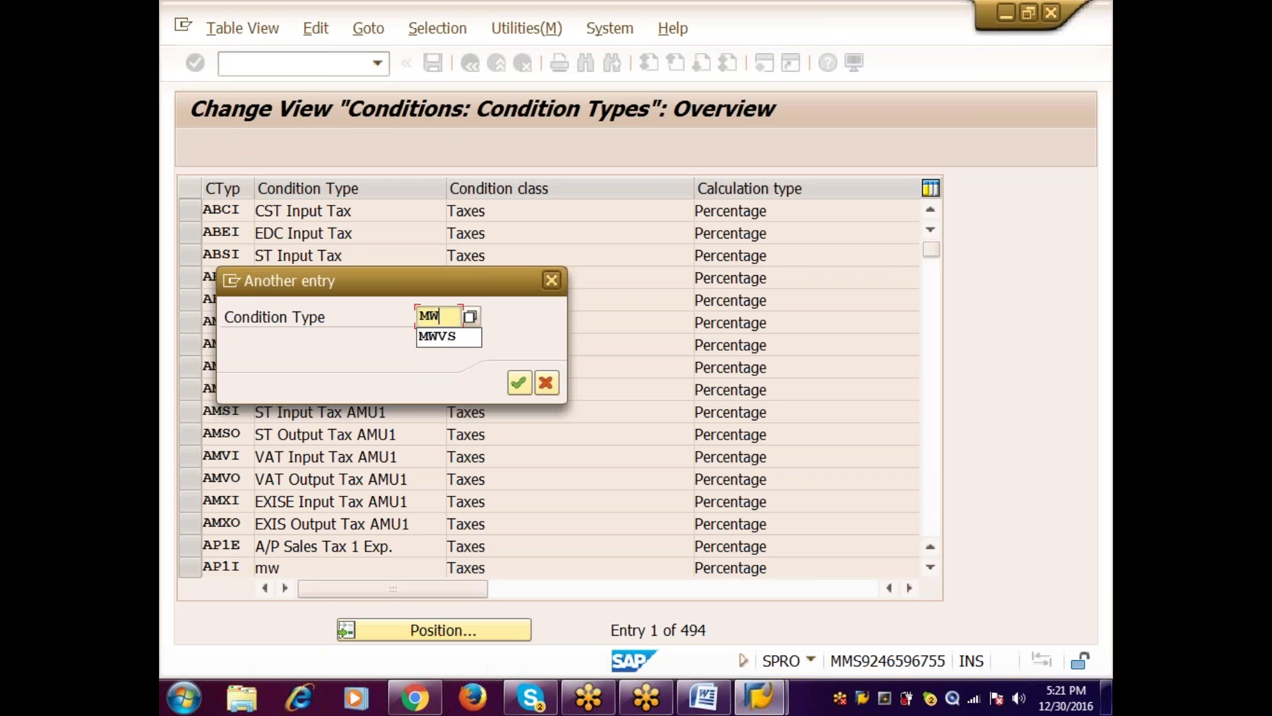
type("AS")
key("Return")
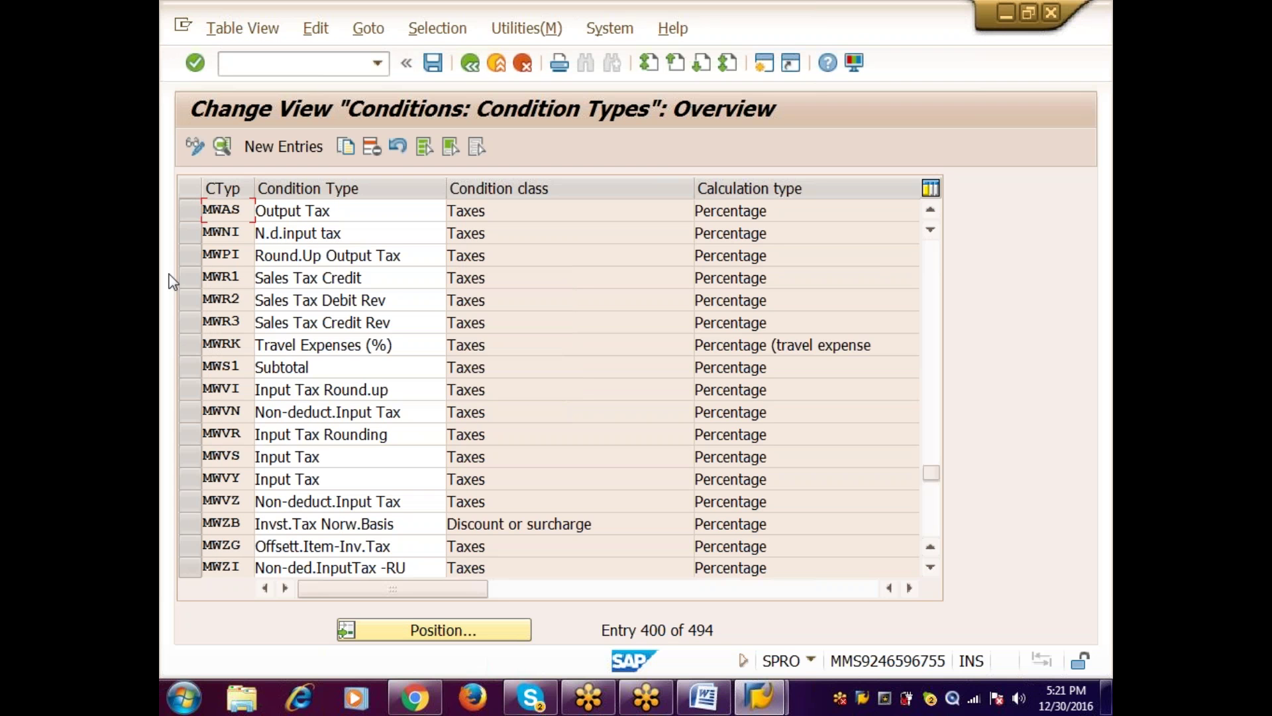
left_click(190, 214)
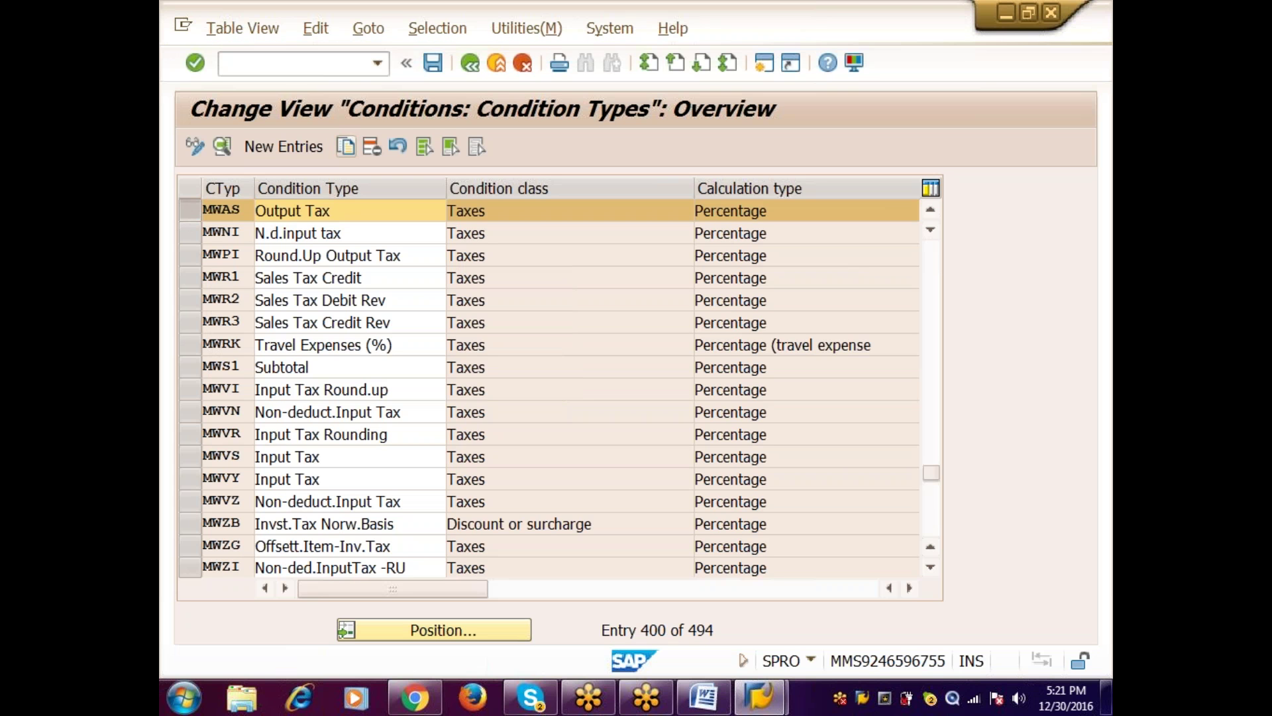
key("alt+Tab")
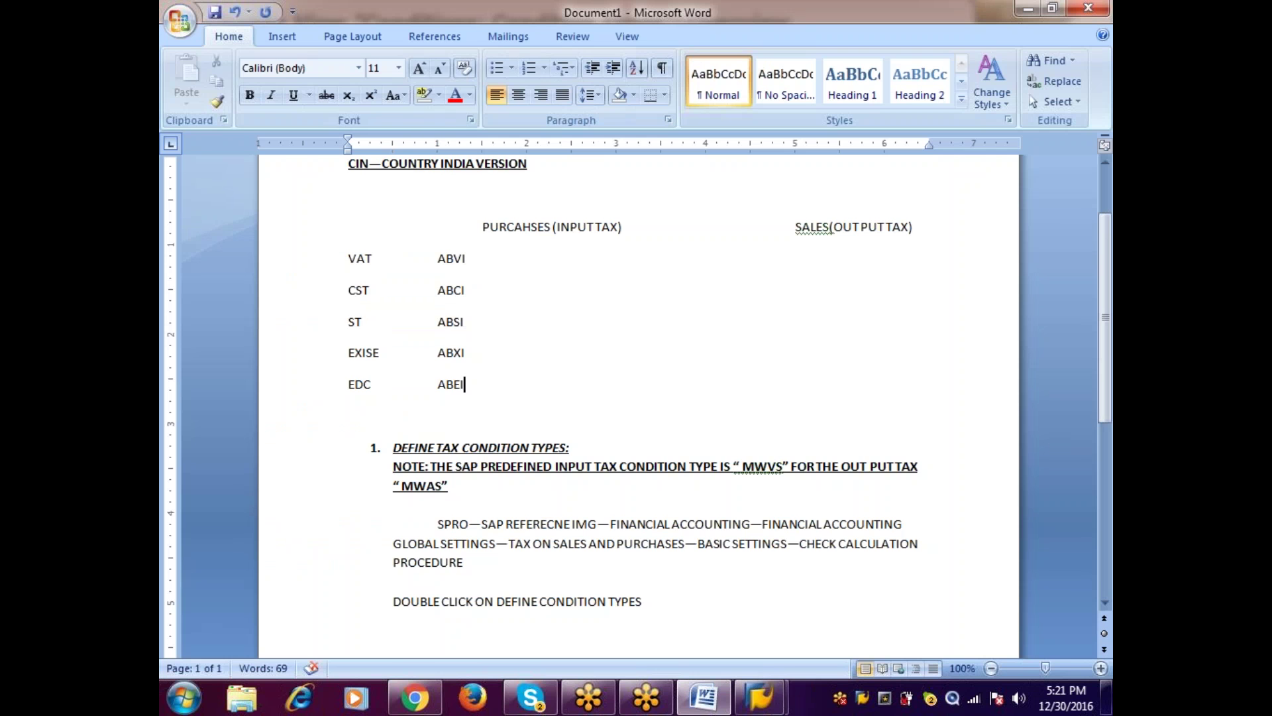
key("alt+Tab")
Step: Switch to Word and enter the output tax codes ABVO for VAT and ABCO for CST under the sales heading
key("alt+Tab")
key("Up")
key("Up")
key("Up")
key("Up")
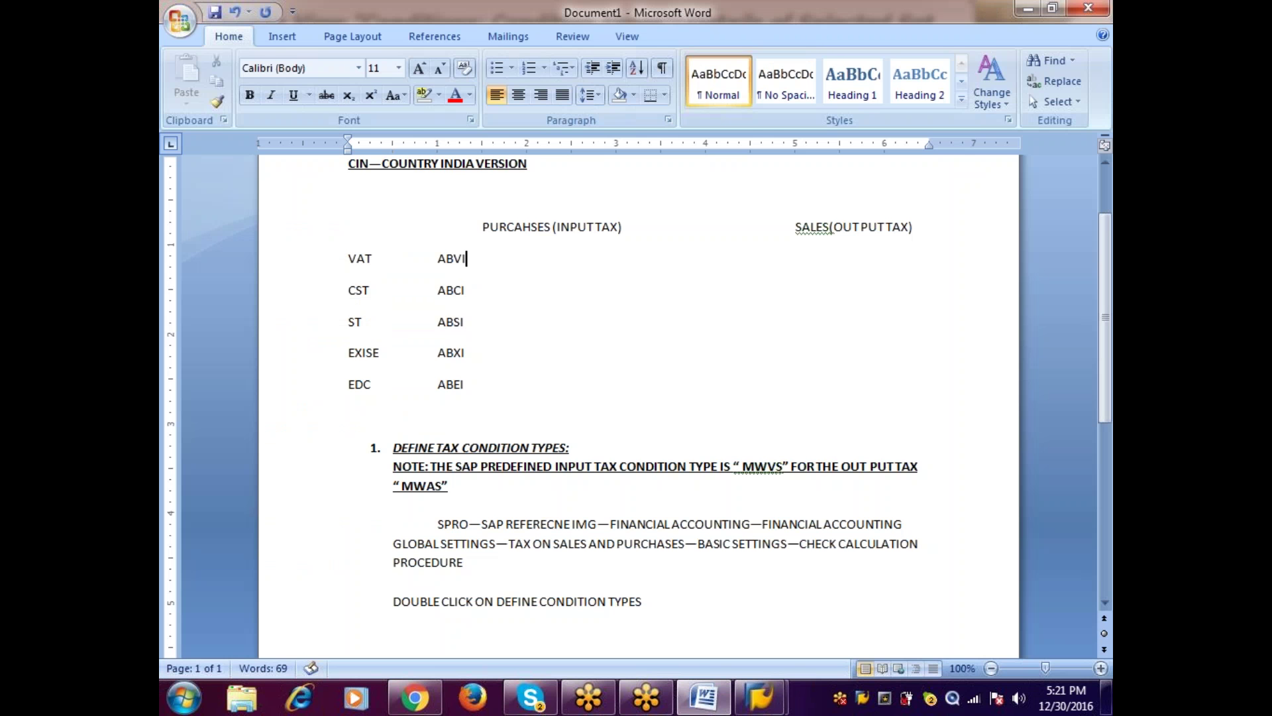
key("Tab")
key("Tab")
key("Tab")
key("Tab")
key("Tab")
key("Tab")
key("Tab")
type("ABVO")
key("Down")
key("Tab")
key("Tab")
key("Tab")
key("Tab")
key("Tab")
key("Tab")
key("Tab")
type("ABCO")
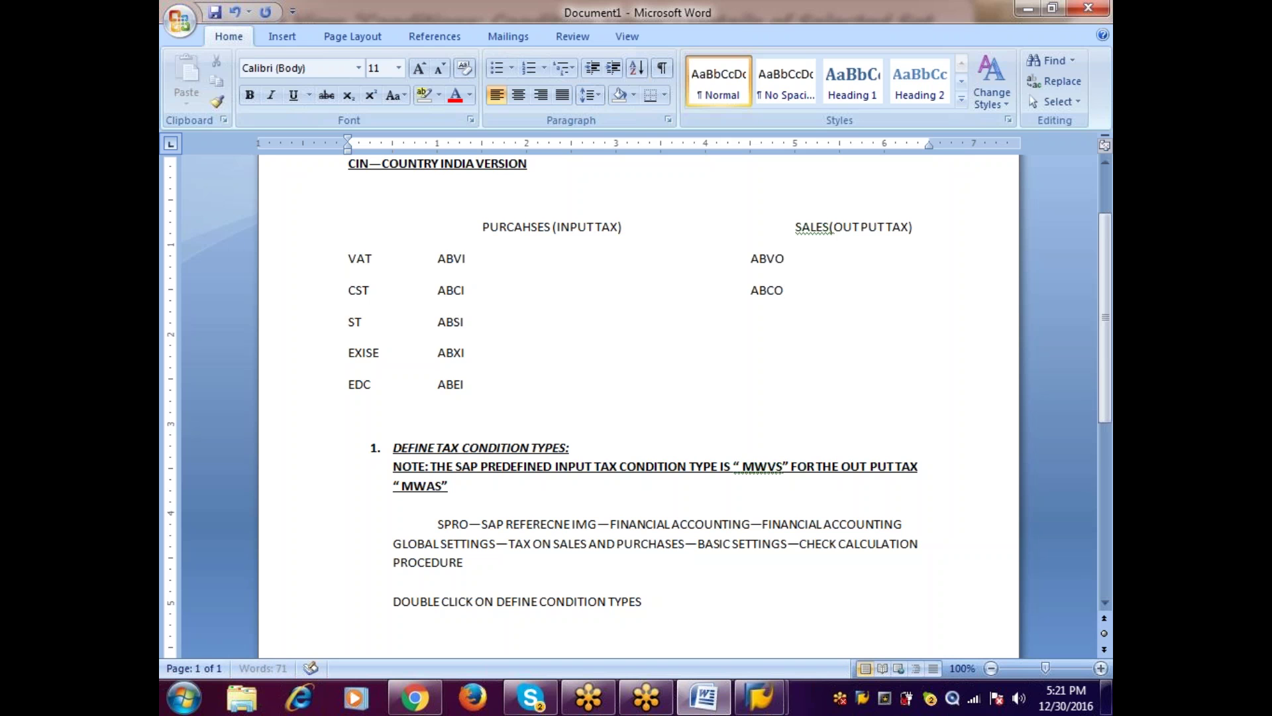
Step: Enter the output tax codes ABSO for ST, ABXO for EXISE and ABEO for EDC under the sales heading
key("Down")
key("Tab")
key("Tab")
key("Tab")
key("Tab")
key("Tab")
key("Tab")
key("Tab")
type("ABSO")
key("Tab")
key("Tab")
key("Tab")
type("ABXO")
key("Down")
key("Tab")
key("Tab")
key("Tab")
key("Tab")
key("Tab")
key("Tab")
key("Tab")
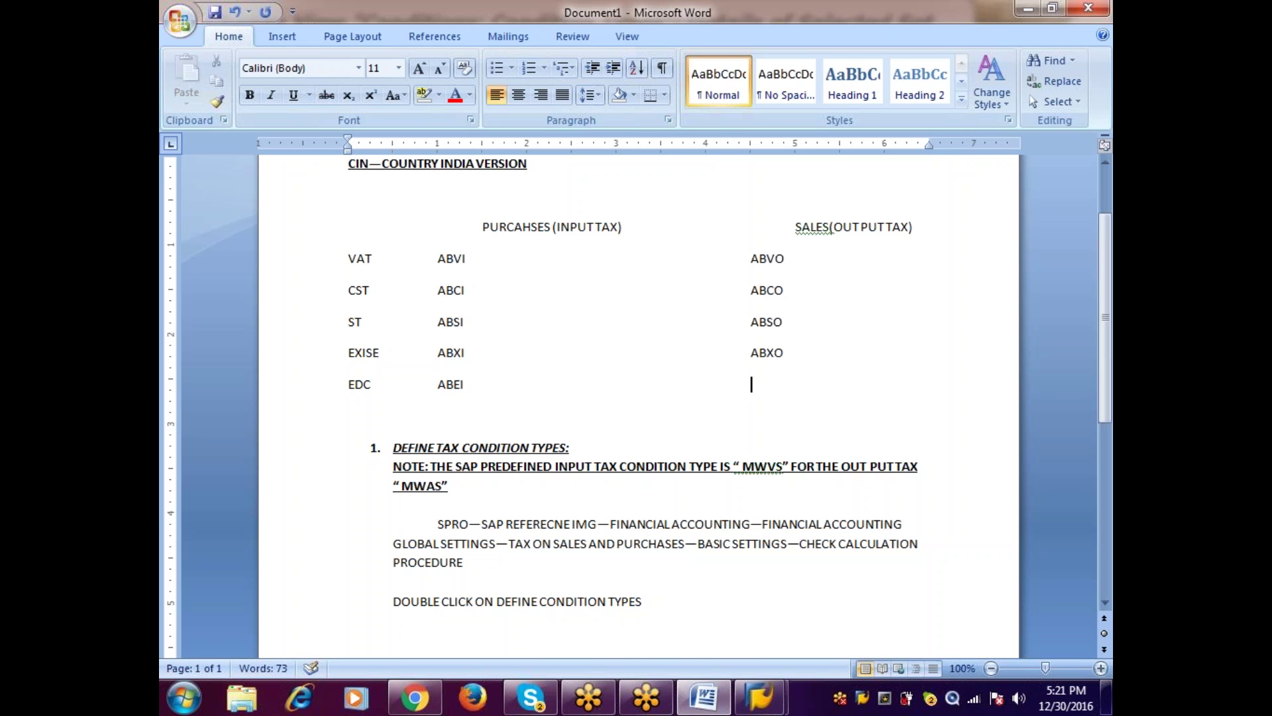
type("ABEO")
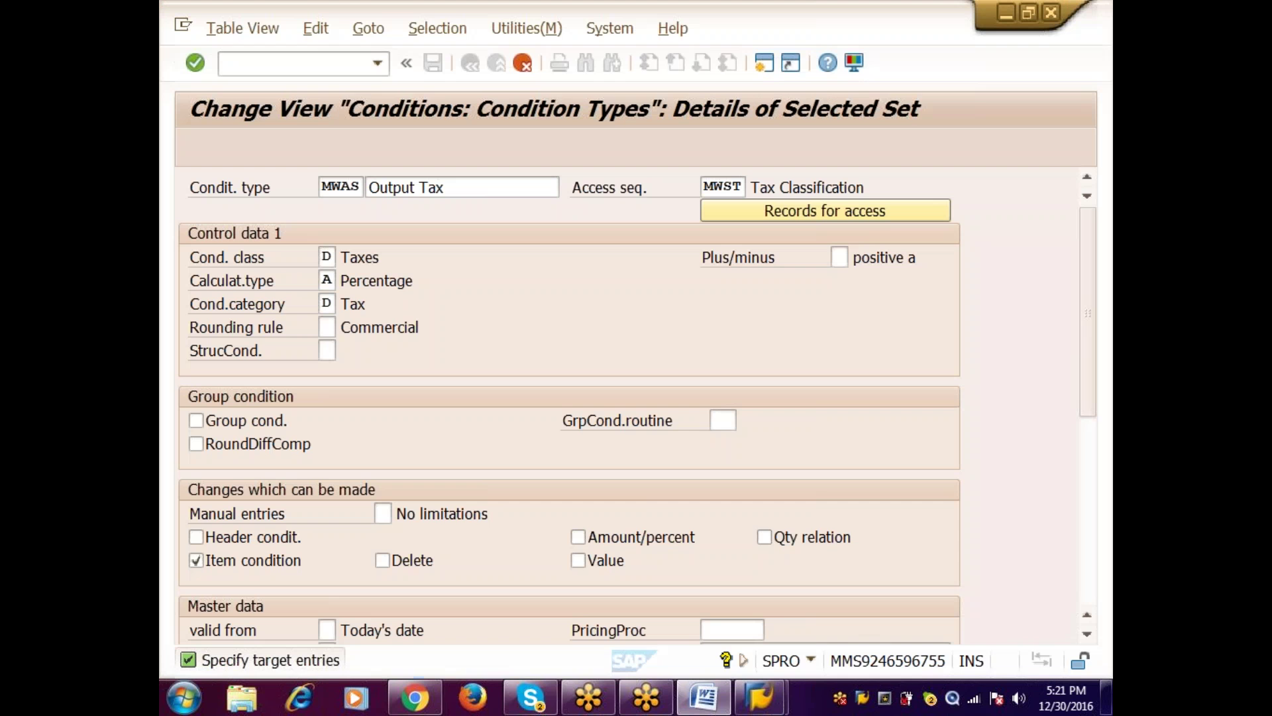
Step: Complete the copy of MWAS as condition type ABVO with the description VAT Output Tax
left_click(323, 187)
type("A")
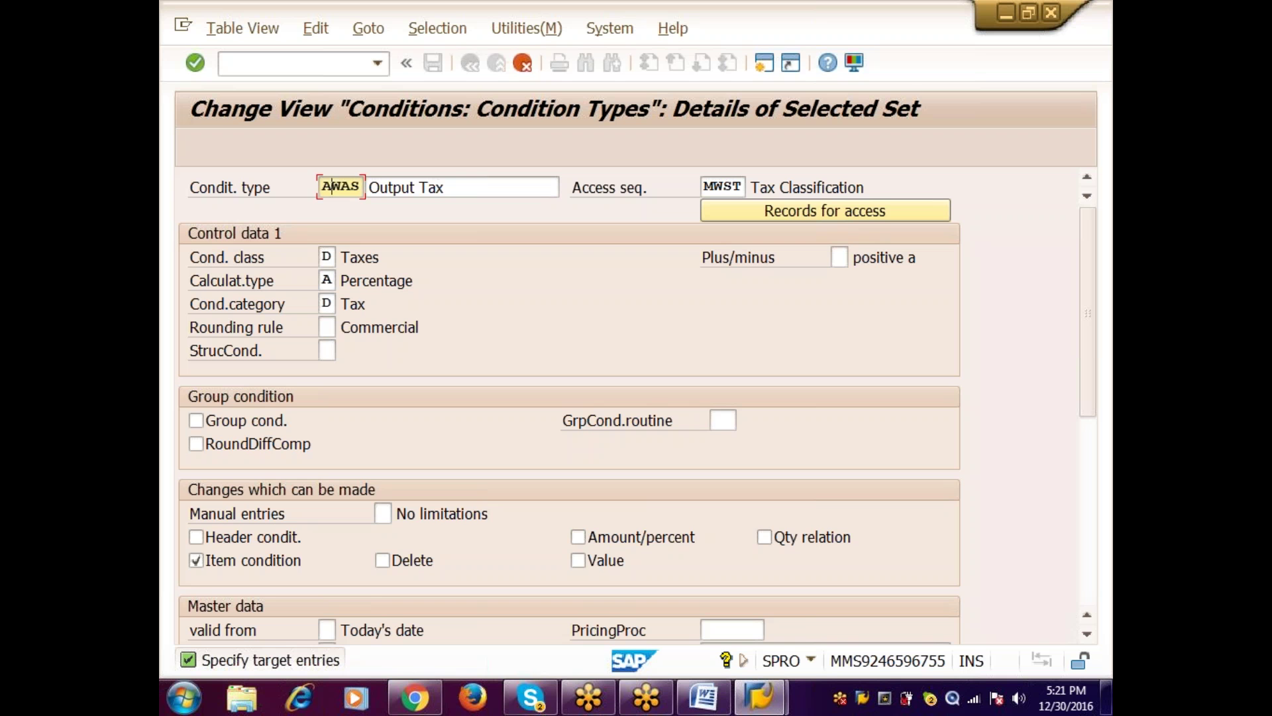
key("Delete")
key("Delete")
key("Delete")
key("BackSpace")
type("ABVO")
key("Tab")
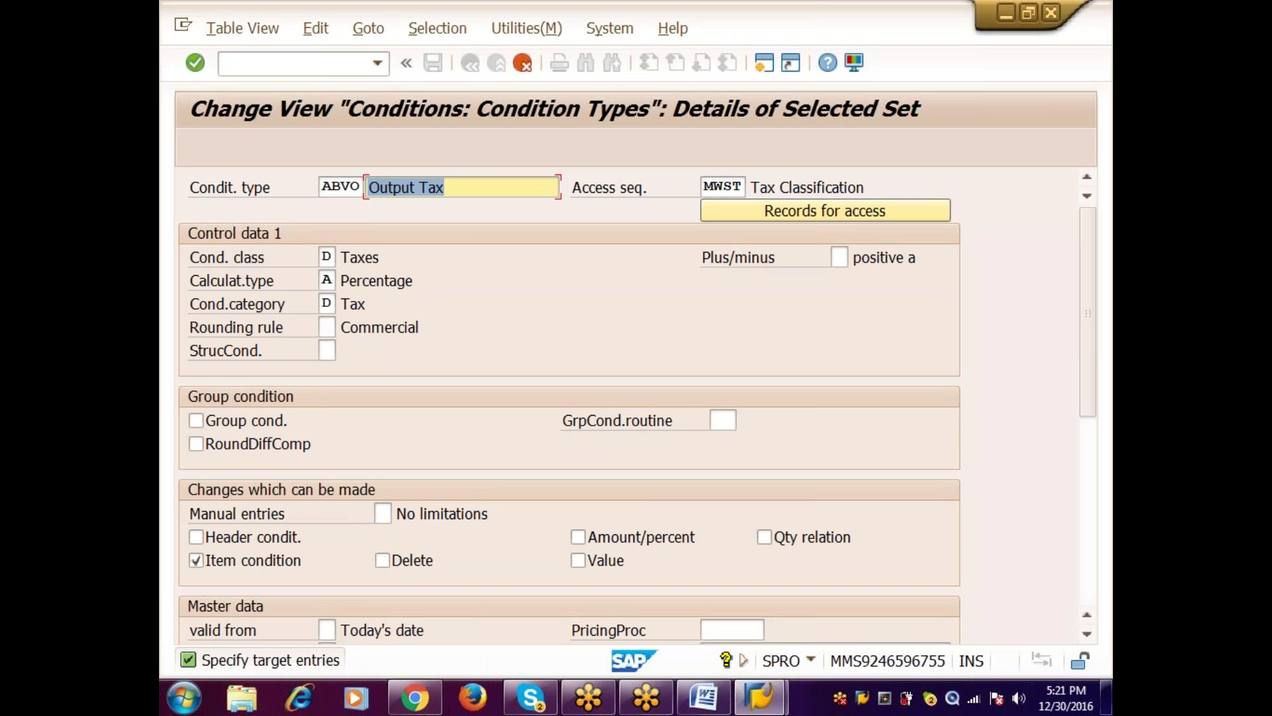
left_click(441, 187)
type("VAT")
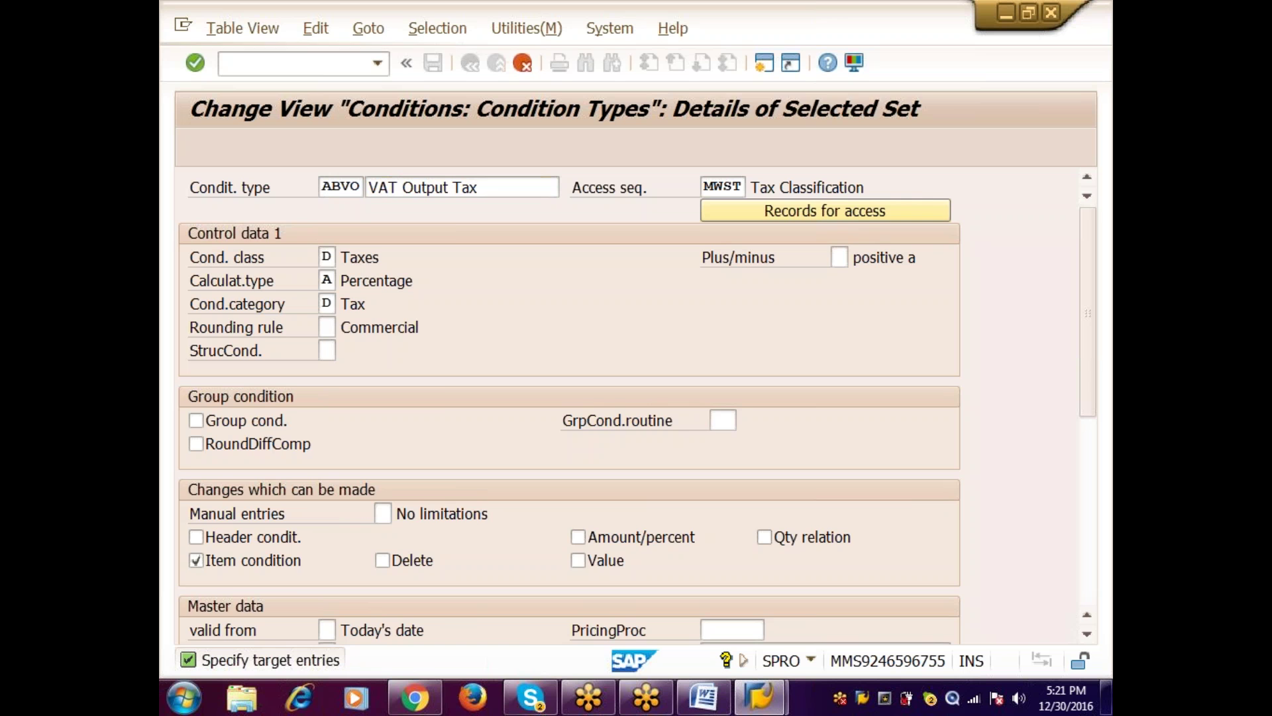
key("Return")
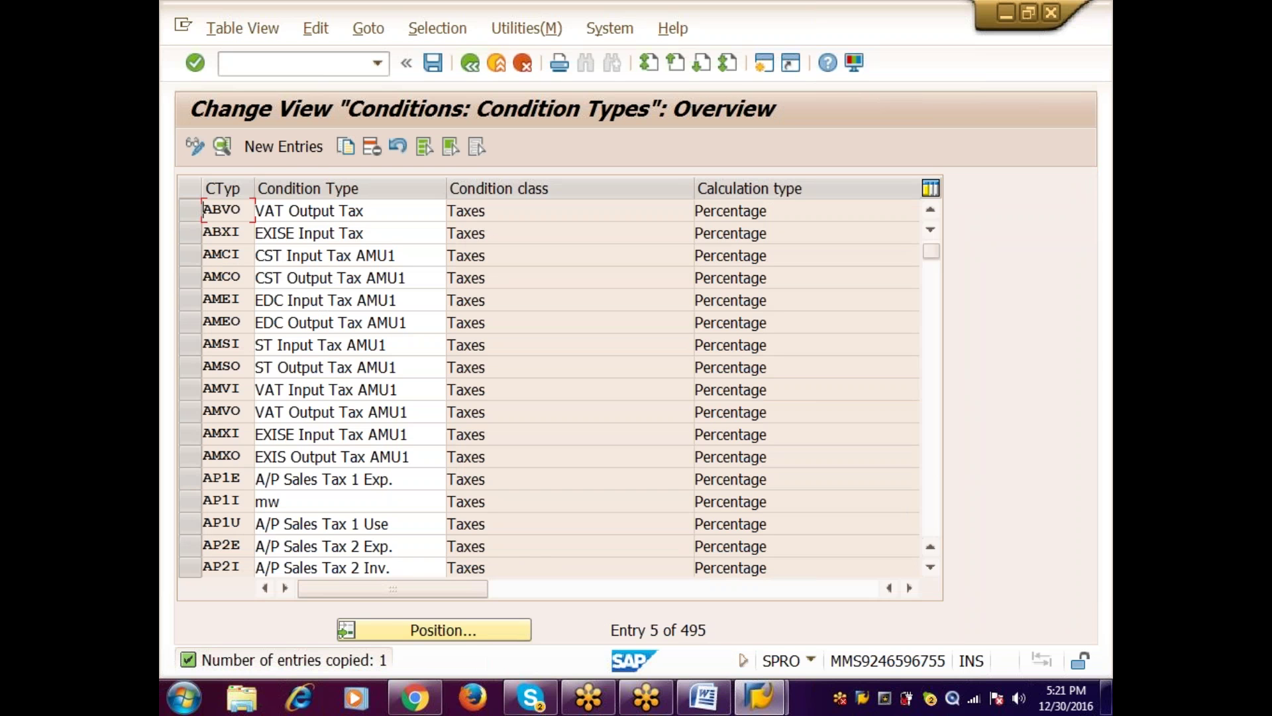
Step: Copy condition type ABVO as ABCO with the description CST Output Tax
left_click(201, 219)
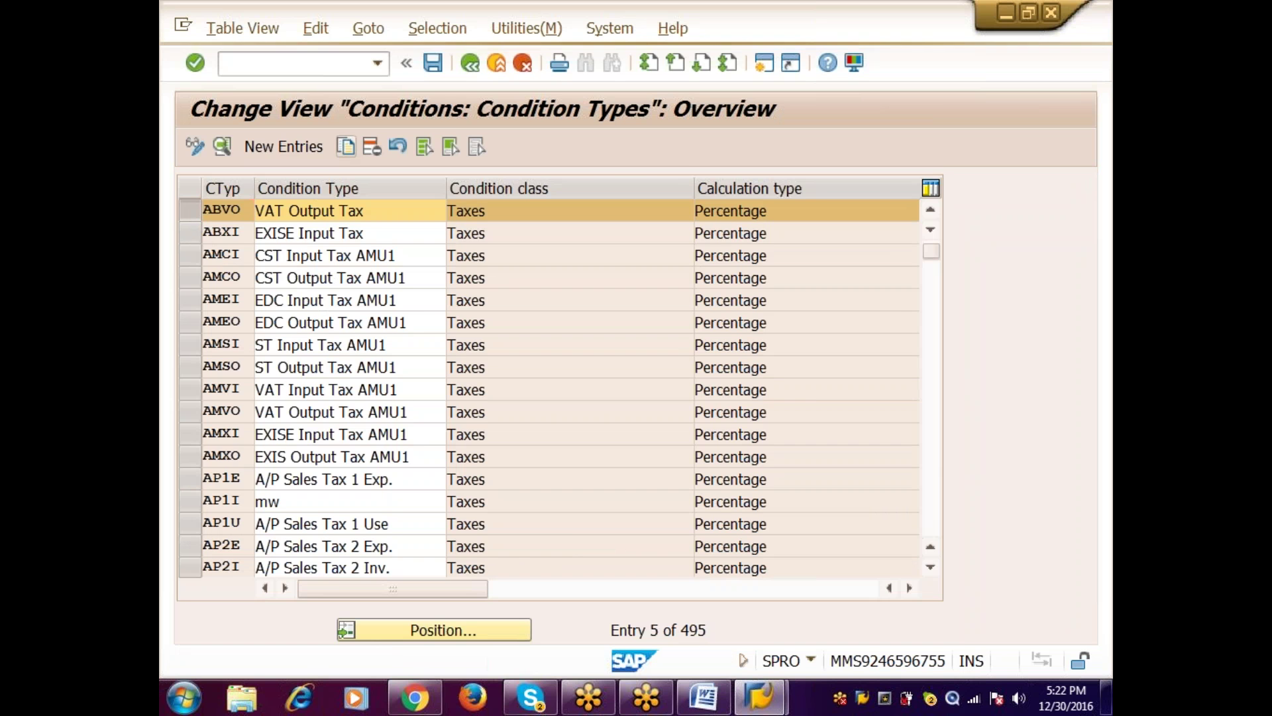
key("F2")
key("BackSpace")
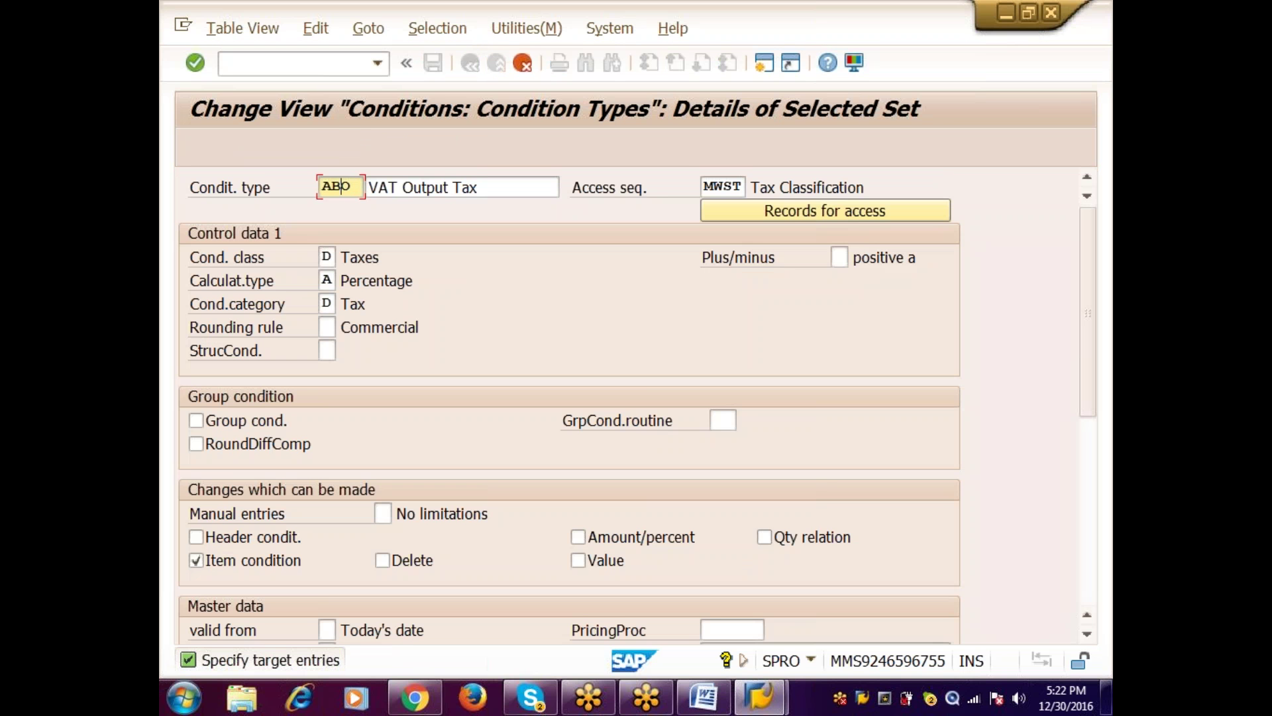
type("C")
key("Tab")
key("Delete")
key("Delete")
type("CS")
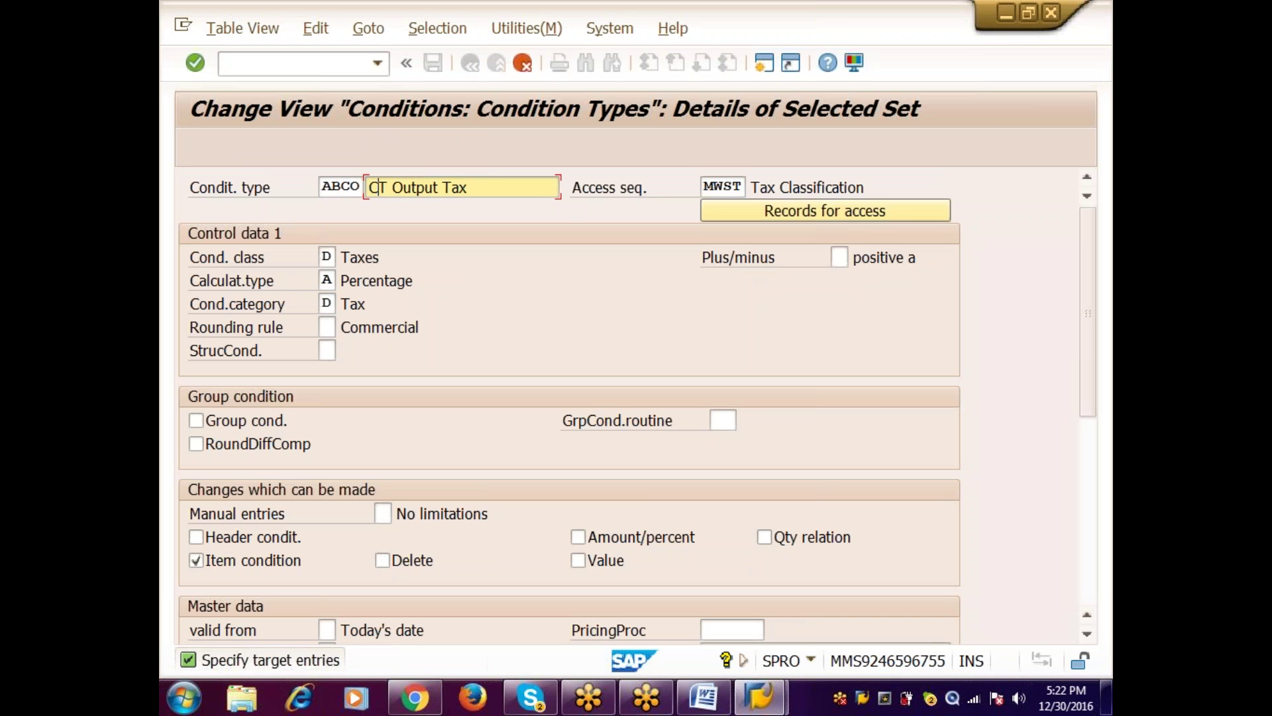
key("Return")
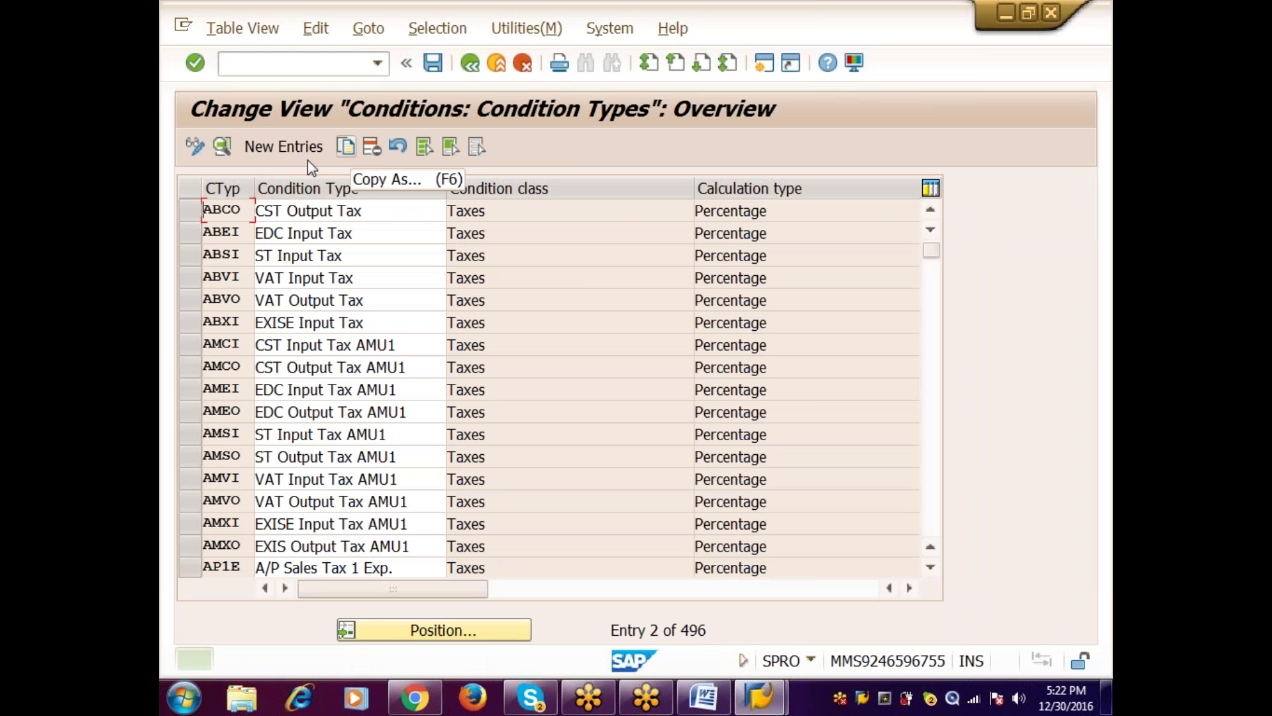
Step: Copy condition type ABCO as ABXO with the description EXISE Output Tax
left_click(191, 209)
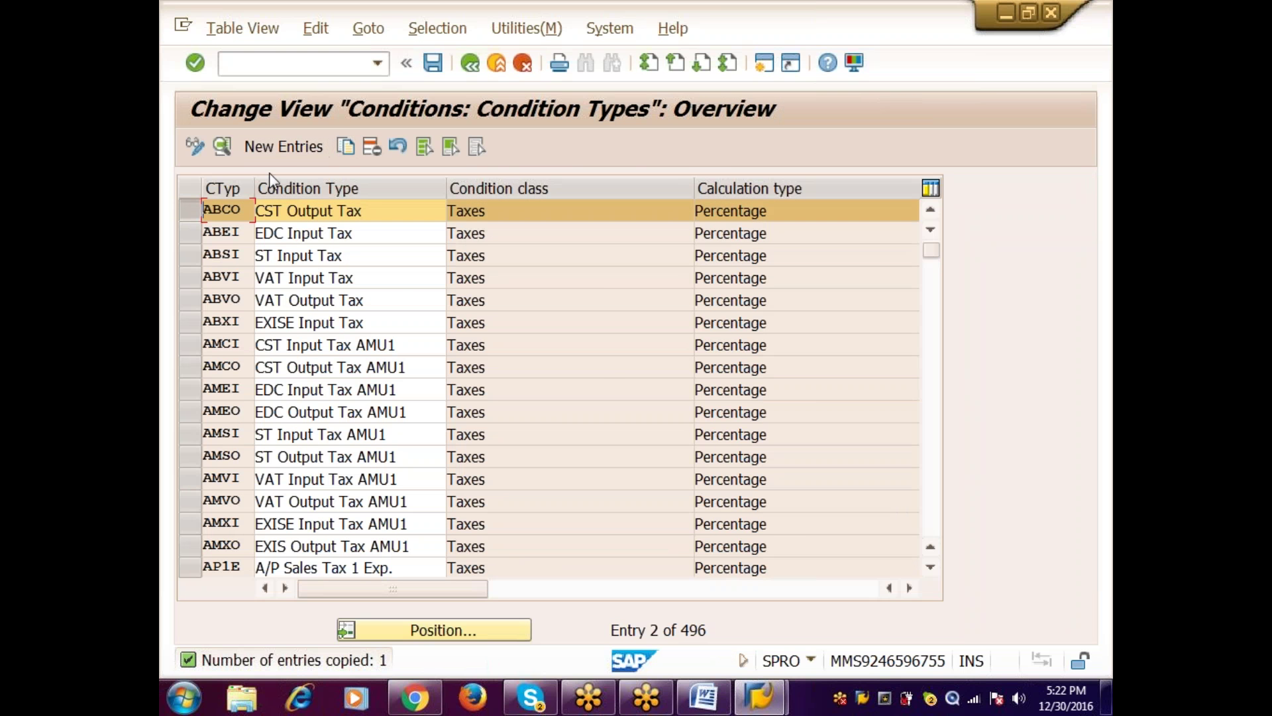
left_click(348, 147)
key("BackSpace")
type("XO")
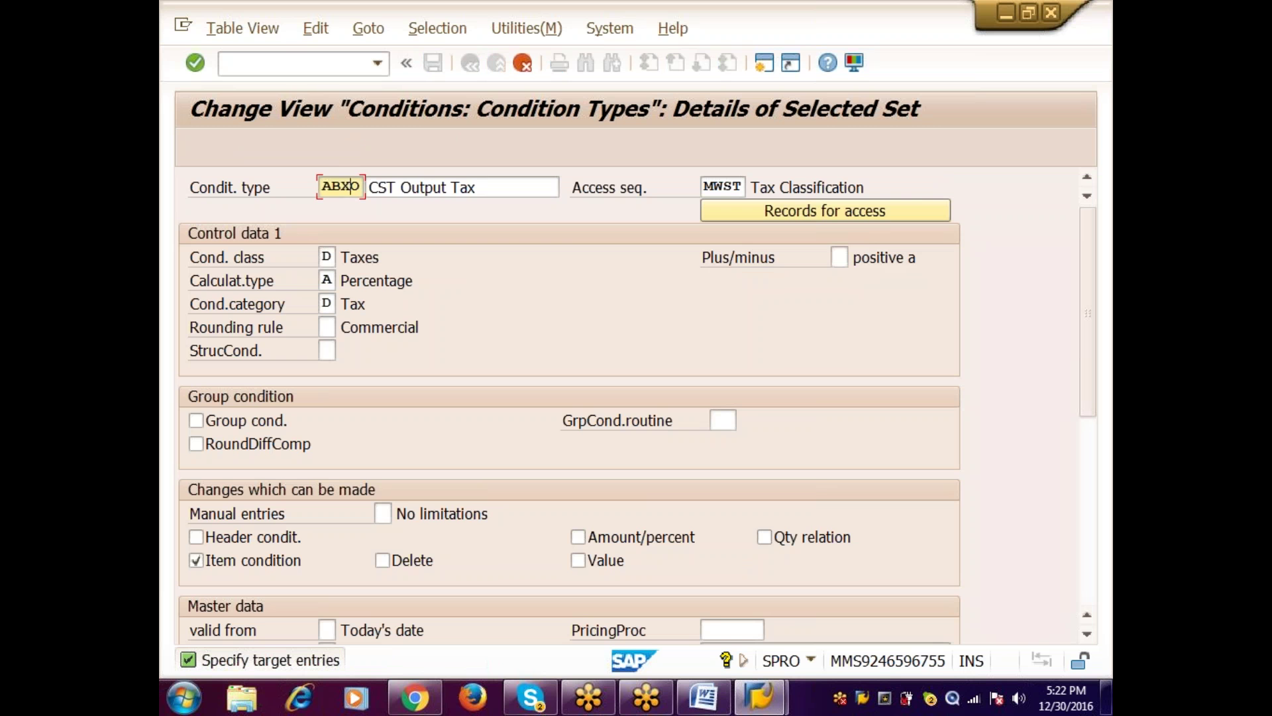
left_click(474, 187)
type("EX")
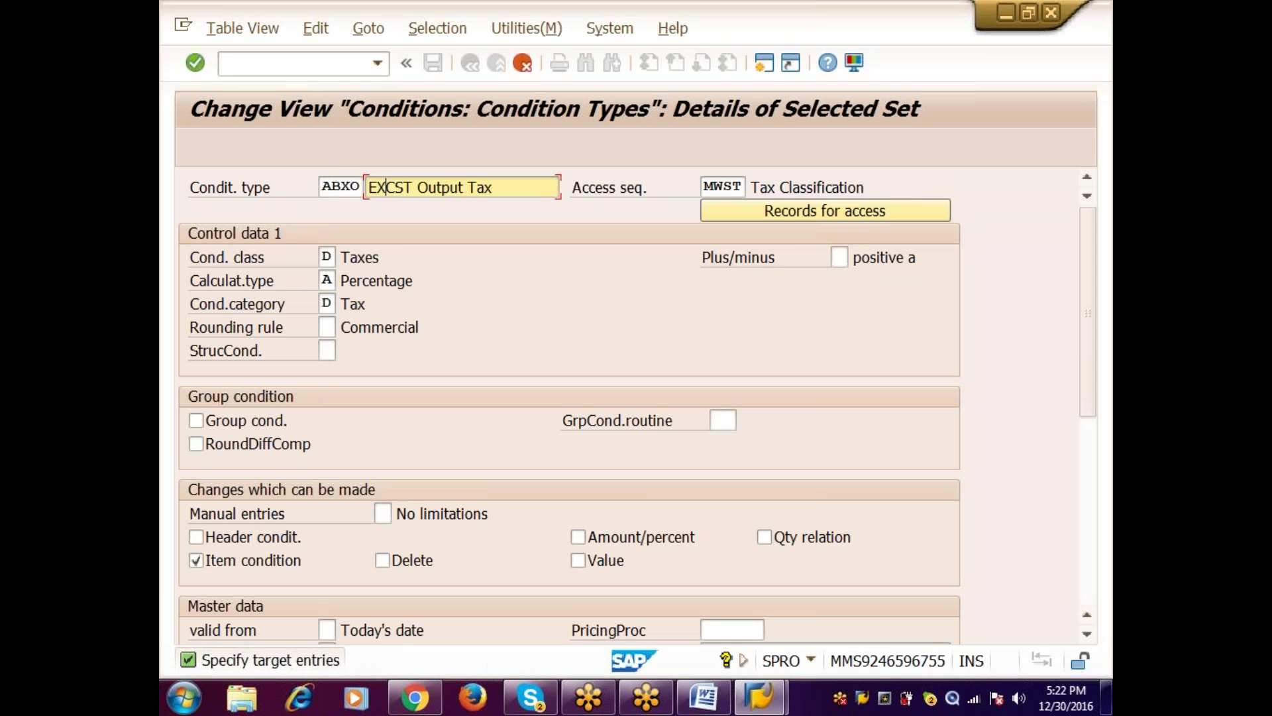
type("I")
key("Delete")
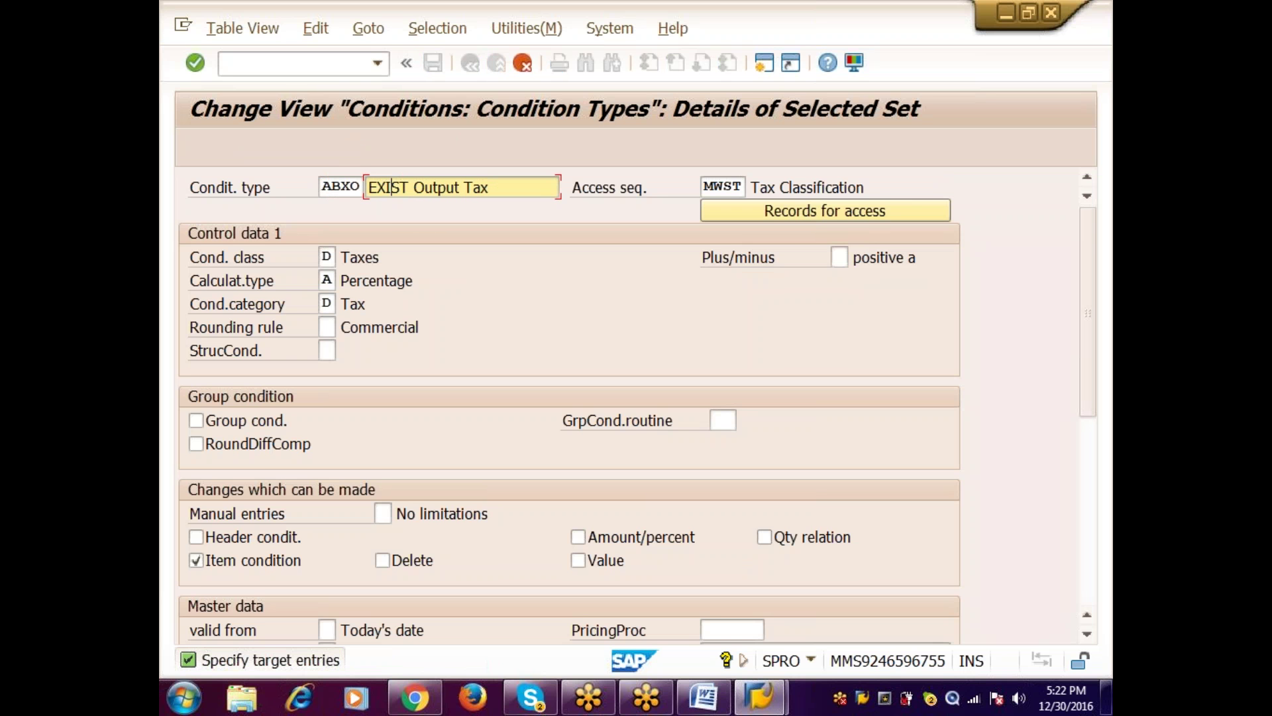
key("Right")
type("E")
key("Delete")
key("Return")
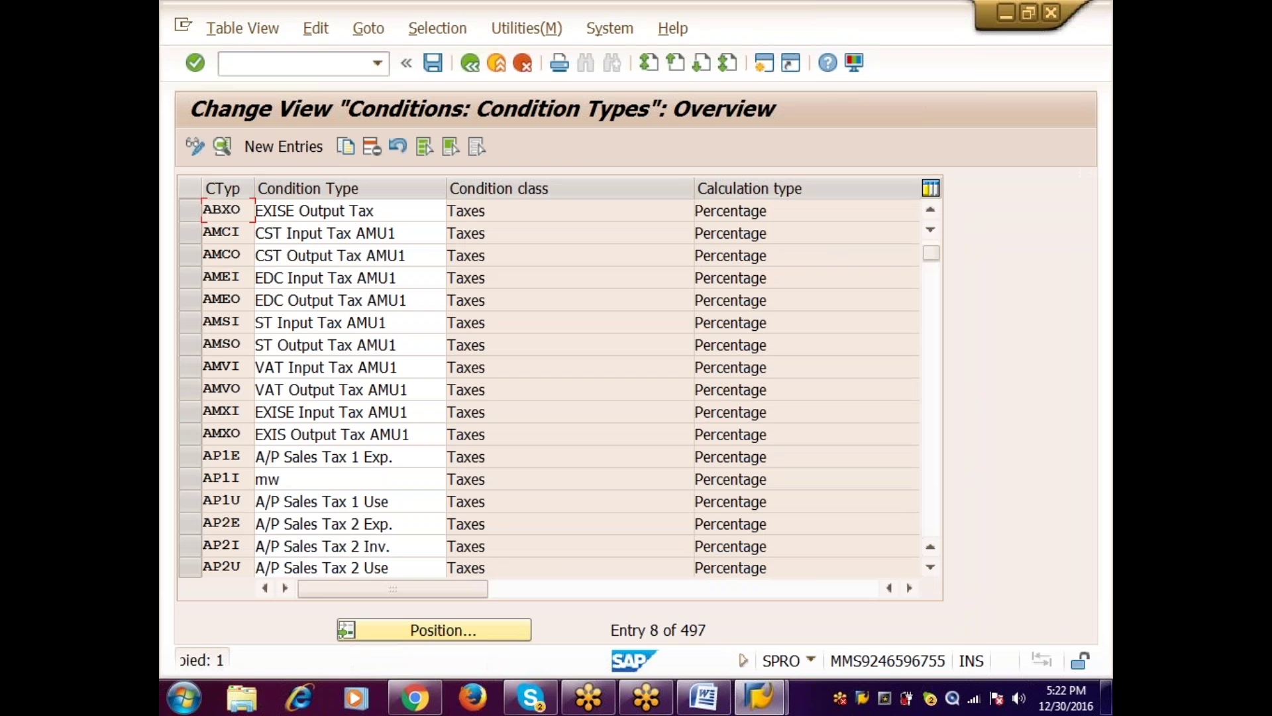
Step: Copy condition type ABXO as ABSO with the description ST Output Tax
left_click(197, 210)
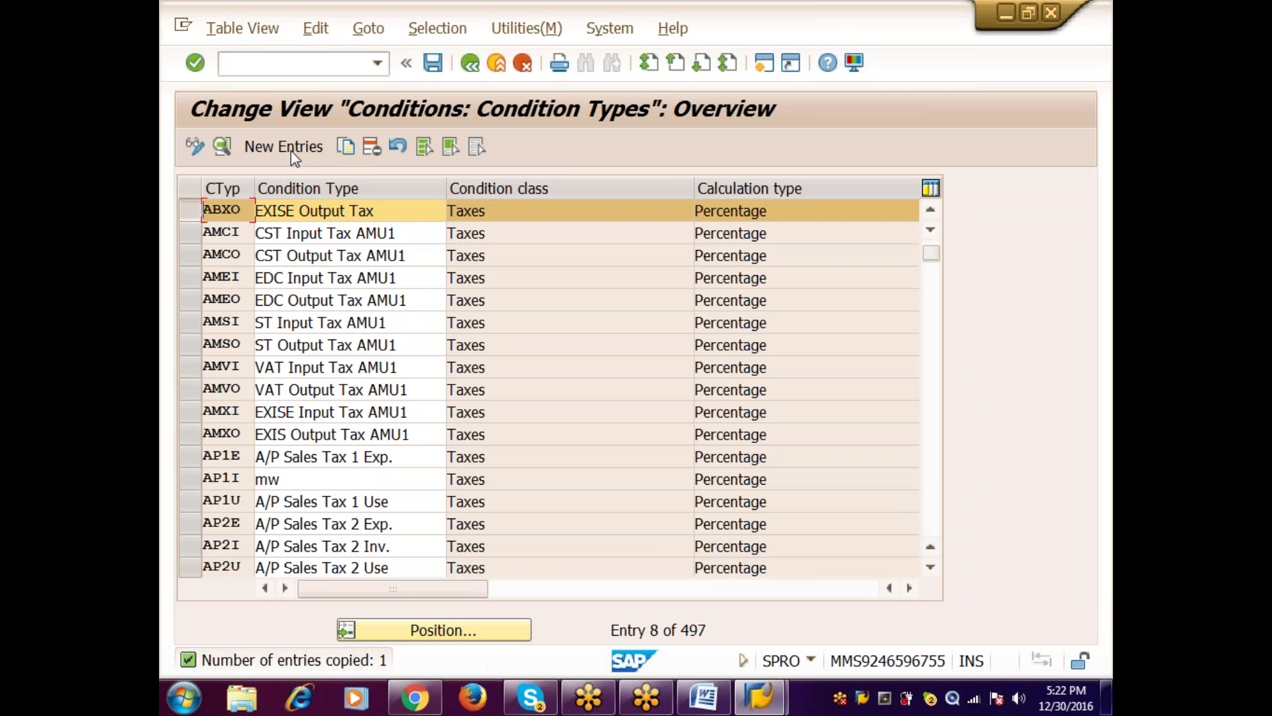
left_click(344, 149)
key("Delete")
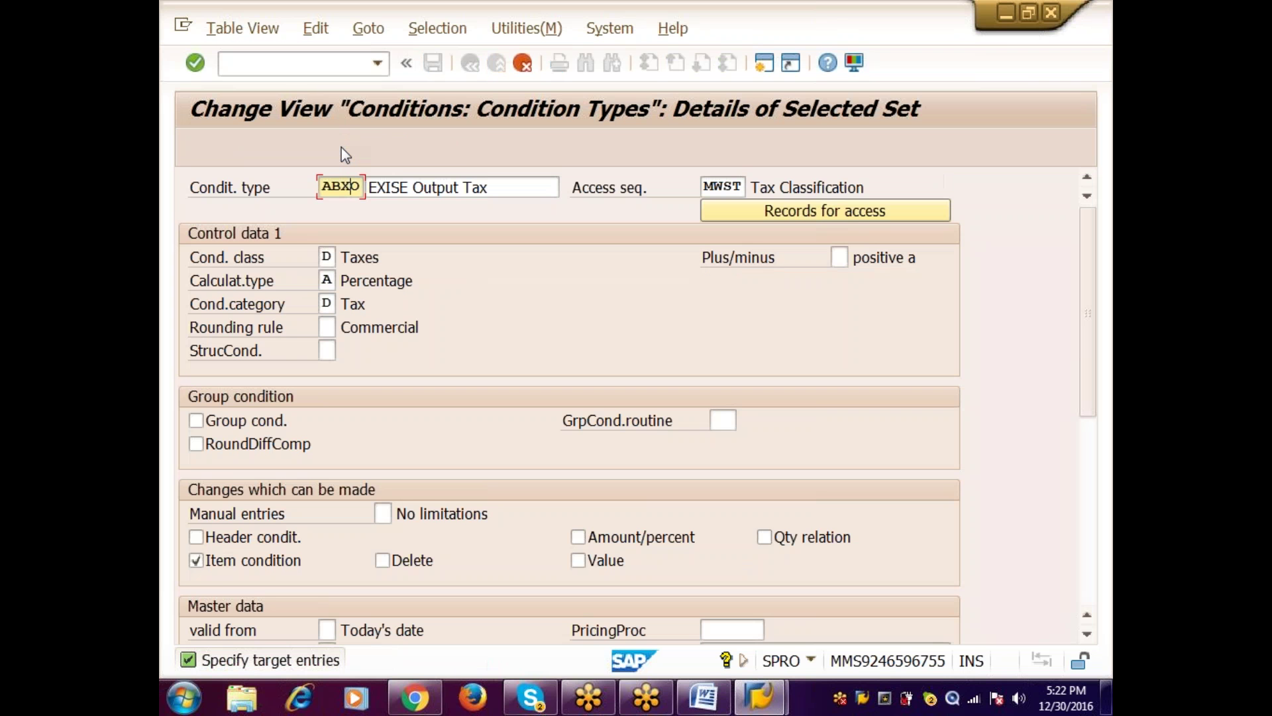
type("S")
key("Tab")
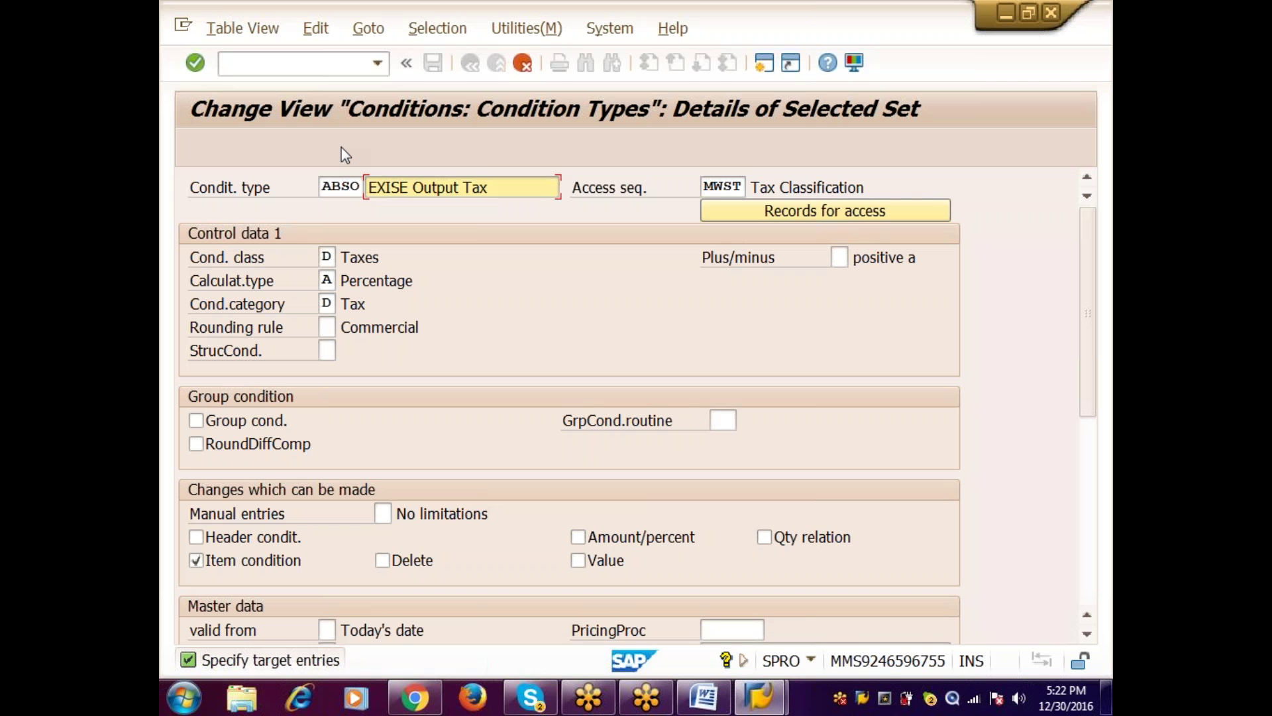
key("Delete")
key("Delete")
key("Delete")
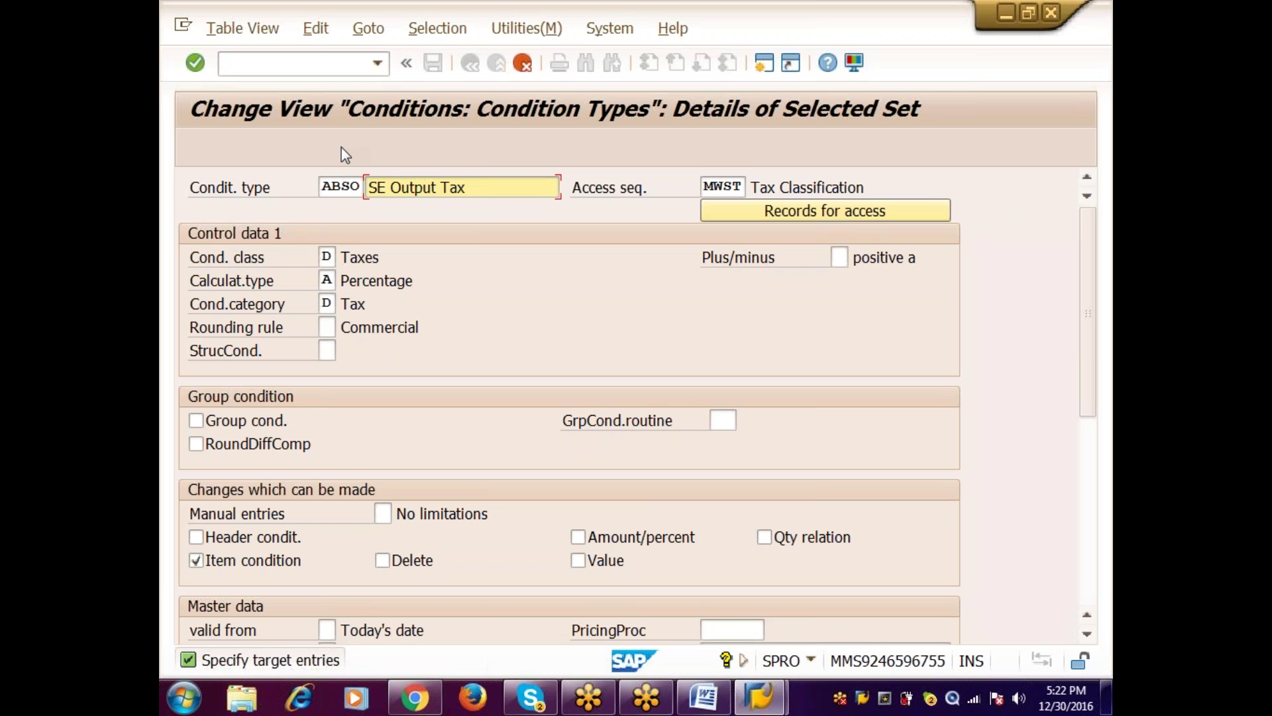
key("Delete")
type("T")
key("Return")
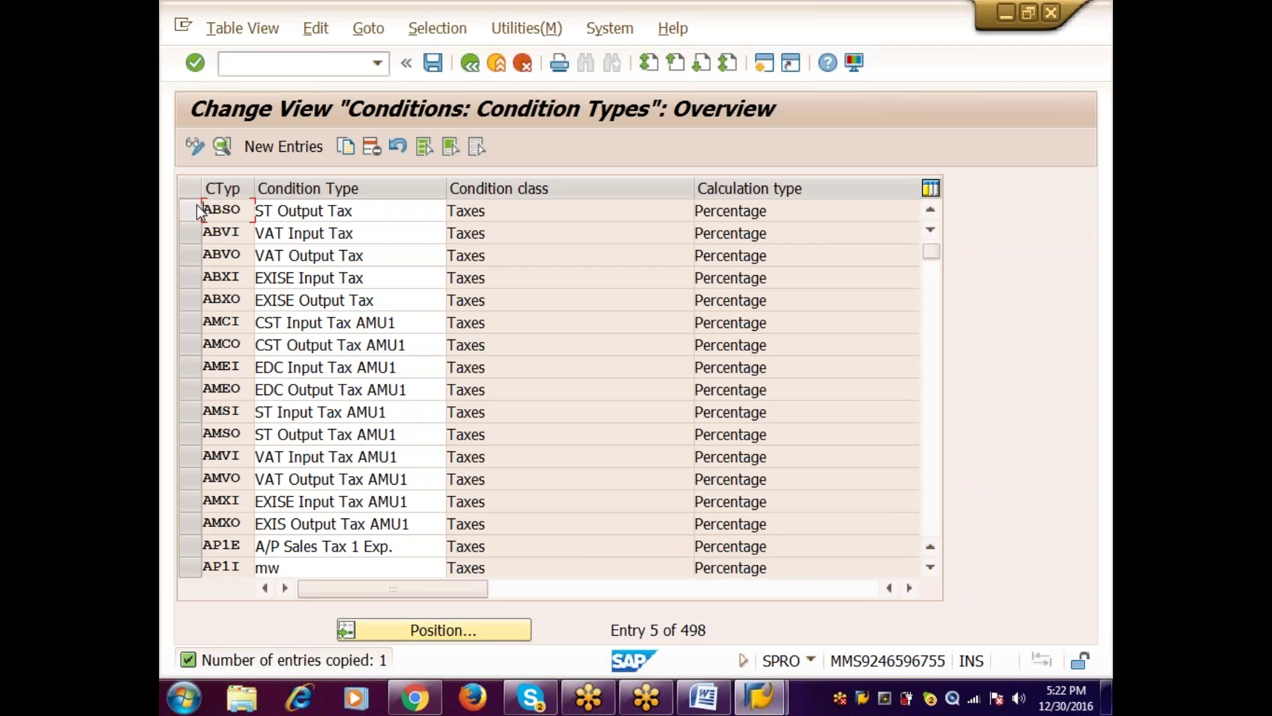
Step: Copy condition type ABSO as ABEO with the description EDC Output Tax, and check the code list in Word before returning to SAP
left_click(198, 211)
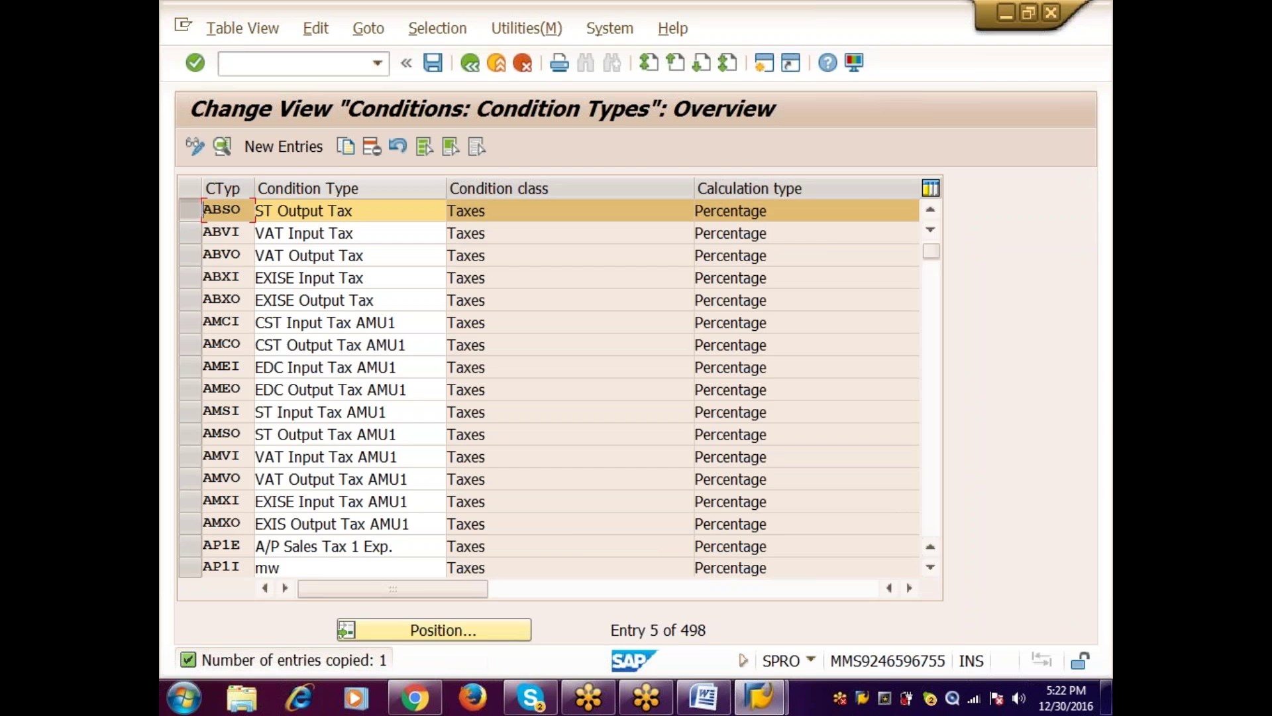
left_click(346, 146)
key("Left")
key("BackSpace")
type("E")
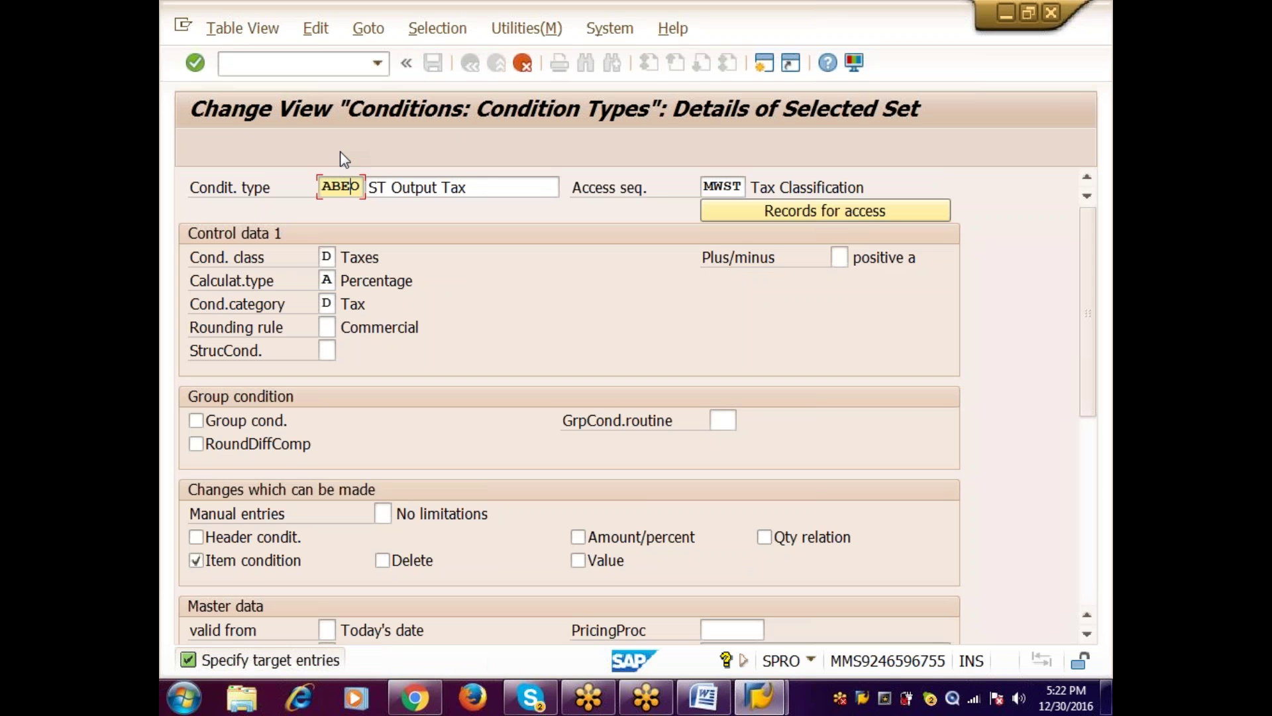
key("Tab")
key("Left")
key("Home")
type("EDC")
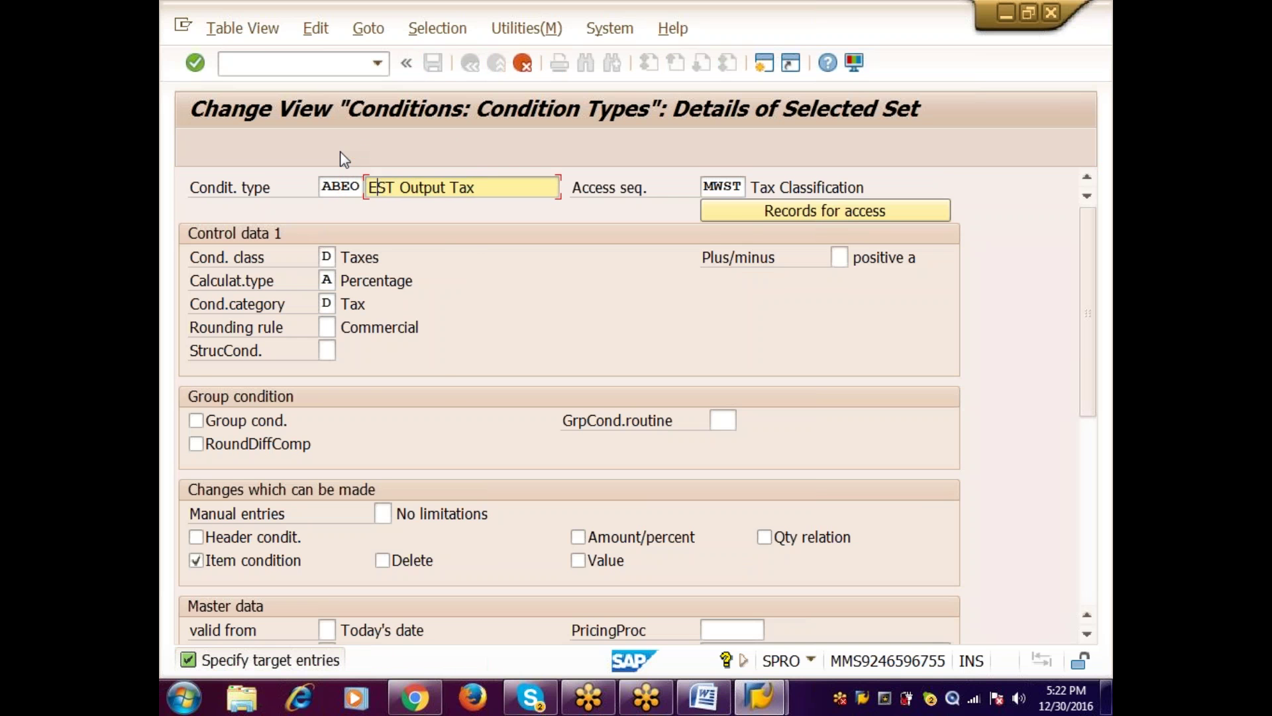
key("Delete")
key("Delete")
key("Return")
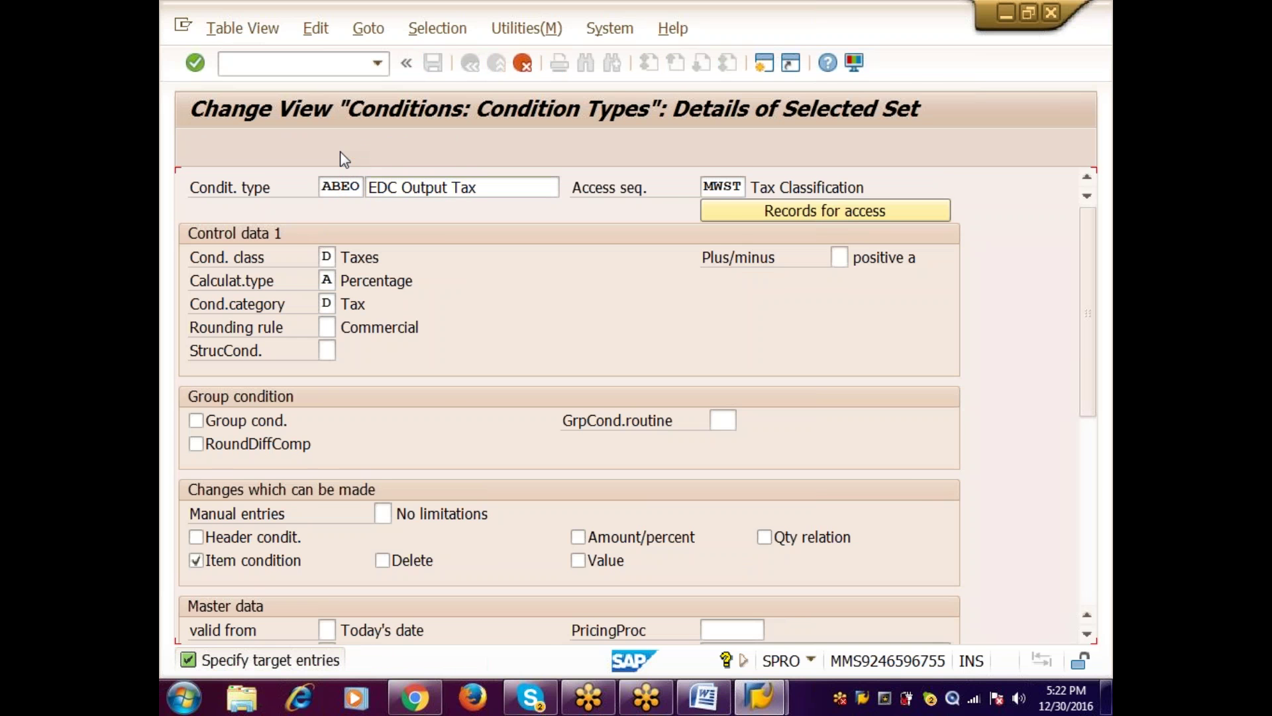
key("alt+Tab")
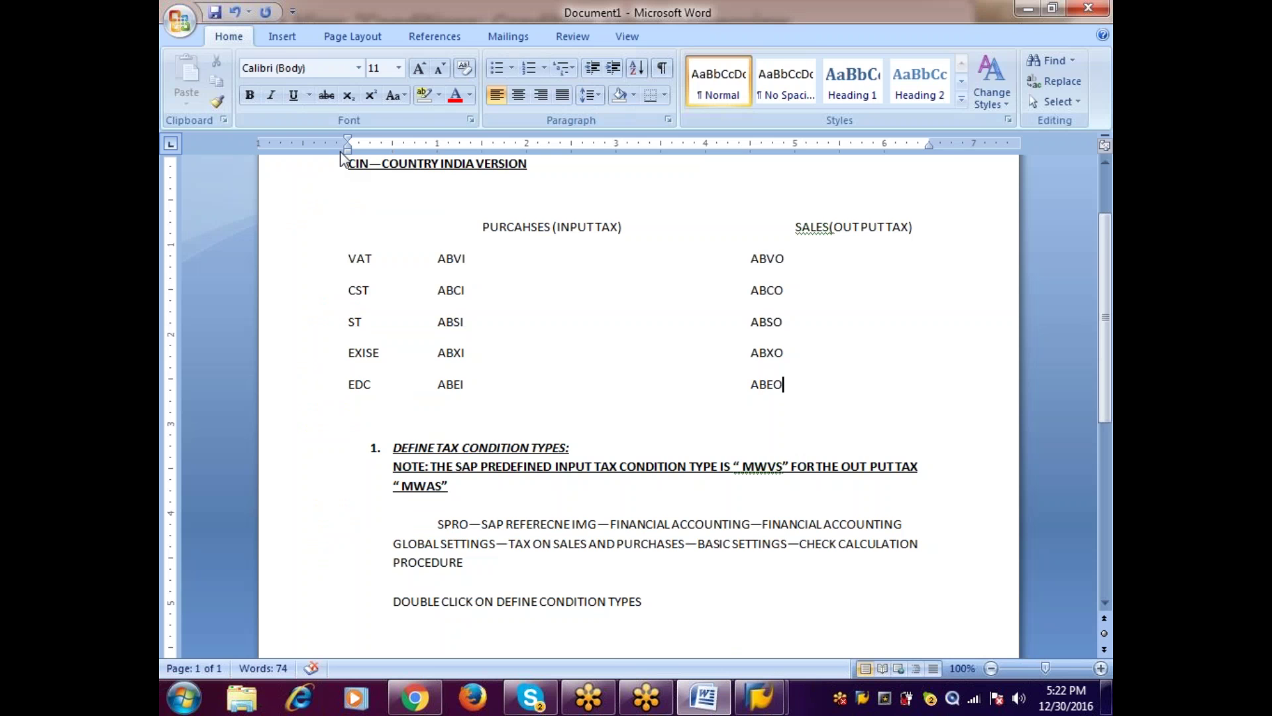
key("alt+Tab")
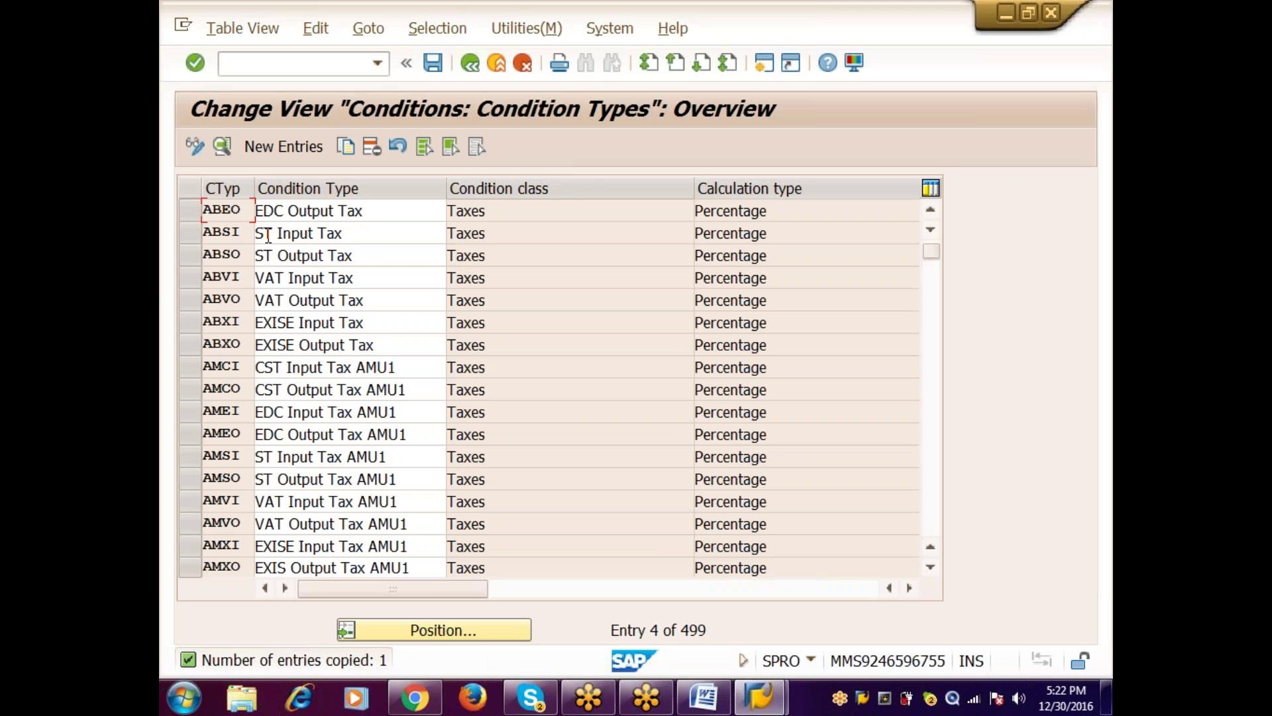
Step: Select the consecutive condition types from ABEO through AMCI in the overview list
left_click(197, 213)
left_click(194, 233)
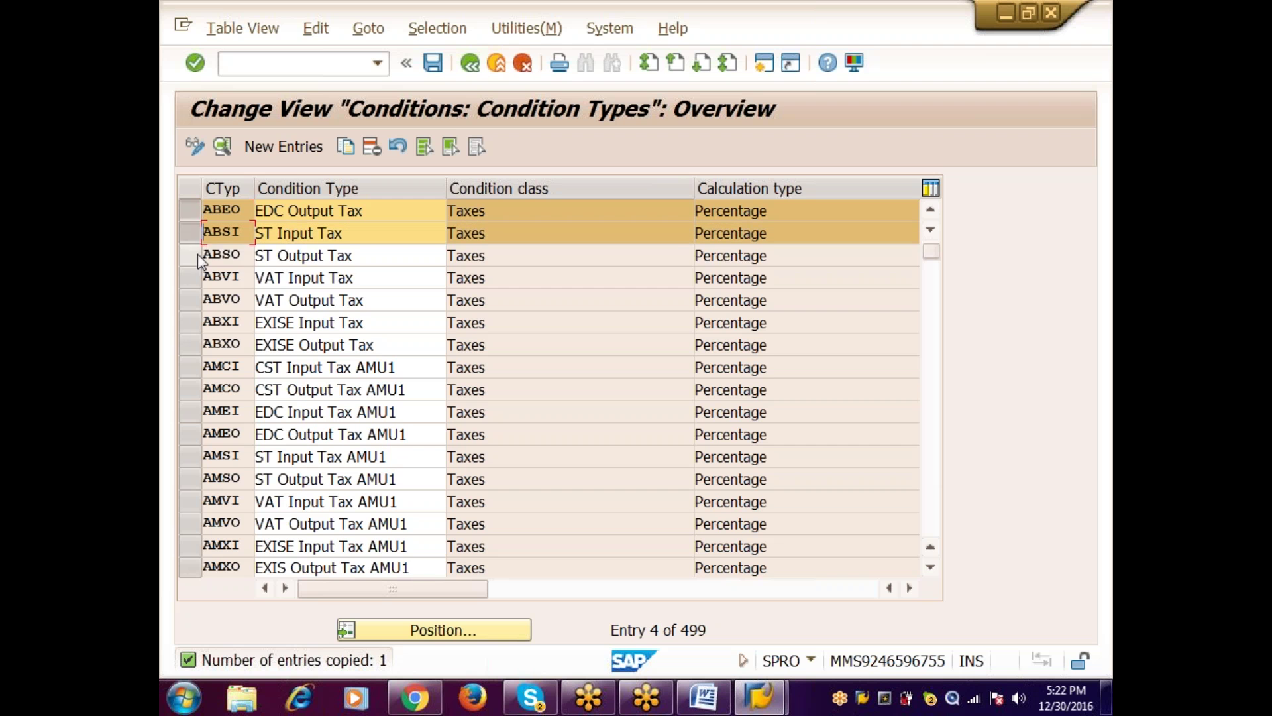
left_click(197, 255)
left_click(197, 278)
left_click(195, 300)
left_click(194, 323)
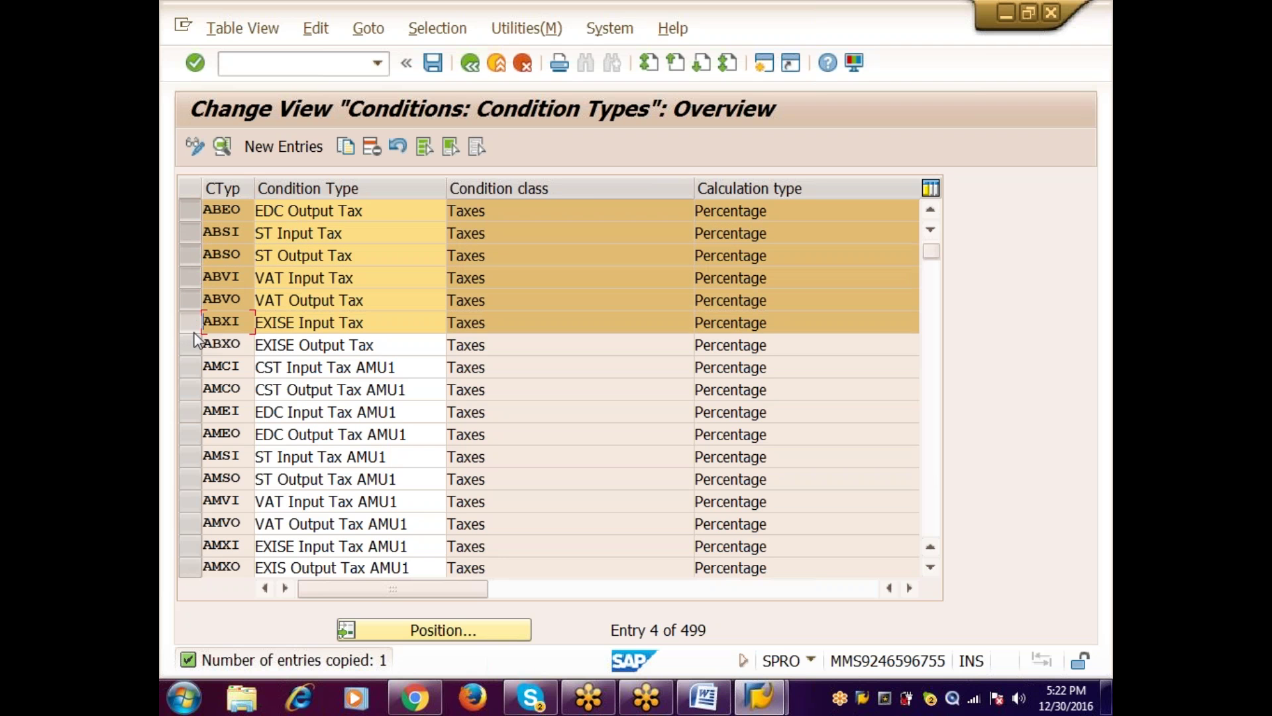
left_click(195, 344)
left_click(195, 368)
left_click(196, 390)
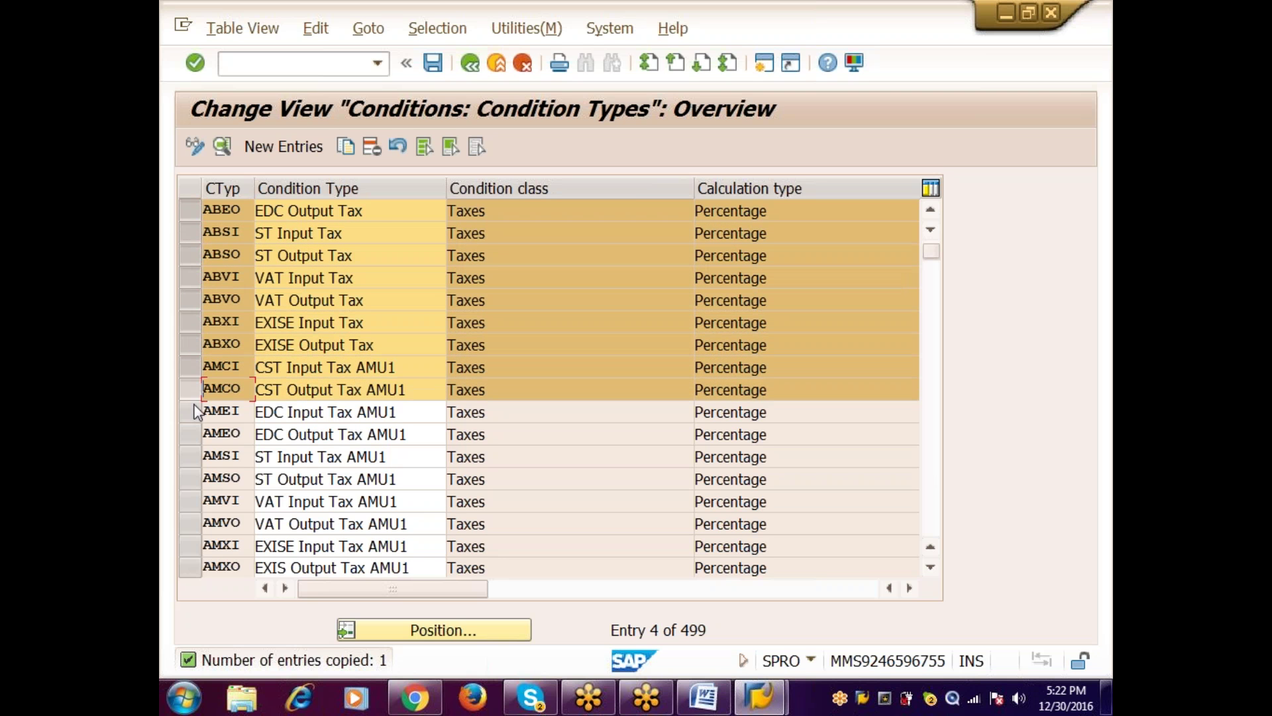
left_click(196, 412)
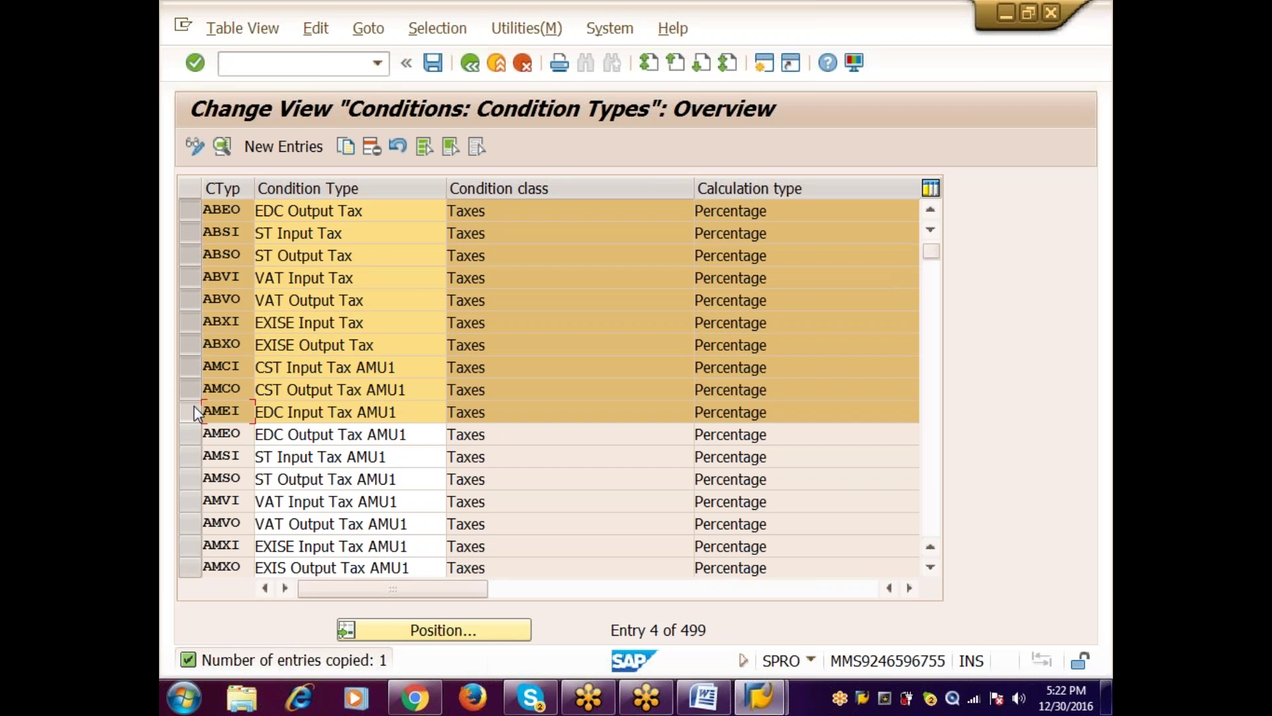
left_click(197, 412)
left_click(196, 389)
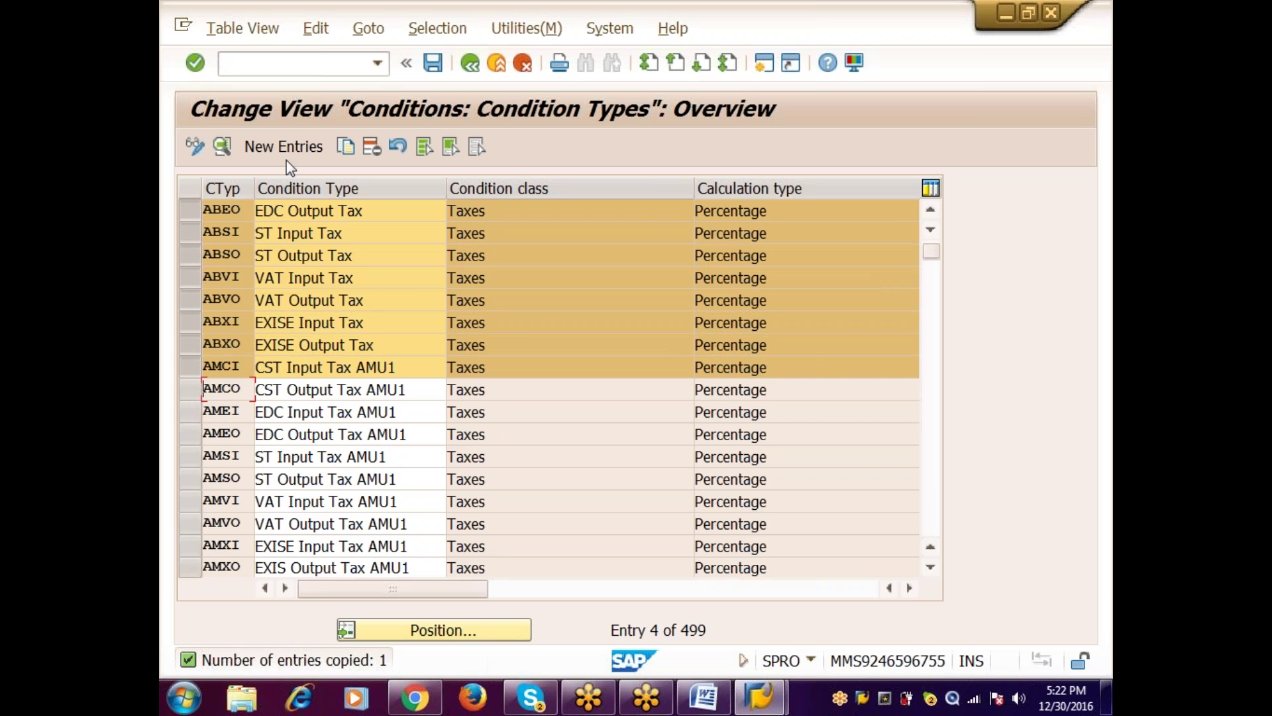
Step: Complete the selection so it covers only the ten new condition types ABCI through ABXO, and save the data
left_click(931, 209)
left_click(931, 210)
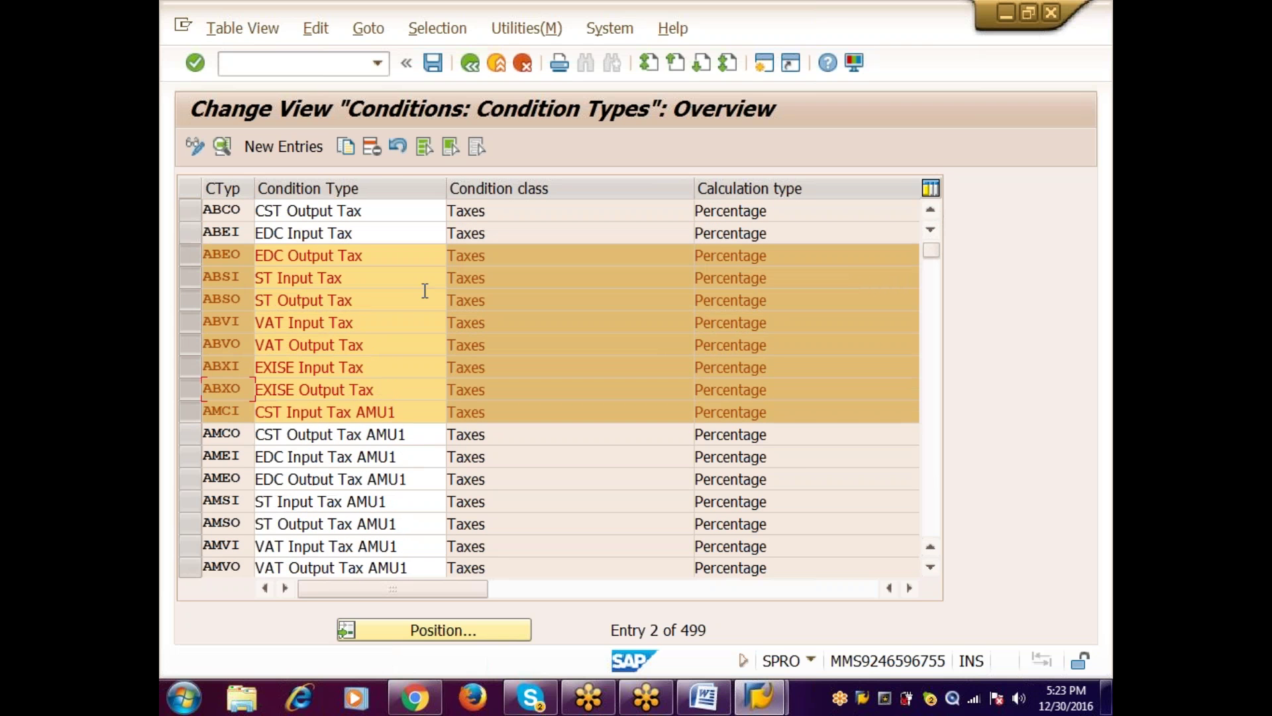
left_click(192, 211)
left_click(198, 232)
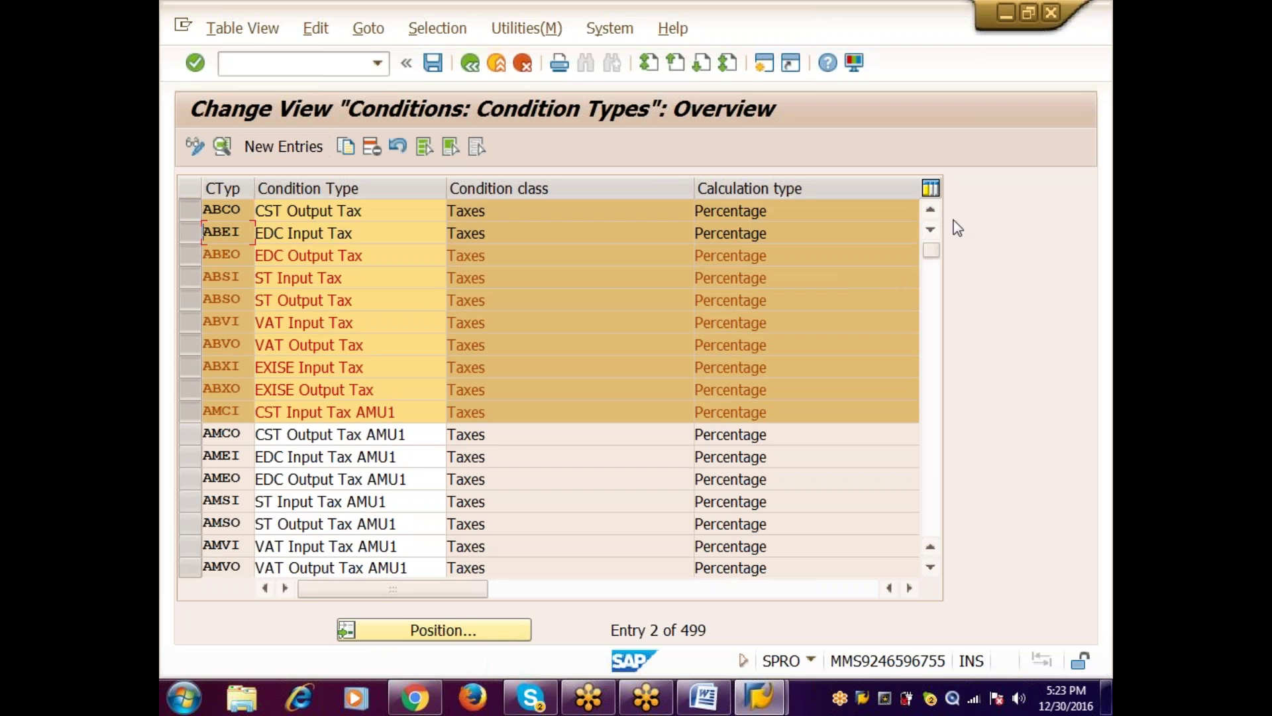
left_click(932, 211)
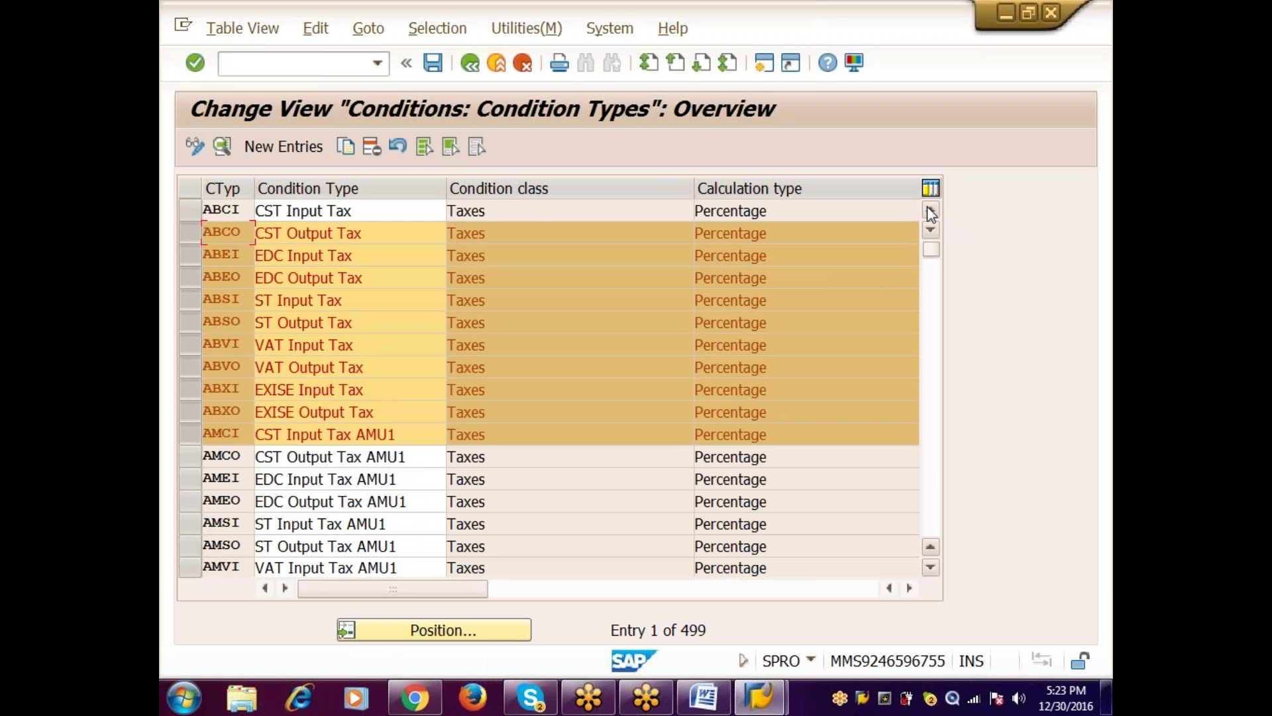
left_click(187, 435)
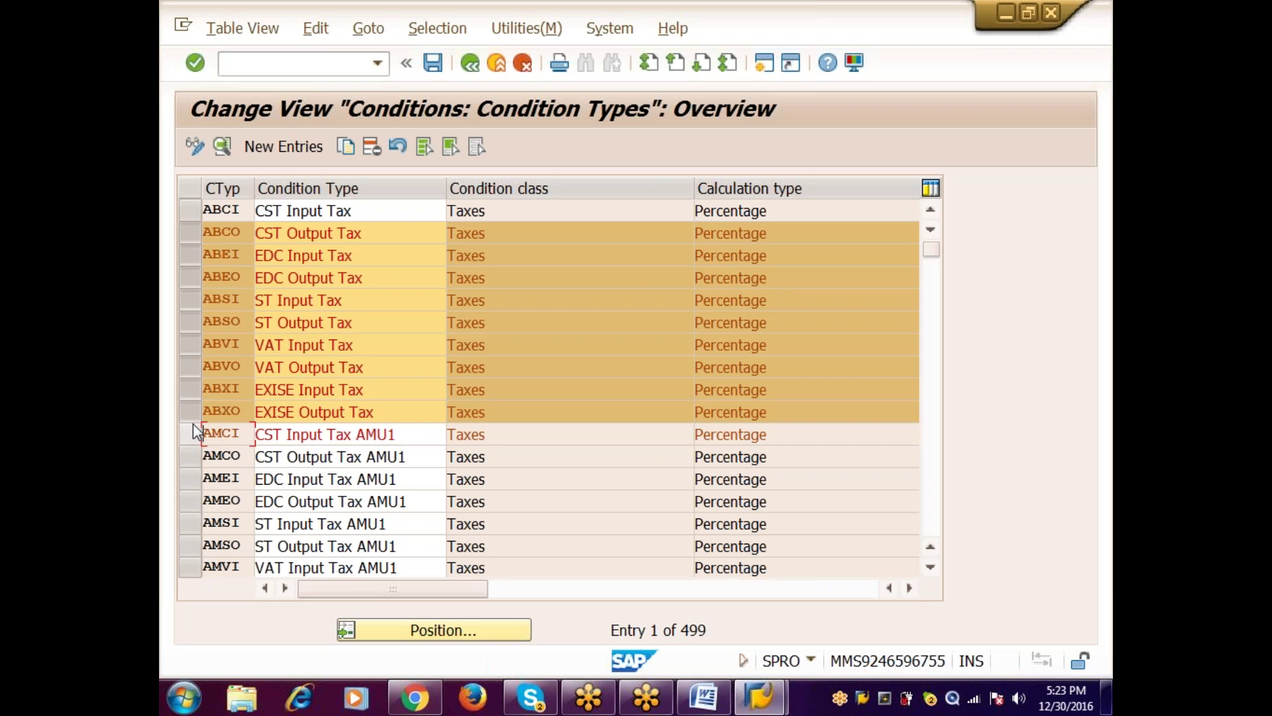
left_click(188, 212)
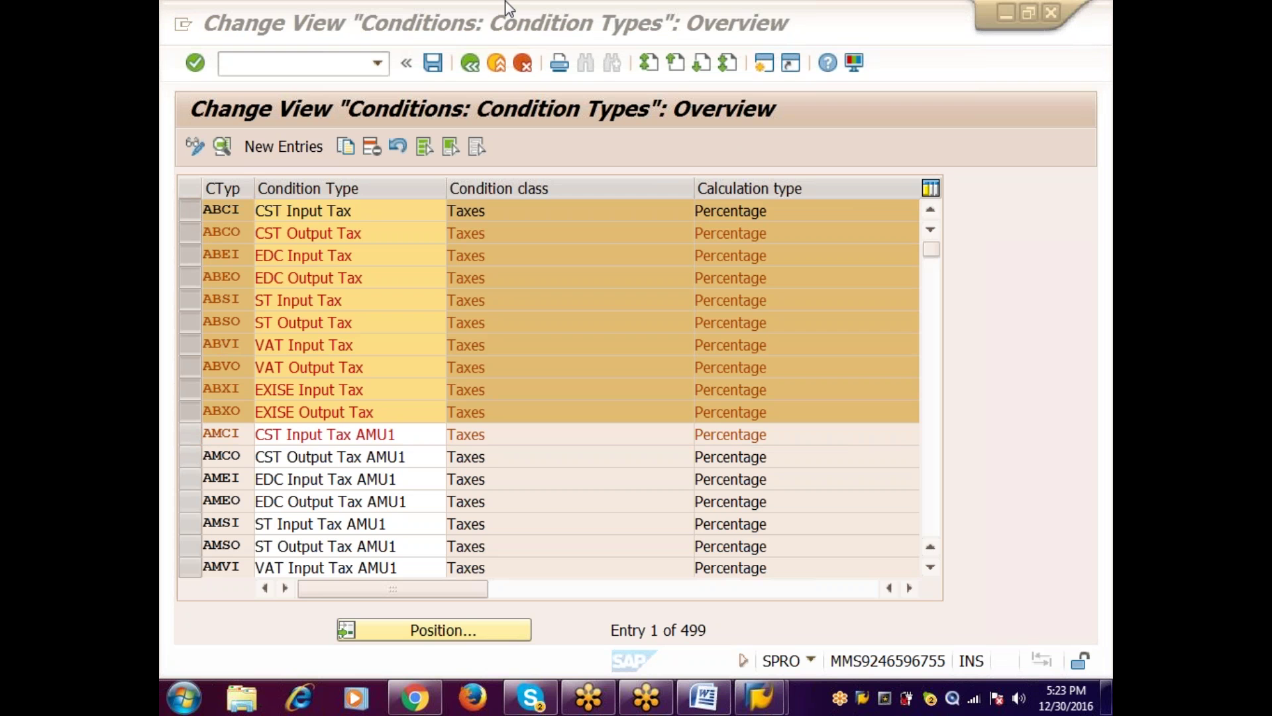
left_click(435, 63)
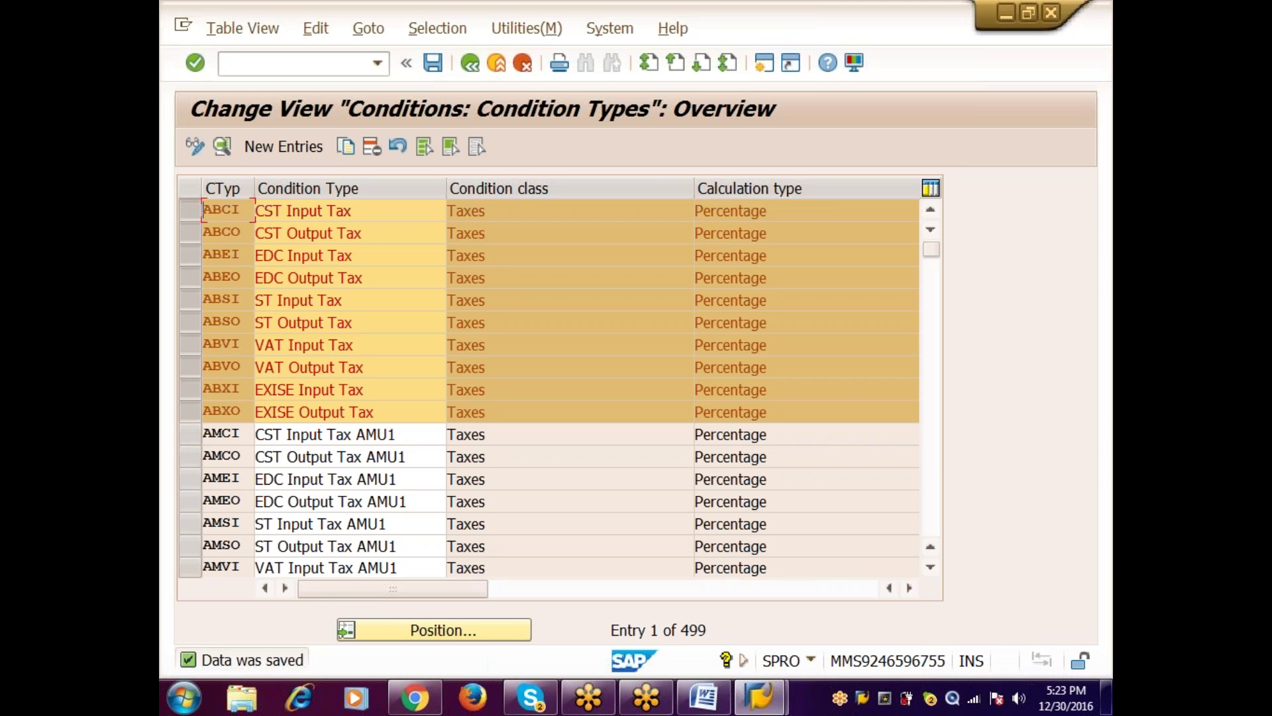
Step: Leave the condition types overview, close the activity selection and switch to the Word document
key("F3")
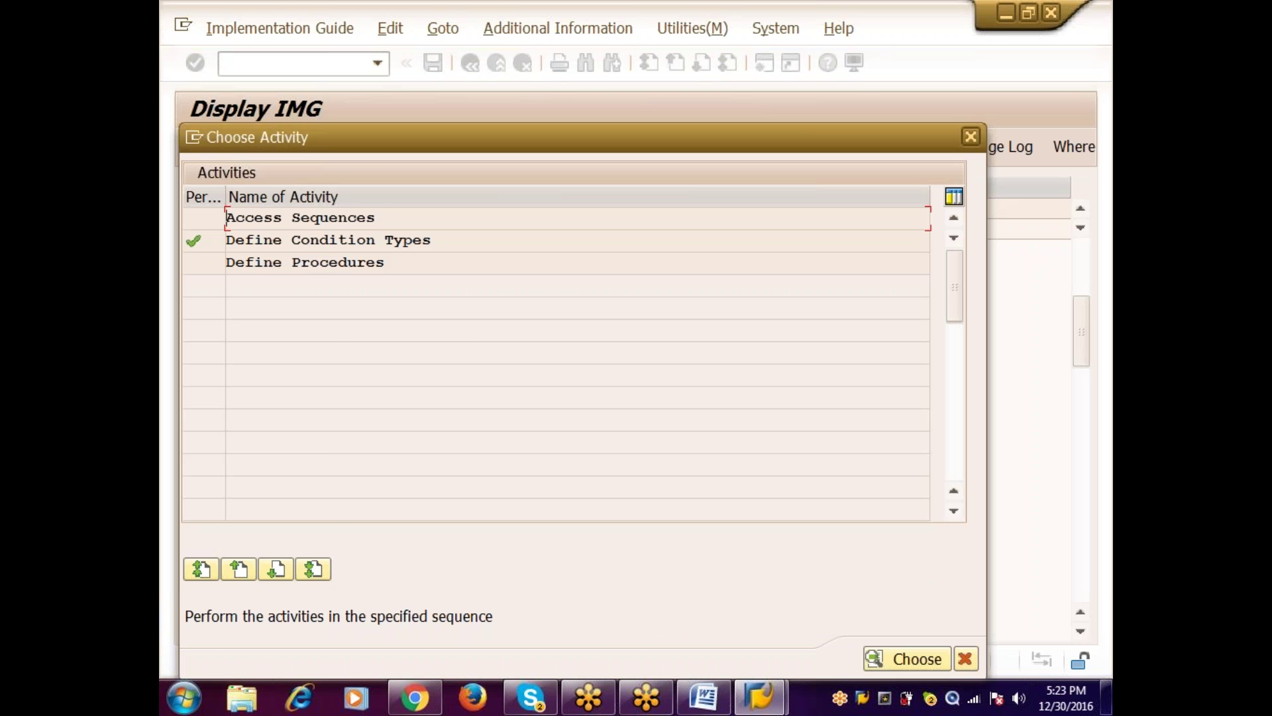
key("F12")
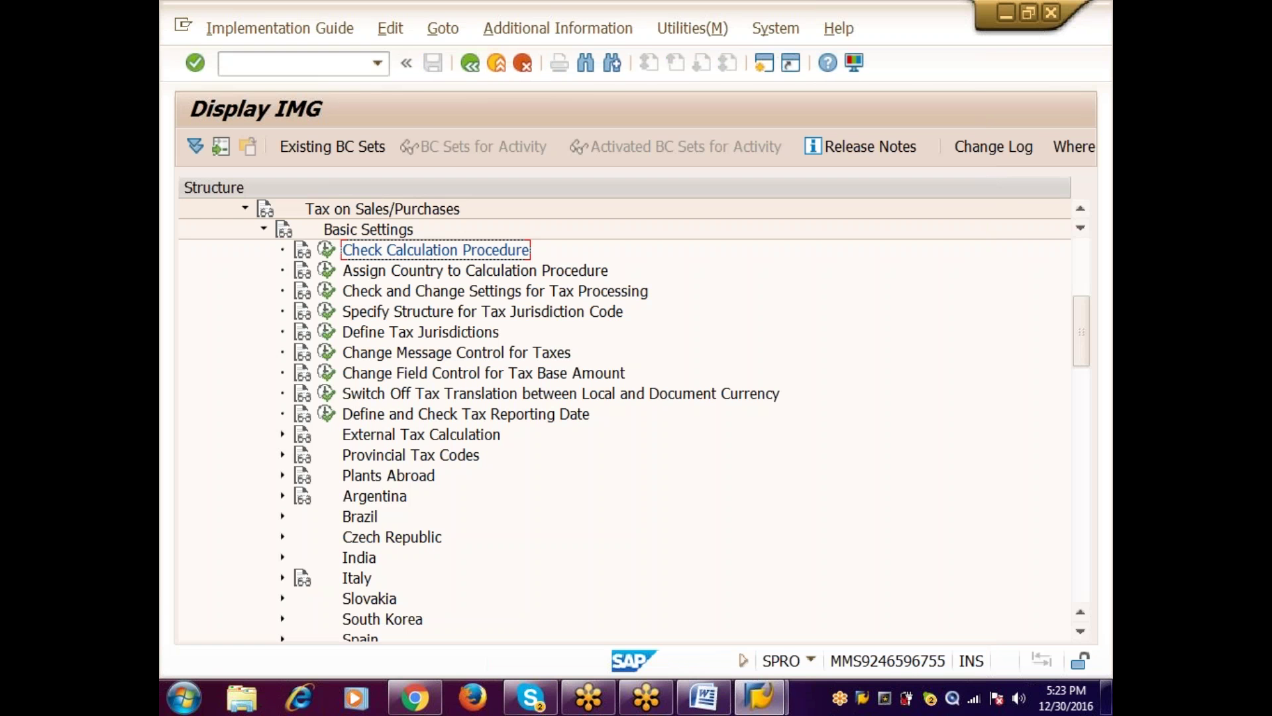
key("alt+Tab")
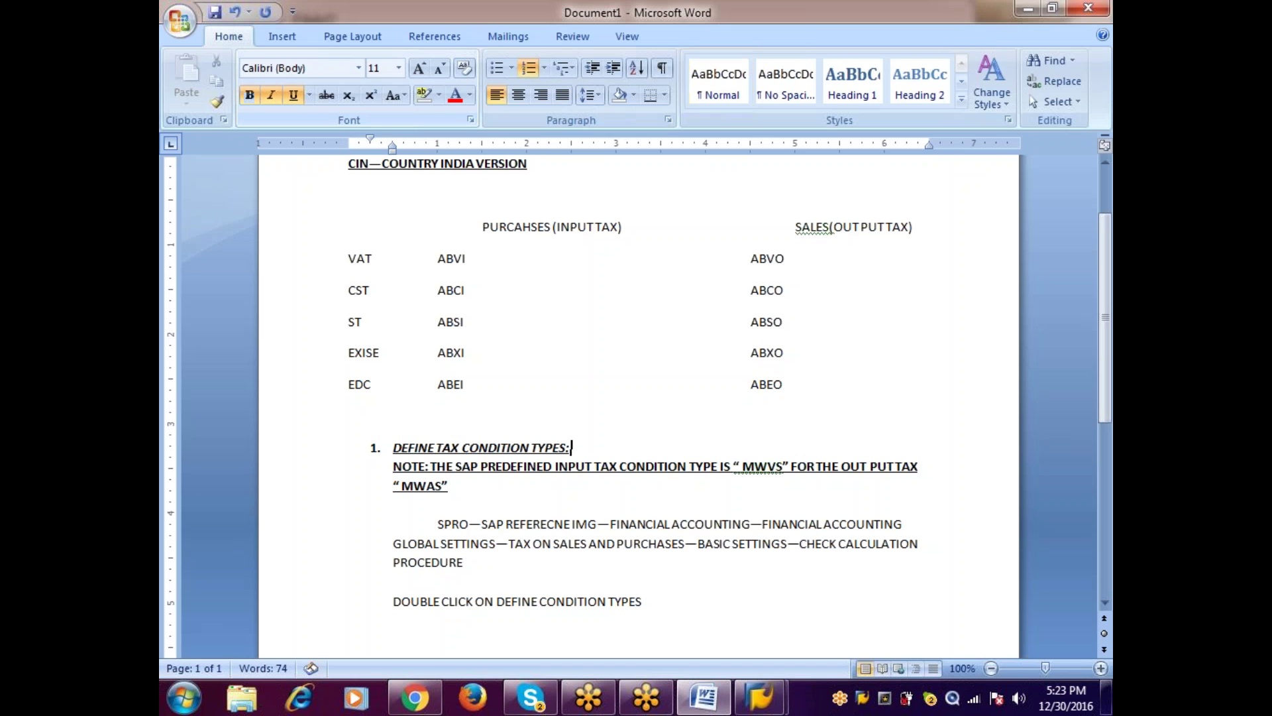
Step: Start numbered item 2 in bold, underlined, non-italic text below the line DOUBLE CLICK ON DEFINE CONDITION TYPES
key("Down")
key("Down")
key("Down")
key("Down")
key("Down")
key("Down")
key("Down")
key("Down")
key("End")
key("Return")
key("ctrl+b")
key("ctrl+u")
type("2.")
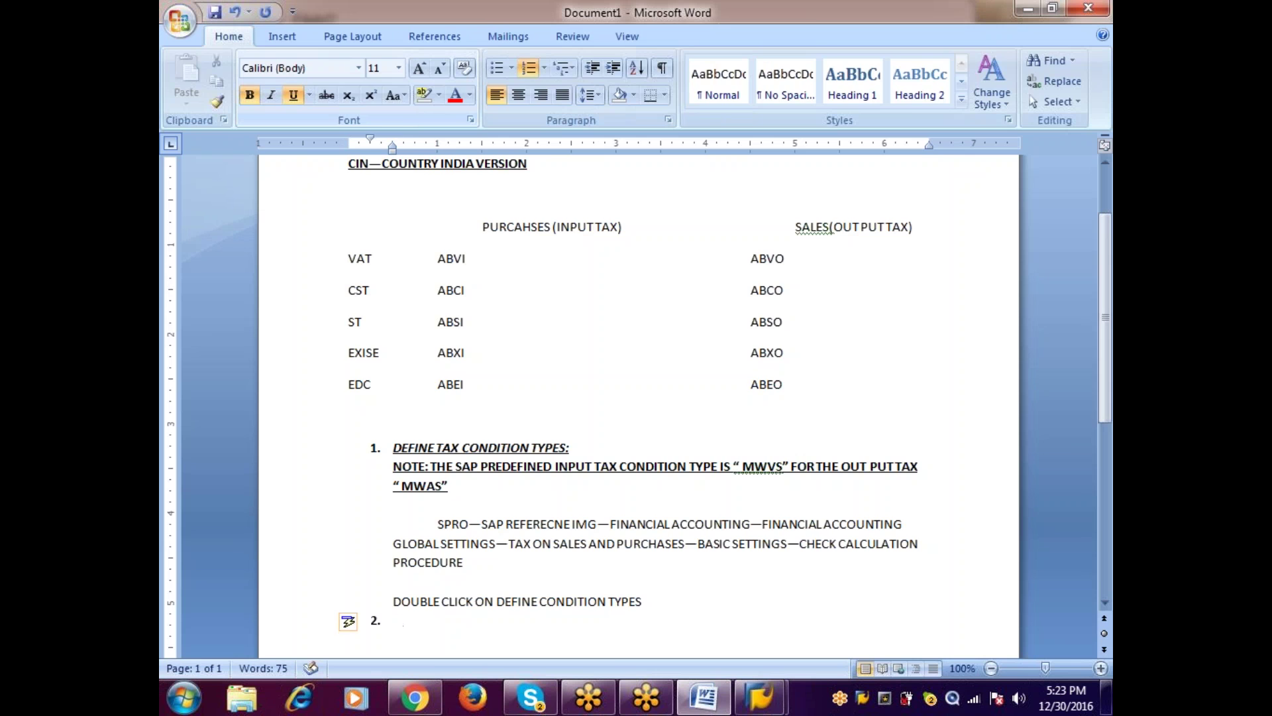
Step: Check the next activity's name in SAP and enter the item 2 heading CHECK AND CHANGE SETTINGS FOR TAX PROCESSING KEYS: in Word
key("alt+Tab")
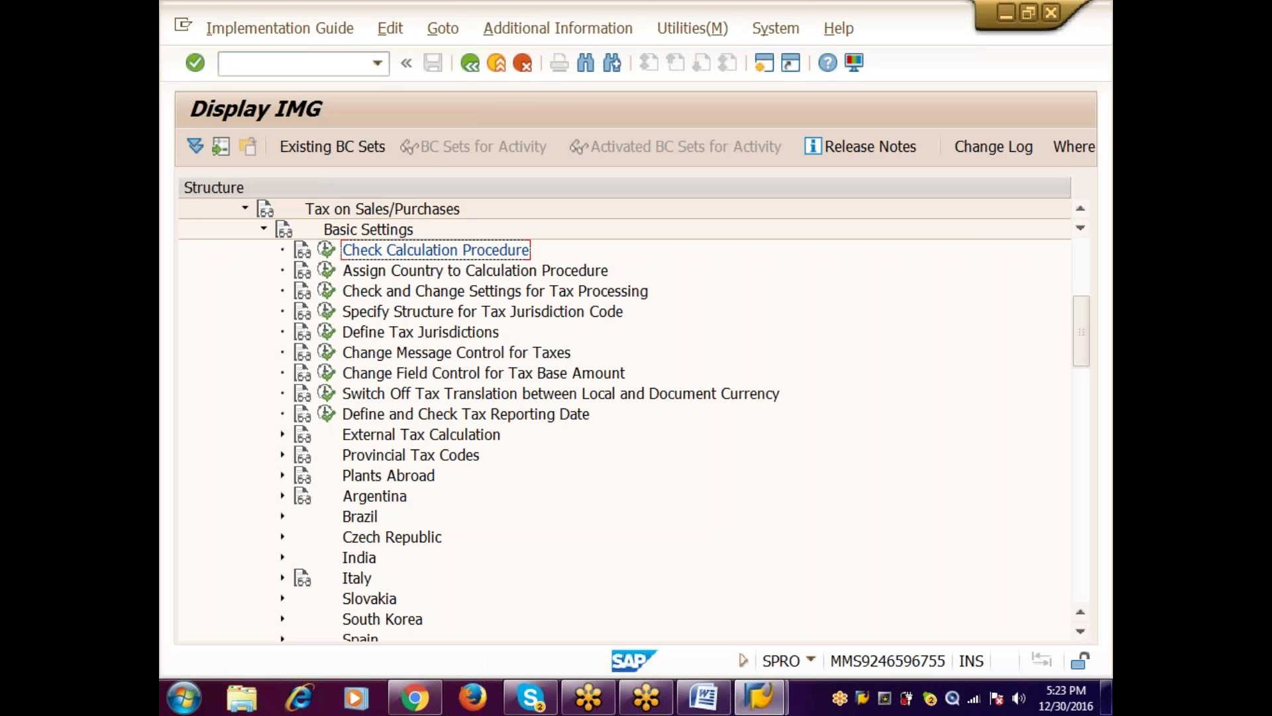
key("alt+Tab")
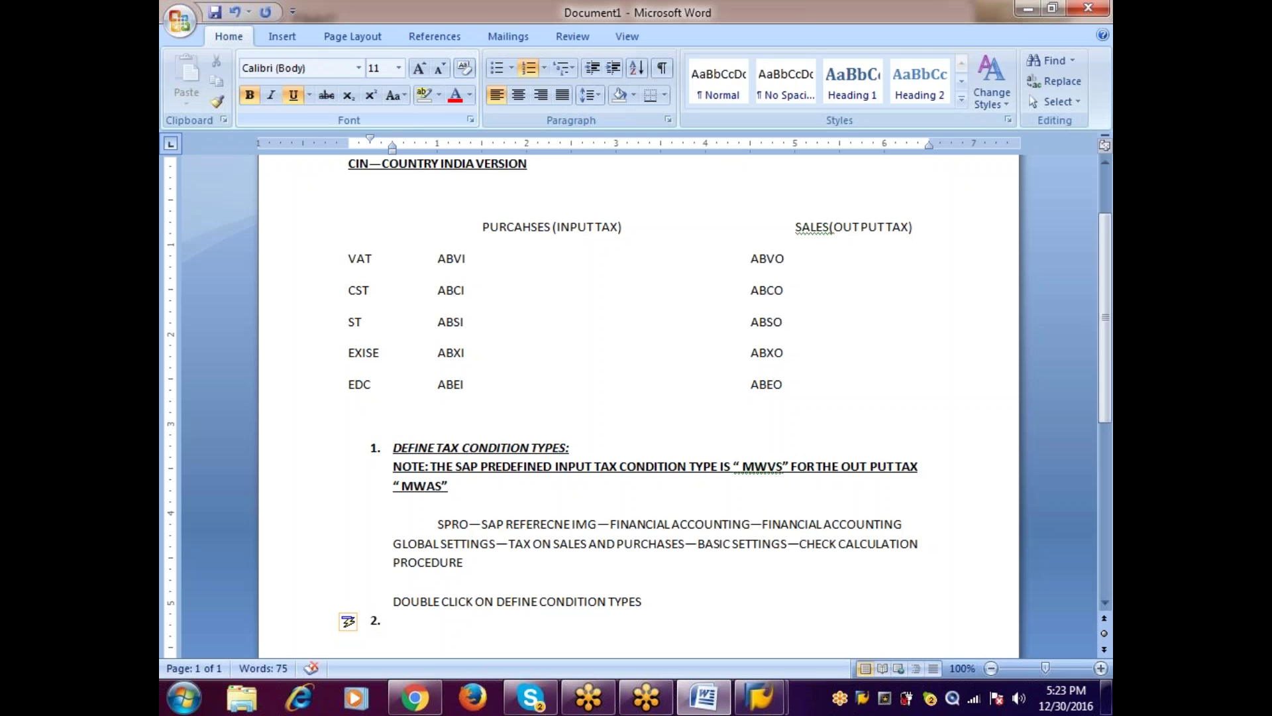
type("CHECK AND CH")
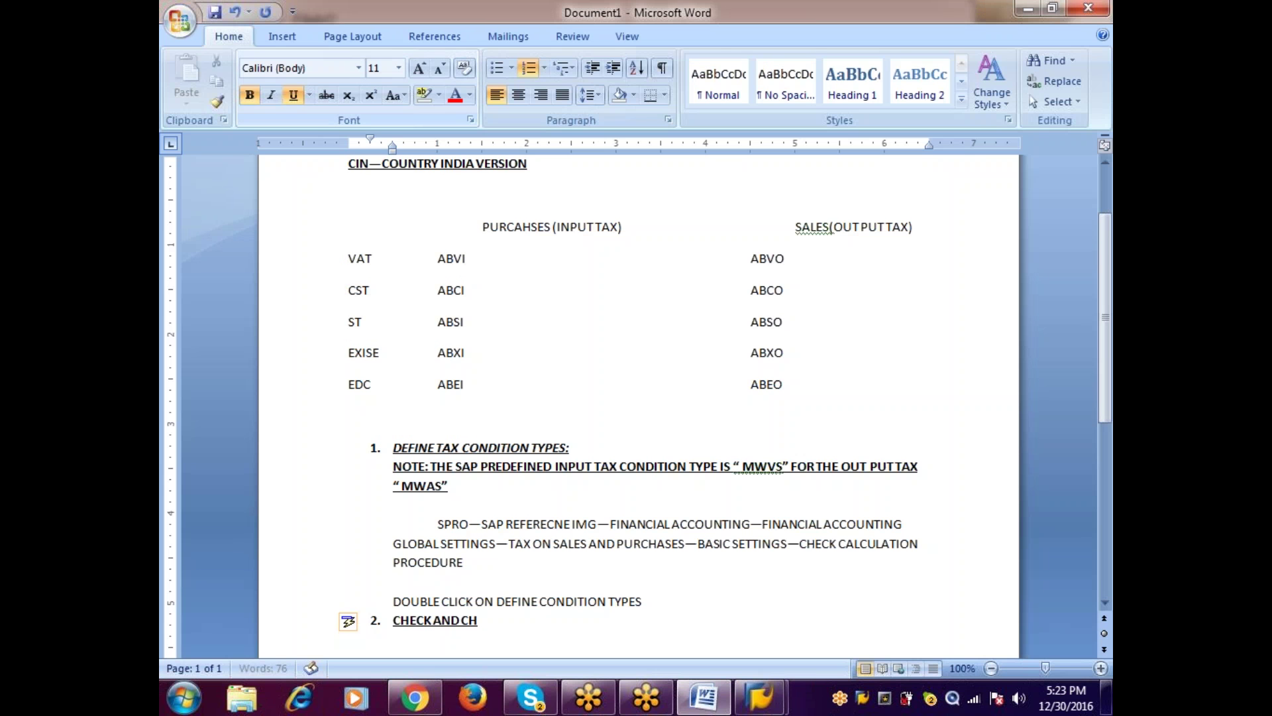
type("ANGE SETT")
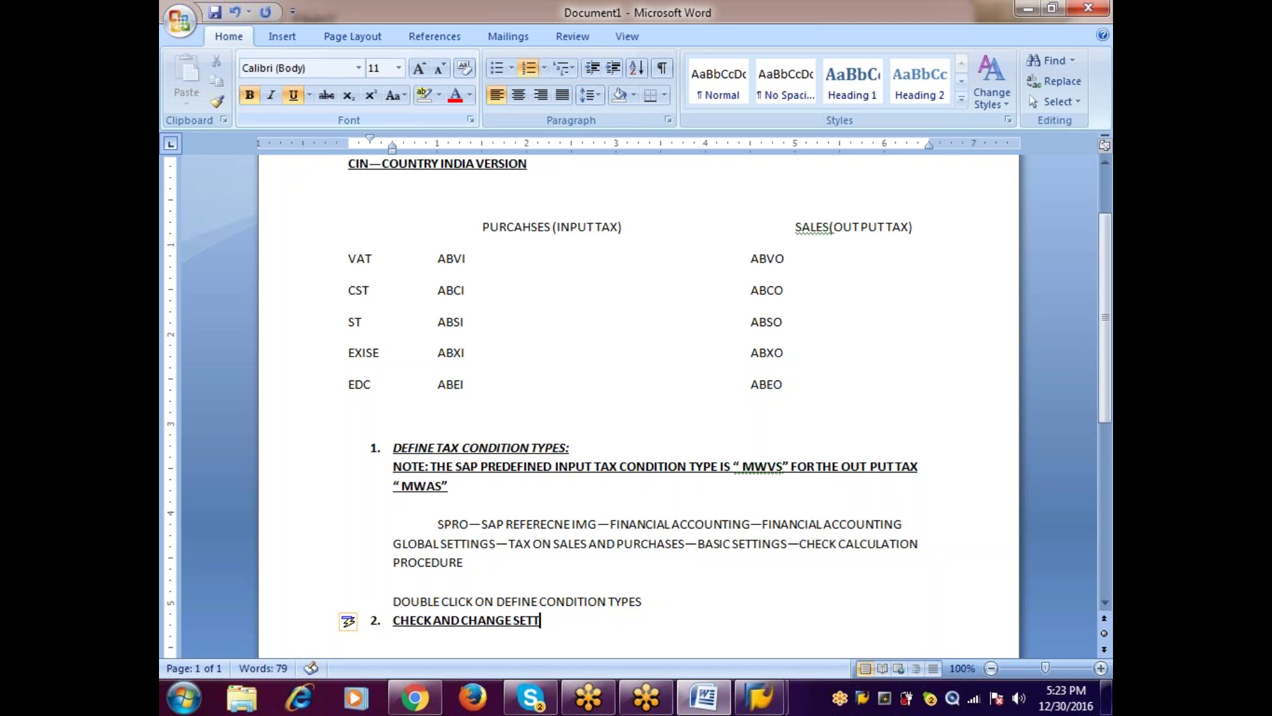
type("INGS FOR T")
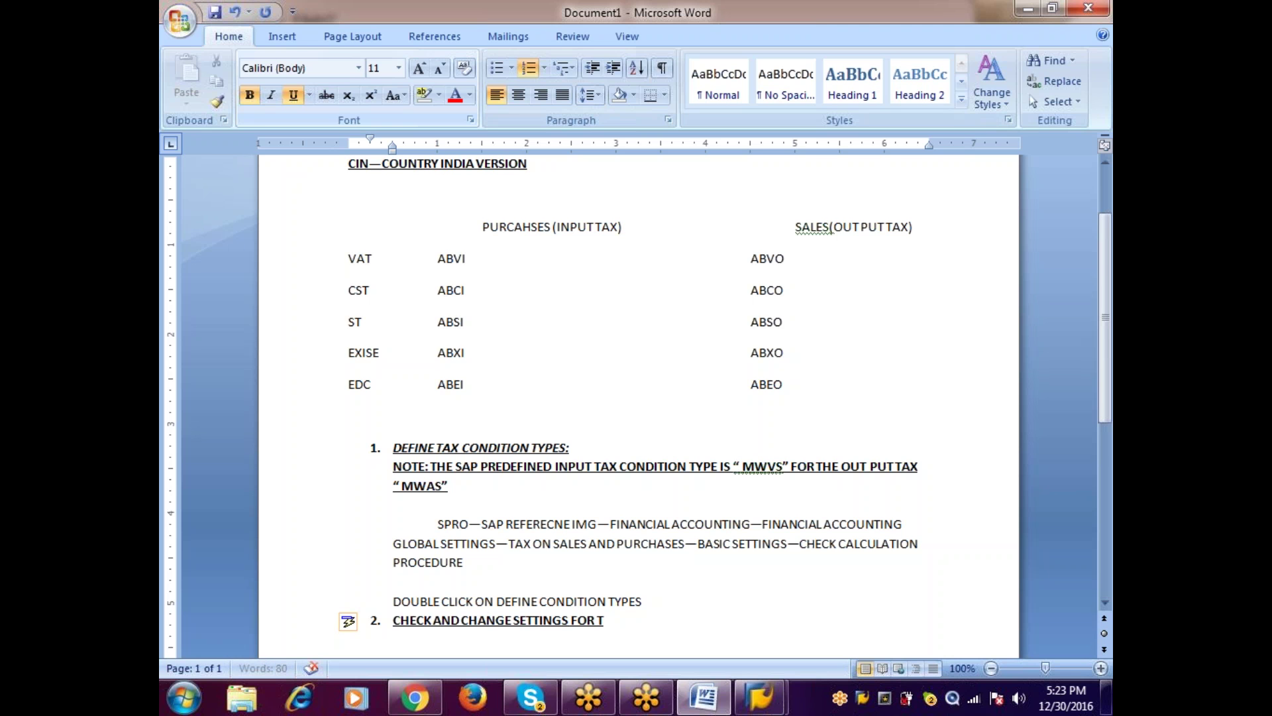
type("AX PROCESSING KE")
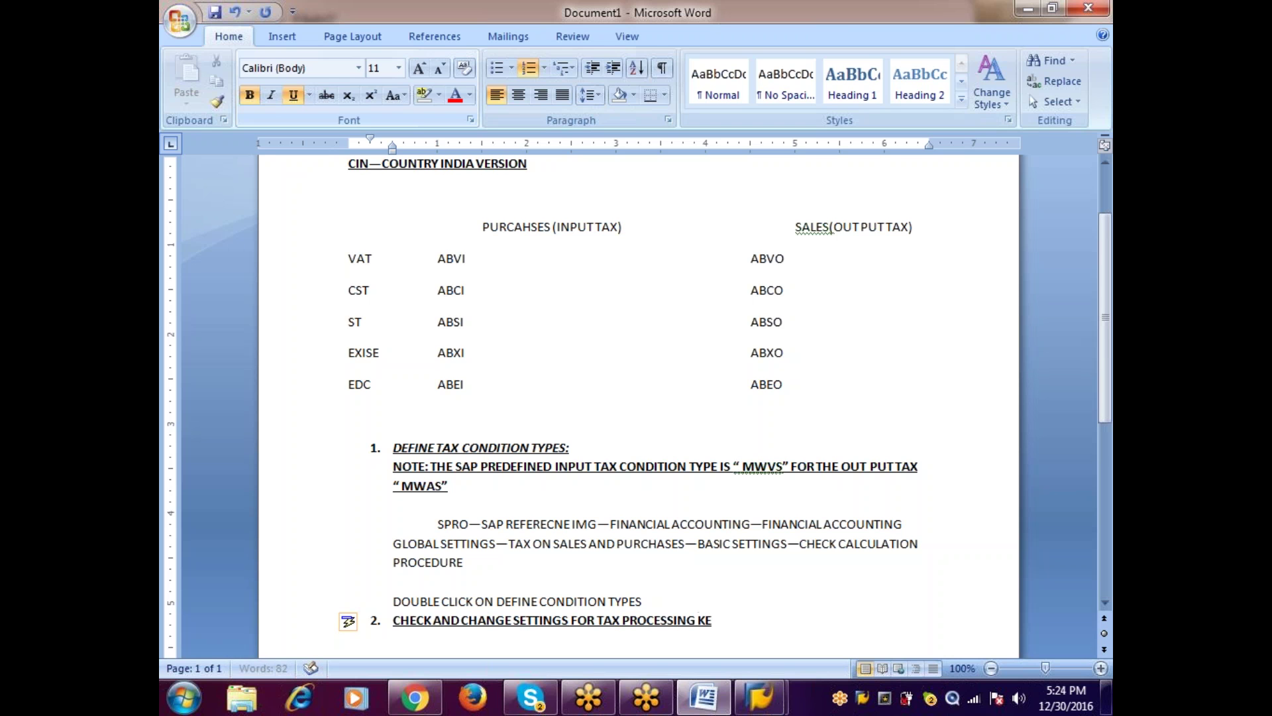
type("YSI")
key("BackSpace")
key("BackSpace")
type("S:")
Step: After the heading, add IT IS A KEY WHICH IS USED TO without underline, and start a new unnumbered paragraph
key("ctrl+u")
type("IT IS A KEY WHICH IS USED TO")
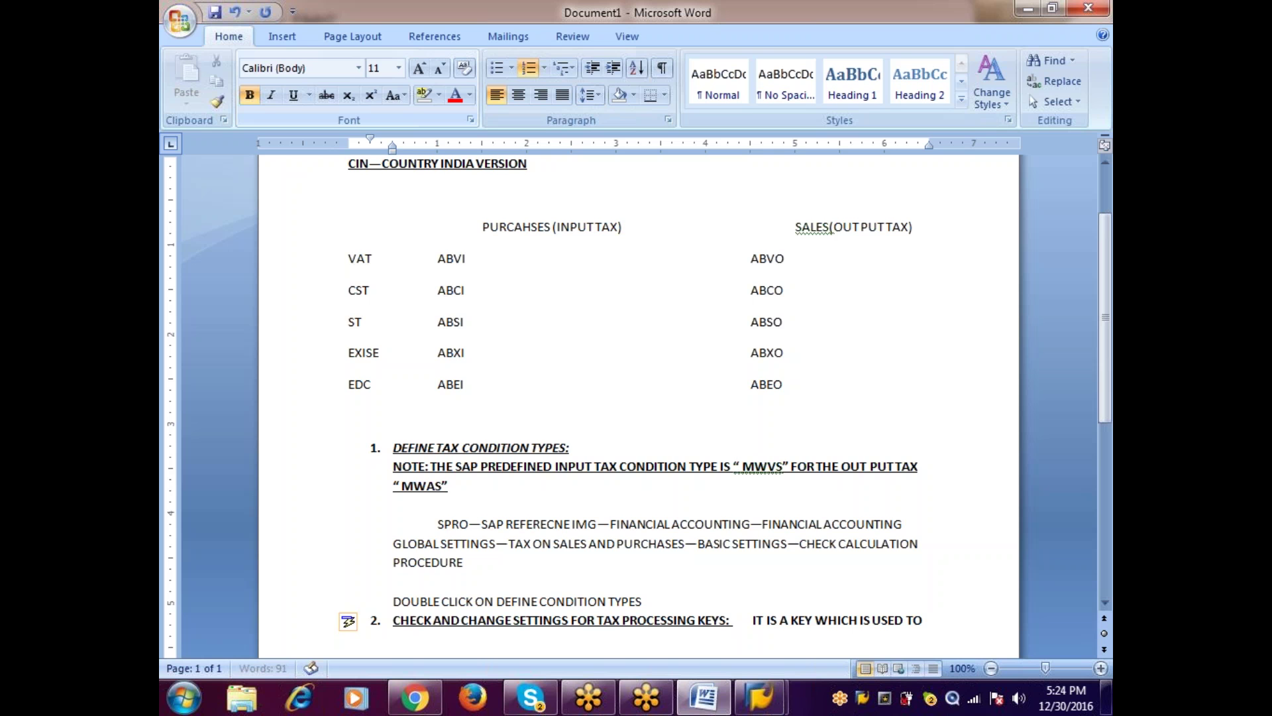
key("Return")
key("Return")
scroll(637, 397, "down", 6)
scroll(348, 523, "down", 3)
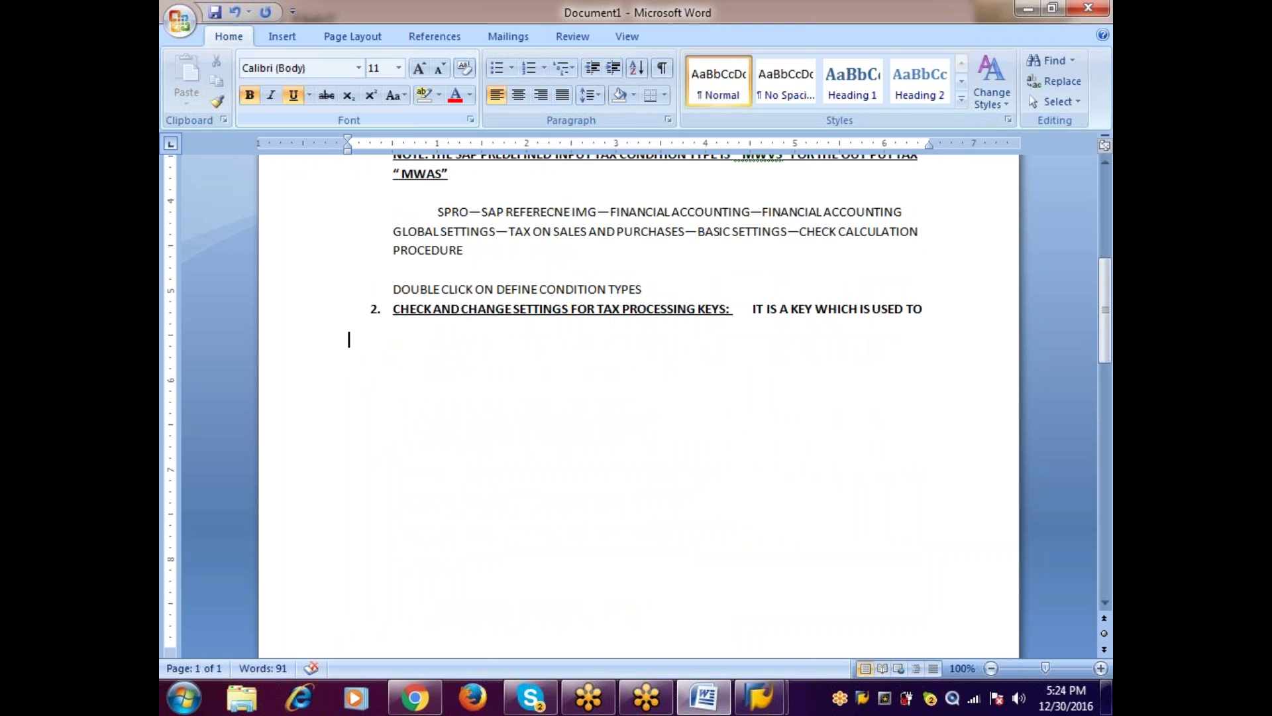
Step: Continue the explanation in bold with TRANSFER THE PARTICULAR TAX AMOUNT TO THE GENERAL LEDGER
type("TRASA")
key("BackSpace")
key("BackSpace")
key("BackSpace")
key("BackSpace")
key("BackSpace")
key("BackSpace")
key("ctrl+b")
type("TRANSFER")
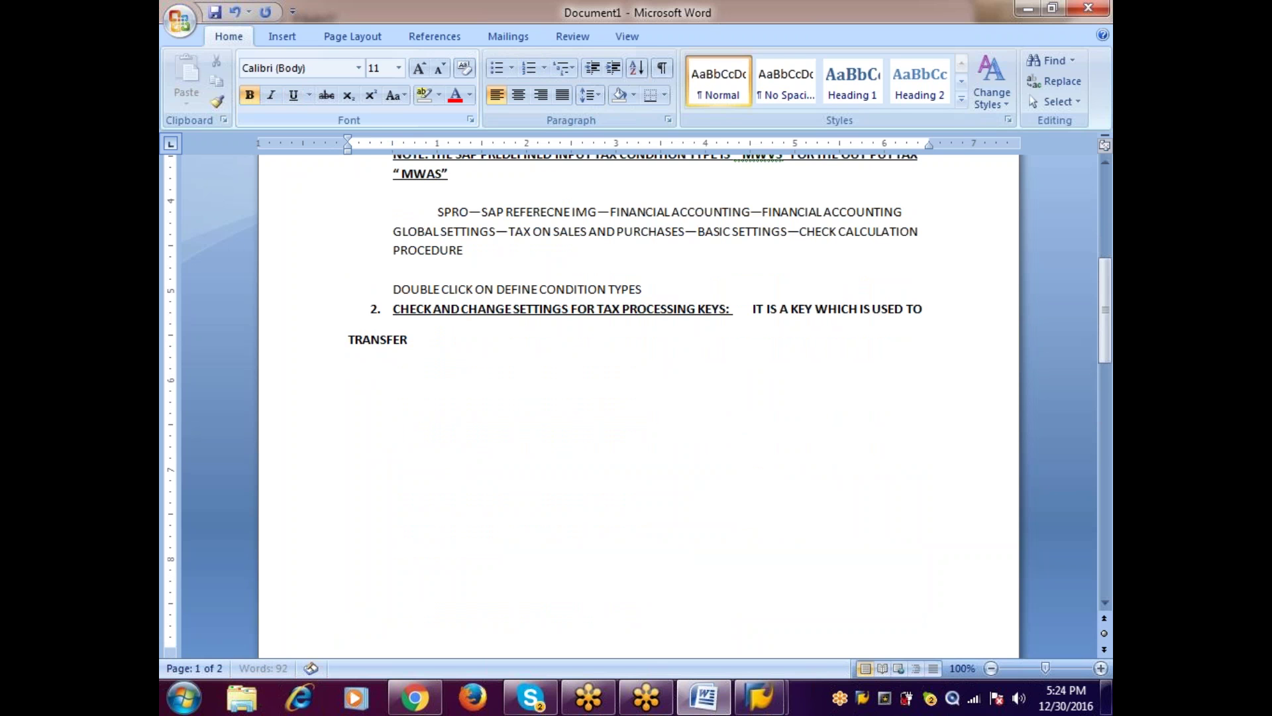
type(" THE PARTIC")
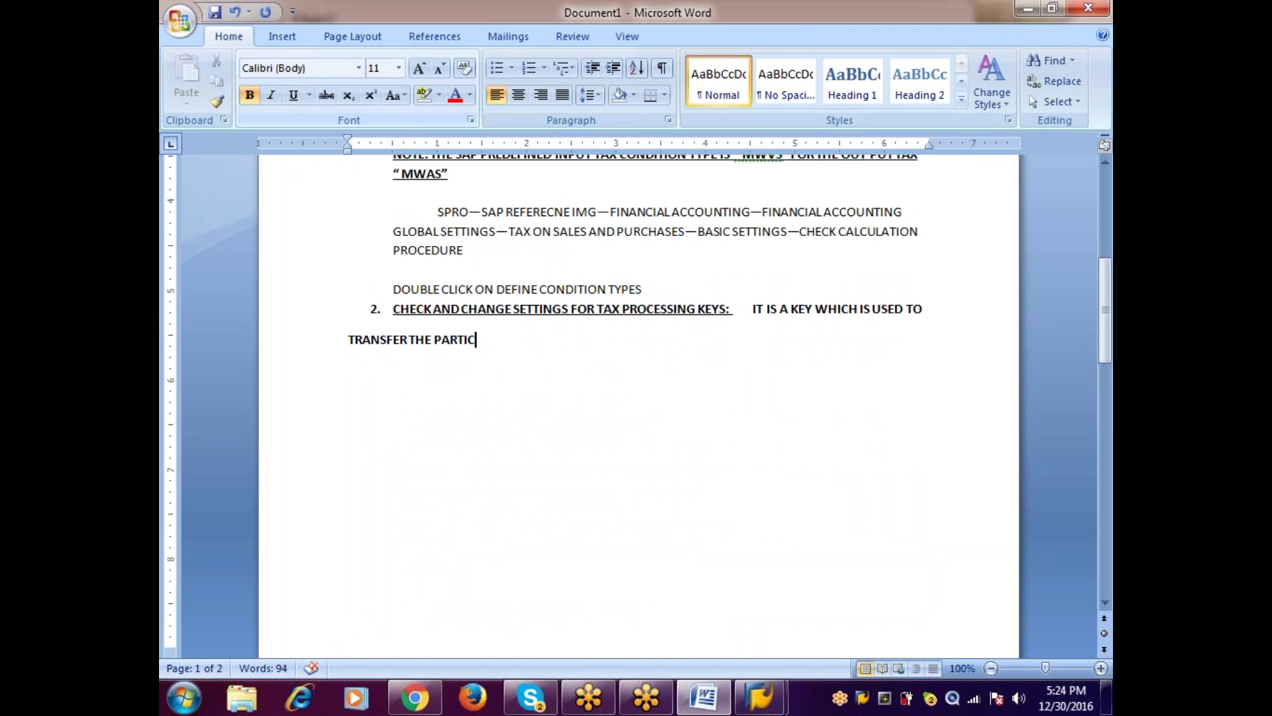
type("ULAR TAX AMOUNT TO T")
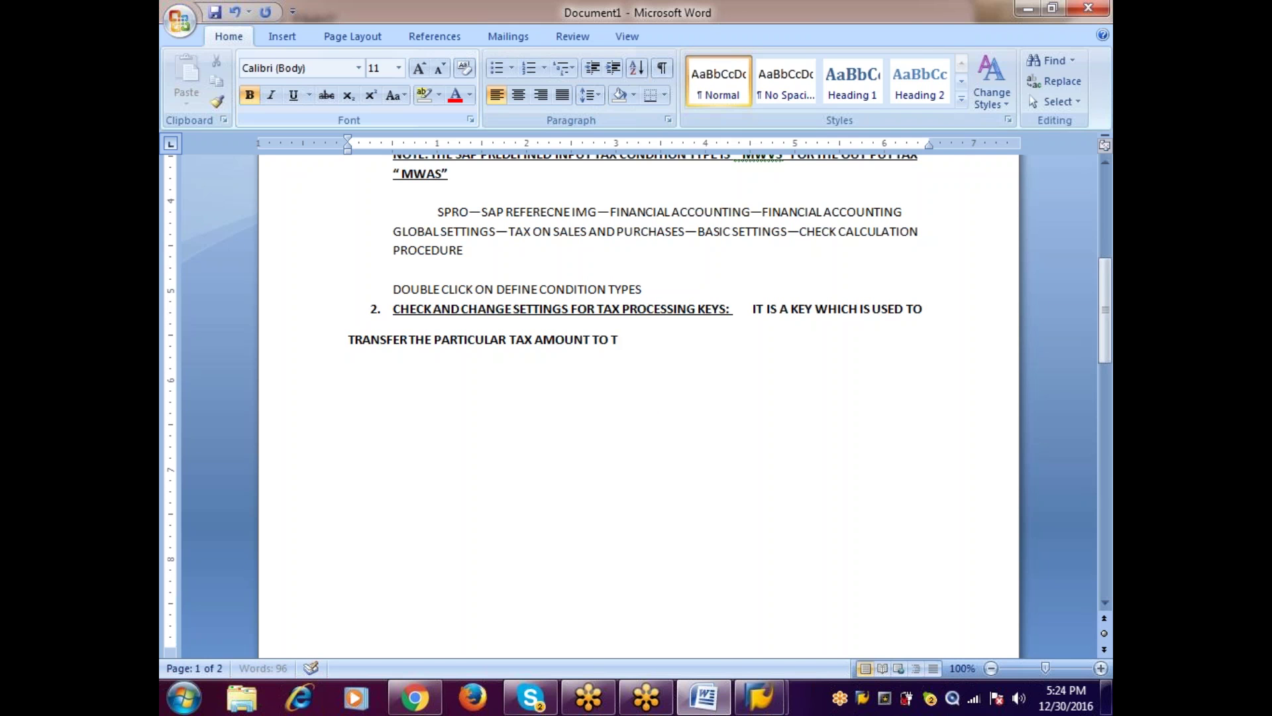
type("HE GENERAL LEDGER")
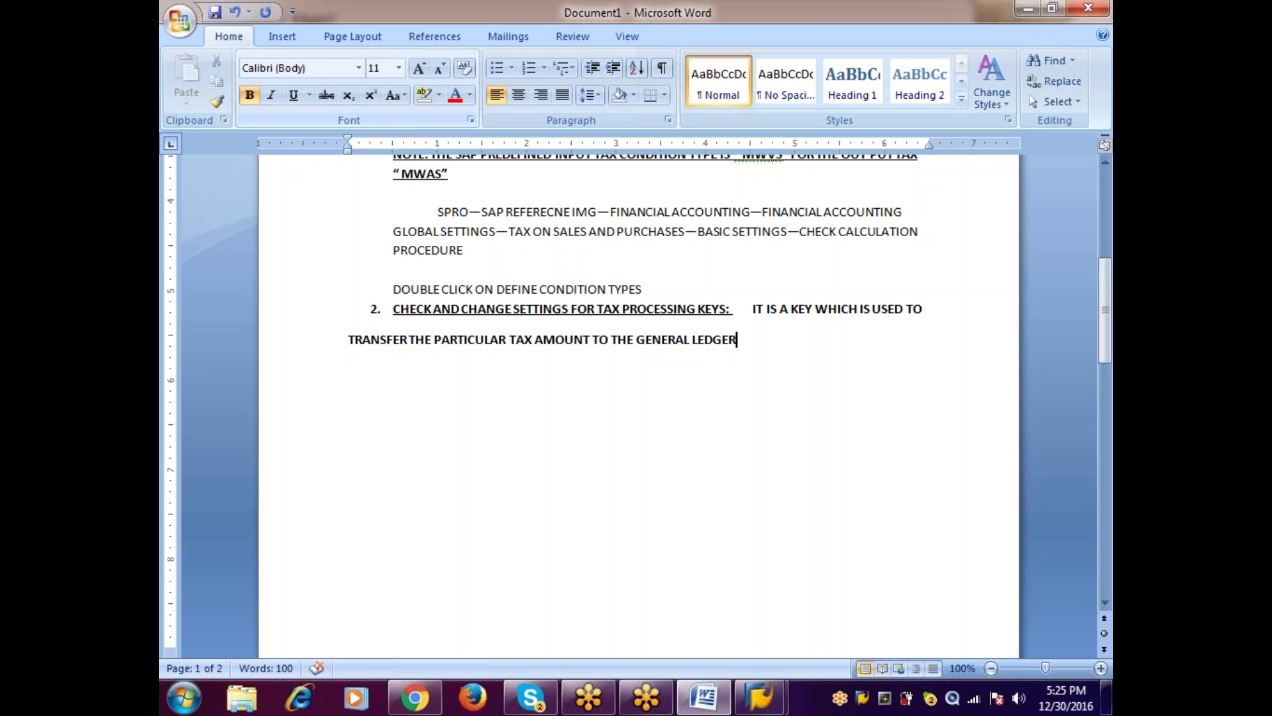
Step: Copy the SPRO navigation path from item 1 and paste it below the explanation of the tax processing keys
key("Home")
key("Up")
key("Up")
key("Up")
key("Up")
key("Up")
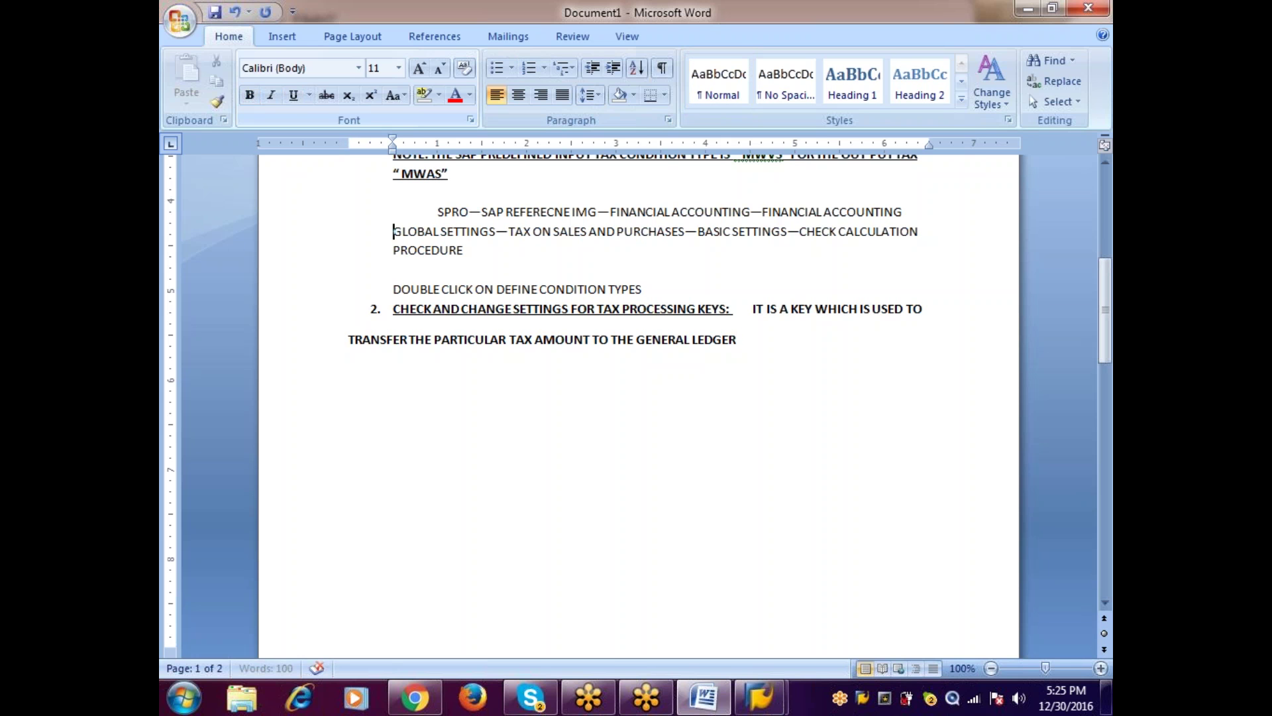
key("Up")
key("shift+Down")
key("shift+Down")
key("shift+Down")
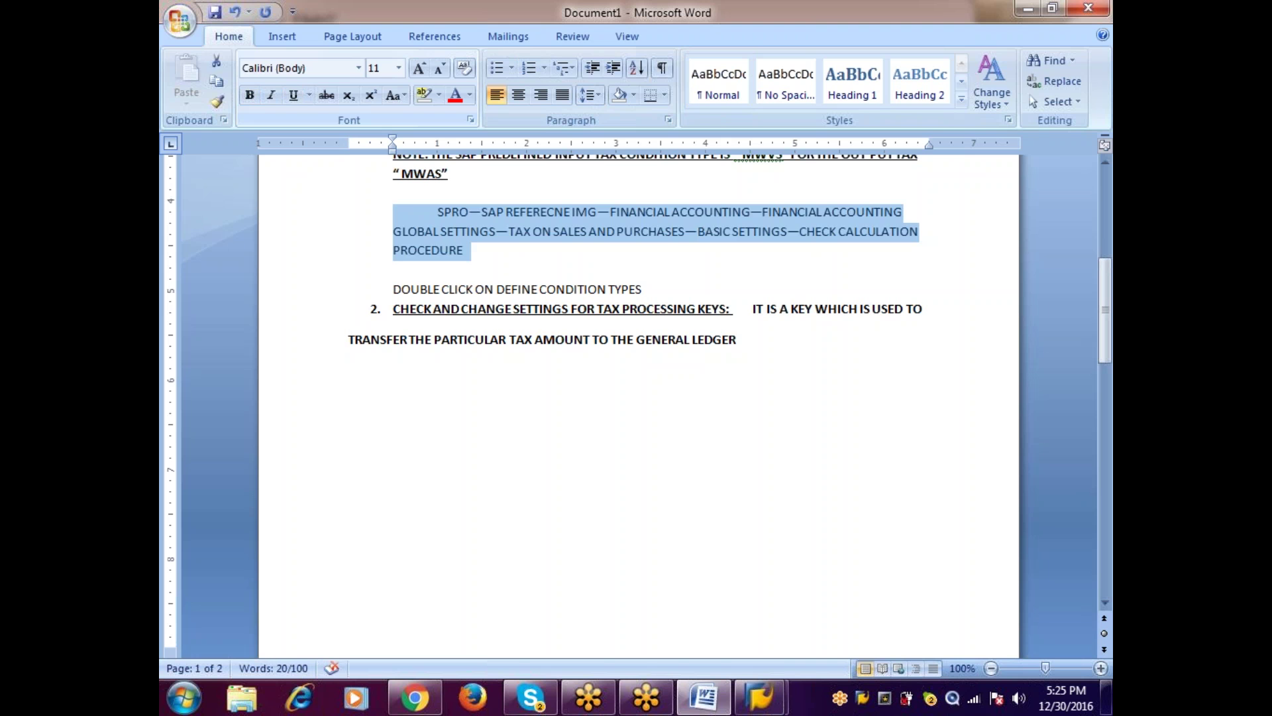
key("Down")
key("Down")
key("Down")
key("Down")
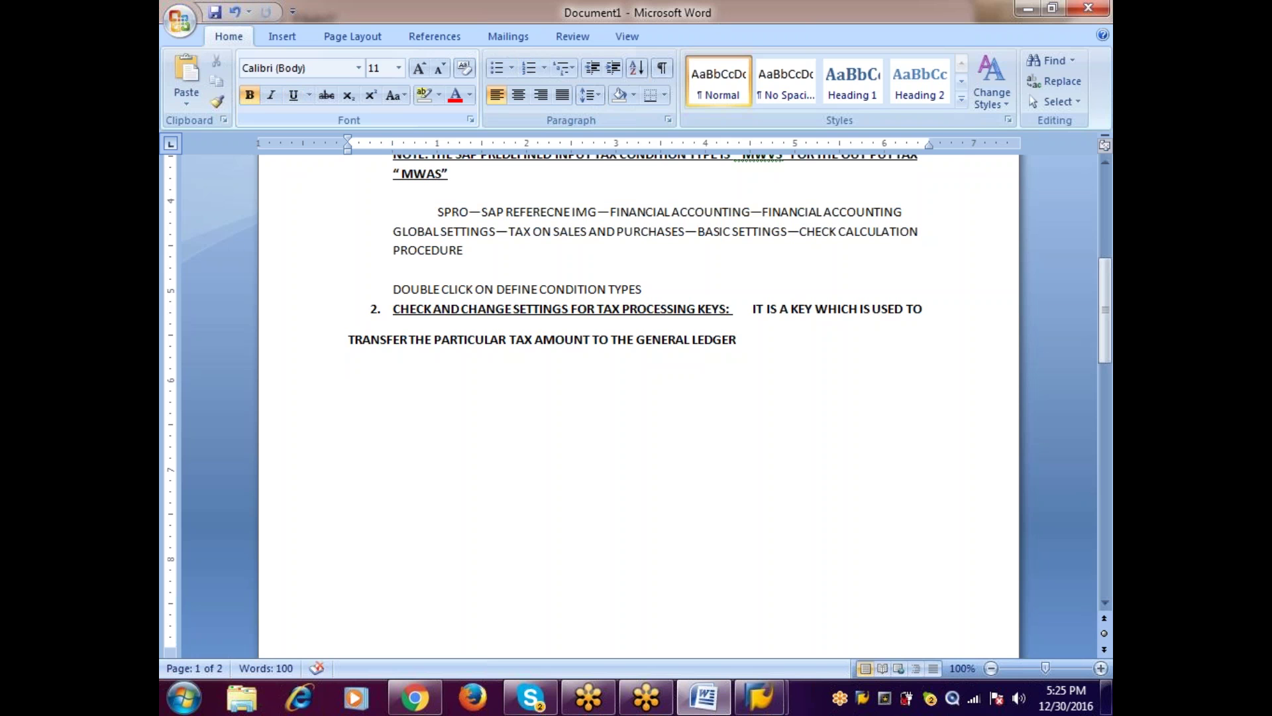
type("SPRO—SAP REFERECNE IMG—FINANCIAL ACCOUNTING—FINANCIAL ACCOUNTING GLOBAL SETTINGS—TAX ON SALES AND PURCHASES—BASIC SETTINGS—CHECK CALCULATION PROCEDURE")
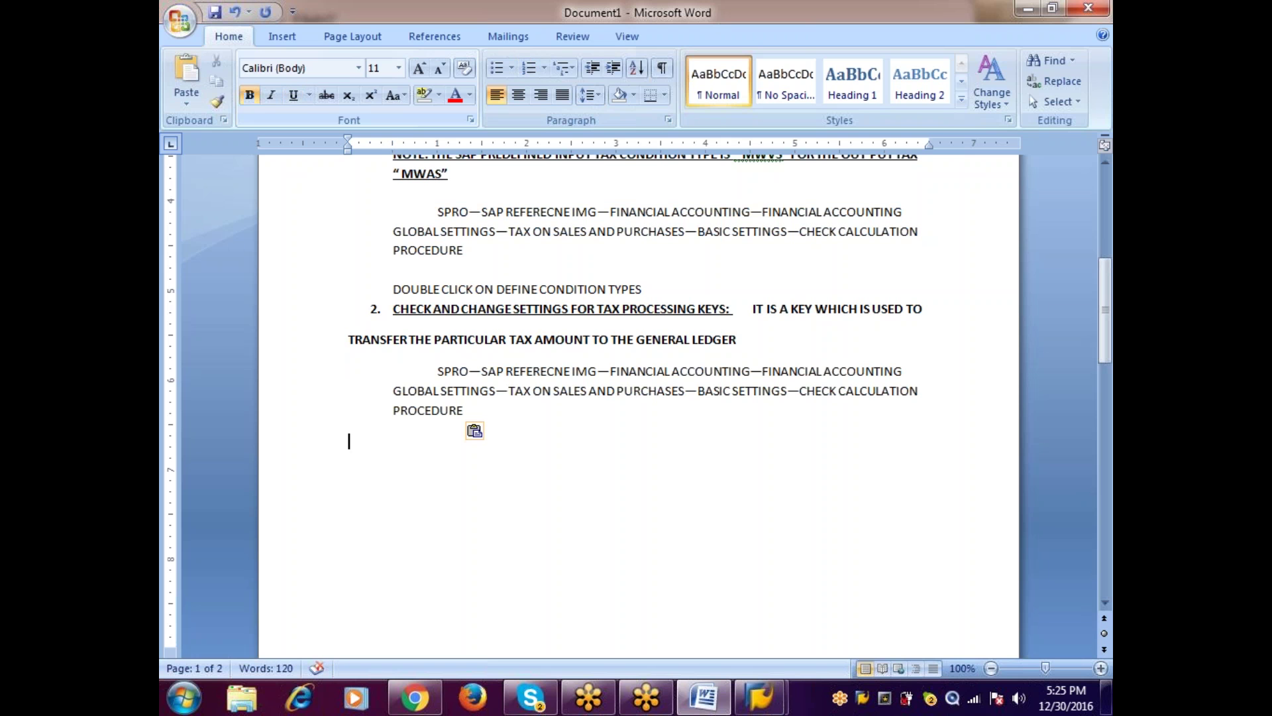
Step: Delete the ending CHECK CALCULATION PROCEDURE from the pasted navigation path
key("BackSpace")
key("BackSpace")
key("BackSpace")
key("BackSpace")
key("BackSpace")
key("BackSpace")
key("BackSpace")
key("BackSpace")
key("BackSpace")
key("BackSpace")
key("BackSpace")
key("BackSpace")
key("BackSpace")
key("BackSpace")
key("BackSpace")
key("BackSpace")
key("BackSpace")
key("BackSpace")
key("BackSpace")
key("BackSpace")
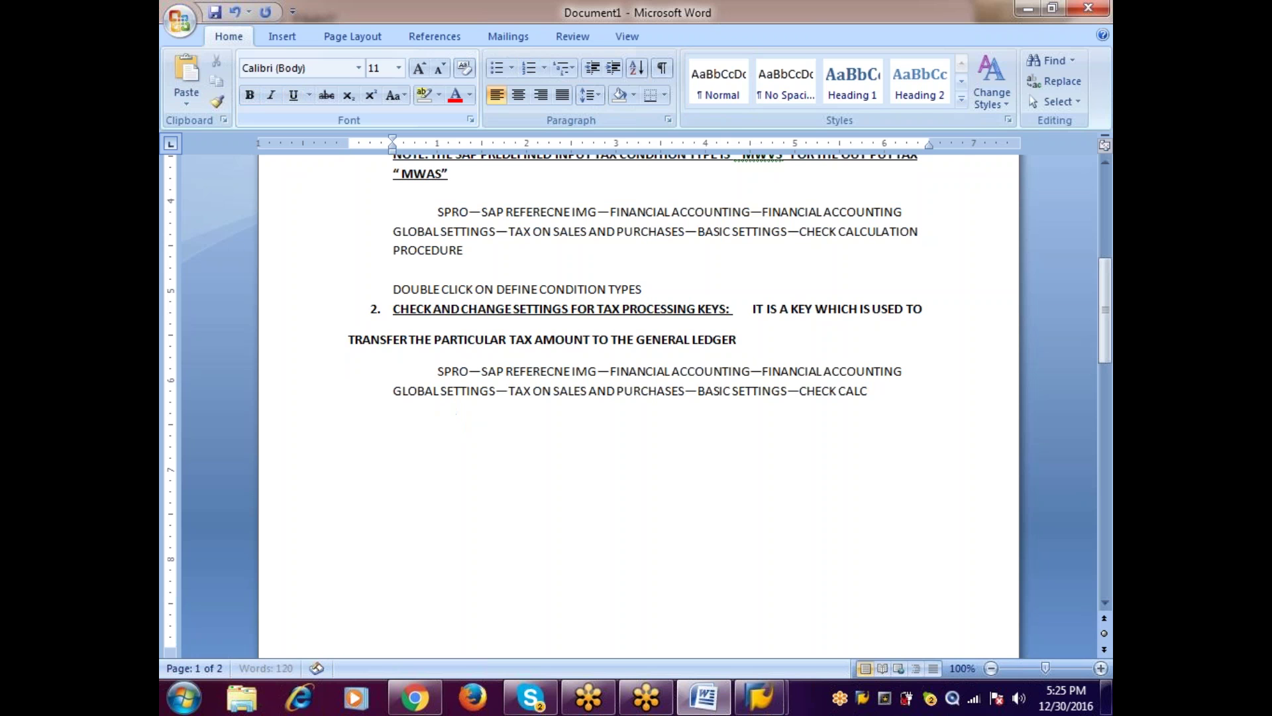
key("BackSpace")
key("BackSpace")
key("BackSpace")
key("BackSpace")
Step: Verify the activity name in SAP and complete the pasted path with CHECK AND CHANGE SETTINGS FOR TAX PROCESSING KEYS
key("alt+Tab")
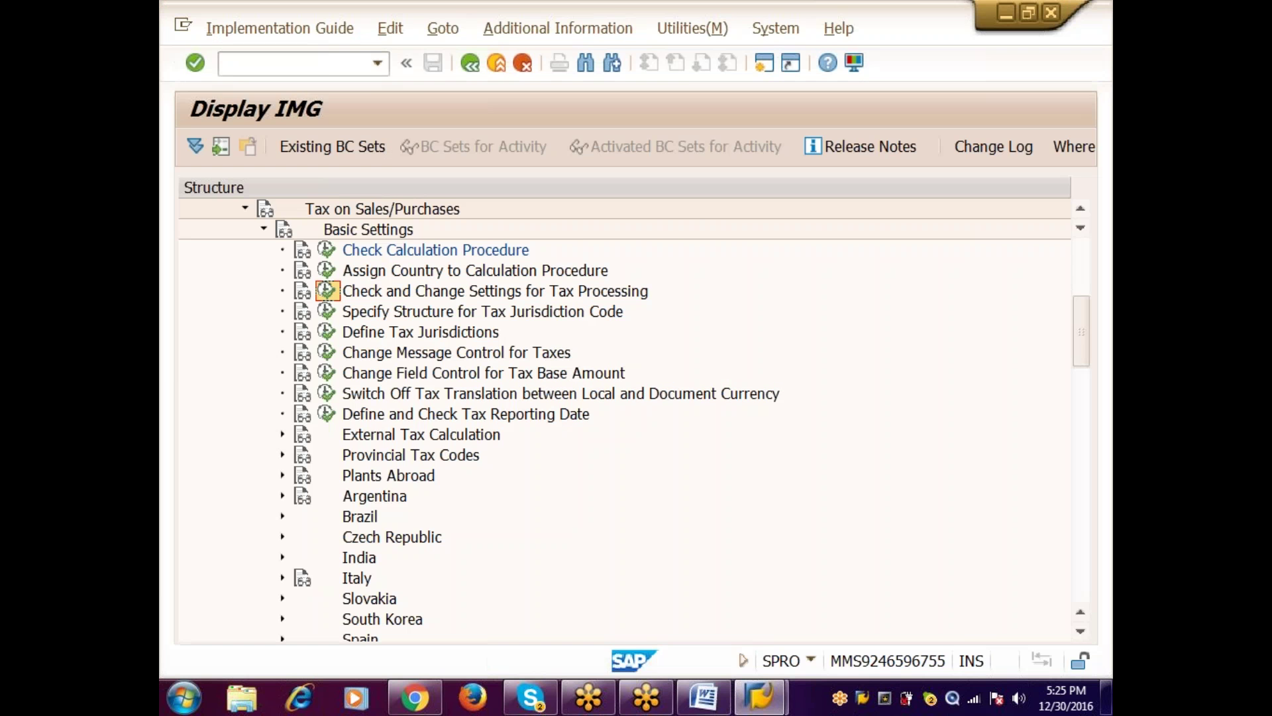
key("alt+Tab")
type("CHECK AN")
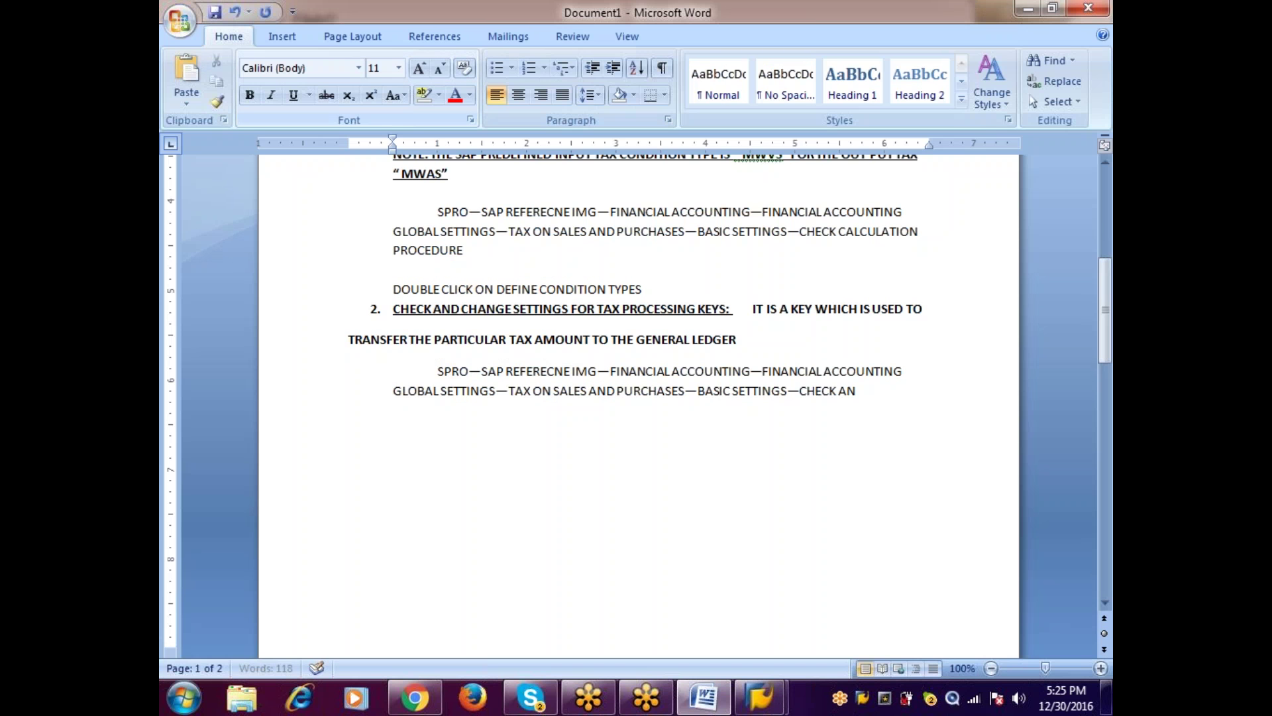
type("D CHANGE SETTI")
type("NGS F")
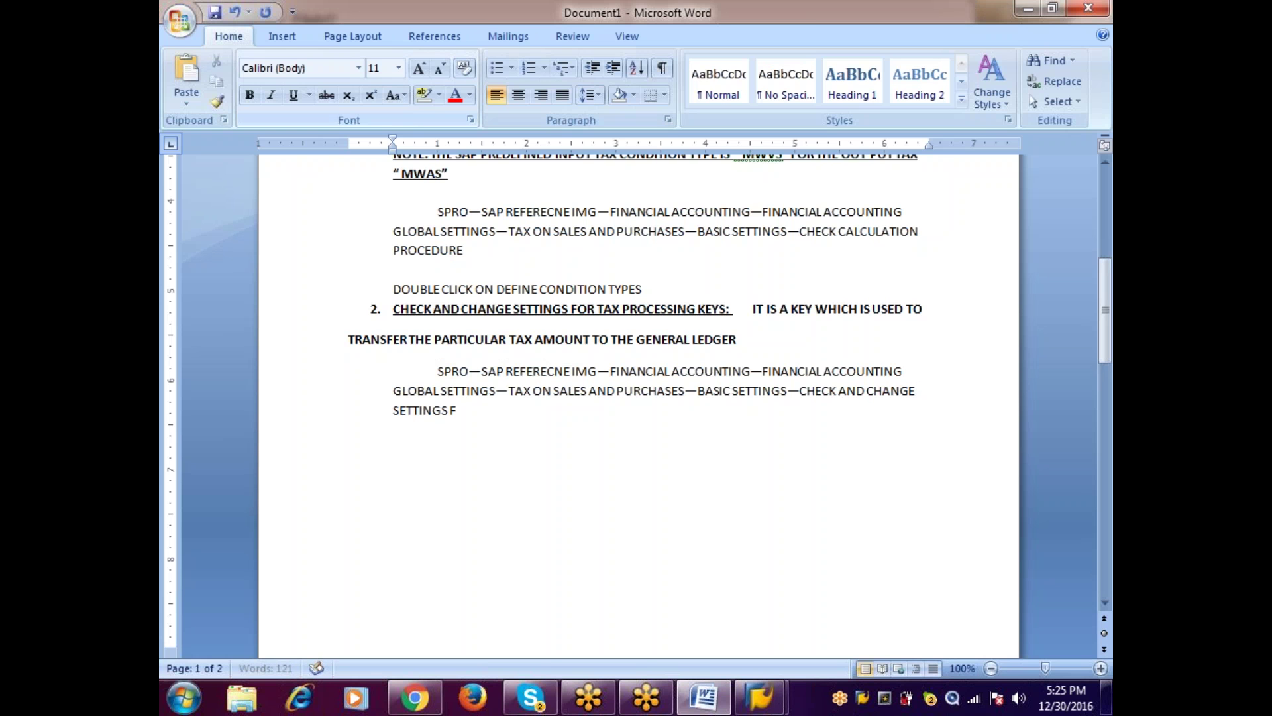
type("OR TAX PRO")
key("BackSpace")
key("BackSpace")
key("BackSpace")
key("BackSpace")
type("PROCESSING KEYS")
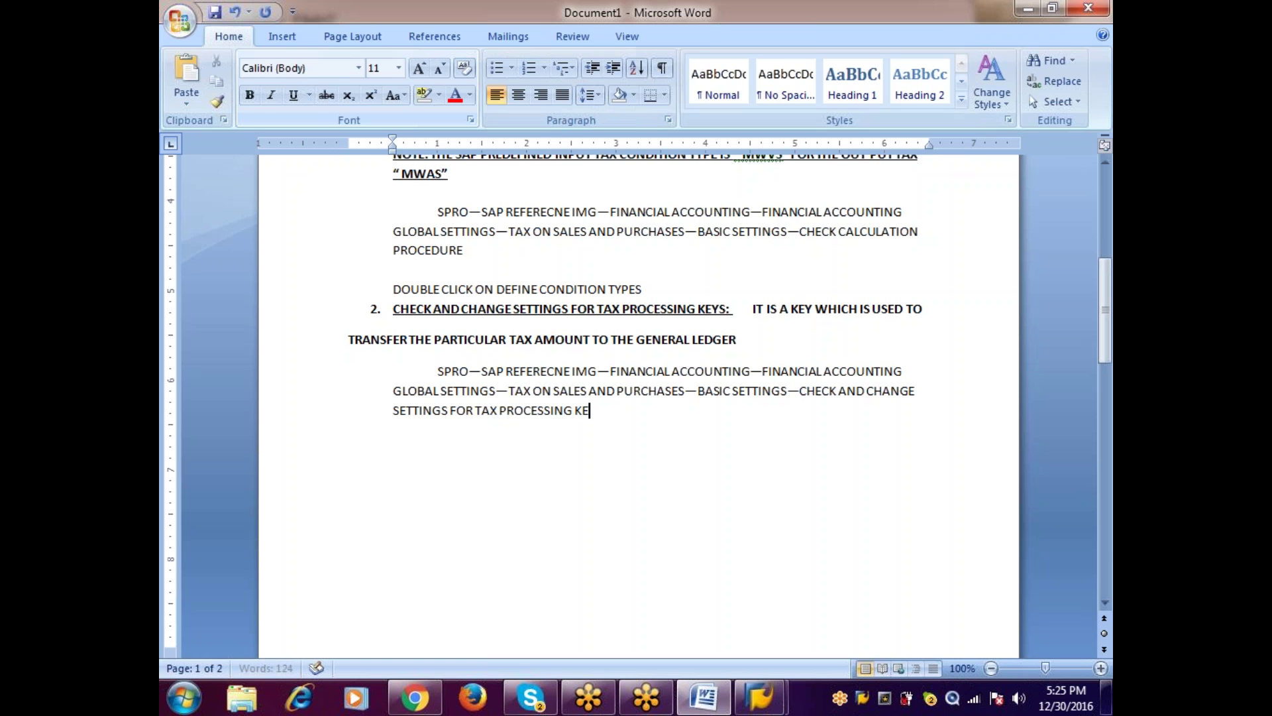
key("BackSpace")
type("U")
key("BackSpace")
type("S.")
Step: Switch to SAP, open the Check and Change Settings for Tax Processing activity and start a new entry
key("alt+Tab")
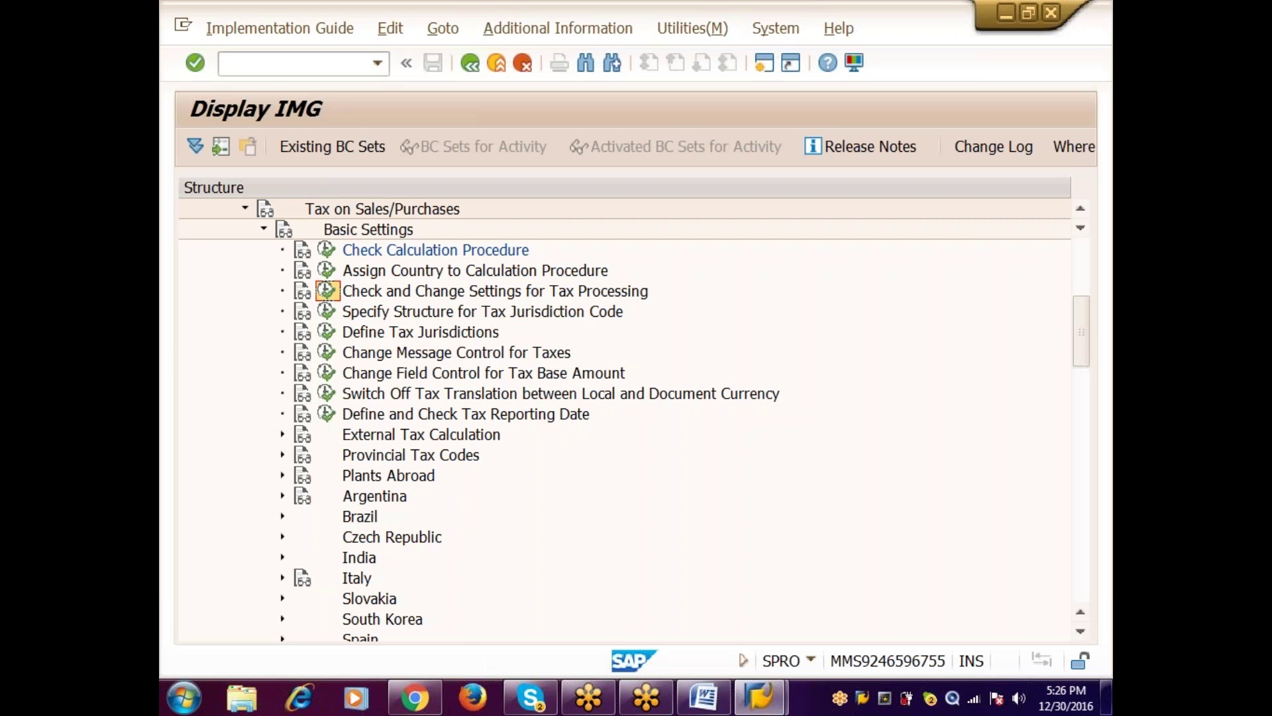
left_click(327, 290)
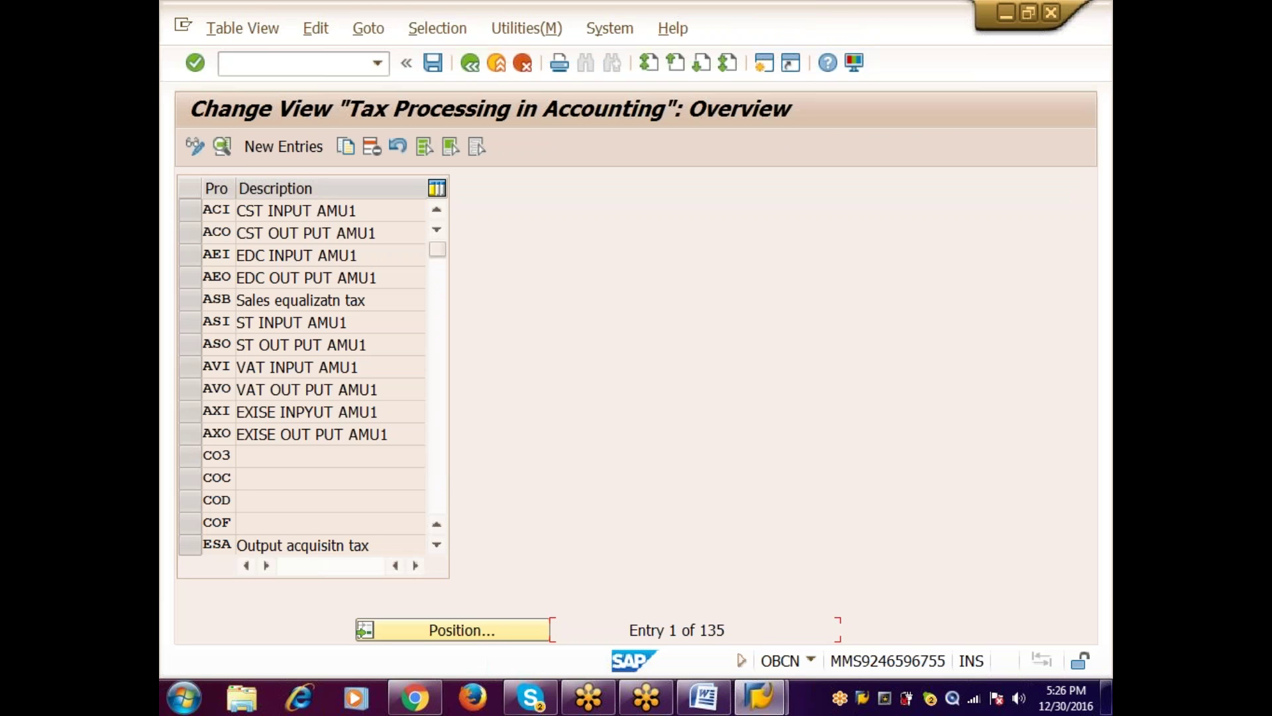
left_click(283, 146)
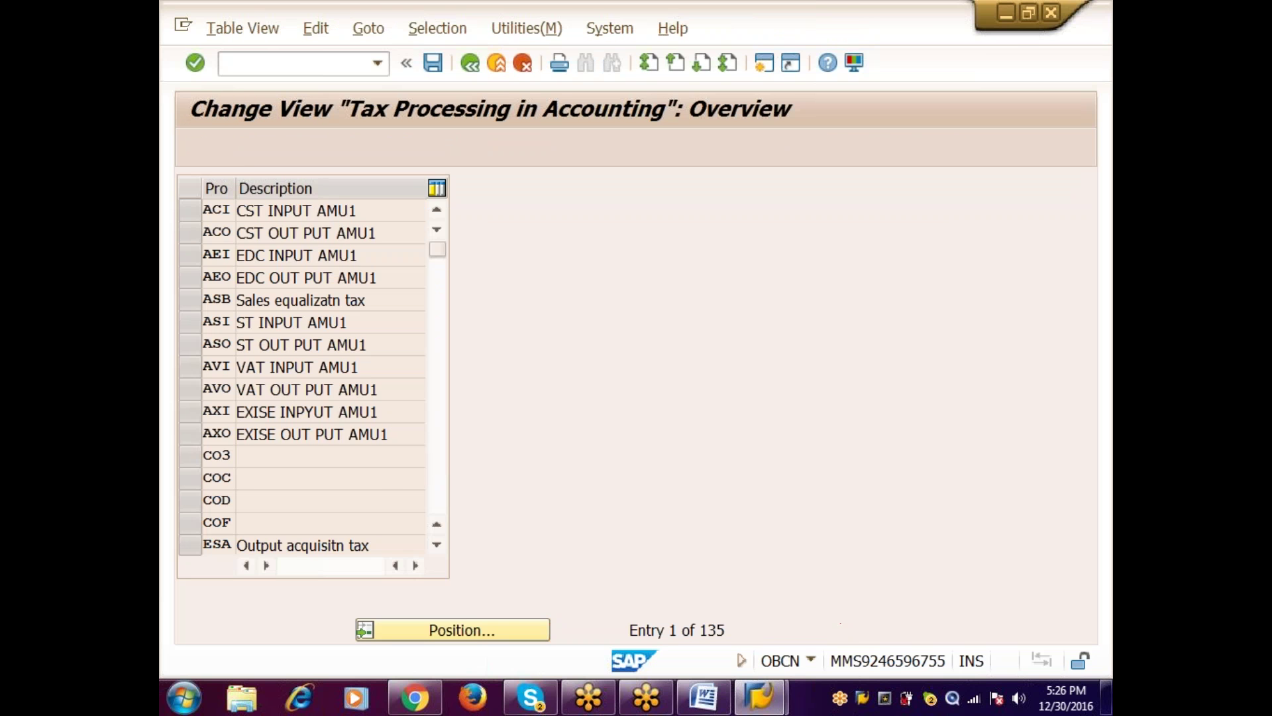
type("A")
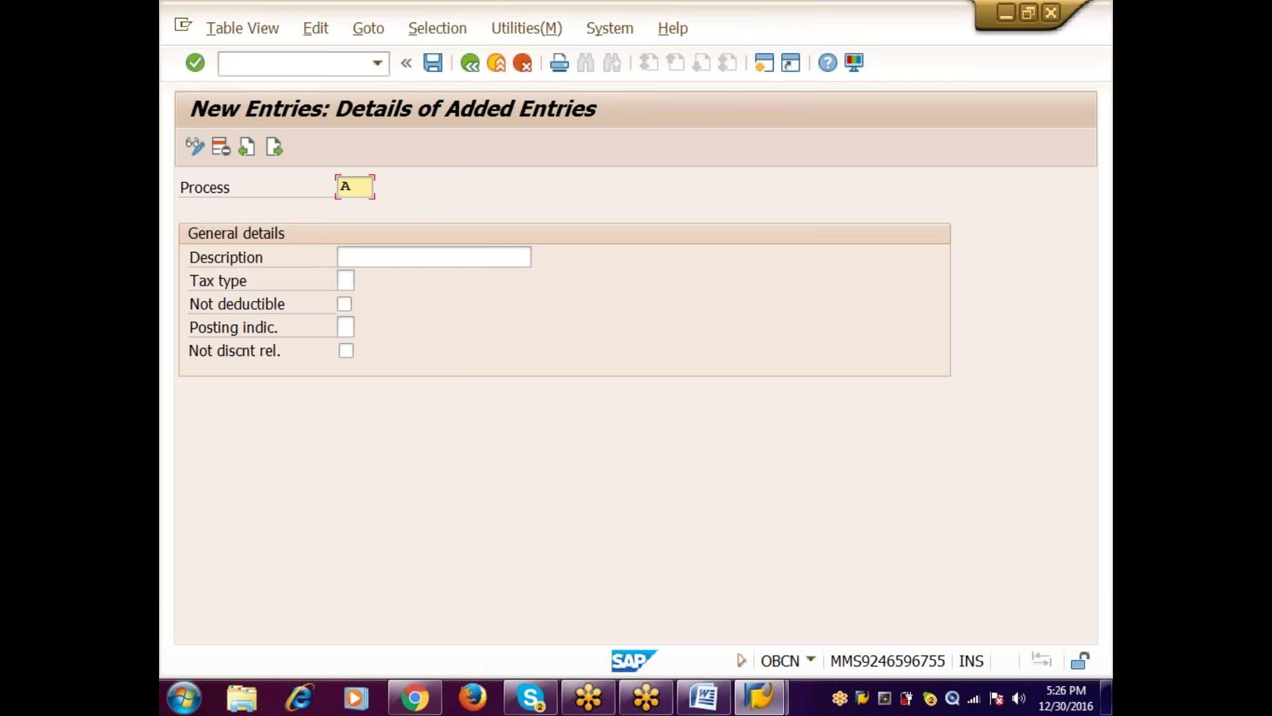
type("FS")
key("Return")
key("BackSpace")
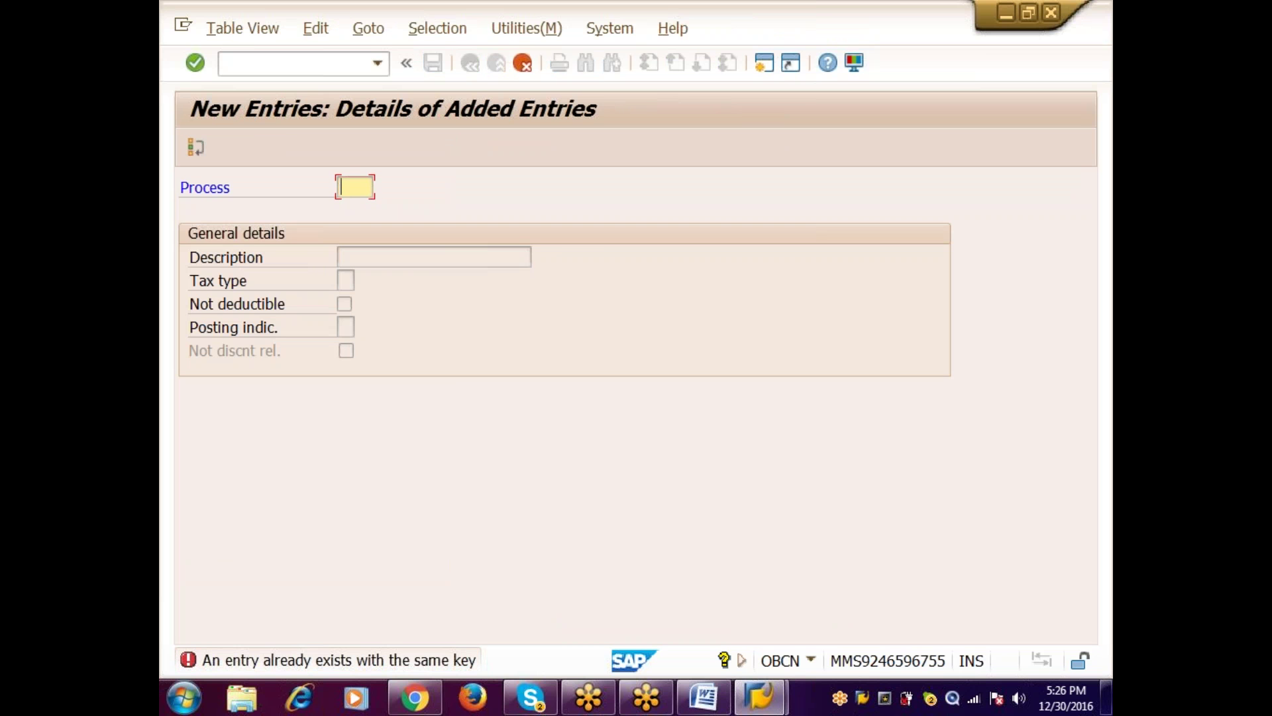
type("SVI")
key("Return")
key("BackSpace")
key("BackSpace")
key("BackSpace")
Step: Enter process key IVI for the new entry and give it the description VAT INPUT TAX
type("IVI")
key("Return")
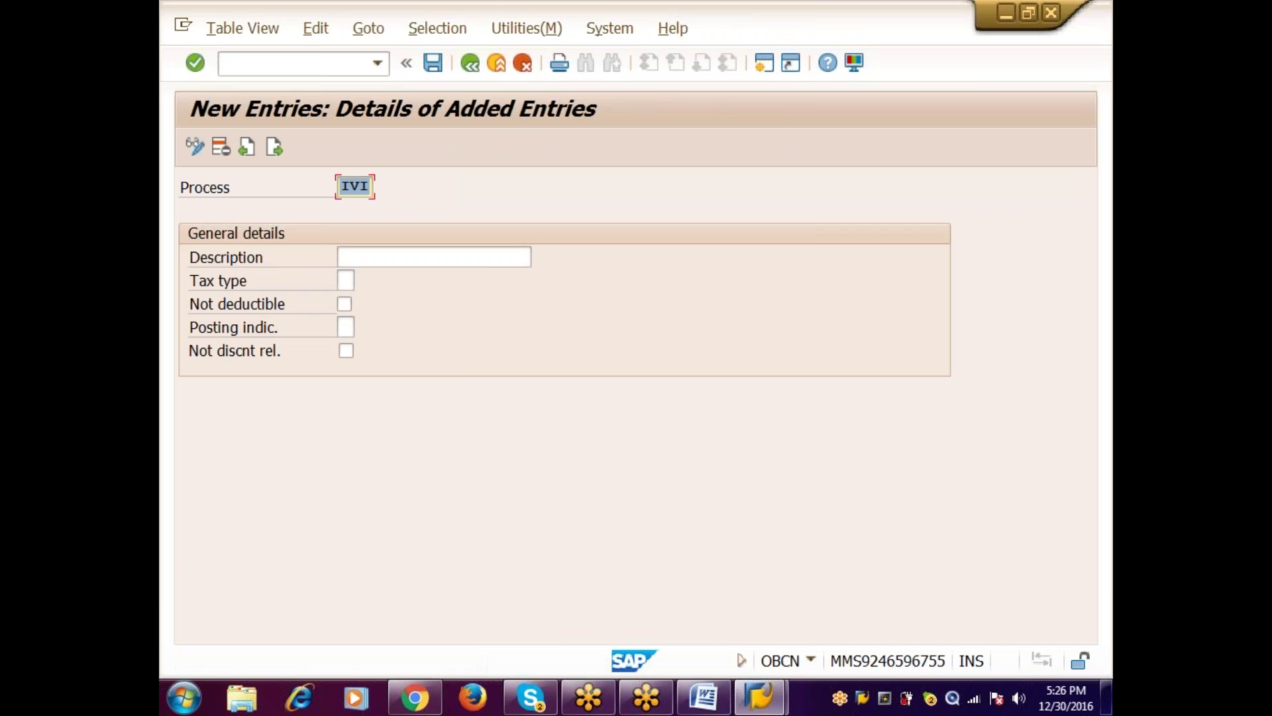
left_click(434, 257)
type("VBAT")
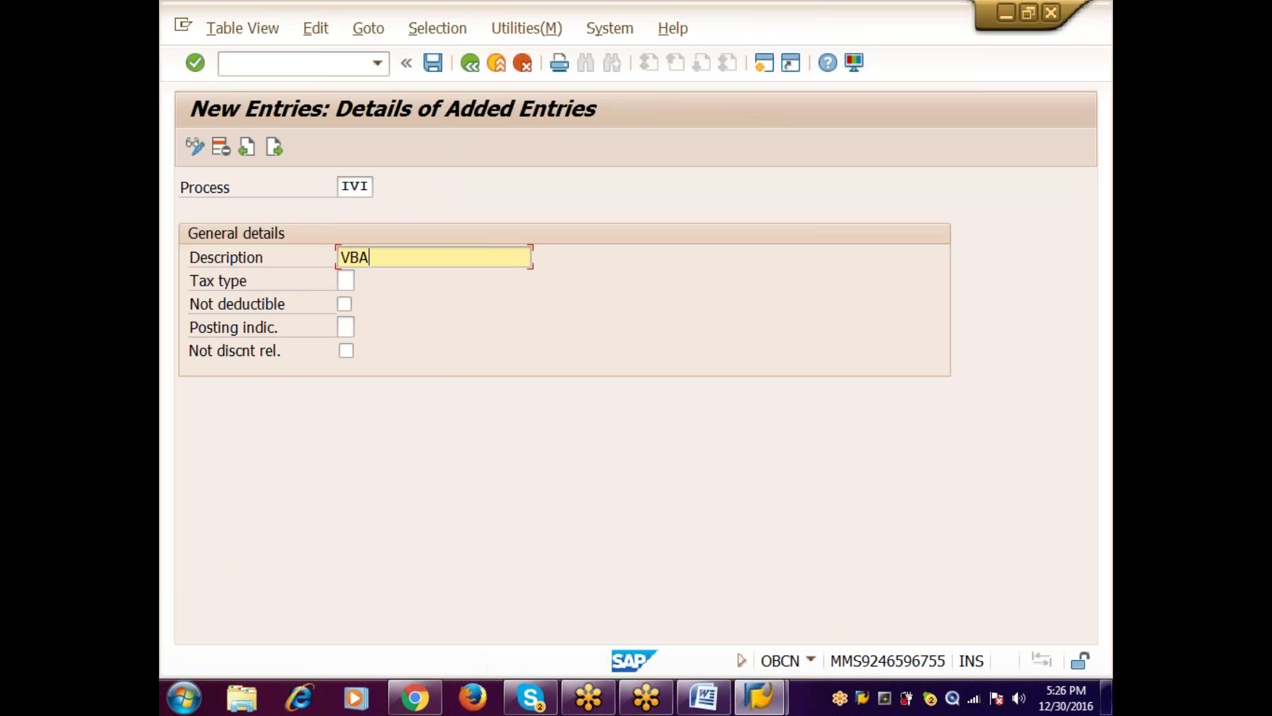
key("BackSpace")
key("BackSpace")
key("BackSpace")
key("BackSpace")
type("AT INPUT TAX")
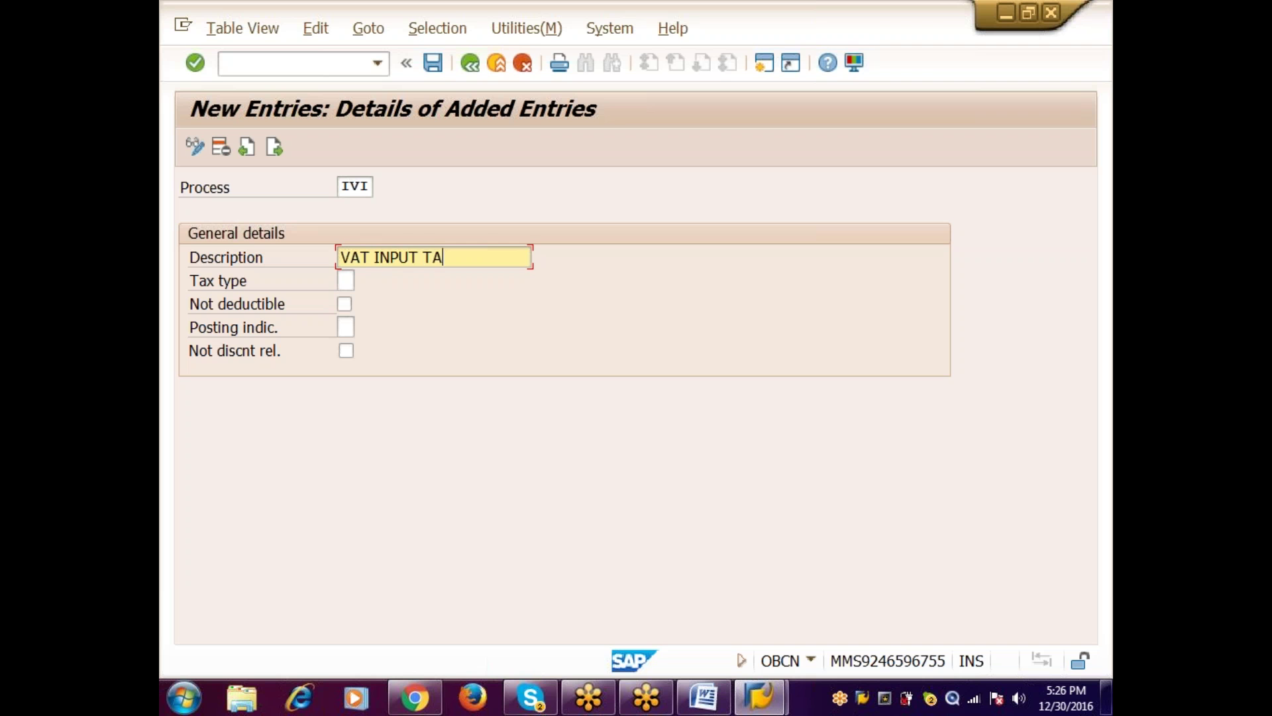
Step: Set the tax type of the IVI entry to 2, Input tax, from its list of possible values
key("Tab")
key("F4")
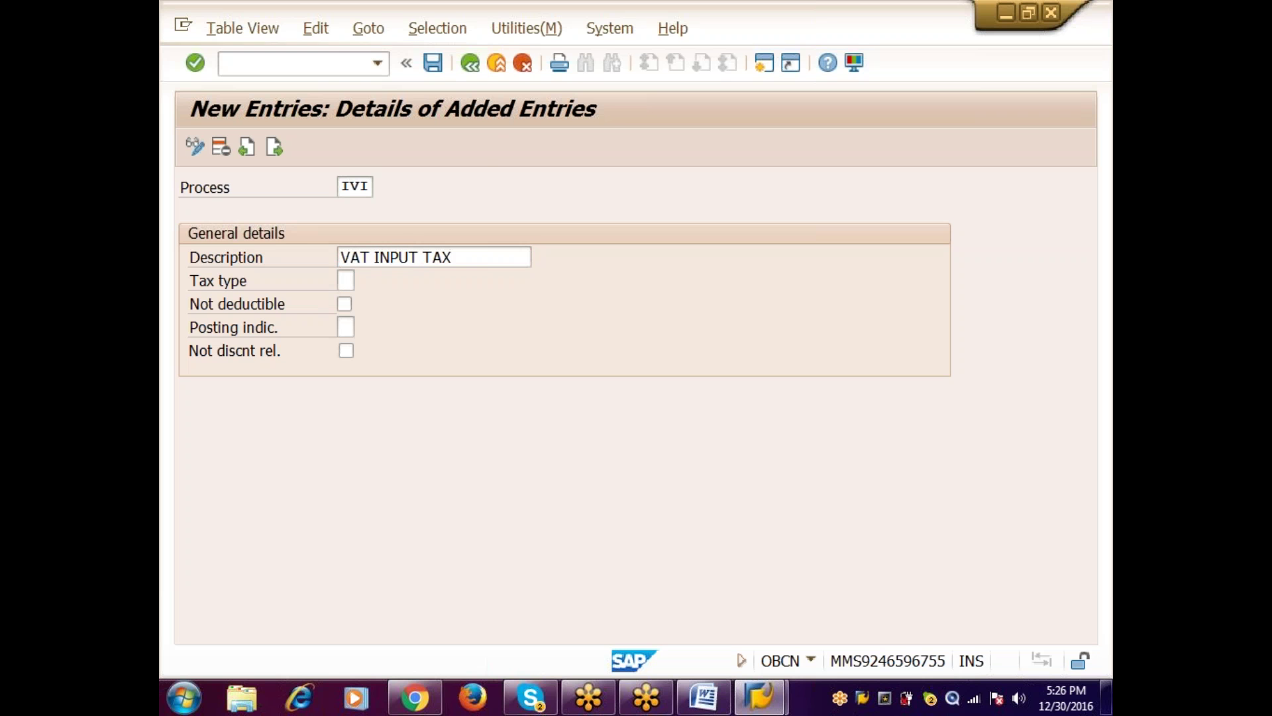
left_click(278, 277)
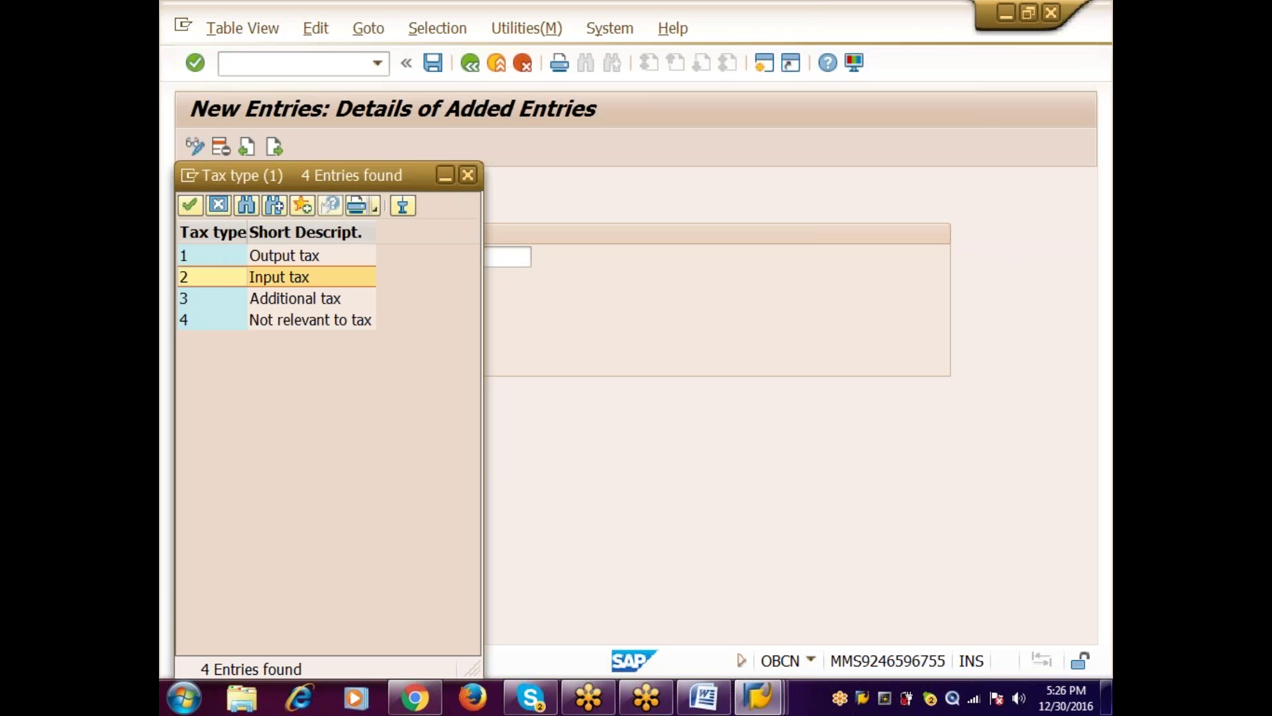
key("Return")
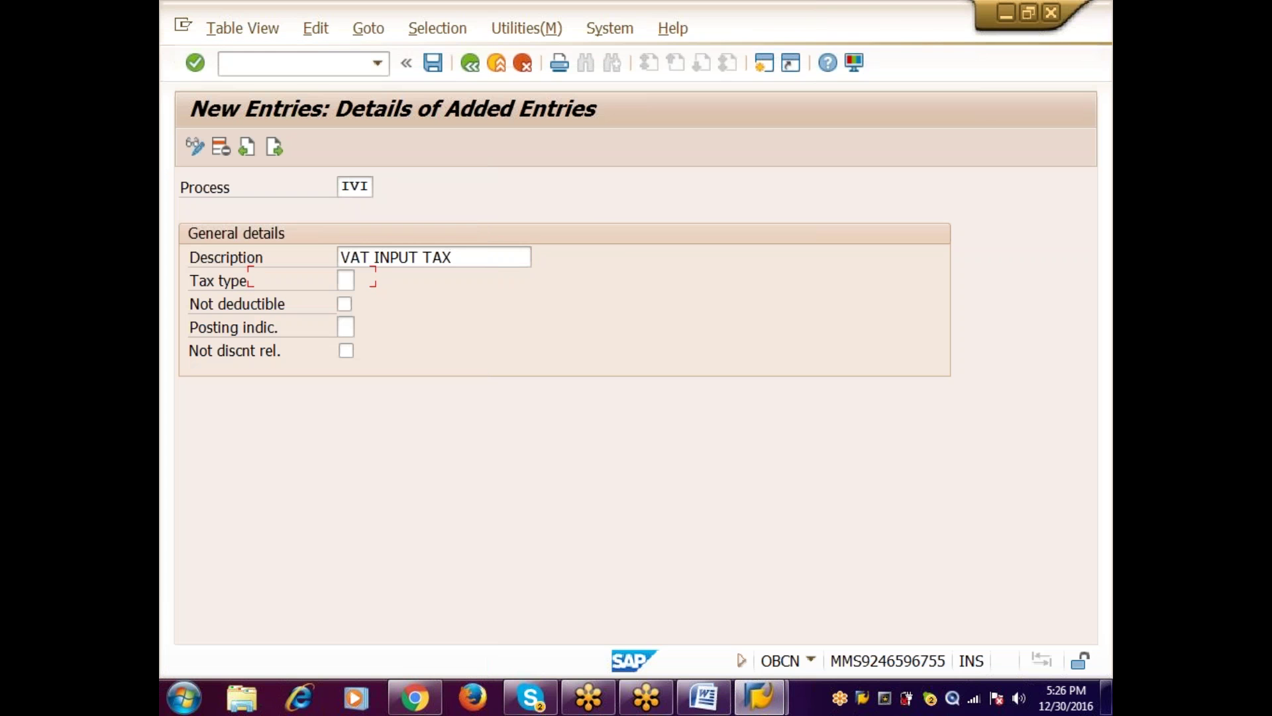
key("Tab")
key("Tab")
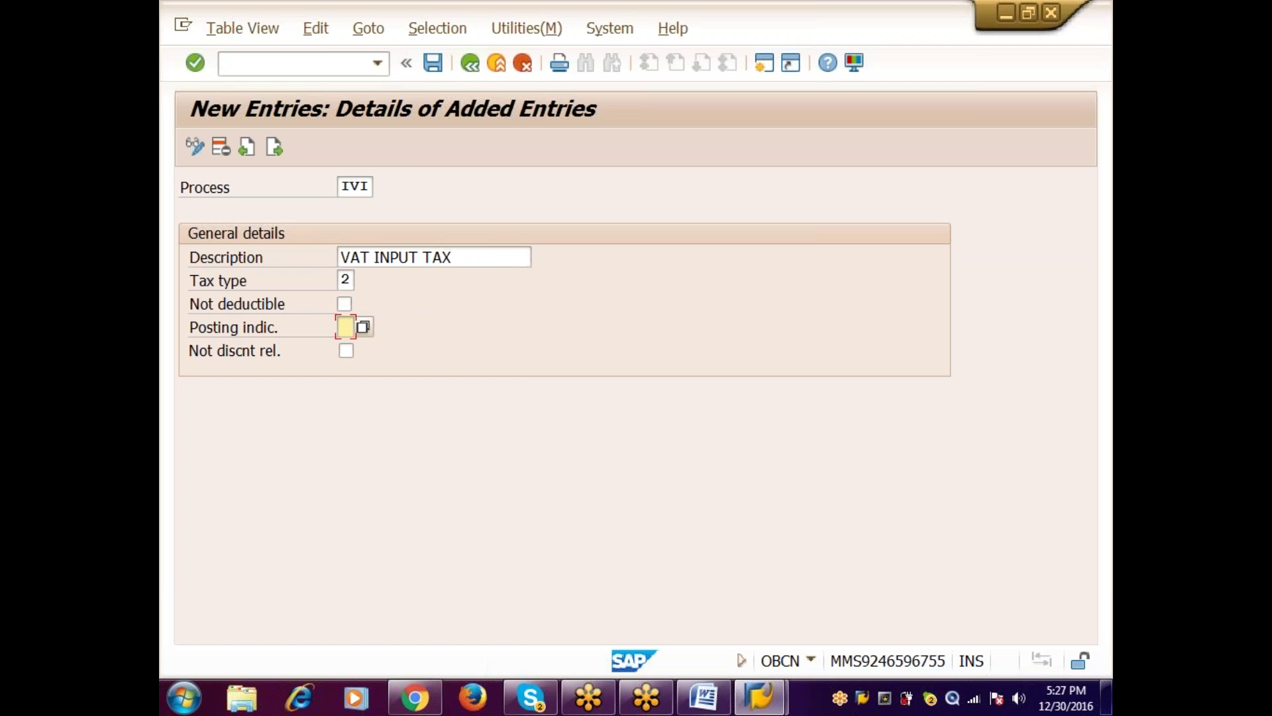
Step: Set the posting indicator of the IVI entry to 2 and confirm the entry
key("F4")
left_click(239, 277)
key("Return")
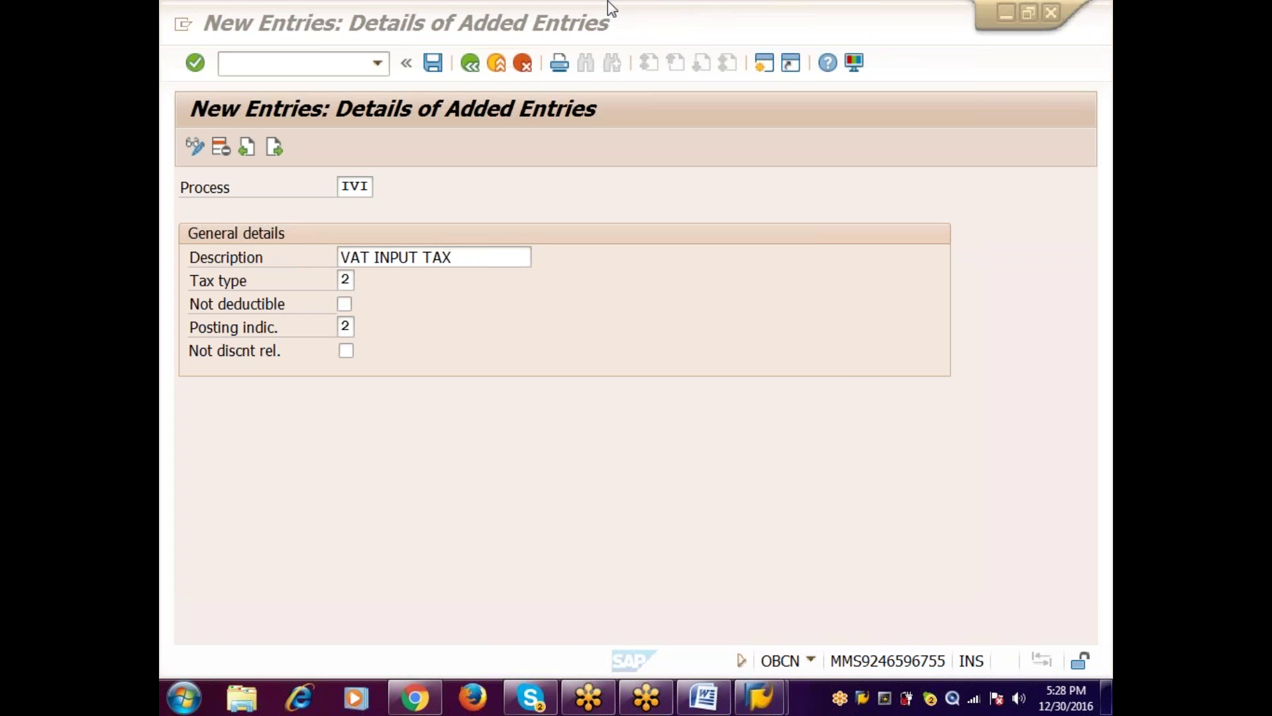
left_click(467, 65)
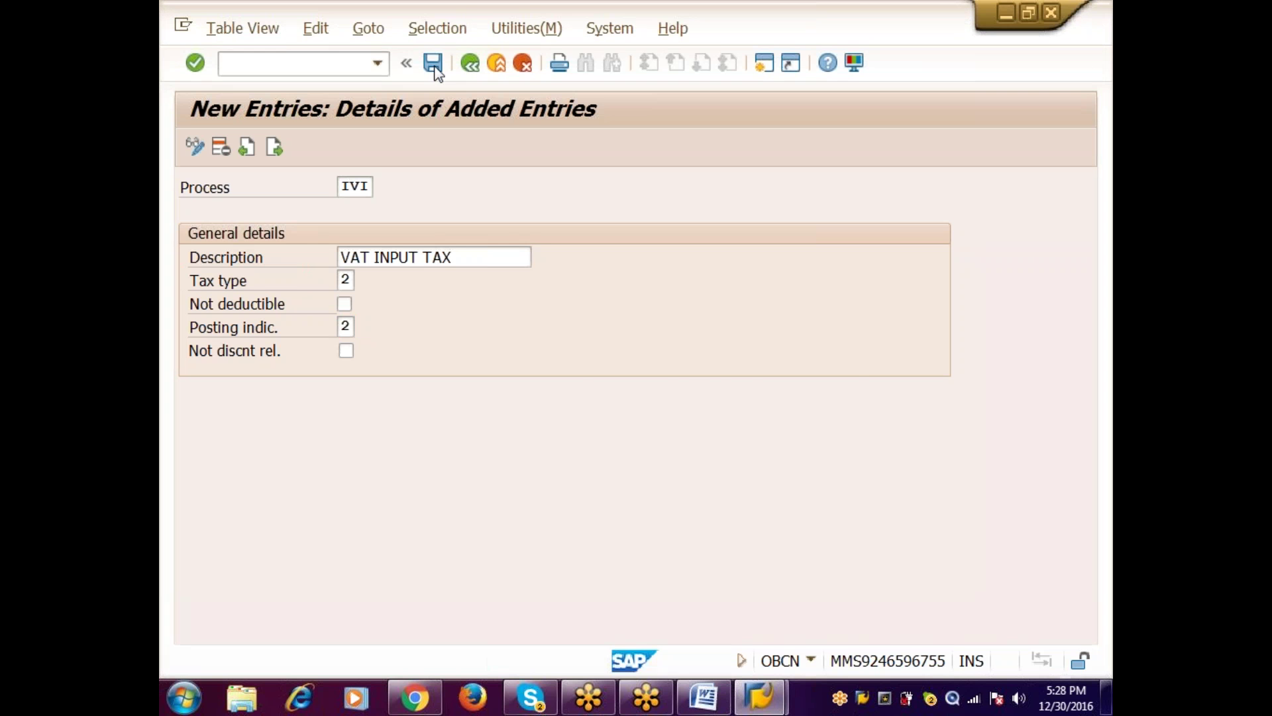
key("Return")
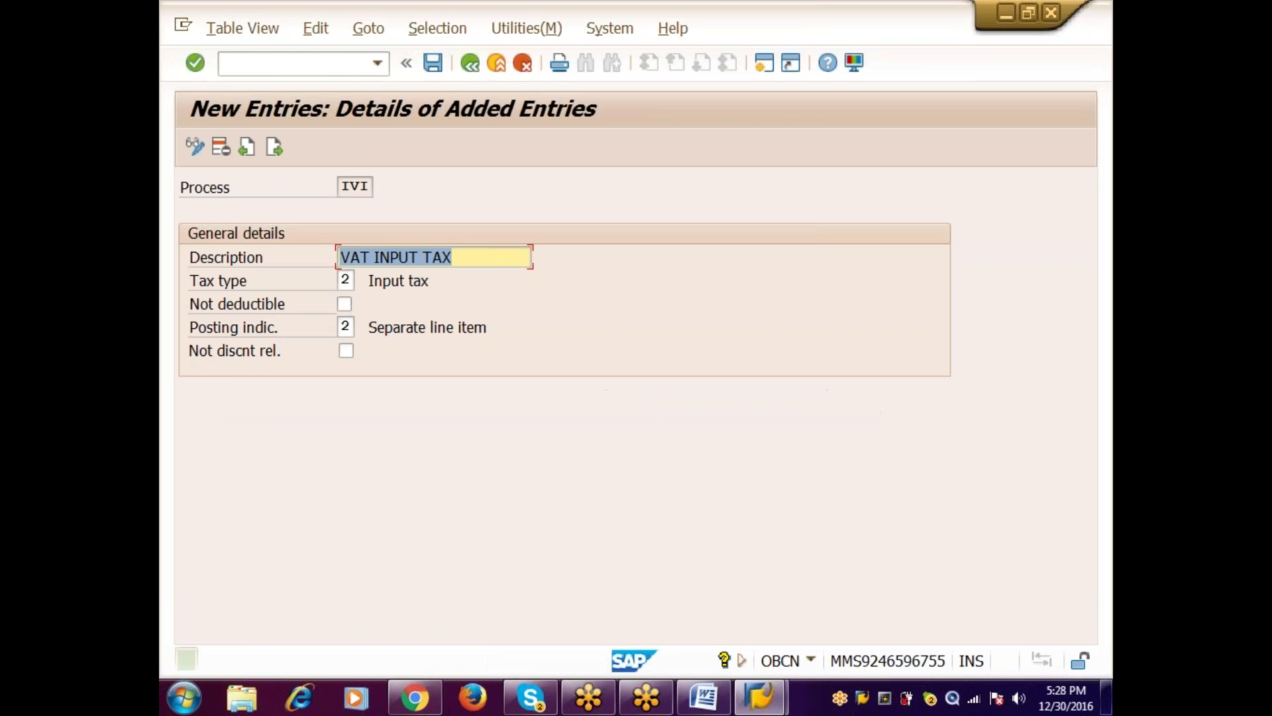
Step: Switch to Word and note process key IVI beside ABVI in the VAT row of the purchases tax table
key("alt+Tab")
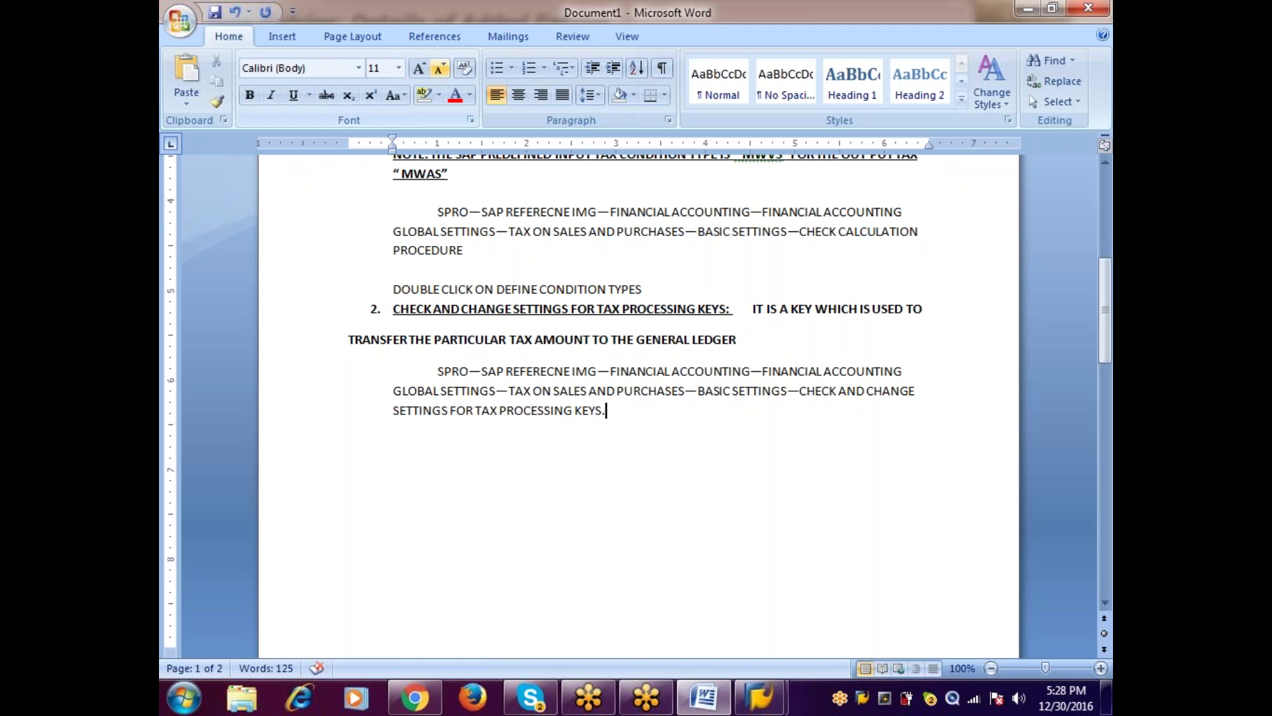
scroll(607, 231, "up", 8)
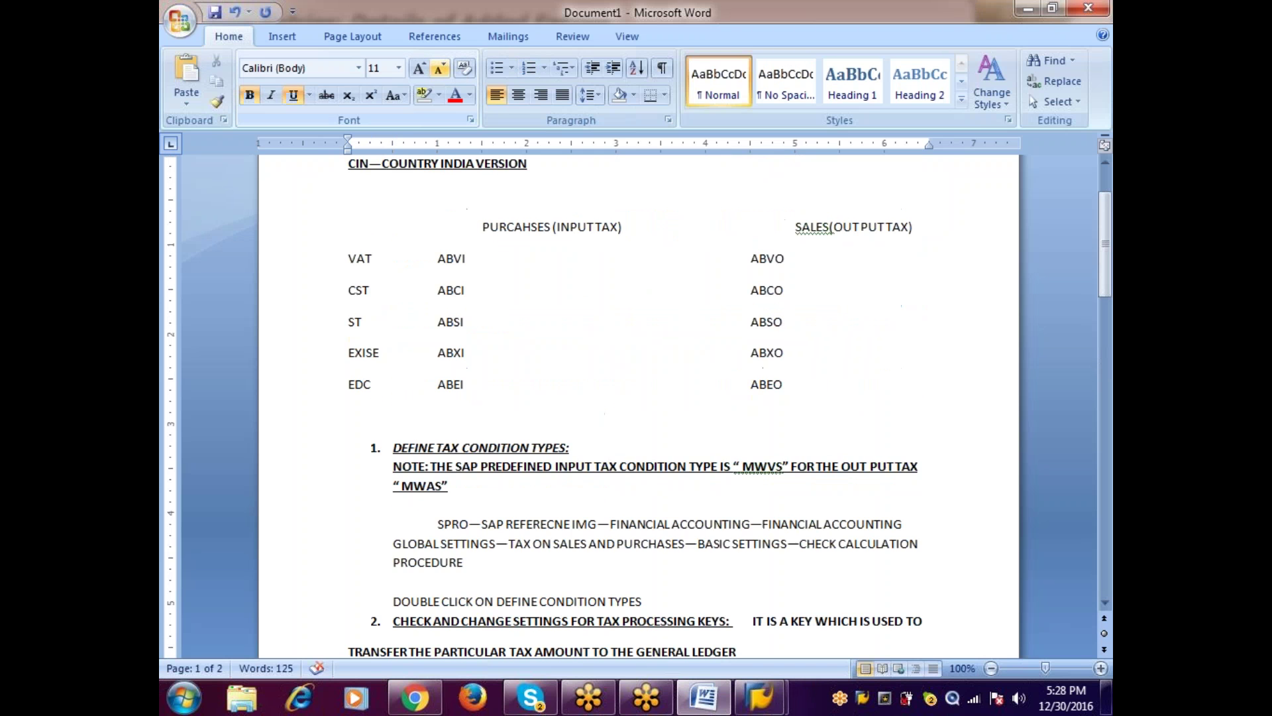
left_click(603, 227)
key("Left")
key("Left")
key("Tab")
key("BackSpace")
type("IVI")
Step: Add the input process keys ICI for CST, ISI for ST, IXI for EXISE and IEI for EDC
left_click(573, 290)
type("ICI")
left_click(573, 322)
type("ISI")
left_click(573, 353)
type("IXI")
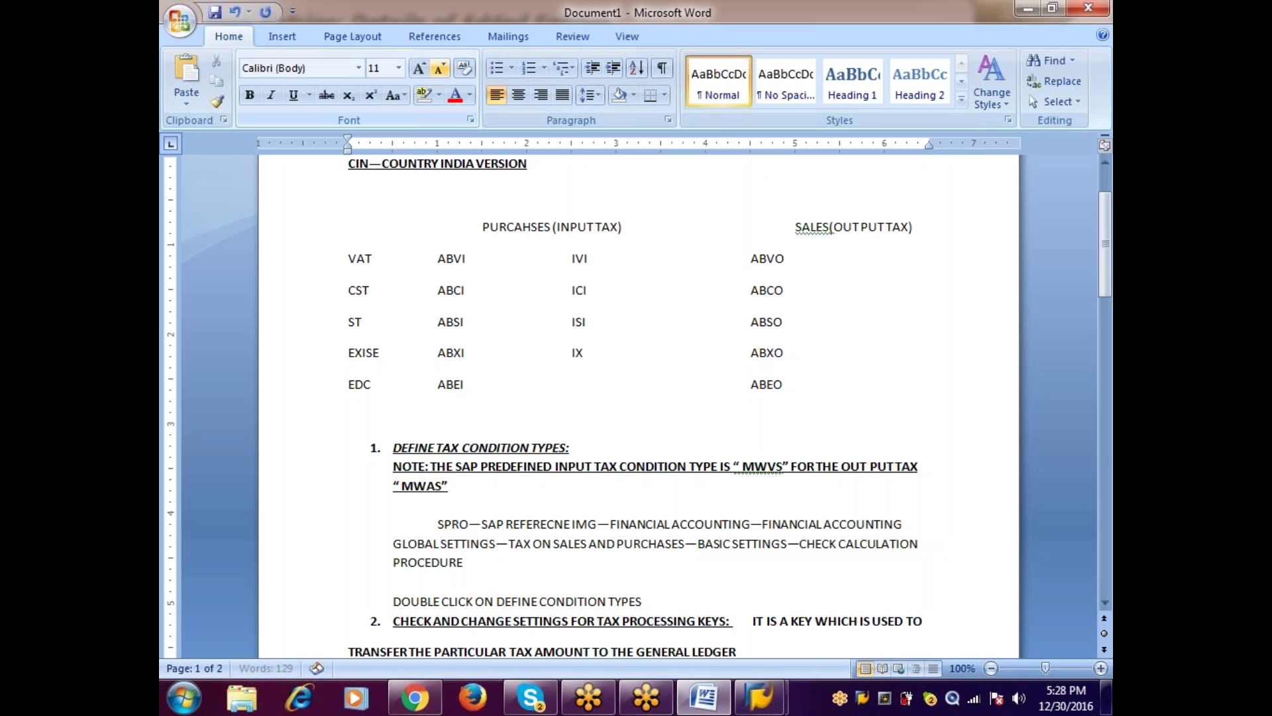
left_click(572, 385)
type("IEI")
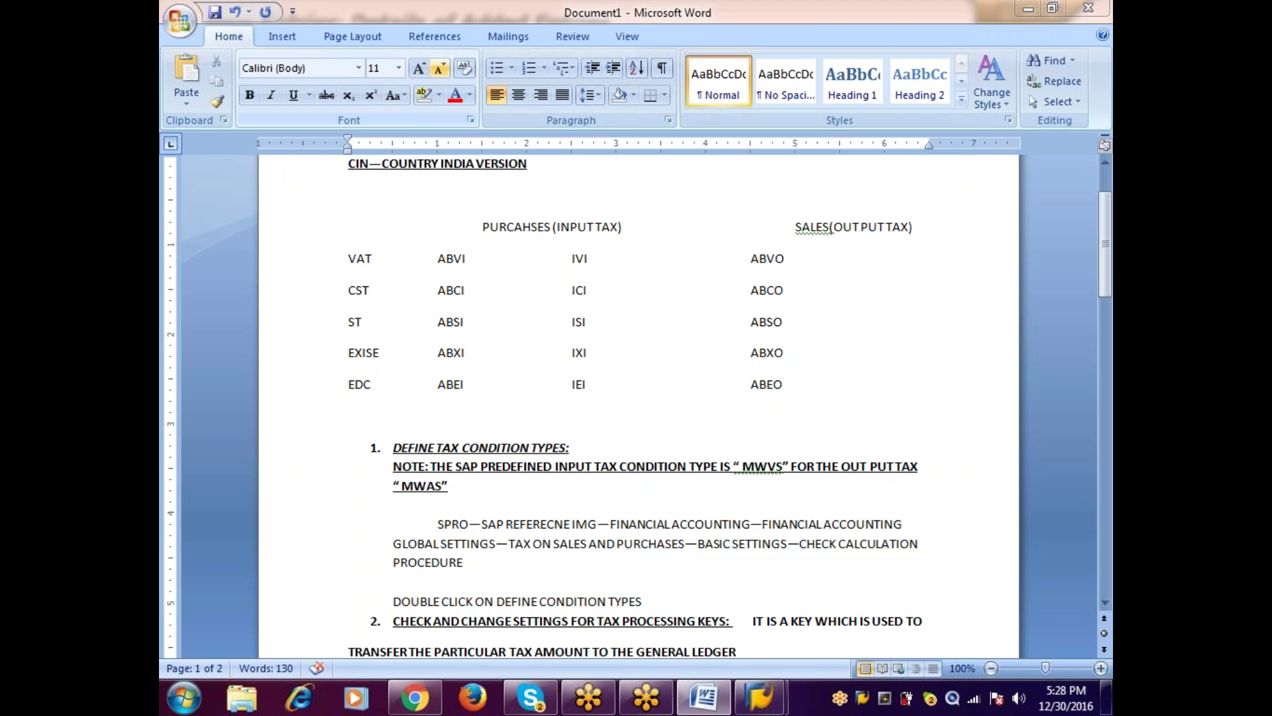
Step: Switch to SAP, save the IVI entry and start a new one with process key ICI and description CST INPUT TAX
key("alt+Tab")
key("ctrl+s")
key("ctrl+s")
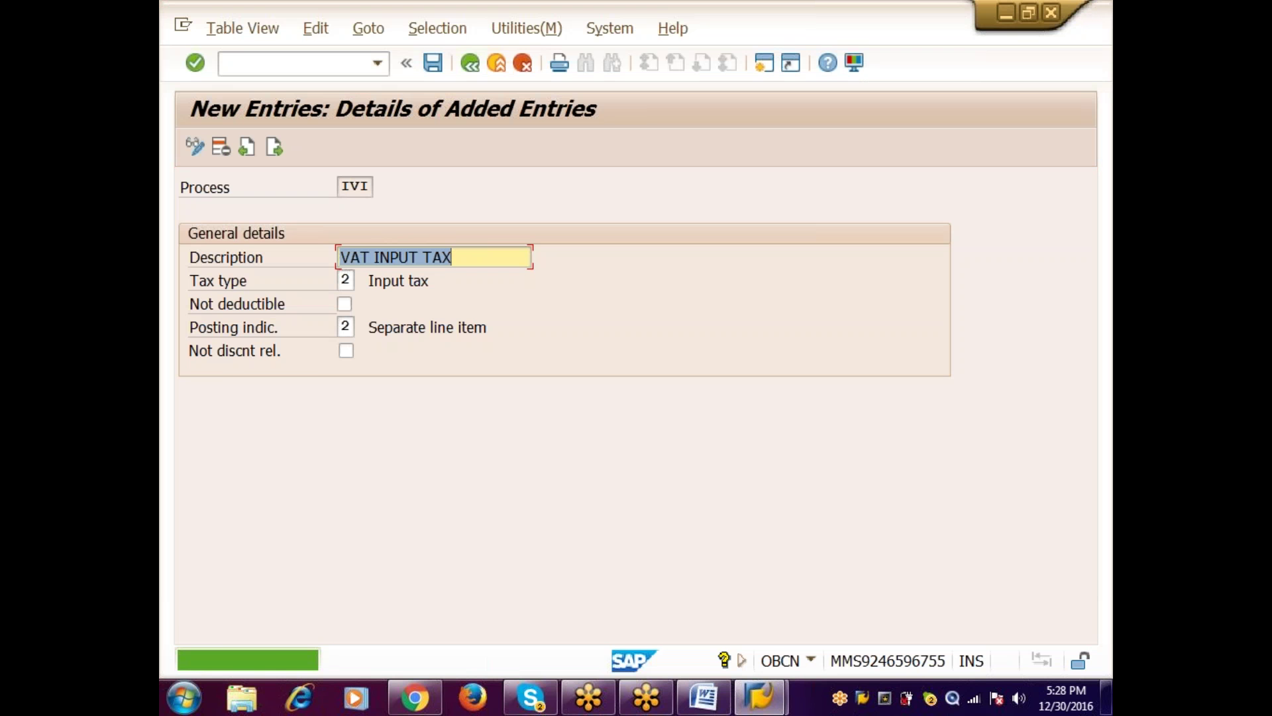
key("Return")
type("ICI")
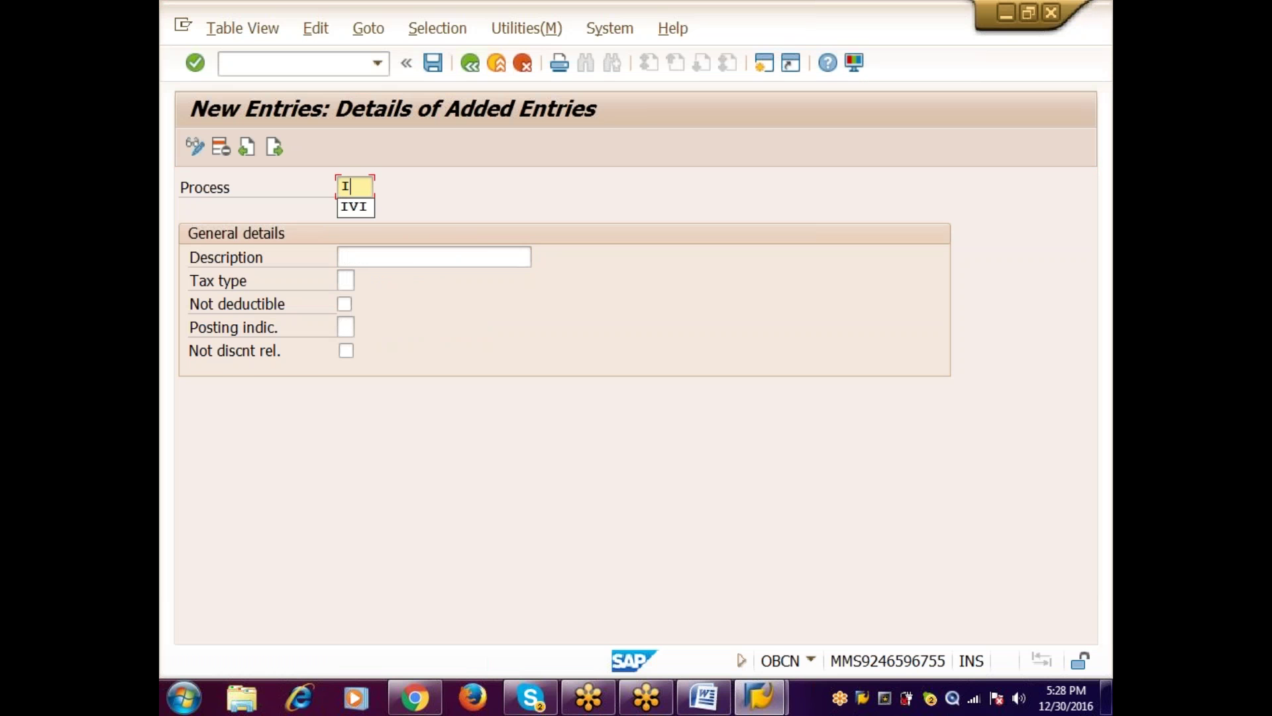
key("Tab")
type("CST INPUT TA")
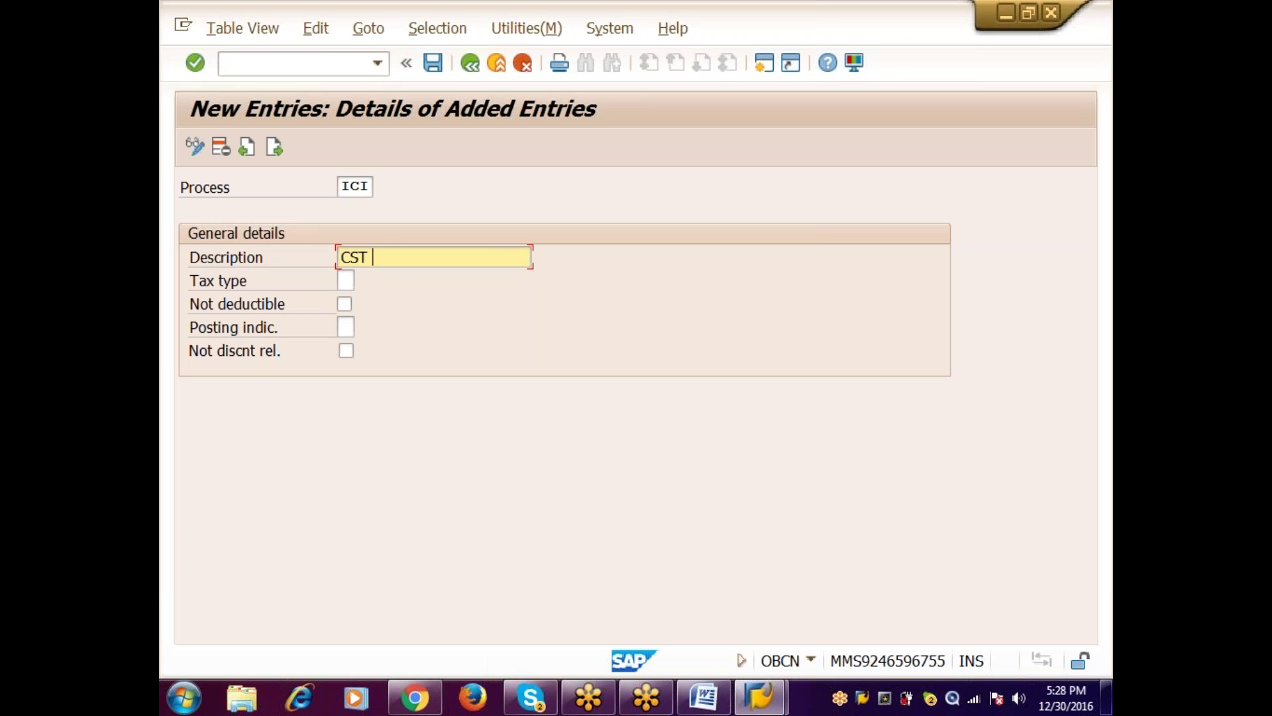
type("X")
key("Tab")
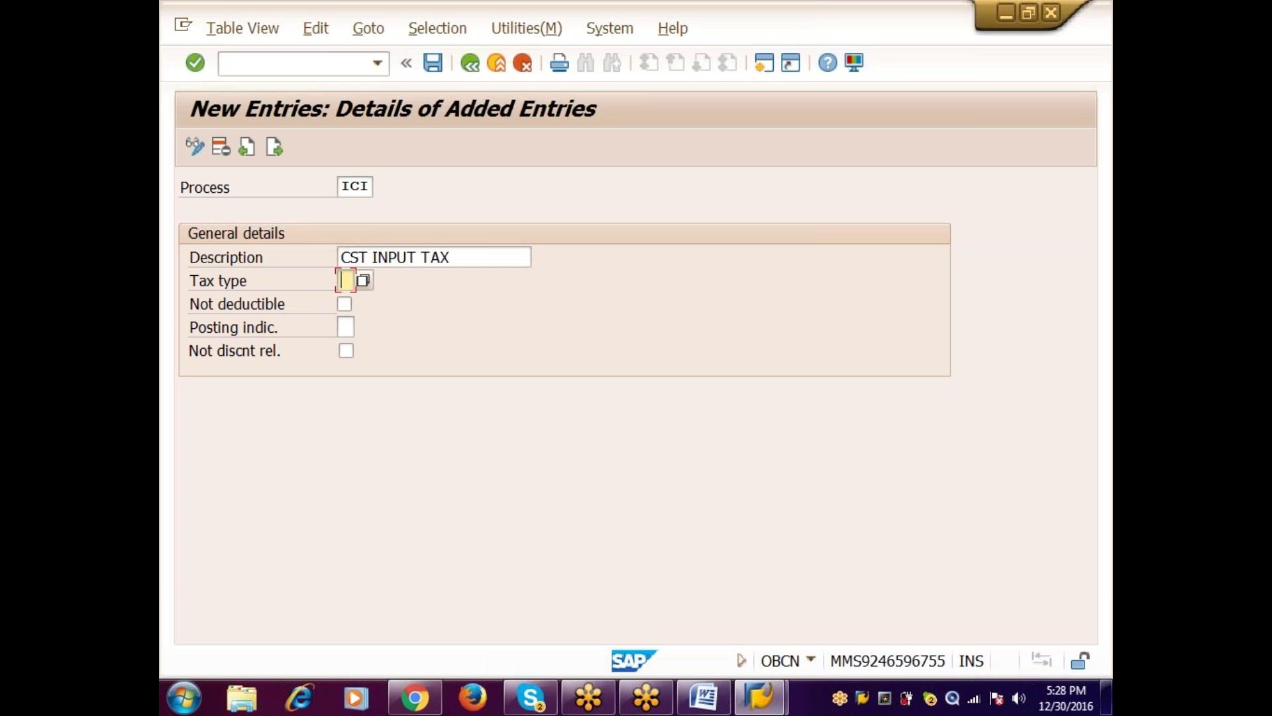
Step: Set tax type 2 and posting indicator 2 for the ICI entry and save it
type("2")
key("Tab")
key("Tab")
type("2")
key("Return")
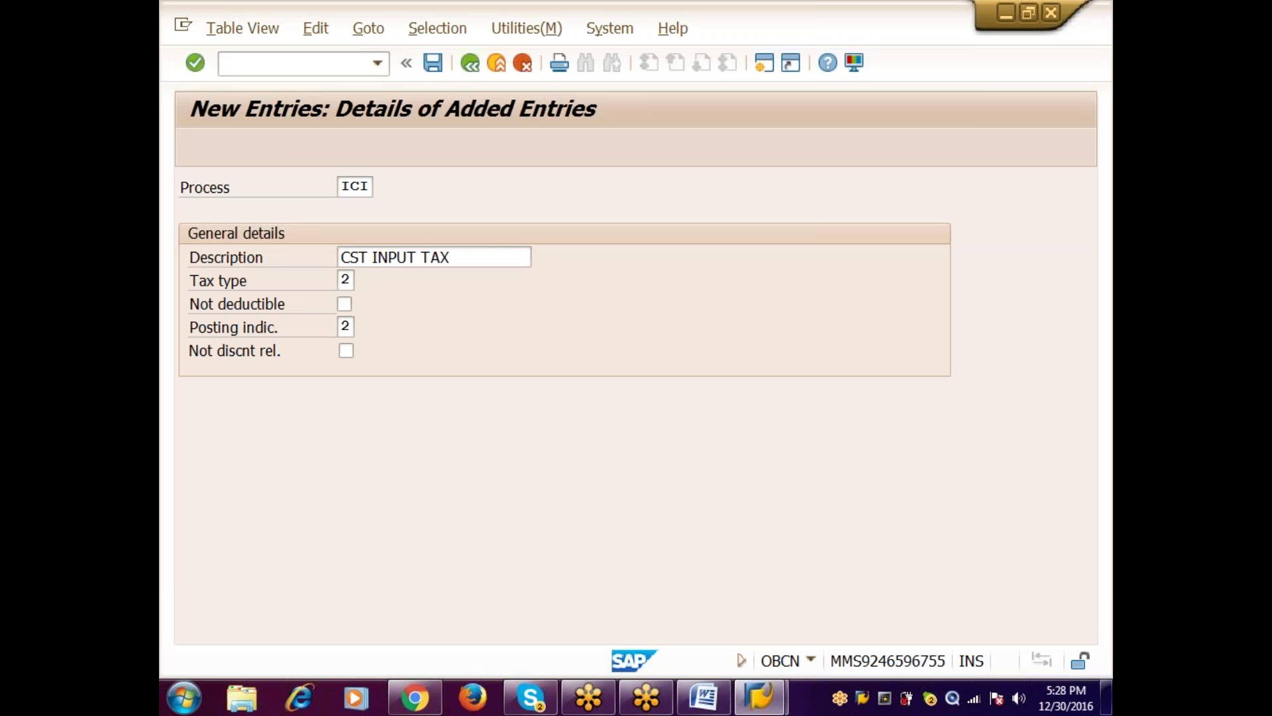
key("ctrl+s")
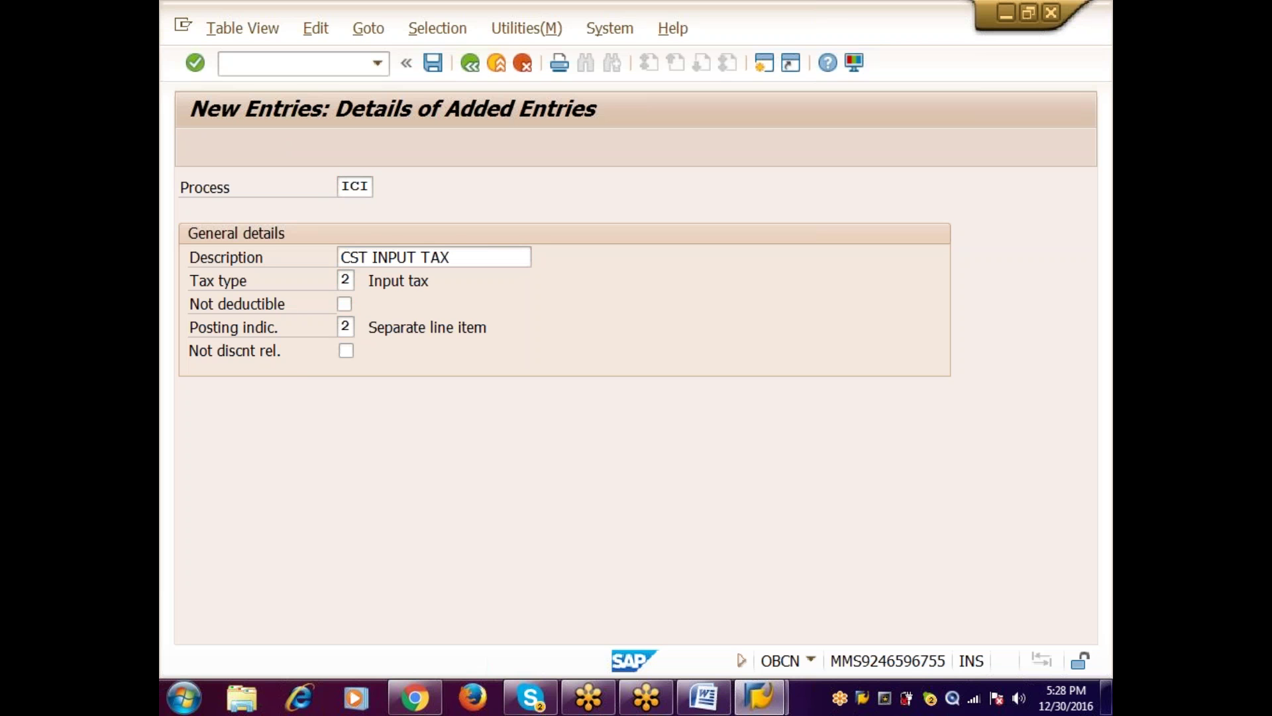
Step: Start another new entry with process key ISI and description ST INPUT TAX
key("Return")
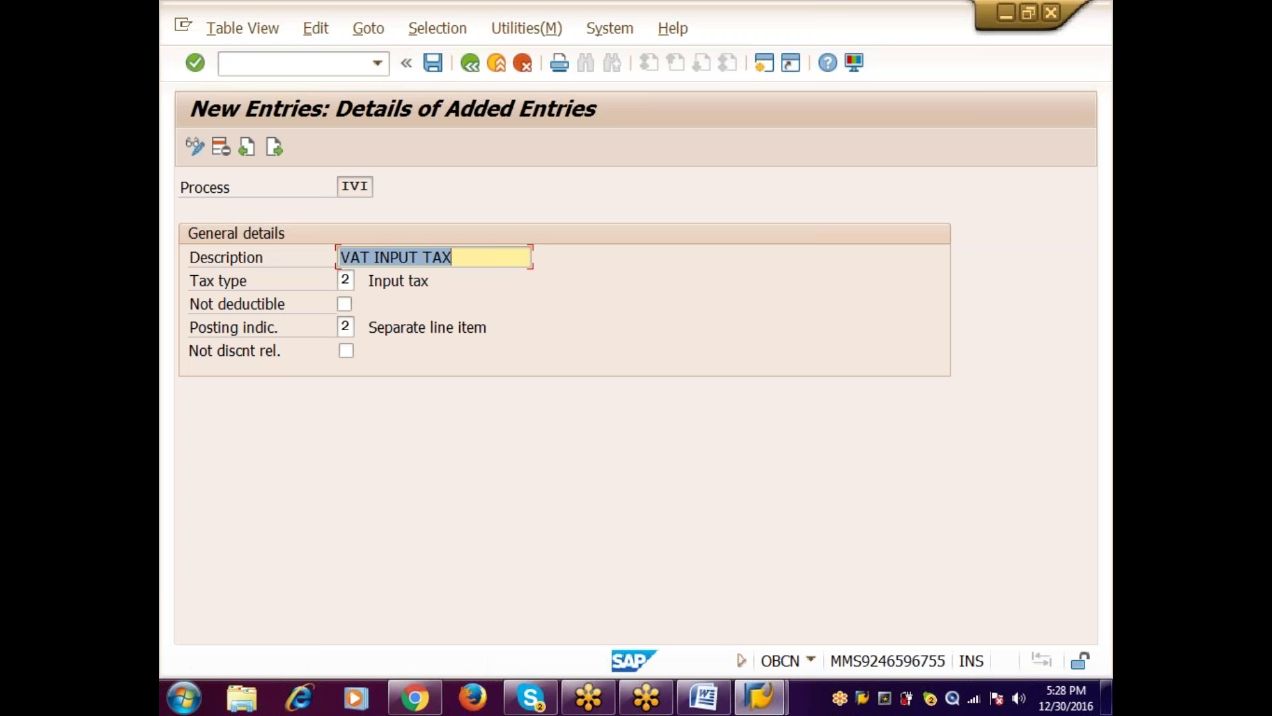
key("Return")
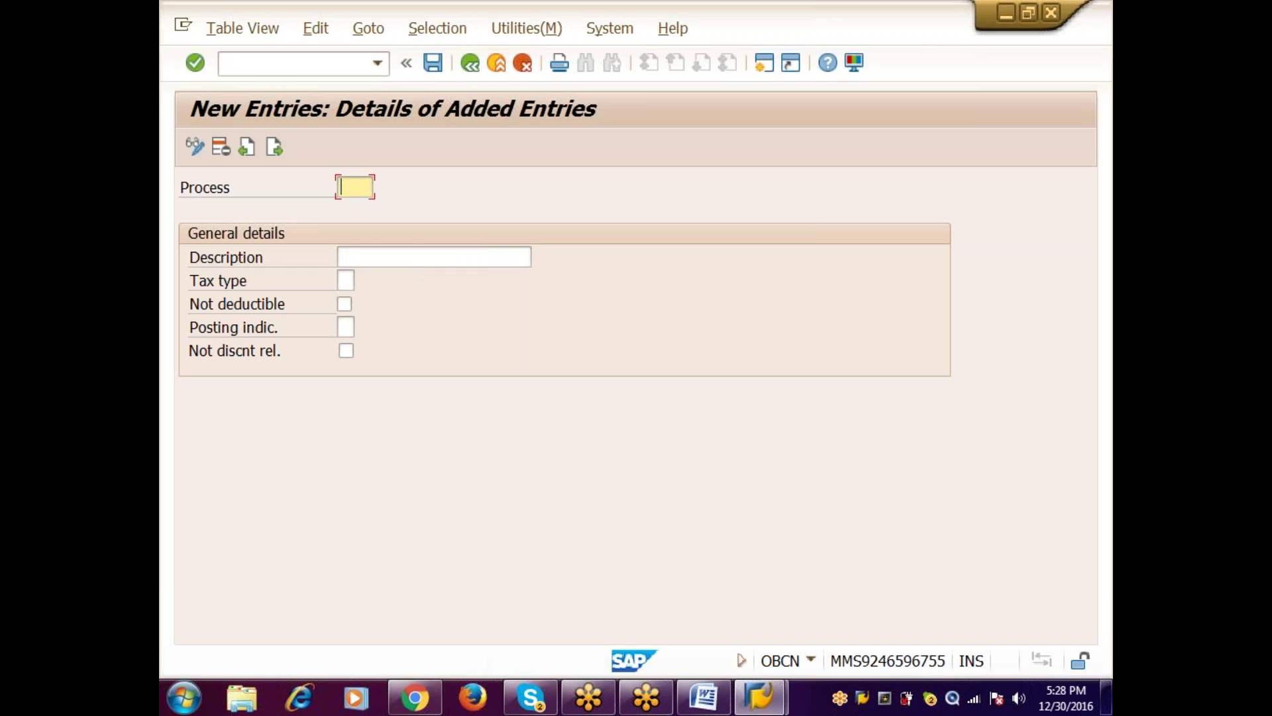
type("ISI")
key("Tab")
type("STR")
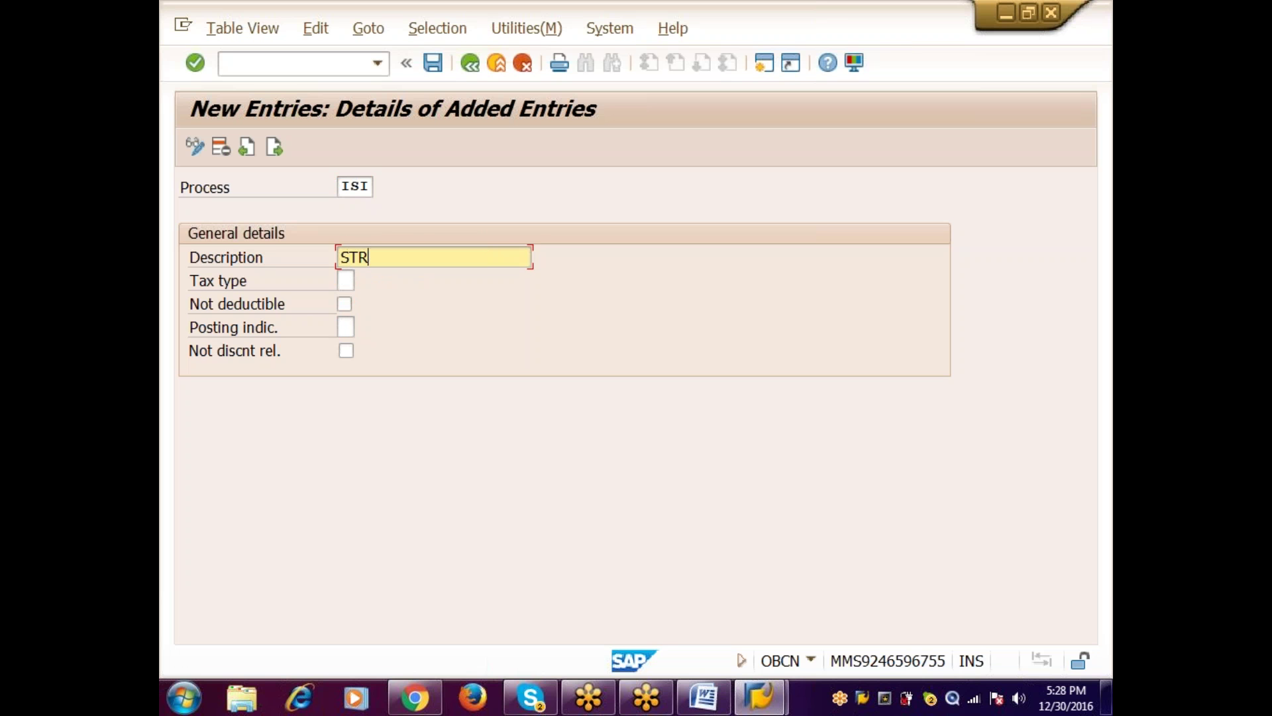
key("BackSpace")
type("INPUT TAX")
Step: Set tax type 2 and posting indicator 2 for the ISI entry and confirm it
key("Tab")
type("2")
key("Tab")
key("Tab")
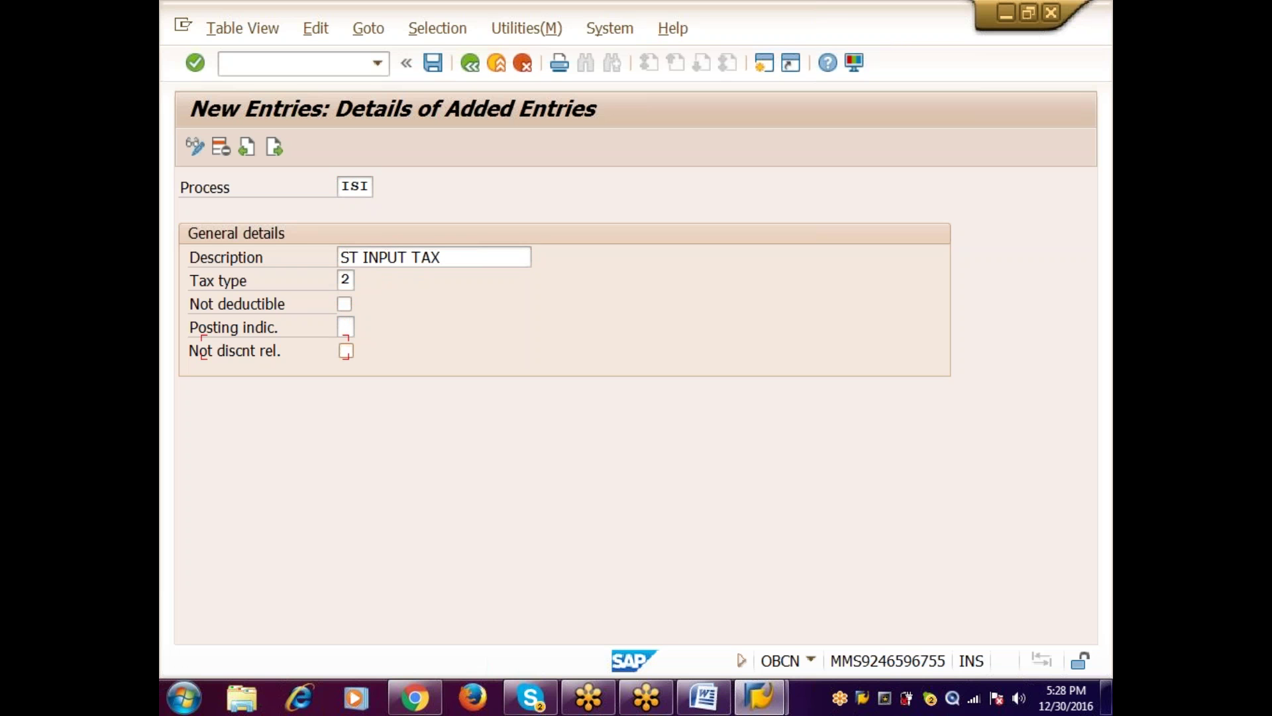
left_click(345, 327)
type("2")
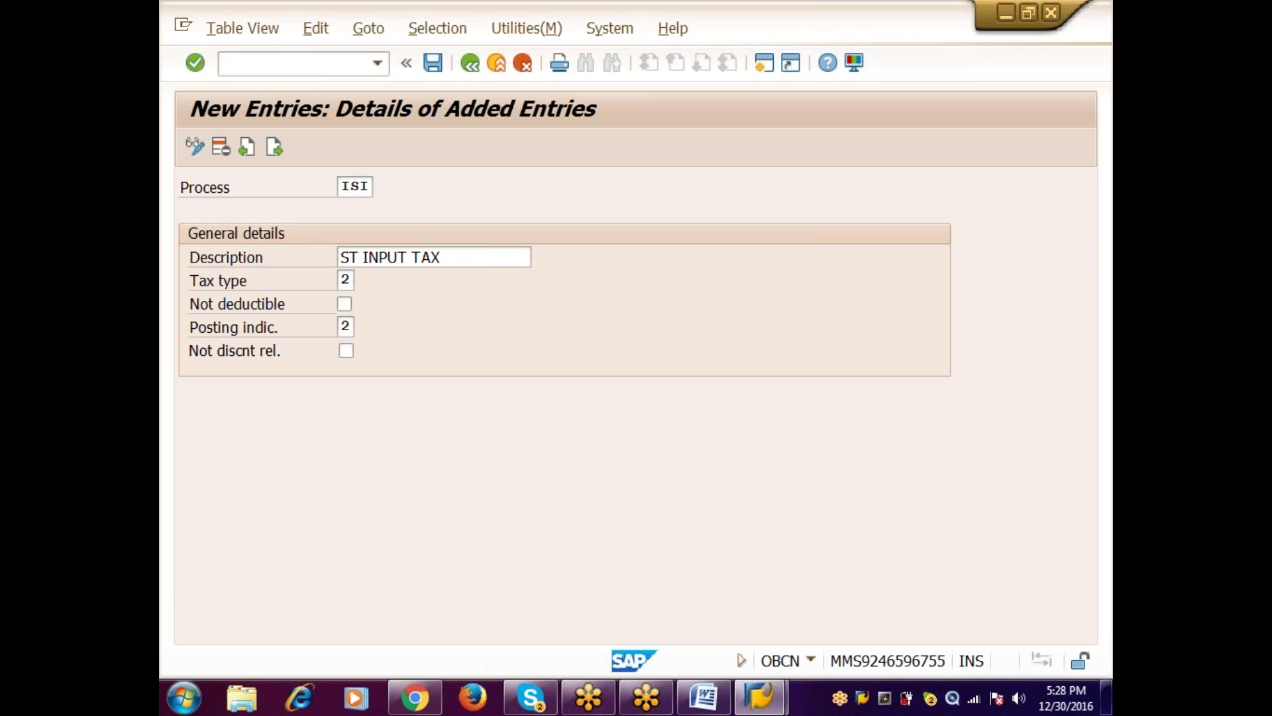
key("Return")
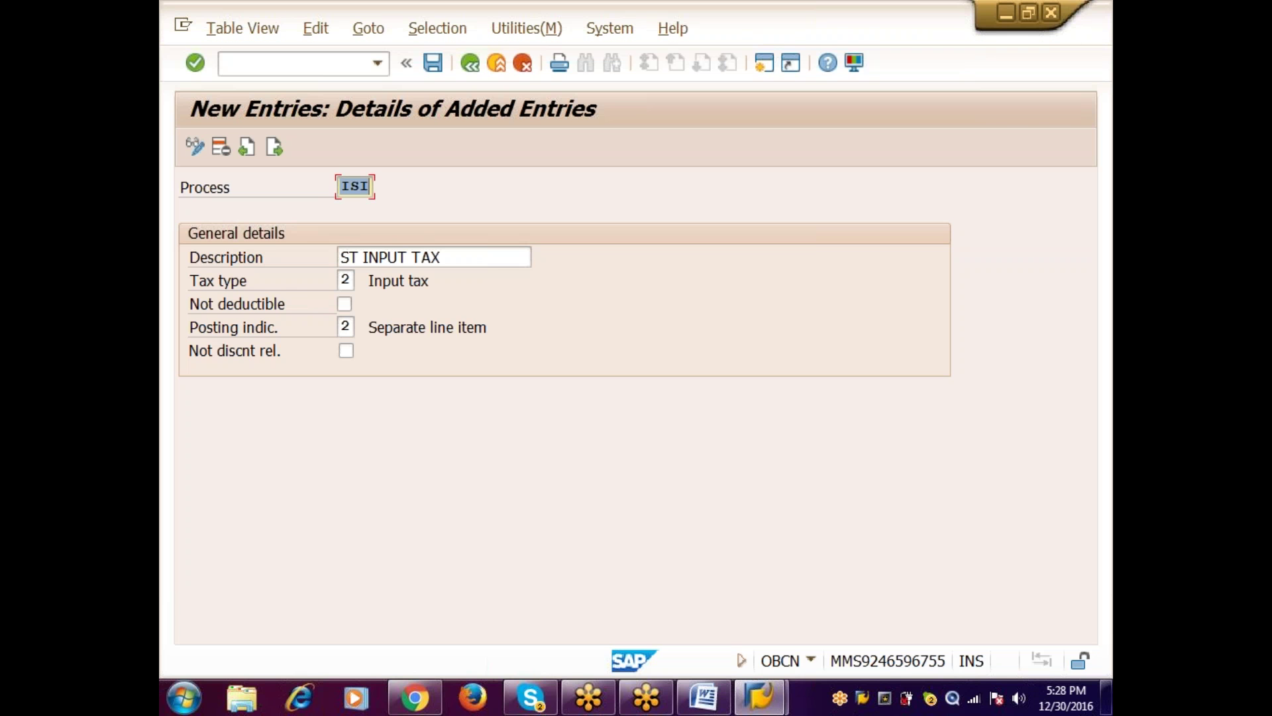
Step: Move on to a blank new entry and enter process key IXI with the description EXISE INPUT TAX
key("F8")
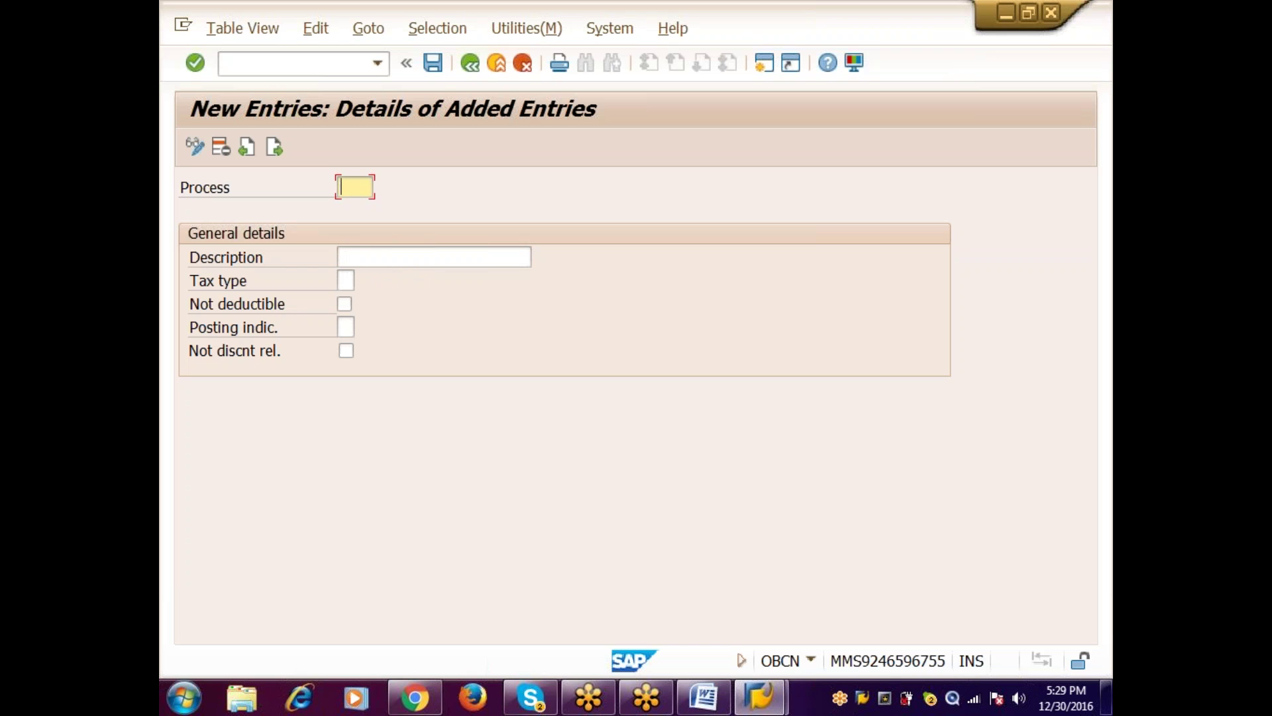
type("IXI")
key("Tab")
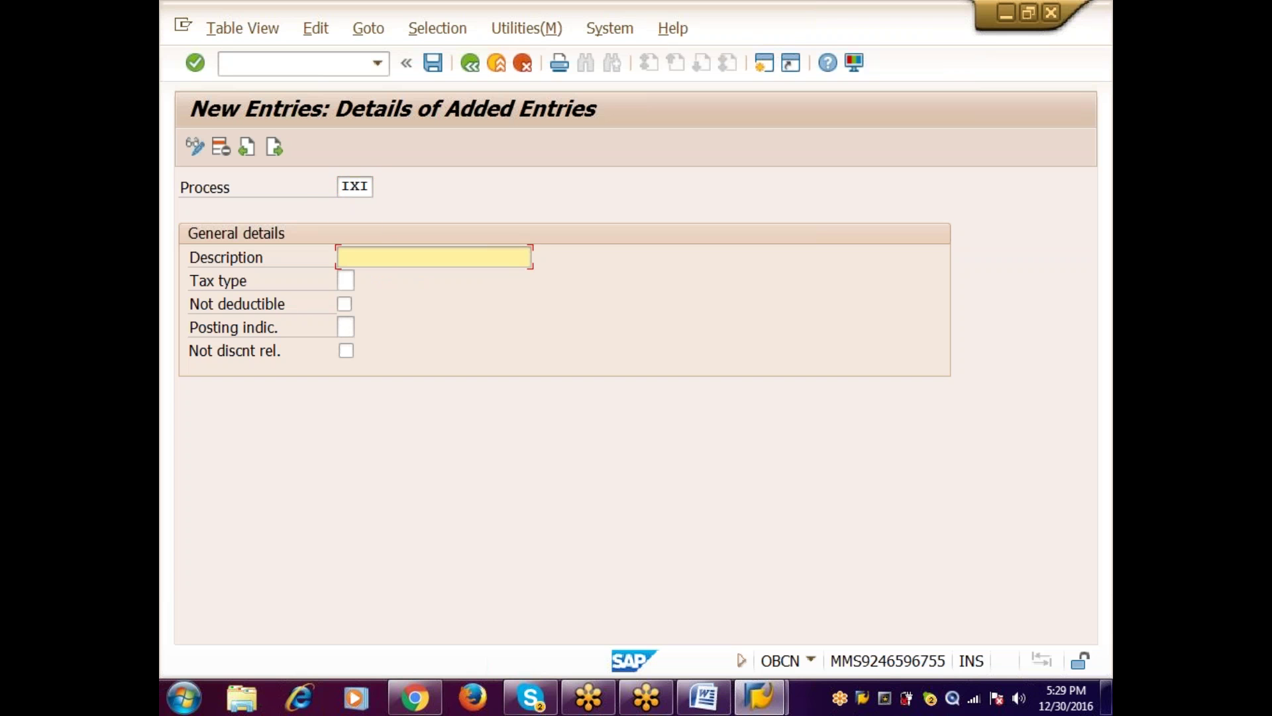
type("EXISE INPUI")
key("BackSpace")
type("T TAX")
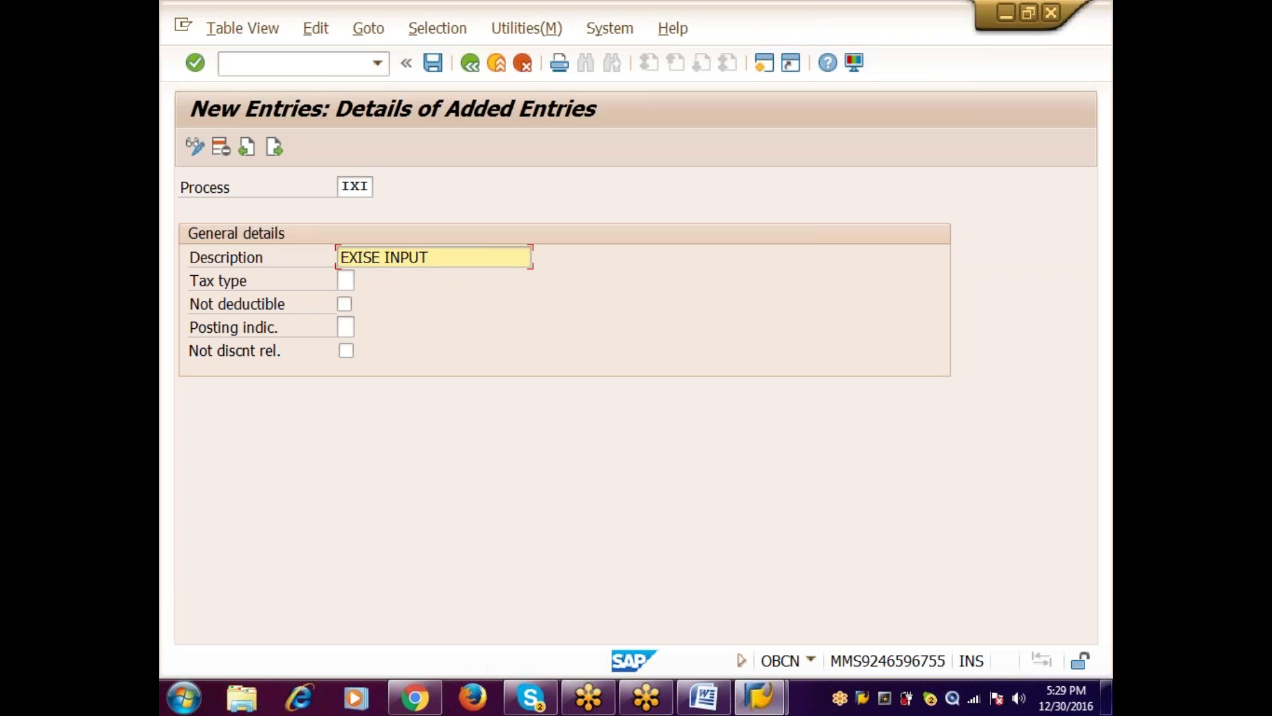
Step: Set tax type 2 and posting indicator 2 for the IXI entry and save it
key("Tab")
type("2")
key("Tab")
key("Tab")
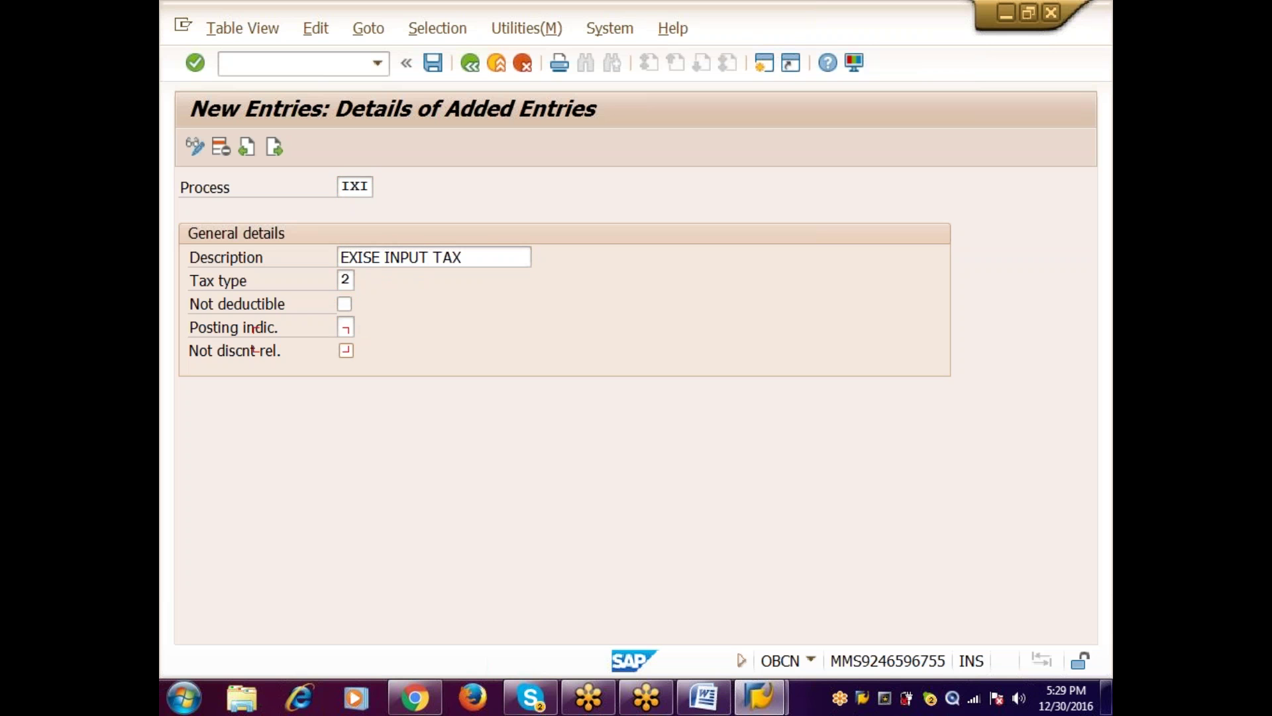
type("2")
key("ctrl+s")
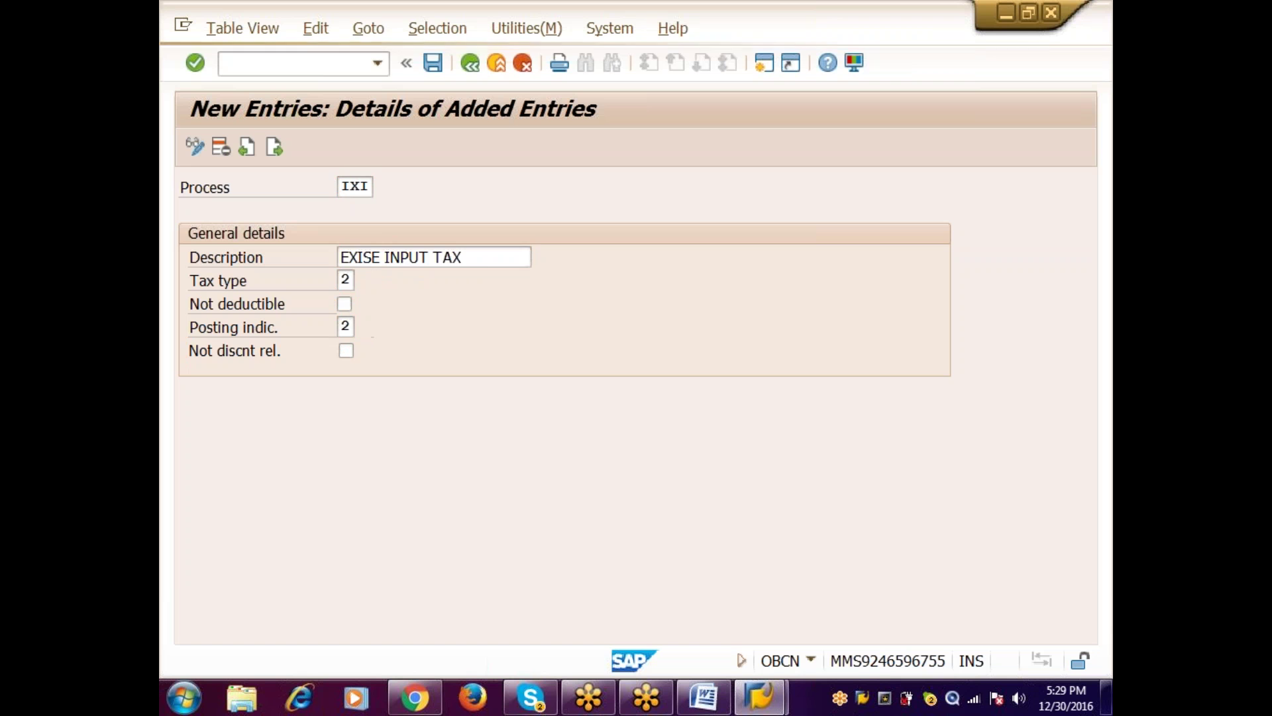
key("Return")
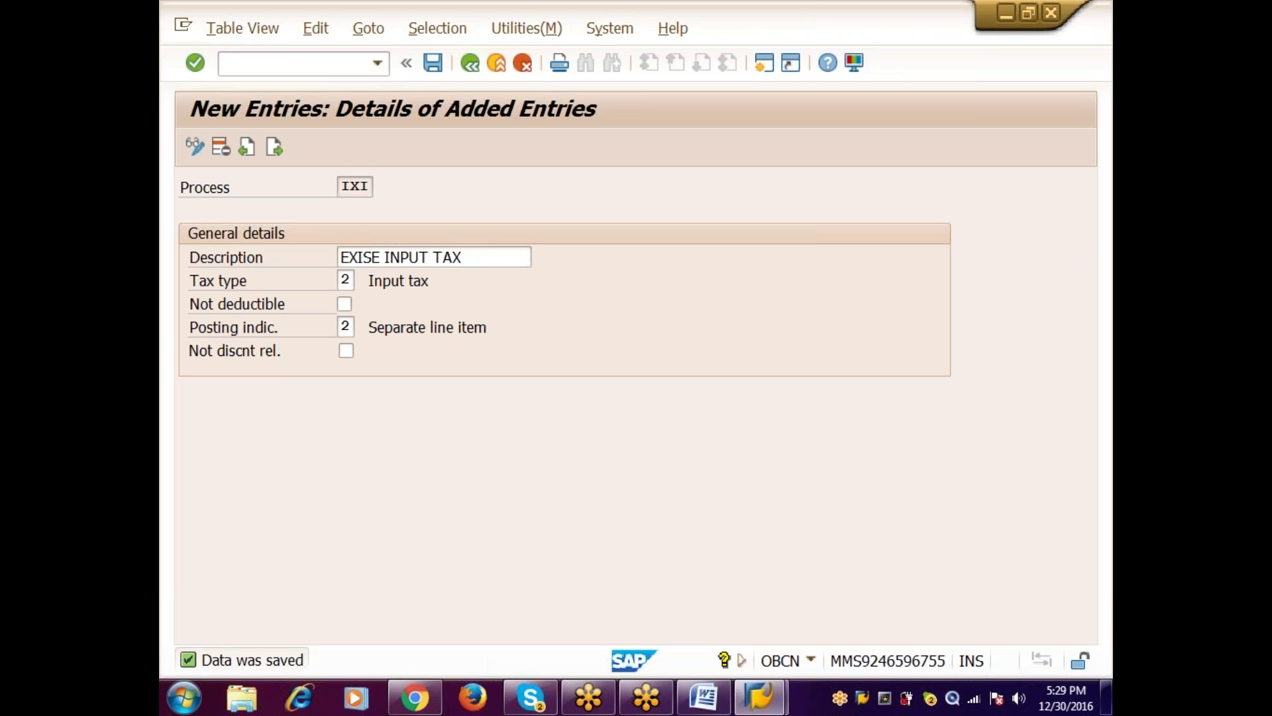
Step: Create the next new entry with process key IEI and description EDC INPUT TAX
type("EI")
key("Tab")
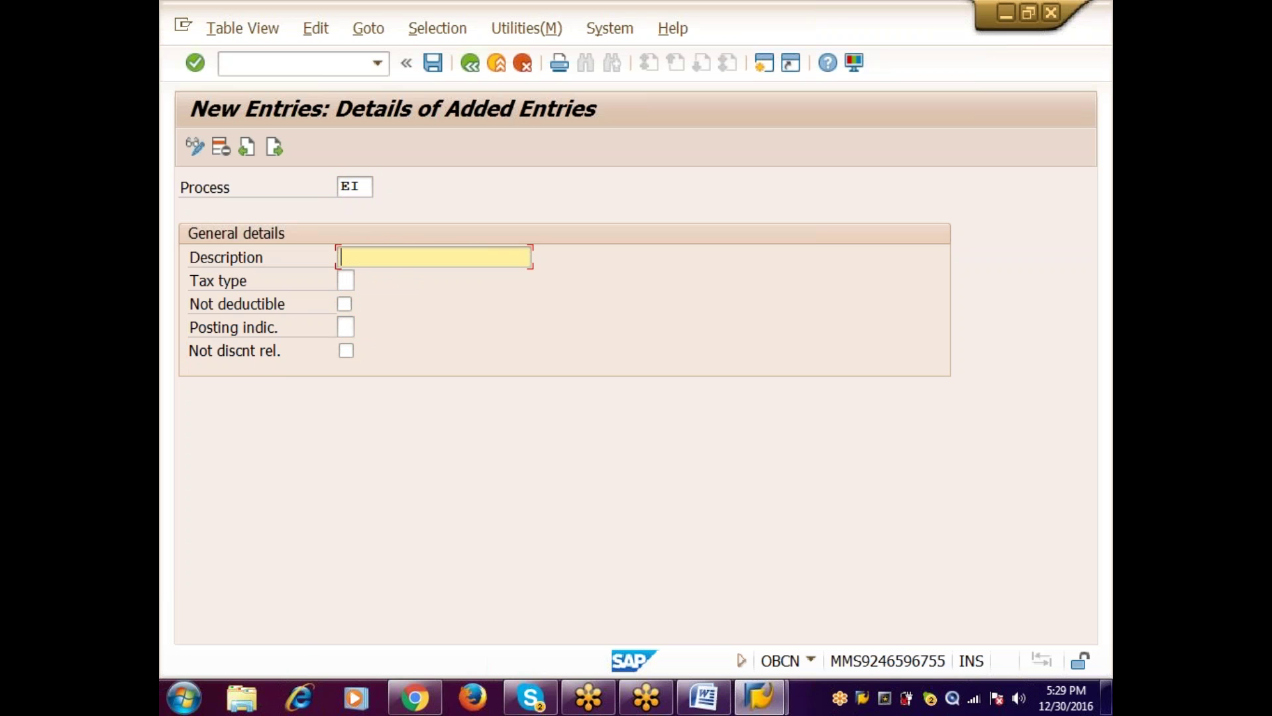
key("shift+Tab")
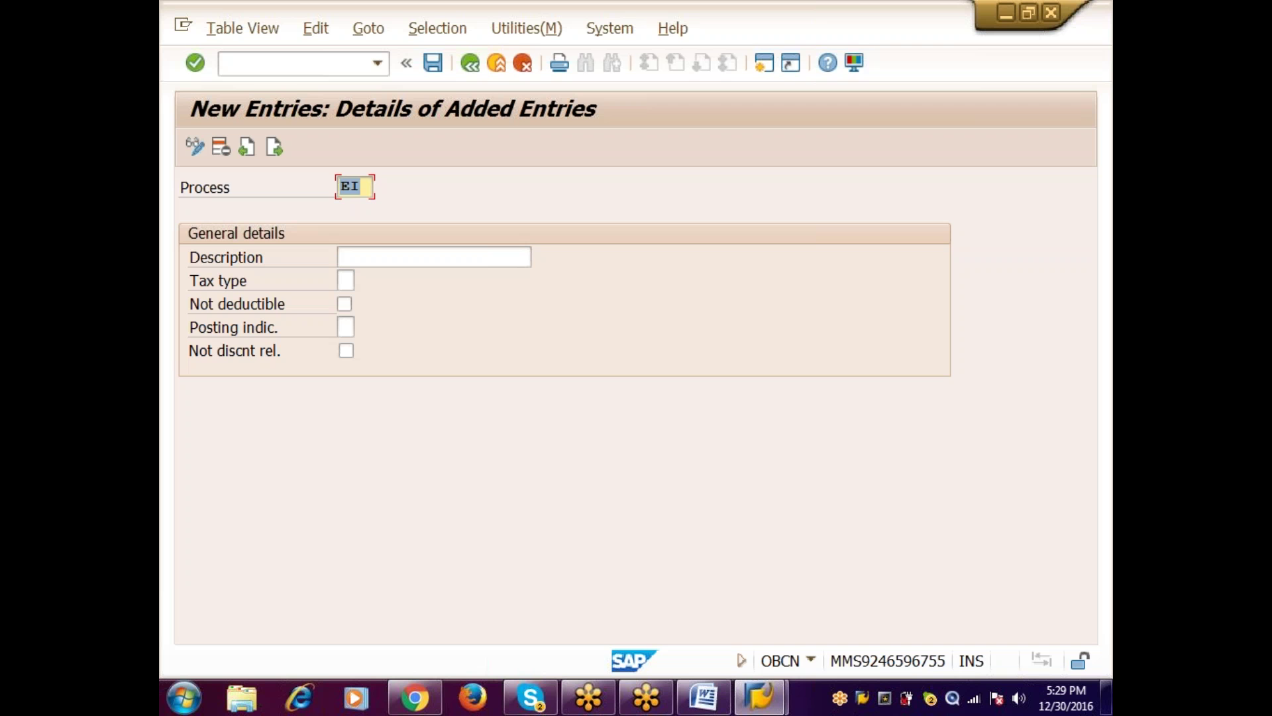
type("IEI")
key("Tab")
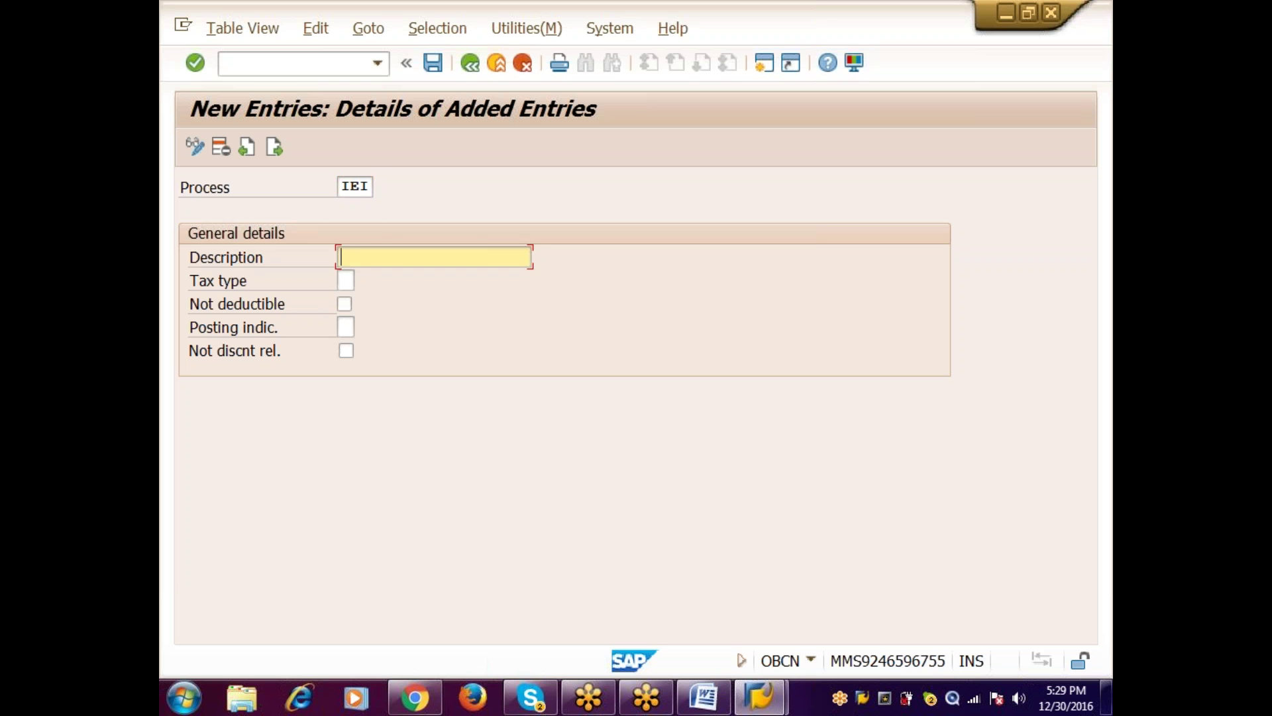
type("EDC INPUT TAX")
key("Tab")
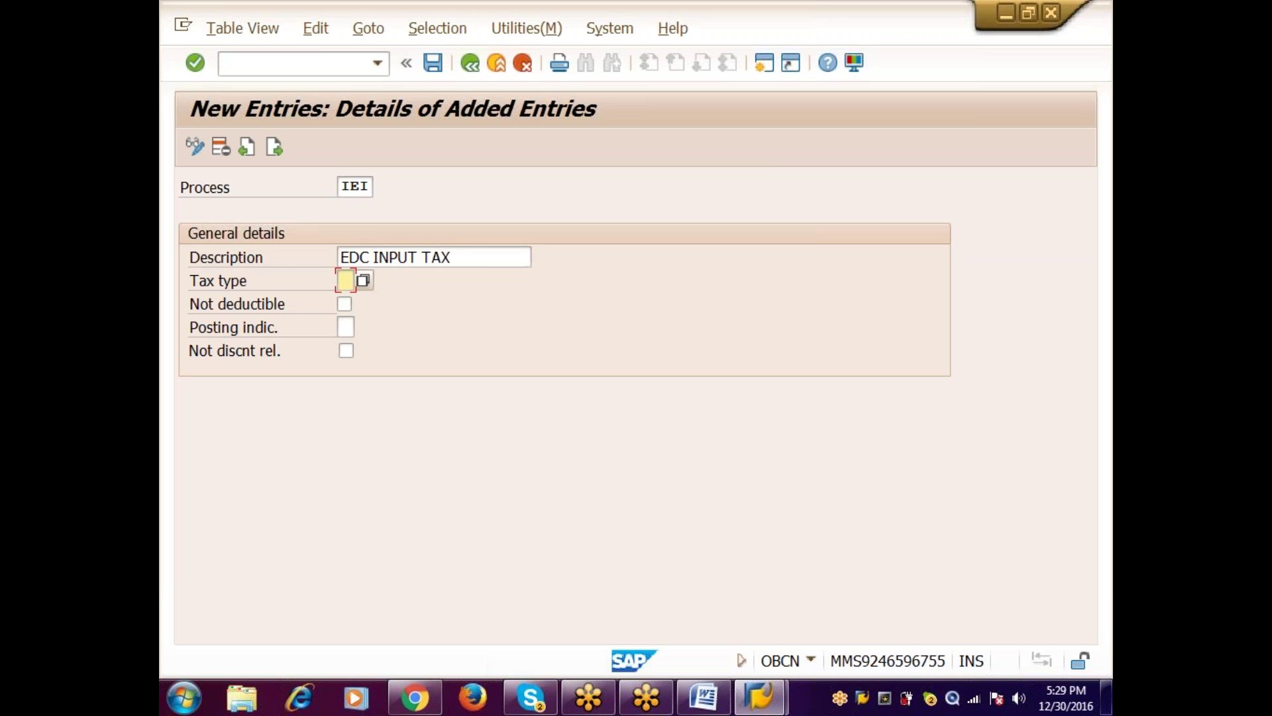
Step: Set tax type 2 and posting indicator 2 for the IEI entry and save it
type("2")
key("Tab")
key("Tab")
type("2")
key("Tab")
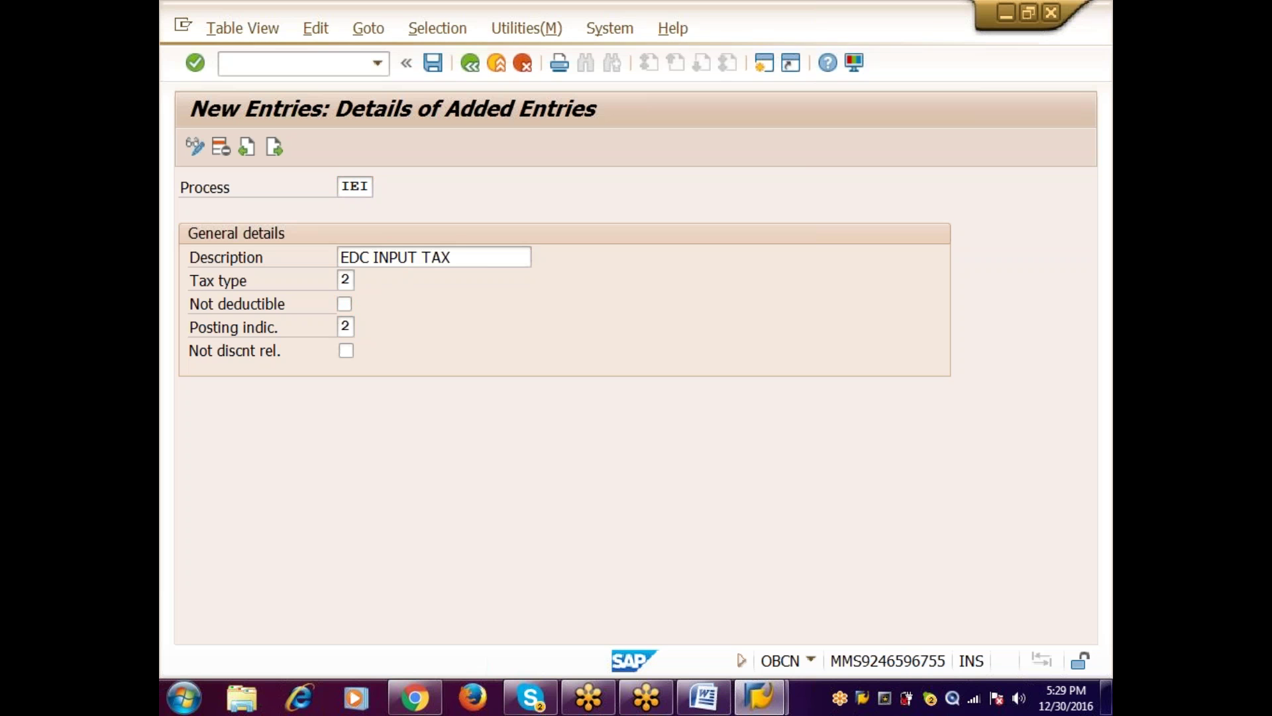
key("ctrl+s")
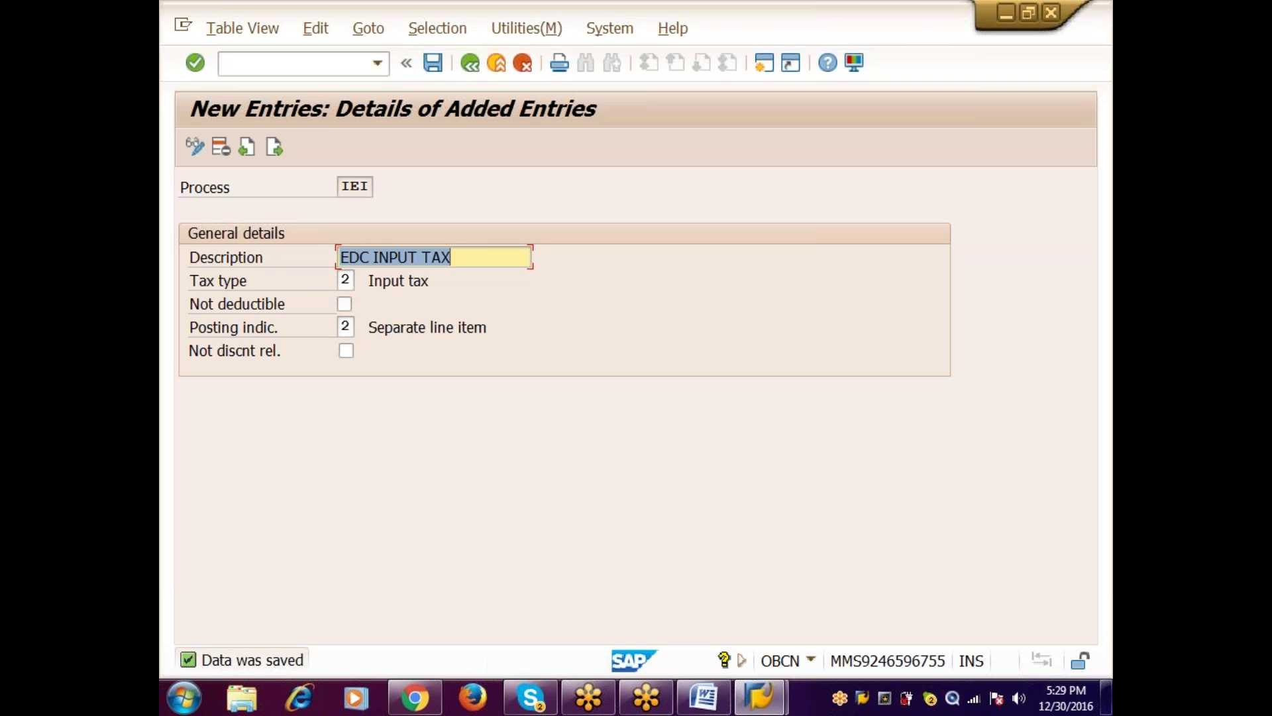
Step: Leave the added input tax entries and reopen Check and Change Settings for Tax Processing from the IMG
key("F3")
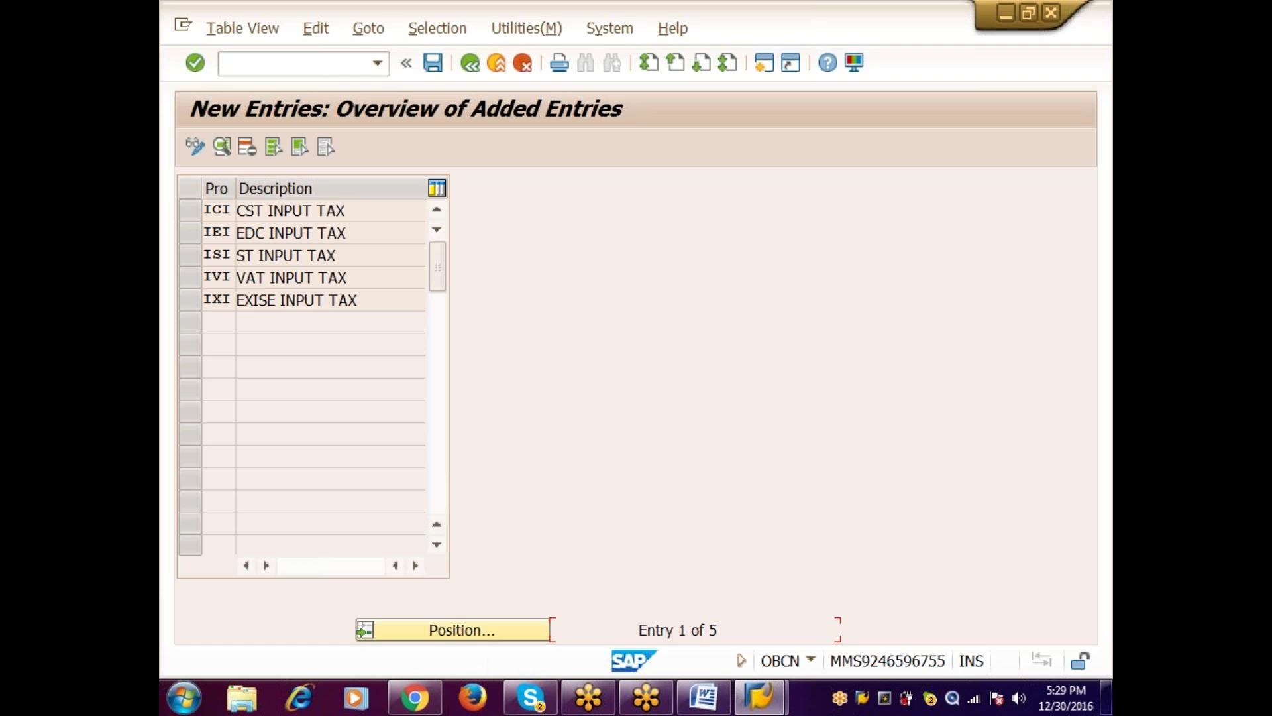
key("F3")
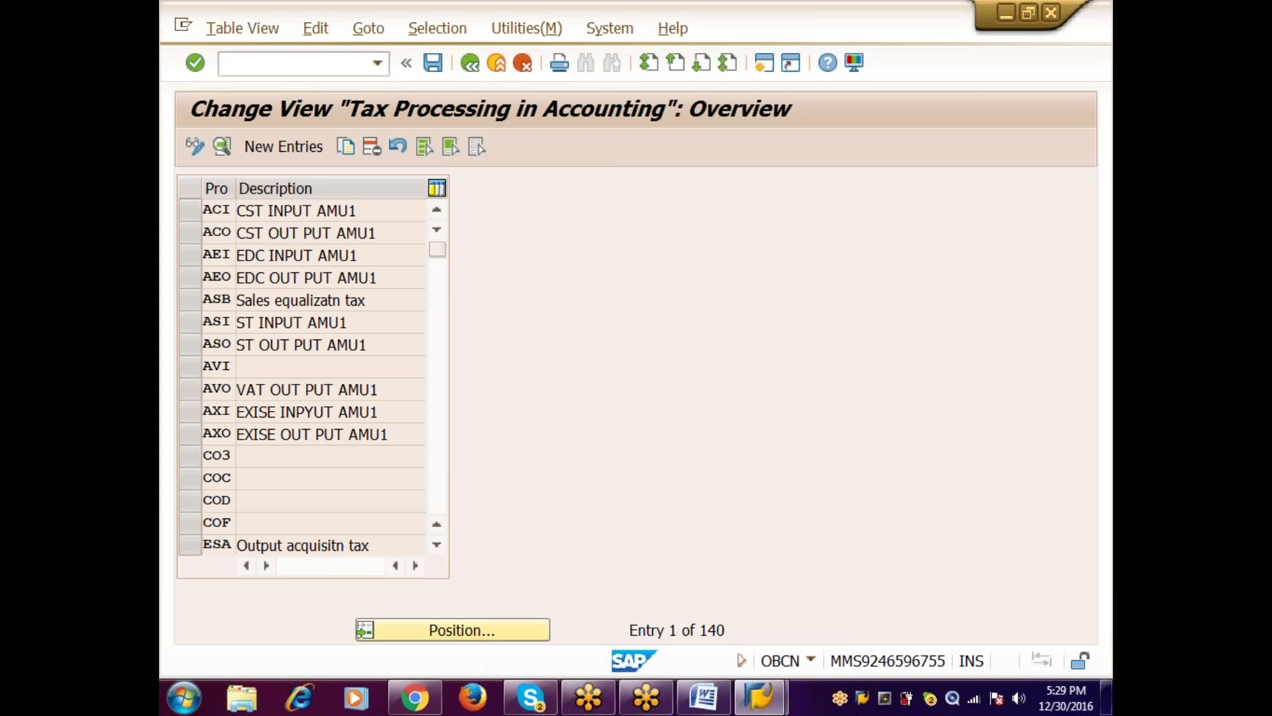
key("F3")
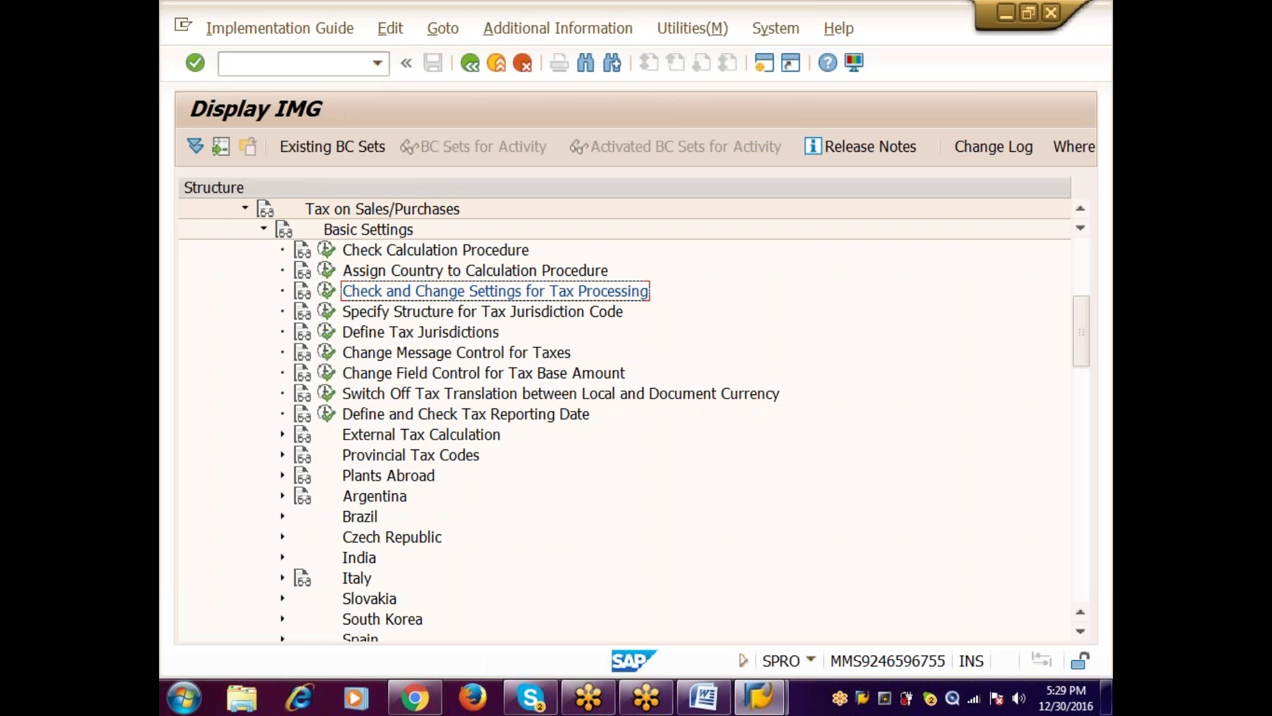
left_click(327, 290)
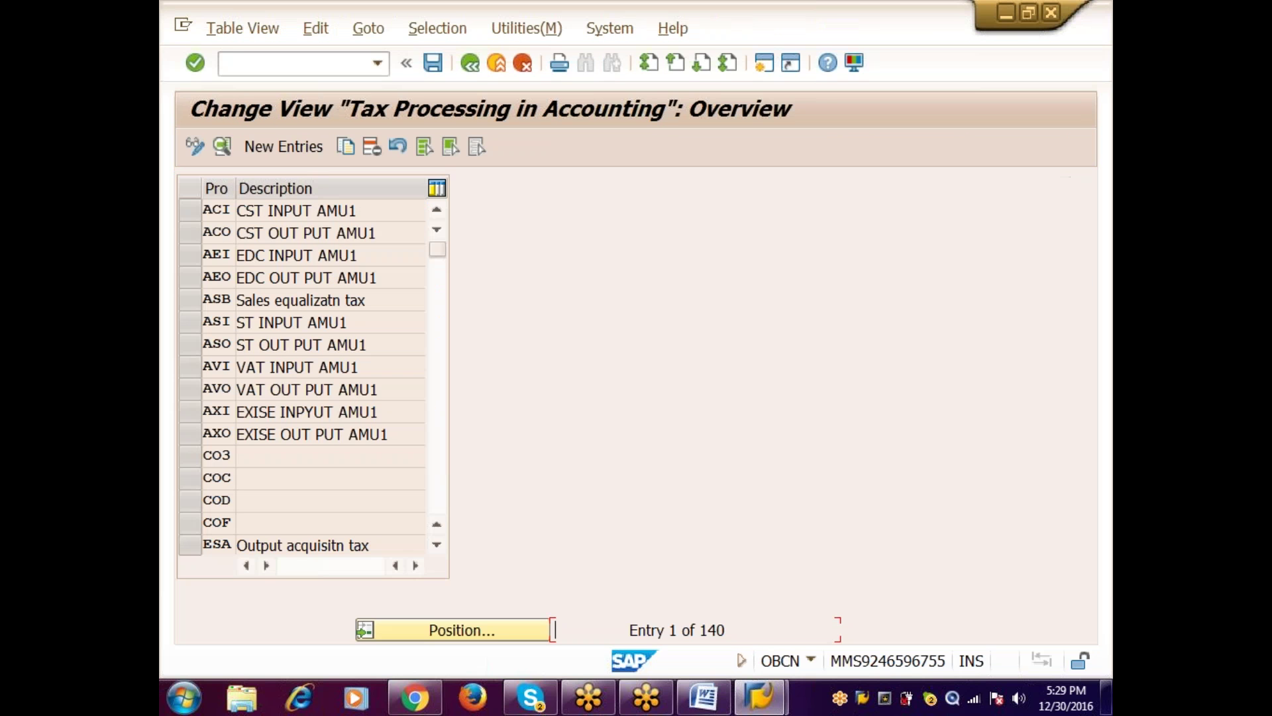
Step: Create a new tax processing entry with process key IVO and description VAT OUT TAX
type("IVO")
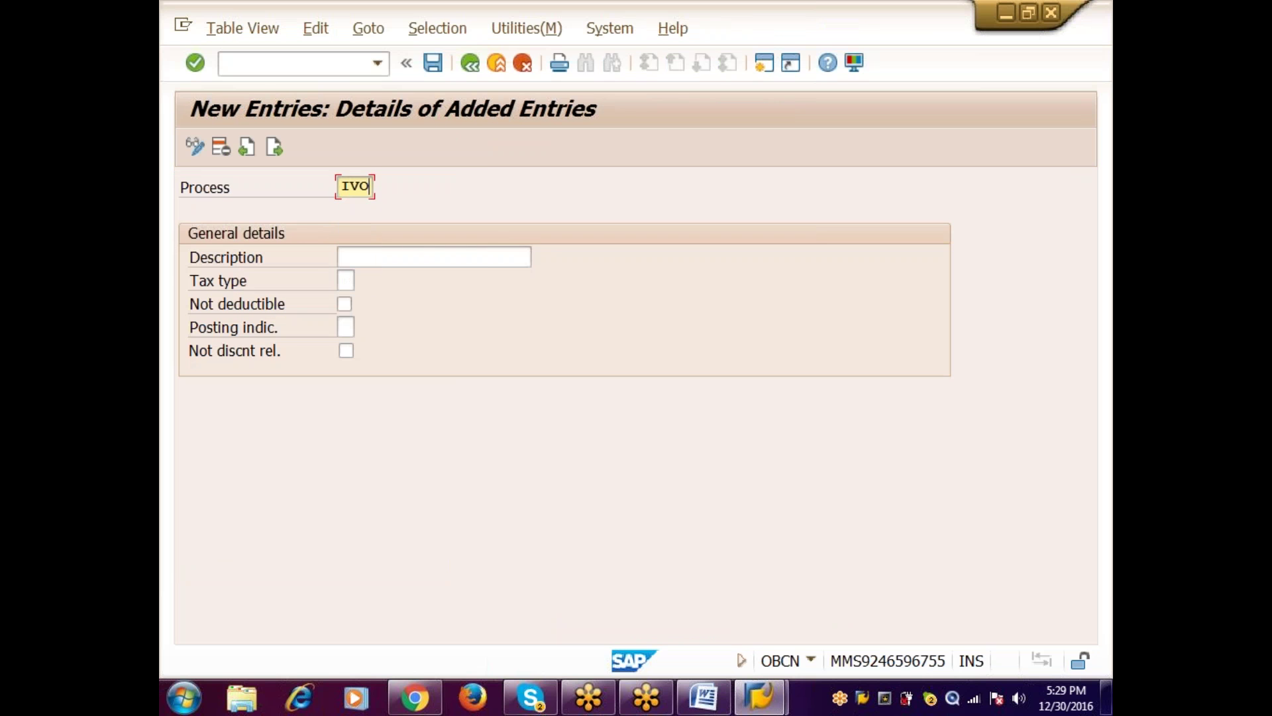
left_click(345, 257)
type("VAT OUT TAX")
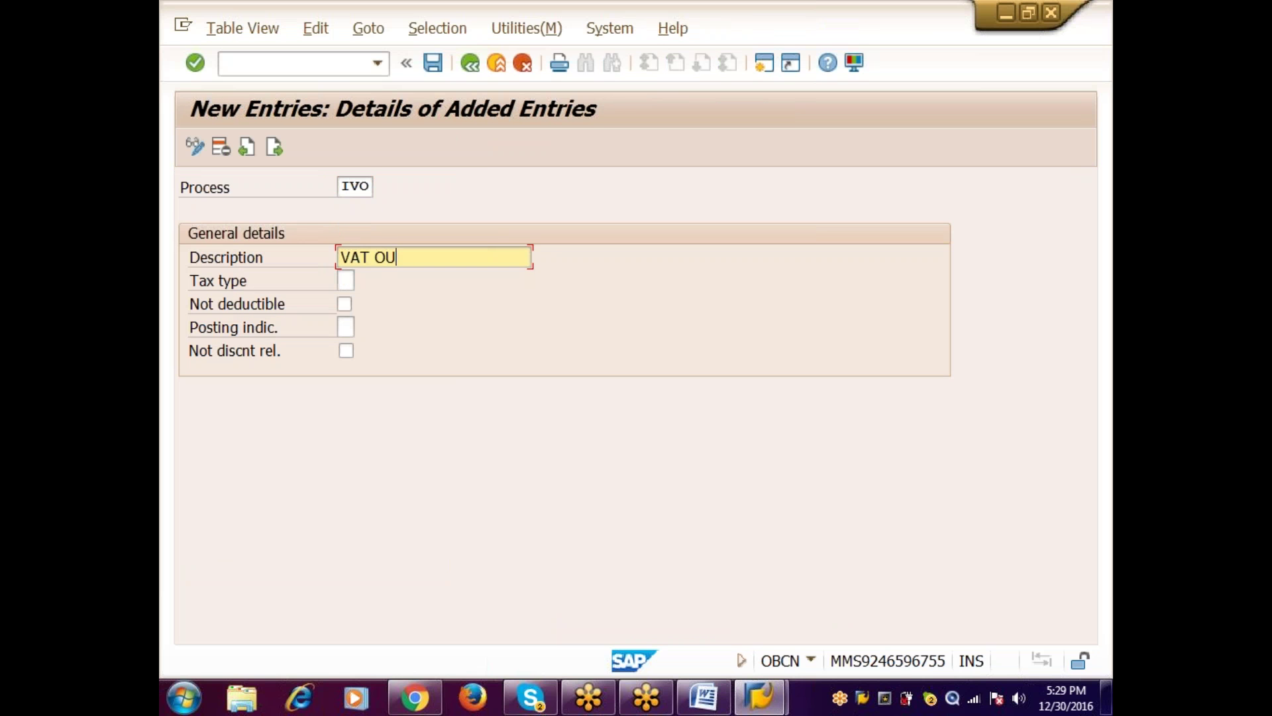
Step: Set tax type 1 and posting indicator 2 for the IVO entry and save it
left_click(345, 280)
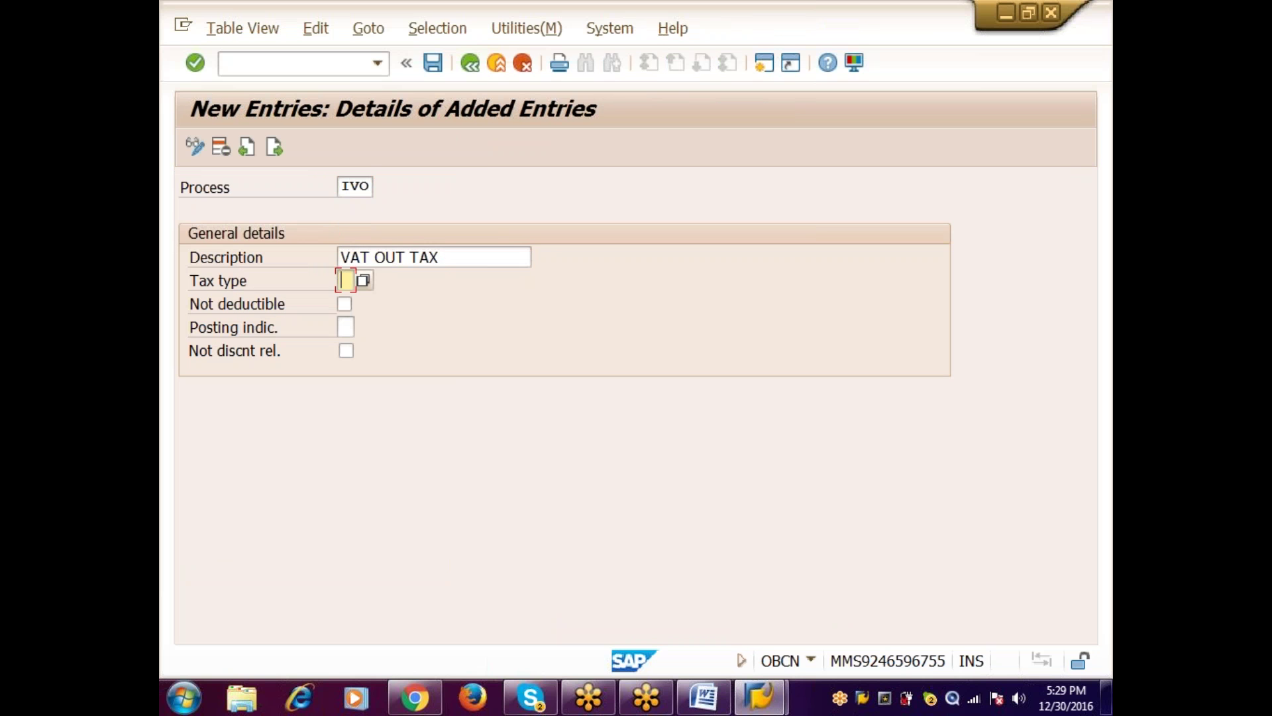
type("1")
key("Tab")
key("Tab")
type("2")
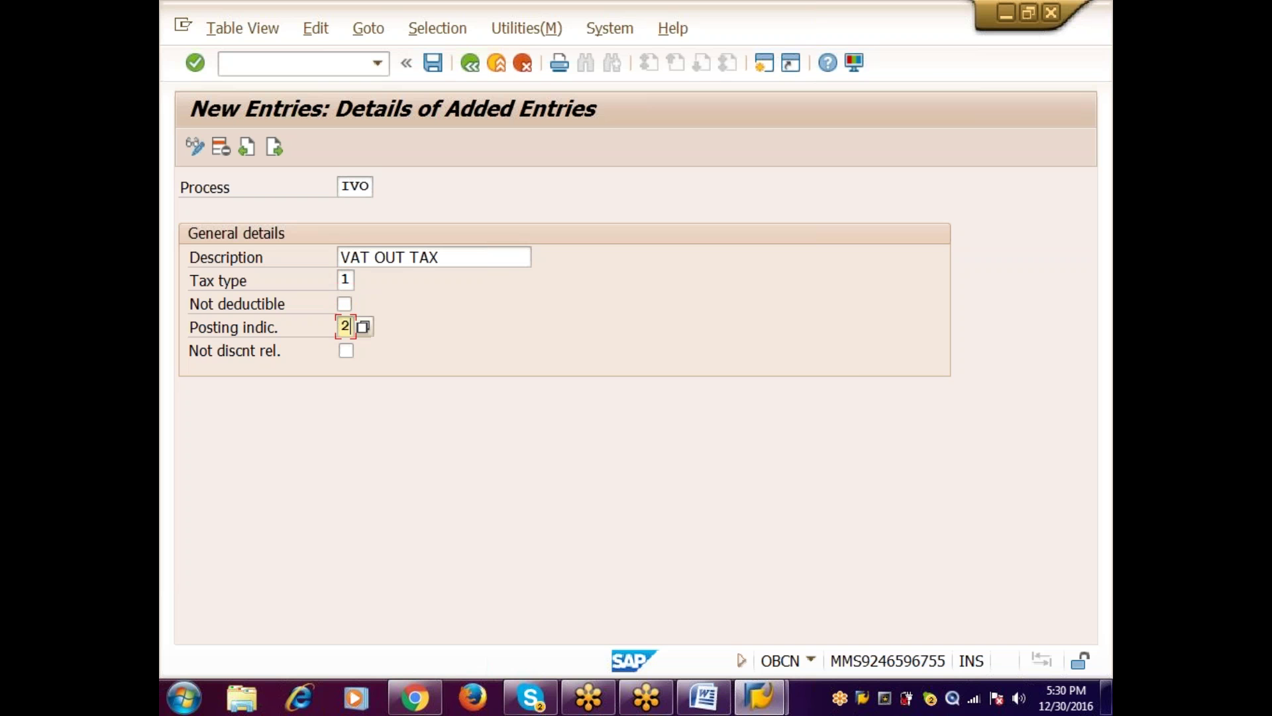
key("ctrl+s")
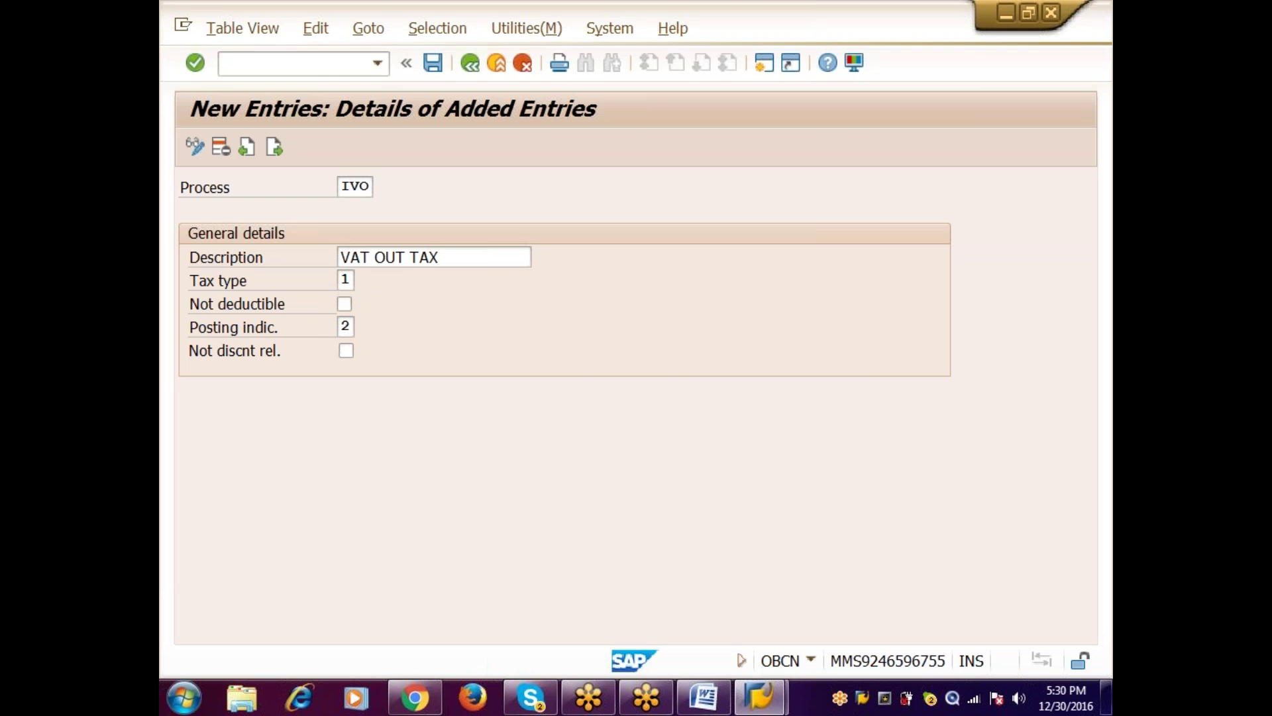
key("Return")
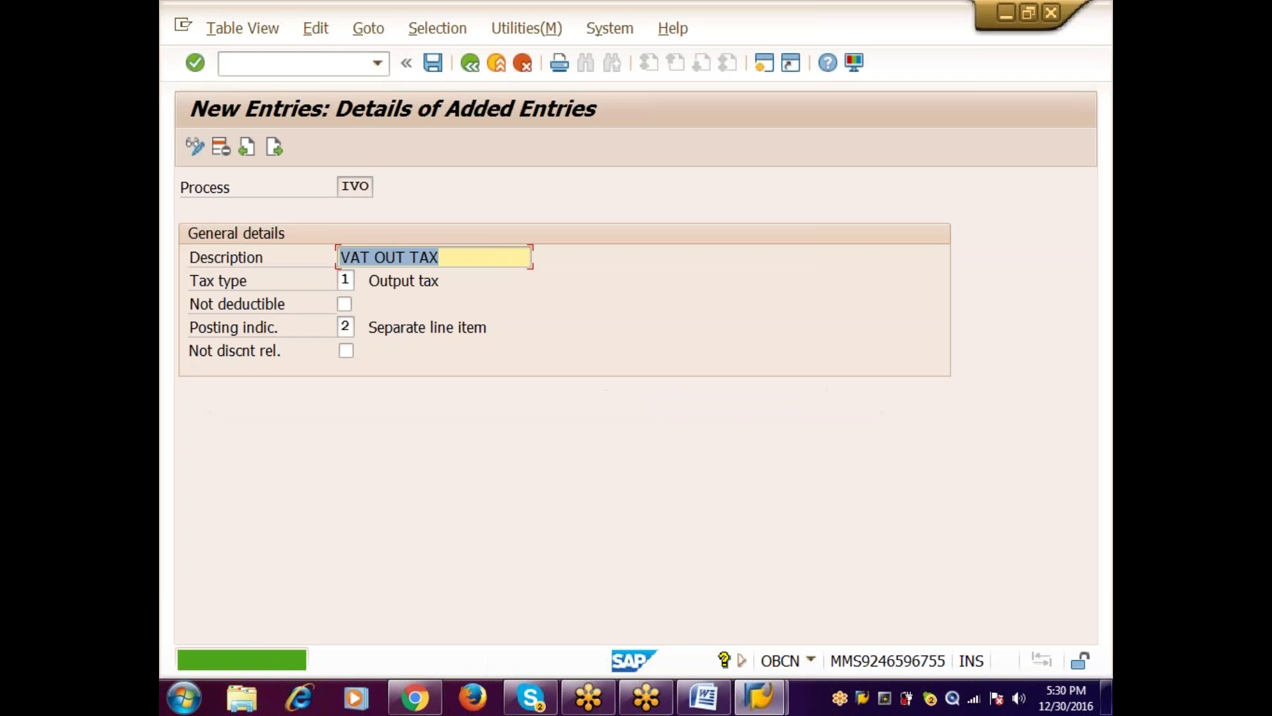
Step: Move on to a blank new entry and enter process key ICO with the description CST OUT PUT TAX
key("F8")
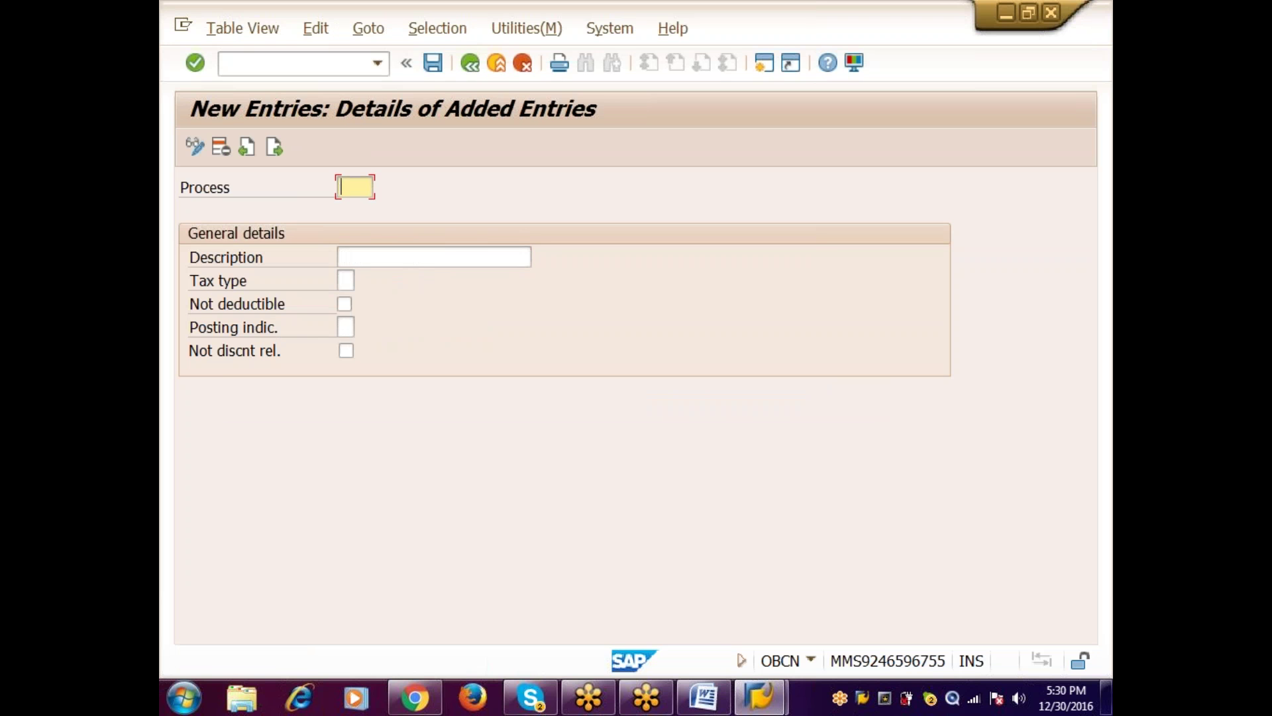
type("ICO")
key("Tab")
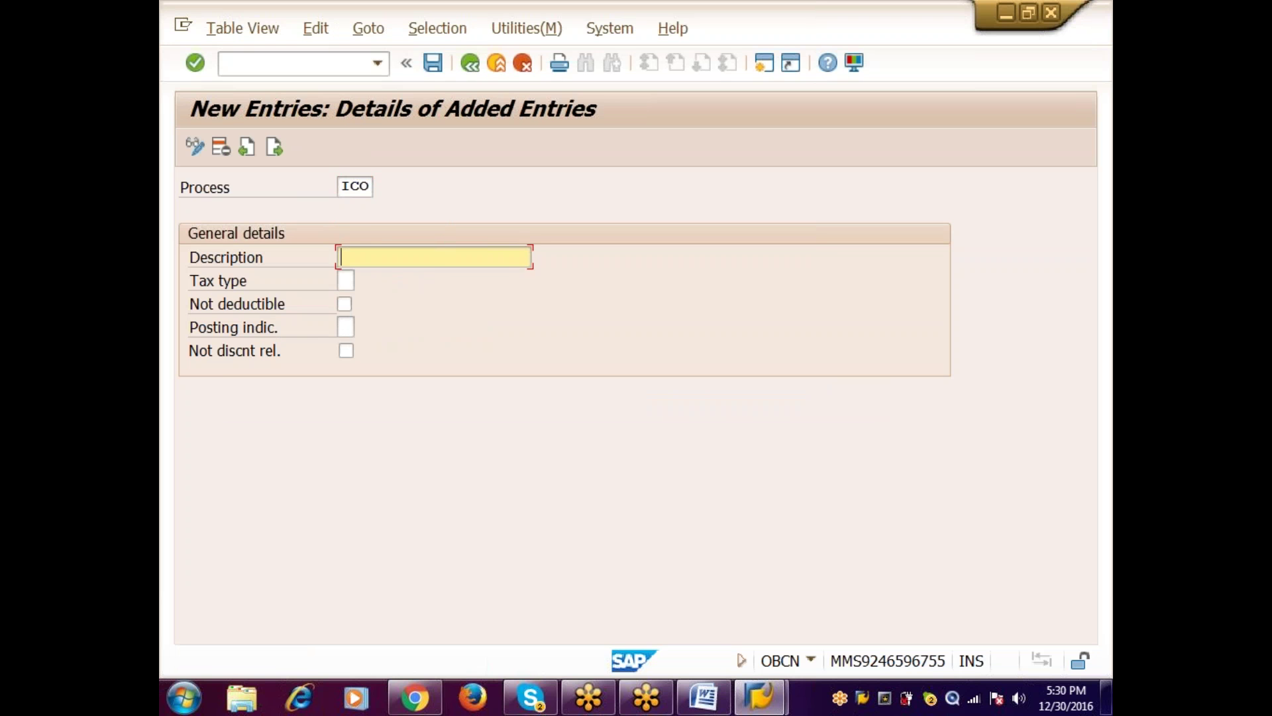
type("CS")
type("T OUT TPAUI")
key("BackSpace")
key("BackSpace")
key("BackSpace")
key("BackSpace")
key("BackSpace")
type("PUT TAX")
Step: Set tax type 1 and posting indicator 2 for the ICO entry and save it
key("Tab")
type("1")
left_click(345, 326)
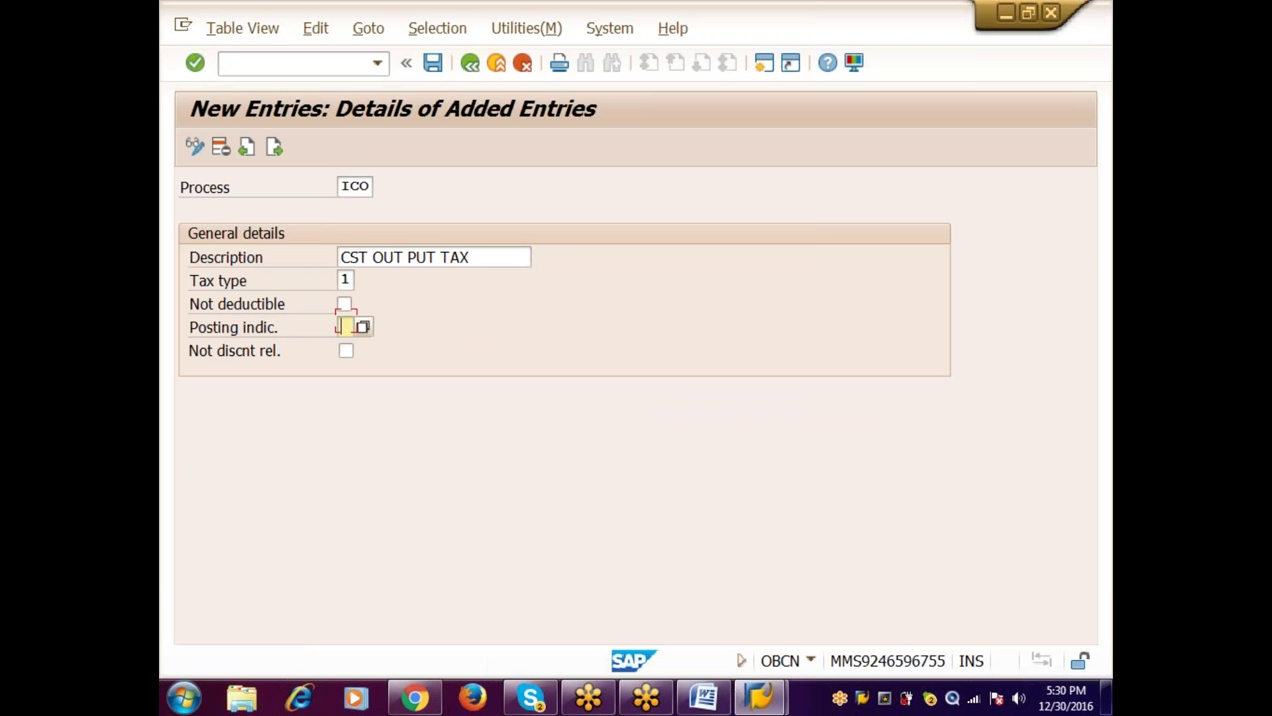
type("2")
key("Return")
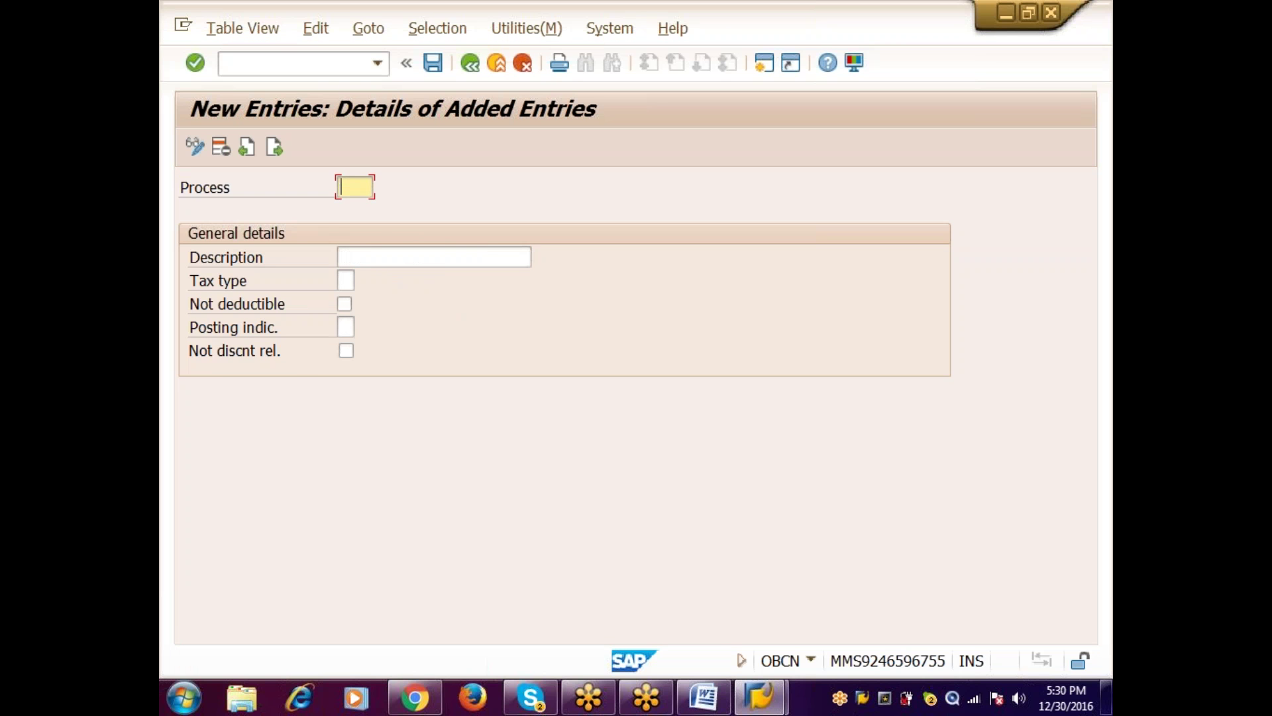
Step: Enter process key ISO with the description ST OUT PUT TAX in the next new entry
type("ISO")
key("Tab")
type("ST ")
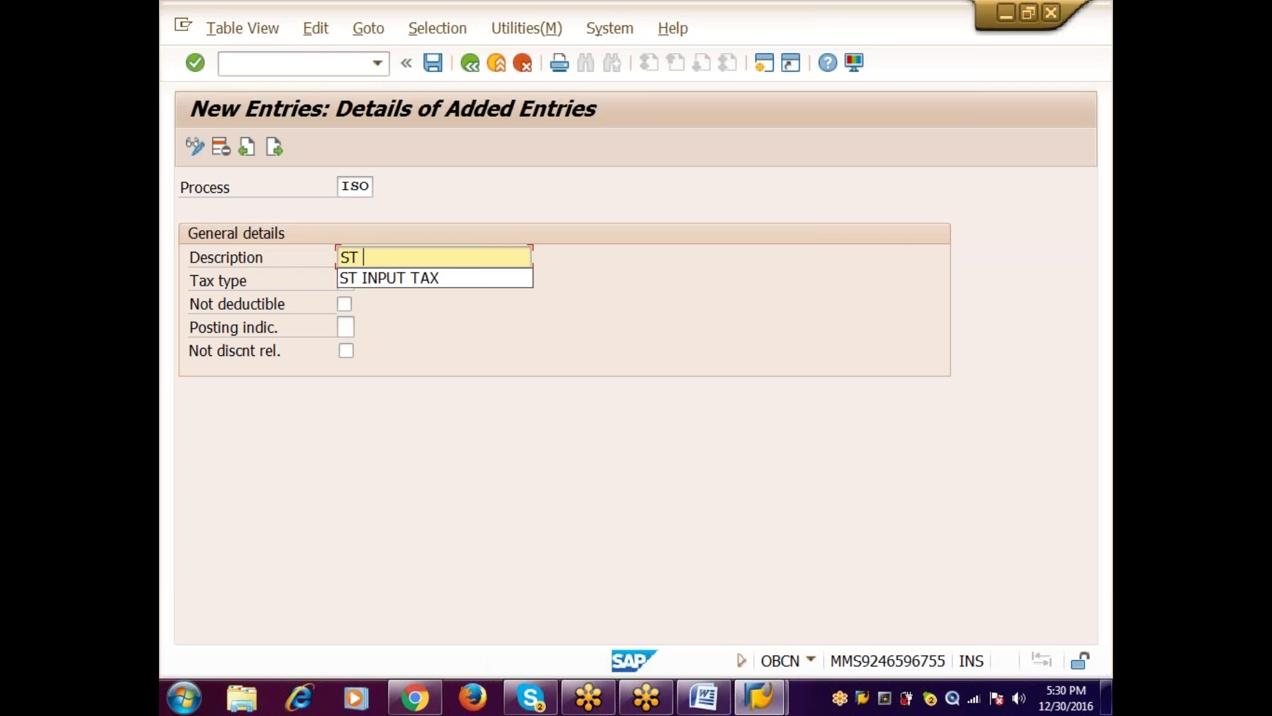
type("OUT PUT TAX")
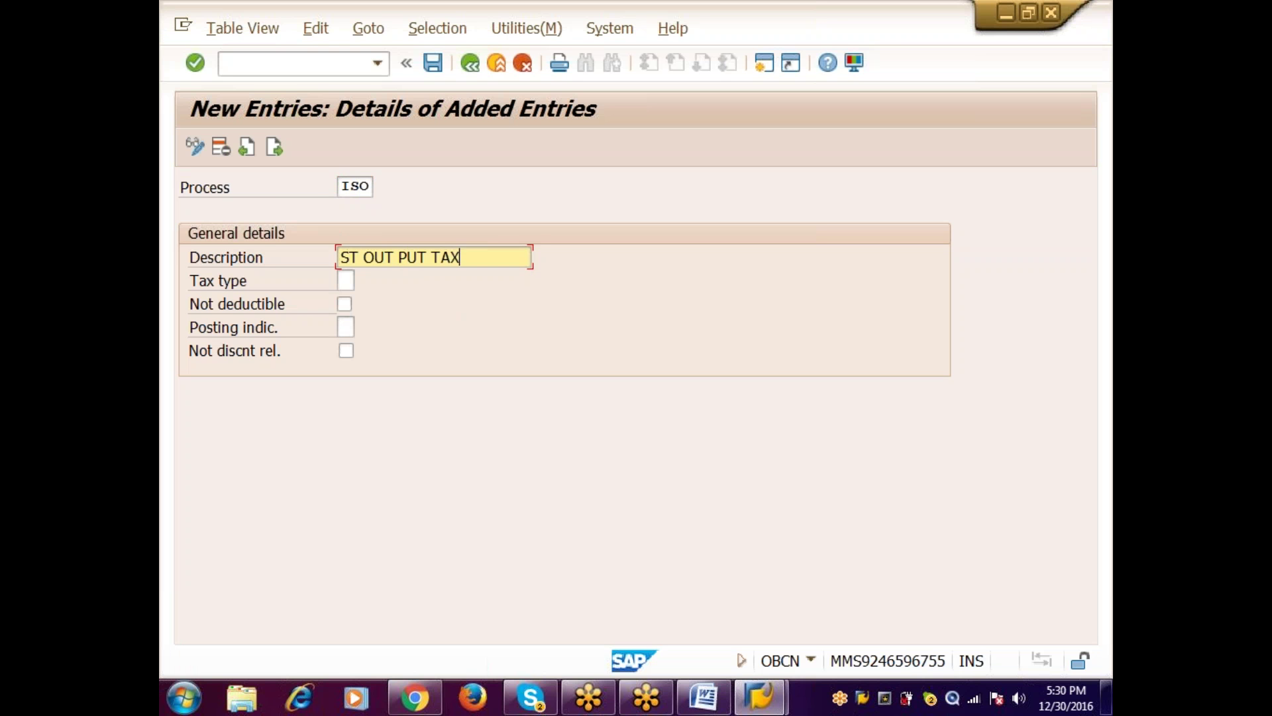
Step: Set tax type 1 and posting indicator 2 for the ISO entry and save it
key("Tab")
type("1")
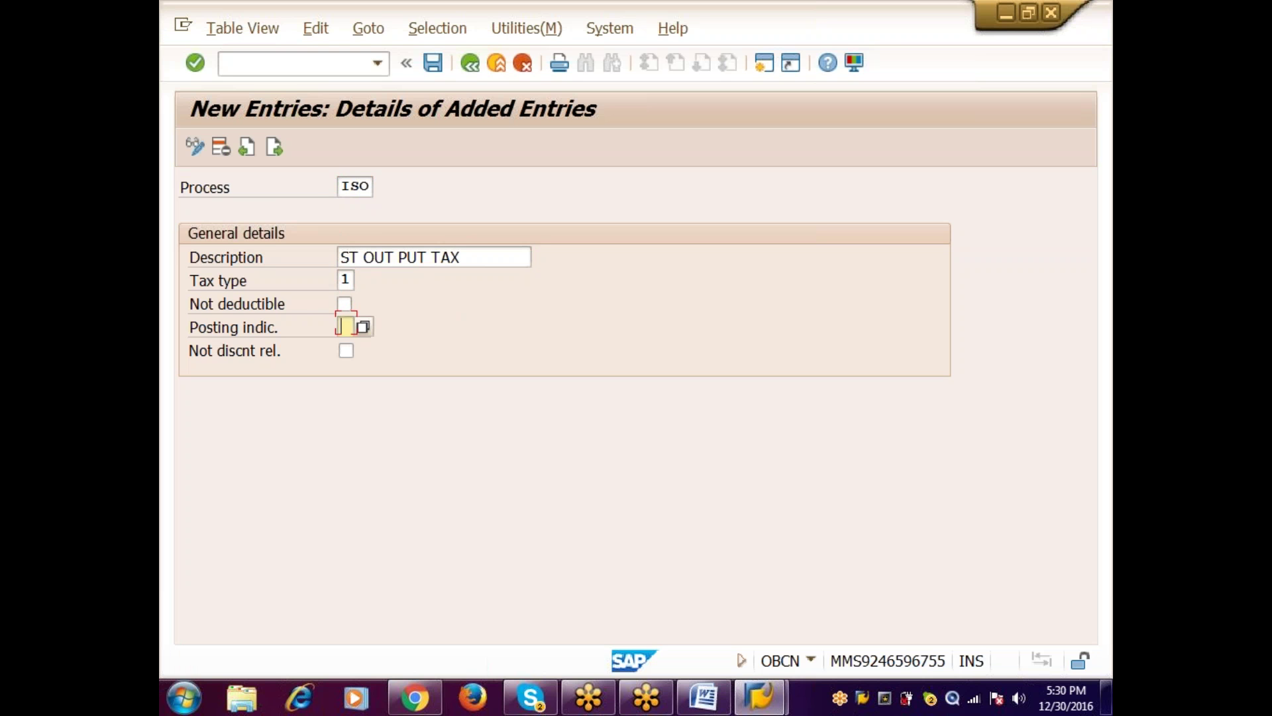
type("2")
key("Return")
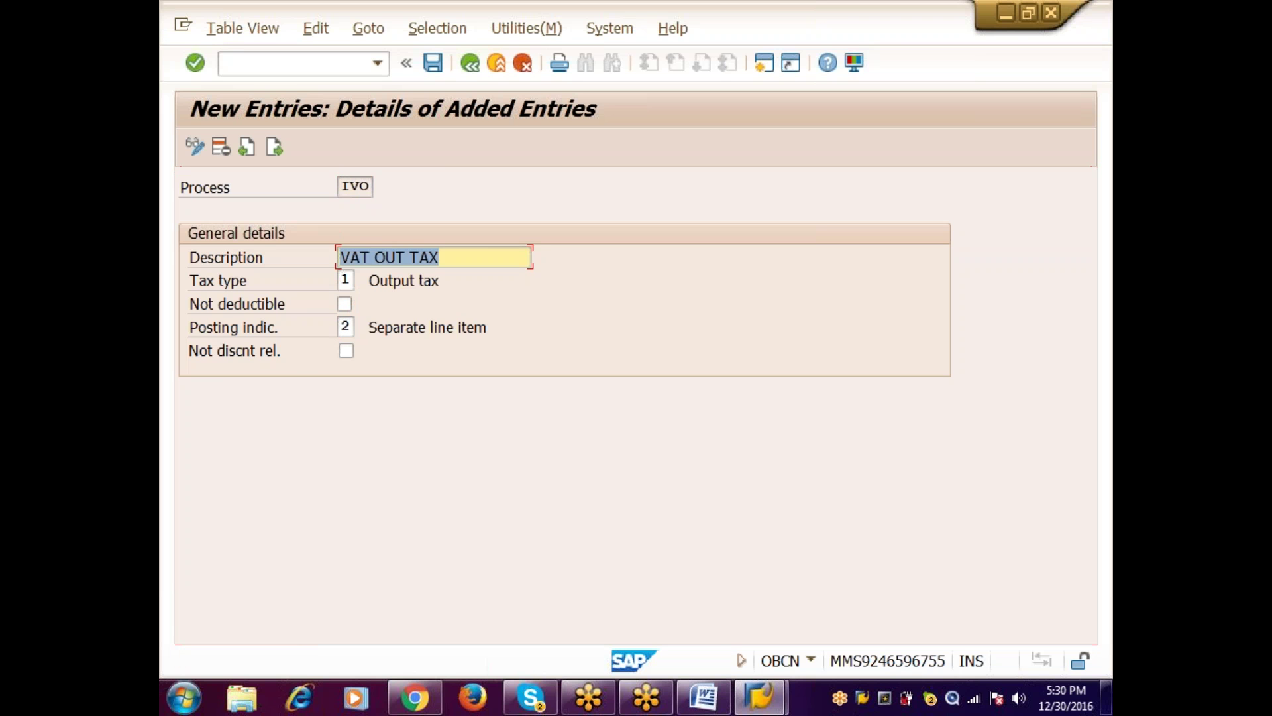
Step: Move on to a blank new entry and enter process key IXO with the description EXISE OU TPU TAX
key("F8")
type("IXO")
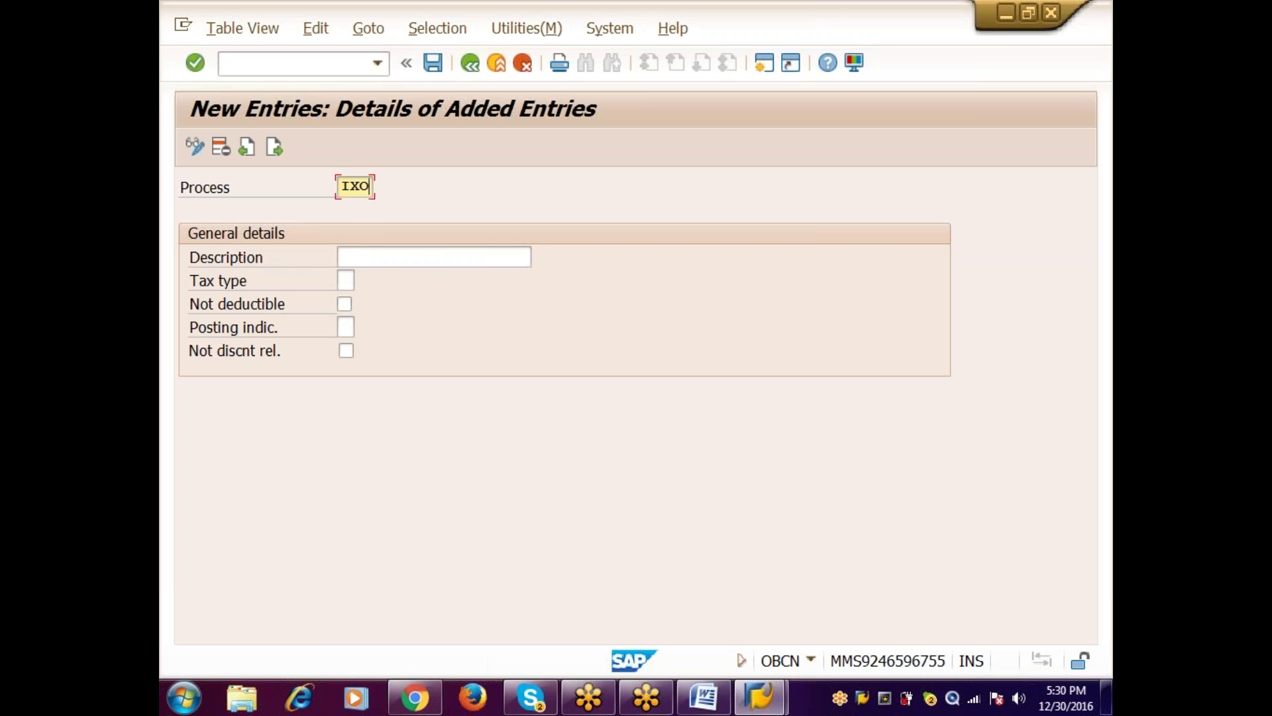
key("Tab")
type("EXI")
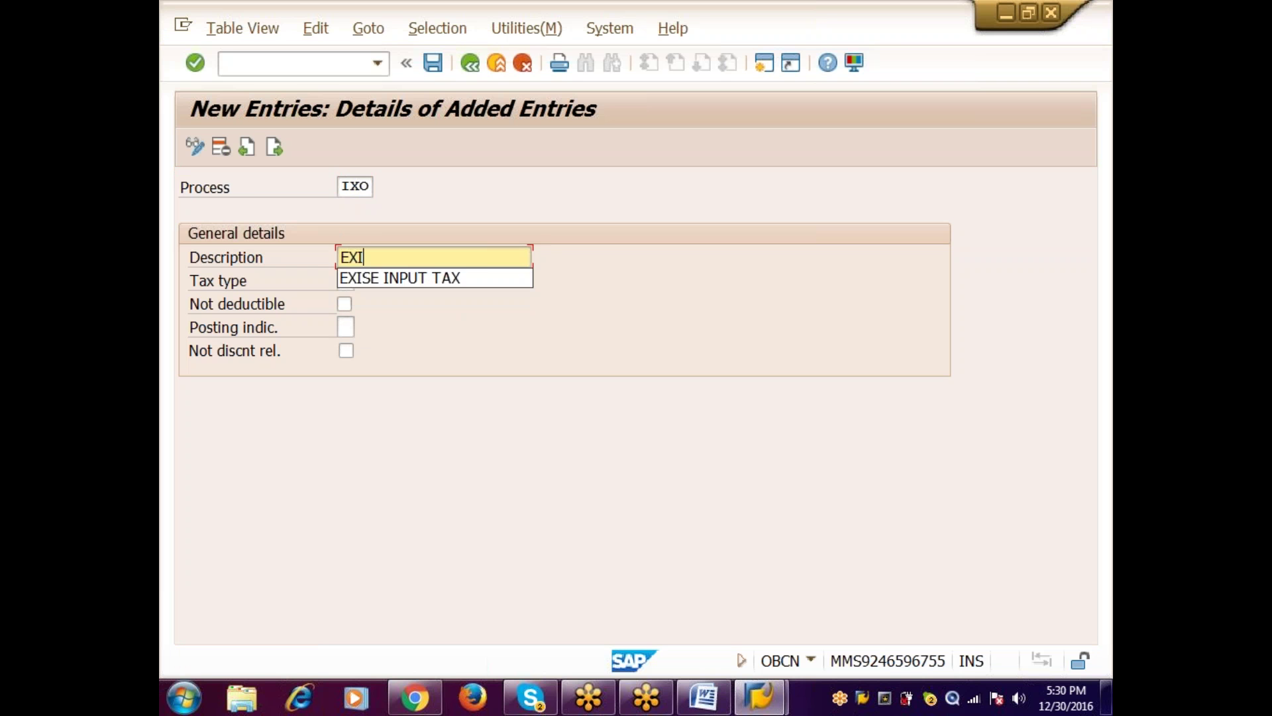
type("SE OU TPU TAT")
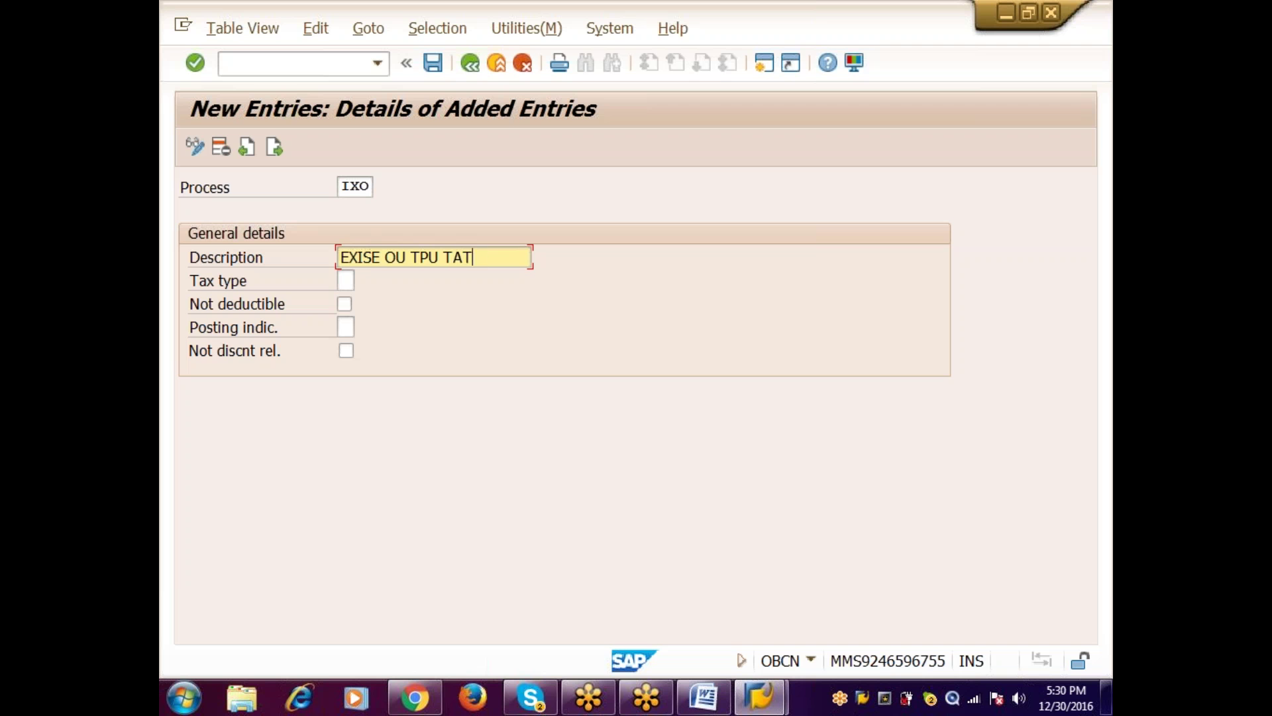
key("BackSpace")
type("X")
Step: Set tax type 1 and posting indicator 2 for the IXO entry and save it
key("Tab")
type("1")
key("Tab")
key("Tab")
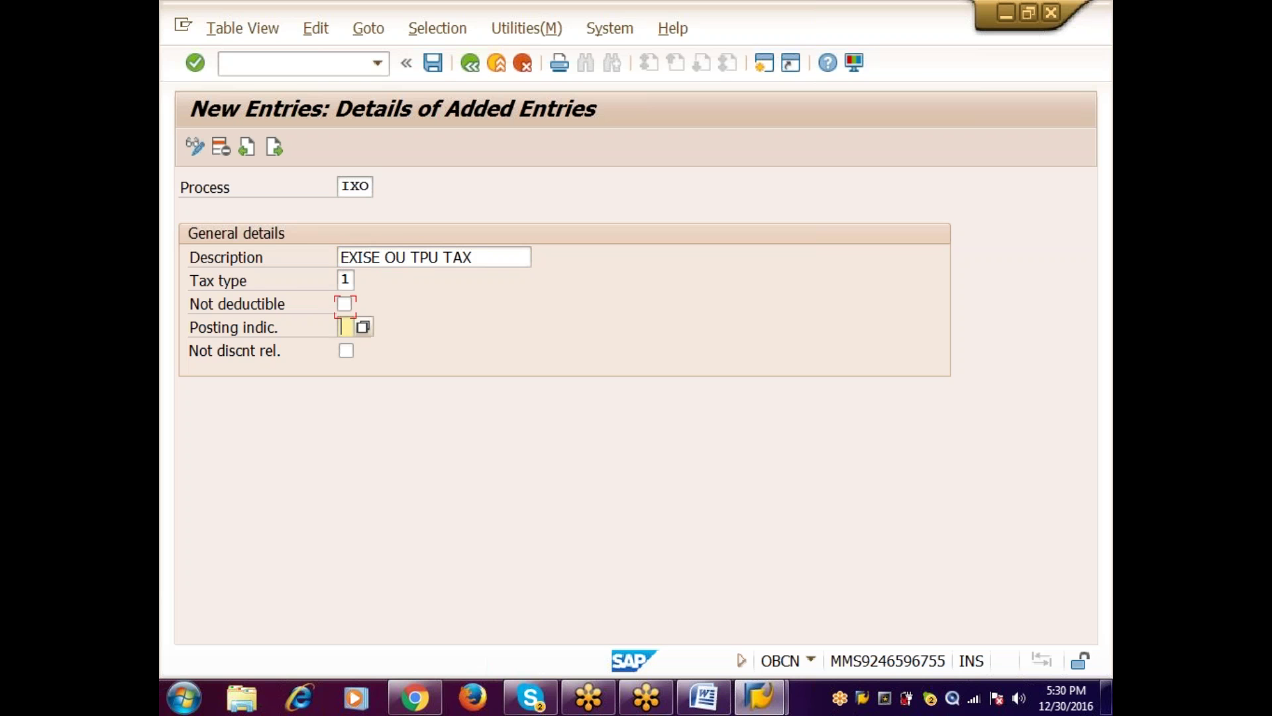
type("2")
key("Return")
key("ctrl+s")
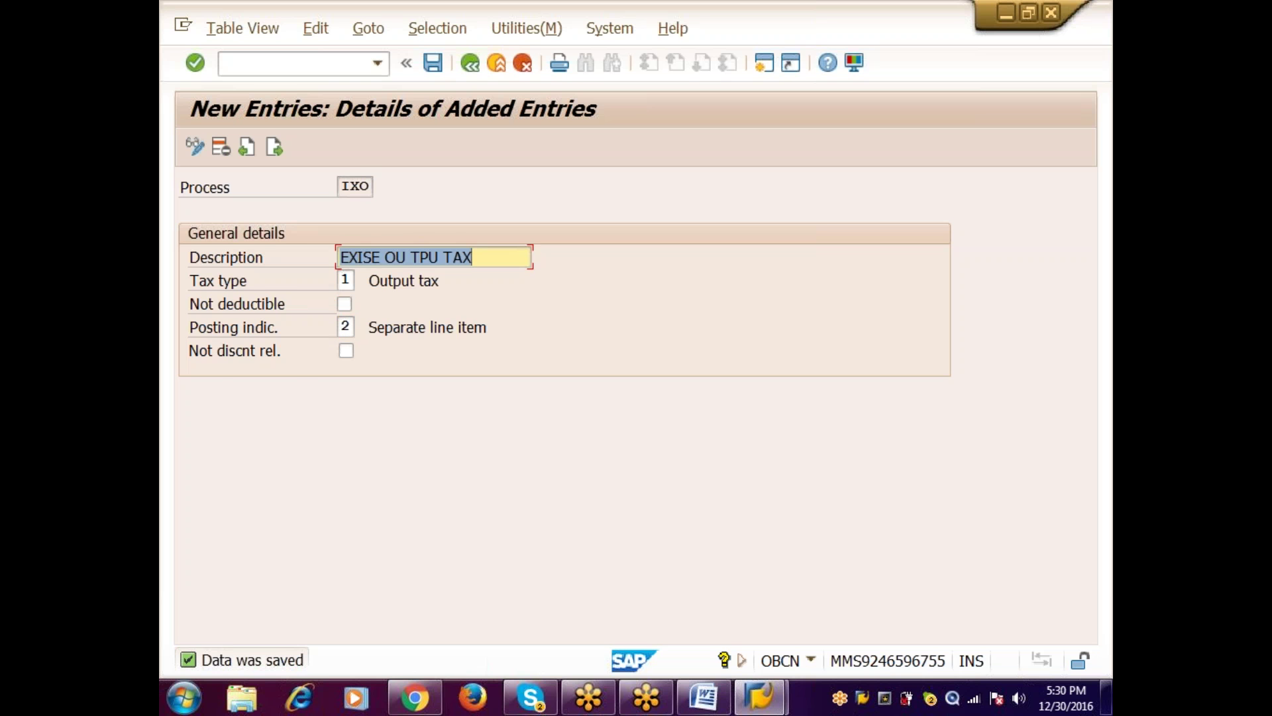
Step: Create the next new entry with process key IEO and description EDC OUT PUT TAX
type("IEO")
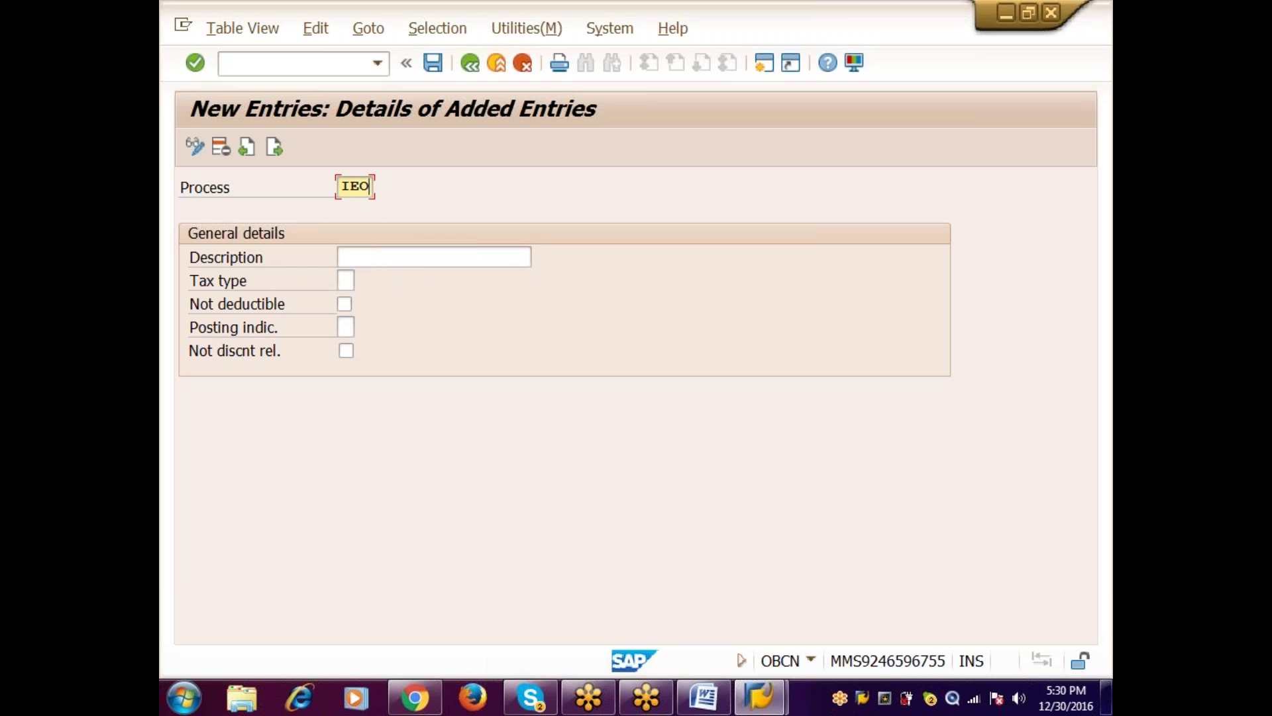
key("Tab")
type("EDC ")
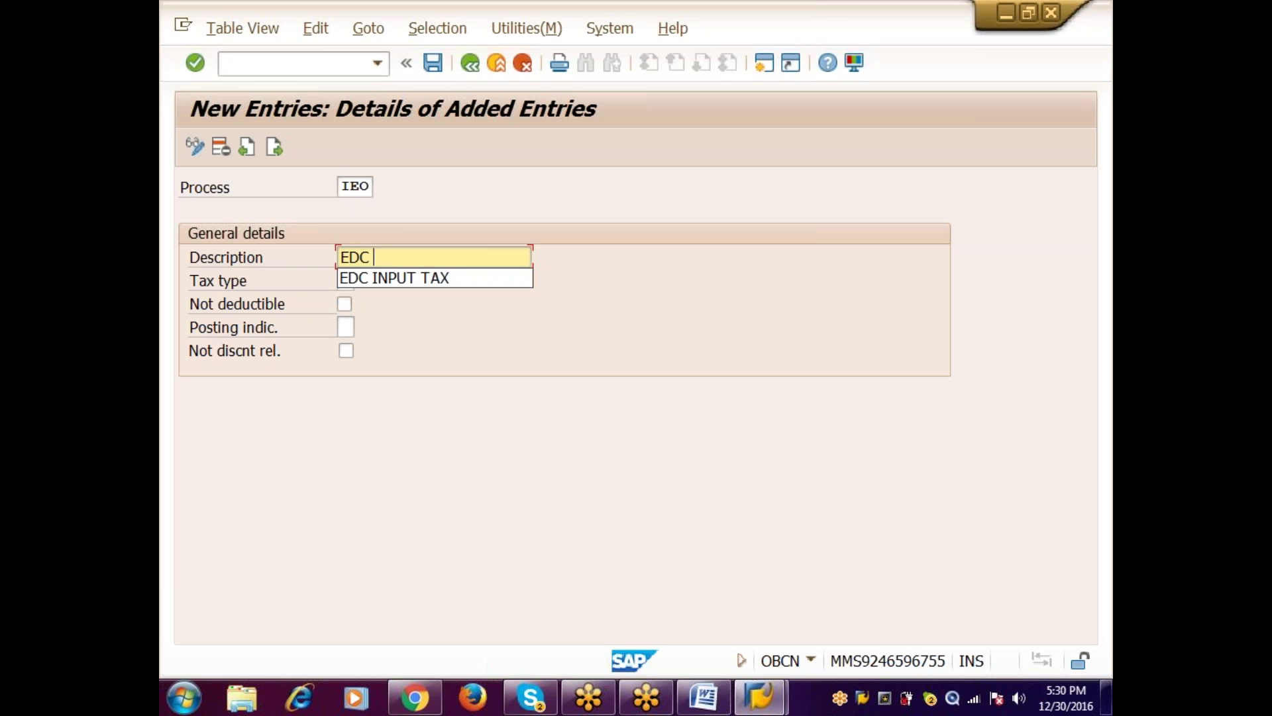
type("OUT ")
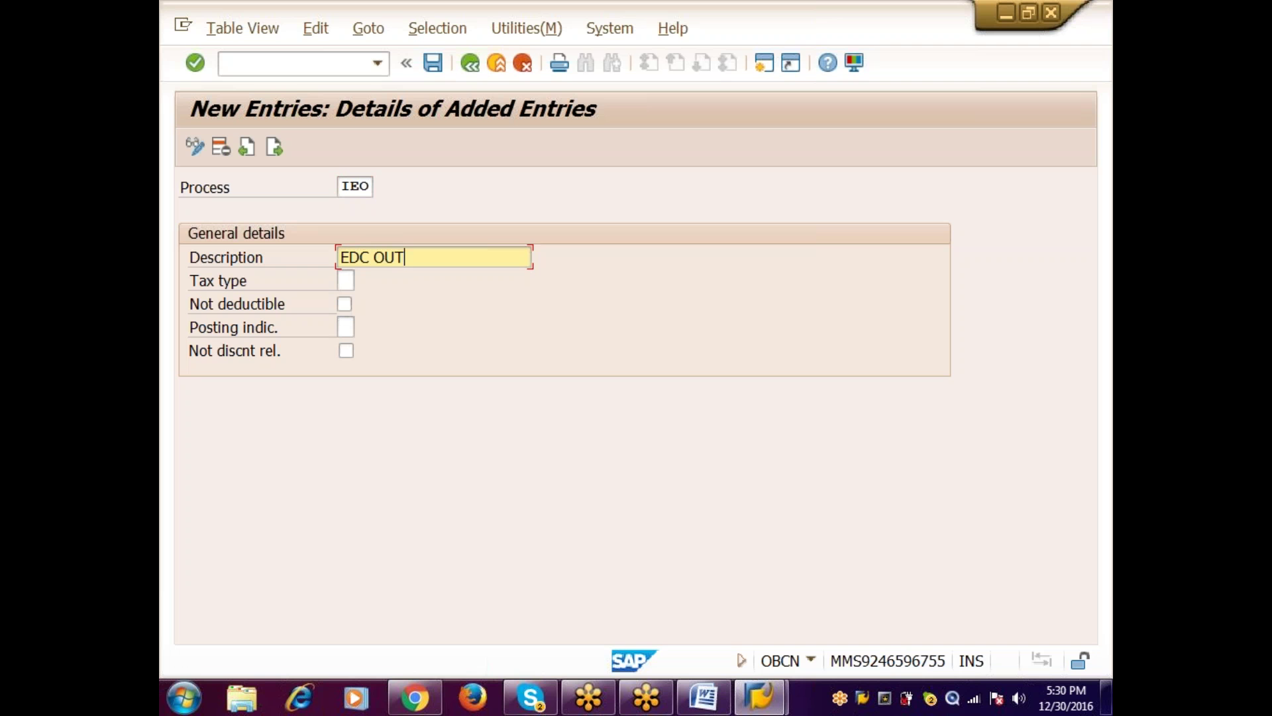
type("PUT TAX")
Step: Set tax type 1 and posting indicator 2 for the IEO entry, save it and return to the overview of added entries
key("Tab")
type("1")
key("Tab")
key("Tab")
type("2")
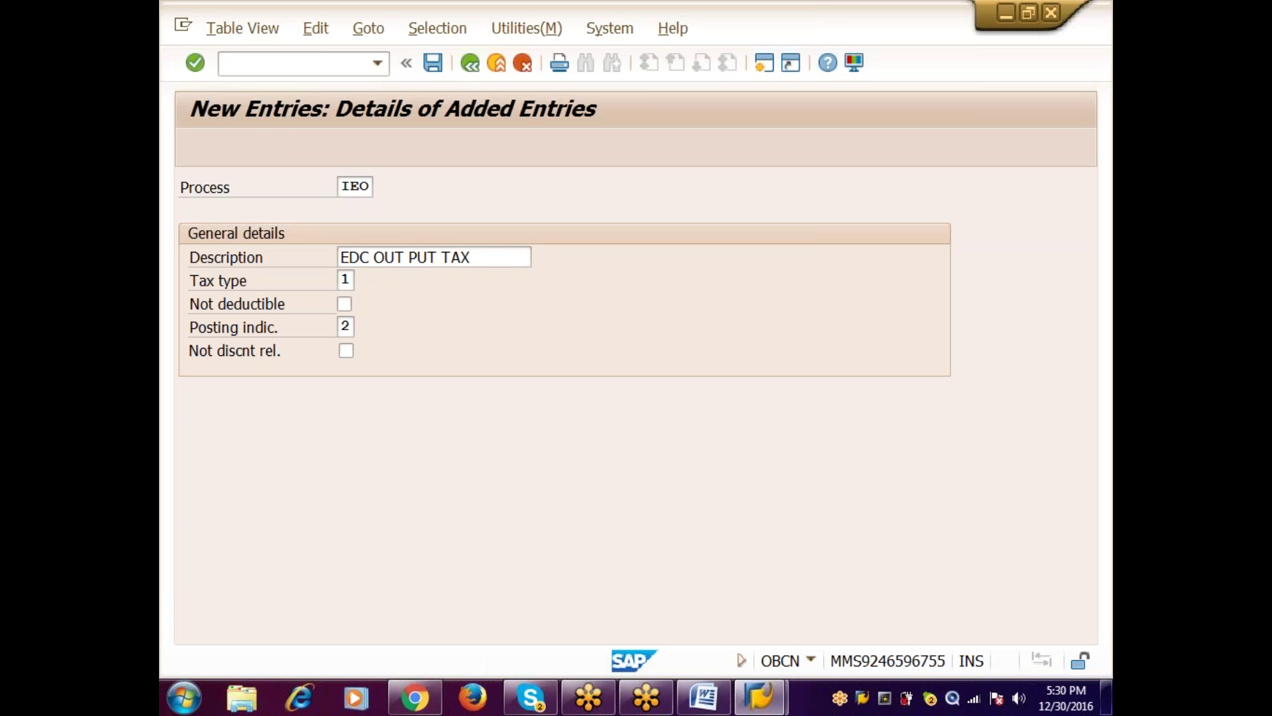
key("Return")
key("ctrl+s")
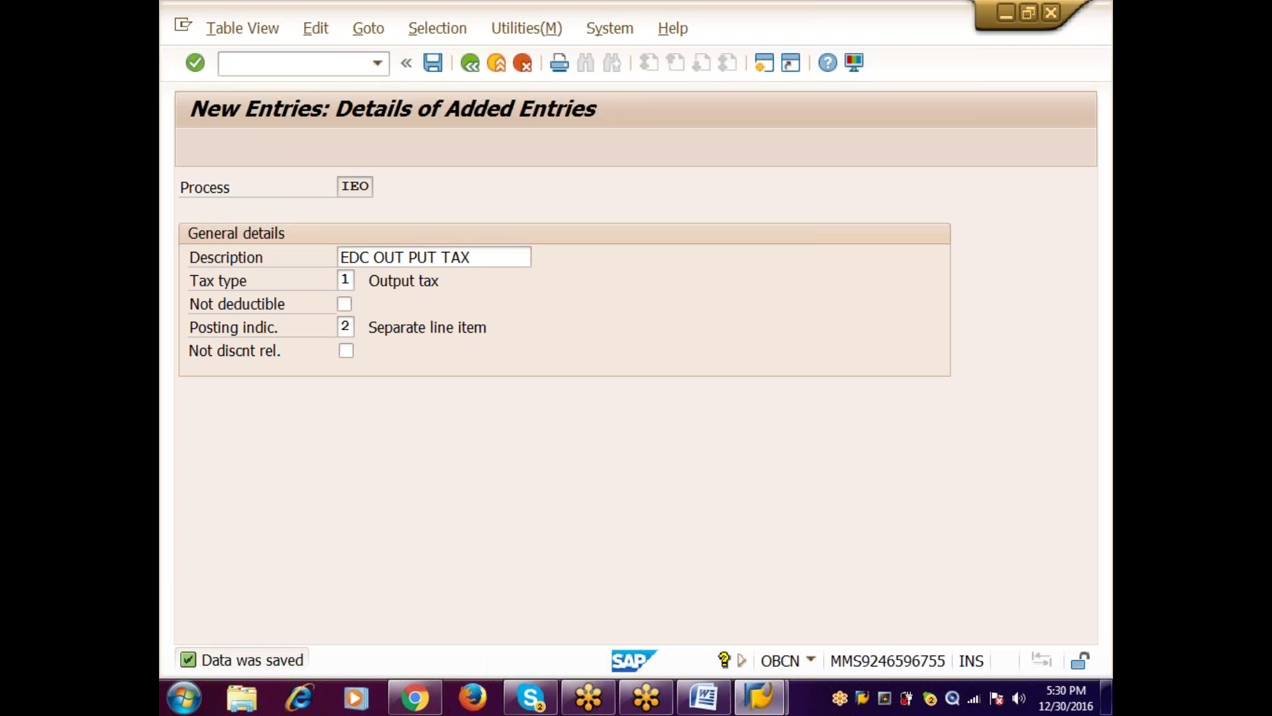
key("F3")
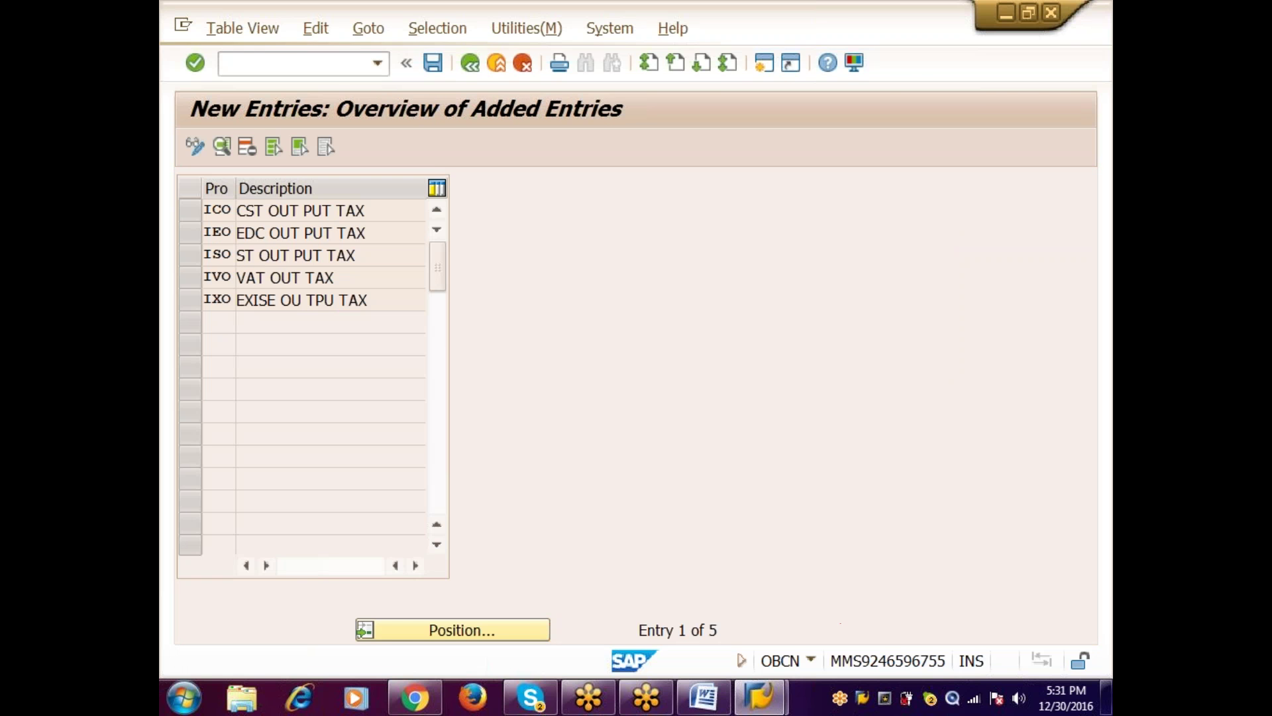
Step: Switch to the Word document and add the key IVO after ABVO in the VAT row
key("alt+Tab")
key("Up")
key("Up")
key("Up")
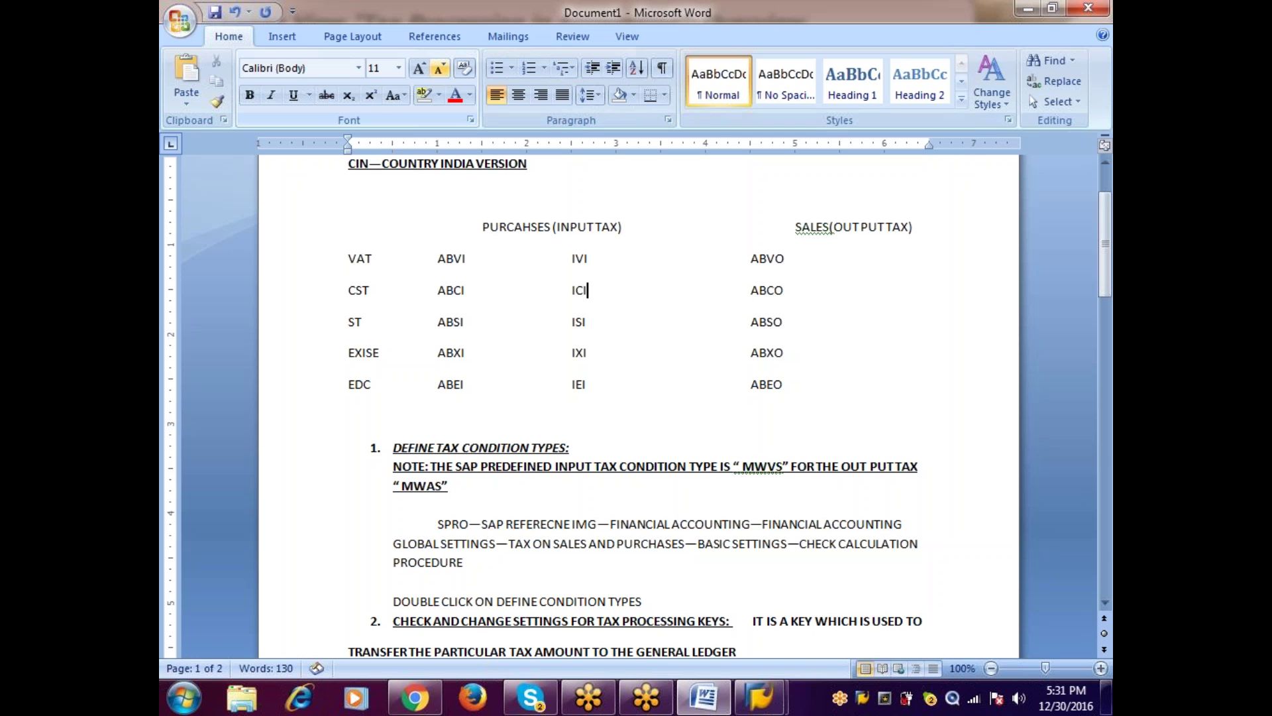
key("Right")
key("Right")
key("Right")
key("Right")
key("Right")
key("Right")
key("Right")
key("Right")
key("Tab")
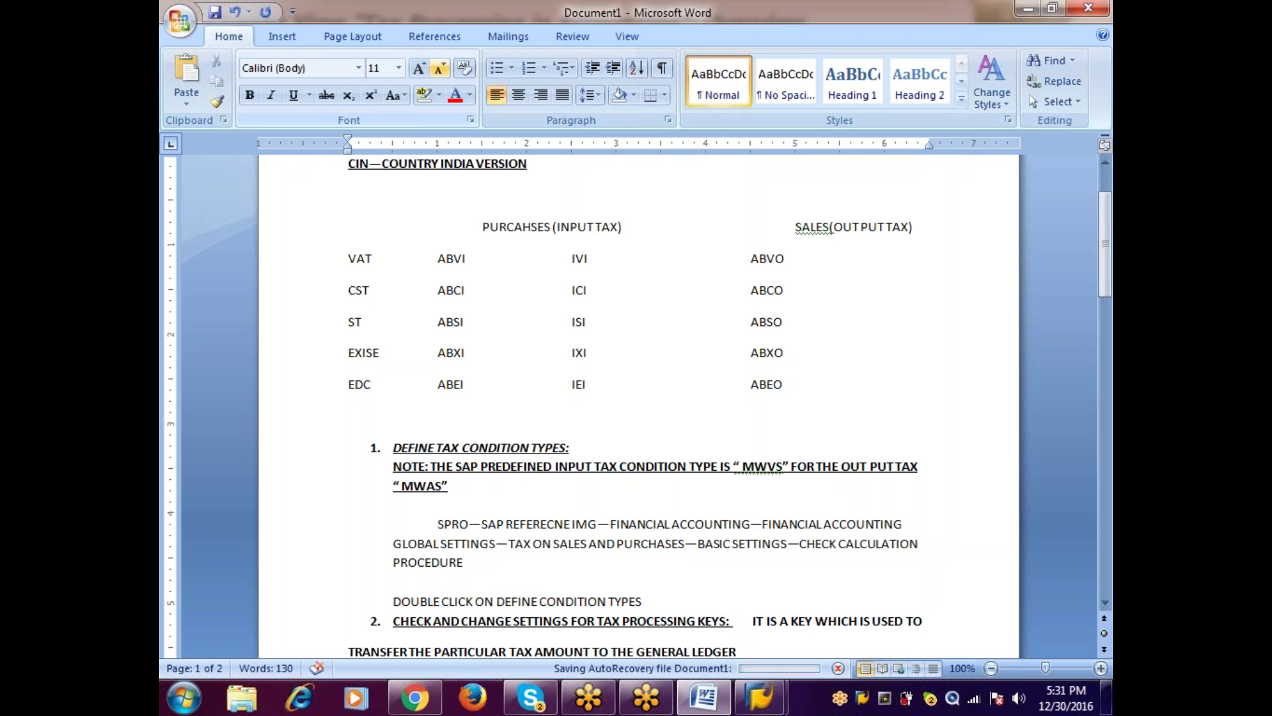
type("IVO")
Step: Add the output keys ICO, ISO, IXO and IEO to the CST, ST, EXISE and EDC rows under sales
key("Down")
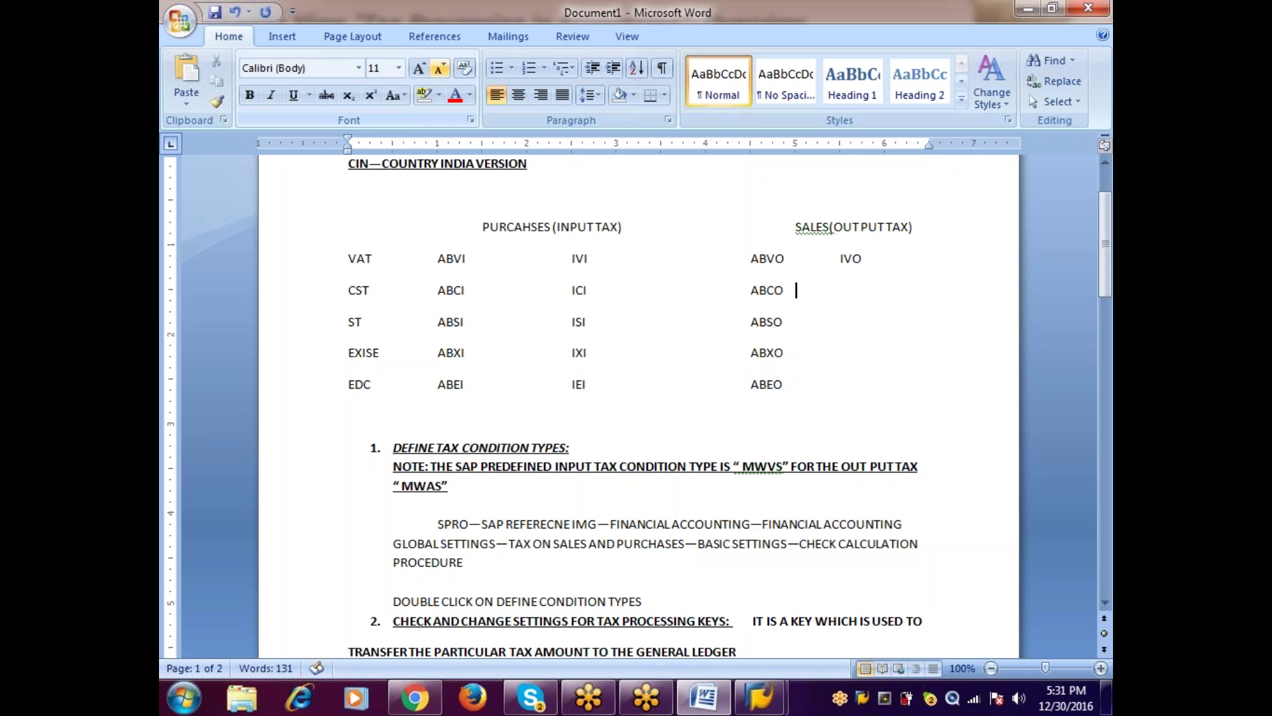
key("Tab")
type("ICO")
key("Down")
key("Tab")
type("ISO")
key("Down")
key("Tab")
type("IXO")
key("Down")
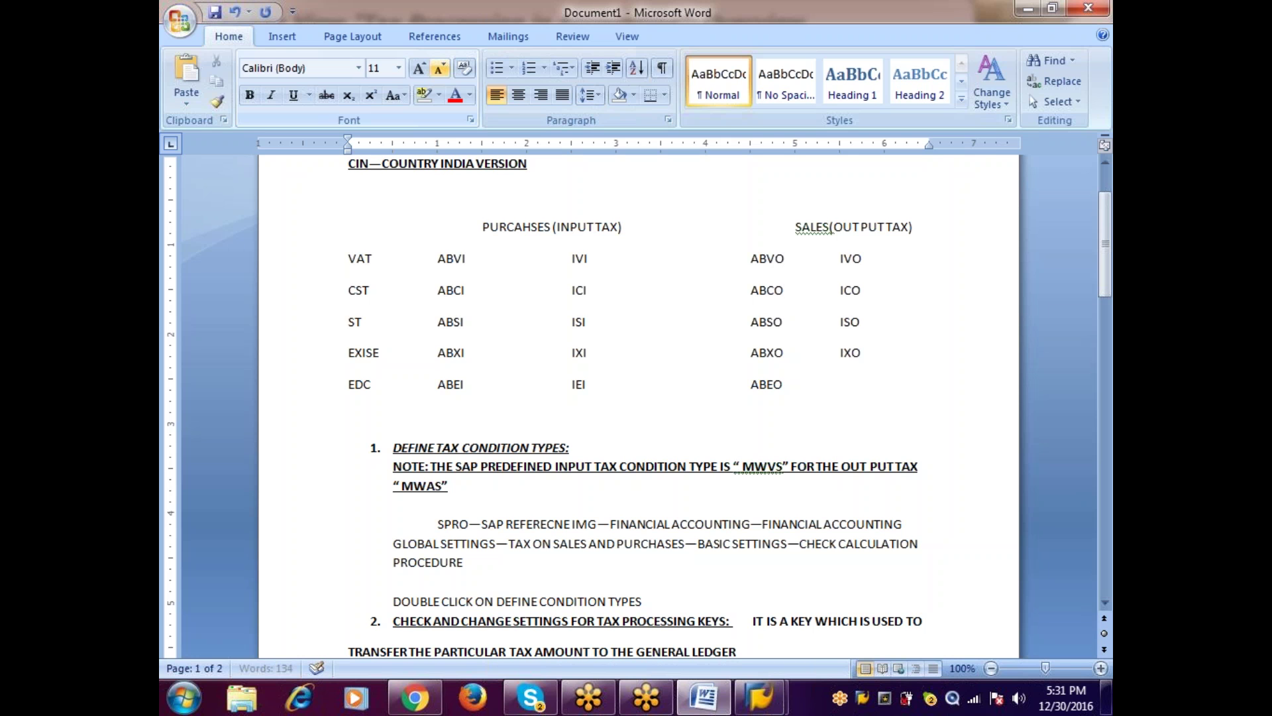
key("Tab")
type("IEO")
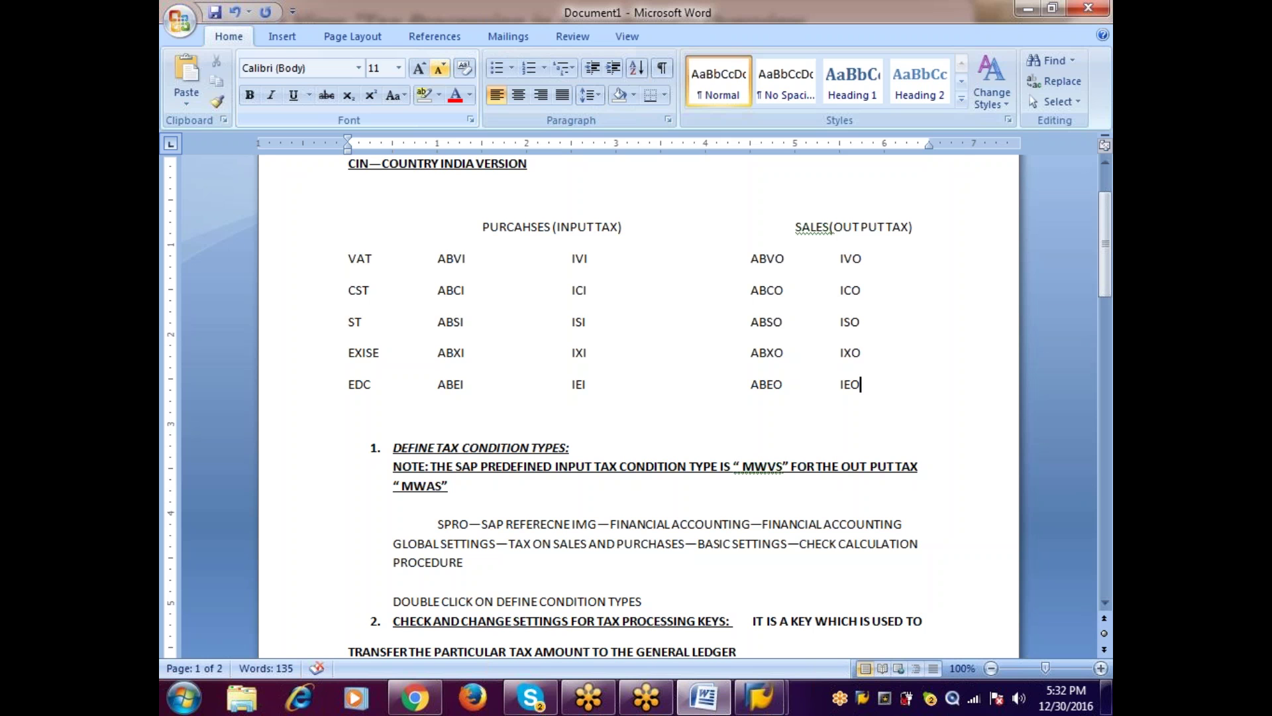
Step: Switch back to SAP and leave the tax processing entries for the IMG structure
key("alt+Tab")
key("F3")
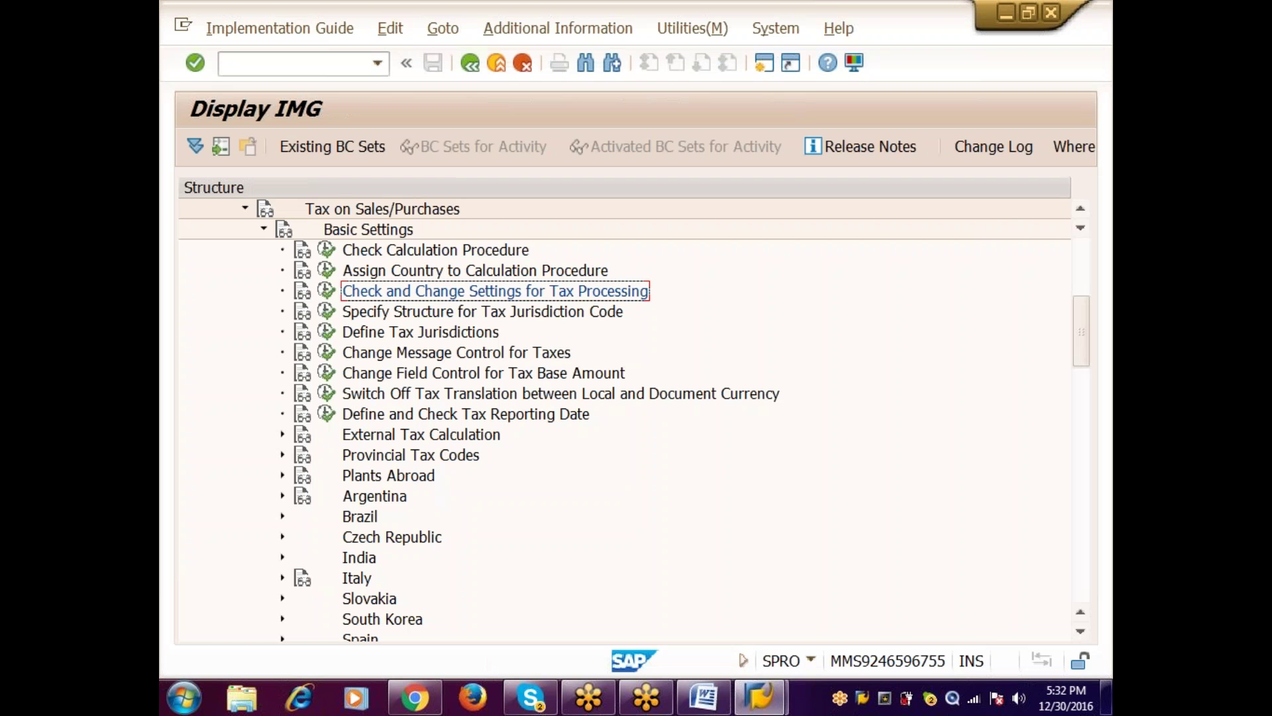
Step: Open the Check Calculation Procedure activities, select Define Procedures, and switch to the Word document
left_click(326, 250)
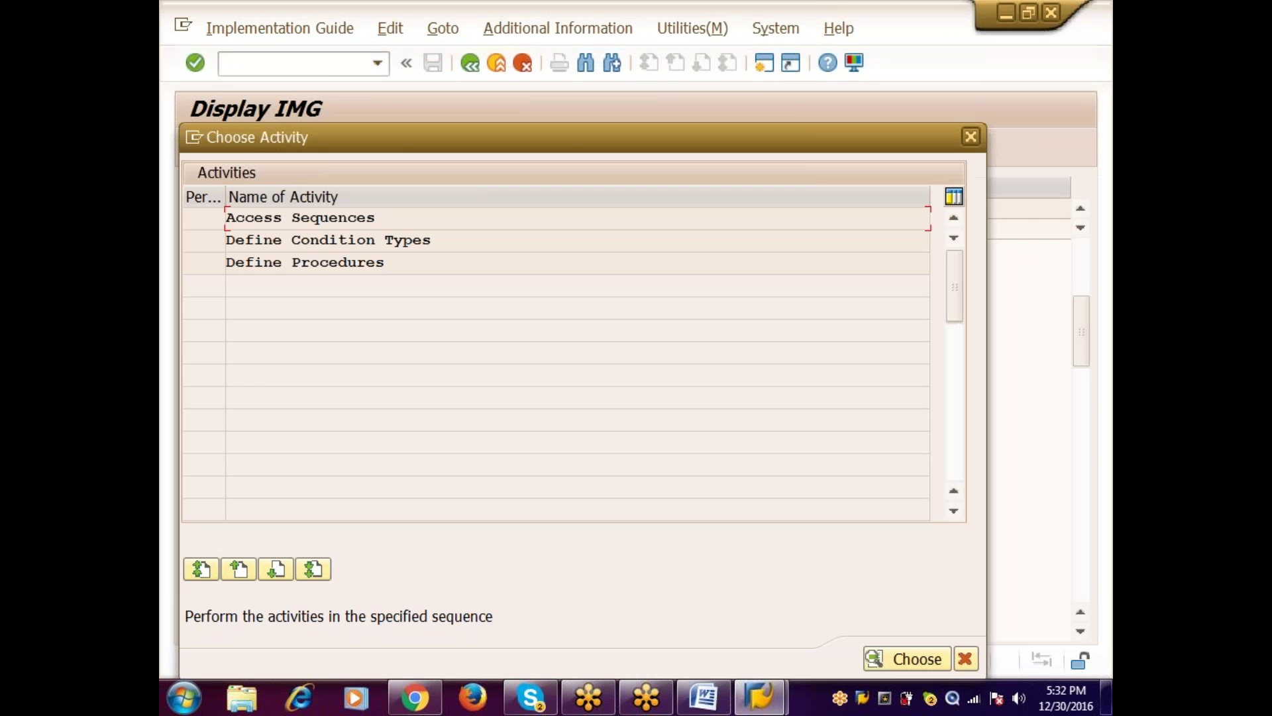
left_click(305, 263)
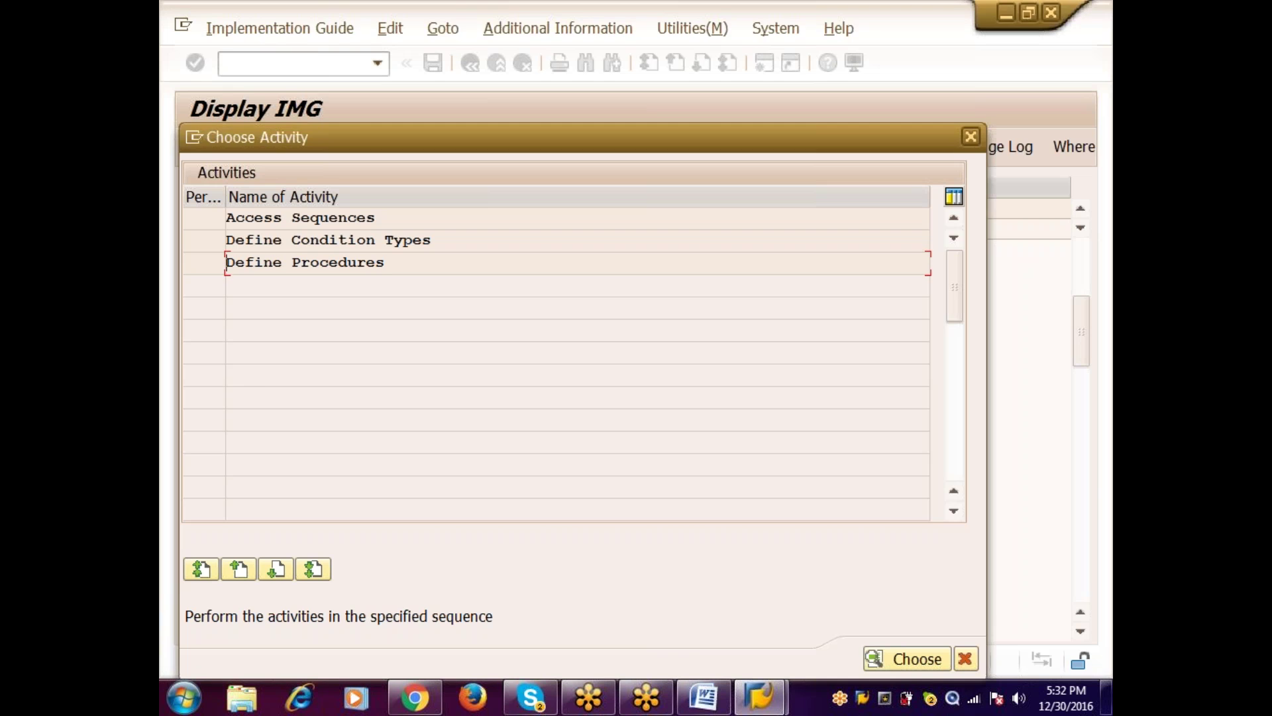
key("alt+Tab")
key("alt+Tab")
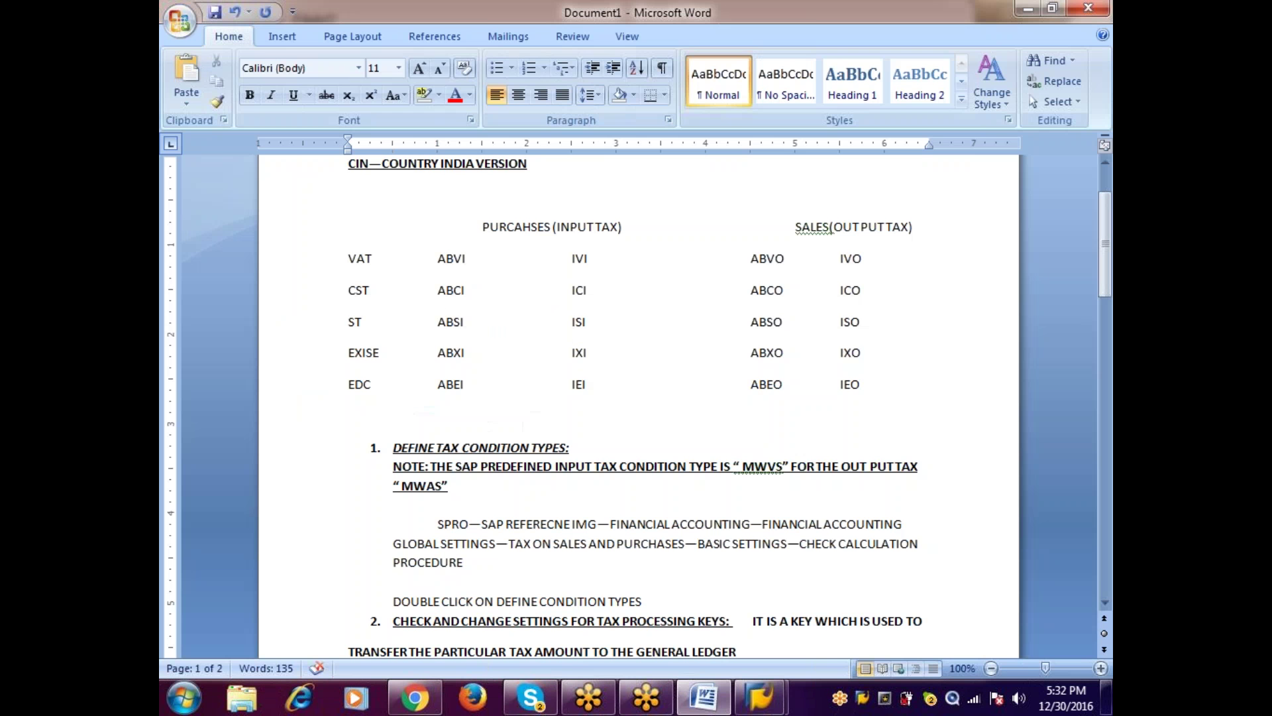
Step: Copy the whole first section, from the heading DEFINE TAX CONDITION TYPES through the line DOUBLE CLICK ON DEFINE CONDITION TYPES
key("Up")
key("Up")
key("Up")
key("Up")
key("Down")
key("Down")
key("Down")
key("Down")
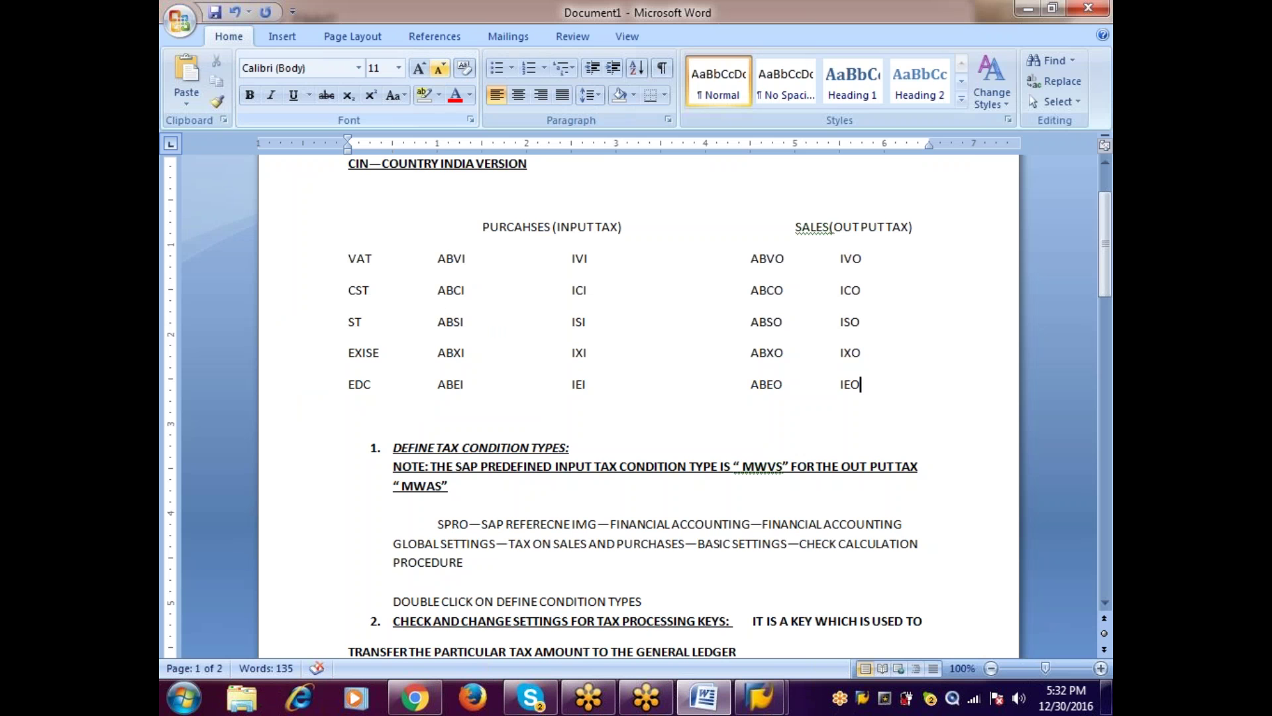
key("Left")
key("Down")
key("Down")
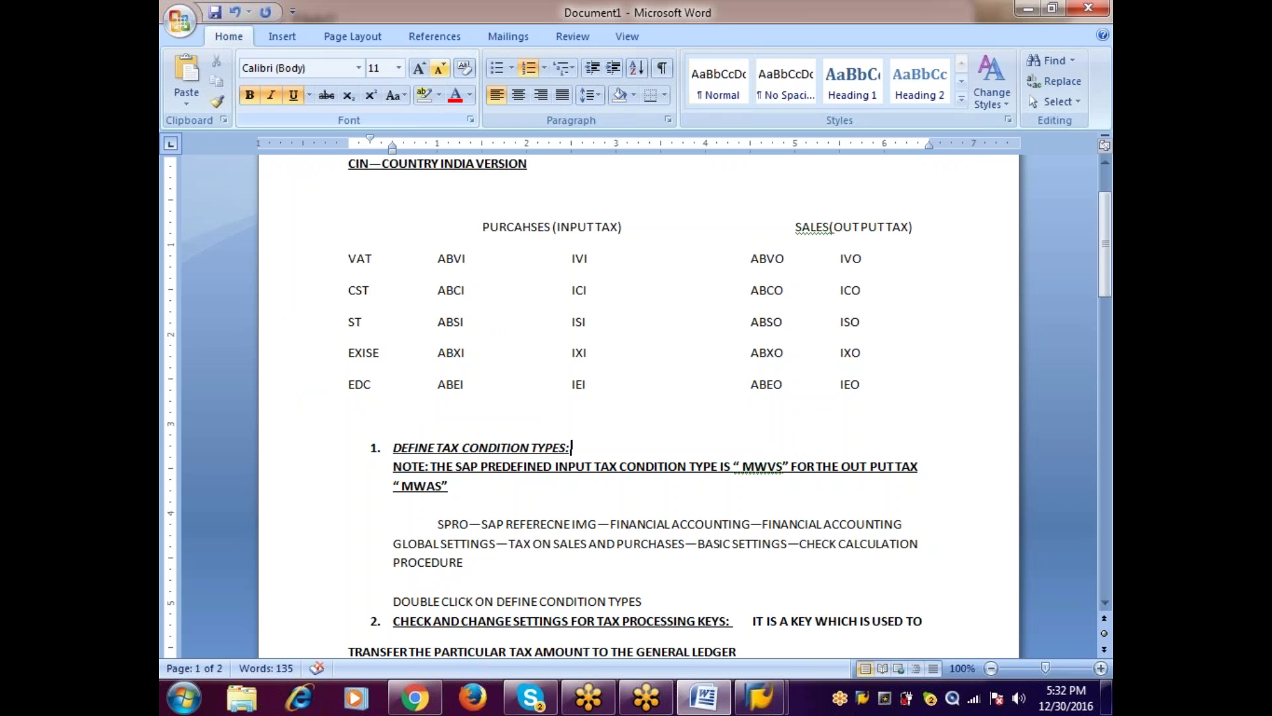
key("Left")
key("Left")
key("Left")
key("Left")
key("Left")
key("Left")
left_click(430, 448)
key("Left")
key("Left")
key("Left")
key("Left")
key("Left")
key("Left")
key("shift+Down")
key("shift+Down")
key("shift+Down")
key("shift+Down")
key("shift+Down")
key("shift+Down")
key("shift+Down")
key("shift+Down")
key("shift+Down")
key("shift+Down")
key("ctrl+c")
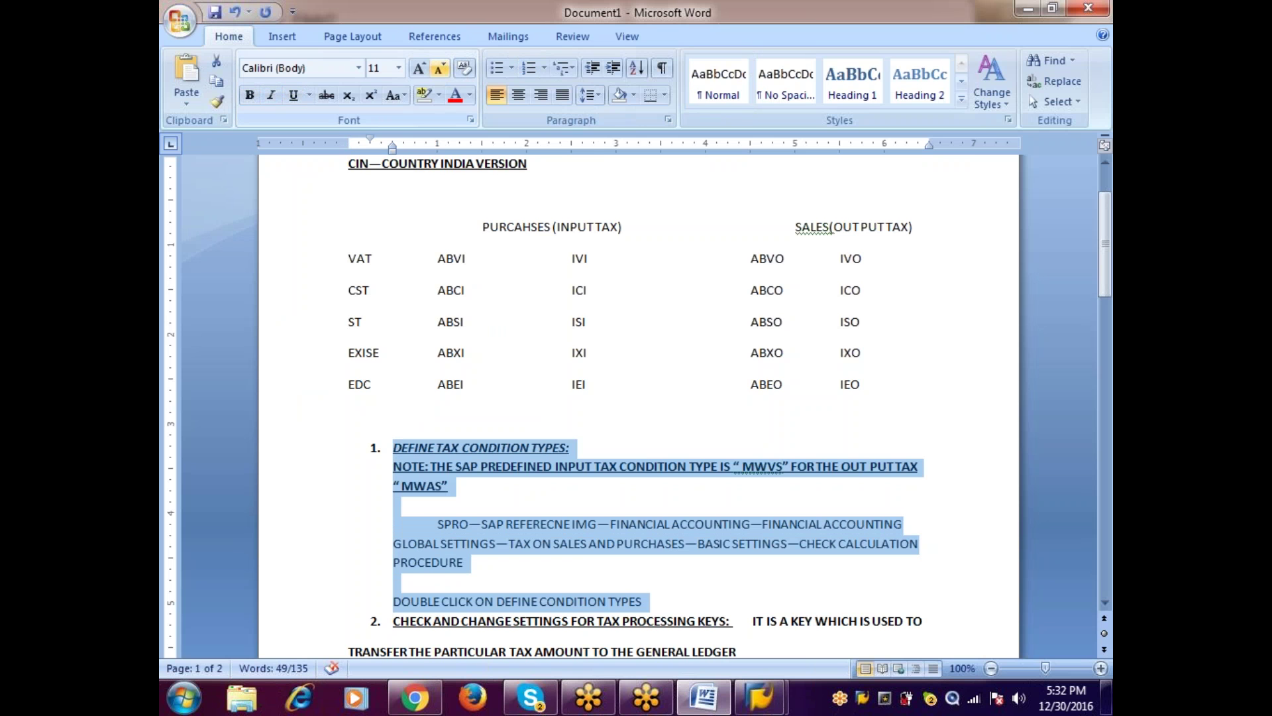
Step: Paste the copied section as item 3 below the tax processing keys section
key("Down")
key("Down")
key("Down")
key("Down")
key("Down")
key("Down")
key("Down")
key("Down")
key("Down")
key("Down")
key("Down")
key("Down")
key("Up")
key("Up")
key("Up")
key("Up")
key("Up")
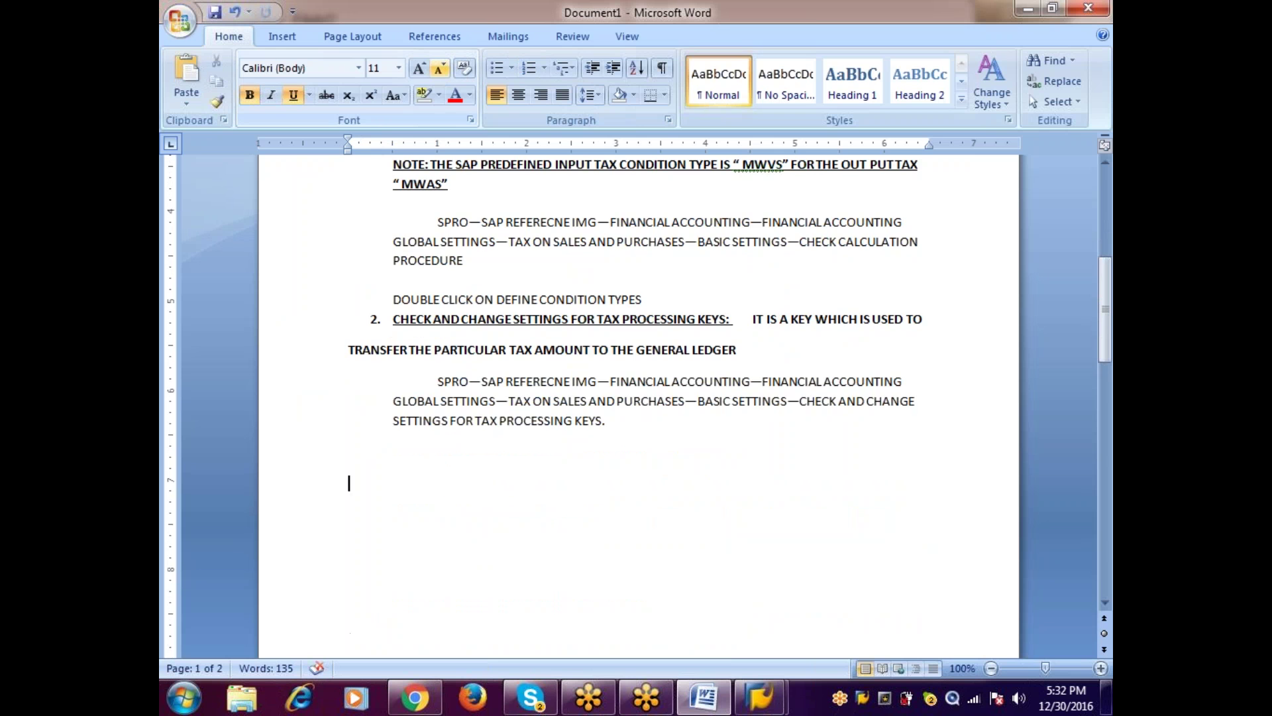
key("ctrl+v")
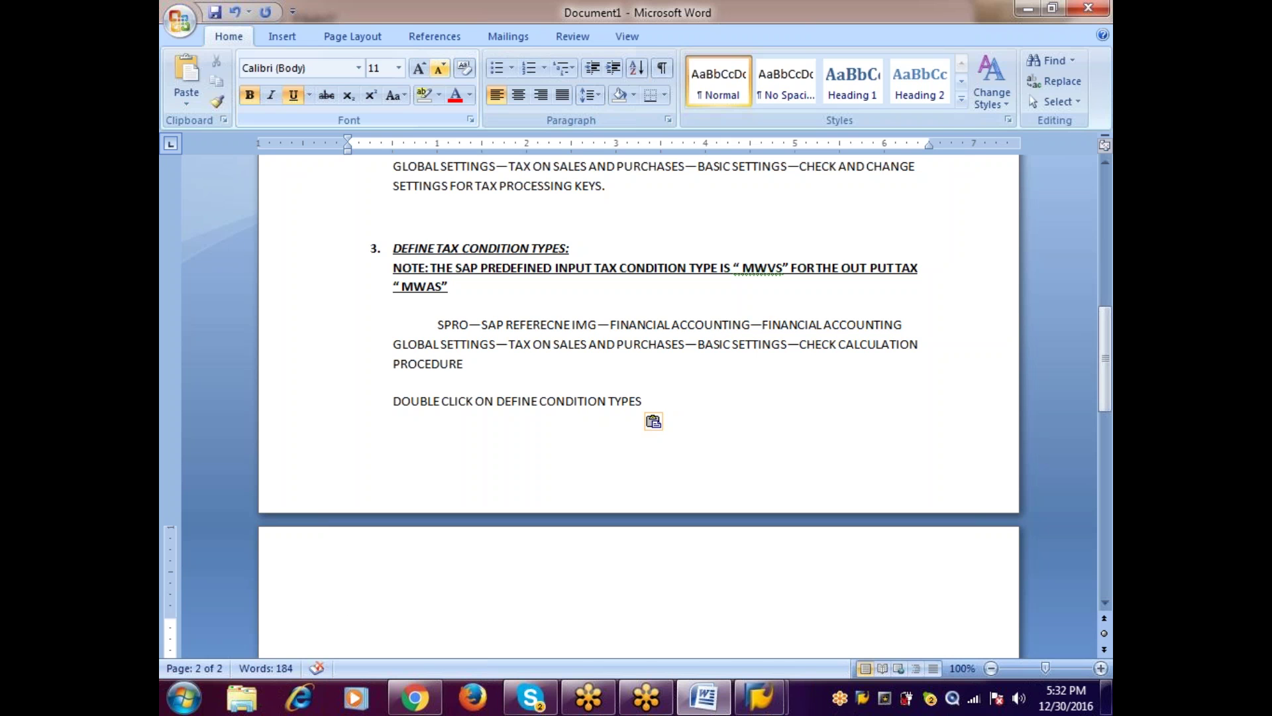
Step: Change the third heading to "DEFINE TAX PRIOCEURES:" by replacing the words "CONDITION TYPES"
key("Up")
key("Up")
key("Up")
key("Up")
key("Up")
key("Up")
key("Up")
key("Up")
key("Up")
key("Up")
key("Up")
key("Up")
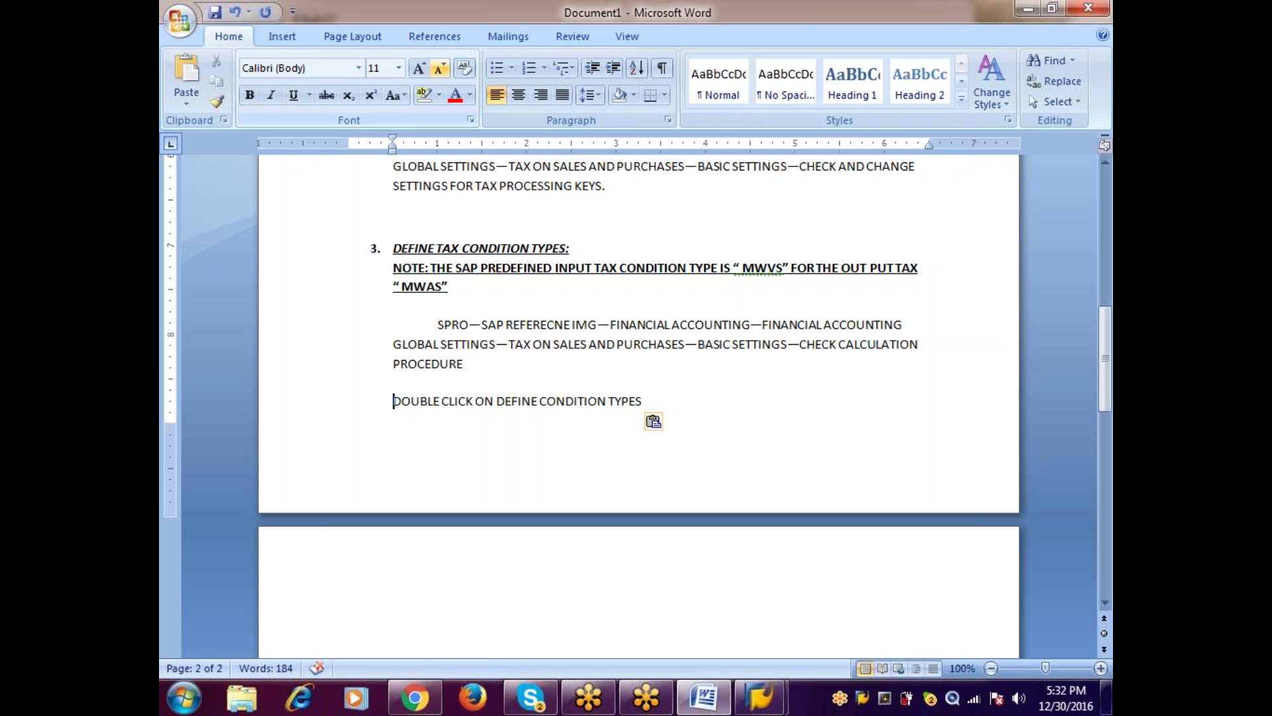
key("Up")
key("Right")
key("Right")
key("Right")
key("Right")
key("Right")
key("Right")
key("Right")
key("Right")
key("Right")
key("Right")
key("Right")
type("PRIOCEURES")
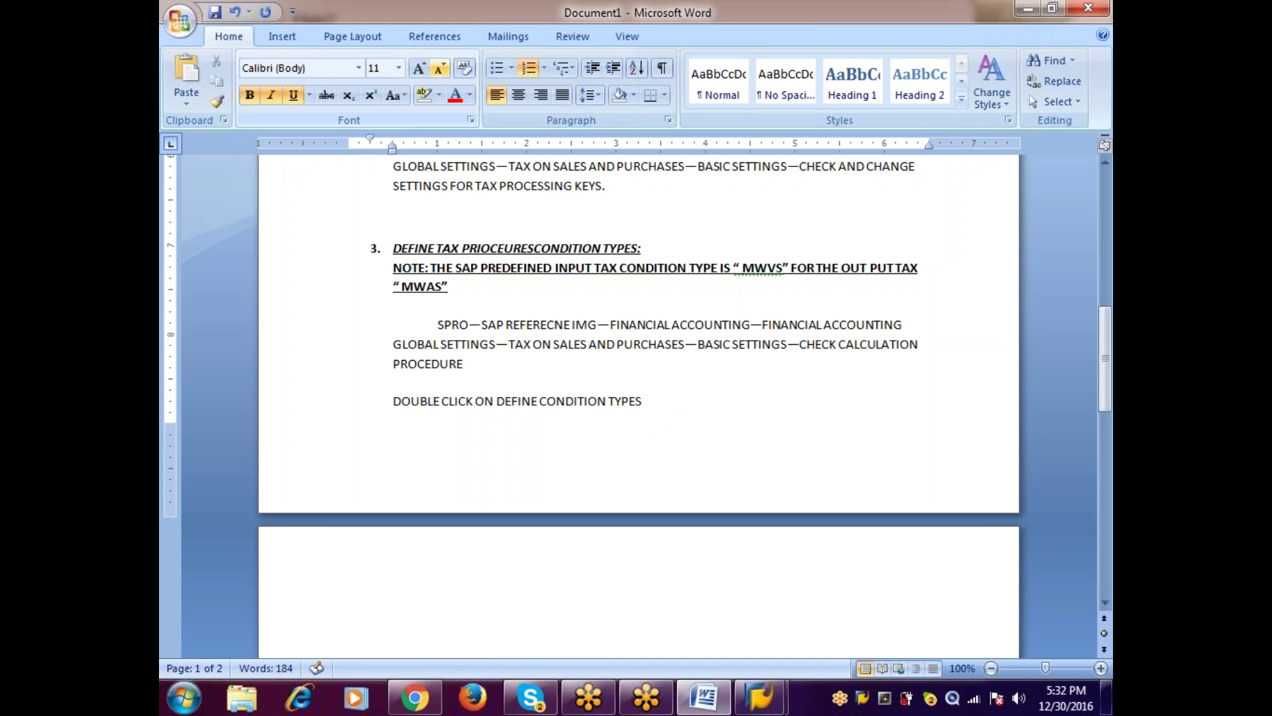
key("shift+Right")
key("shift+Right")
key("shift+Right")
key("shift+Right")
key("shift+Right")
key("shift+Right")
key("shift+Right")
key("shift+Right")
key("shift+Right")
key("shift+Right")
key("shift+Right")
key("shift+Right")
key("shift+Right")
key("shift+Right")
key("shift+Right")
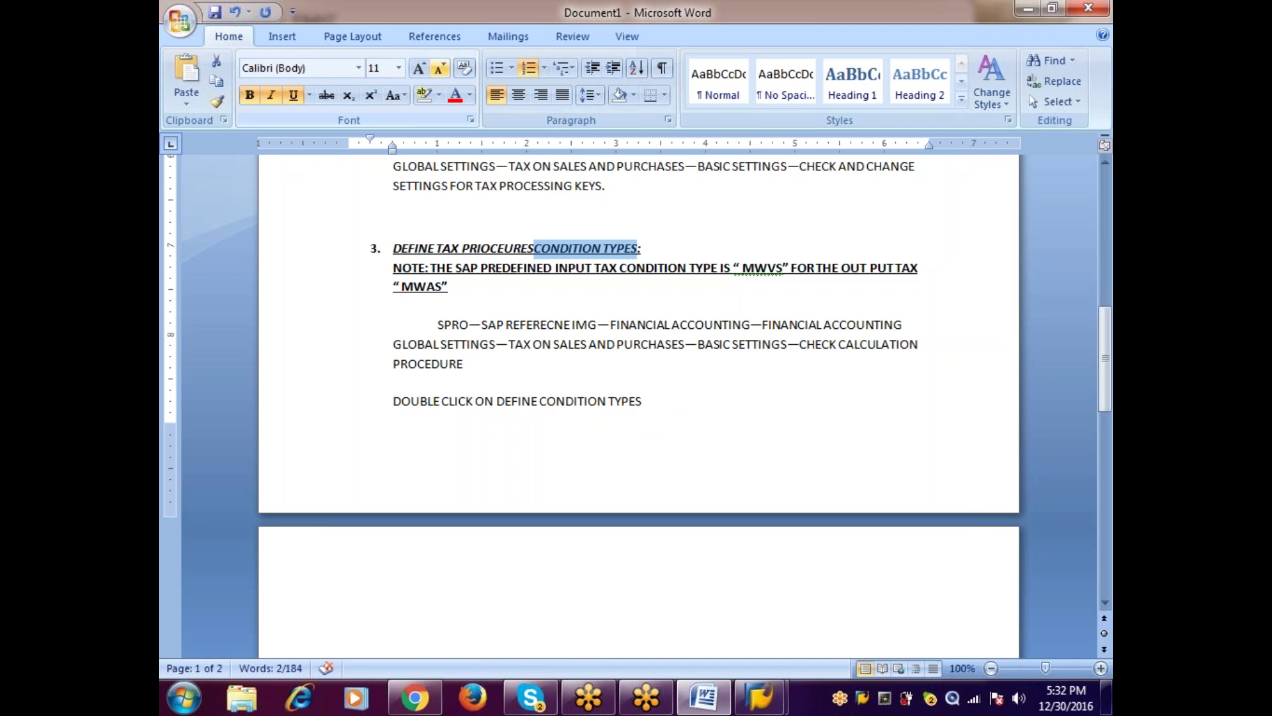
key("BackSpace")
Step: Delete the note about the predefined MWVS and MWAS tax condition types below the third heading
left_click(450, 286)
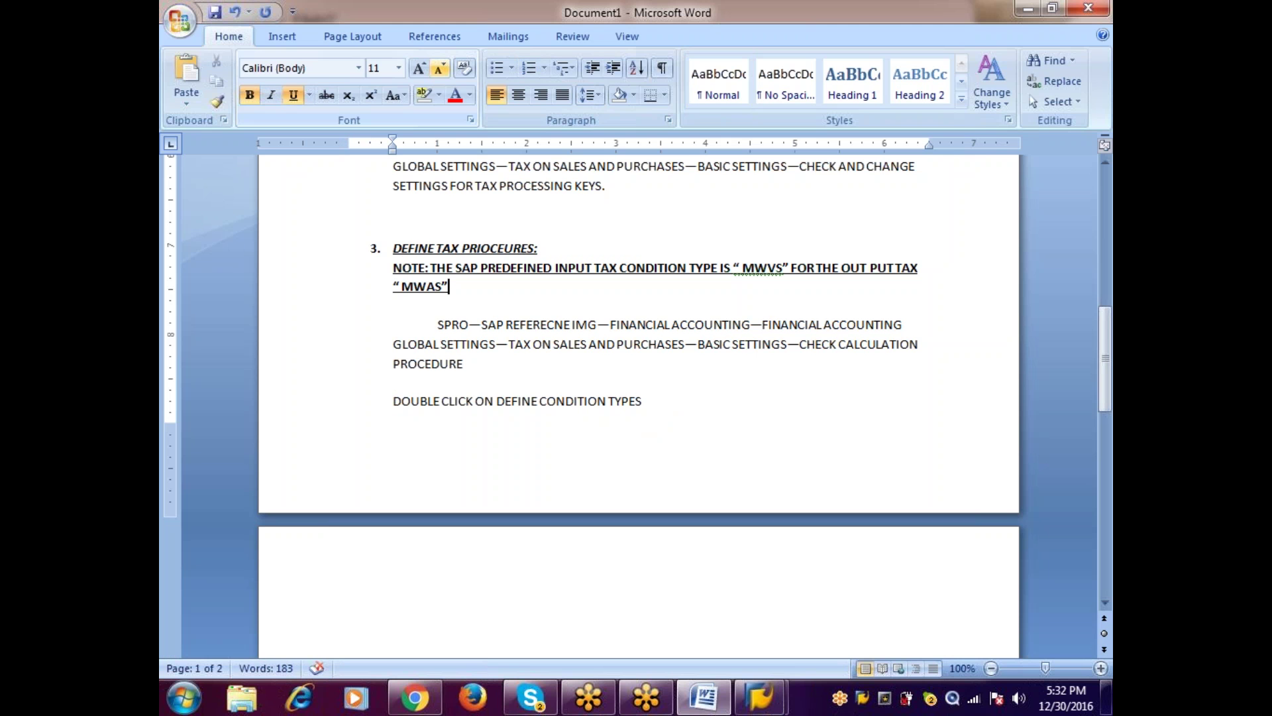
key("shift+Up")
key("shift+Up")
key("shift+Right")
key("BackSpace")
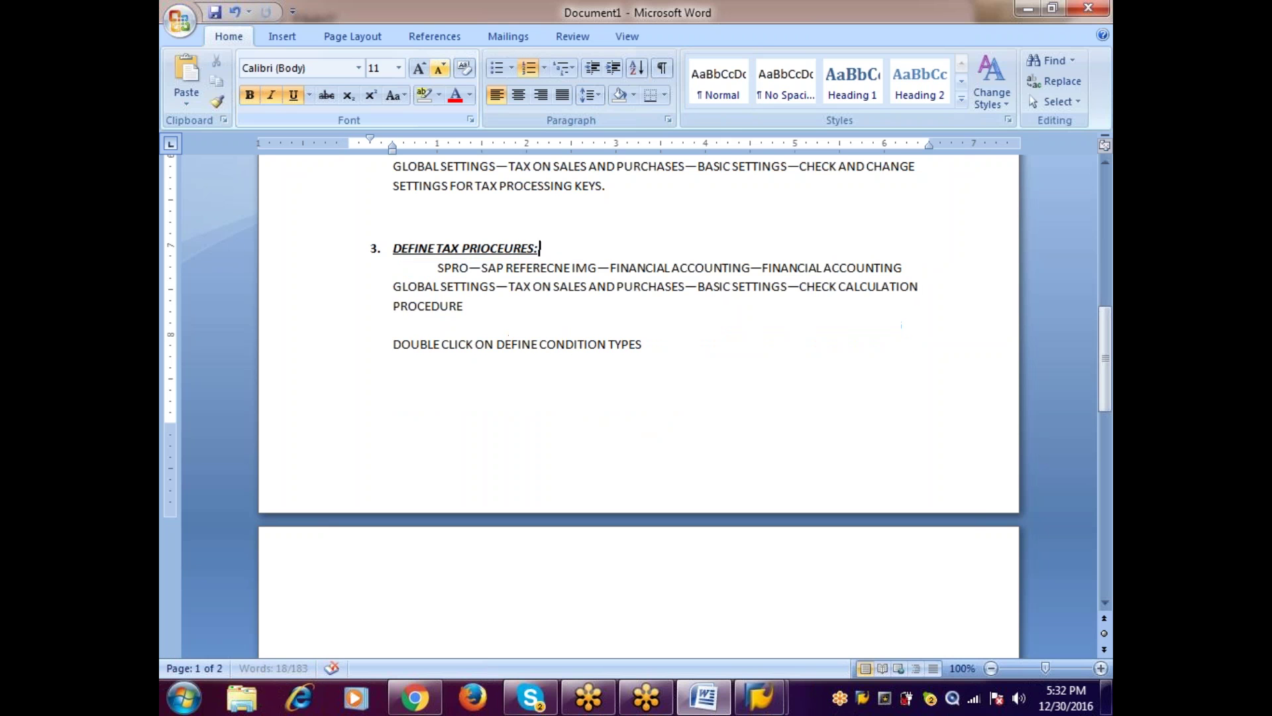
Step: Change the last instruction line to "DOUBLE CLICK ON DEFINE PROCEEURES", replacing the words "CONDITION TYPES"
key("Down")
key("Down")
key("Down")
key("Down")
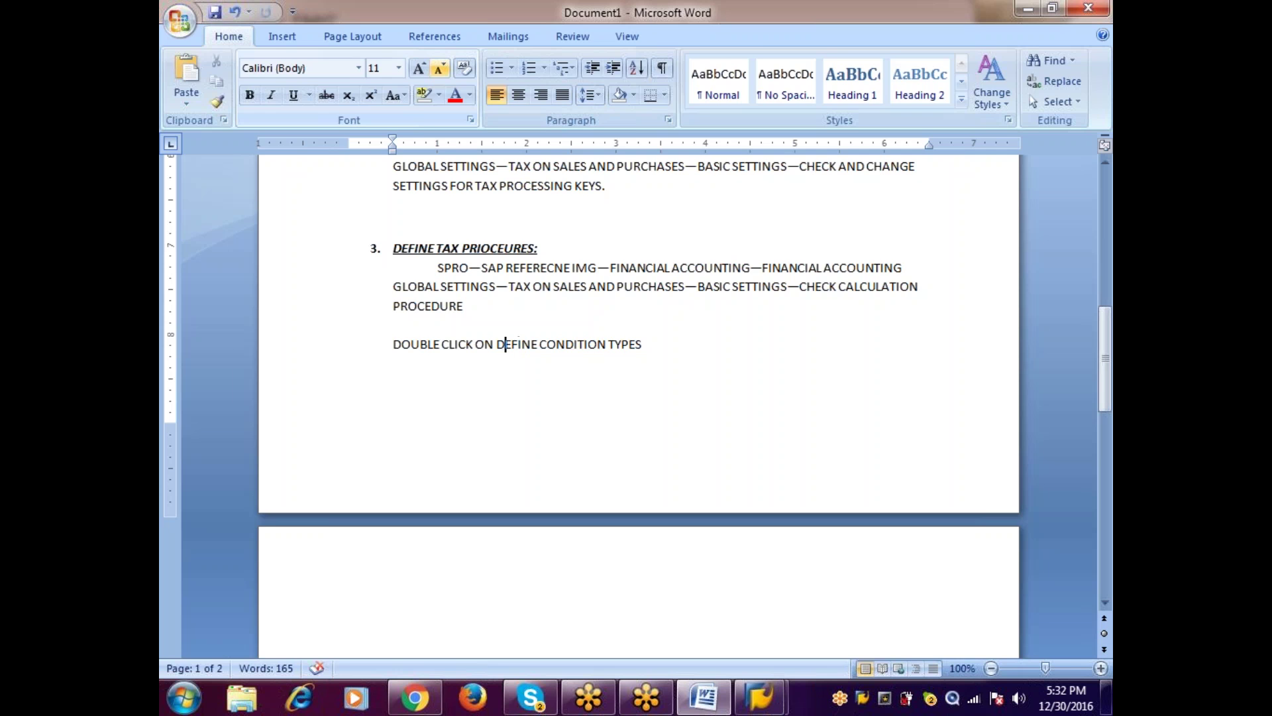
key("alt+Tab")
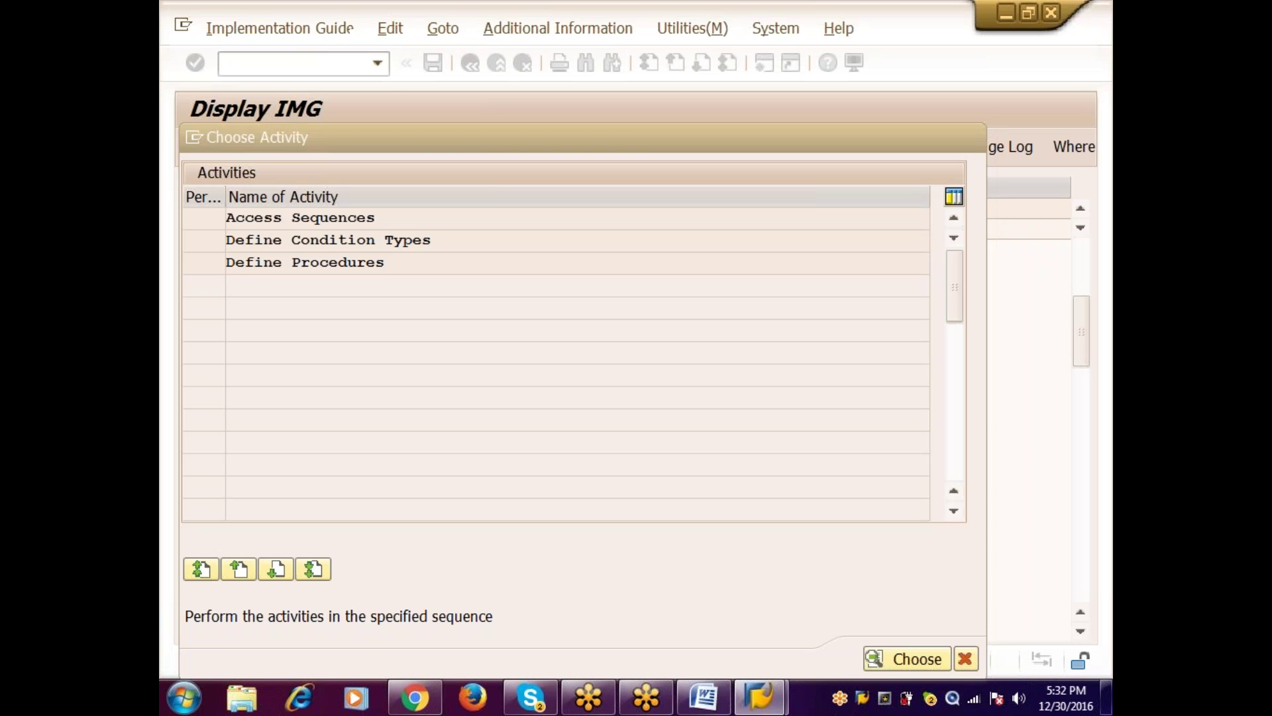
key("alt+Tab")
key("alt+Tab")
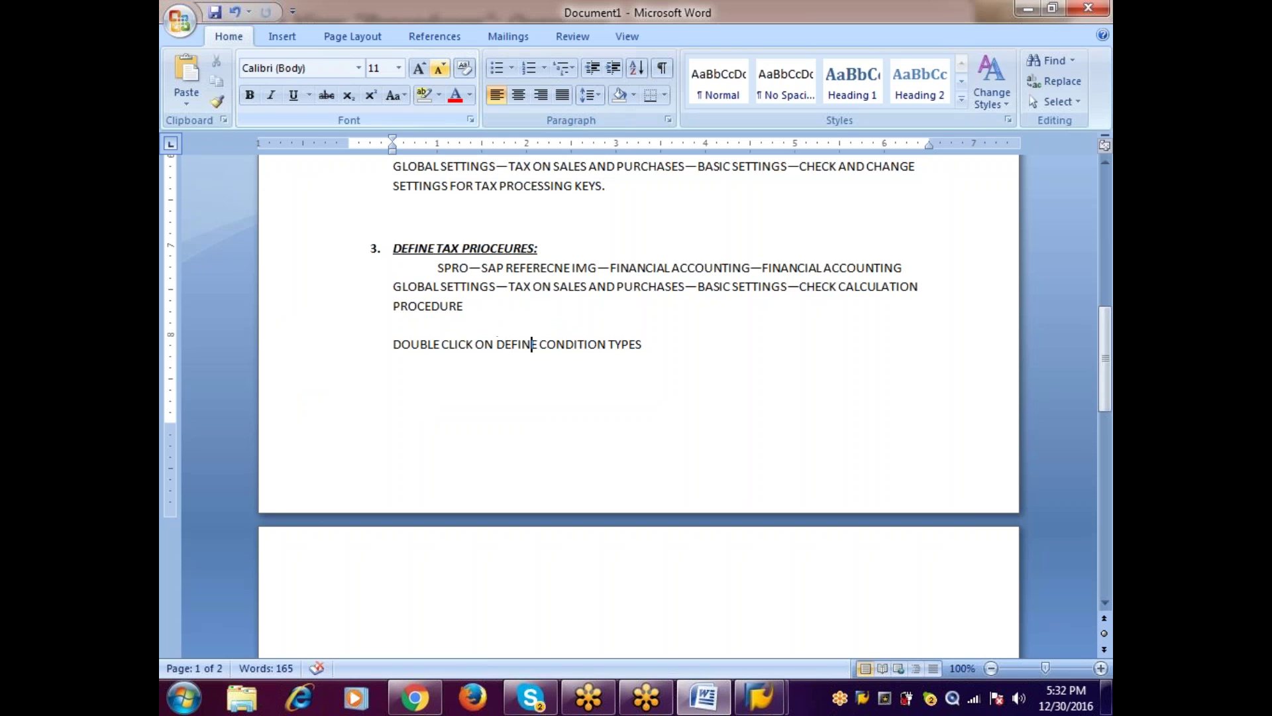
type("PROCEEURE ")
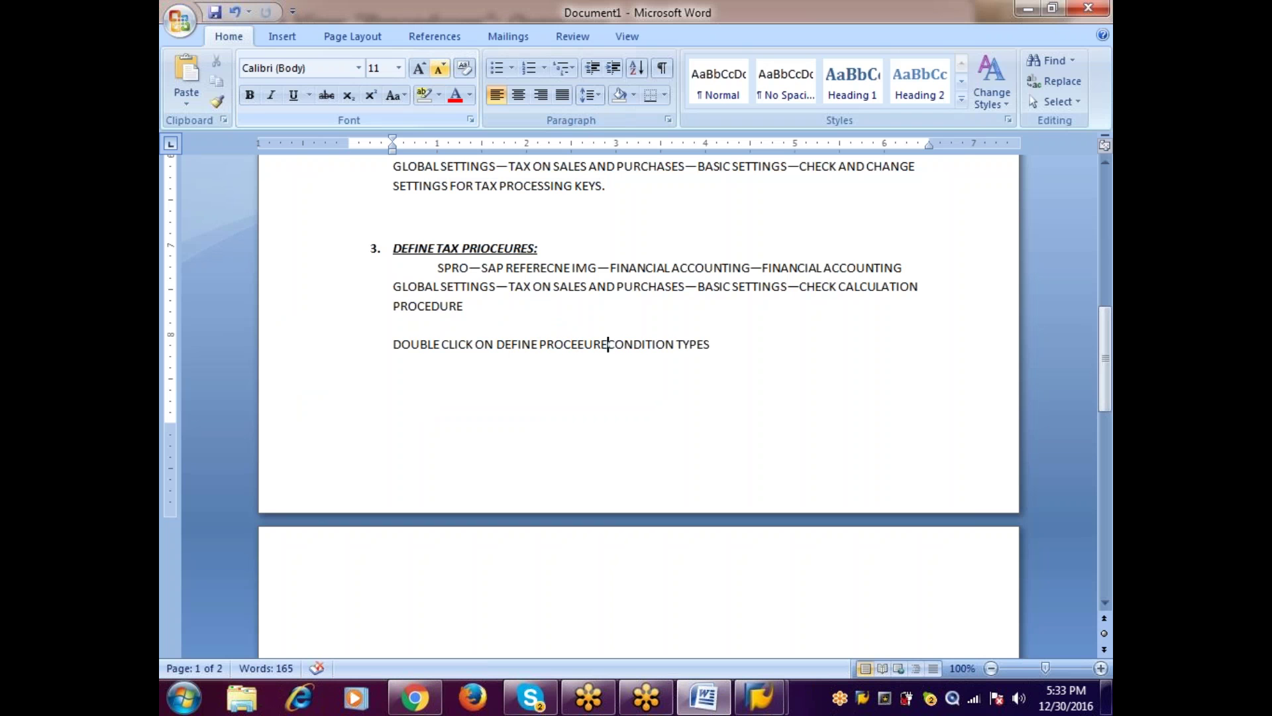
type("S")
key("shift+Right")
key("shift+Right")
key("shift+Right")
key("shift+Right")
key("shift+Right")
key("shift+Right")
key("shift+Right")
key("shift+Right")
key("shift+Right")
key("shift+Right")
key("shift+Right")
key("shift+Right")
key("shift+Right")
key("shift+Right")
key("shift+Right")
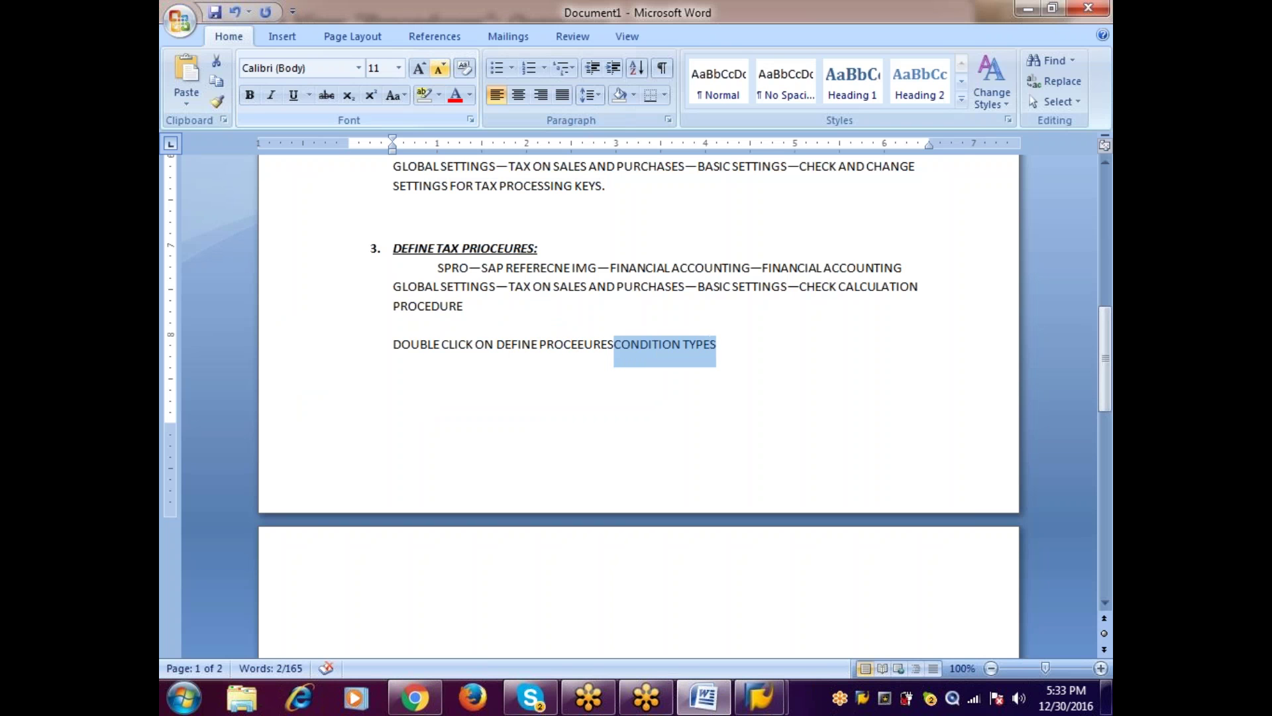
key("Delete")
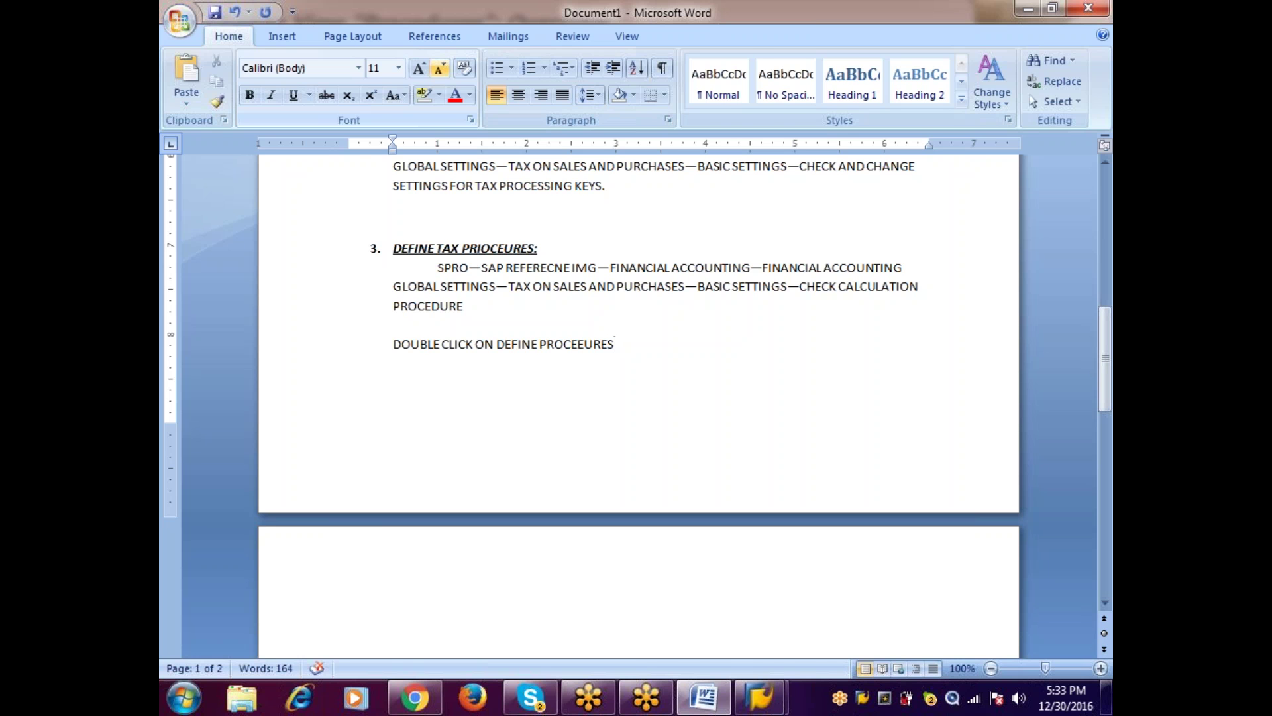
Step: Switch to SAP and reopen the Define Procedures activity under Check Calculation Procedure in the tax Basic Settings
key("alt+Tab")
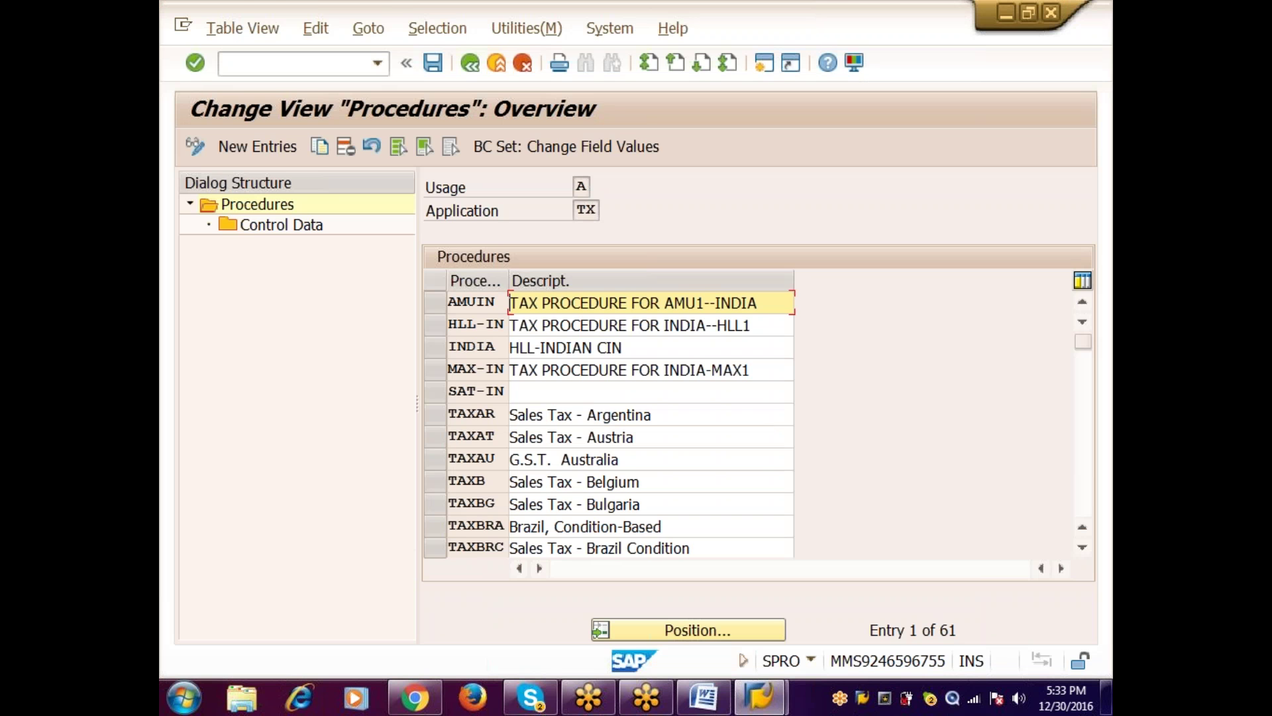
key("F3")
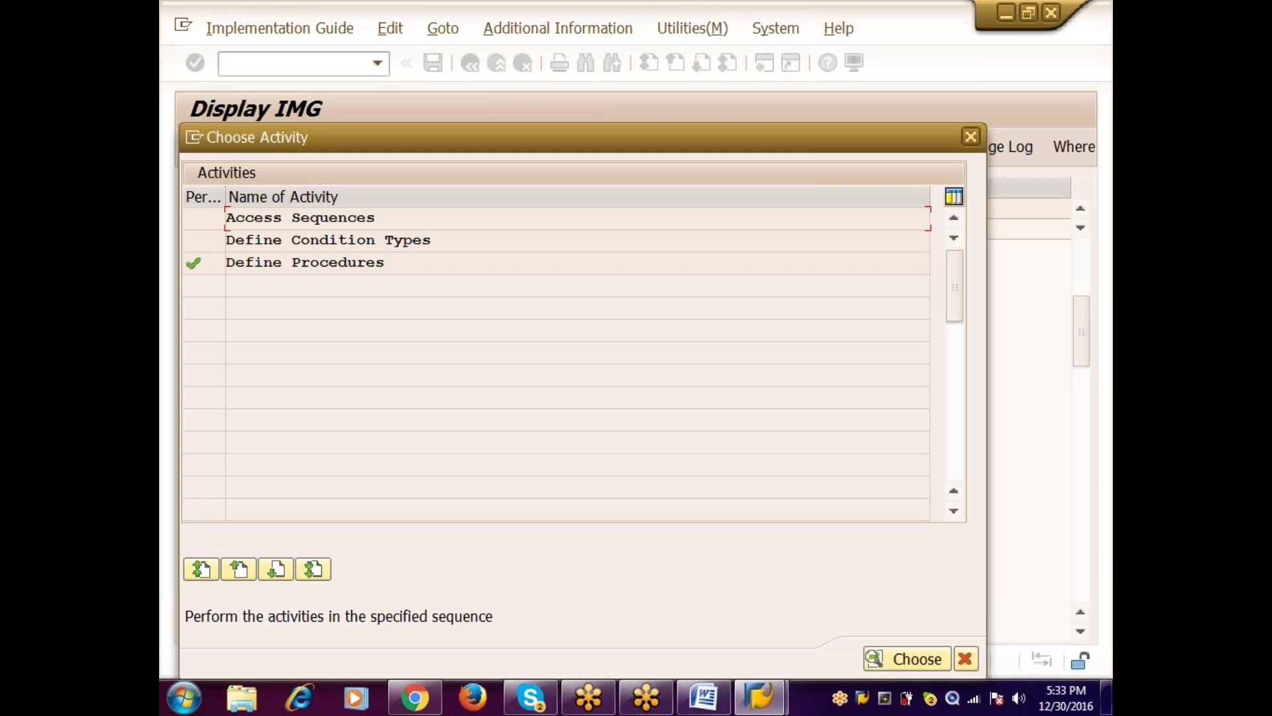
key("F12")
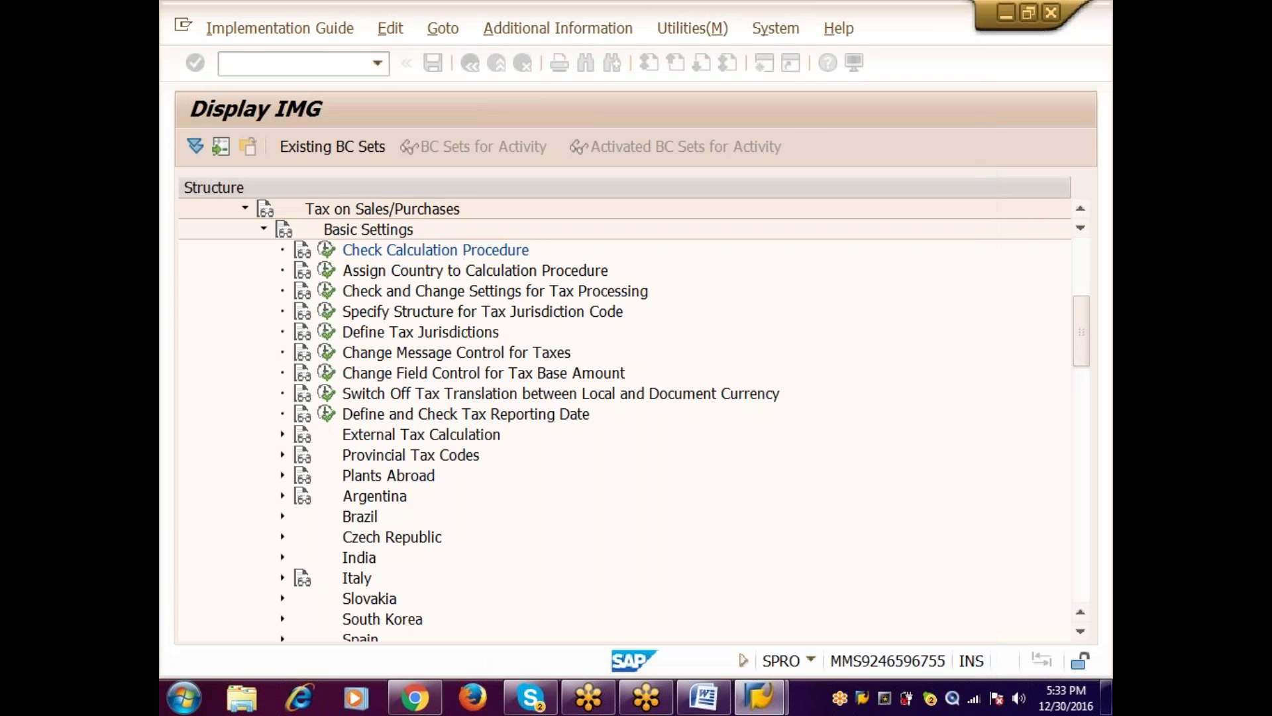
left_click(327, 250)
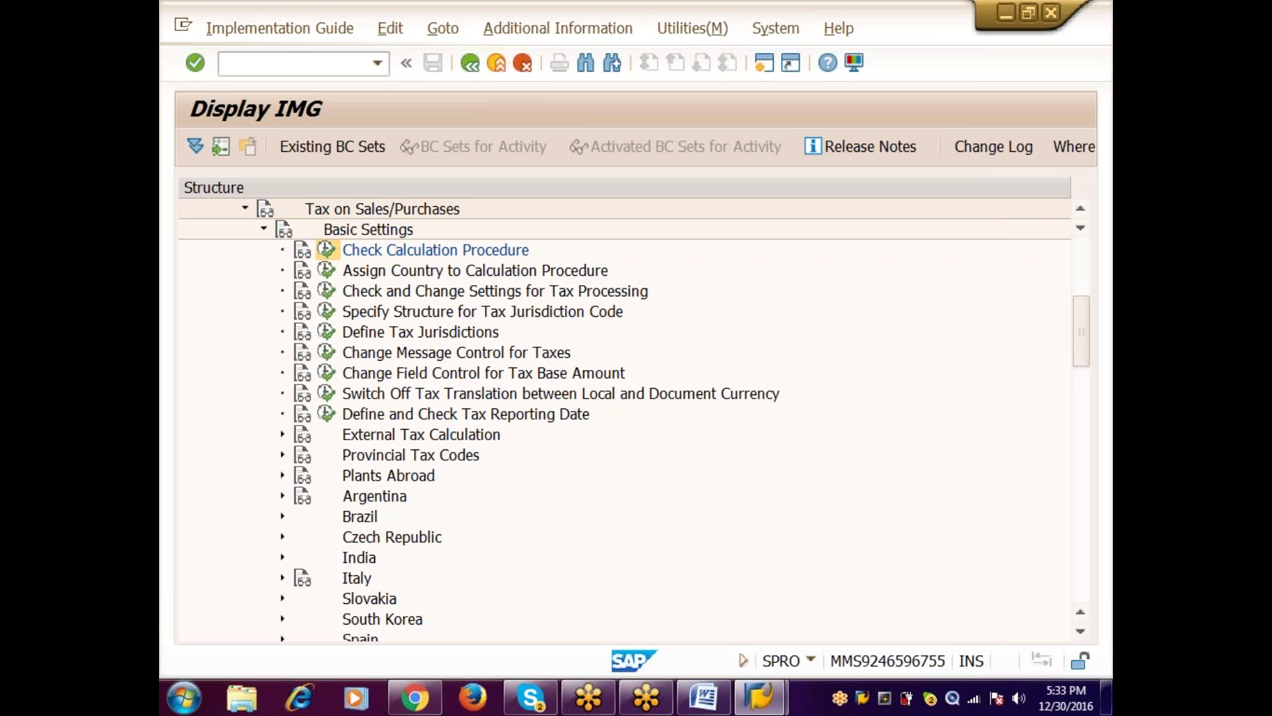
key("Down")
key("Down")
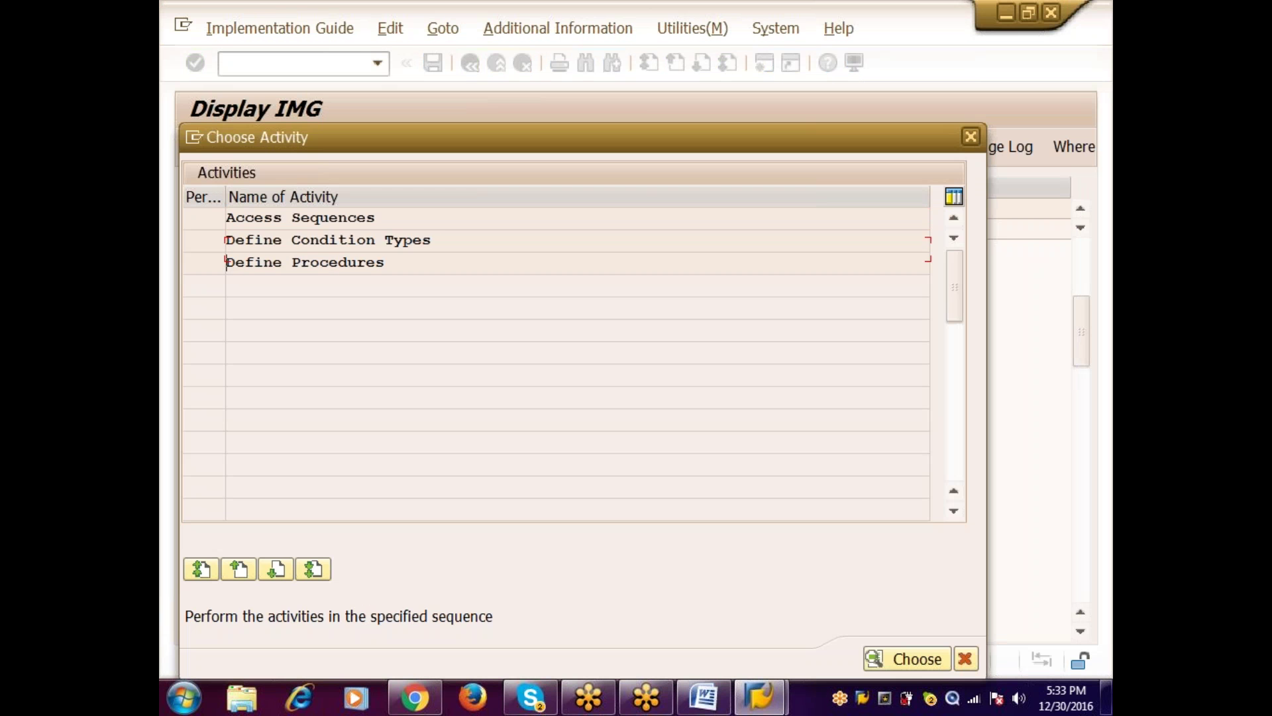
key("Return")
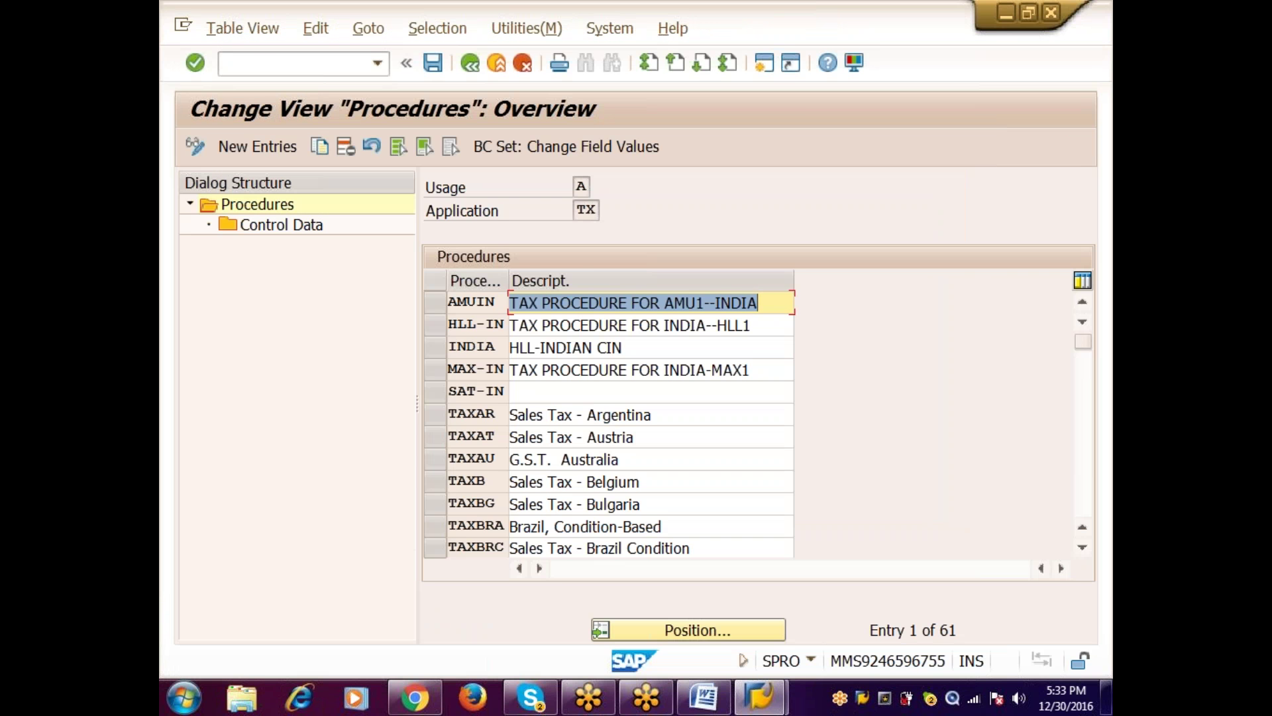
Step: Create a new tax procedure entry with key INDIA and description "TAX PROCEURE FOR INDIA"
key("F5")
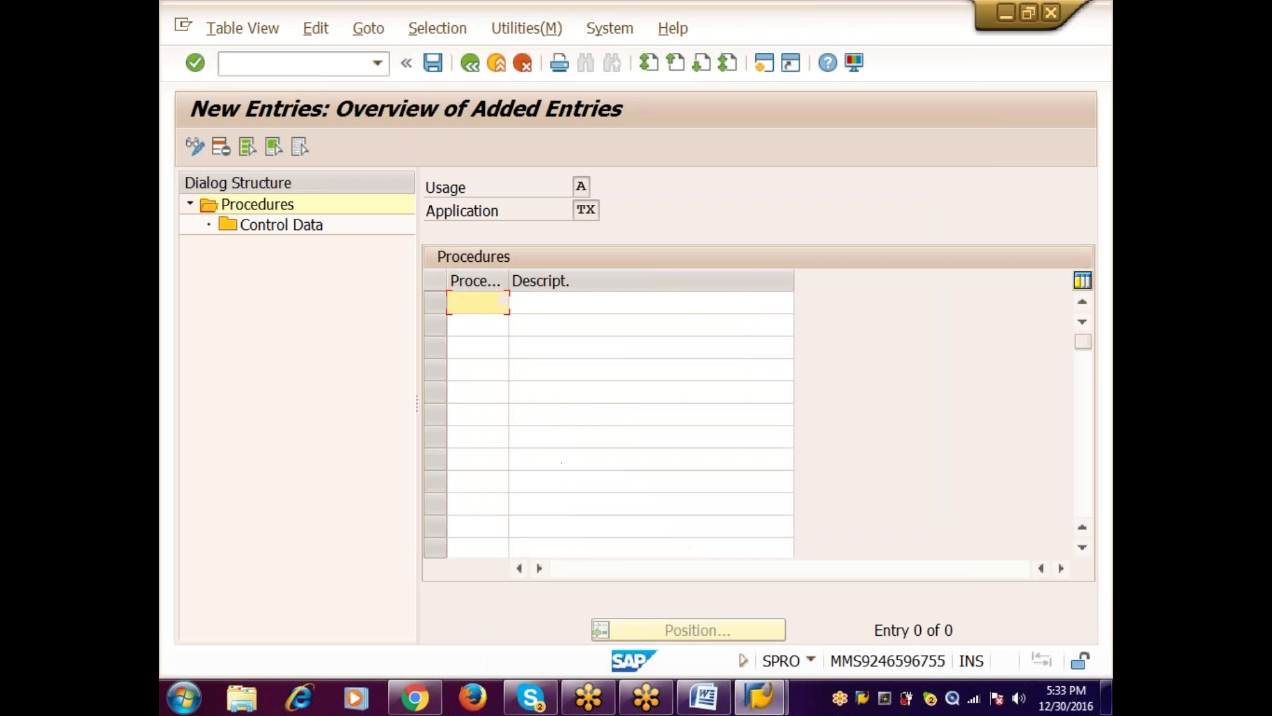
type("INDIA")
left_click(517, 302)
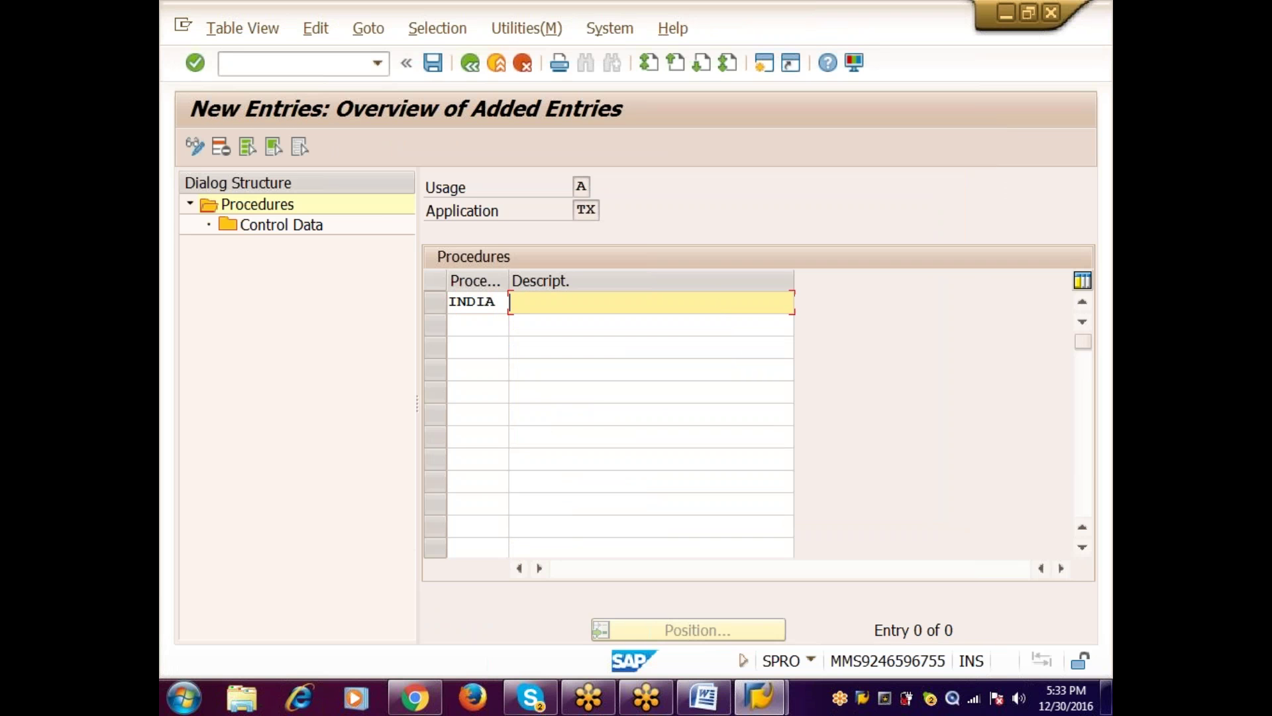
type("TAX PROCEURE FOR INDIA")
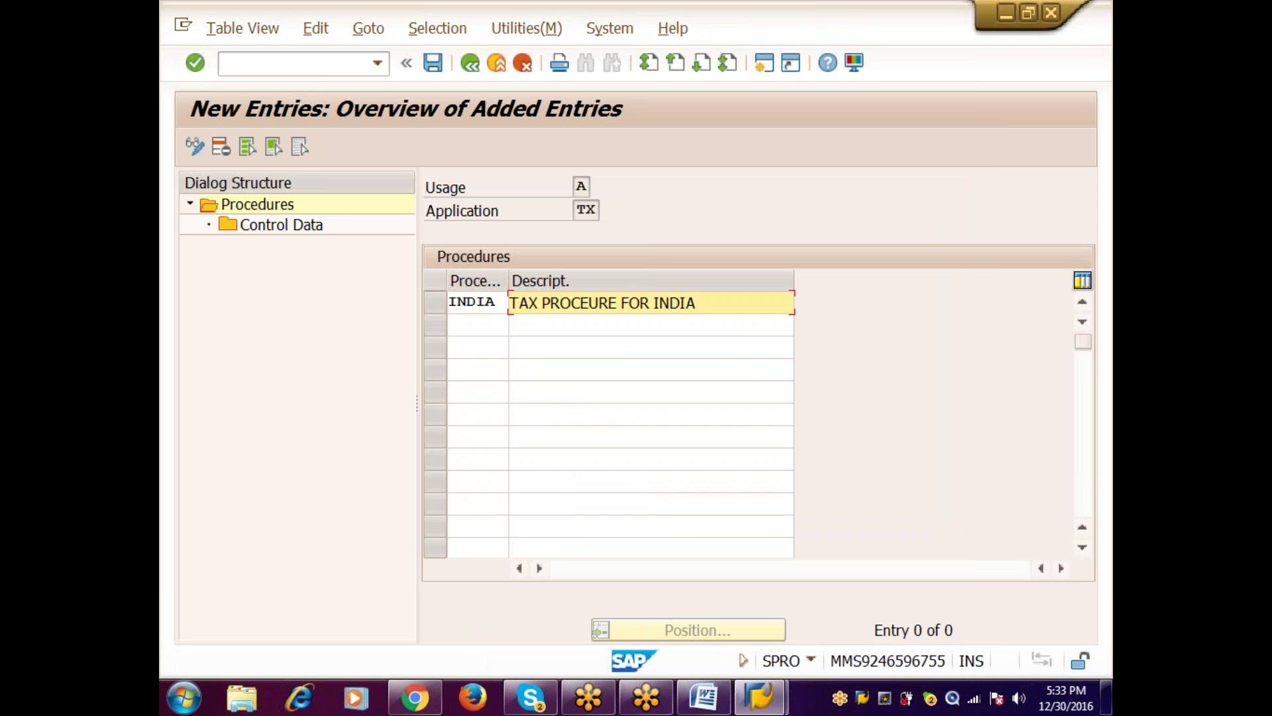
key("Return")
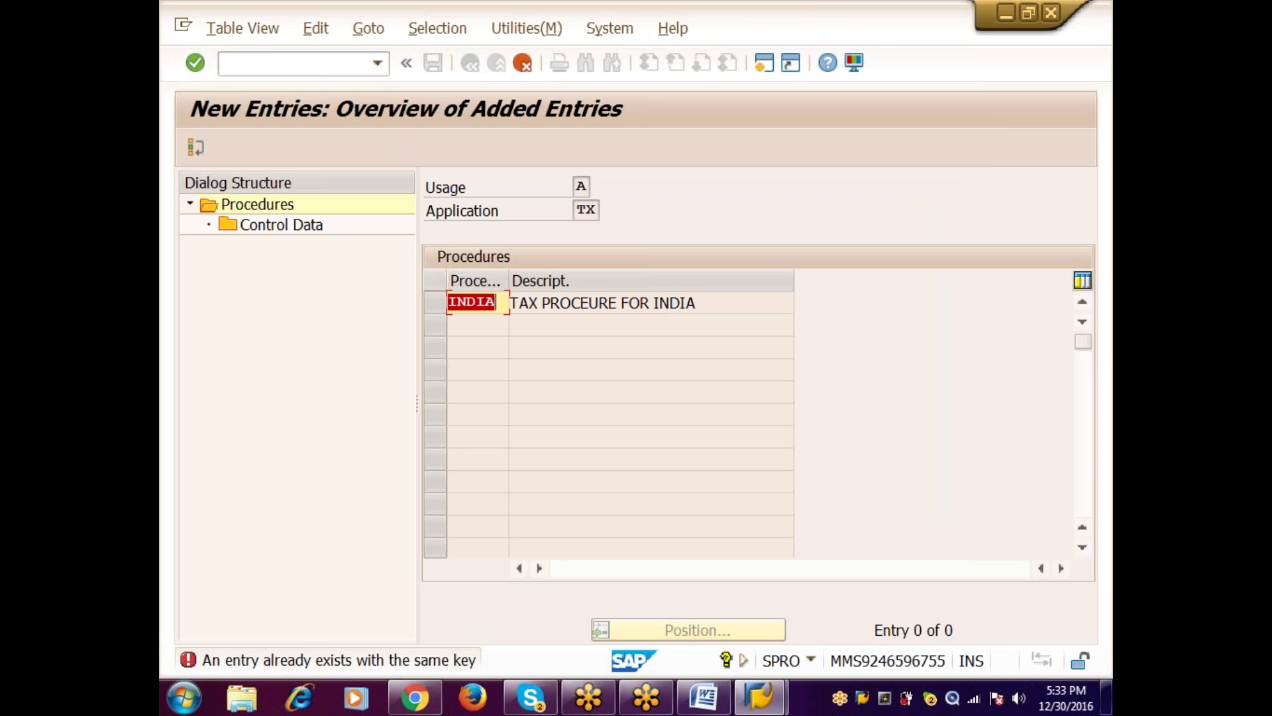
Step: Set the new procedure's key to IND and save the entry under the proposed customizing request
key("BackSpace")
type("IND")
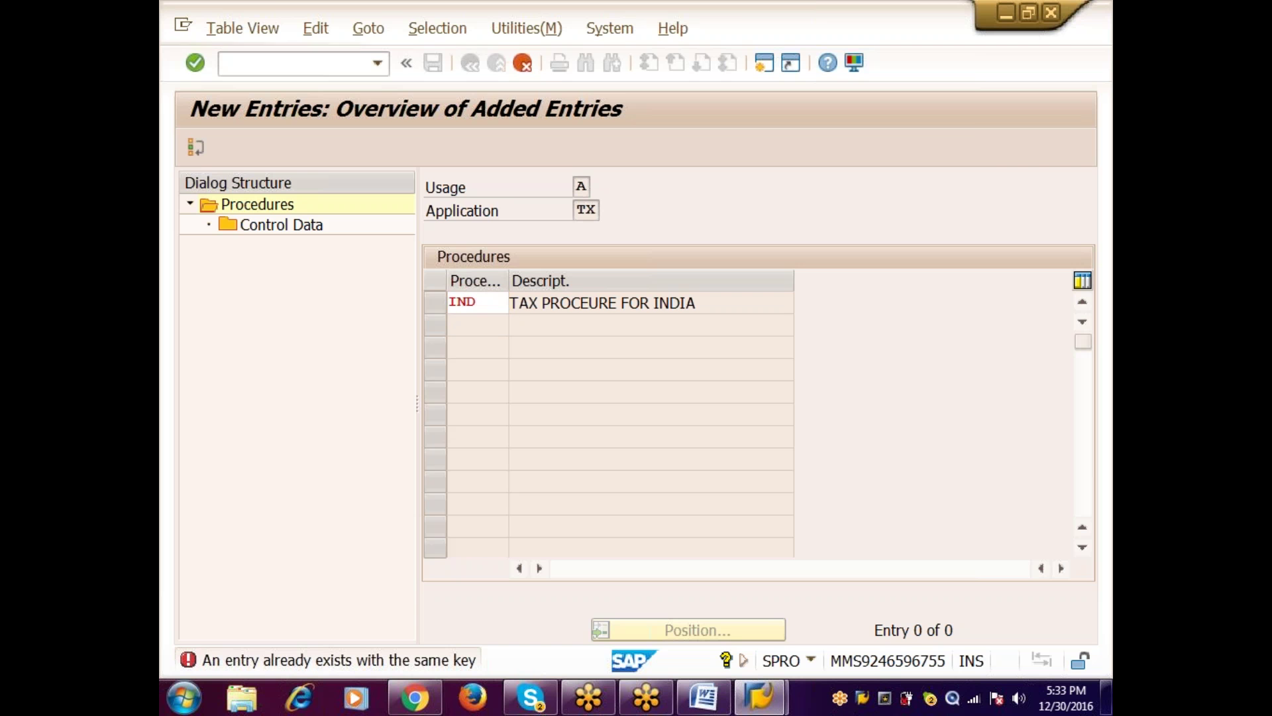
key("ctrl+s")
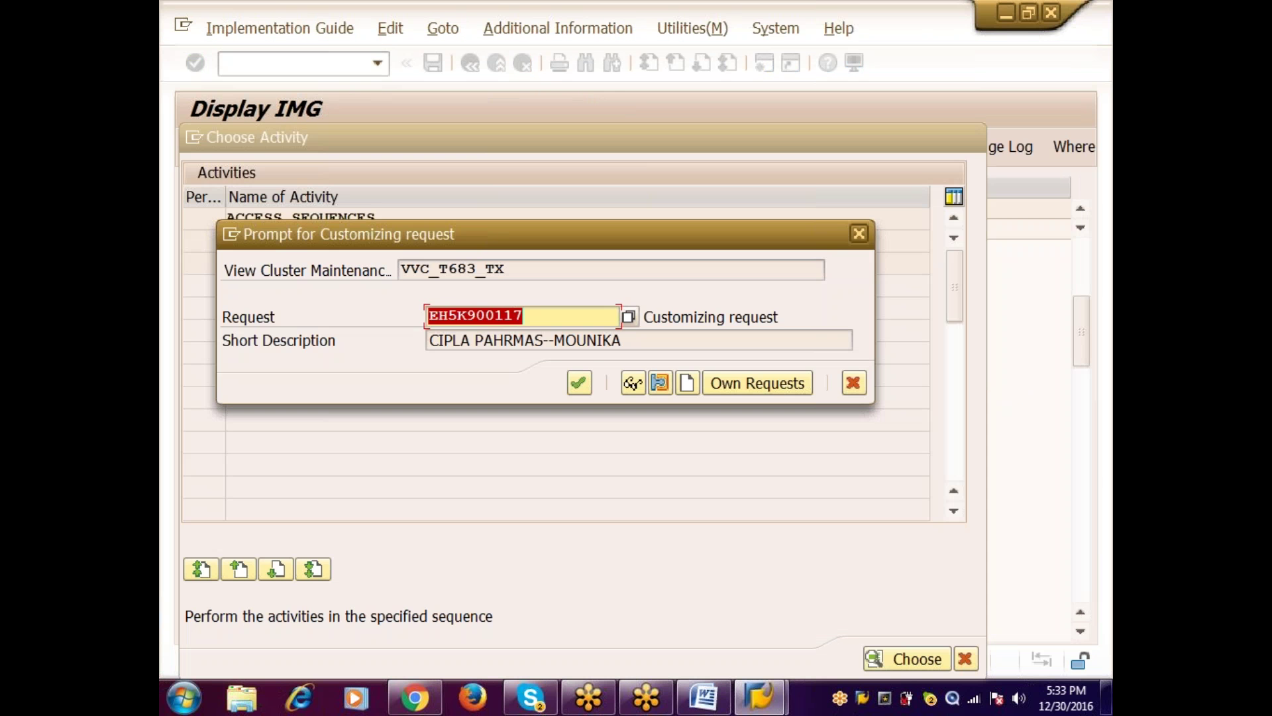
key("Return")
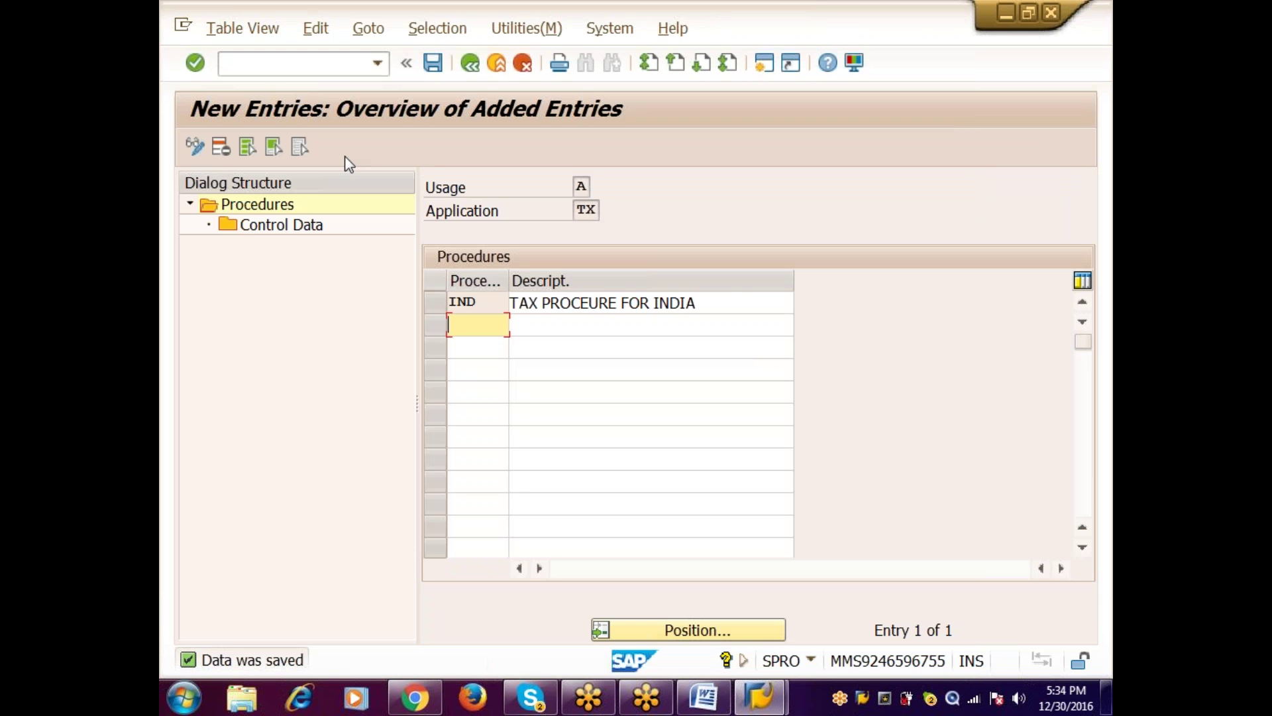
Step: Open the control data of the IND procedure and start new entries in its reference step overview
left_click(434, 309)
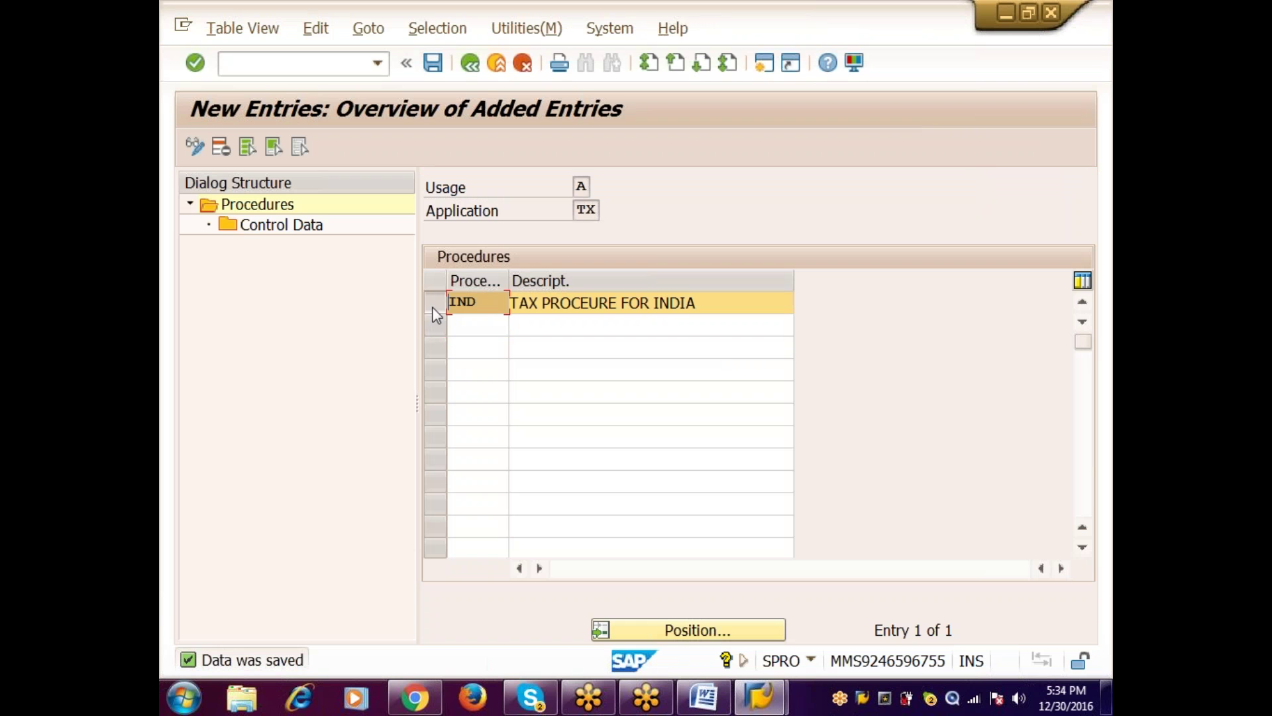
left_click(288, 231)
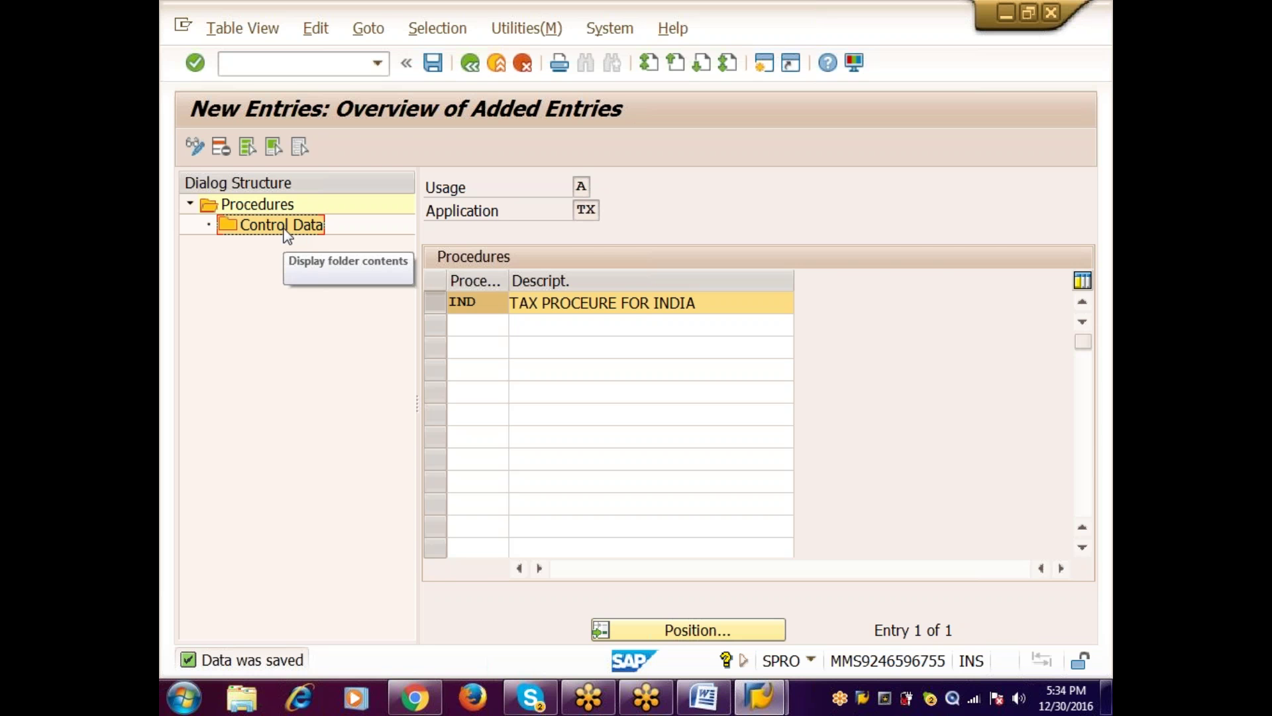
double_click(286, 232)
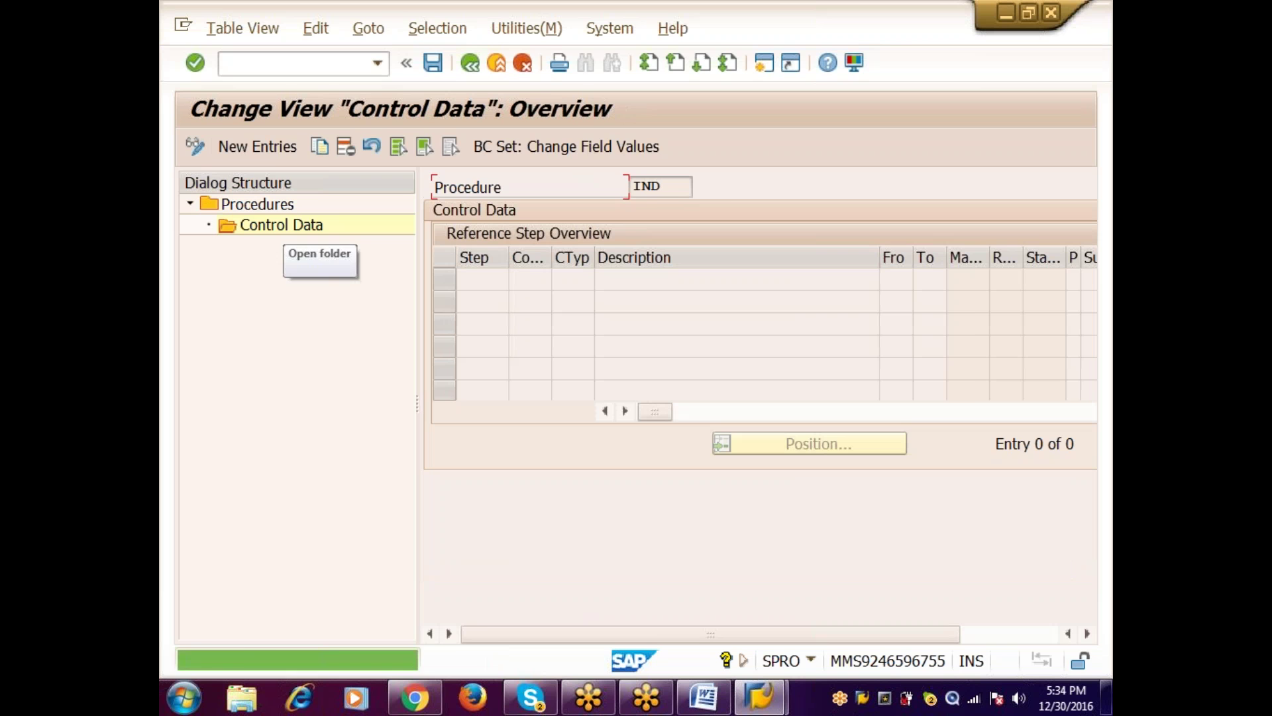
key("F5")
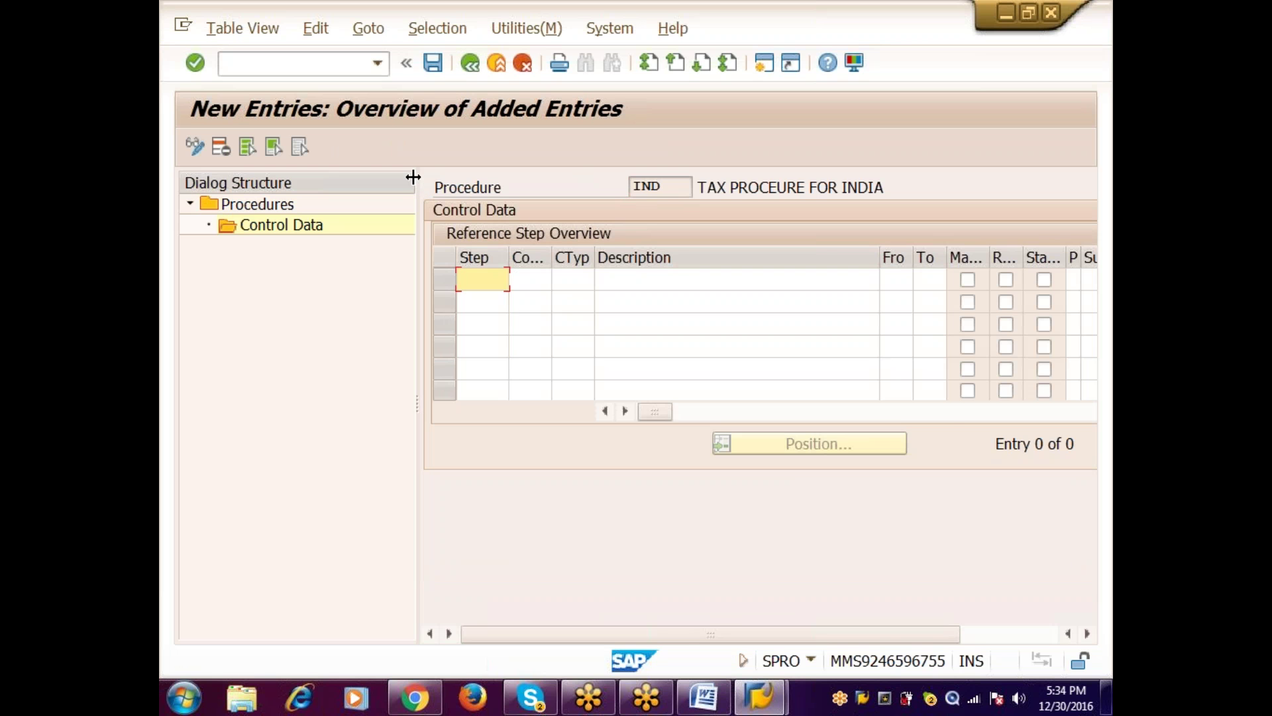
Step: Narrow the dialog structure pane and collapse the Reqt, SuTot, CalType and BasType columns so the account key column fits
left_click_drag(417, 396, 207, 391)
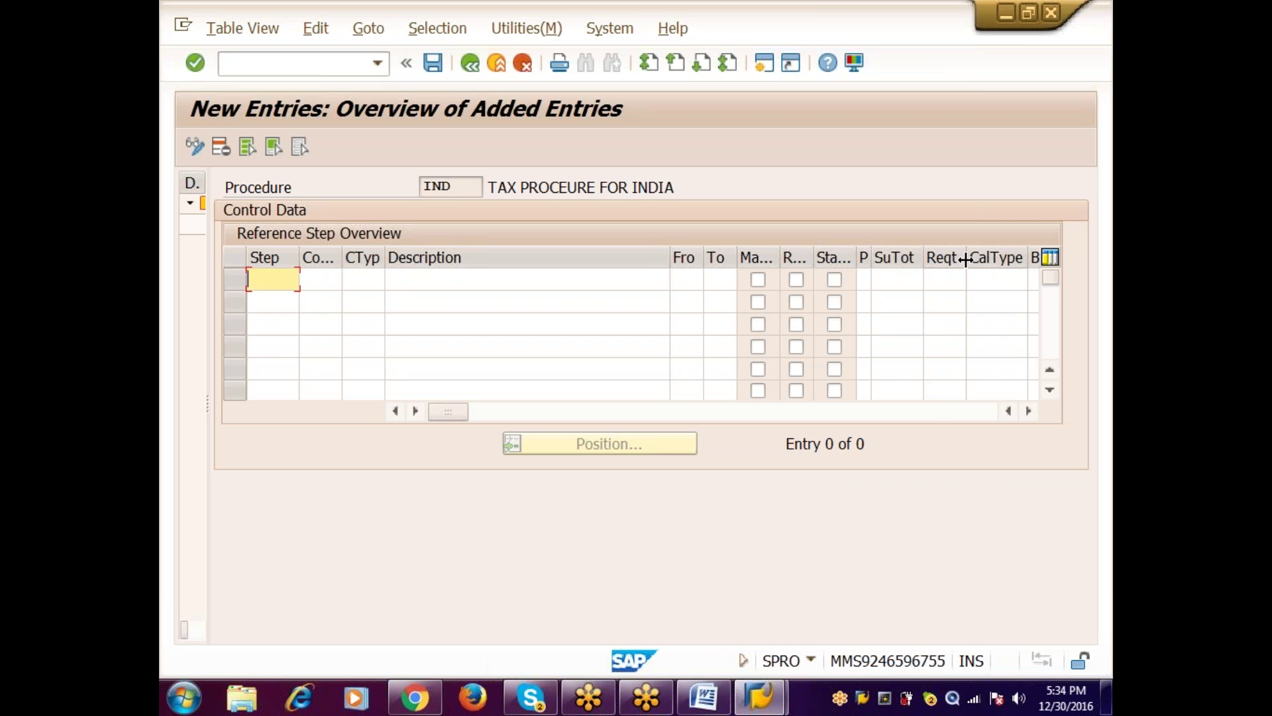
left_click_drag(967, 258, 926, 259)
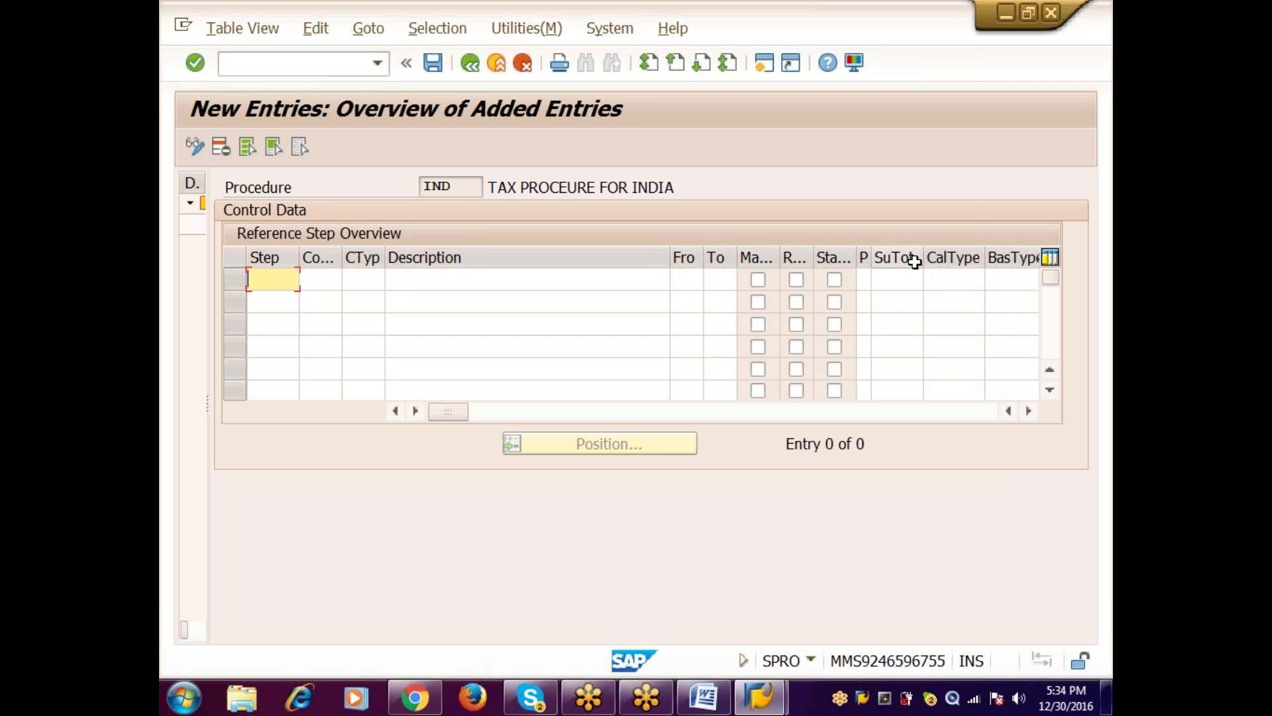
left_click_drag(924, 263, 872, 259)
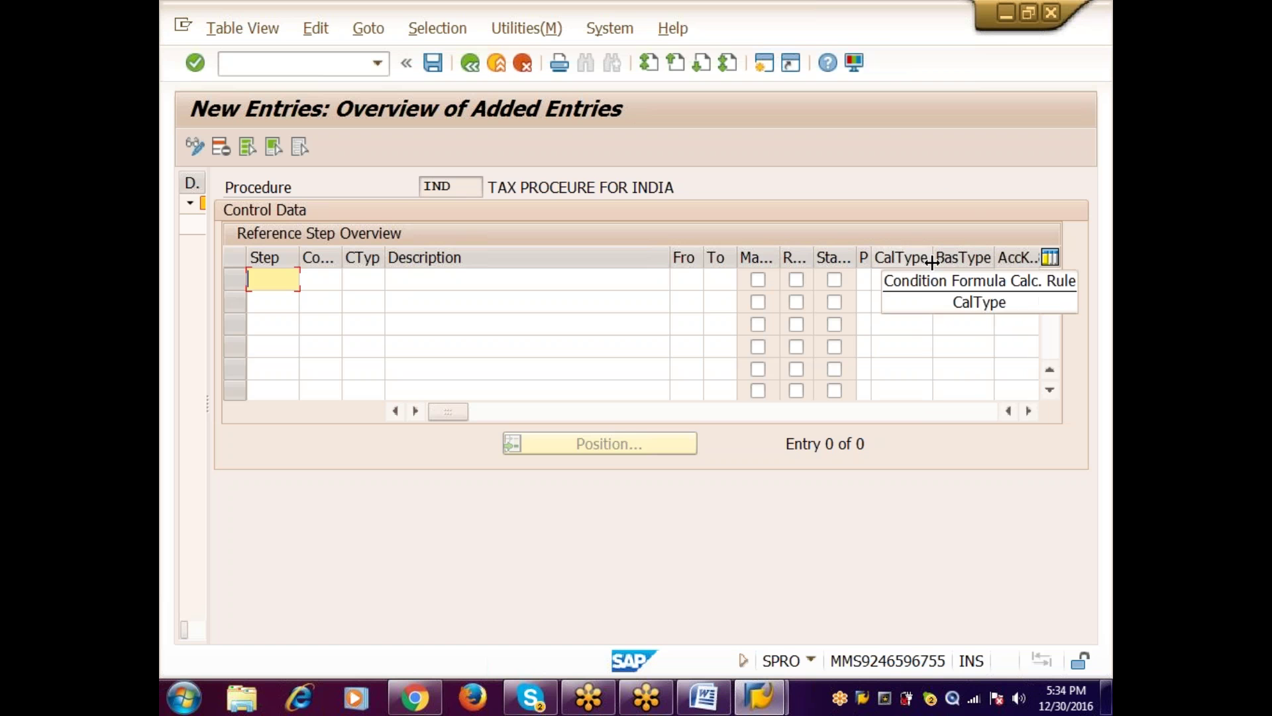
left_click_drag(934, 259, 863, 258)
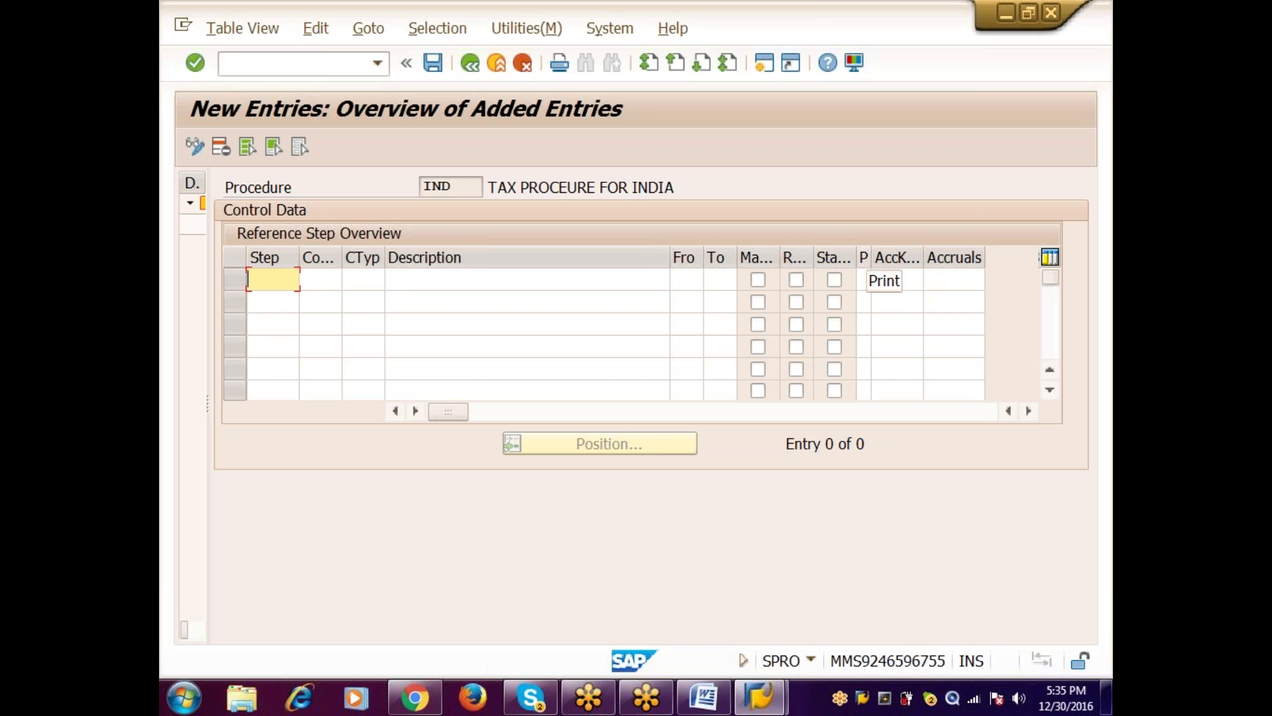
Step: Add control data step 10 with condition type BASB to the IND procedure
type("10")
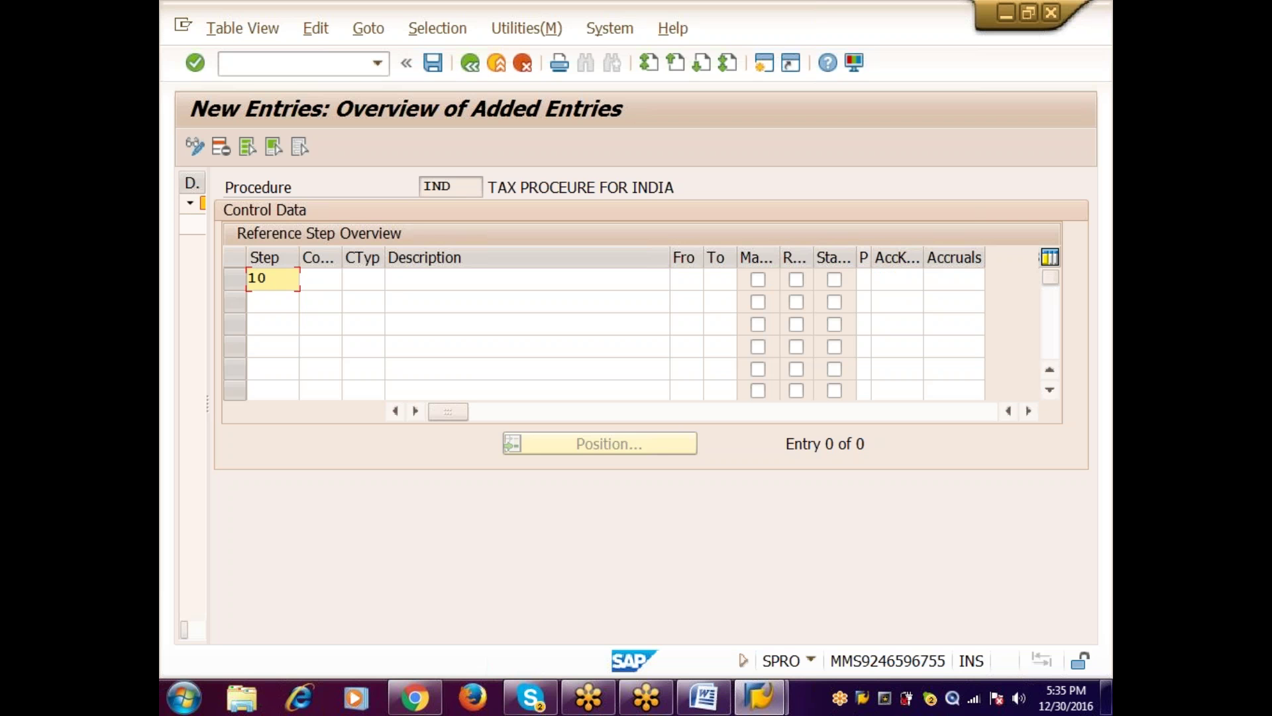
key("Tab")
key("Tab")
type("BASB")
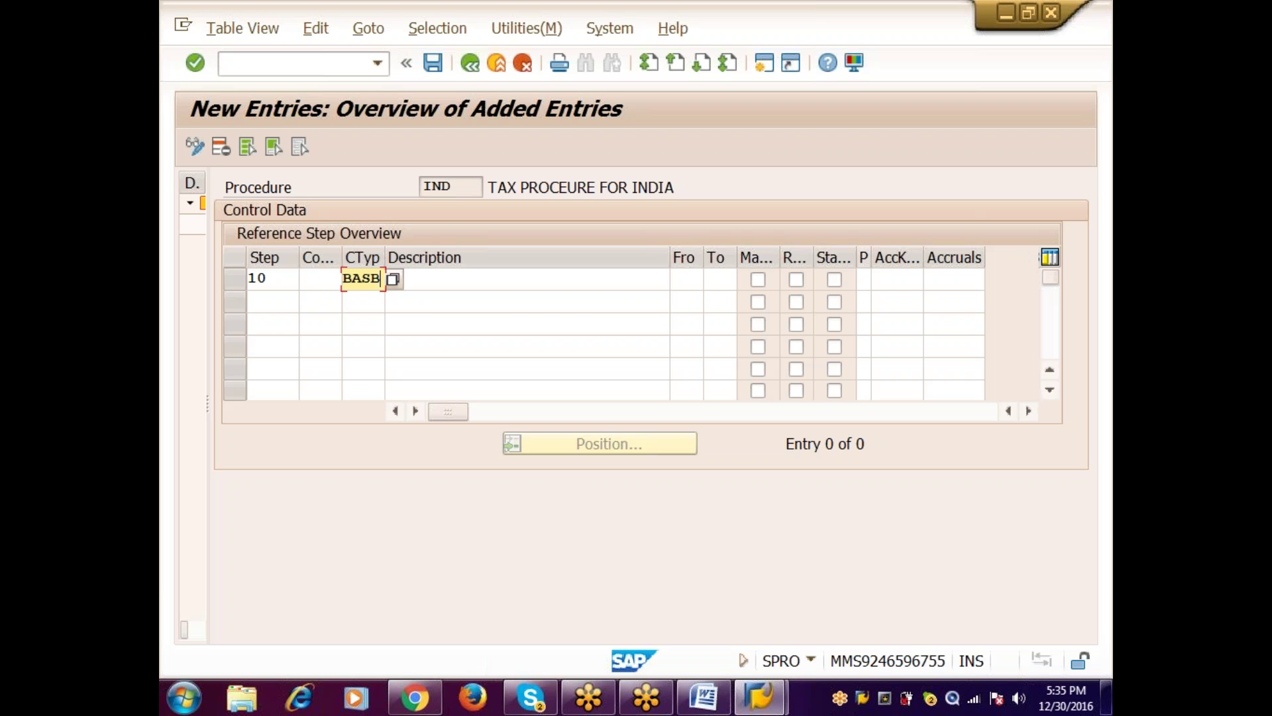
key("Return")
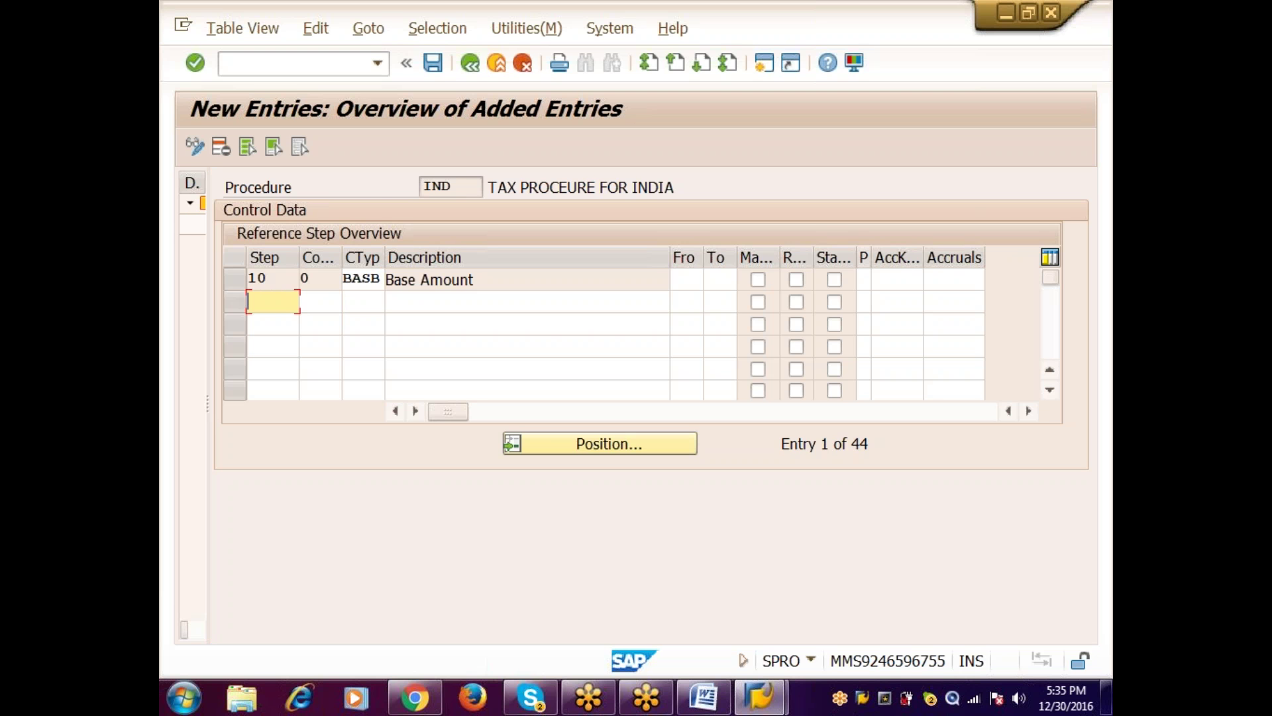
Step: Add control data step 12 with condition type ABVI, calculated from step 10 to 10, with account key IVI
type("123")
key("BackSpace")
key("Tab")
key("Tab")
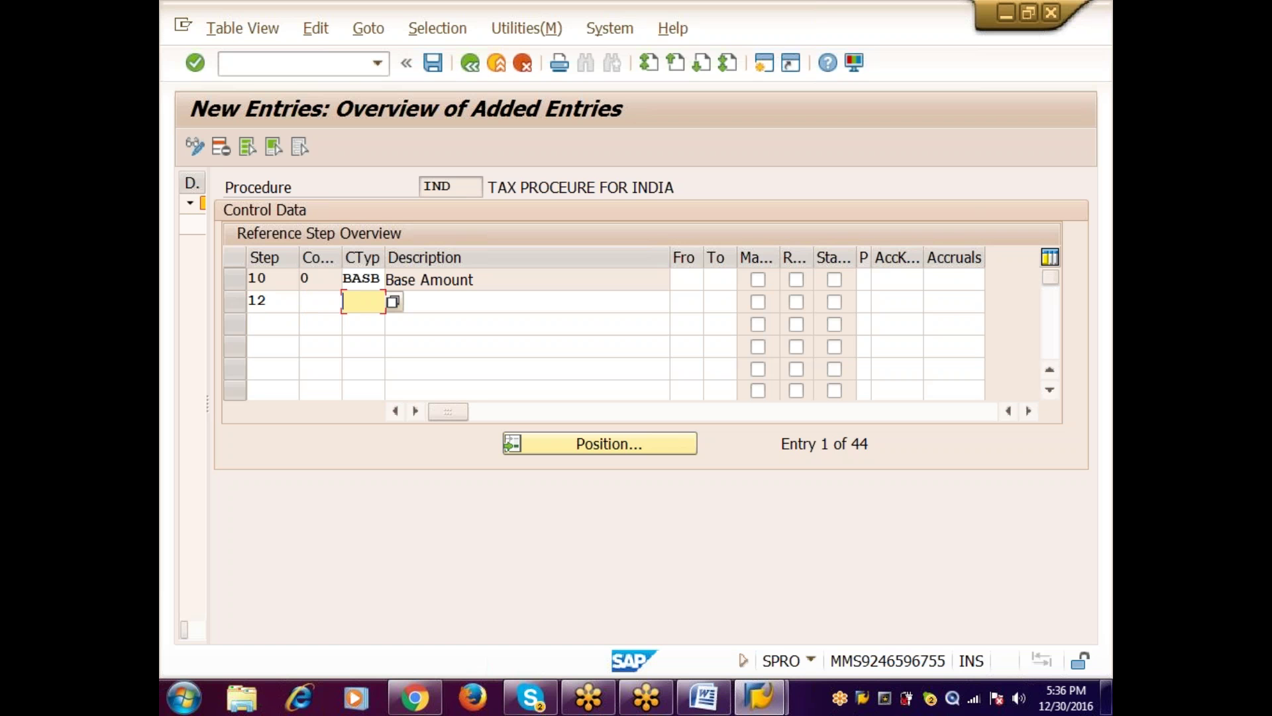
type("ABVI")
key("Tab")
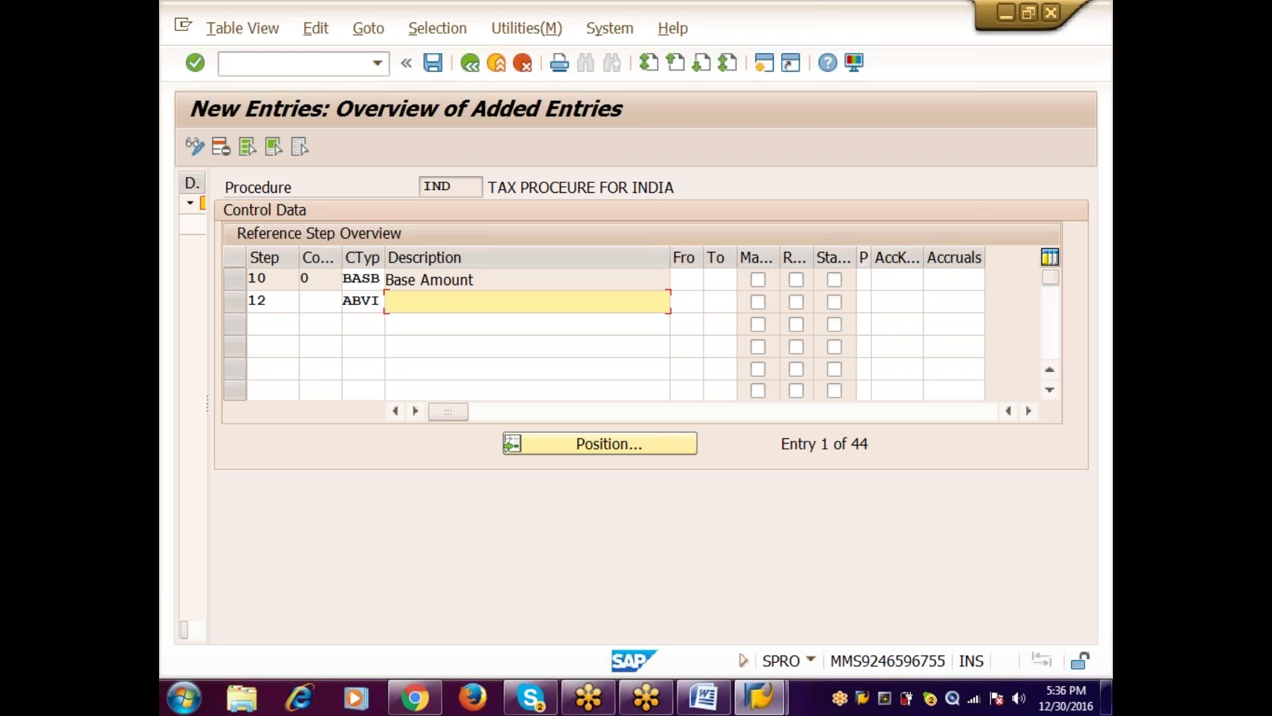
left_click(686, 301)
type("10")
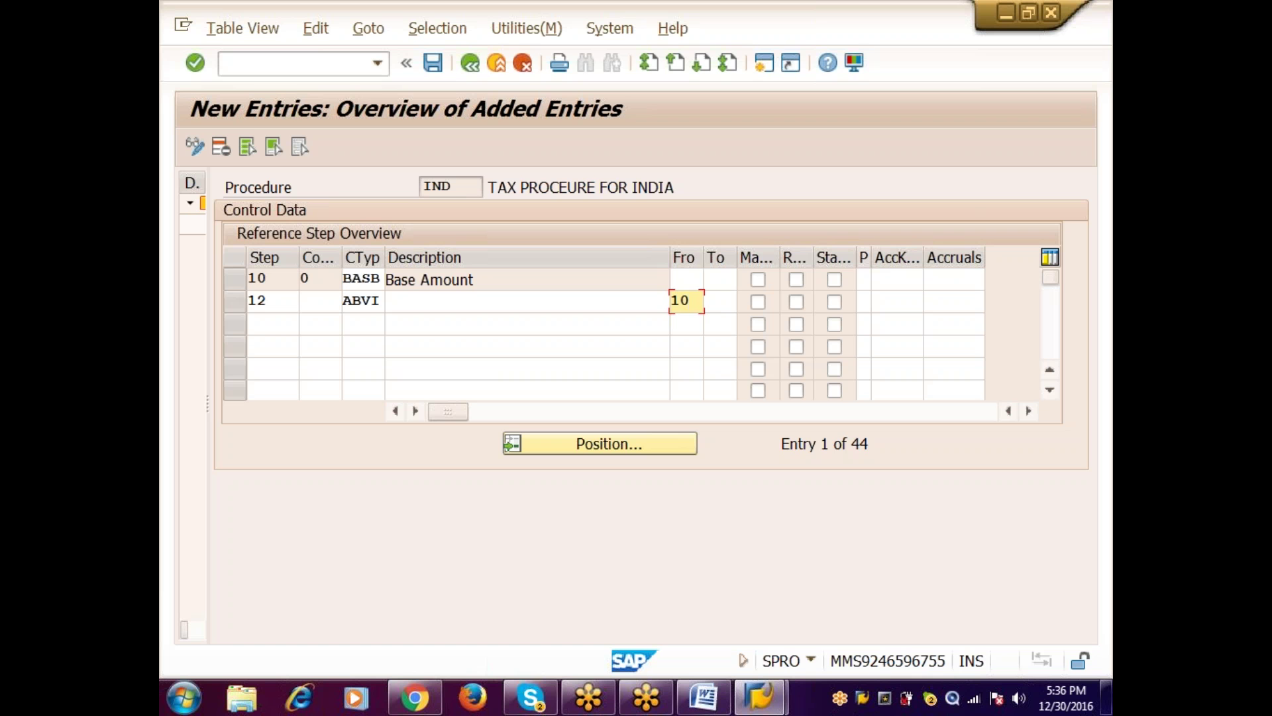
left_click(720, 300)
type("10")
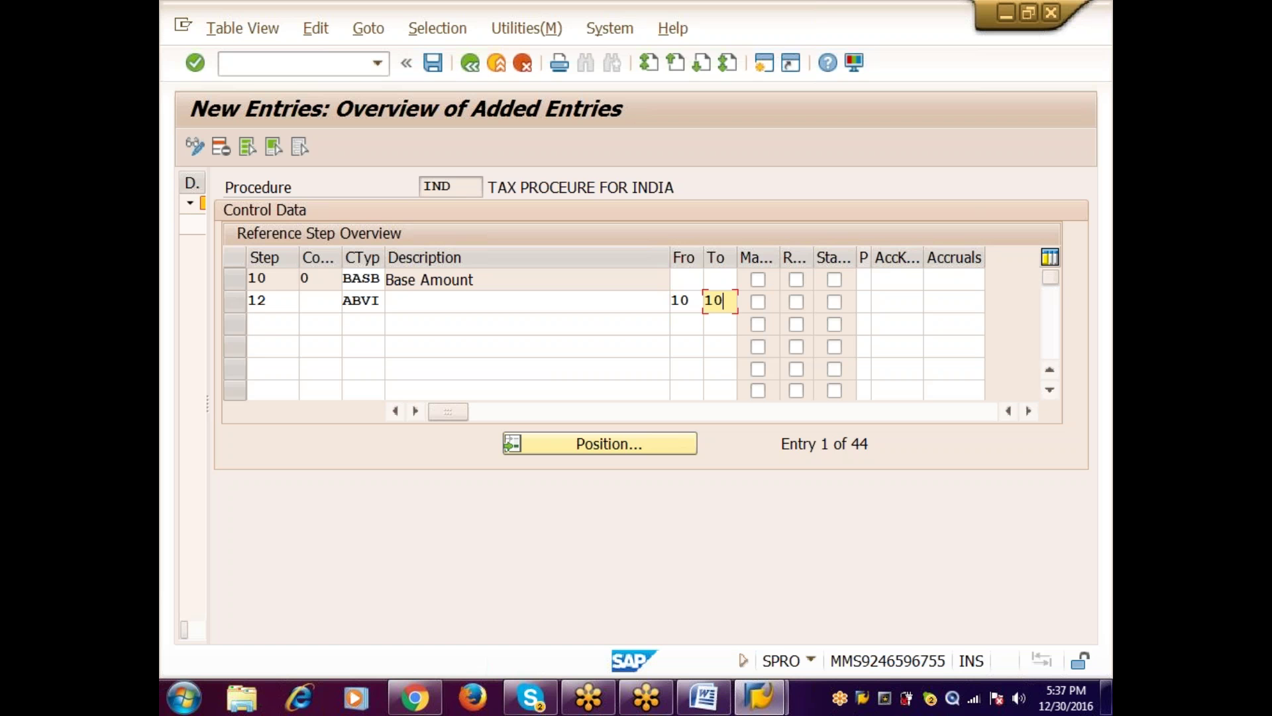
key("Tab")
key("Tab")
key("Tab")
key("Tab")
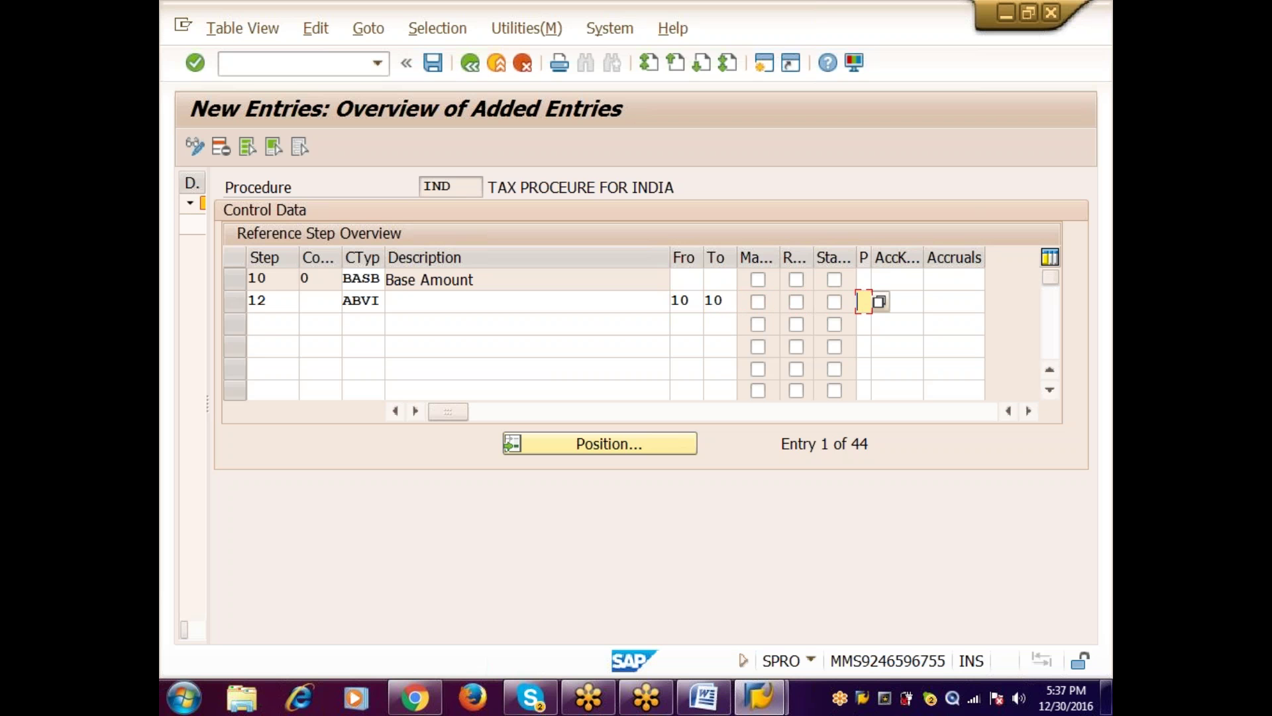
key("Tab")
type("IVI")
key("Return")
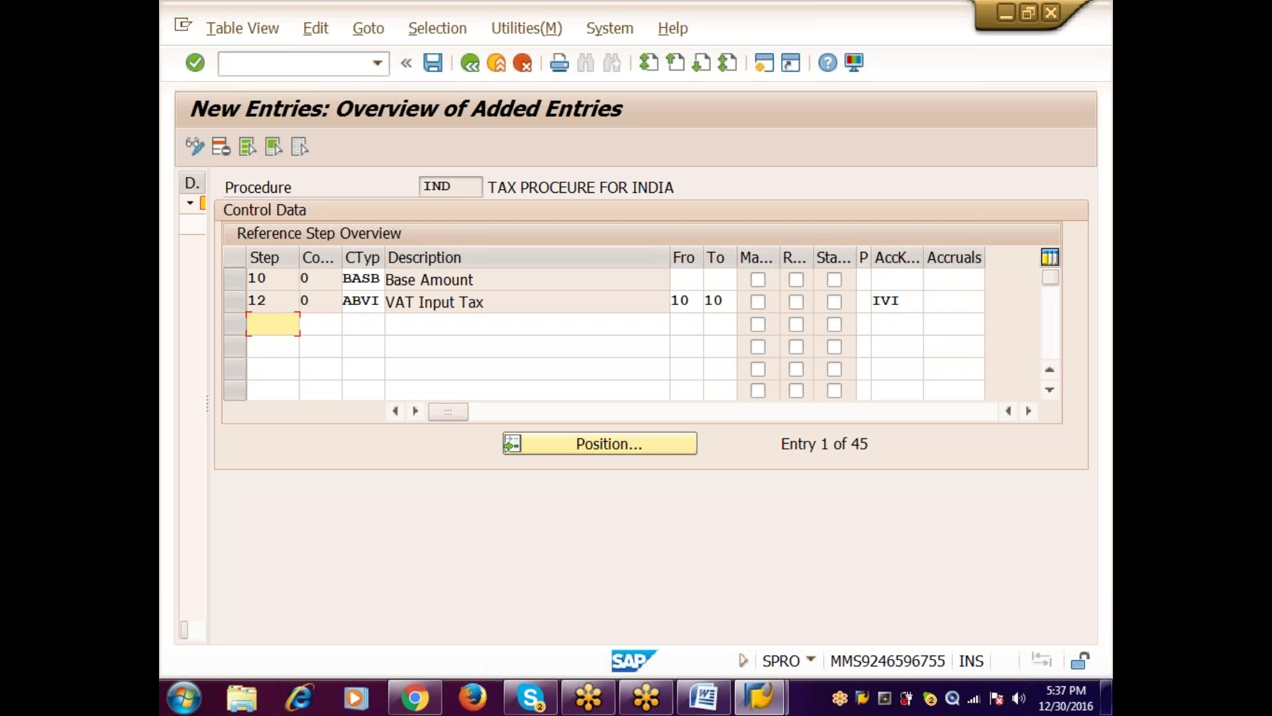
Step: Add control data step 15 with condition type ABCI, calculated from step 10 to 10, with account key ICI
type("15")
key("Tab")
key("Tab")
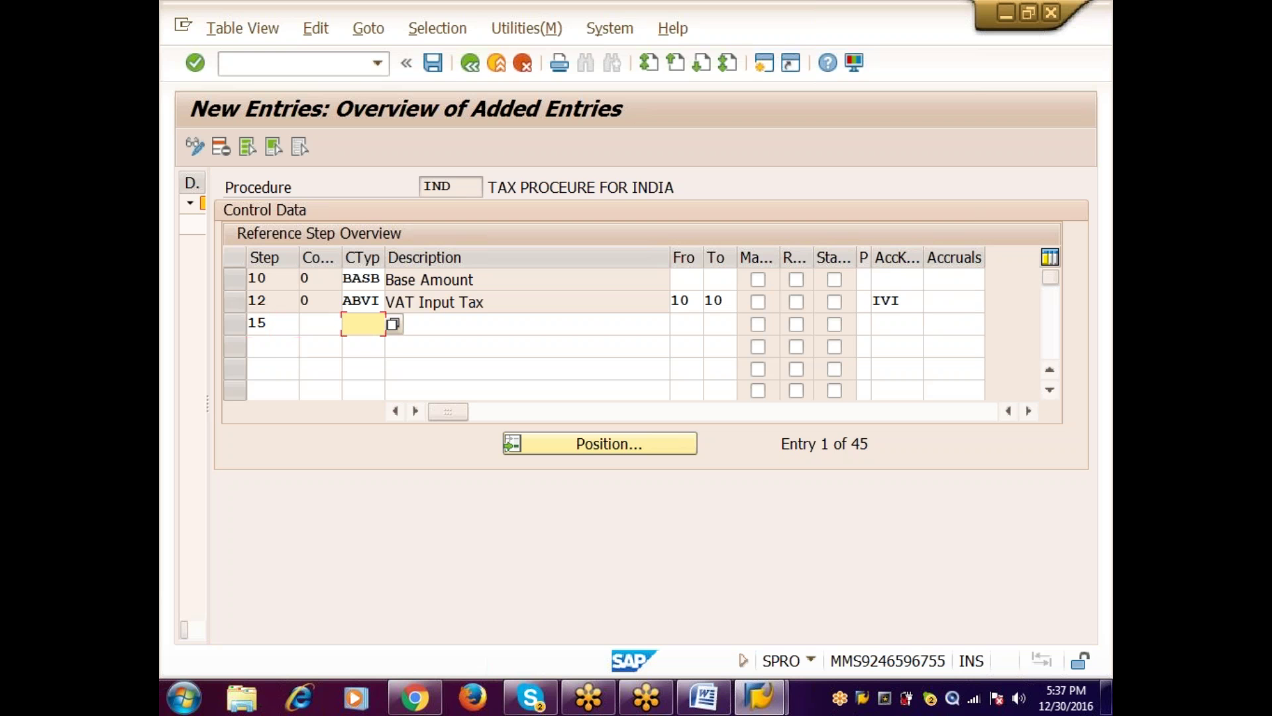
type("ABCI")
key("Tab")
key("Tab")
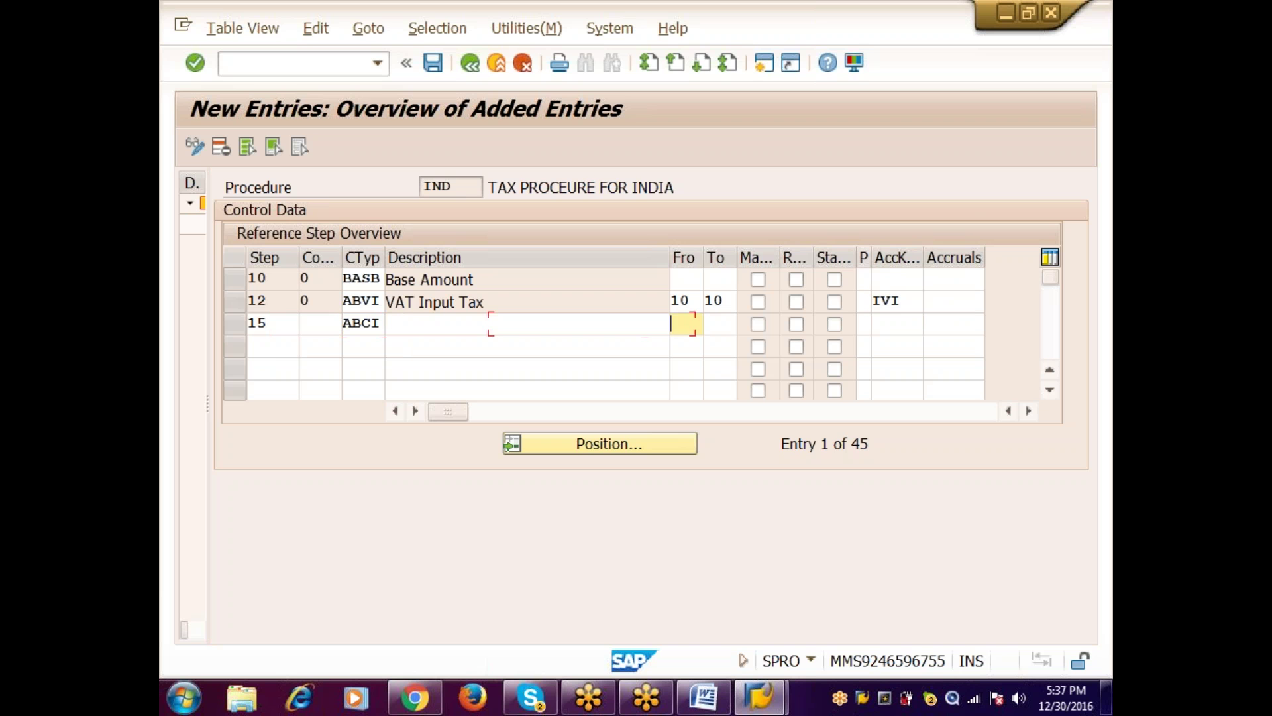
type("10")
key("Tab")
type("10")
key("Tab")
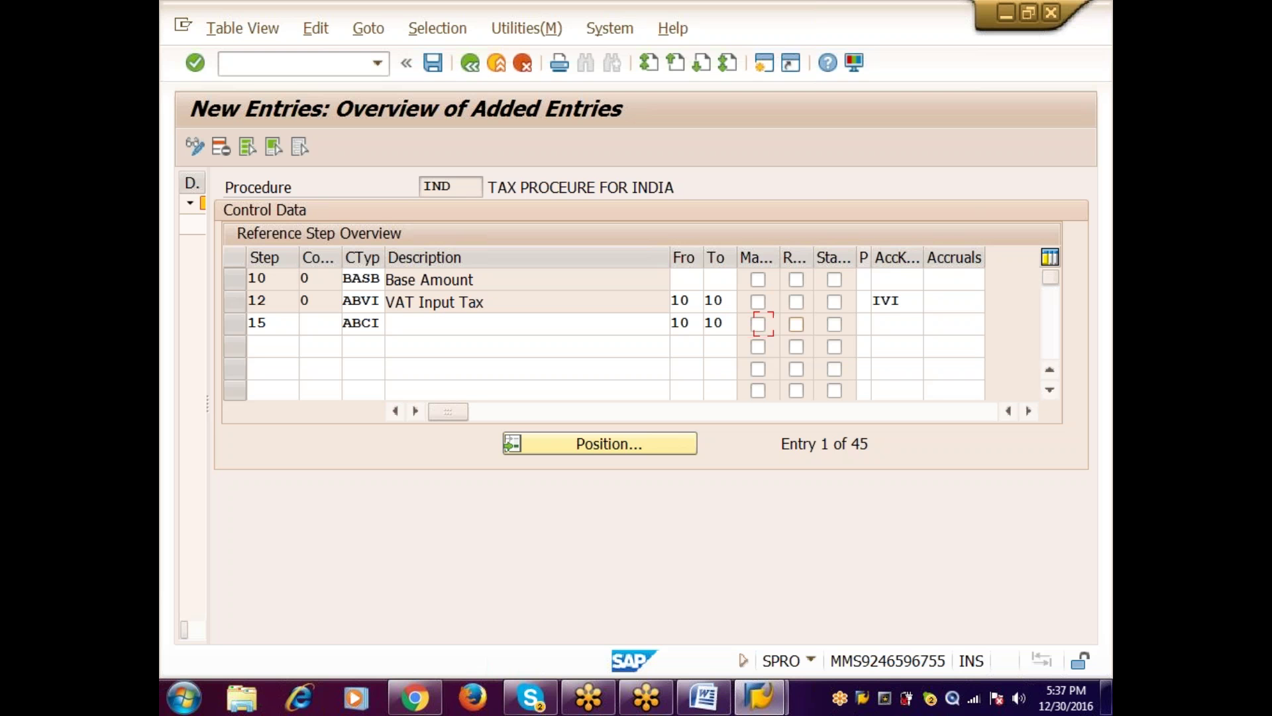
key("Tab")
key("Tab")
key("Tab")
key("Tab")
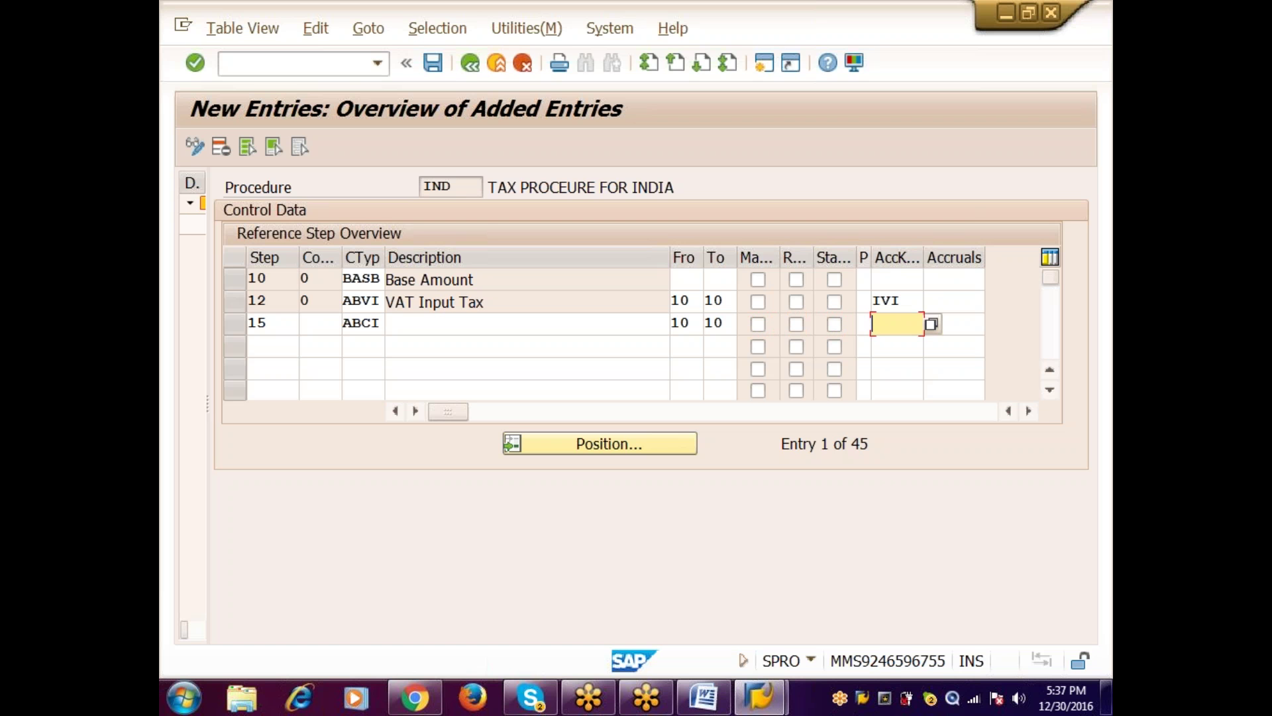
type("ICI")
key("Return")
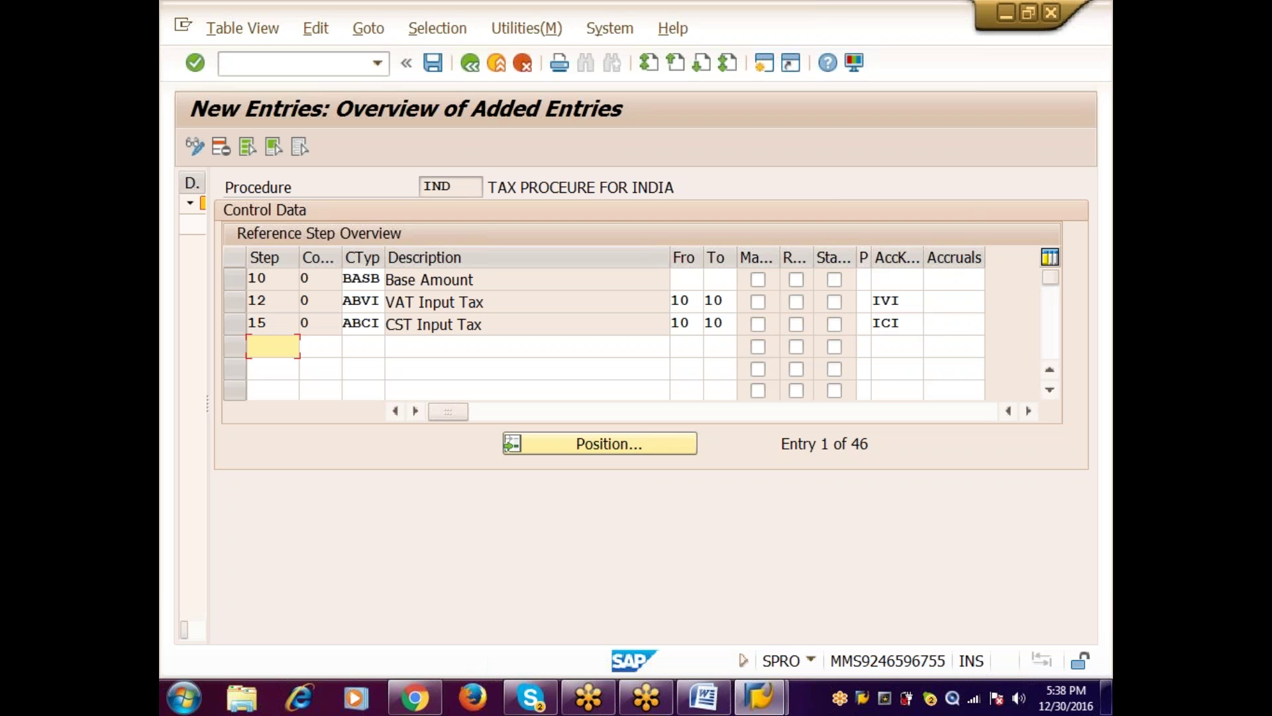
Step: Add control data step 20 with condition type ABSI, calculated from step 10 to 10, with account key ISI
type("20")
left_click(311, 346)
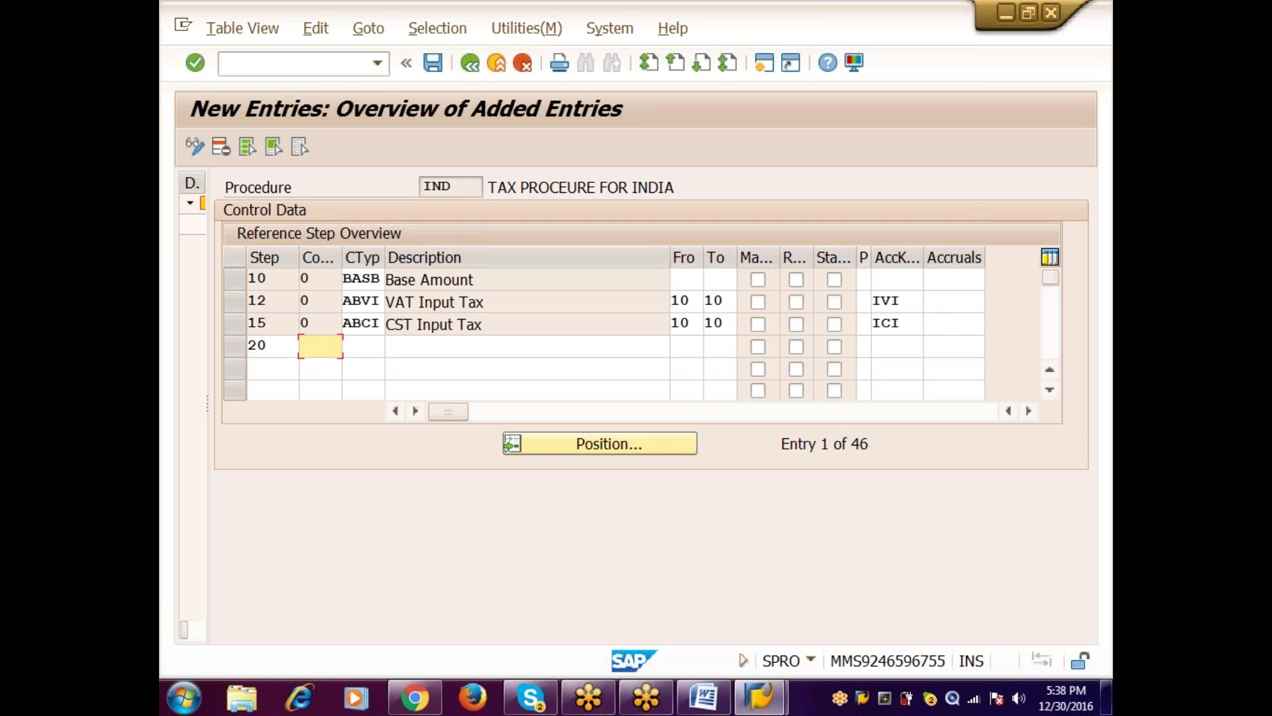
left_click(364, 346)
type("ABSI")
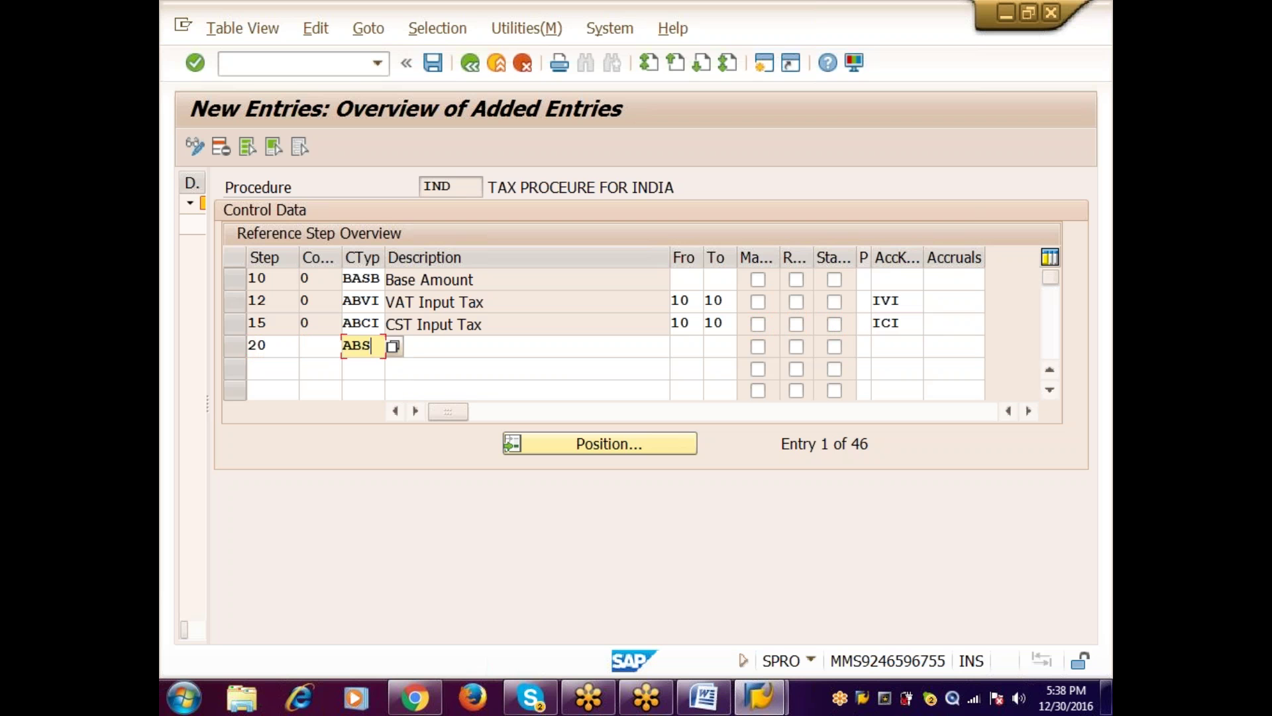
key("Tab")
key("Tab")
type("10")
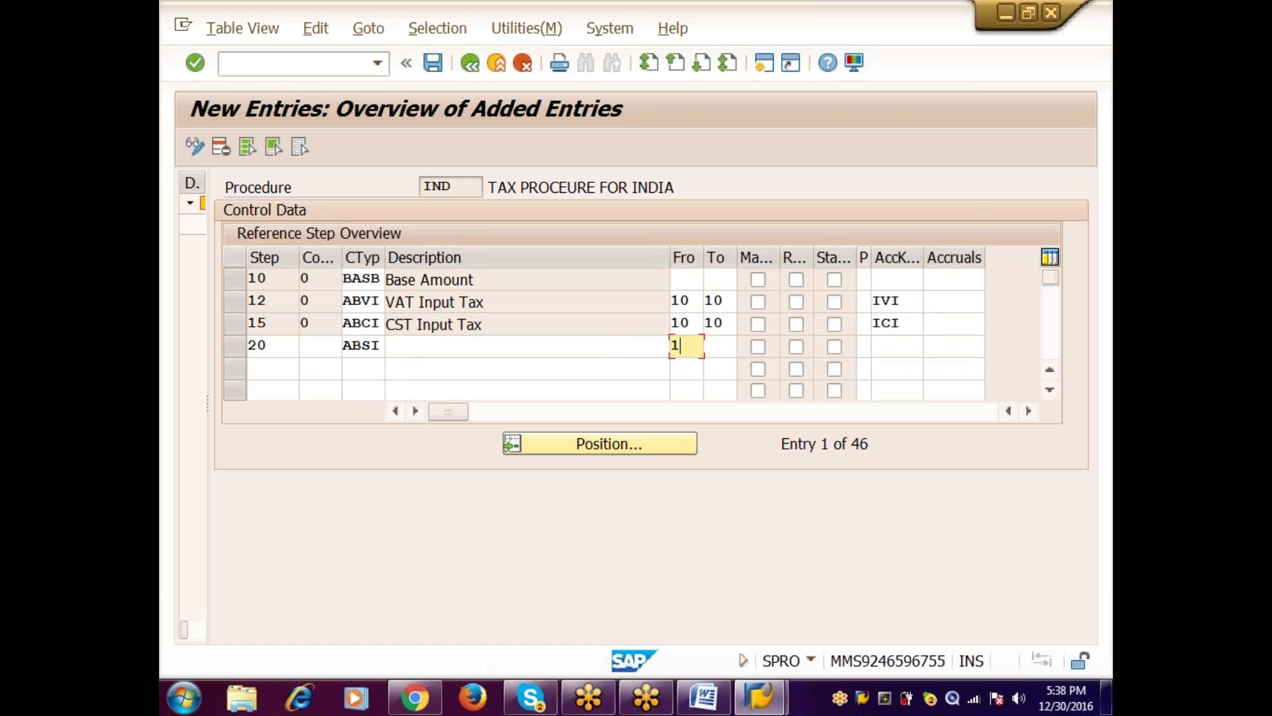
key("Tab")
type("10")
key("Tab")
key("Tab")
key("Tab")
key("Tab")
key("Tab")
type("ISI")
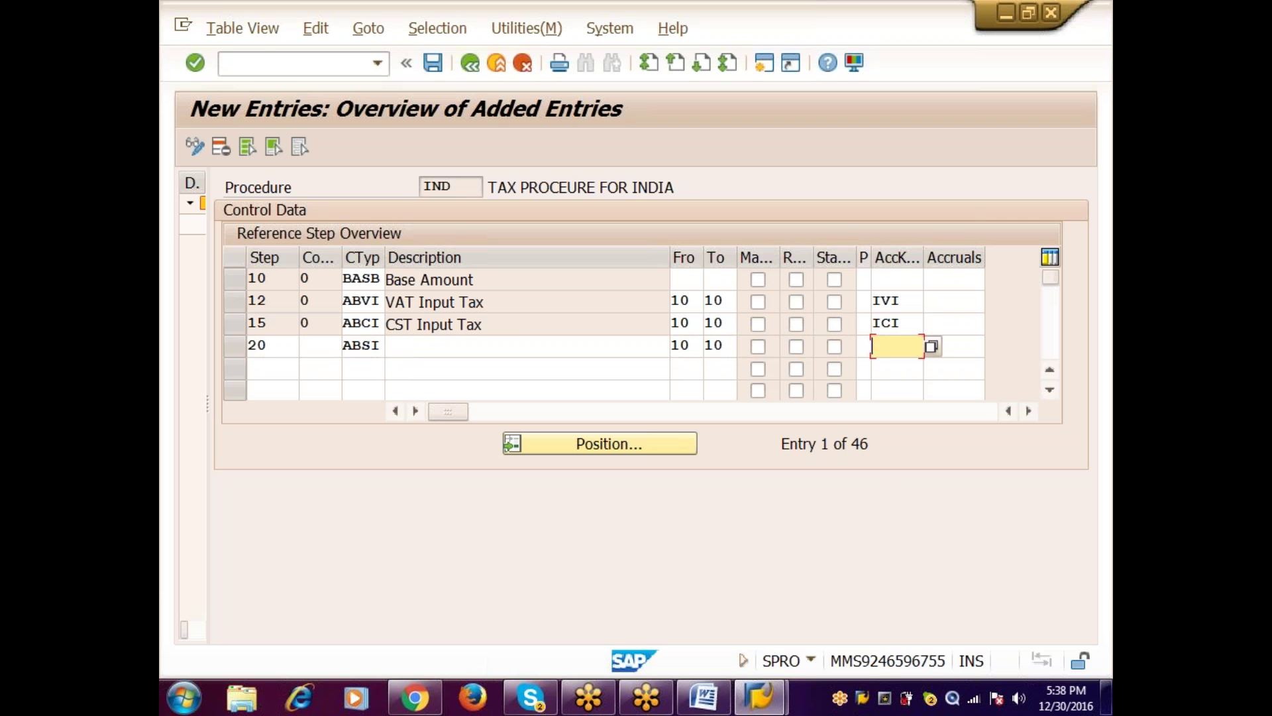
key("Return")
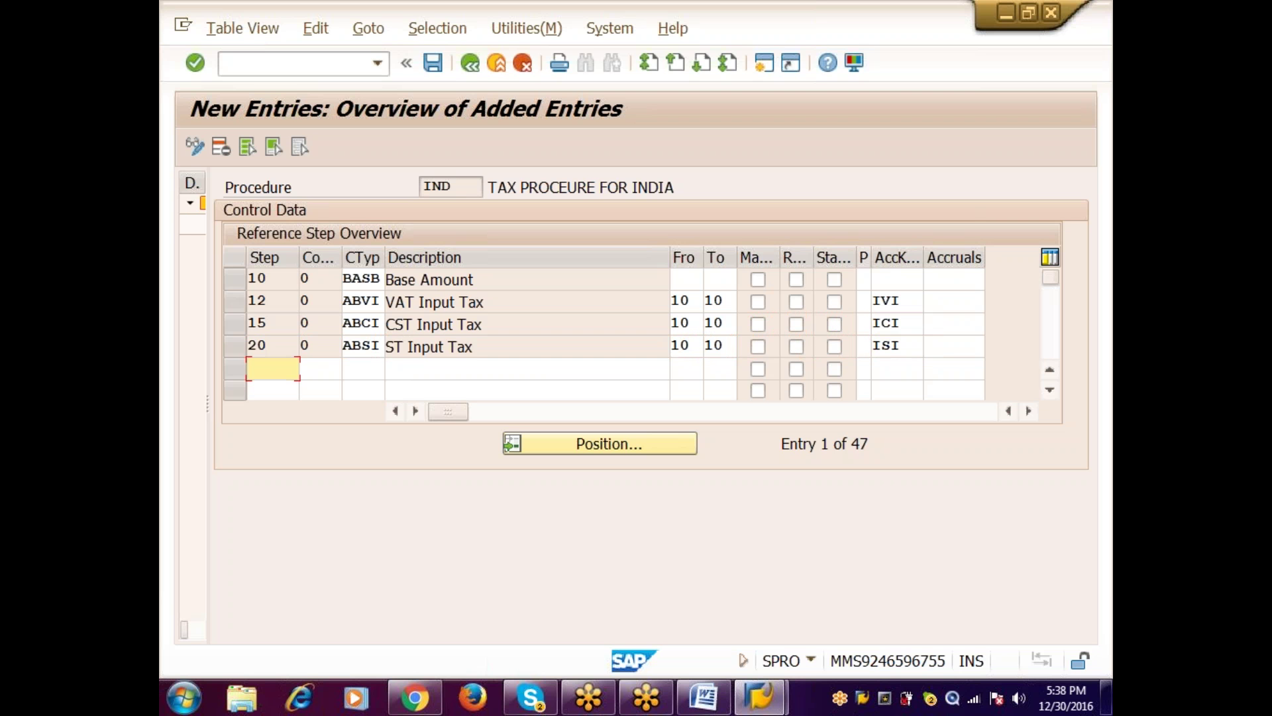
Step: Add control data step 22 with condition type ABXI, calculated from step 10 to 10, with account key IXI
type("22")
key("Tab")
key("Tab")
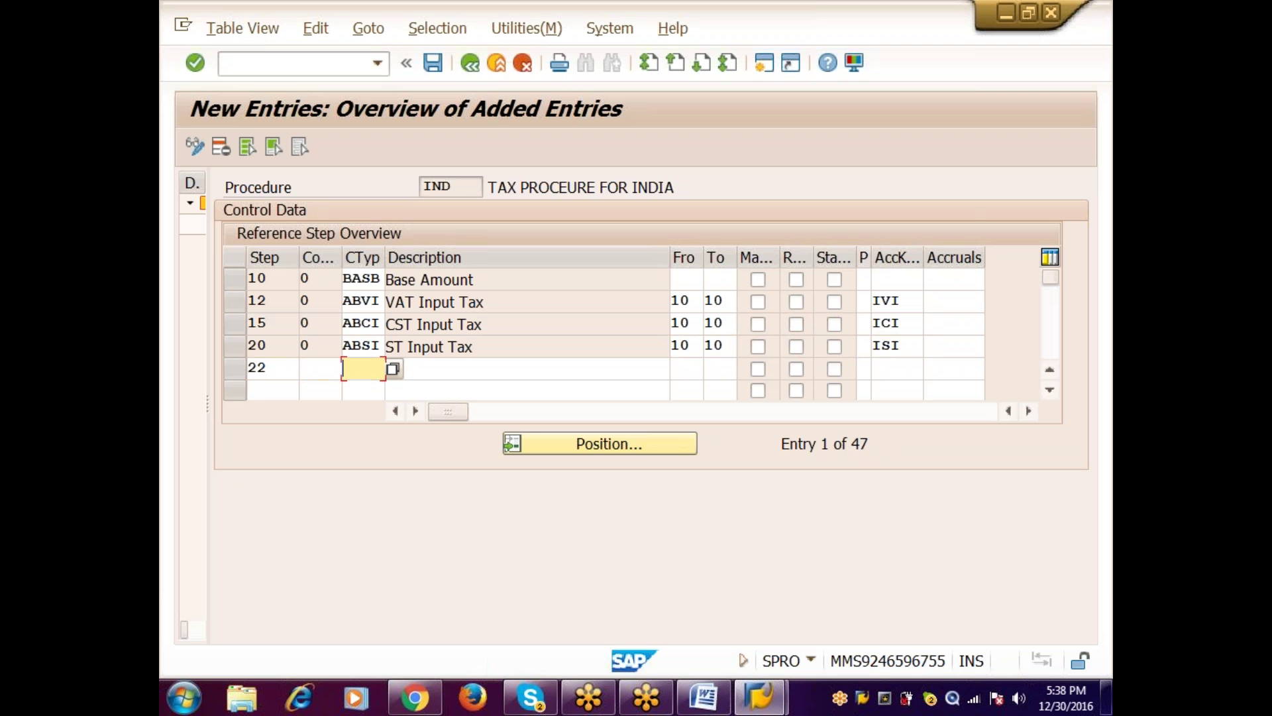
type("ABXI")
key("Tab")
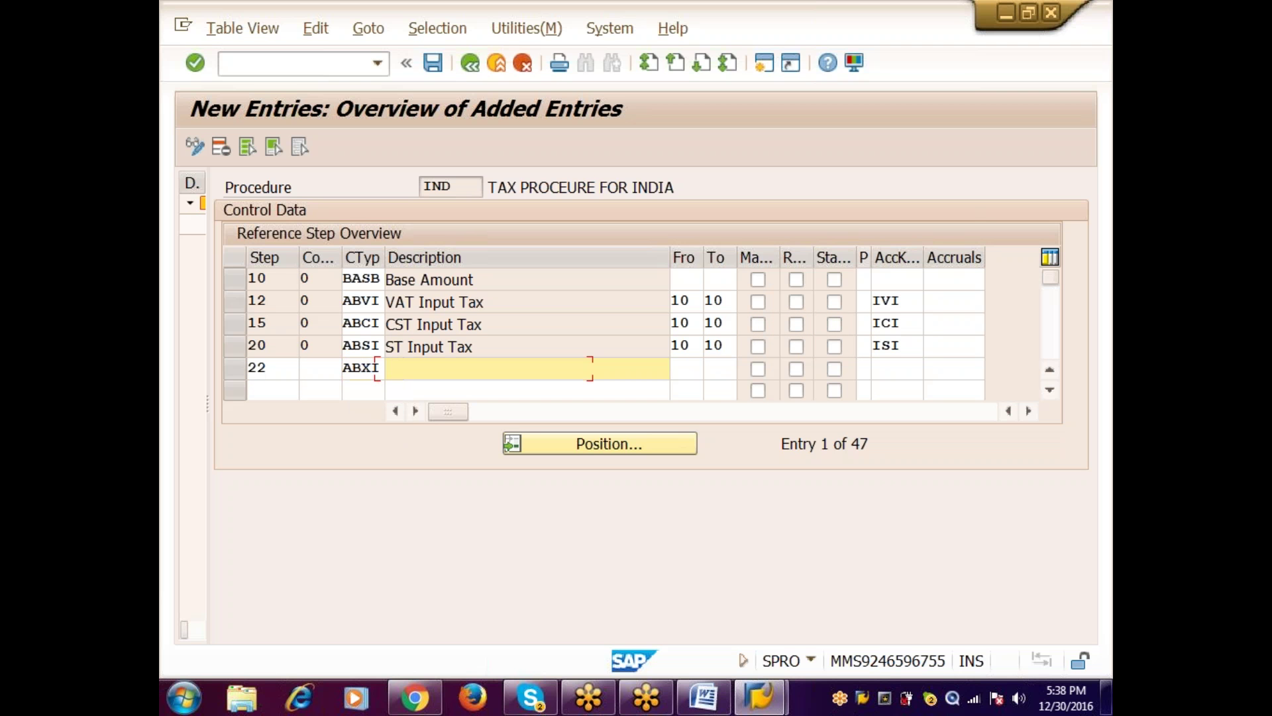
key("Tab")
type("10")
key("Tab")
type("10")
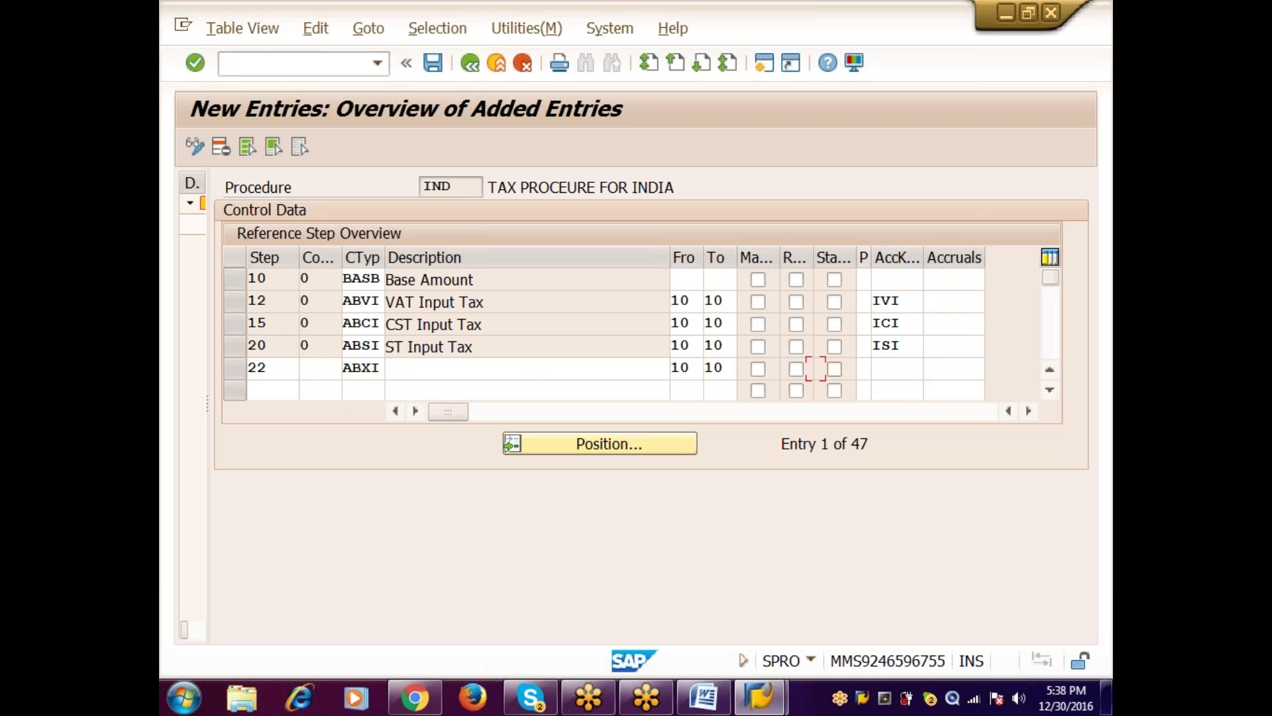
key("Tab")
key("Tab")
type("IXI")
key("Return")
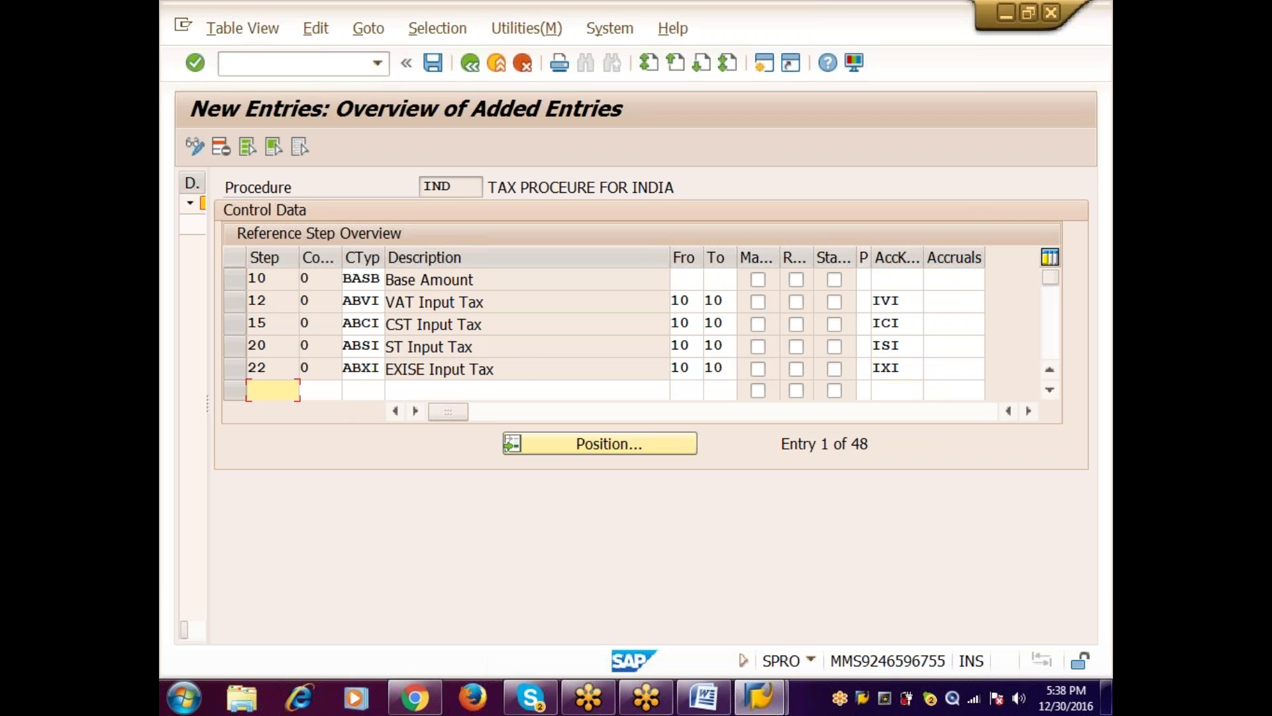
Step: Add control data step 30 with condition type ABEI, calculated from step 12 to 22, with account key IEI
type("30")
key("Tab")
key("Tab")
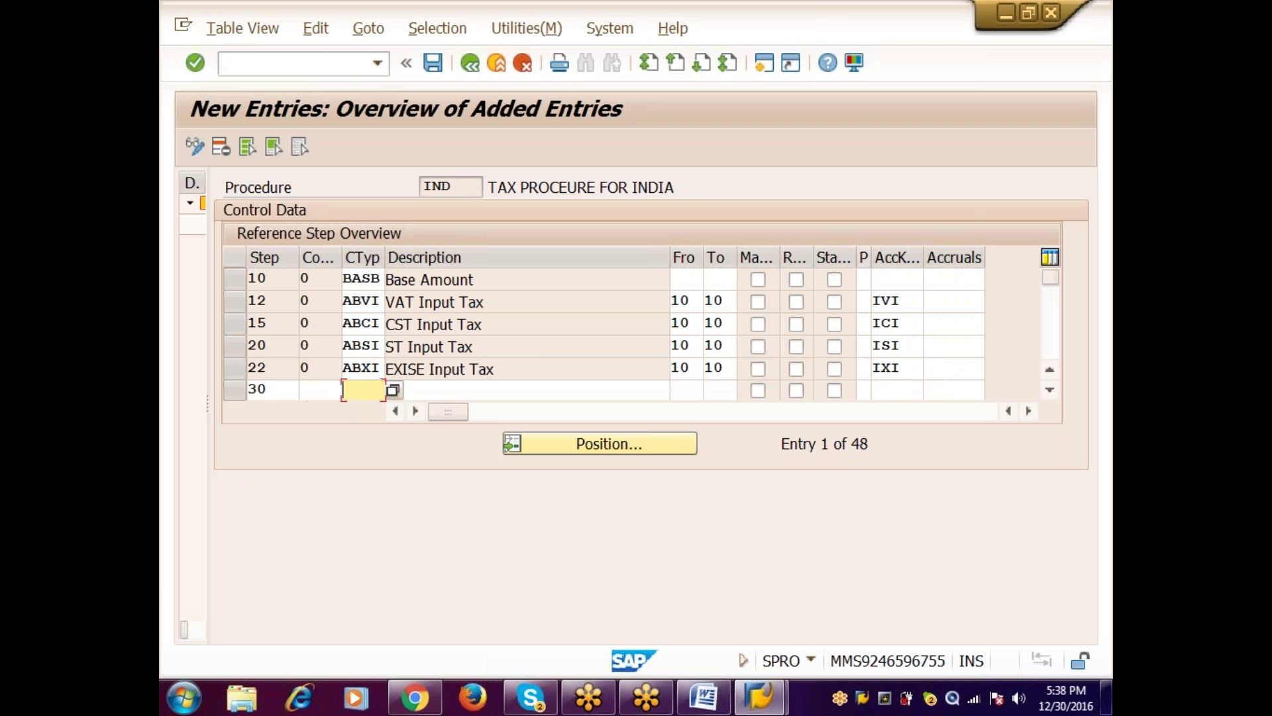
type("ABEI")
key("Tab")
key("Tab")
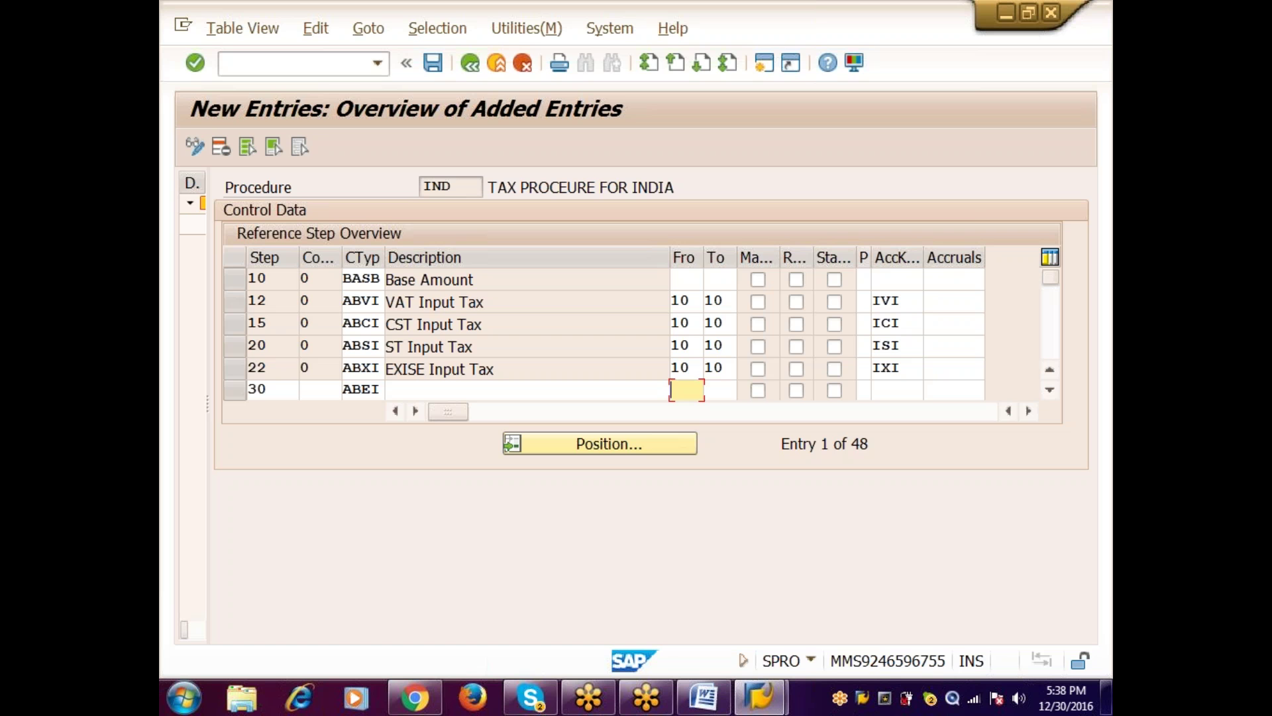
type("12")
key("Tab")
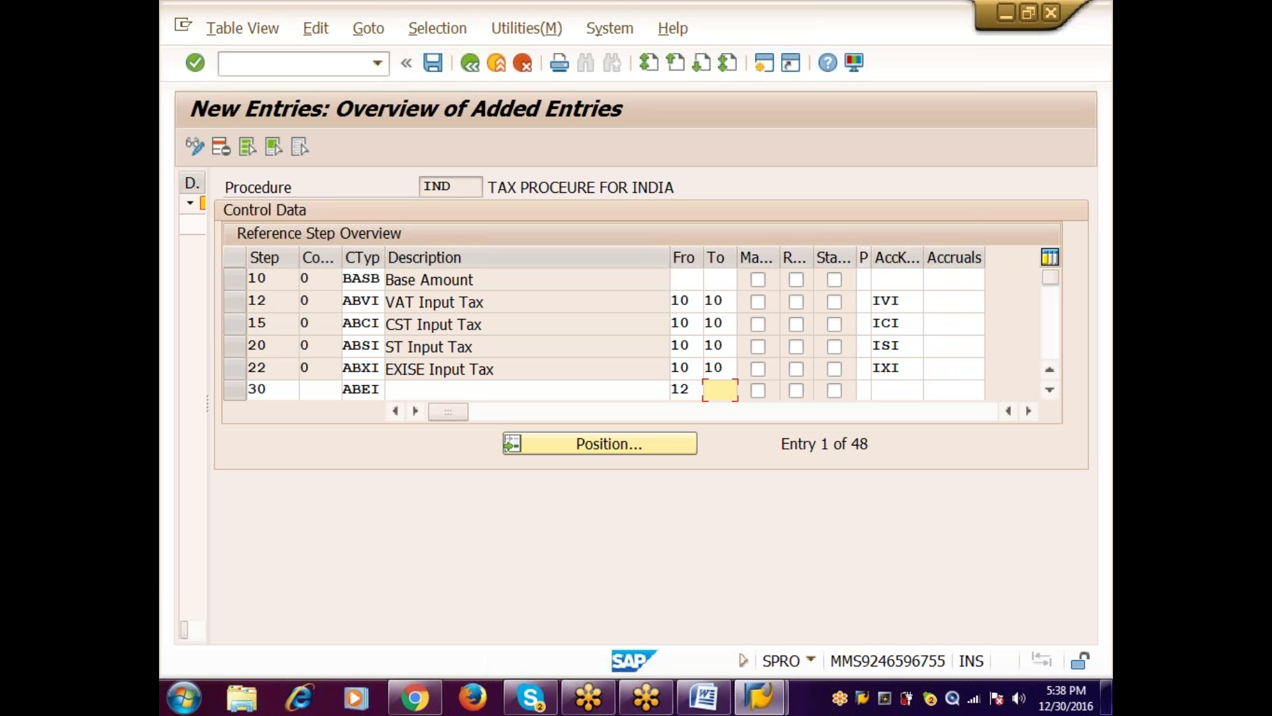
type("22")
key("Tab")
key("Tab")
key("Tab")
key("Tab")
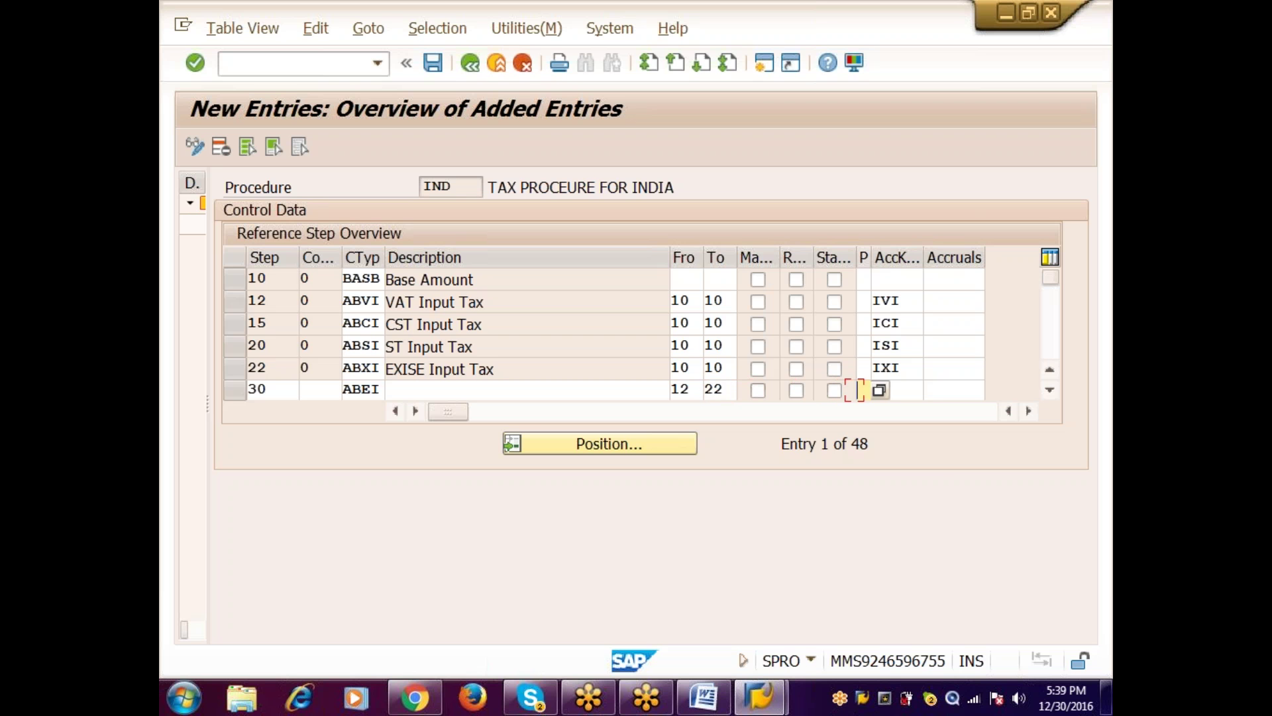
type("IEI")
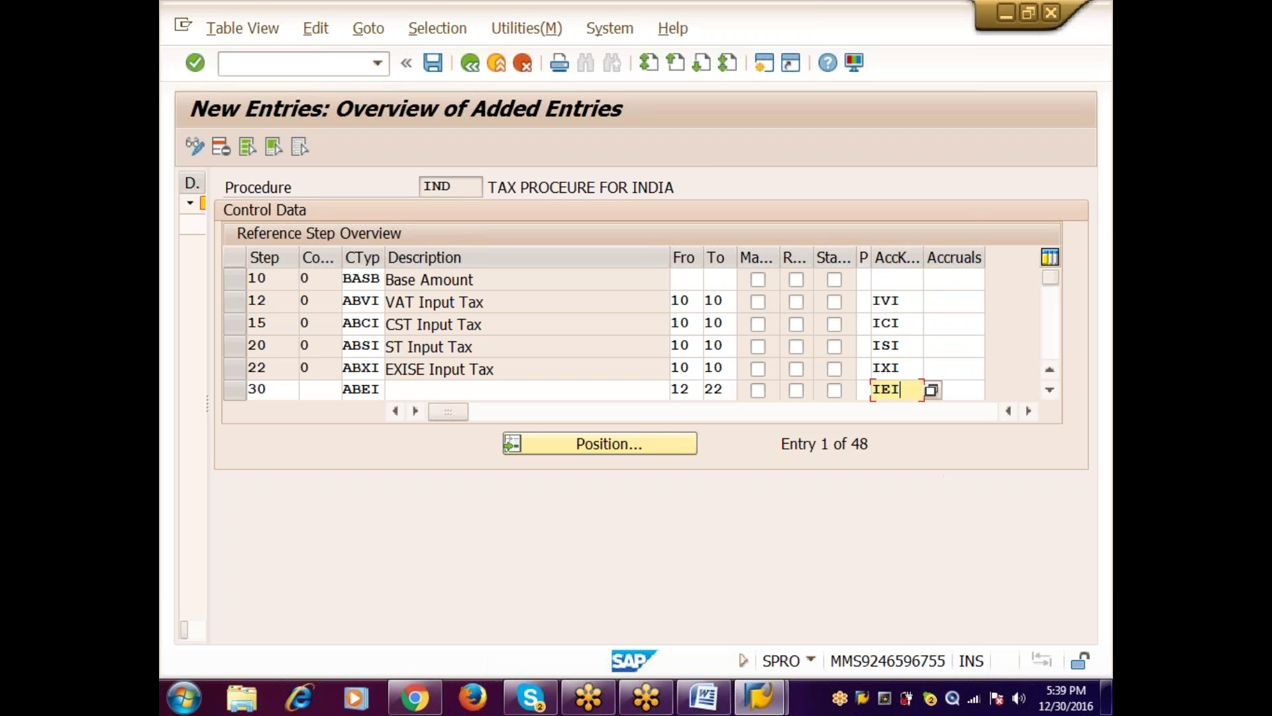
key("Return")
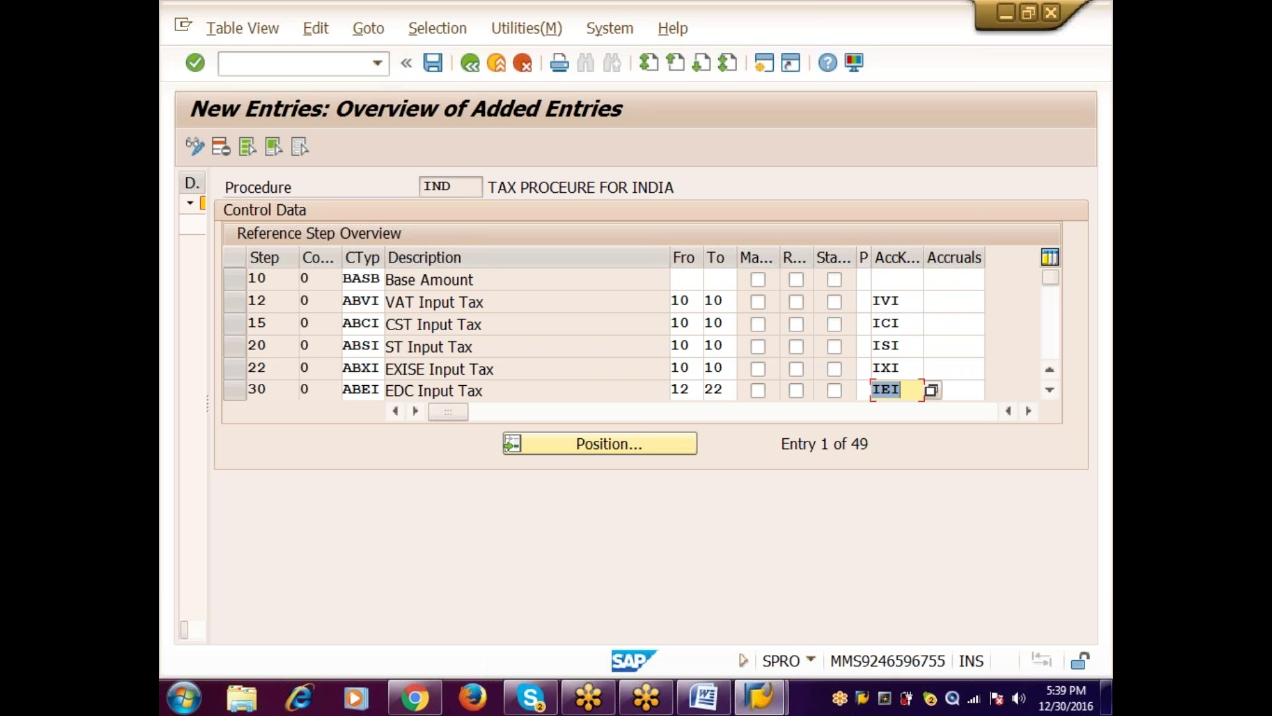
Step: Add control data step 40 with condition type ABVO, calculated from step 10 to 10, with account key IVI
key("Return")
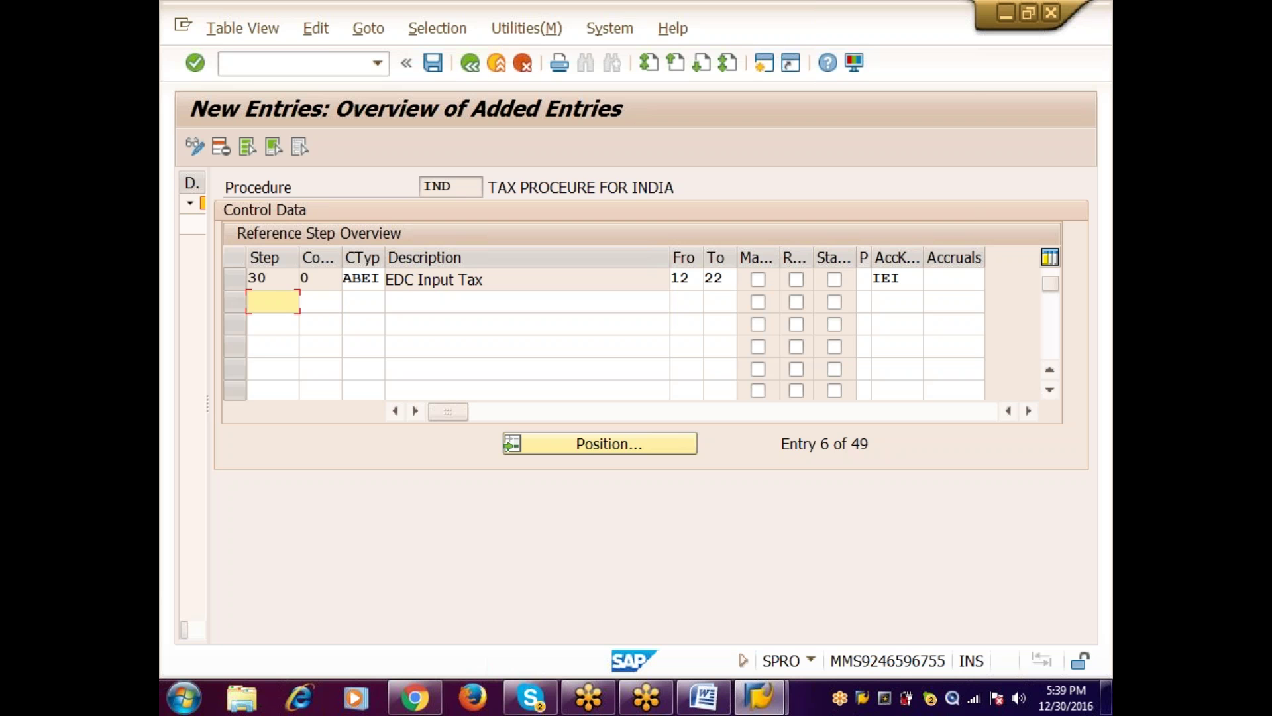
type("40")
key("Tab")
key("Tab")
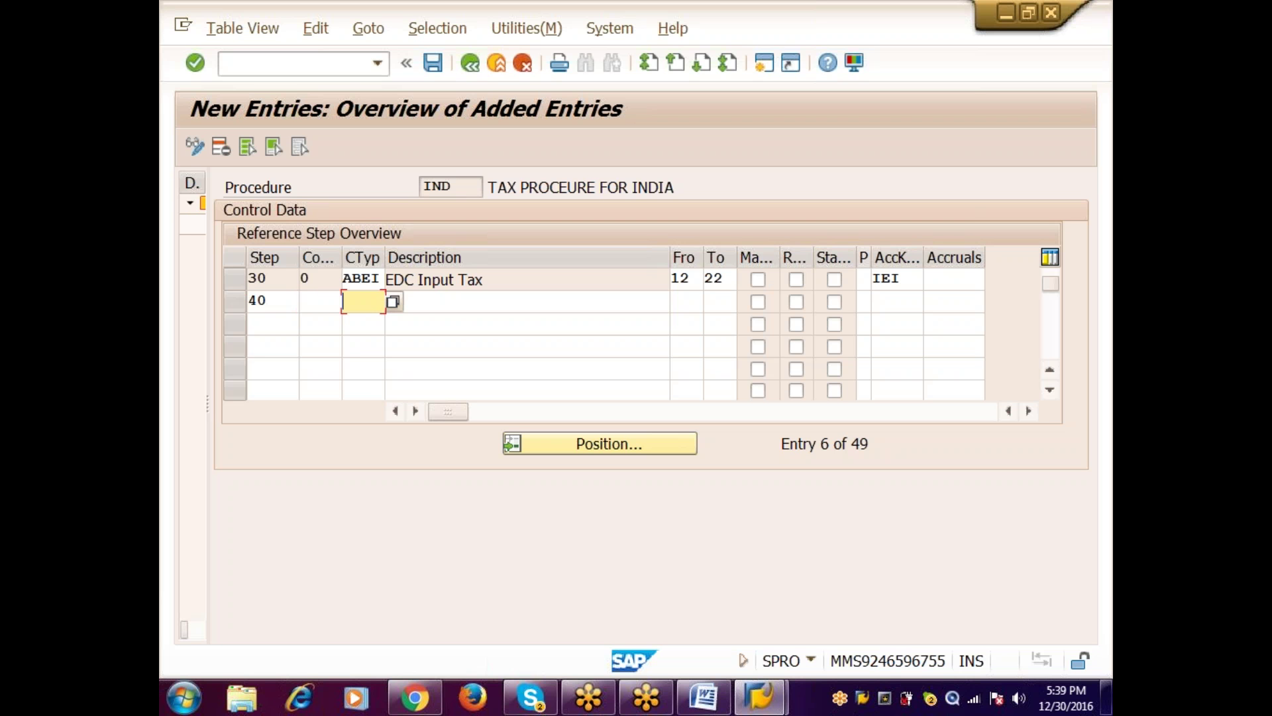
type("ABVO")
key("Tab")
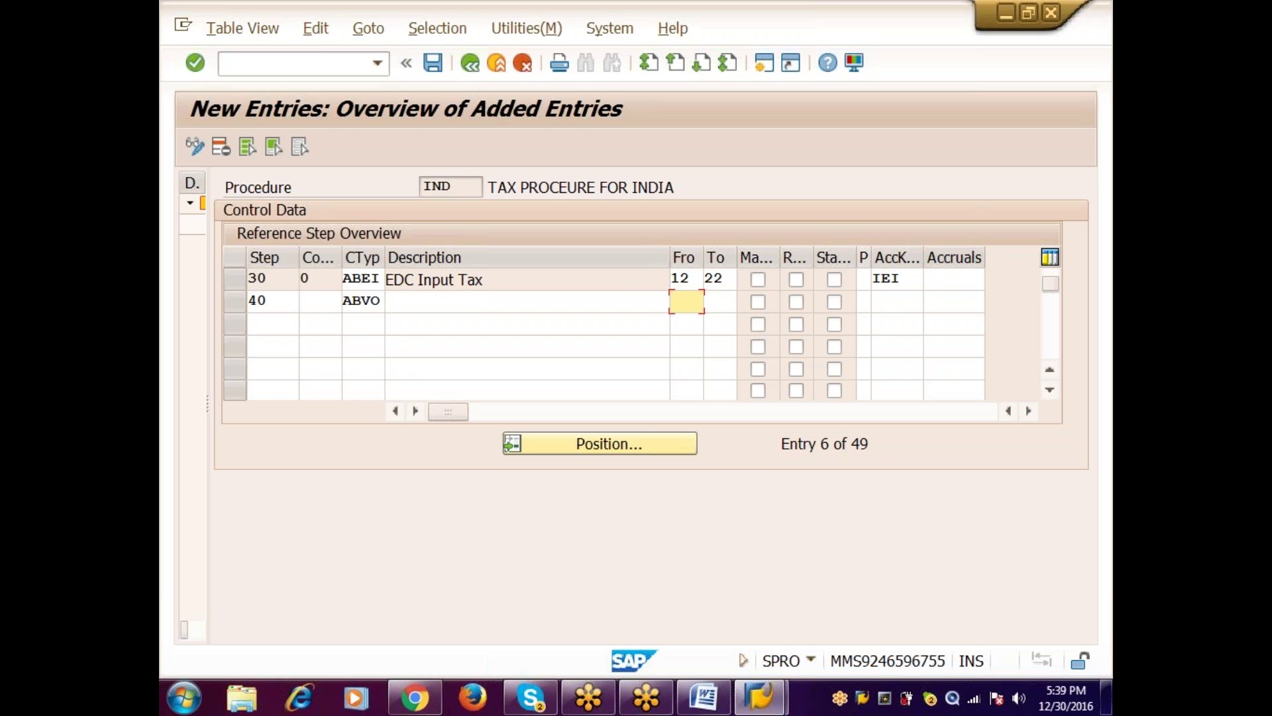
type("10")
key("Tab")
type("10")
key("Tab")
key("Tab")
key("Tab")
key("Tab")
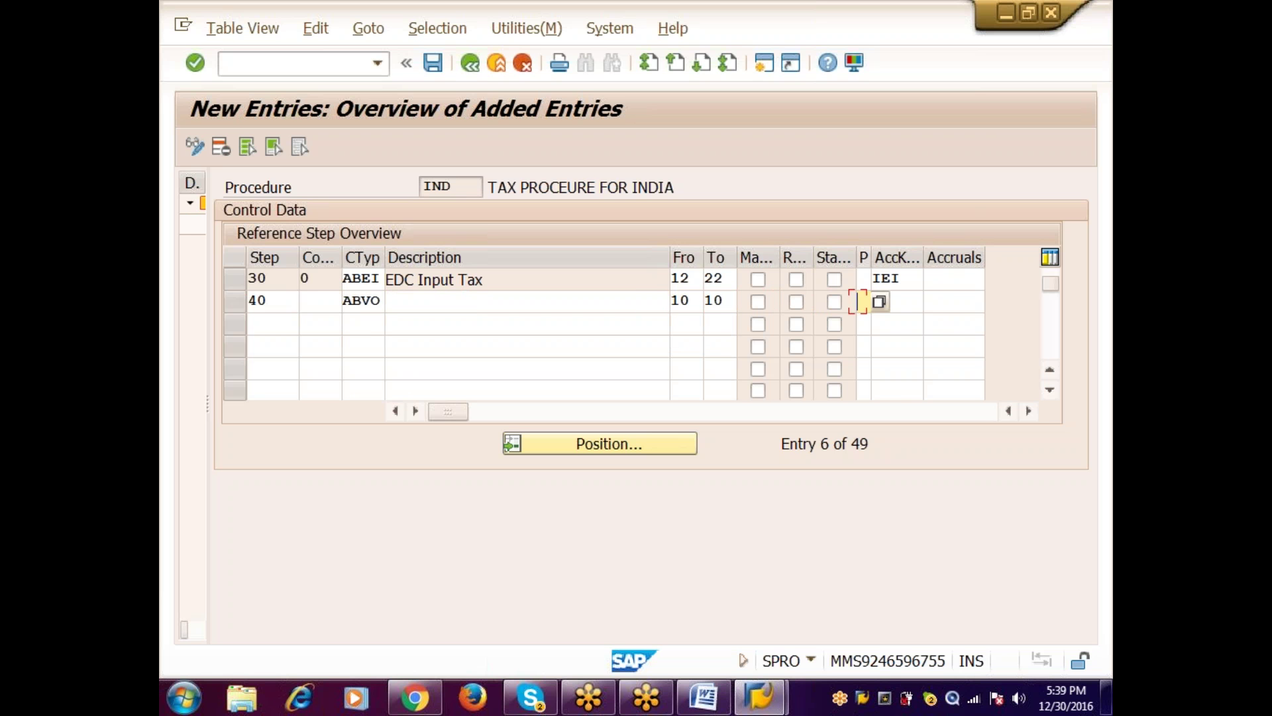
key("Tab")
type("IVI")
key("Return")
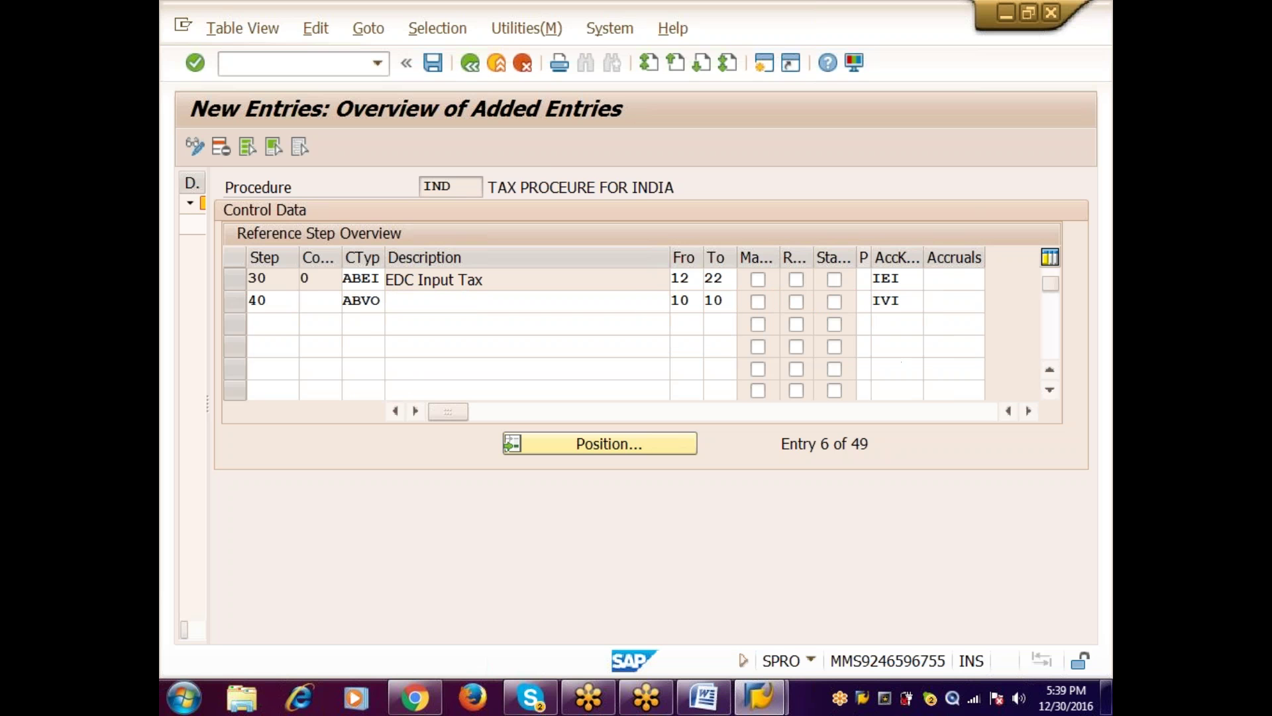
Step: Enter control data step 45 with condition type ABCO, calculated from step 10 to 10
type("45")
key("Tab")
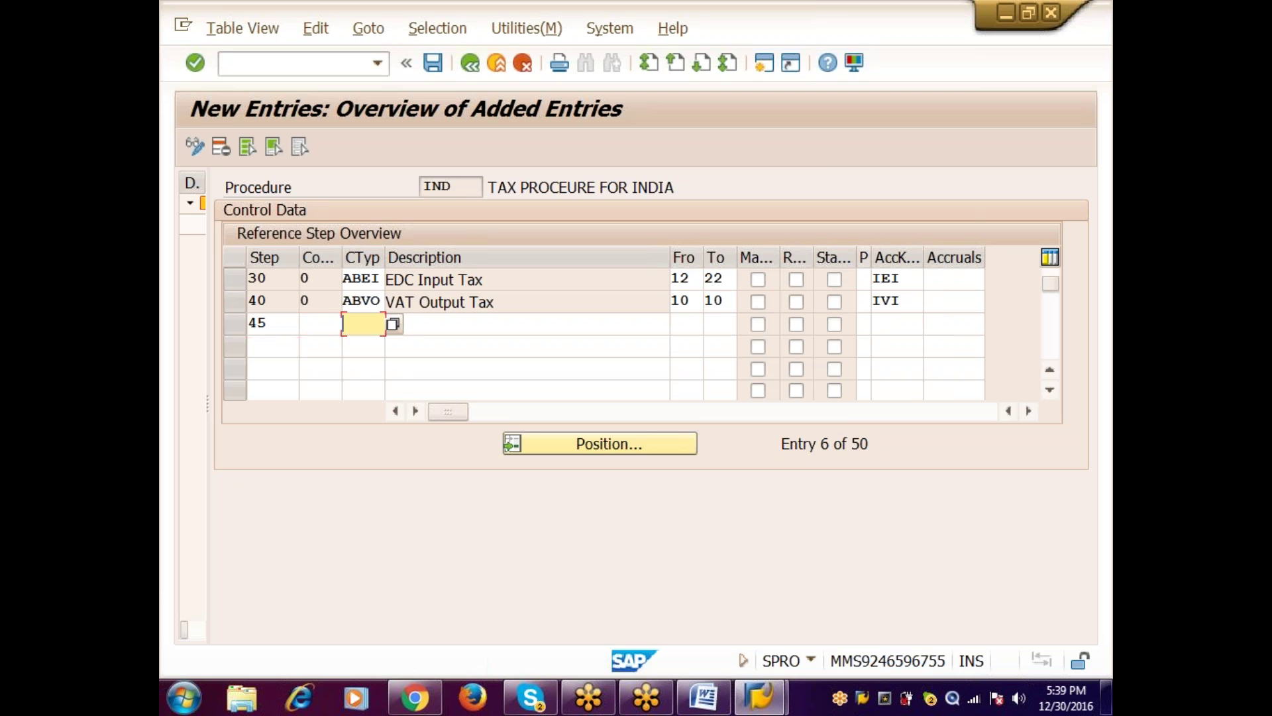
type("ABCO")
key("Tab")
key("Tab")
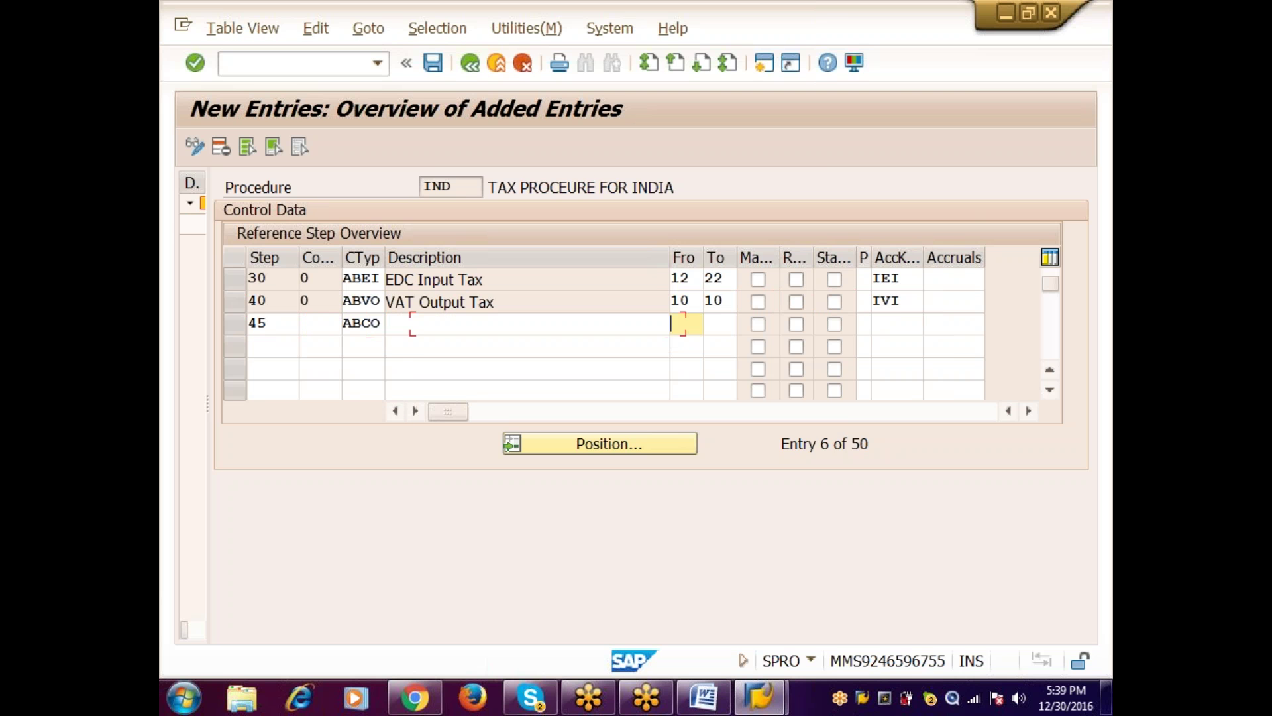
type("10")
key("Tab")
type("10")
key("Tab")
key("Tab")
key("Tab")
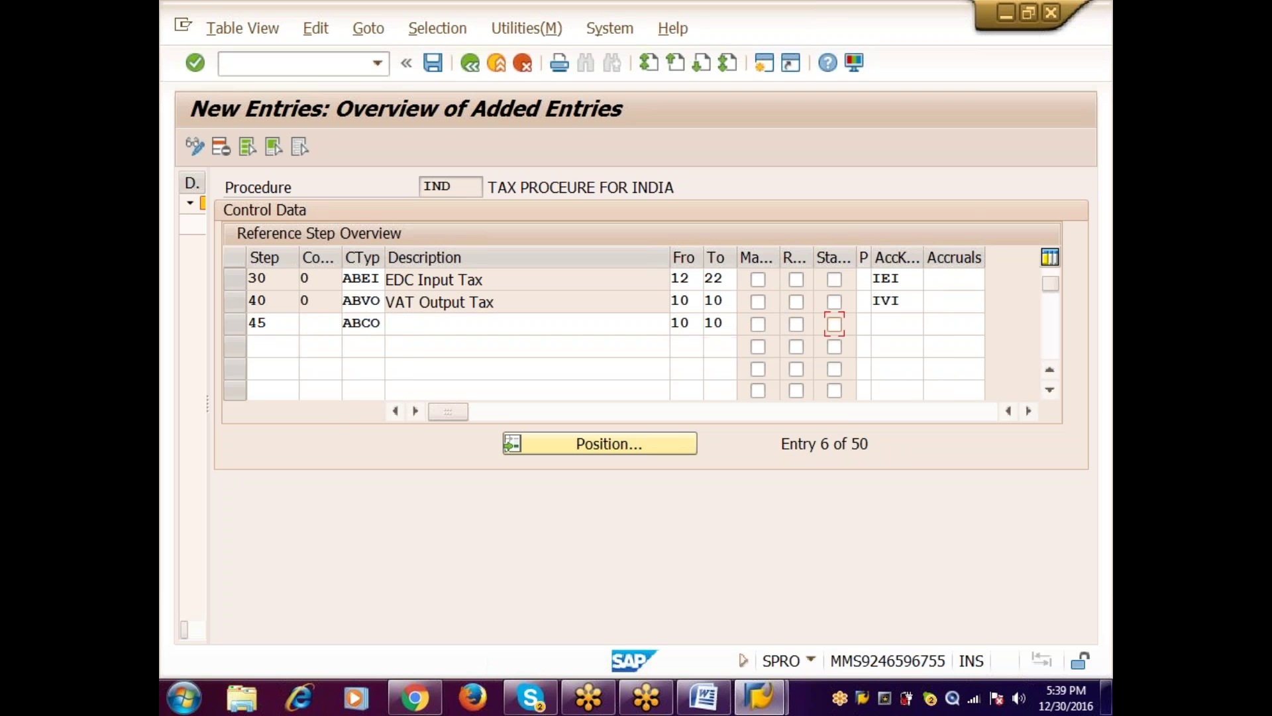
Step: Change the account key of control data step 40, VAT Output Tax, to IVO
left_click(834, 302)
key("Tab")
key("Tab")
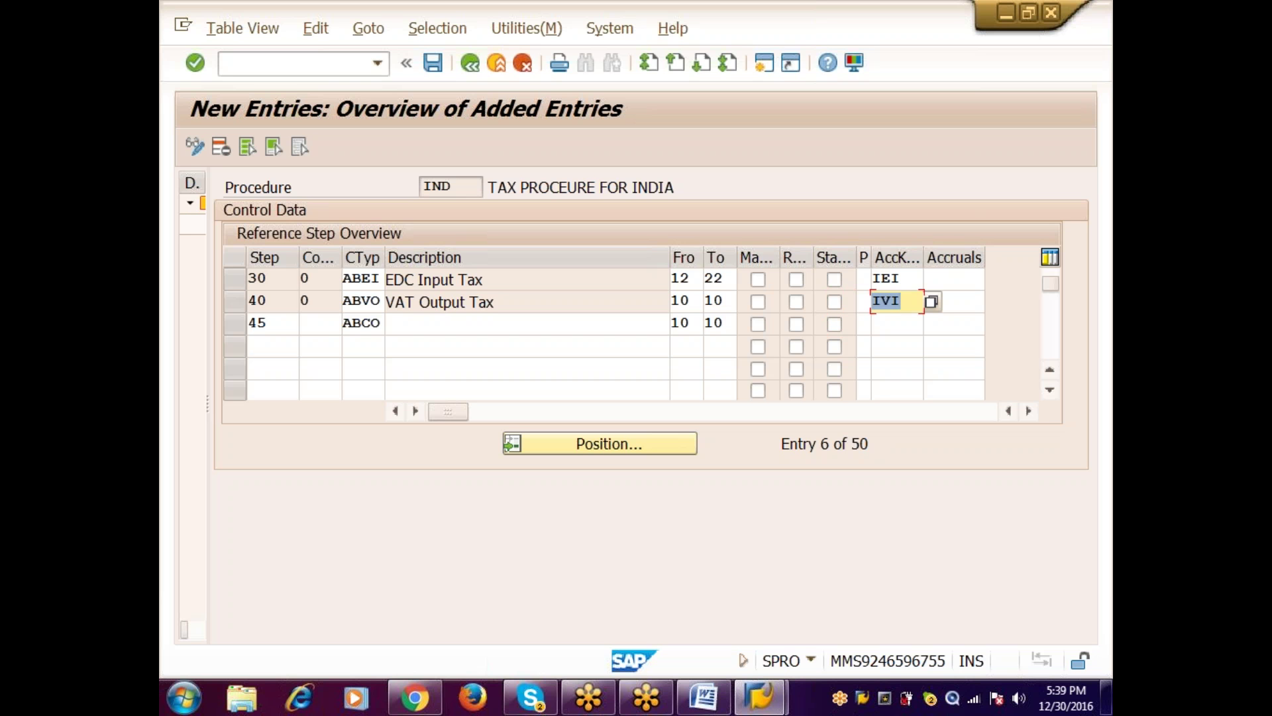
type("IVO")
Step: Assign account key ICO to control data step 45 with condition type ABCO
left_click(320, 323)
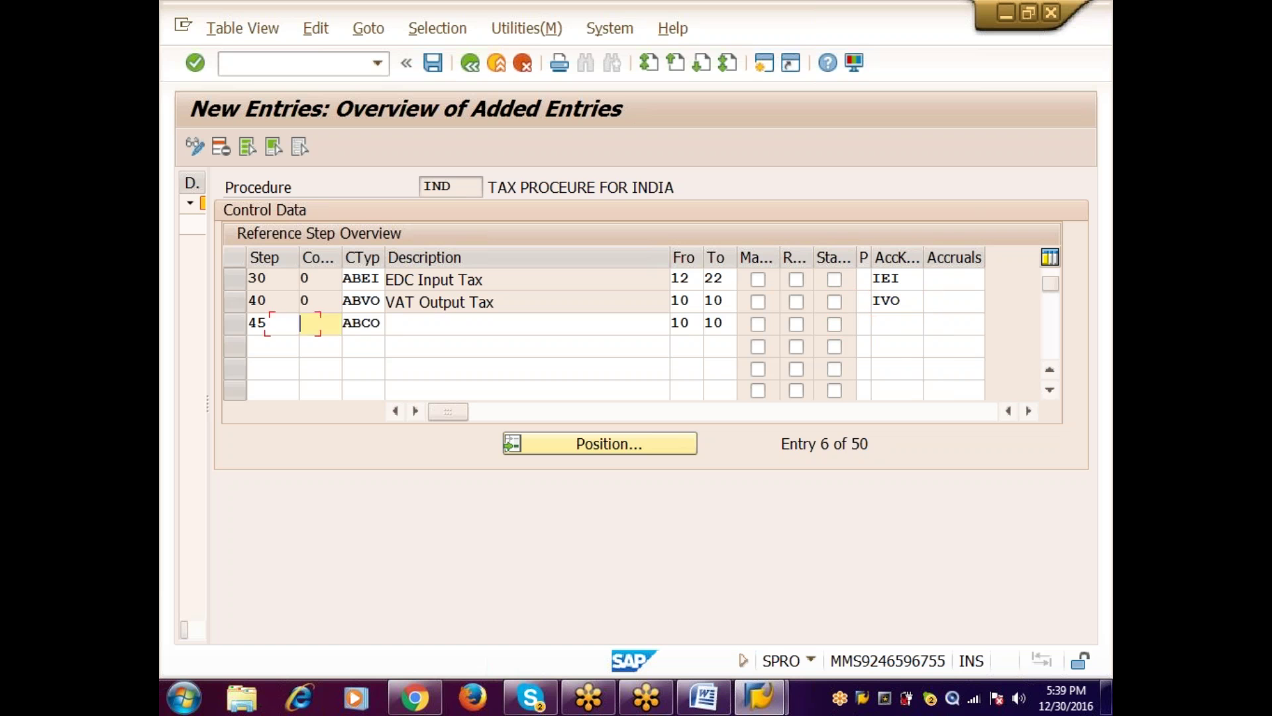
key("Tab")
key("Tab")
key("Tab")
key("Tab")
key("Tab")
key("Tab")
key("Tab")
key("Tab")
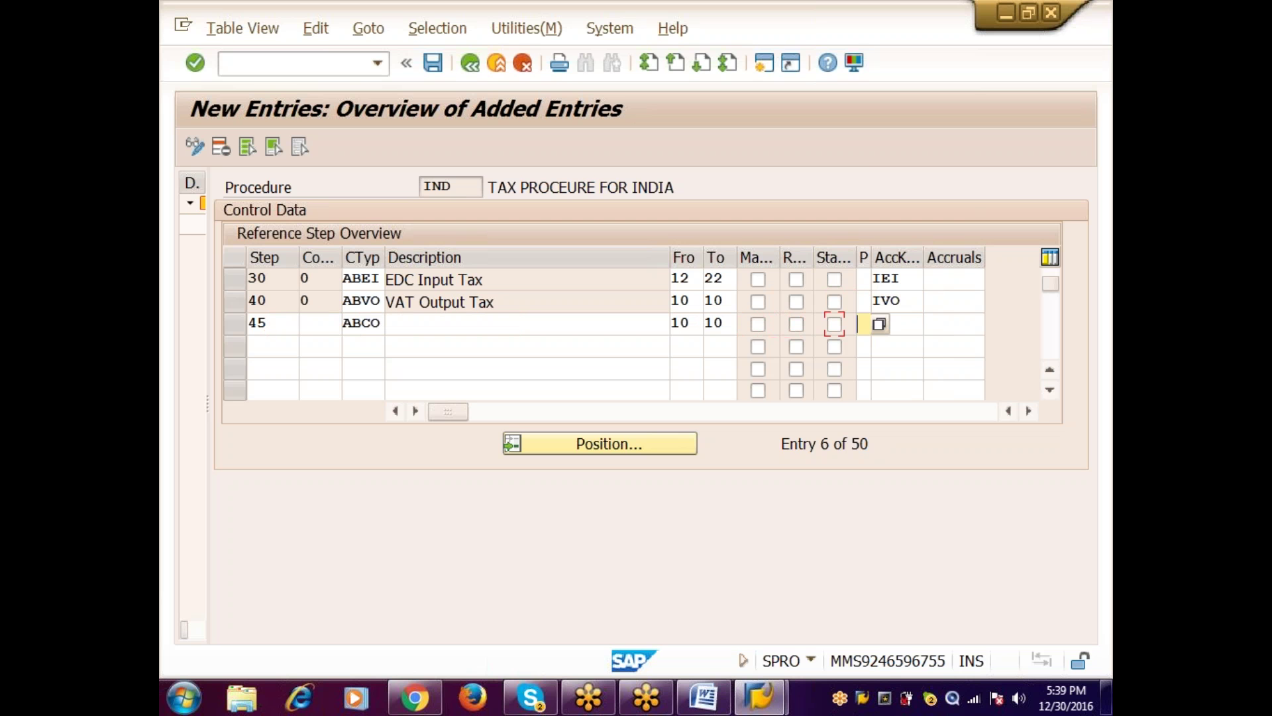
key("Tab")
type("ICO")
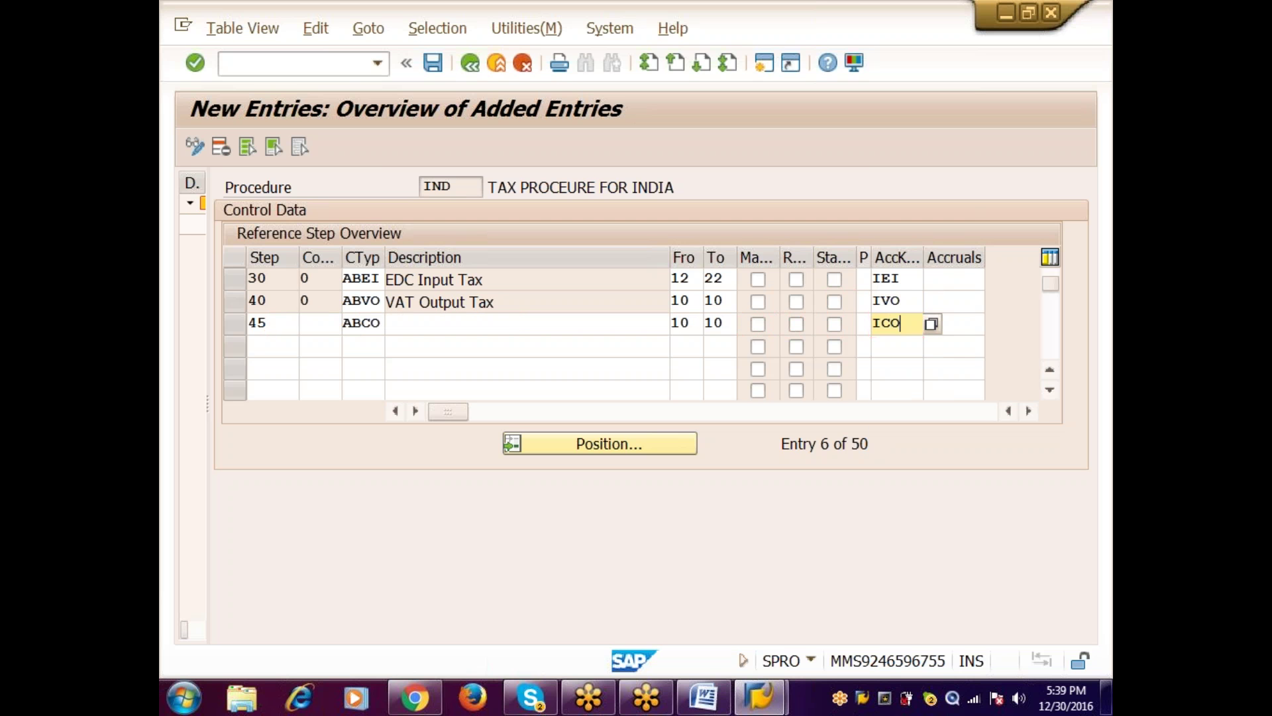
key("Return")
Step: Add control data step 48 with condition type ABSO, calculated from step 10 to 10, with account key ISO
type("48")
key("Tab")
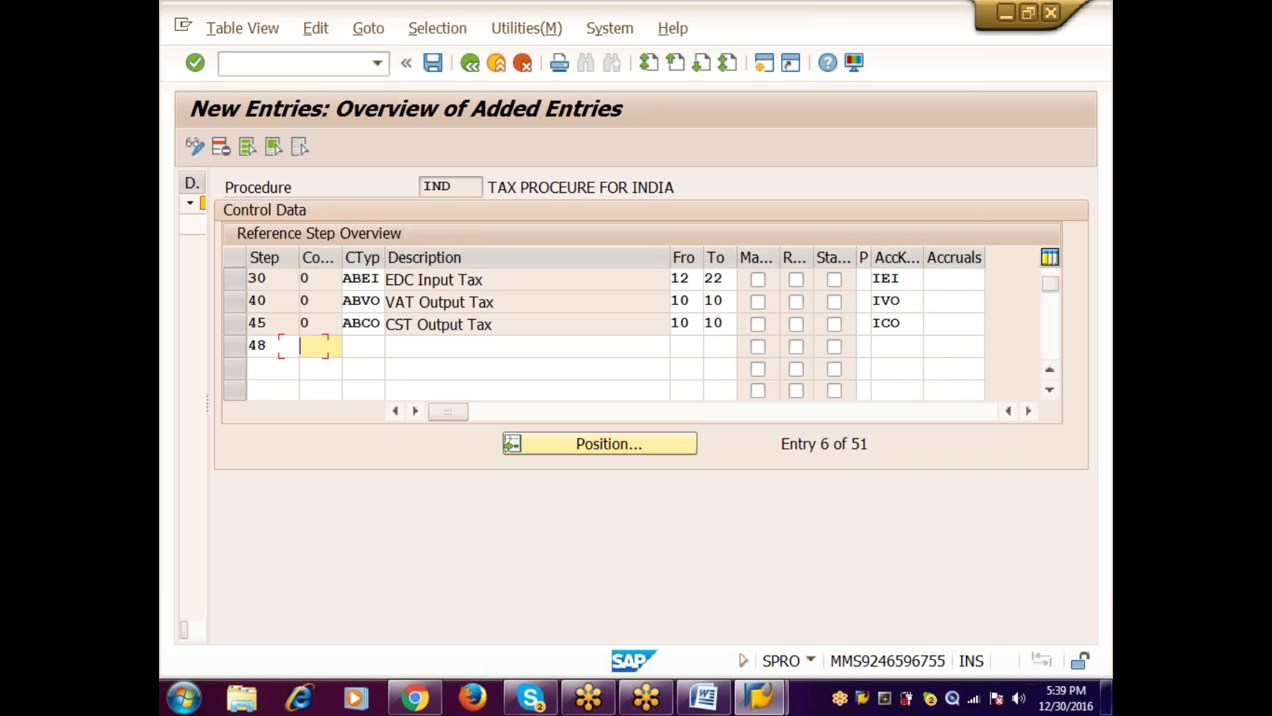
key("Tab")
type("ABSO")
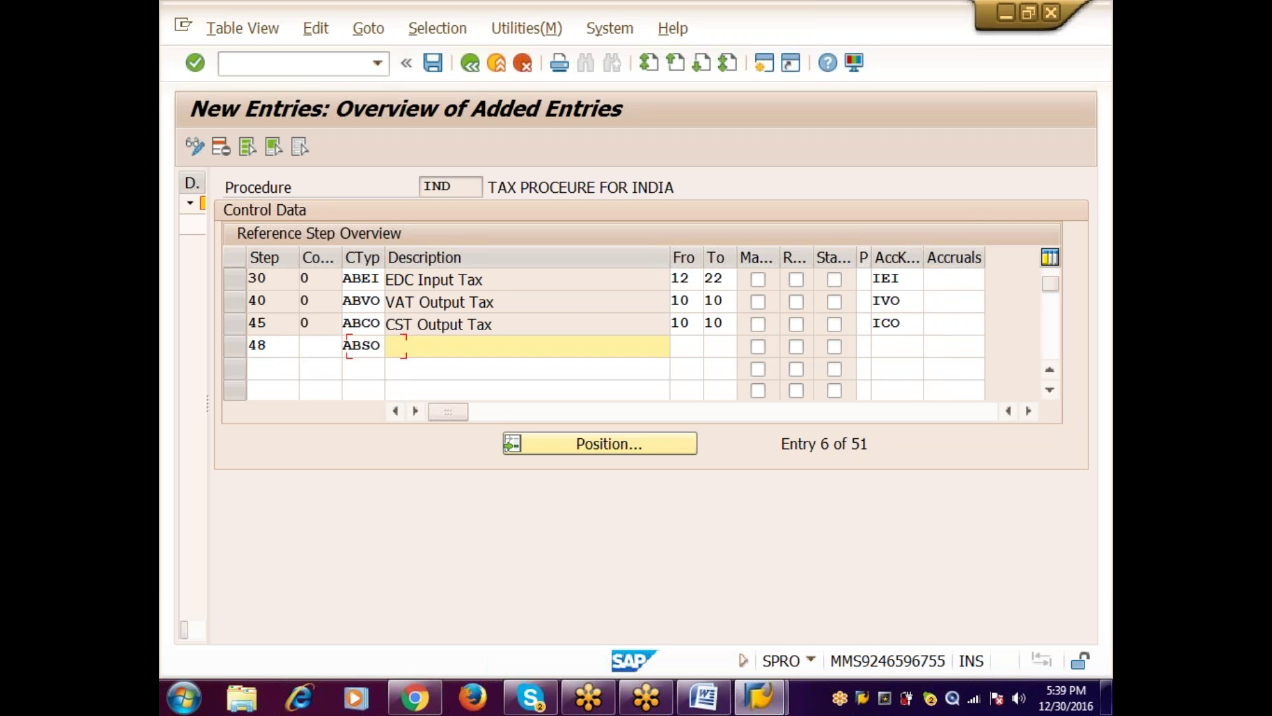
key("Tab")
type("10")
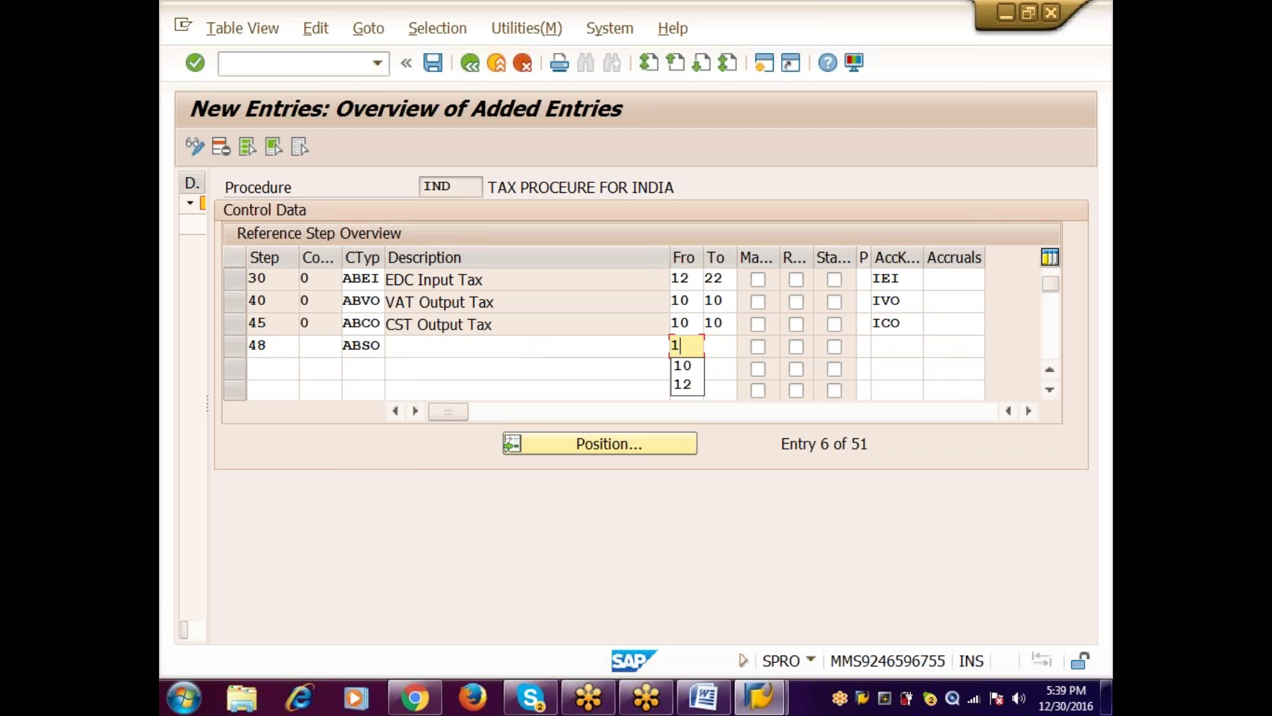
key("Tab")
type("10")
key("Tab")
key("Tab")
key("Tab")
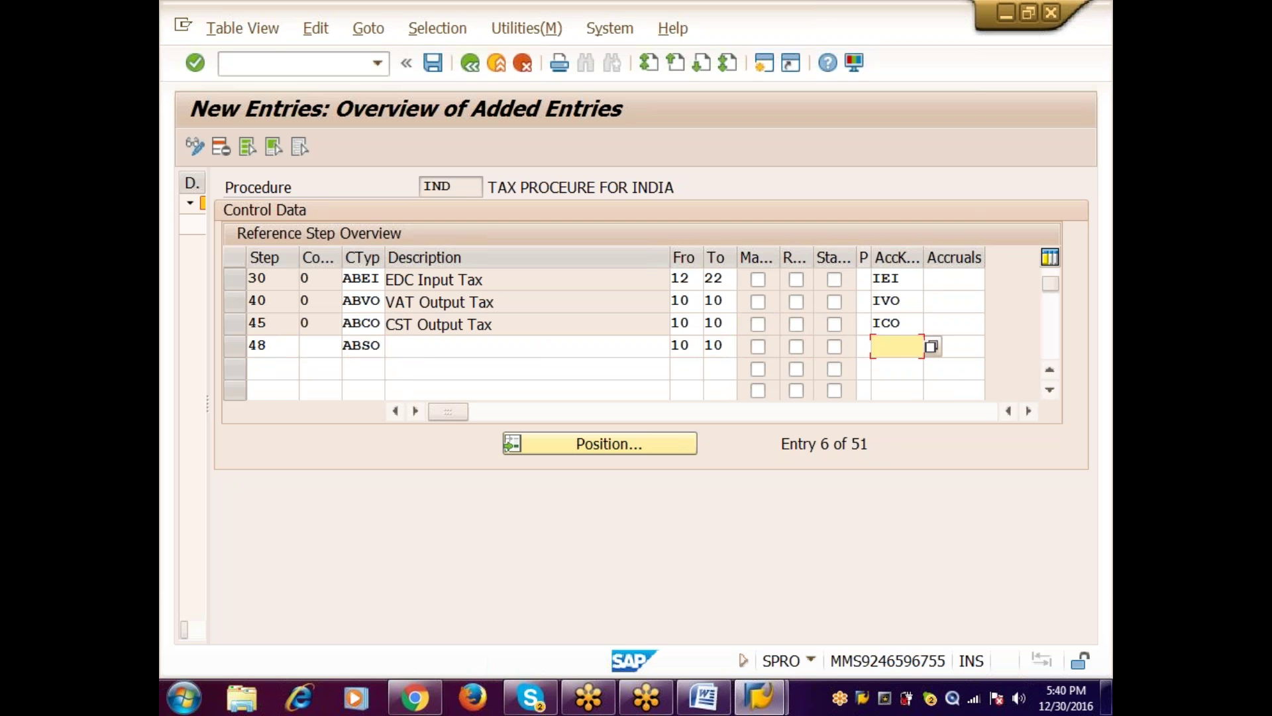
type("ISO")
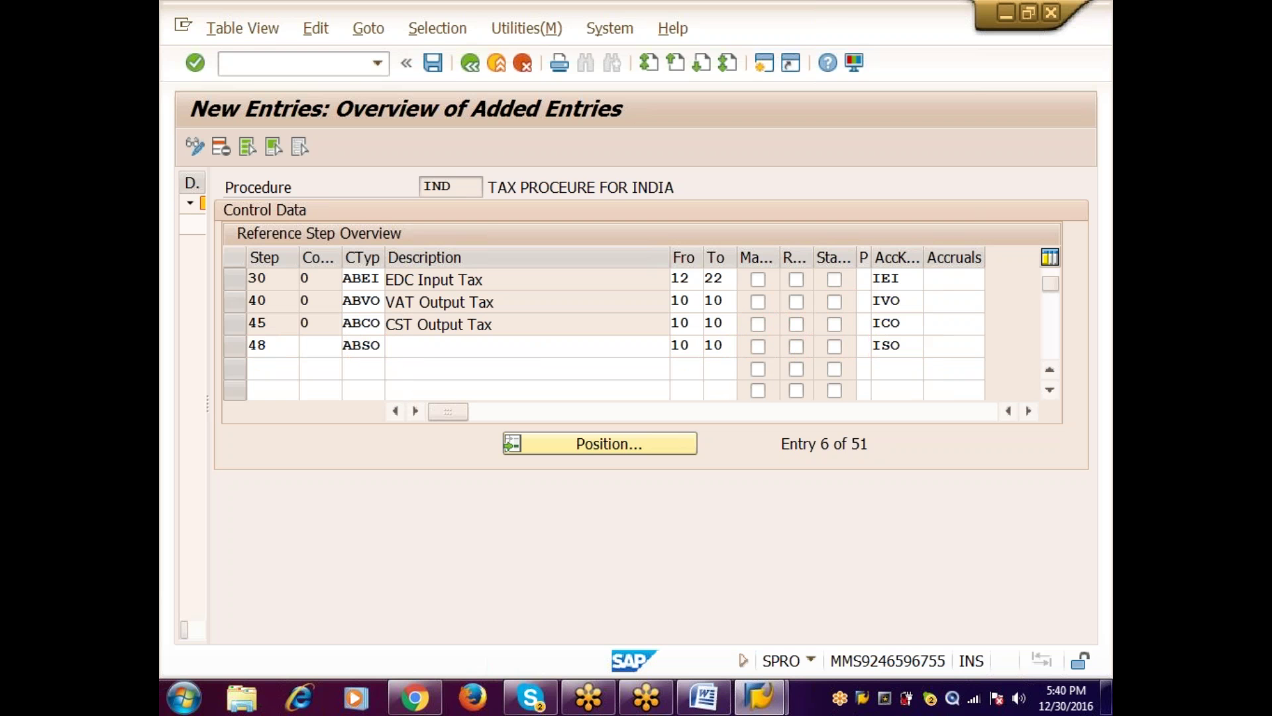
key("Return")
Step: Add control data step 50 with condition type ABXO, calculated from step 10 to 10, with account key IXO
type("50")
key("Tab")
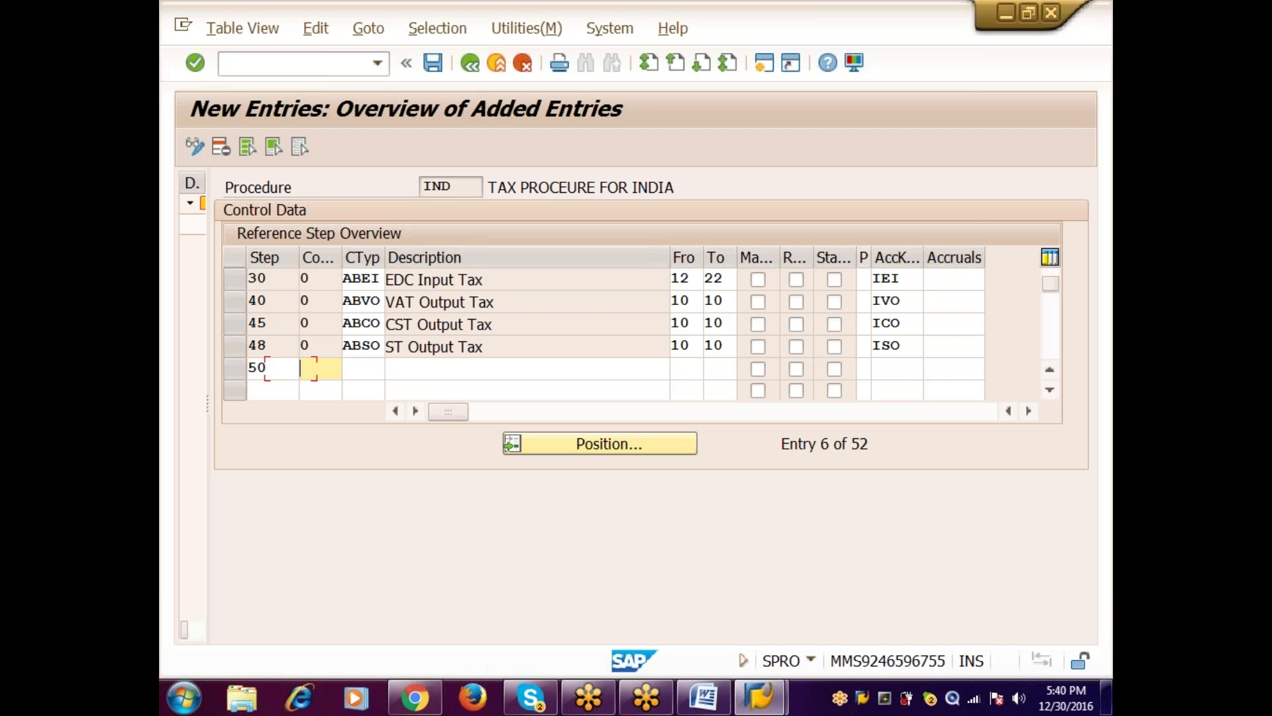
key("Tab")
type("ABXO")
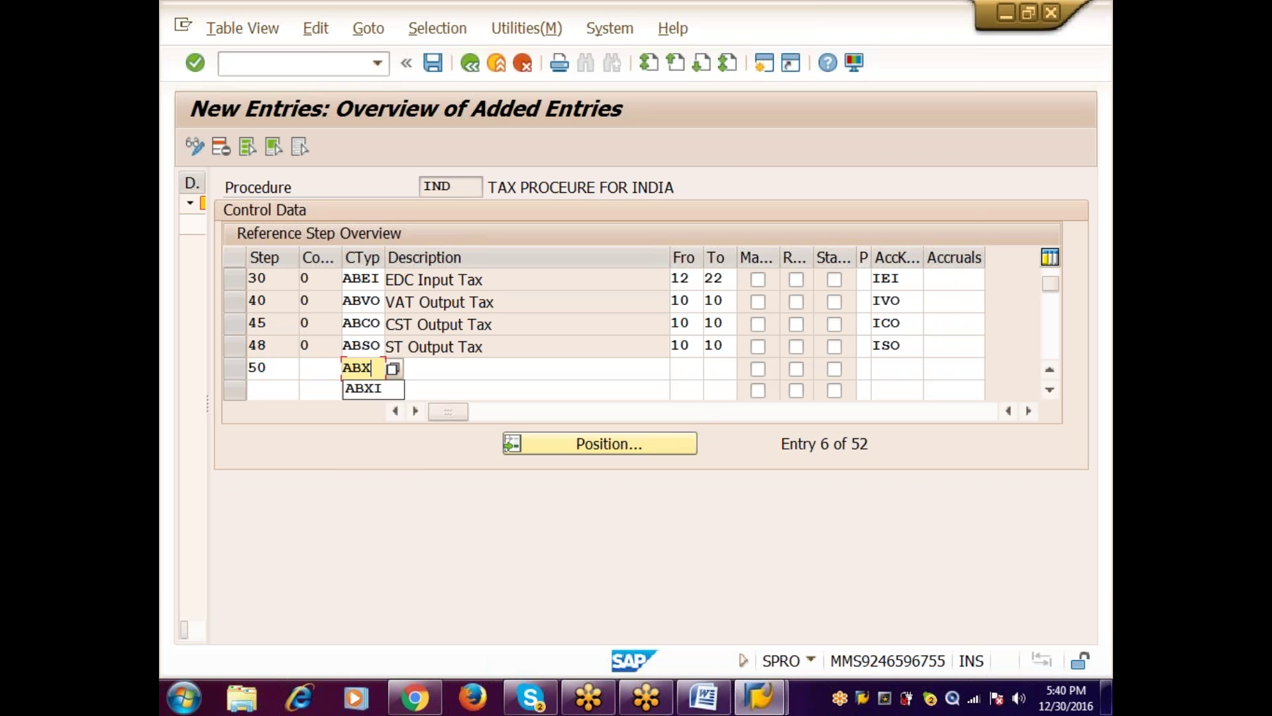
key("Tab")
key("Tab")
type("10")
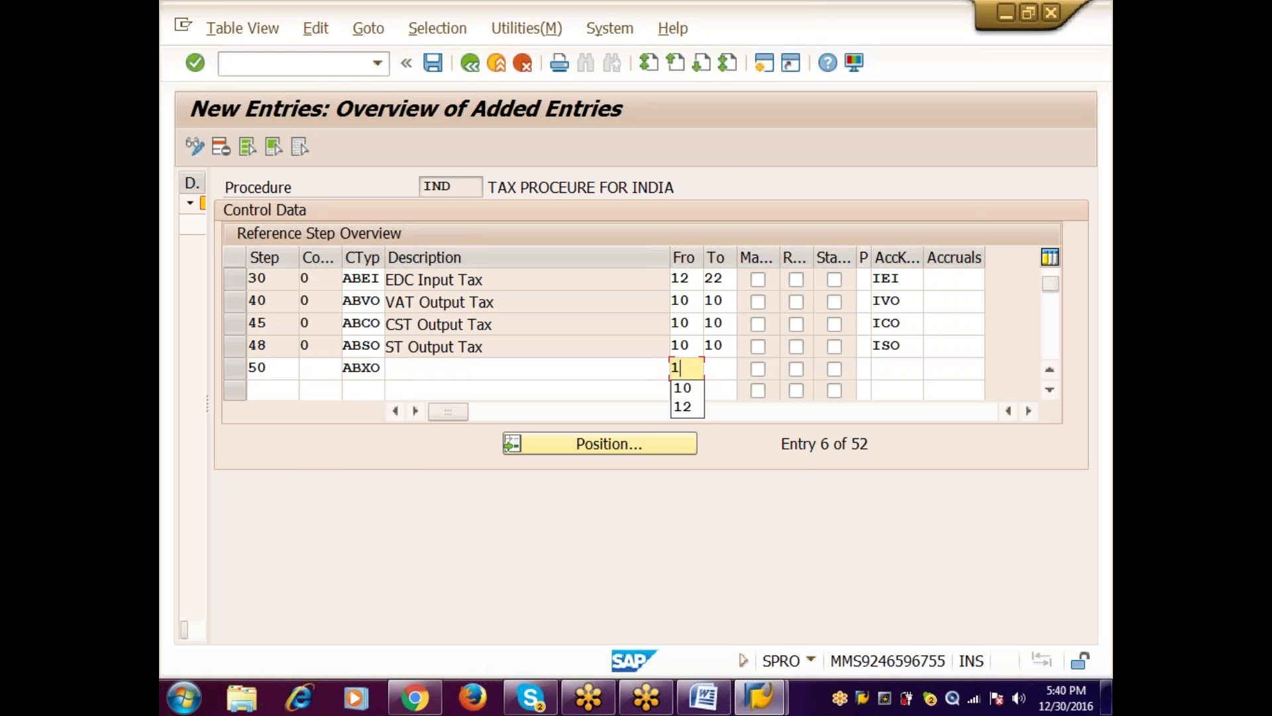
key("Tab")
type("10")
key("Tab")
key("Tab")
key("Tab")
key("Tab")
key("Tab")
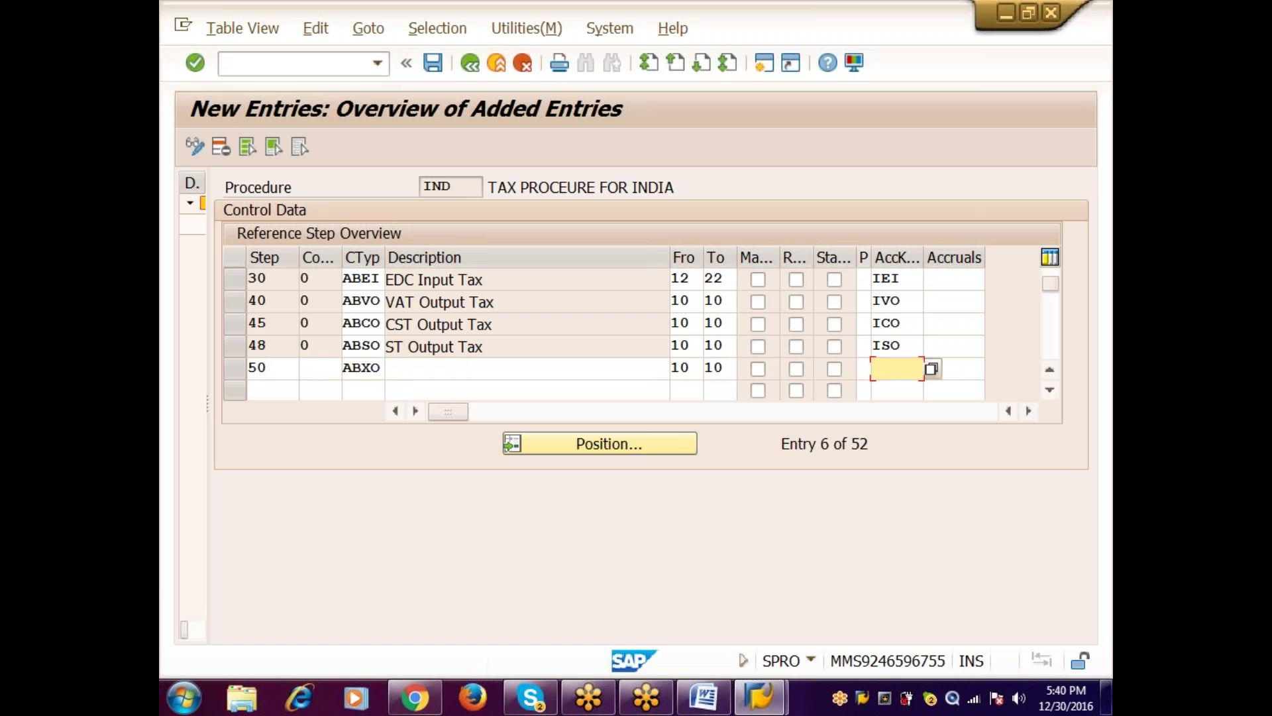
type("IXO")
key("Tab")
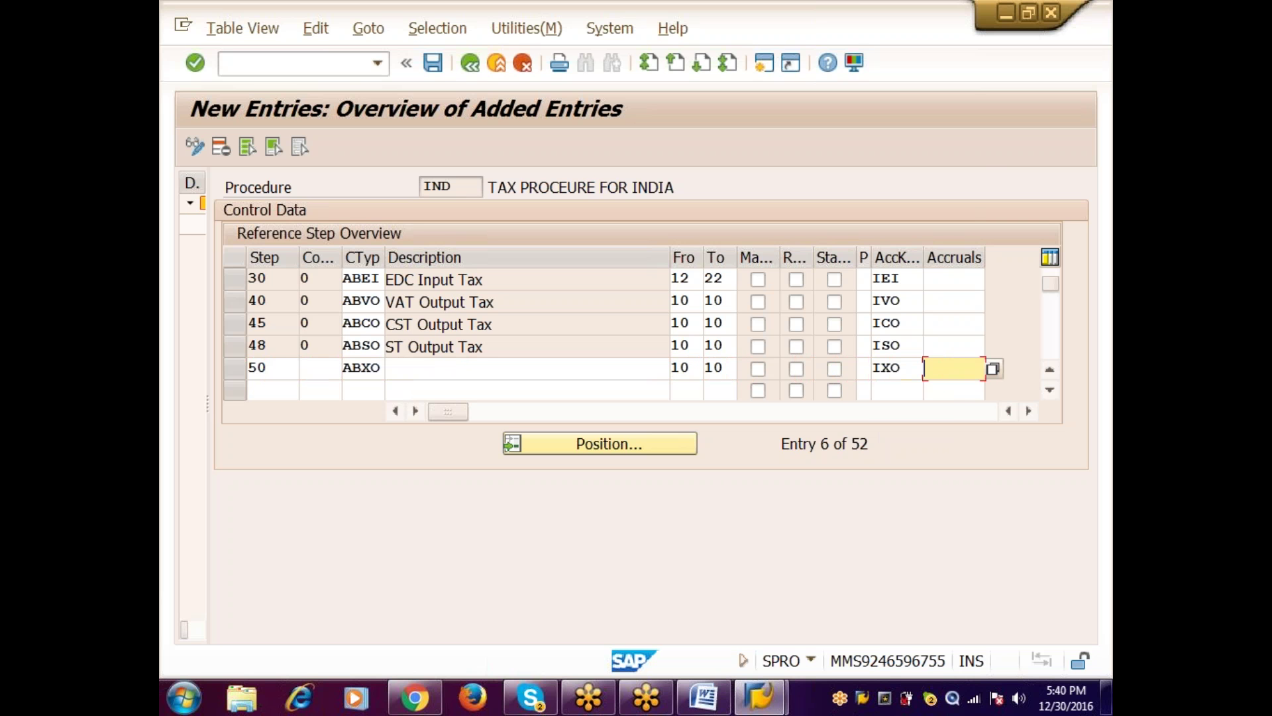
Step: Add control data step 60 with condition type ABEO, calculated from step 40 to 50, with account key IEO
left_click(273, 390)
type("60")
left_click(363, 390)
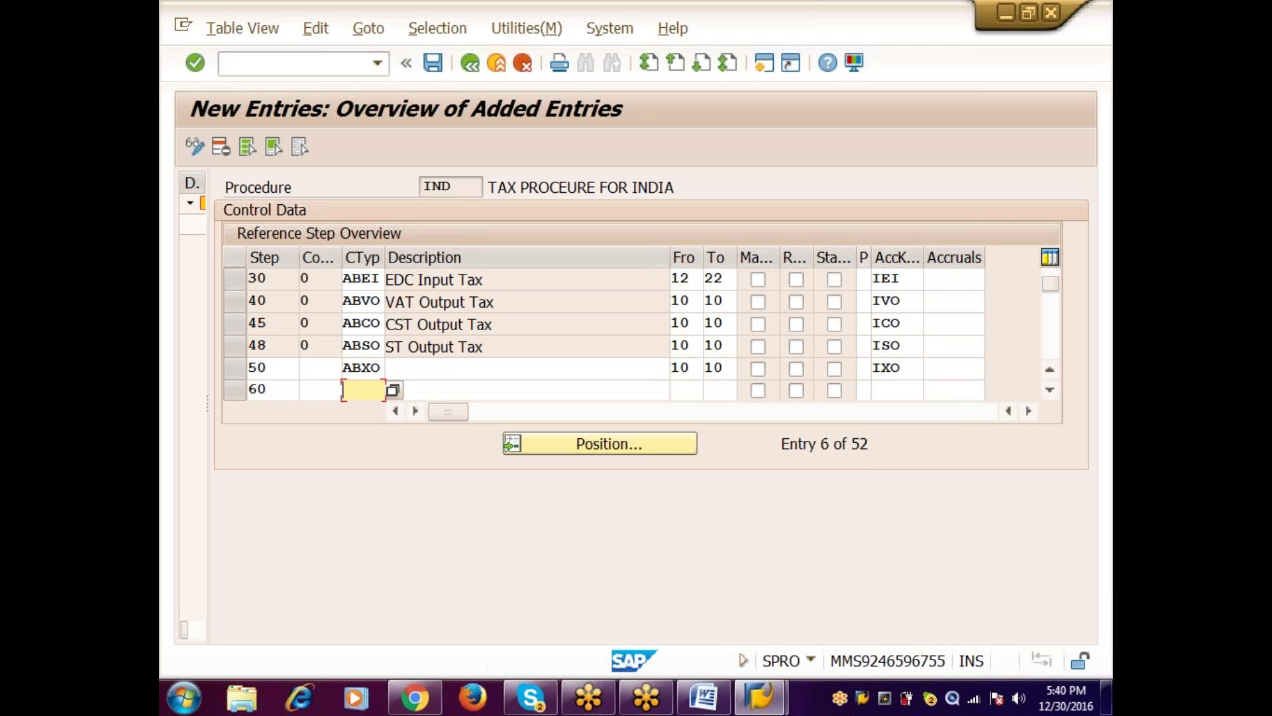
type("ABEO")
key("Tab")
key("Tab")
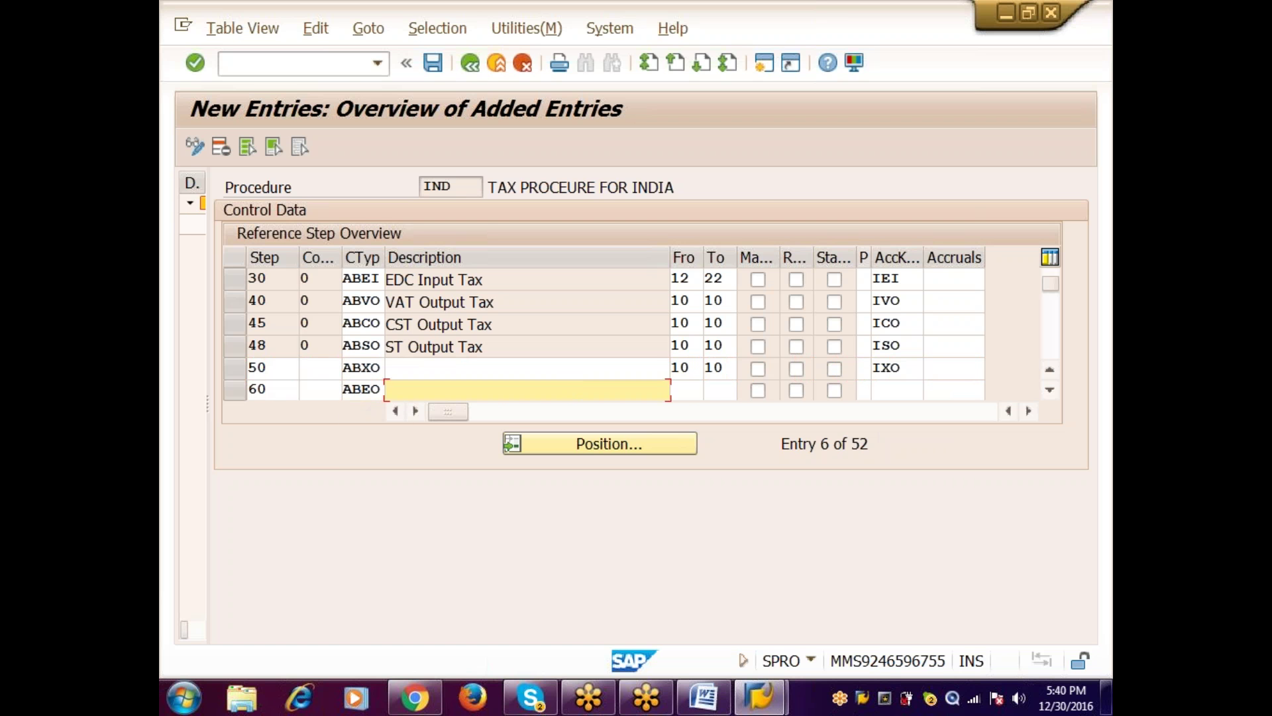
type("40")
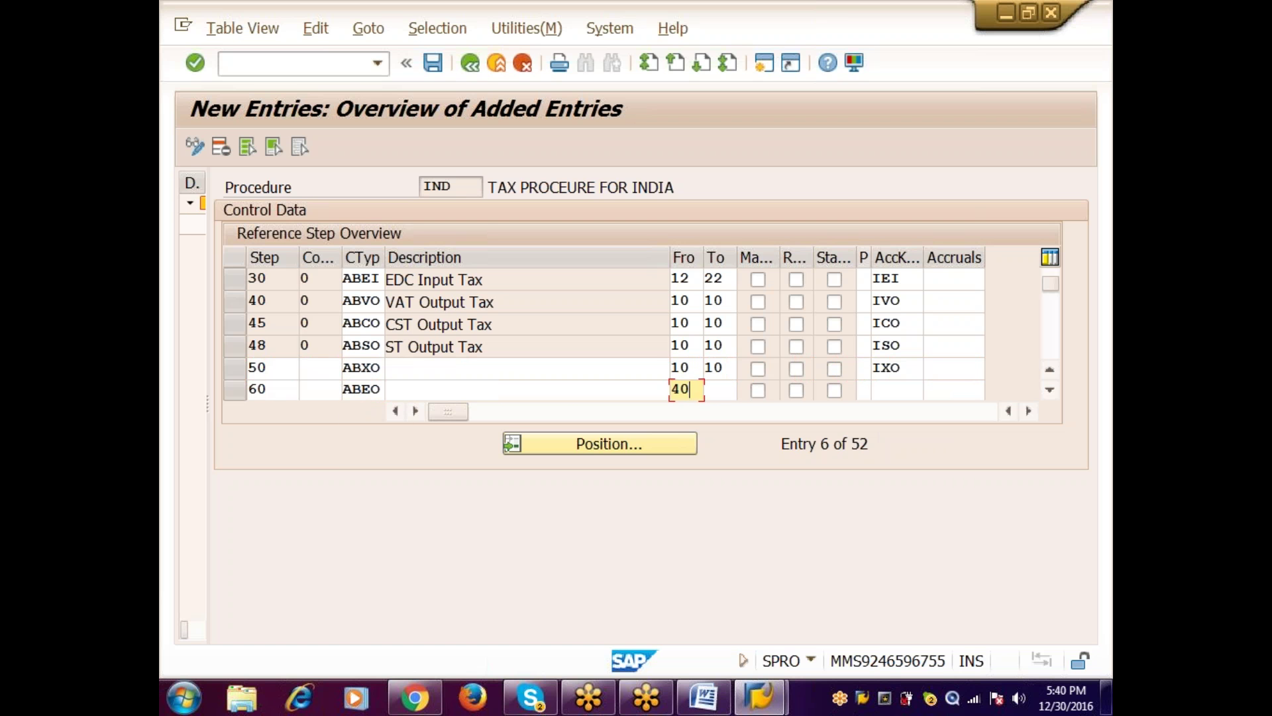
key("Tab")
type("50")
key("Tab")
key("Tab")
key("Tab")
key("Tab")
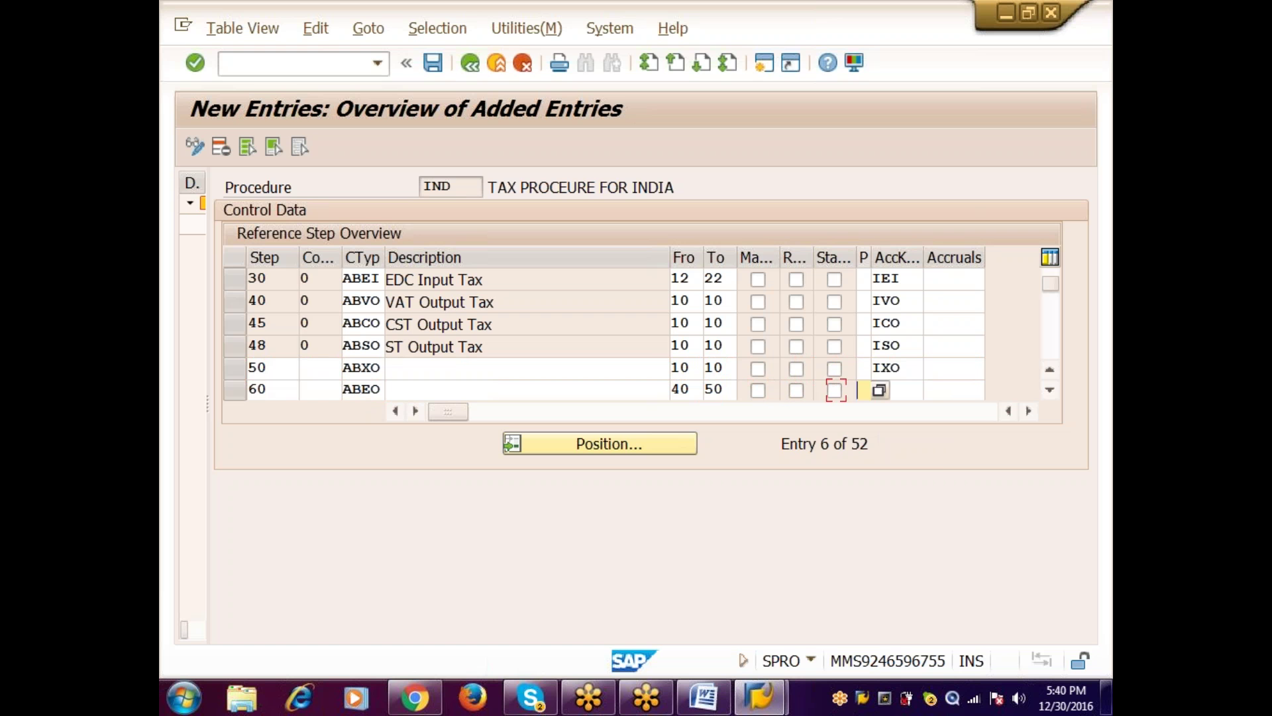
type("IEO")
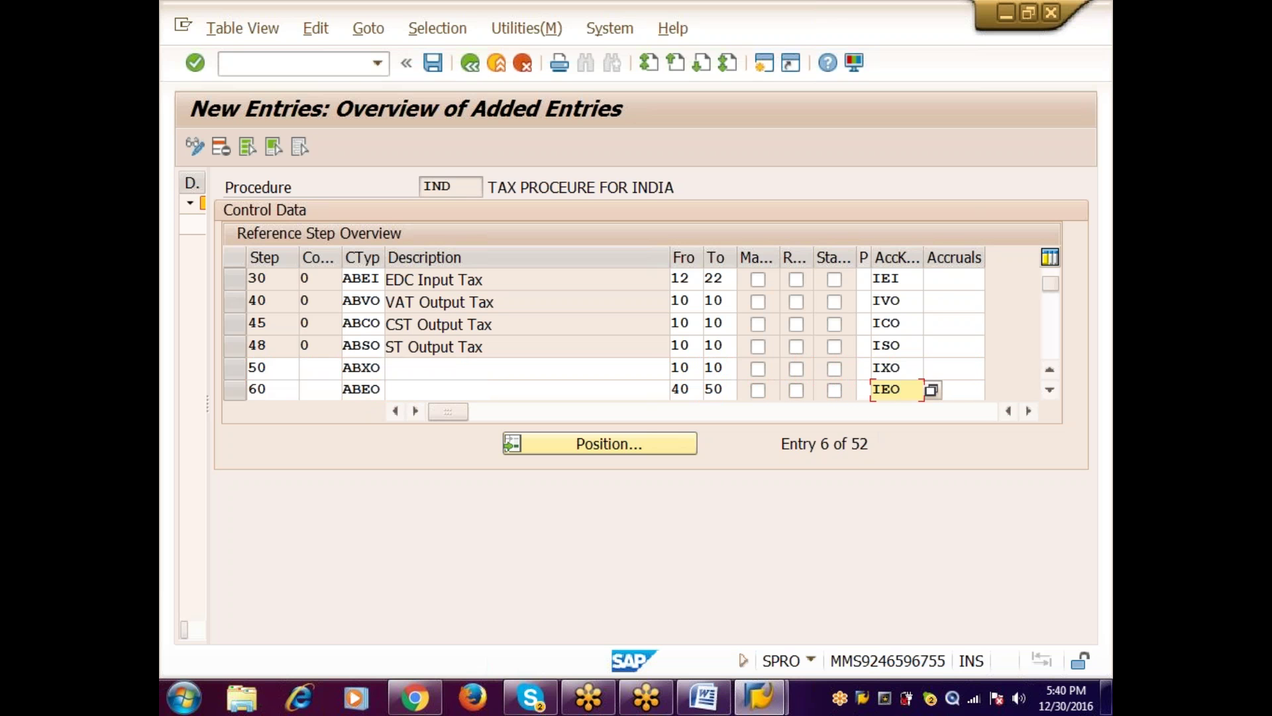
key("Return")
Step: Save the control data entries of tax procedure IND
key("ctrl+s")
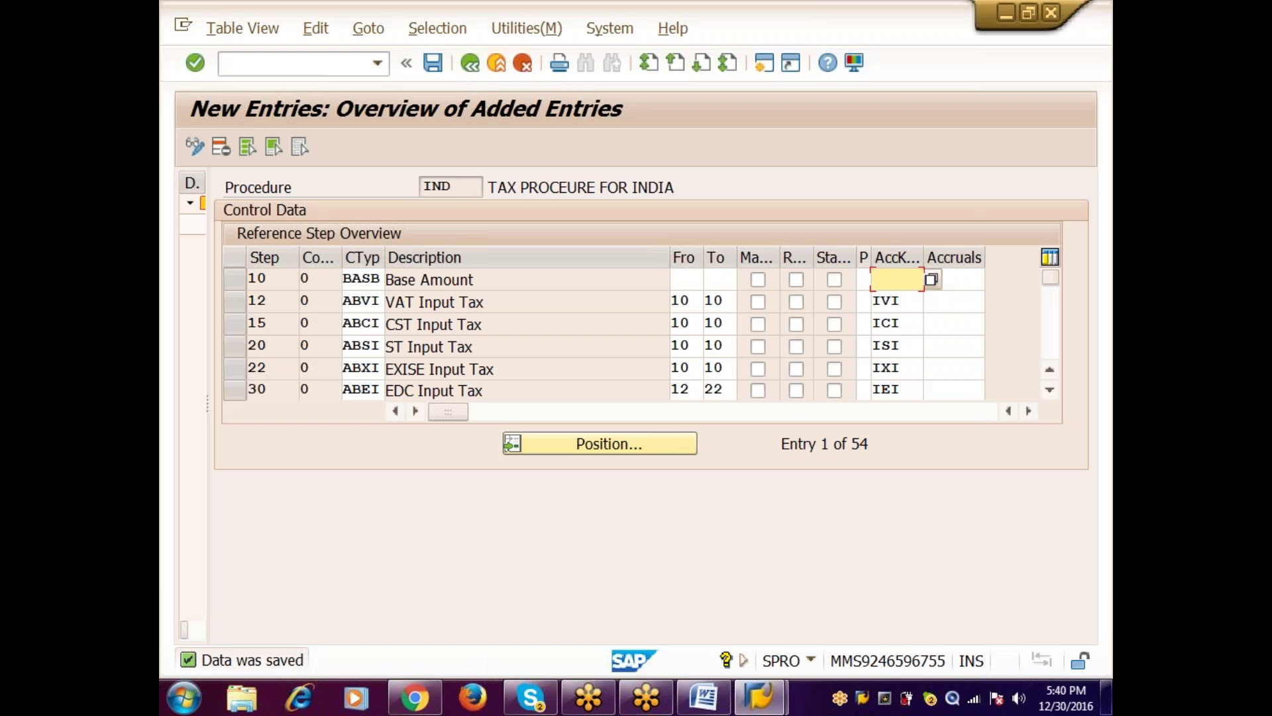
key("ctrl+s")
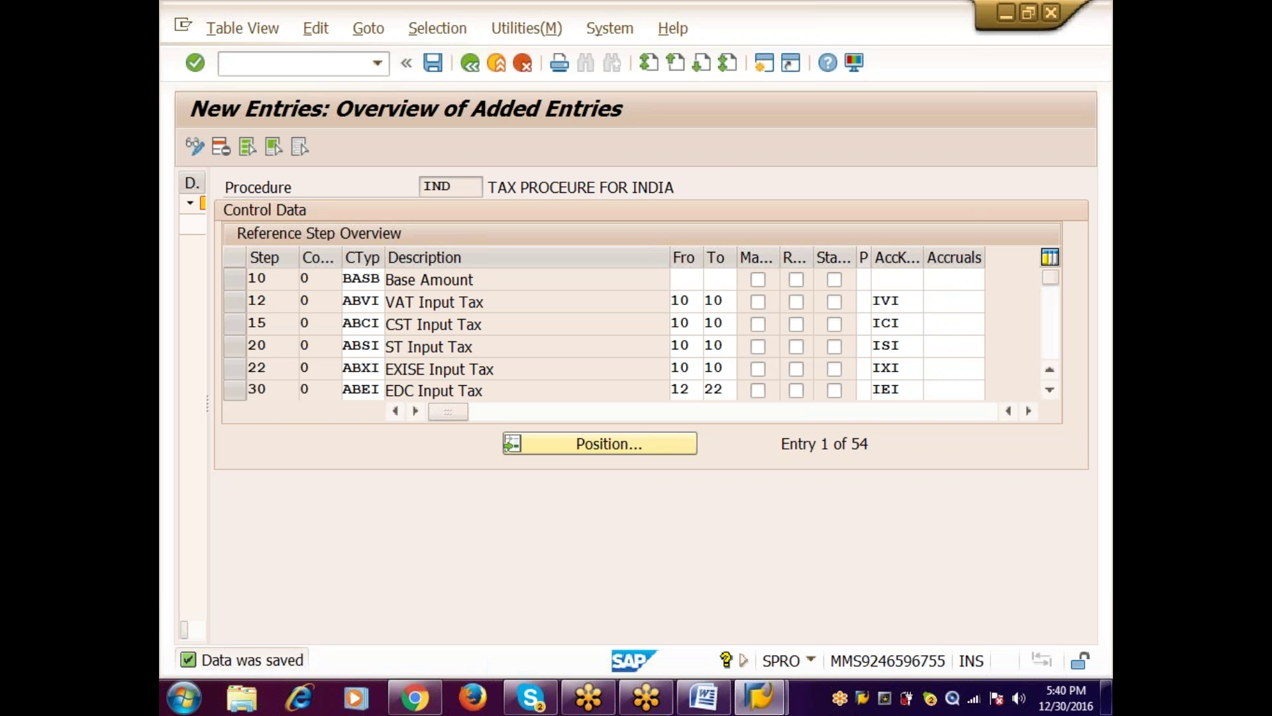
key("ctrl+s")
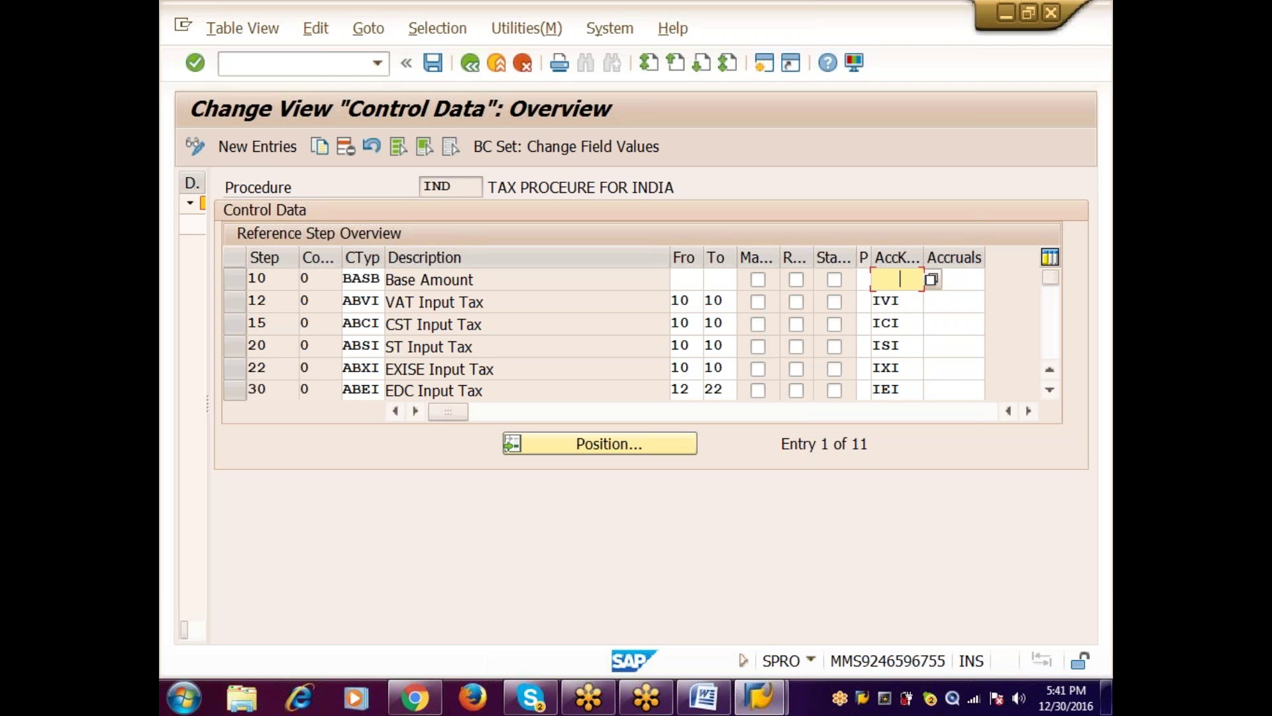
Step: Leave the control data and procedures views and return to the implementation guide structure
key("F3")
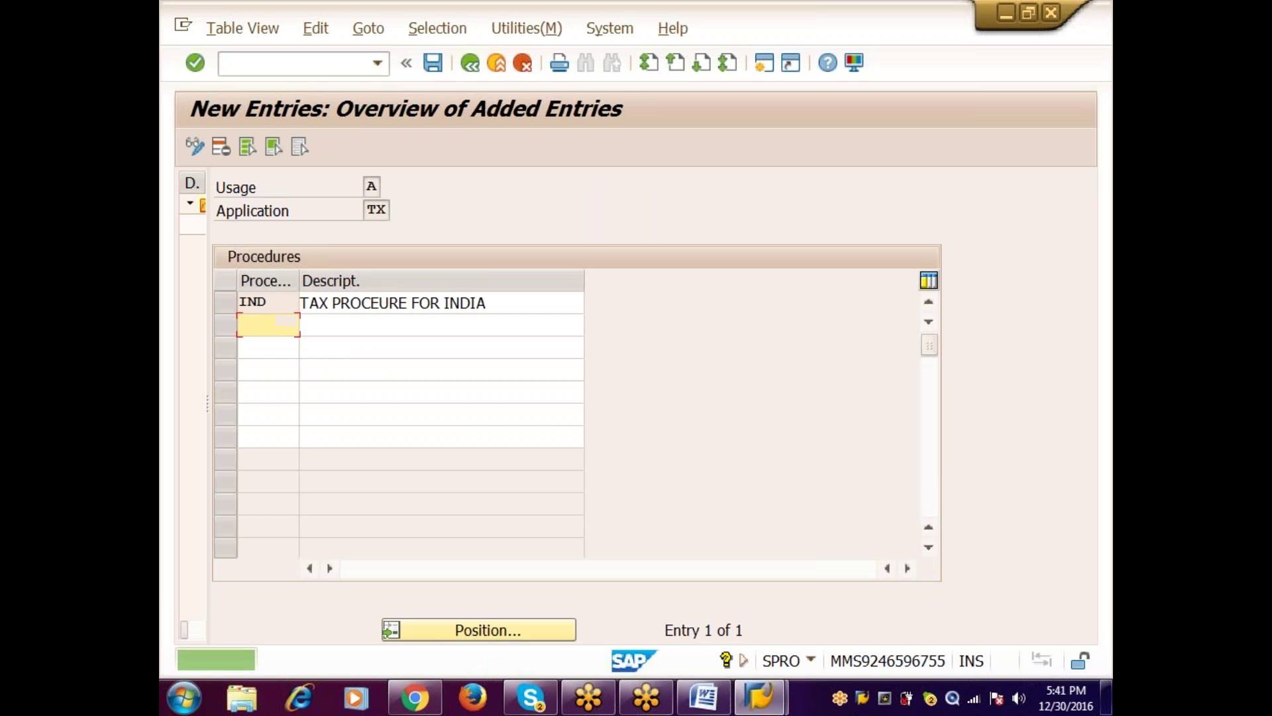
key("F3")
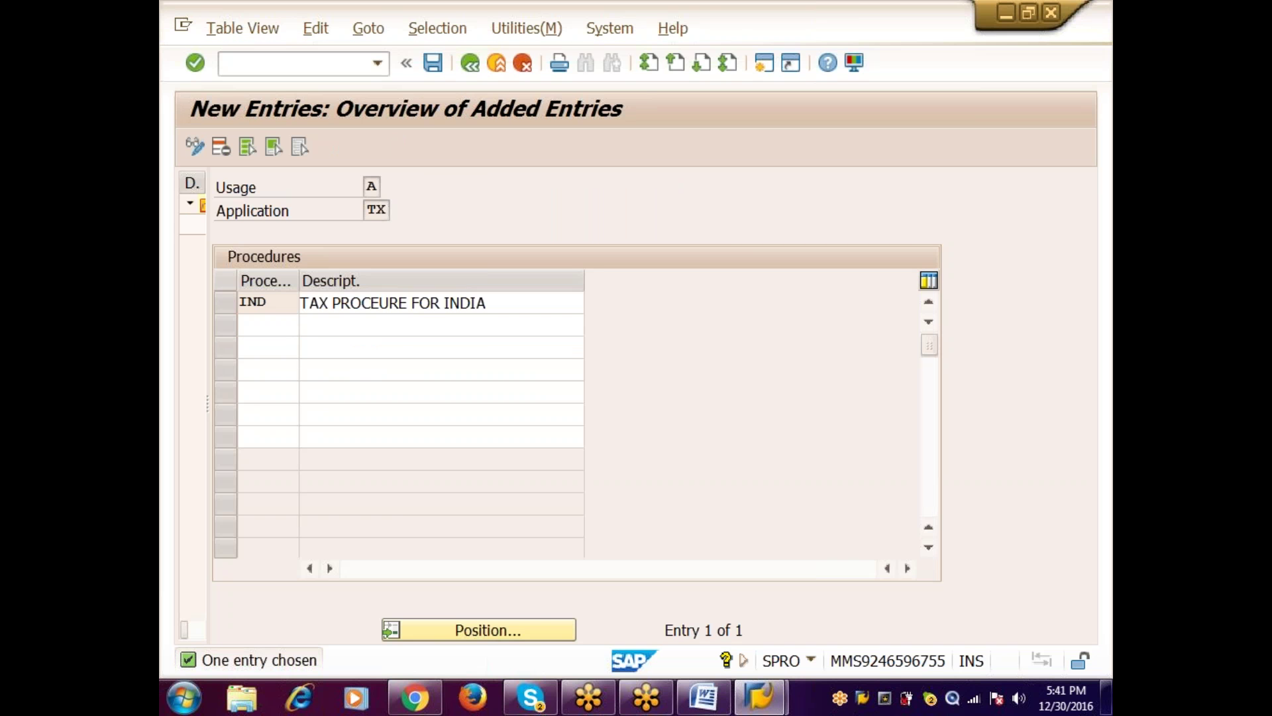
key("F3")
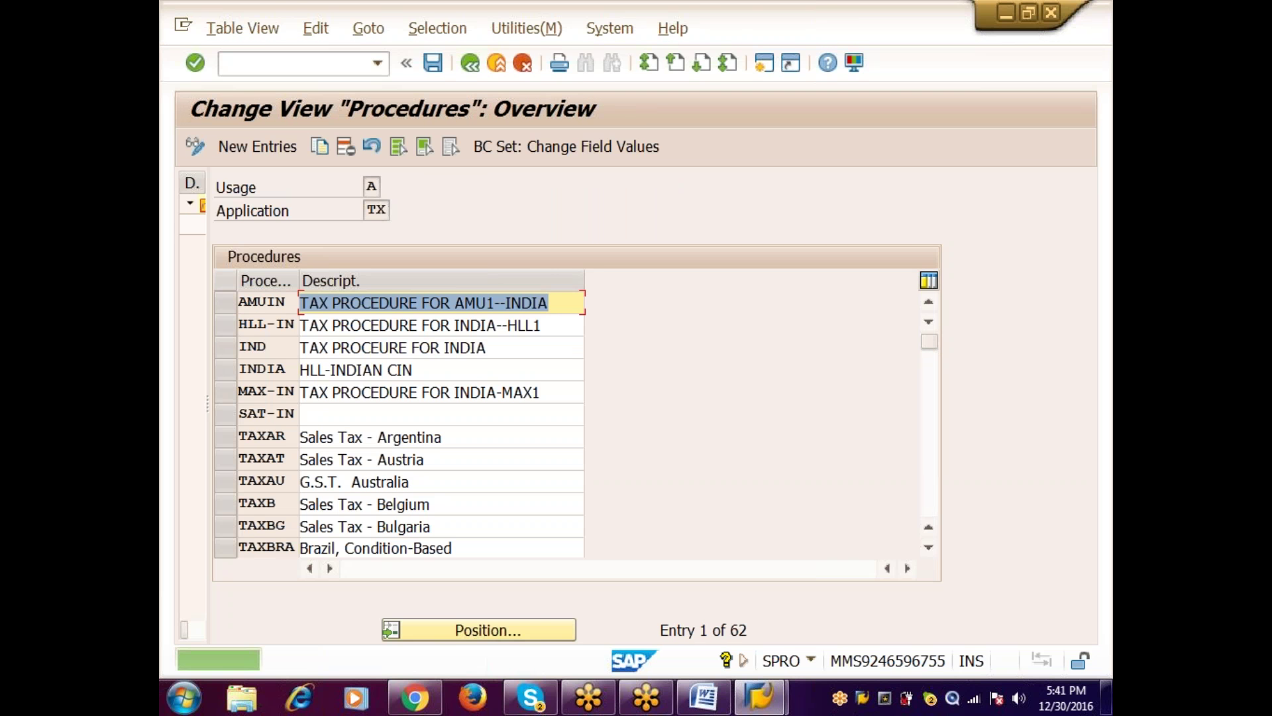
key("F3")
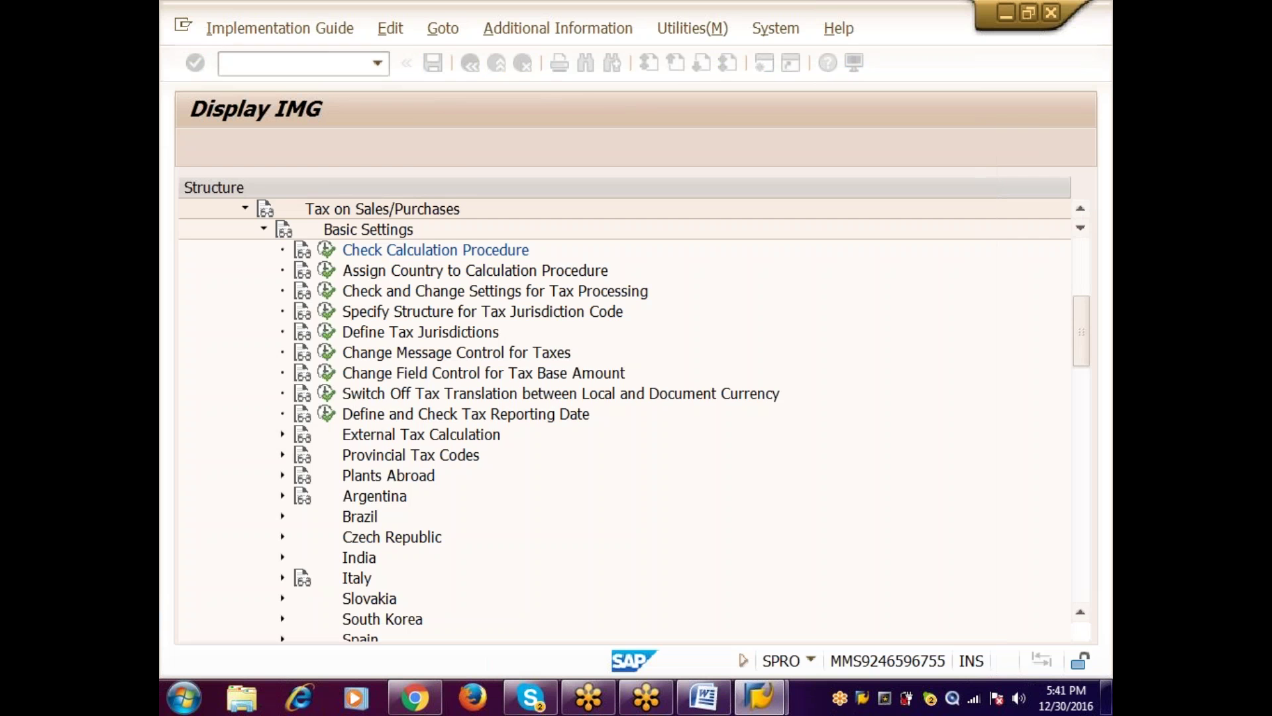
Step: Switch to Microsoft Word and copy the whole section 3 on defining tax procedures to the start of the next page as item 4
key("alt+Tab")
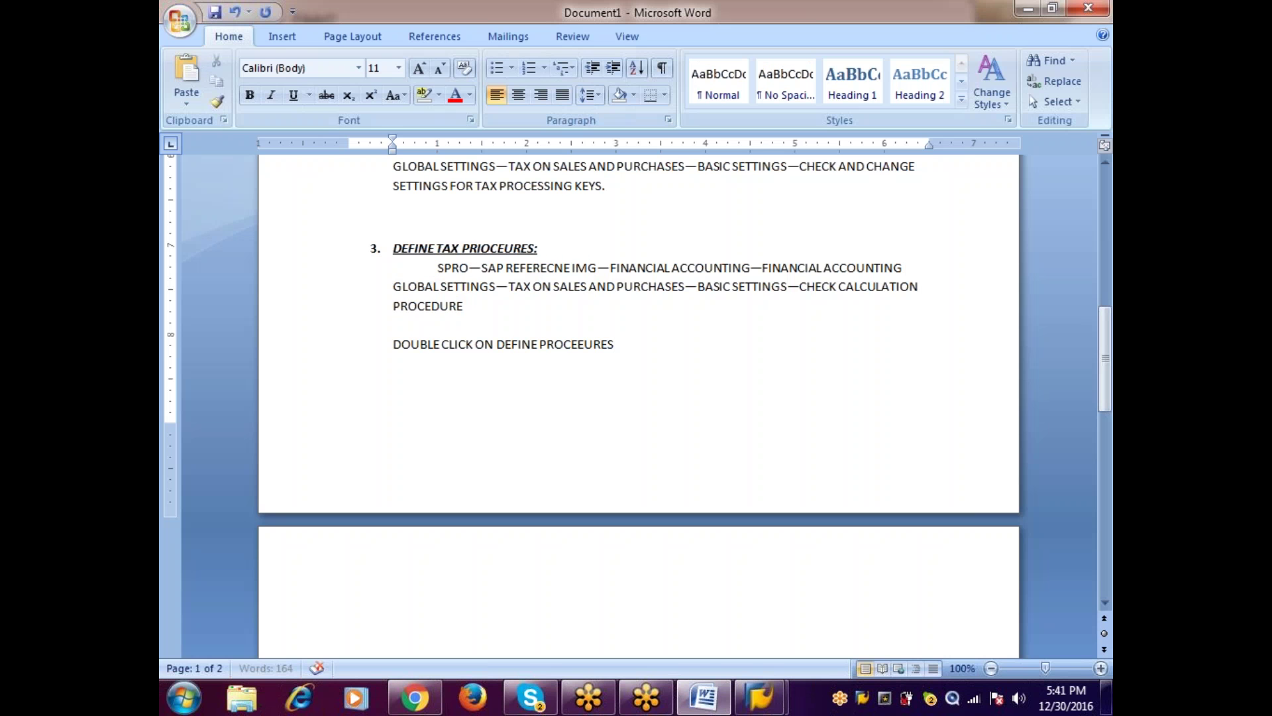
key("Return")
key("shift+Up")
key("shift+Up")
key("shift+Up")
key("shift+Up")
key("shift+Up")
key("shift+Up")
key("ctrl+c")
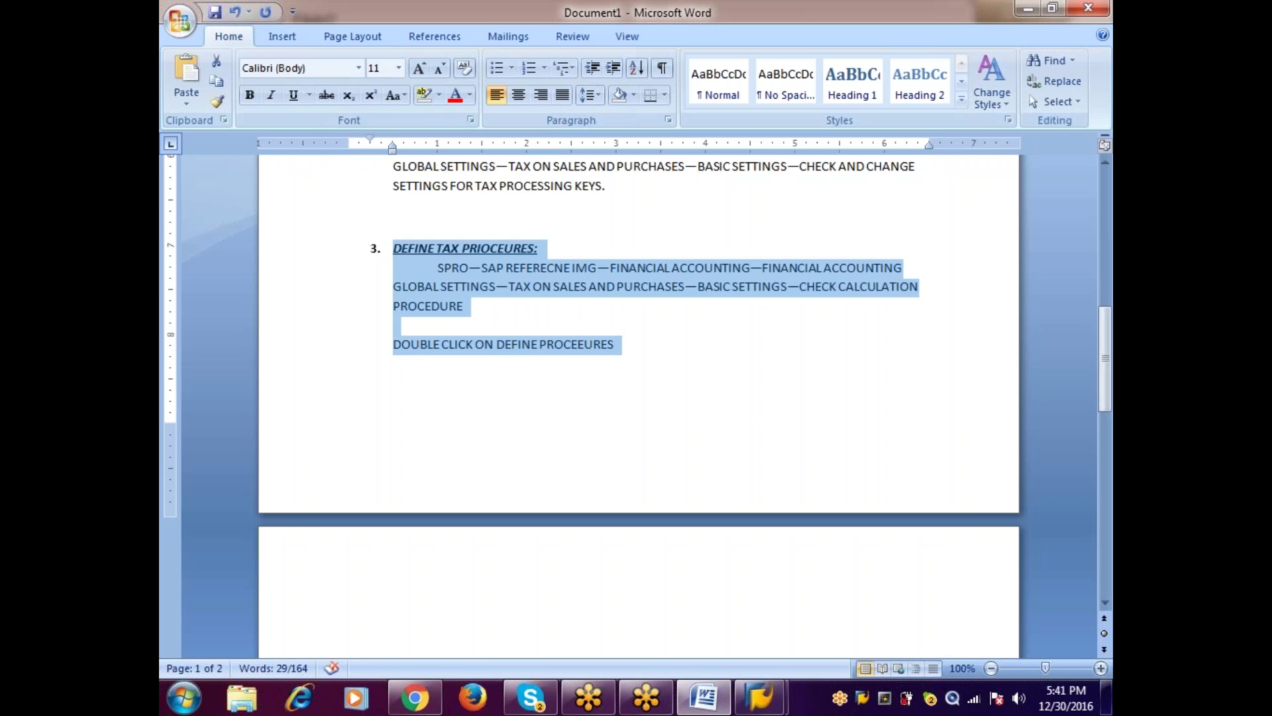
left_click(349, 392)
left_click(349, 624)
key("ctrl+v")
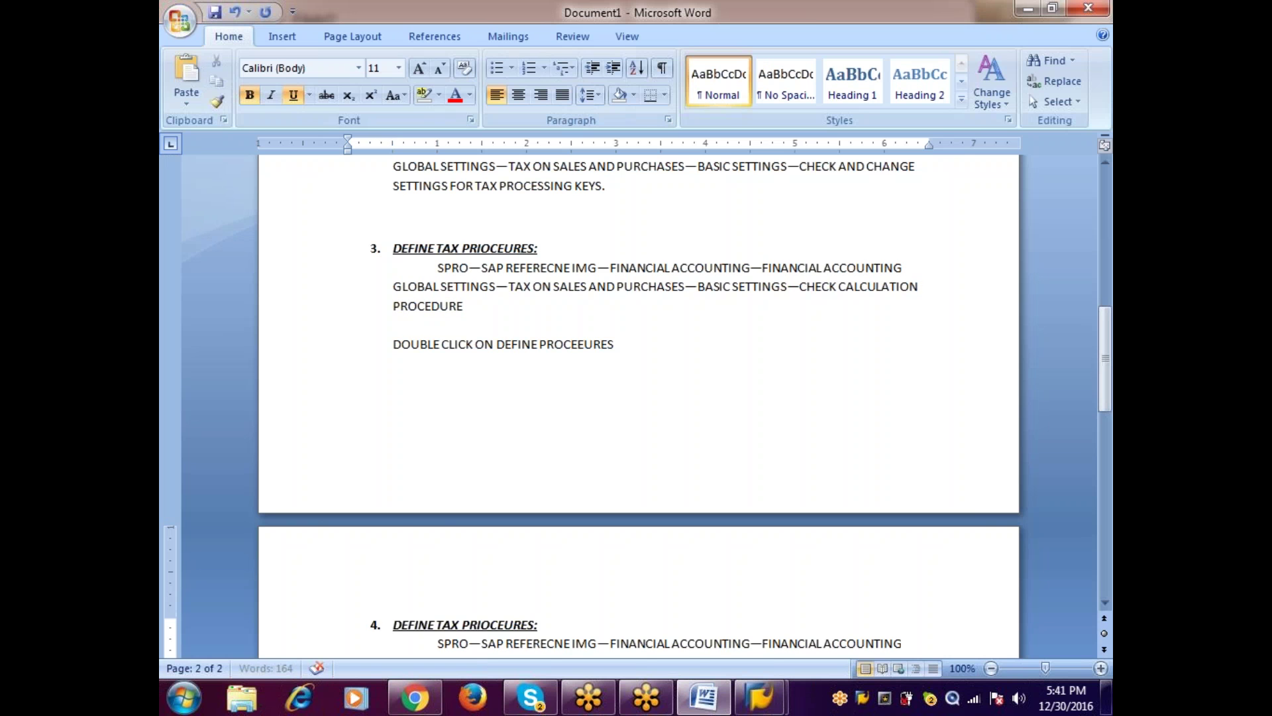
Step: Replace the heading of item 4 with ASSIGN COUNTRY TO CALCULASTION PROCEURE, keeping the closing colon
scroll(638, 397, "down", 5)
scroll(349, 625, "down", 3)
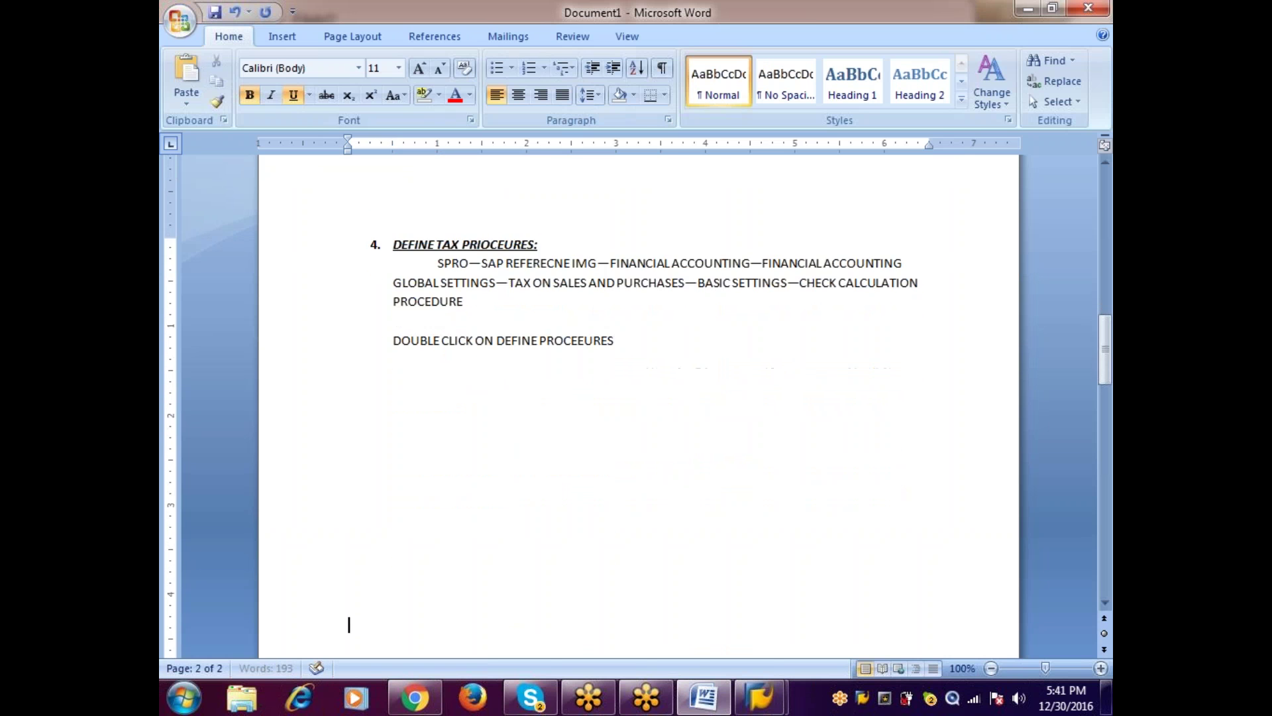
left_click(394, 309)
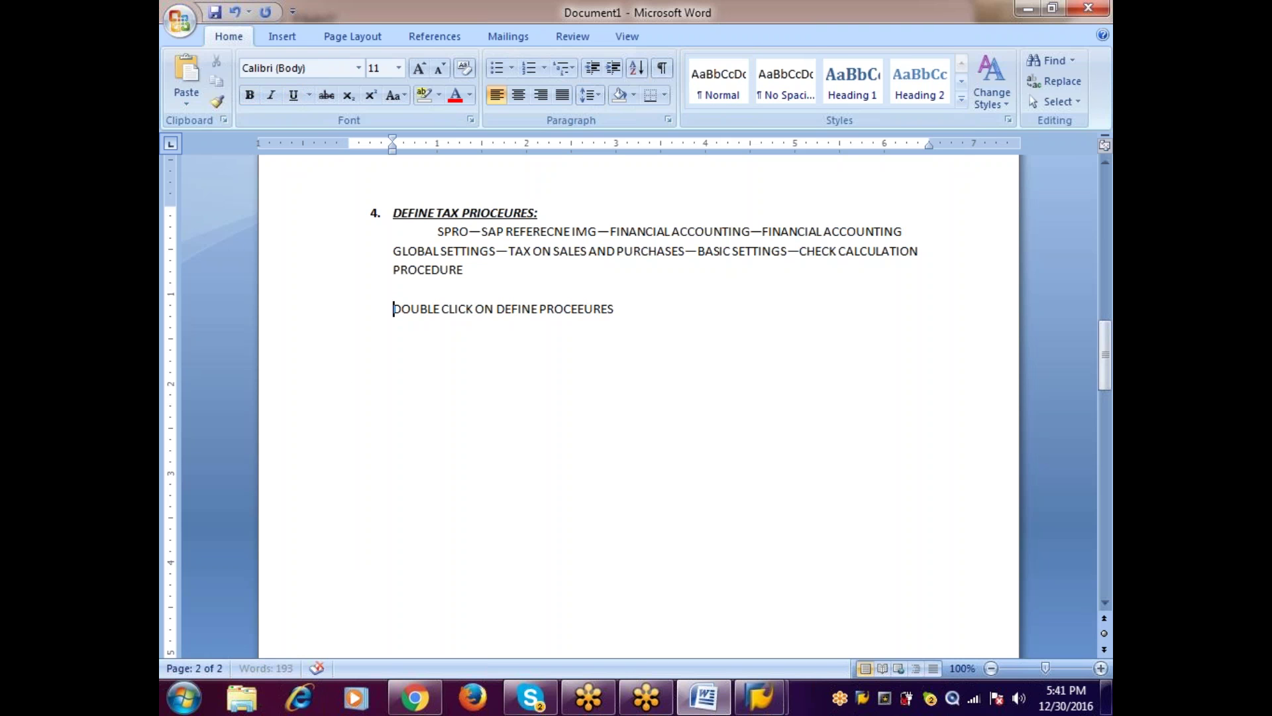
left_click(395, 213)
type("ASSIG")
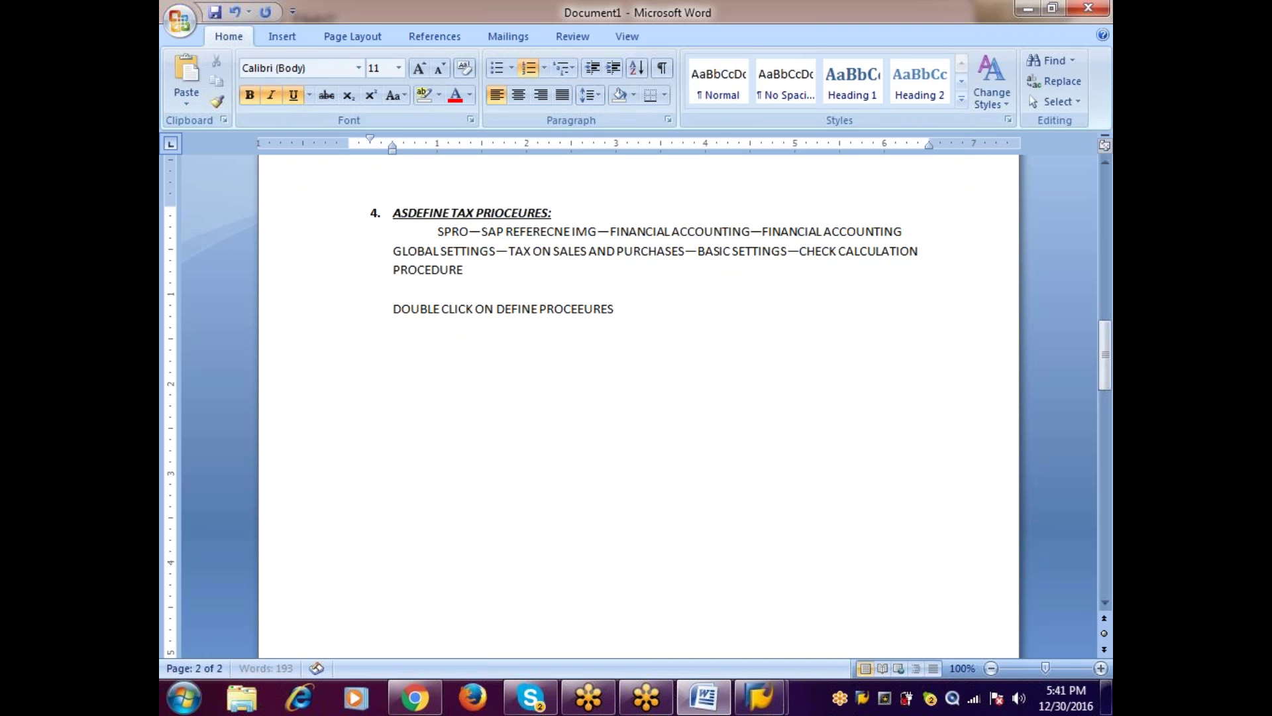
type("N COUNRY")
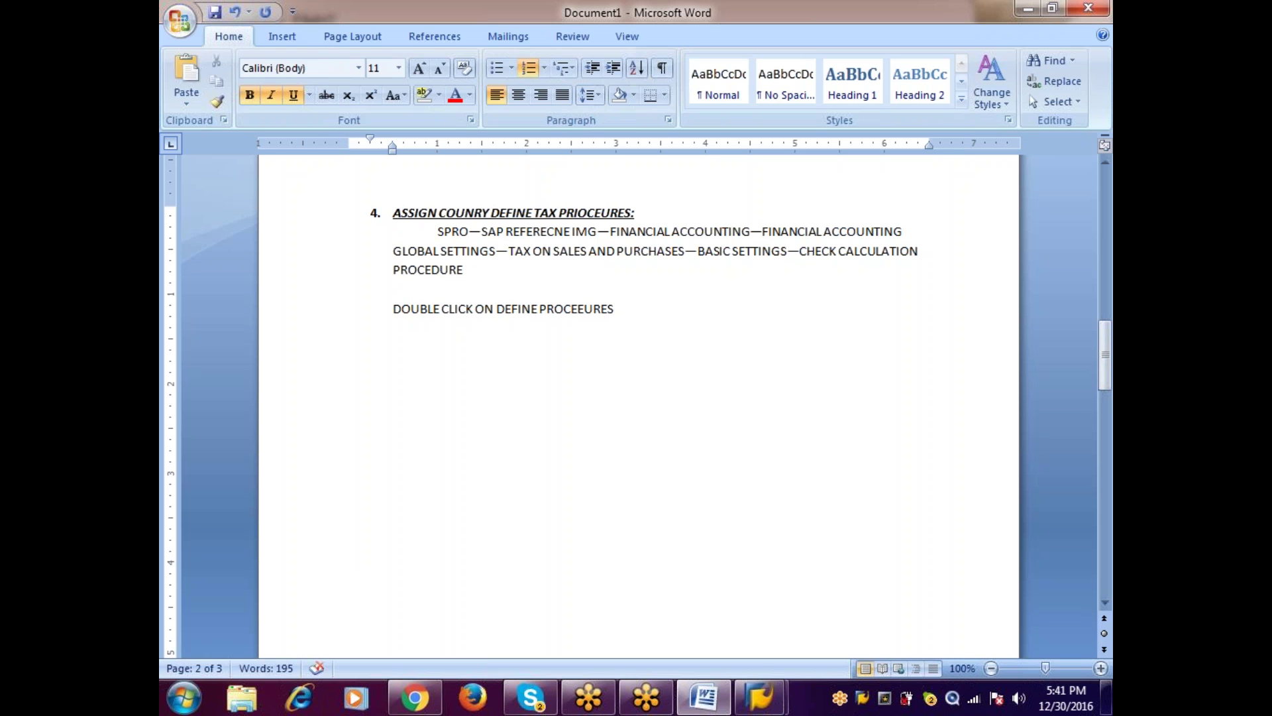
key("BackSpace")
key("BackSpace")
key("BackSpace")
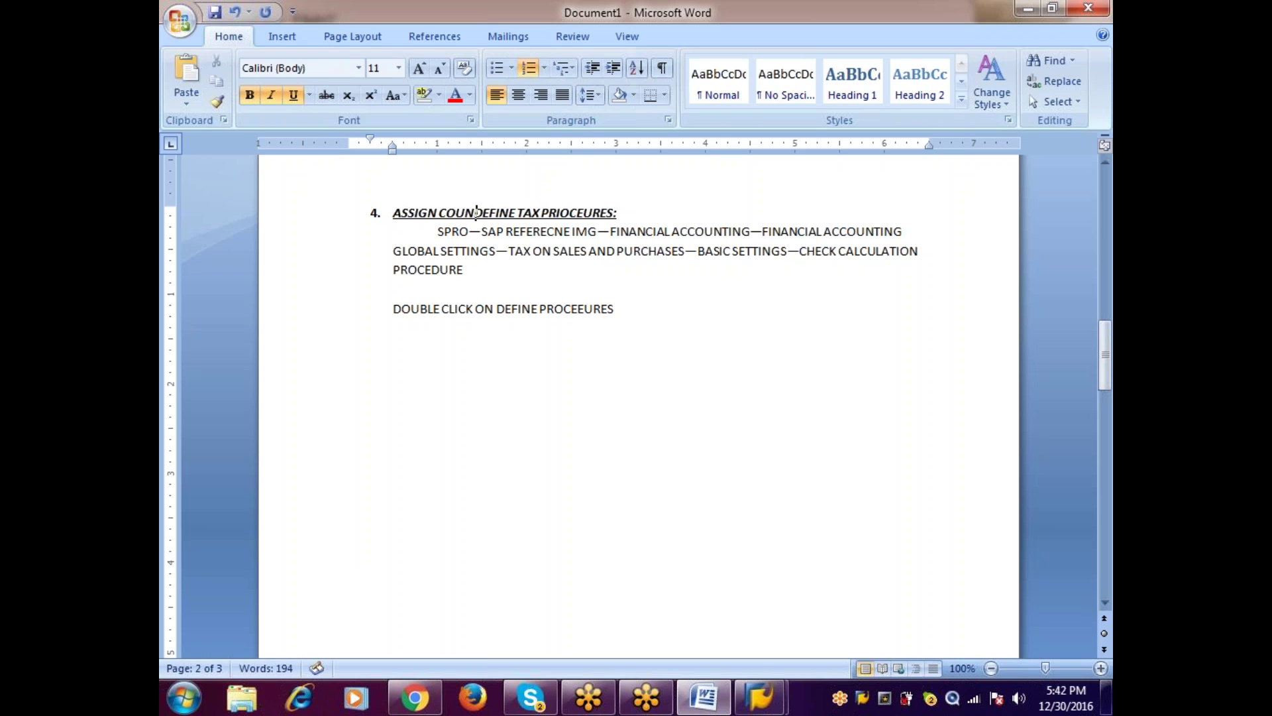
type("TRY TO CALU")
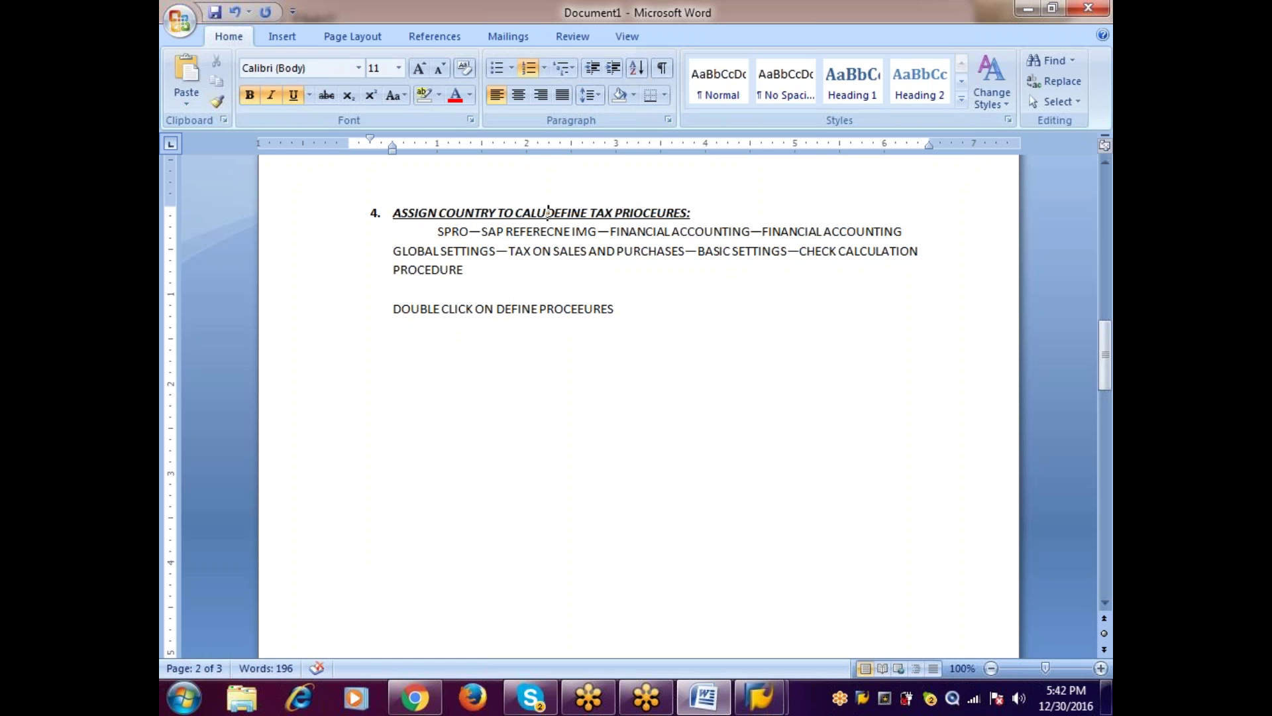
type("ULASTIO")
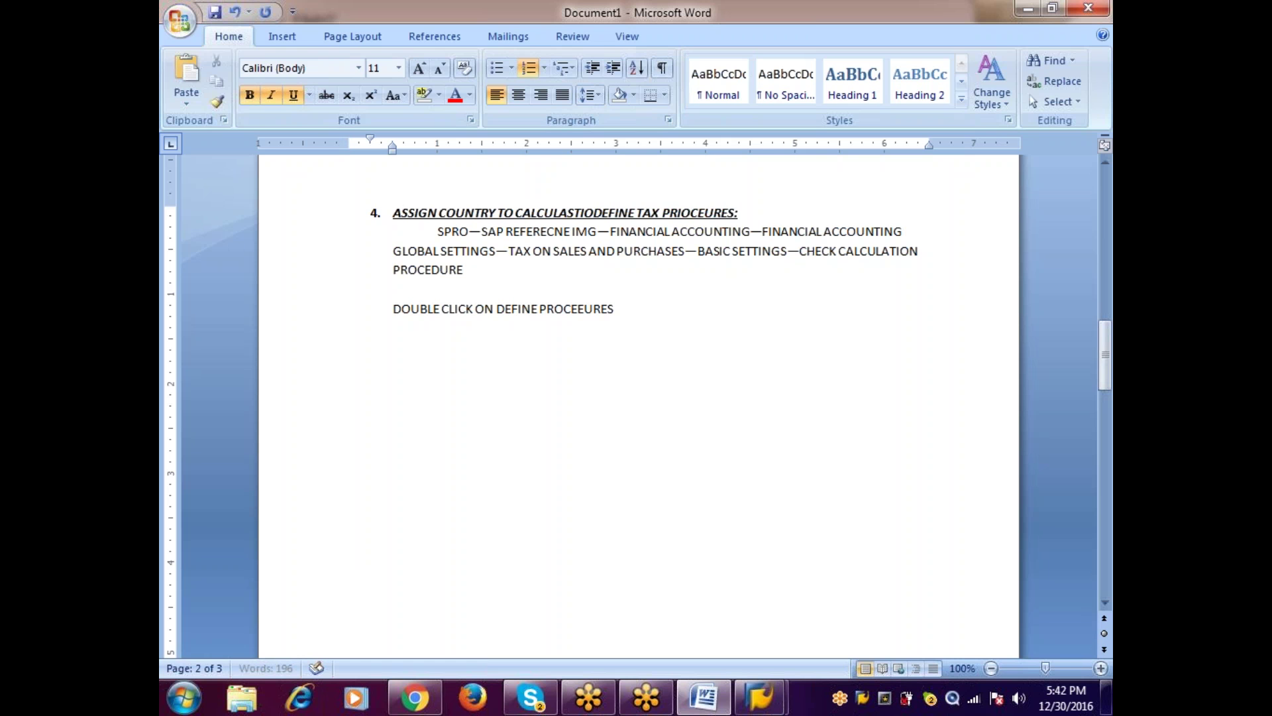
type("N PROCEURES")
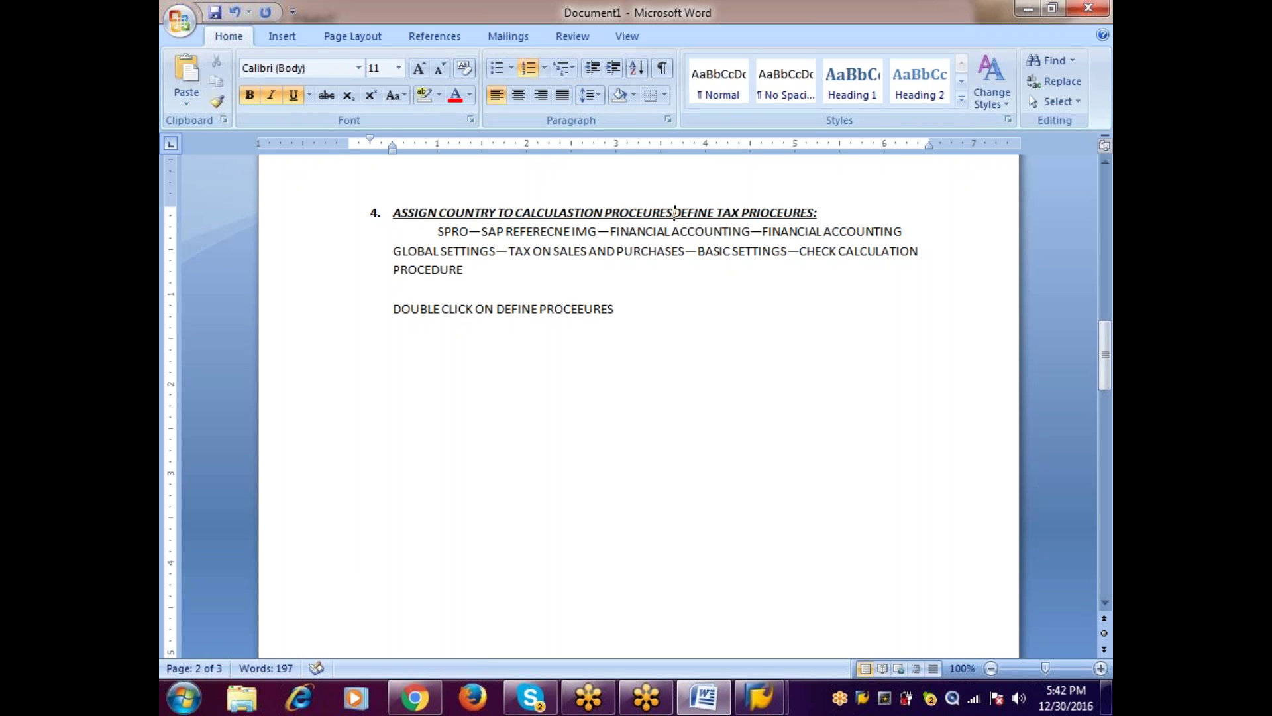
key("BackSpace")
key("shift+Right")
key("shift+Right")
key("shift+Right")
key("shift+Right")
key("shift+Right")
key("shift+Right")
key("shift+Right")
key("shift+Right")
key("shift+Right")
key("shift+Right")
key("shift+Right")
key("shift+Right")
key("shift+Right")
key("shift+Right")
key("shift+Right")
key("shift+Right")
key("shift+Right")
key("shift+Right")
key("shift+Right")
key("shift+Right")
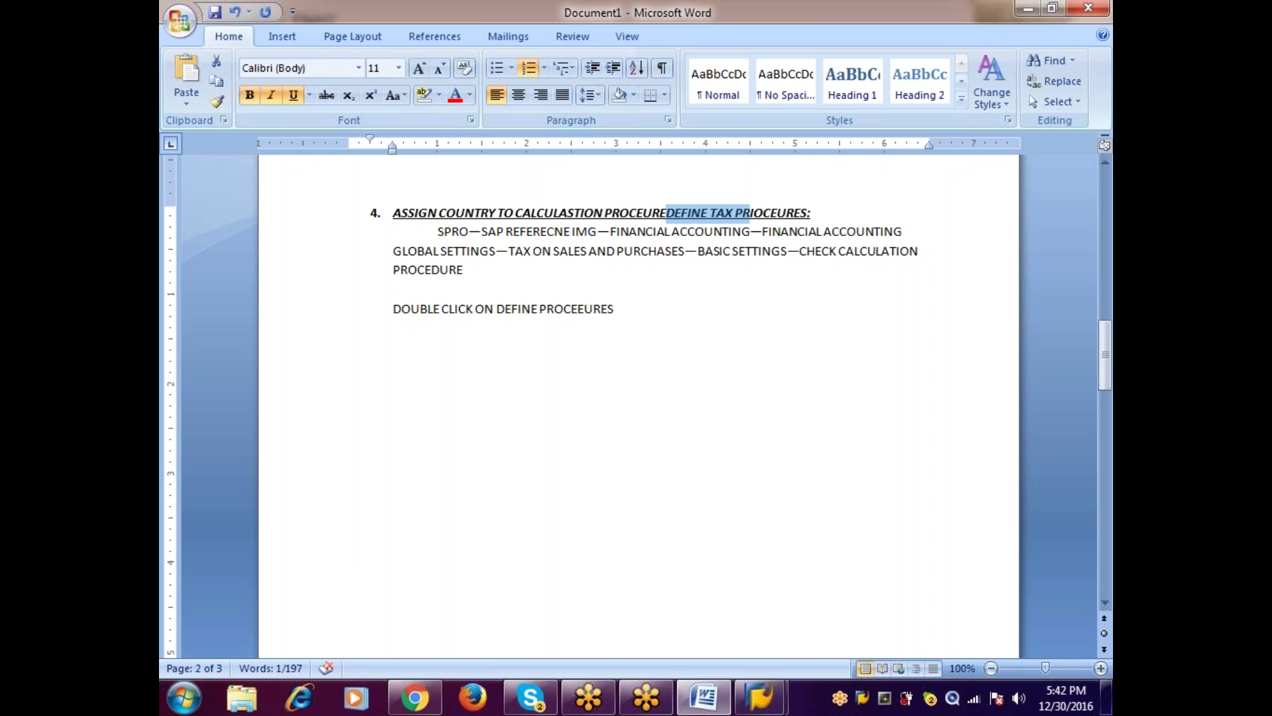
key("shift+Right")
key("Delete")
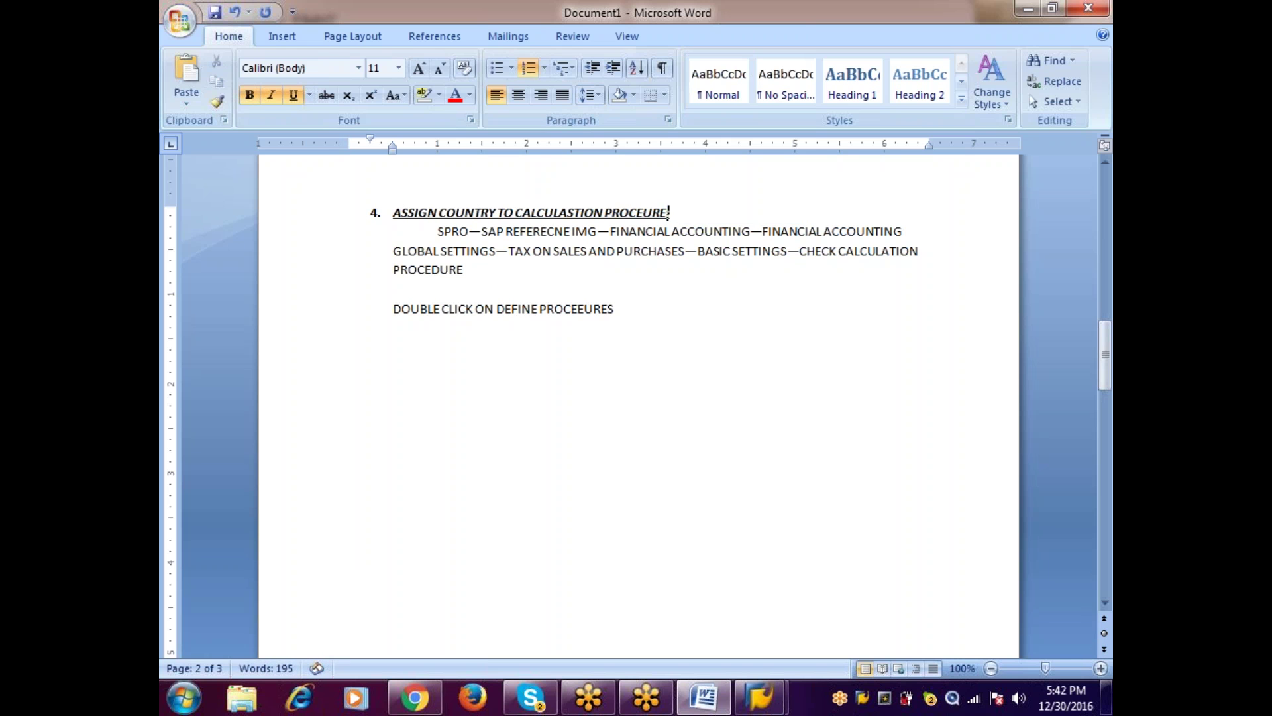
Step: Change the end of item 4's menu path from checking the procedure to ASIGN COUNTRY TO CALUCLATION PROCEDURE
left_click(665, 231)
left_click(800, 250)
type("ASI")
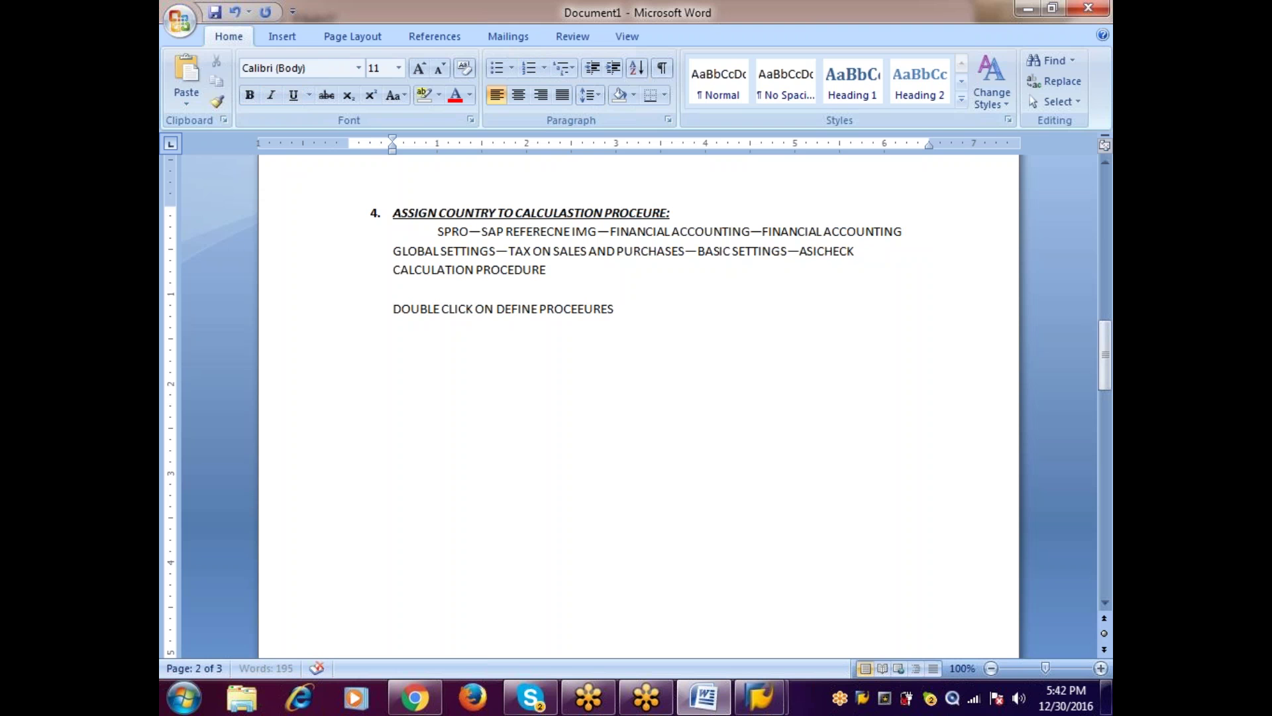
type("GN COUNTRY T")
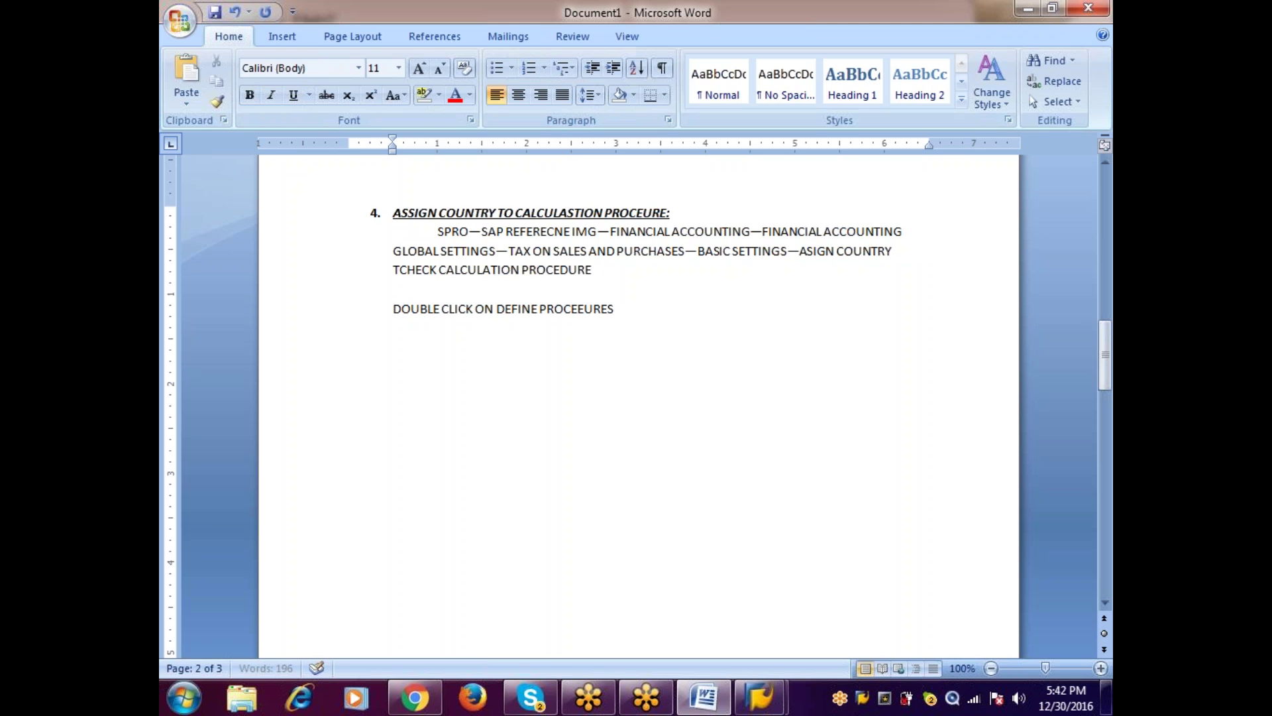
type("O CALUCLATI")
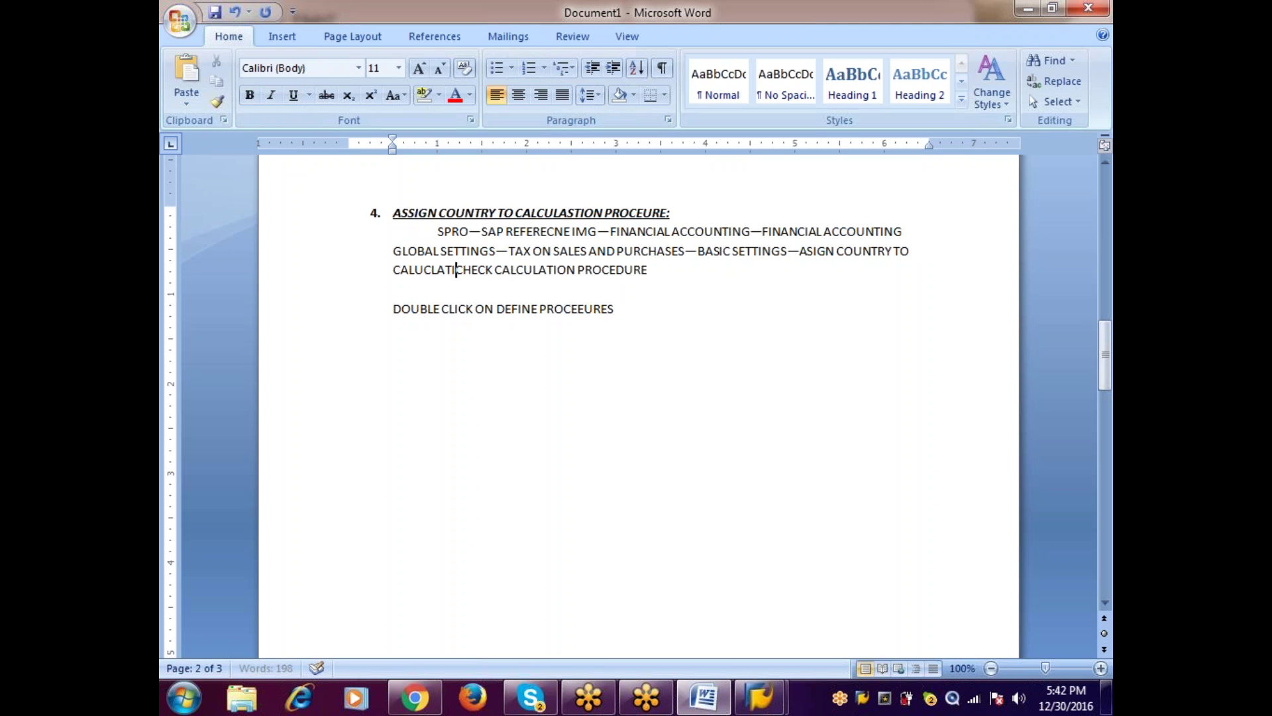
type("ON")
key("Delete")
key("Delete")
key("Delete")
key("Delete")
key("Delete")
key("Delete")
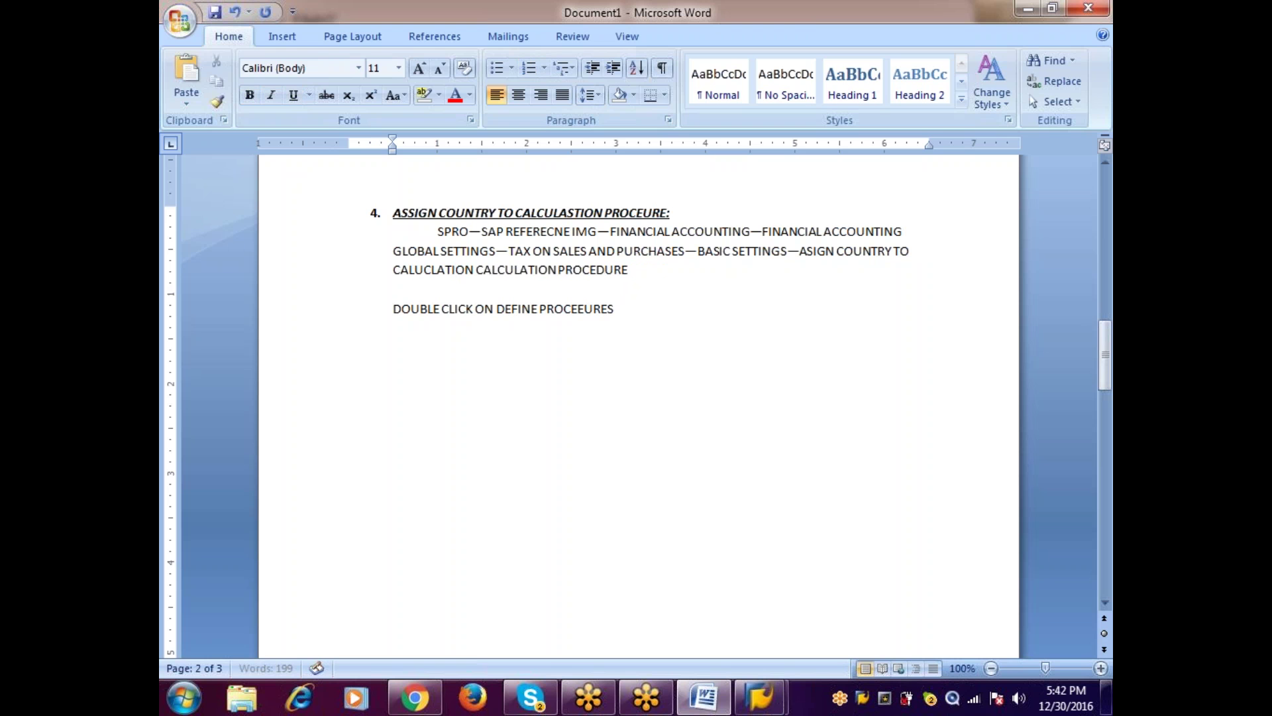
key("Delete")
key("Delete")
key("Delete")
key("Delete")
key("Delete")
key("Delete")
key("Delete")
key("Delete")
key("Delete")
key("Delete")
key("Delete")
key("Delete")
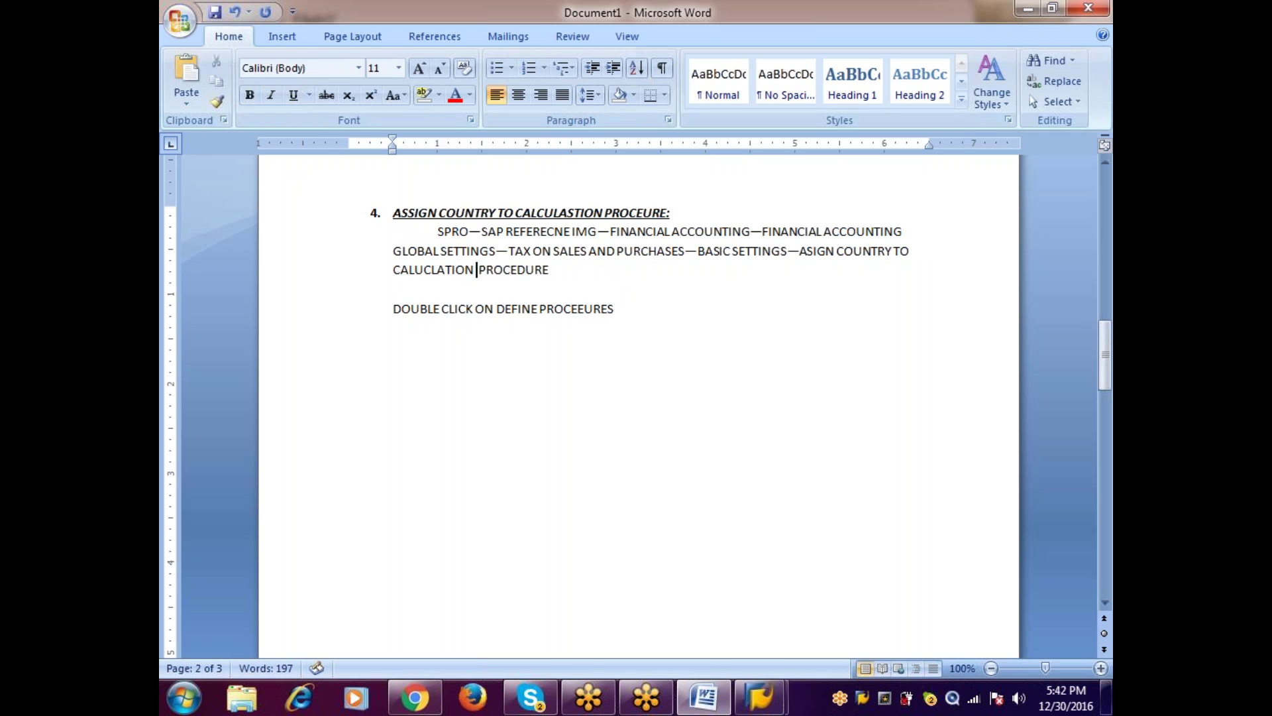
Step: Delete the line DOUBLE CLICK ON DEFINE PROCEEURES from item 4
key("shift+Down")
key("Down")
key("Left")
key("Left")
key("Left")
key("Left")
key("Left")
key("Left")
key("Left")
key("Left")
key("Left")
key("Left")
key("Left")
key("Left")
key("shift+Down")
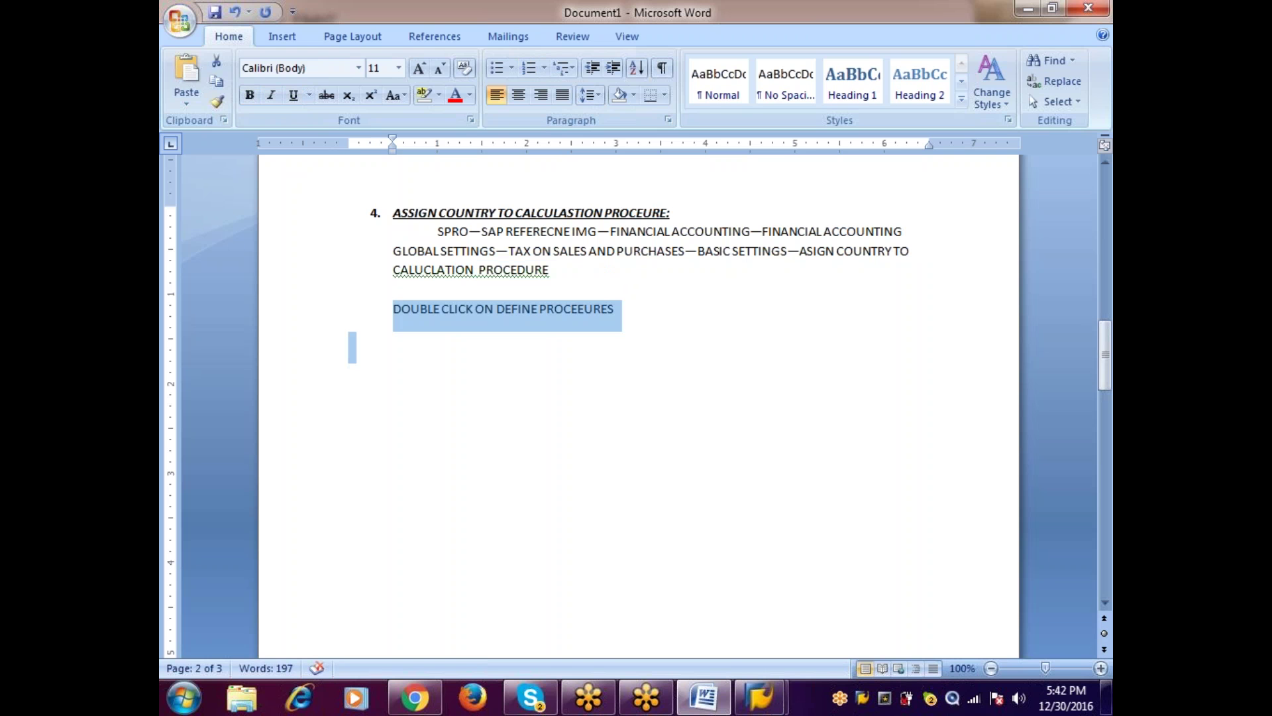
key("Delete")
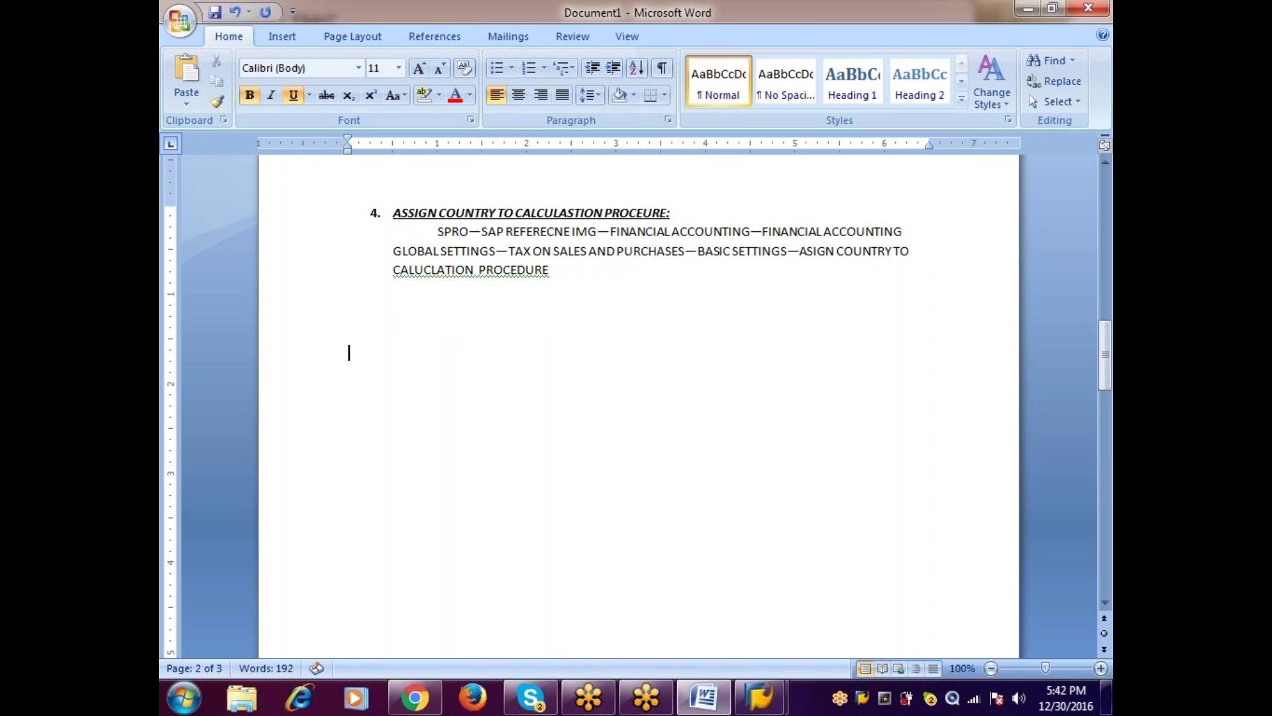
key("shift+Up")
key("shift+Up")
key("shift+Up")
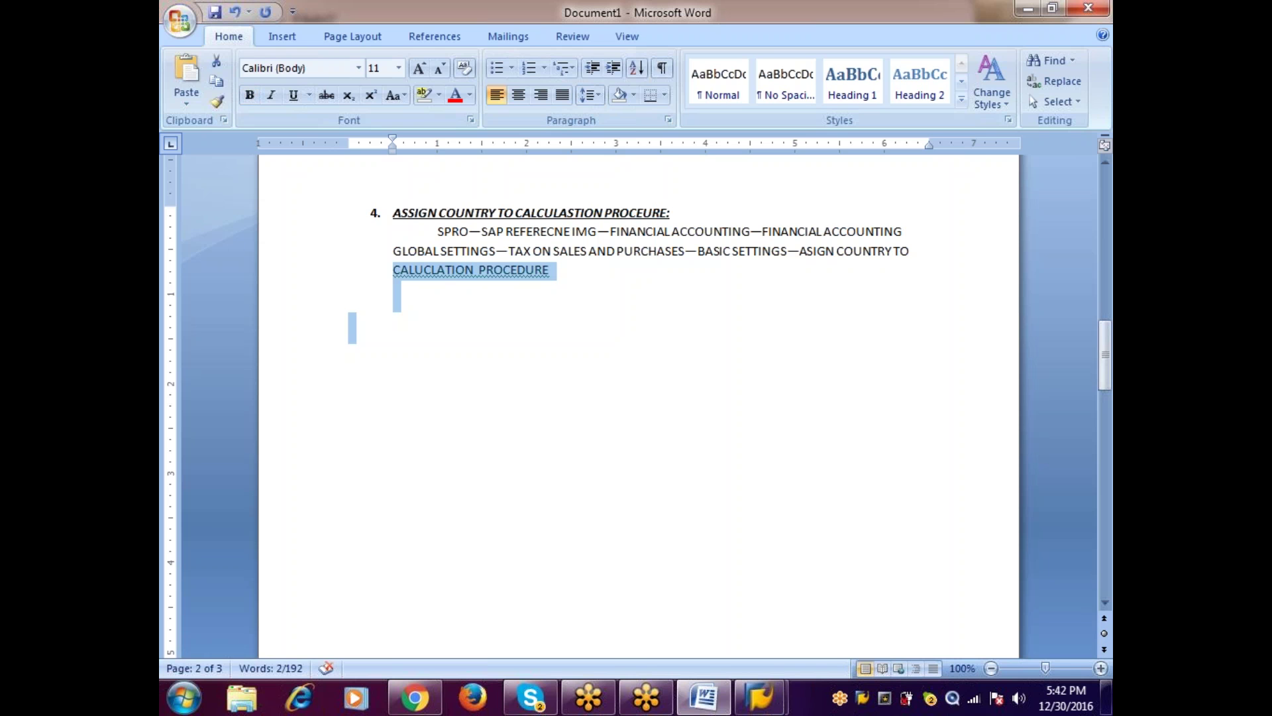
Step: Switch to SAP, open Assign Country to Calculation Procedure under Basic Settings, and position the list at country IN
key("alt+Tab")
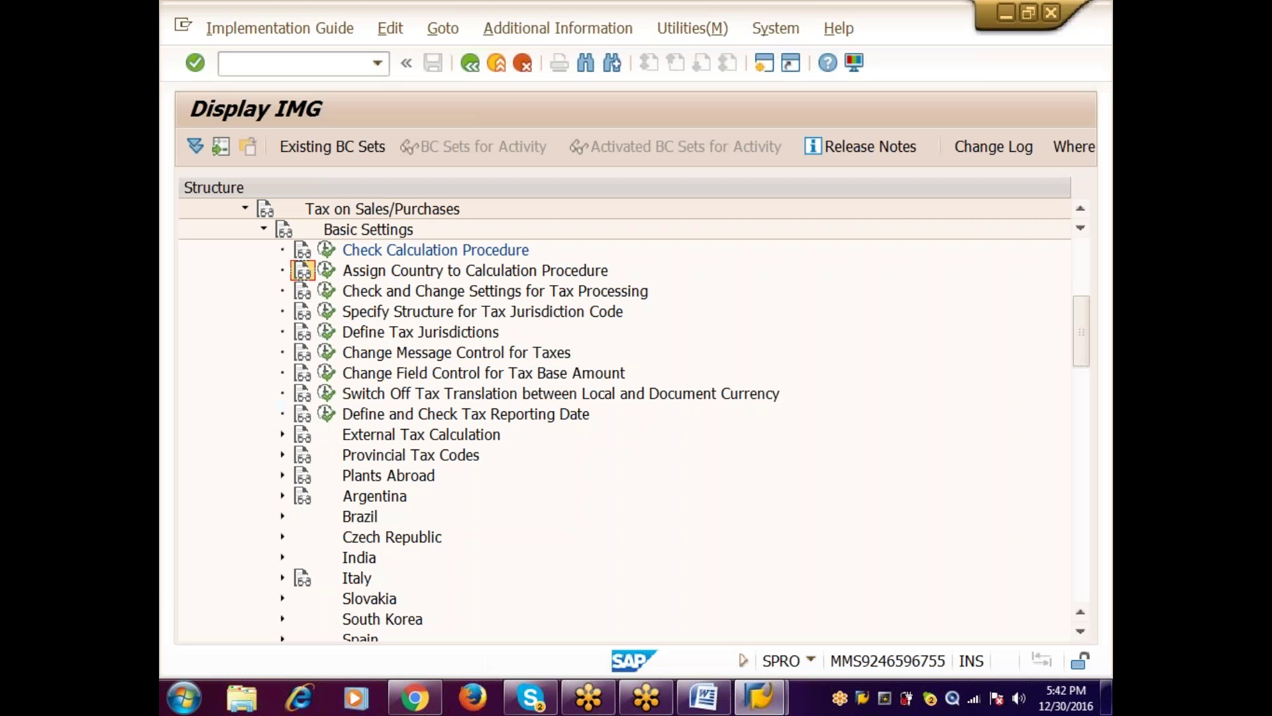
left_click(327, 270)
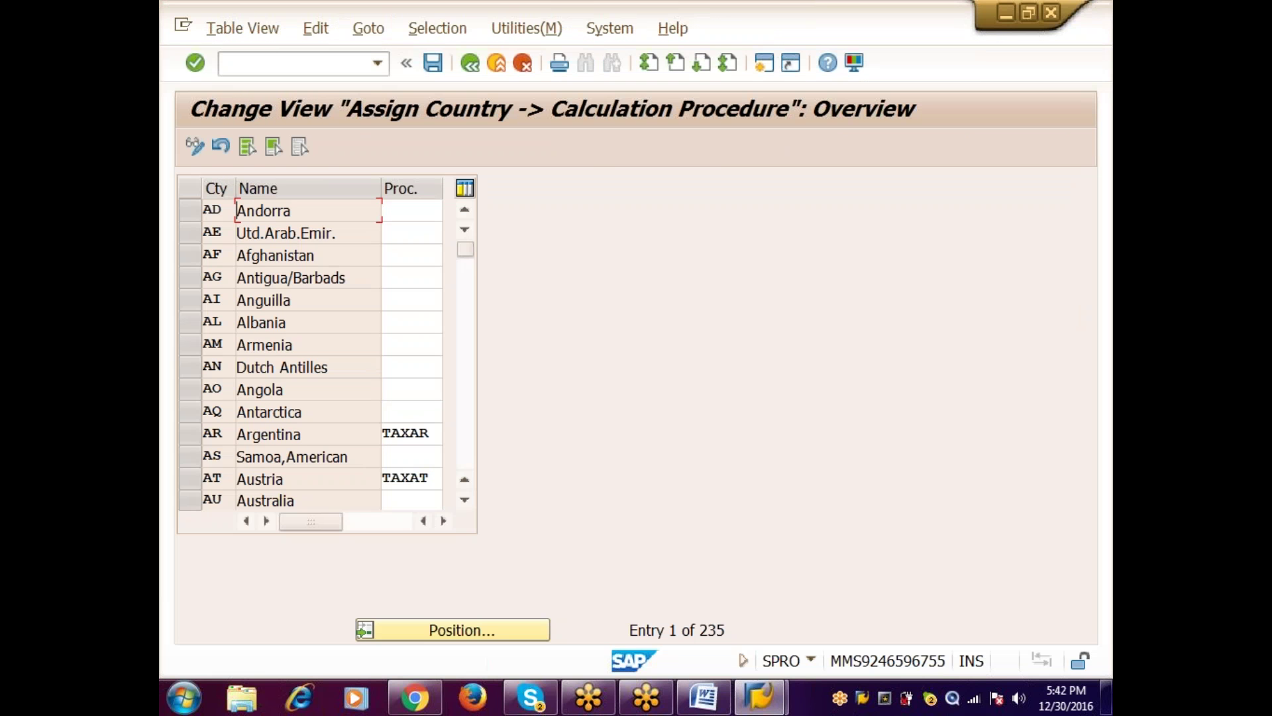
left_click(437, 500)
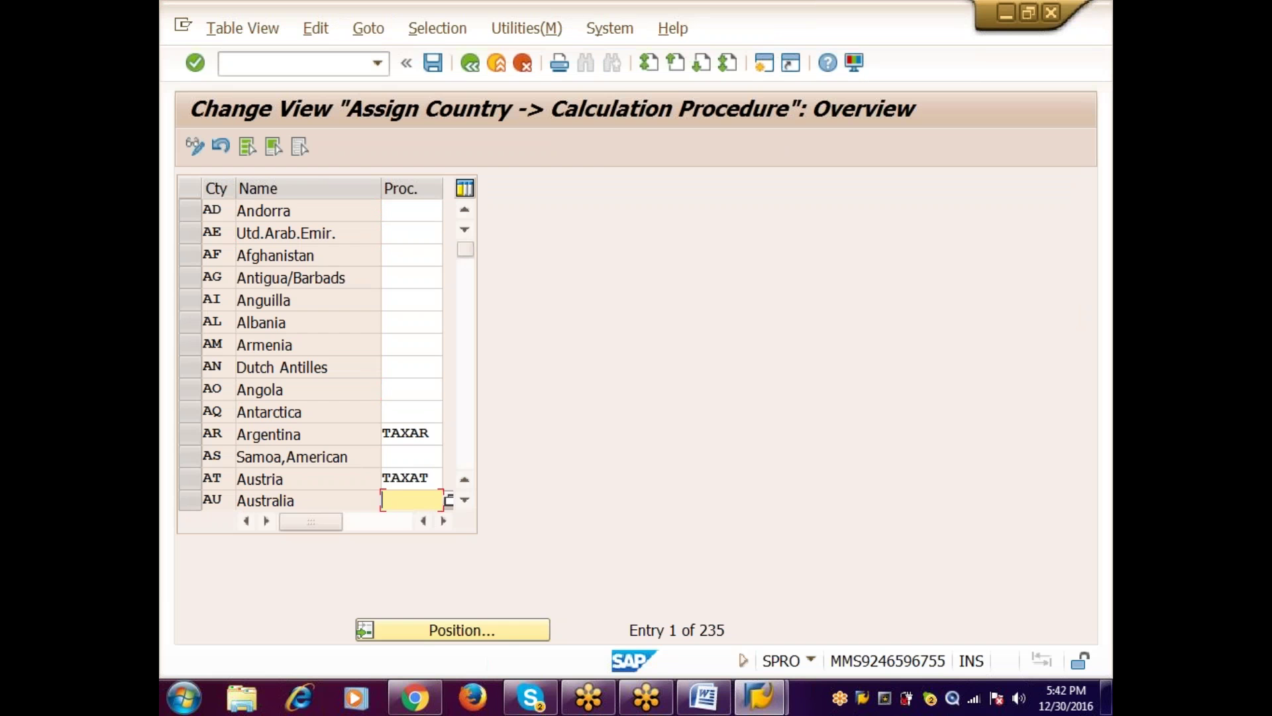
left_click(457, 630)
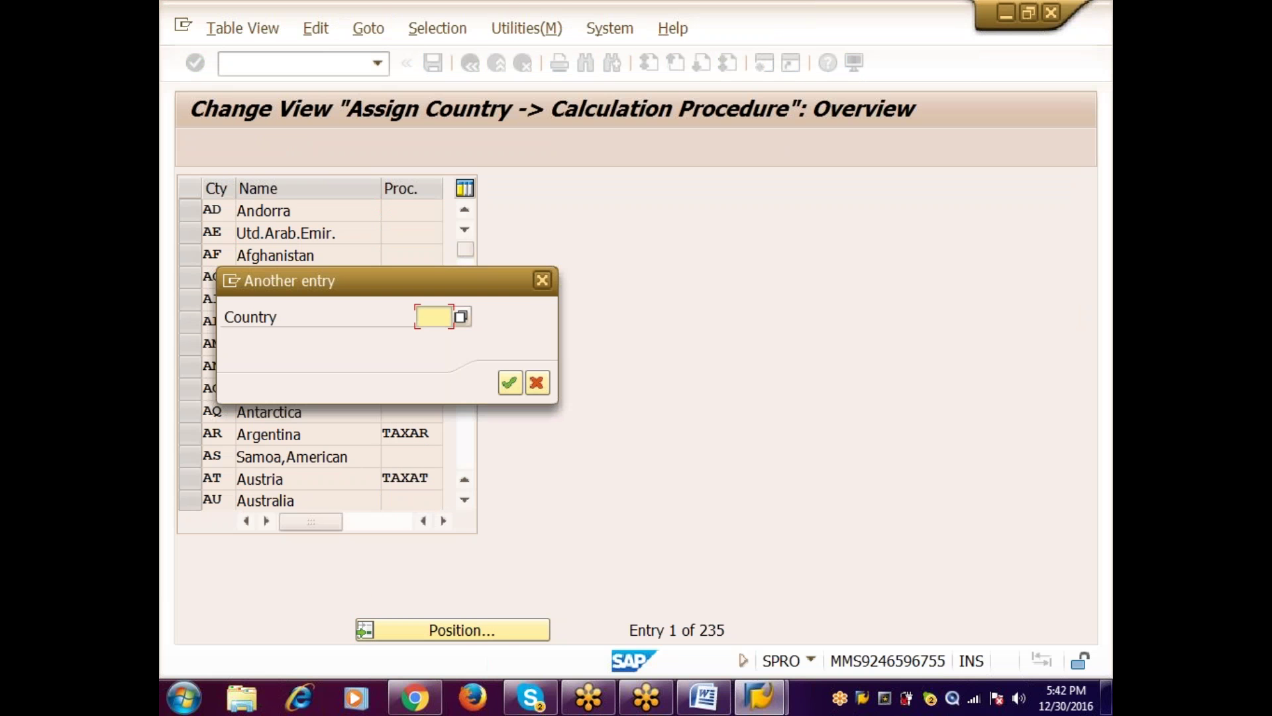
type("IN")
key("Return")
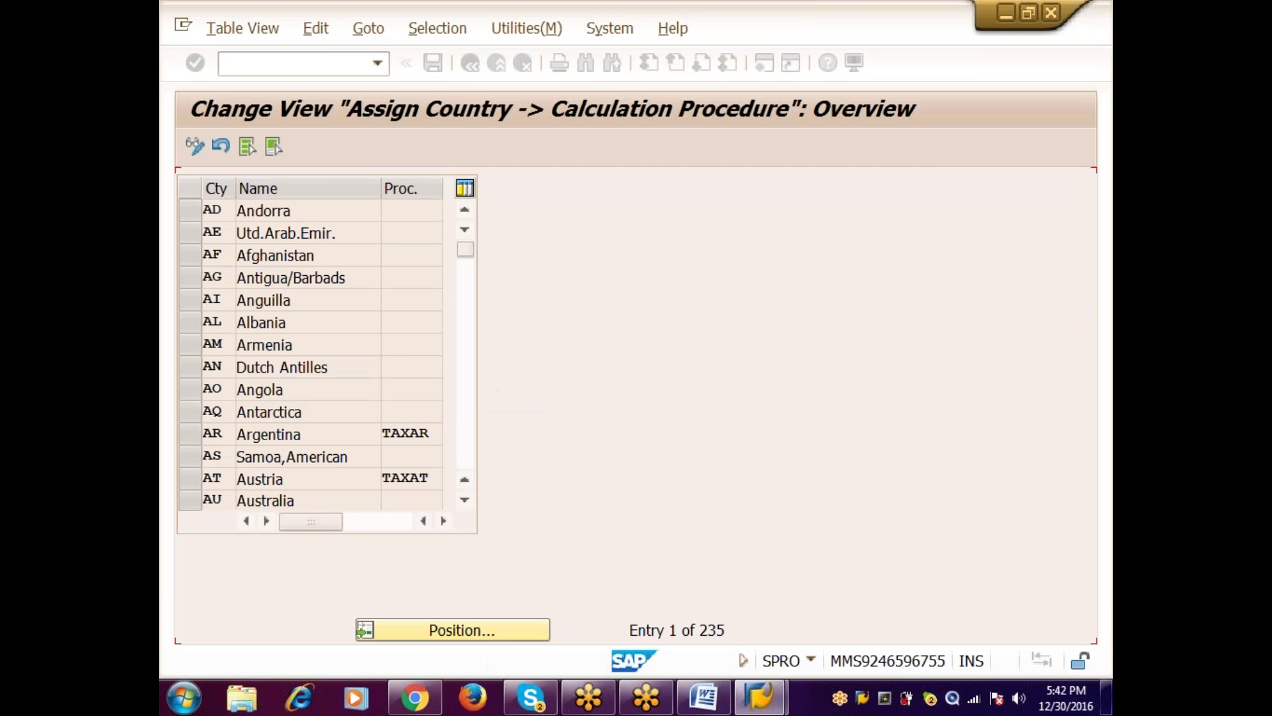
Step: Assign calculation procedure IND to India and save it in the proposed customizing request
key("Delete")
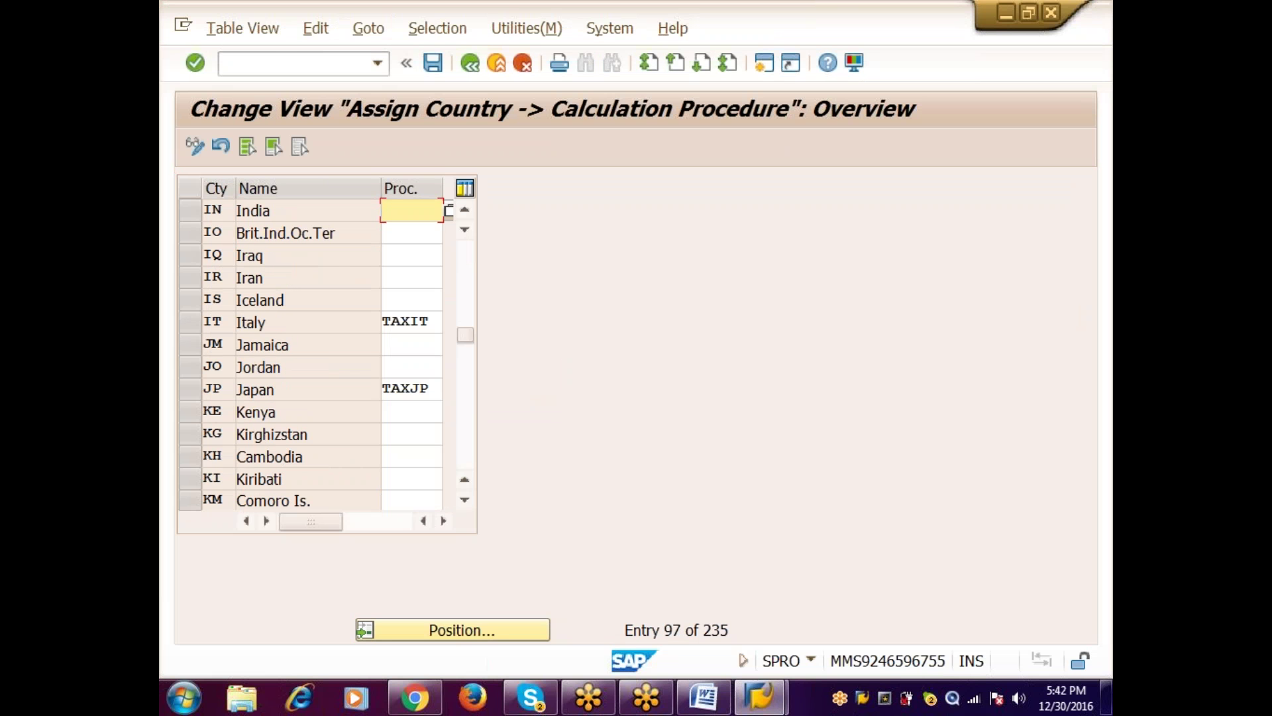
key("F4")
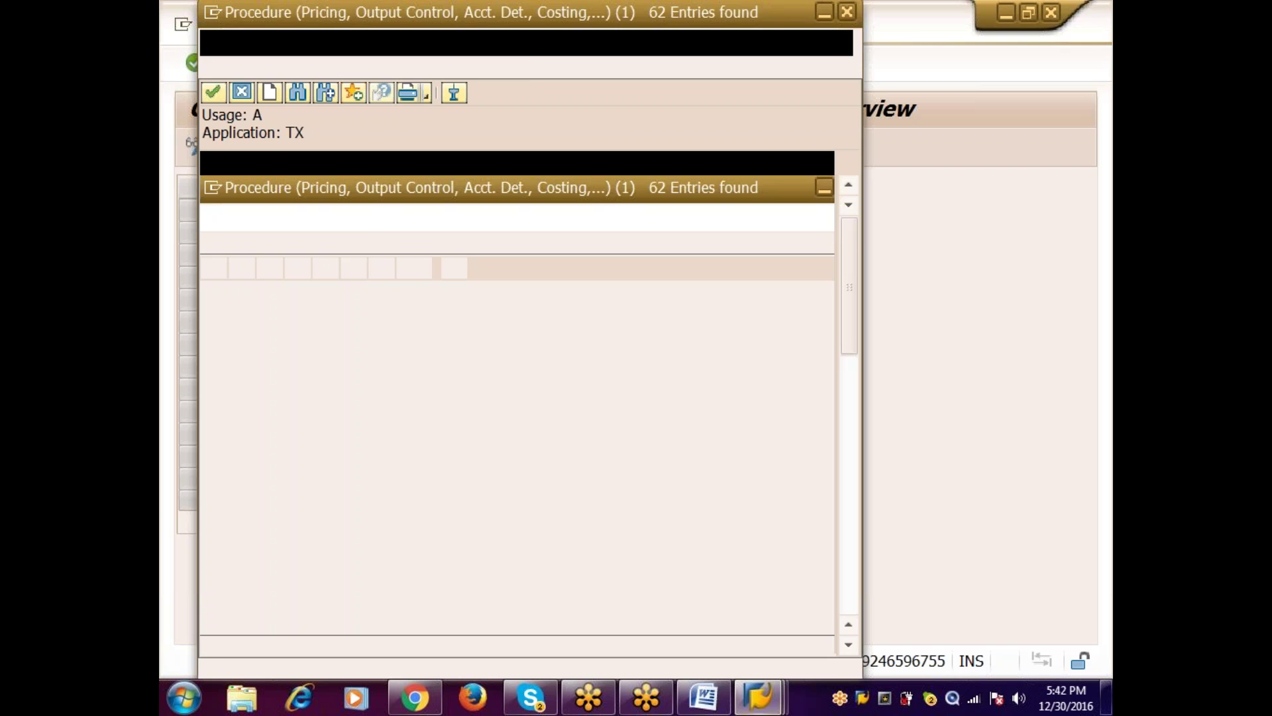
key("Down")
key("Down")
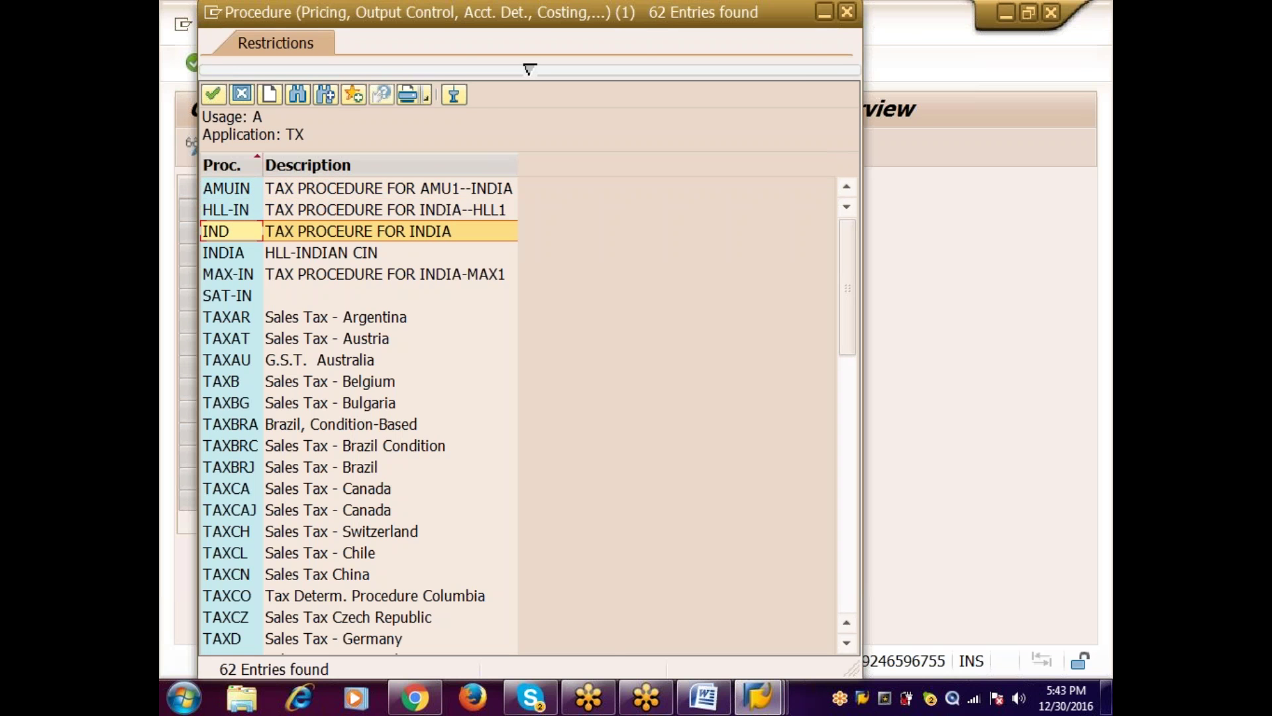
key("Return")
key("ctrl+s")
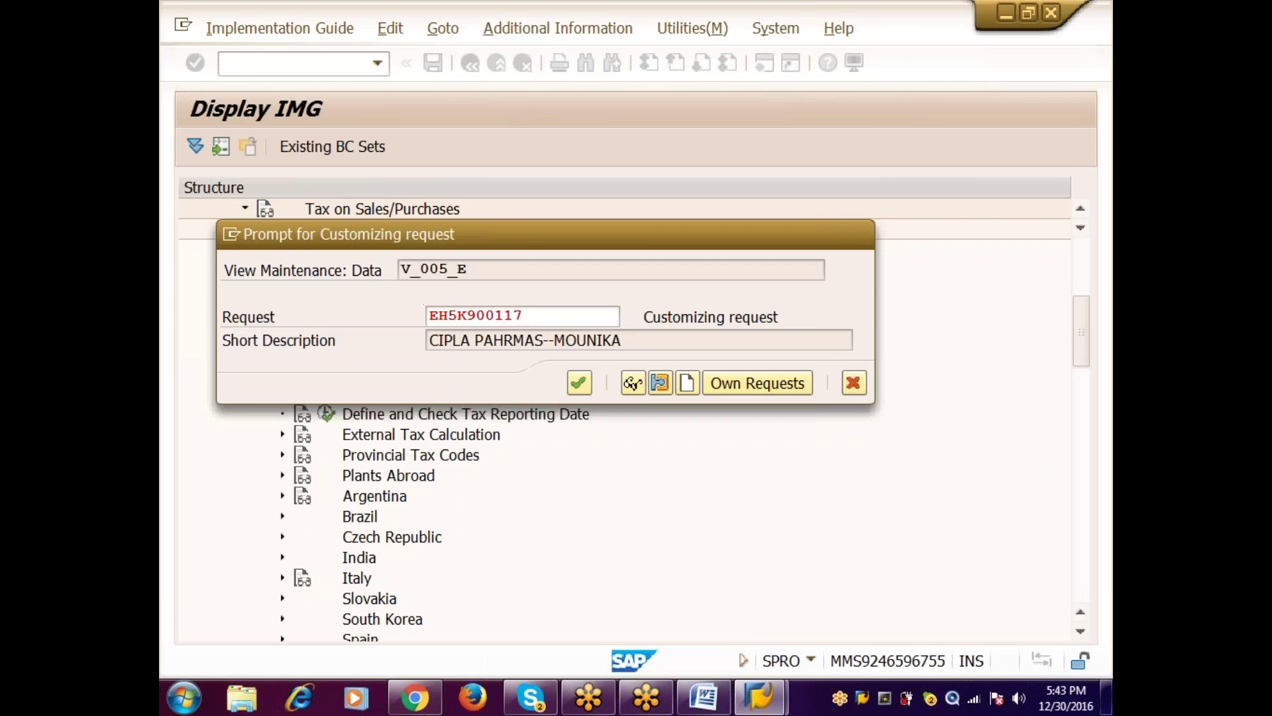
key("Return")
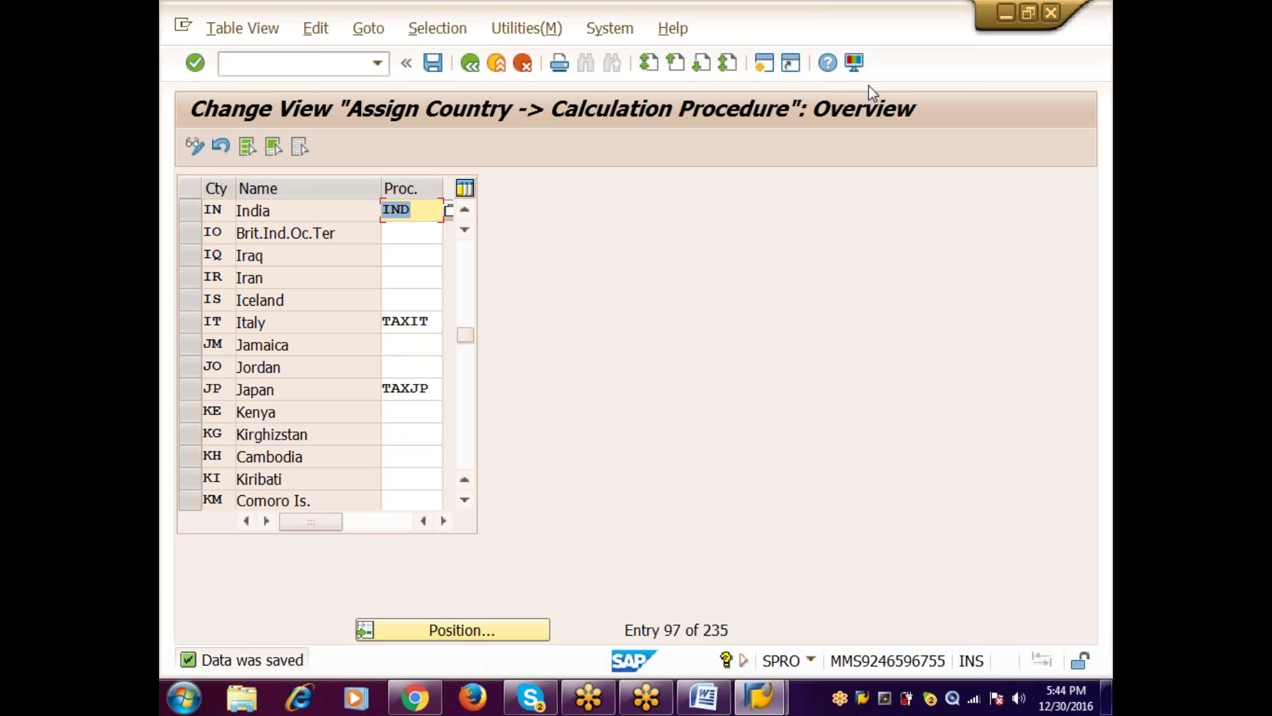
Step: Show the desktop, open SAP Logon and start a logon to the MMSABAP connection
left_click(1090, 16)
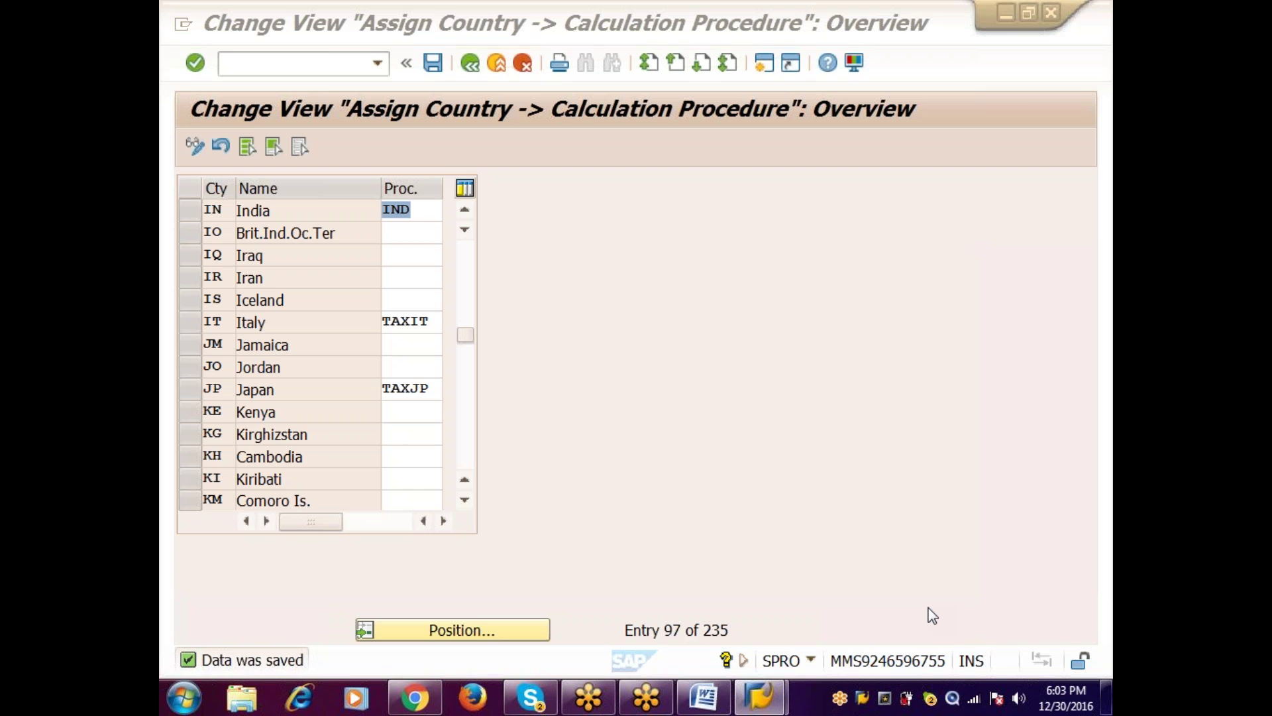
key("alt+Tab")
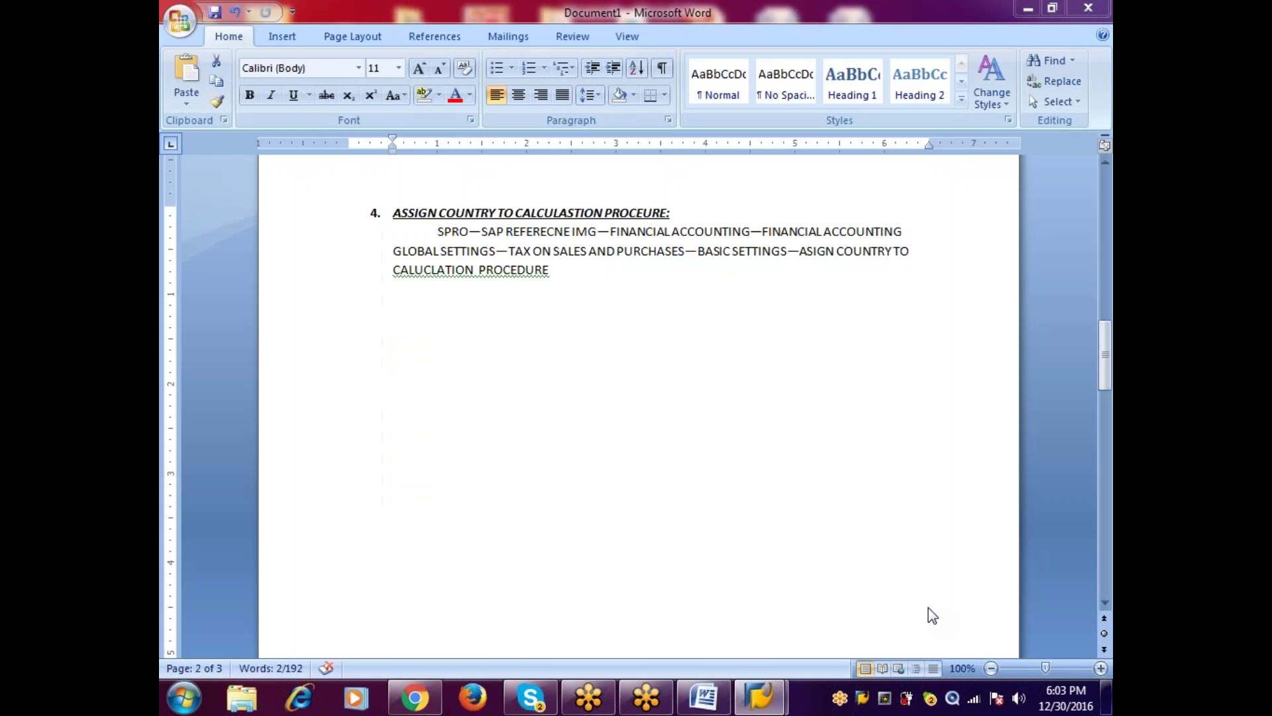
key("super+d")
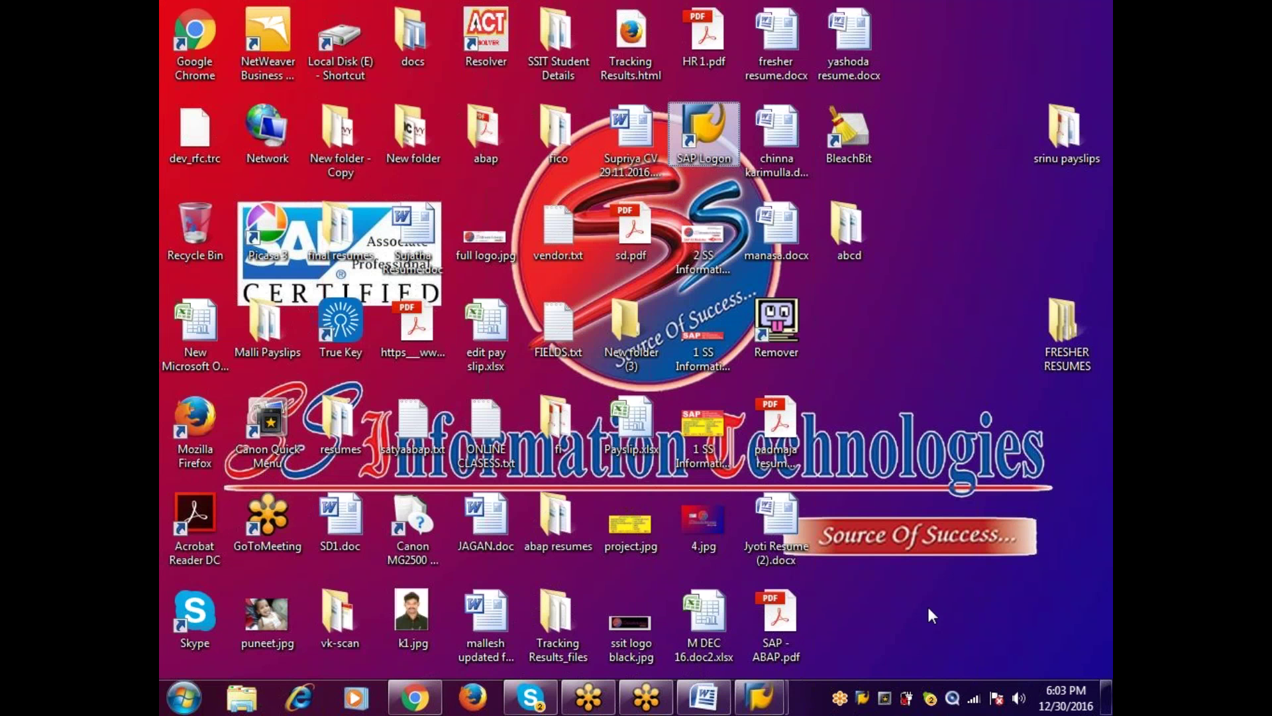
key("Return")
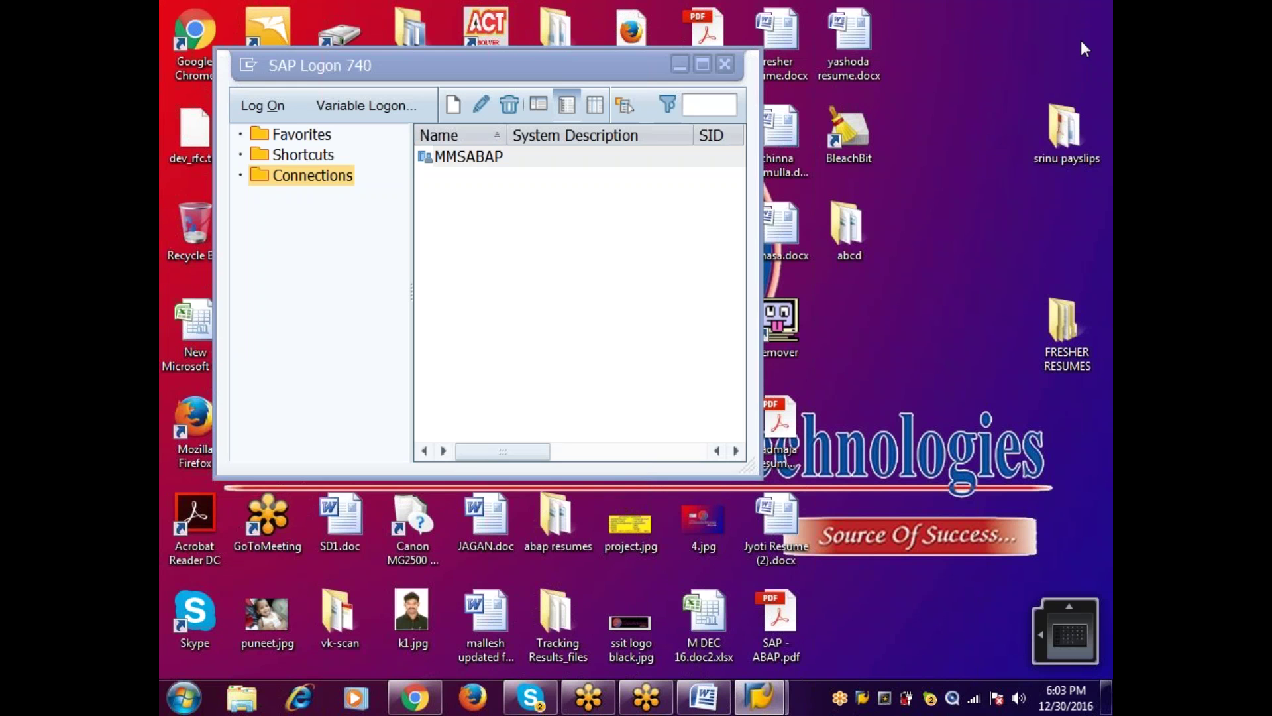
left_click(244, 109)
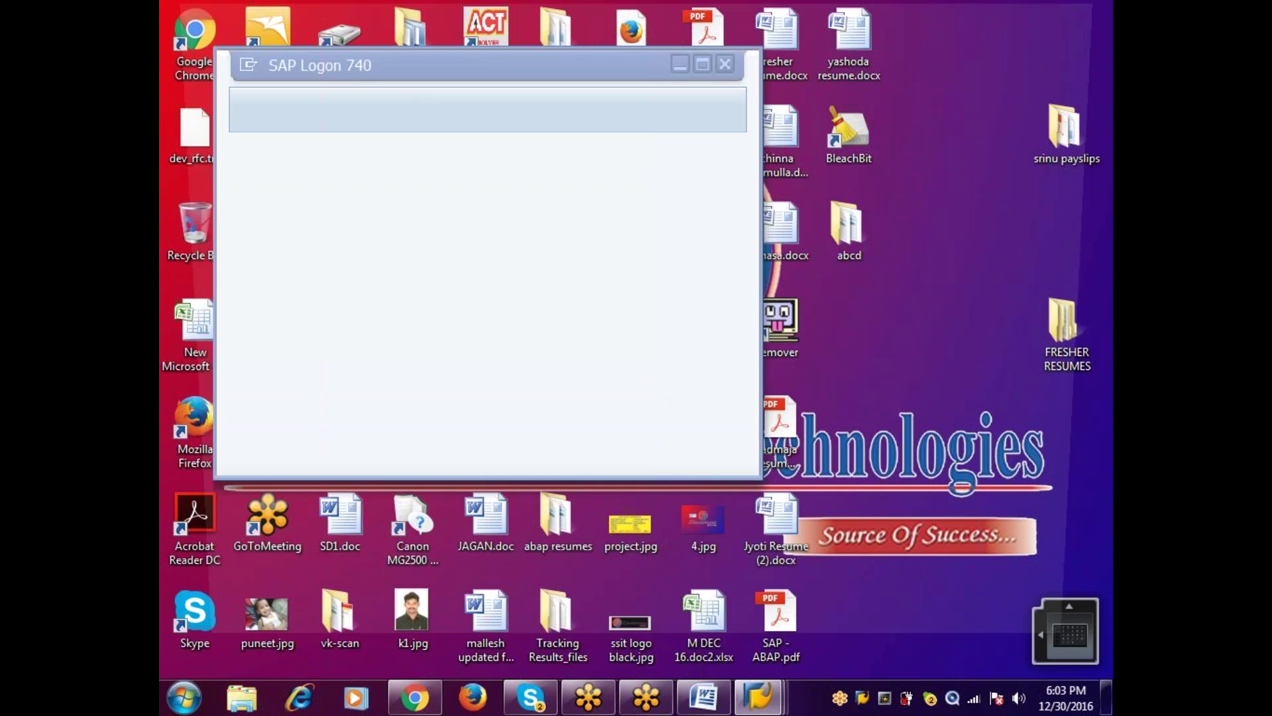
Step: Log on to client 800 with the user ID and password, continuing without ending any other logons in the system
type("ABA")
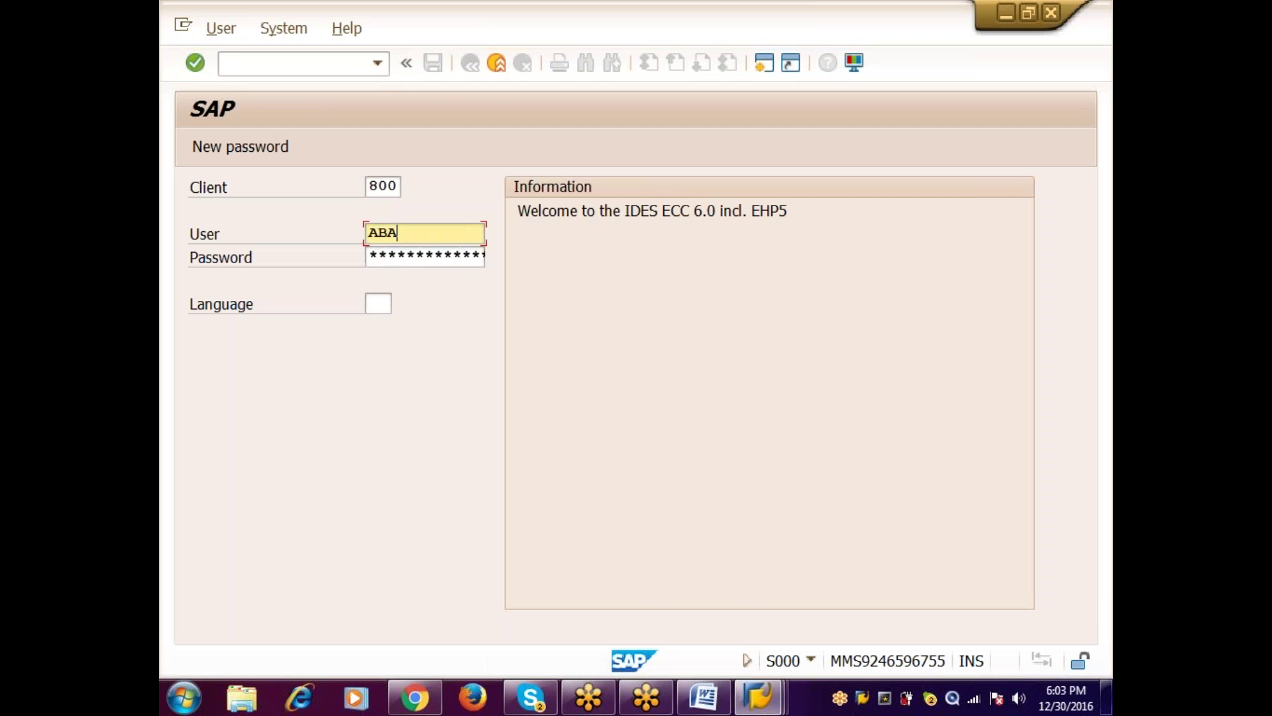
key("Down")
key("Return")
key("Tab")
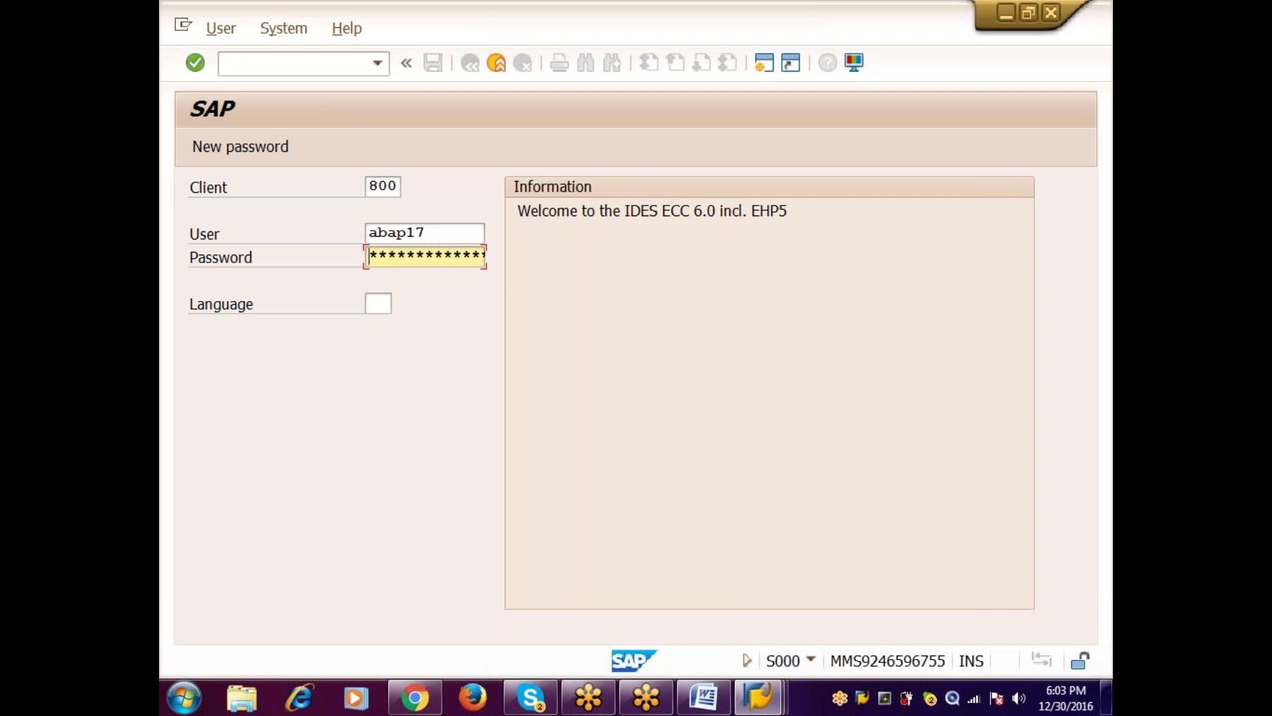
type("************")
key("Return")
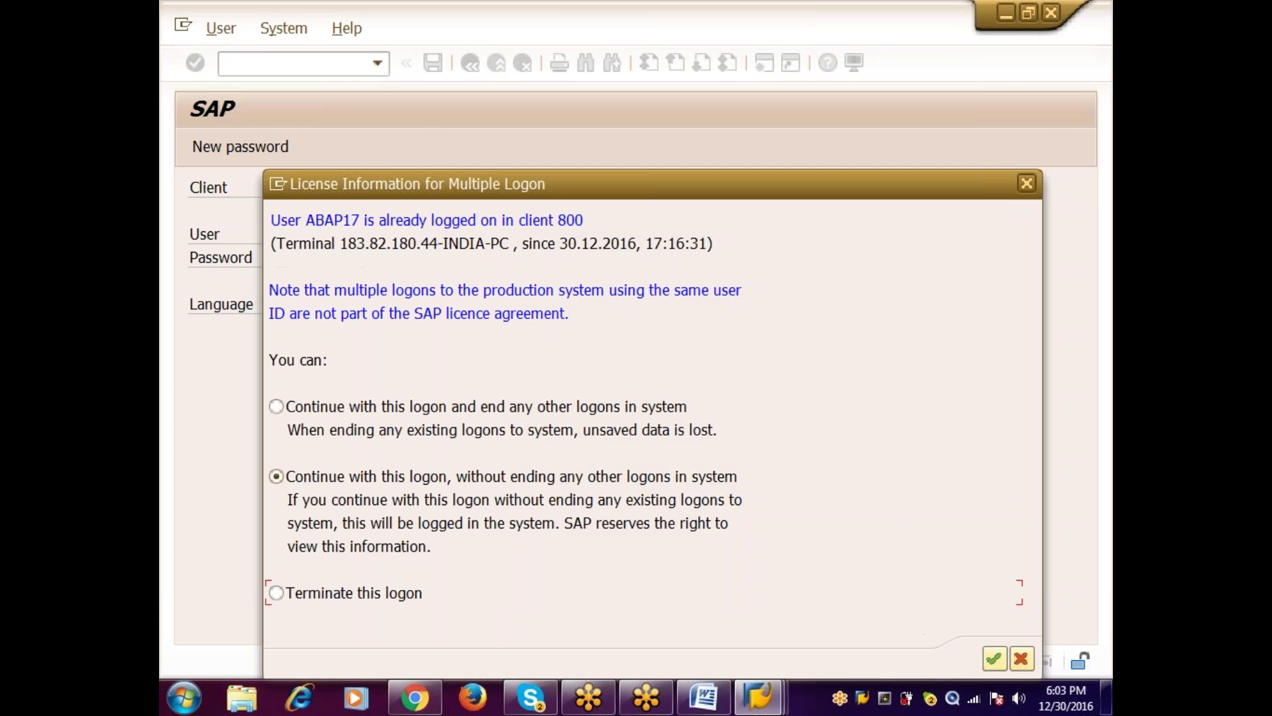
key("Return")
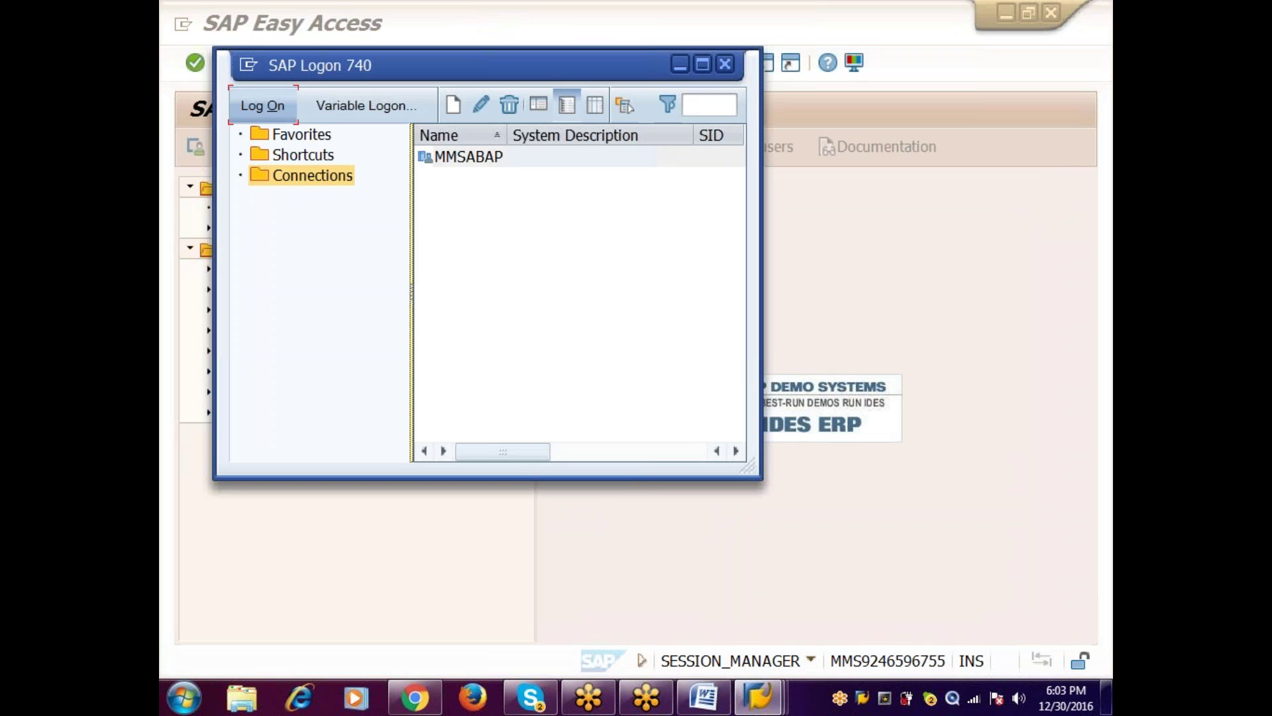
Step: Switch to the Word document and add item 5 below item 4 with the heading CREATION OF A GENERAL LEDGERS FOR TAXES:
key("alt+Tab")
key("alt+Tab")
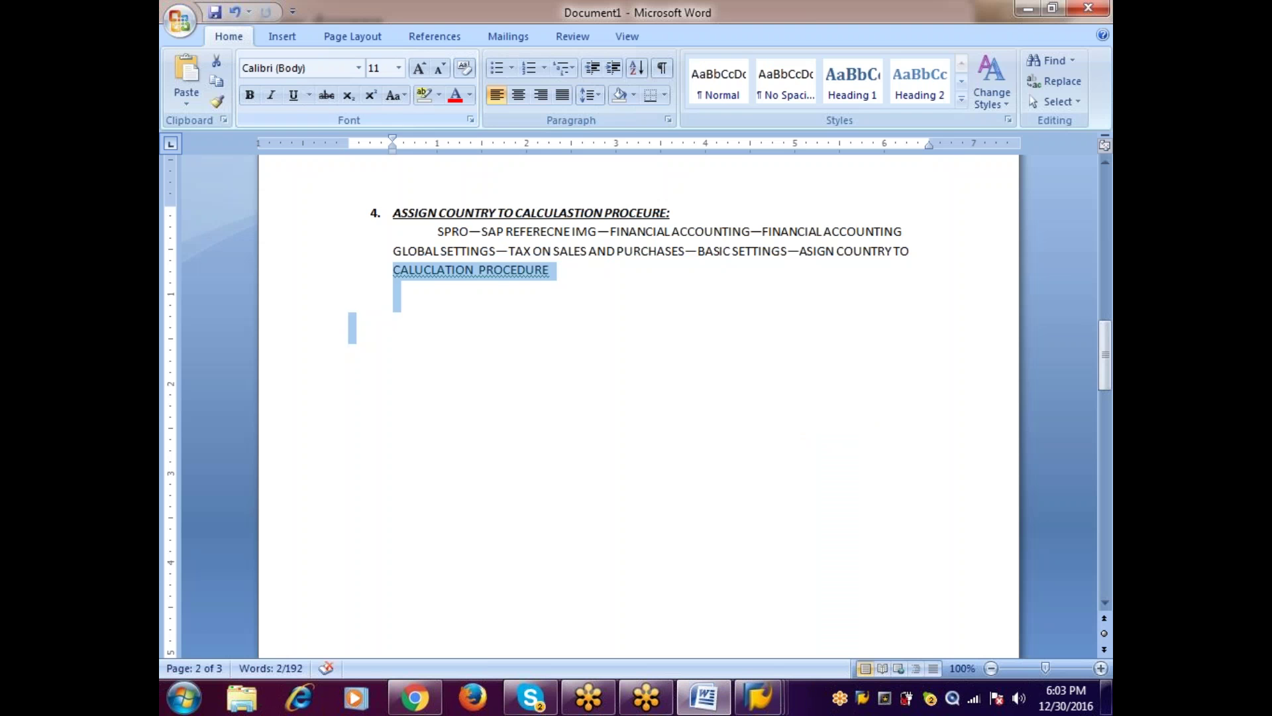
left_click(349, 352)
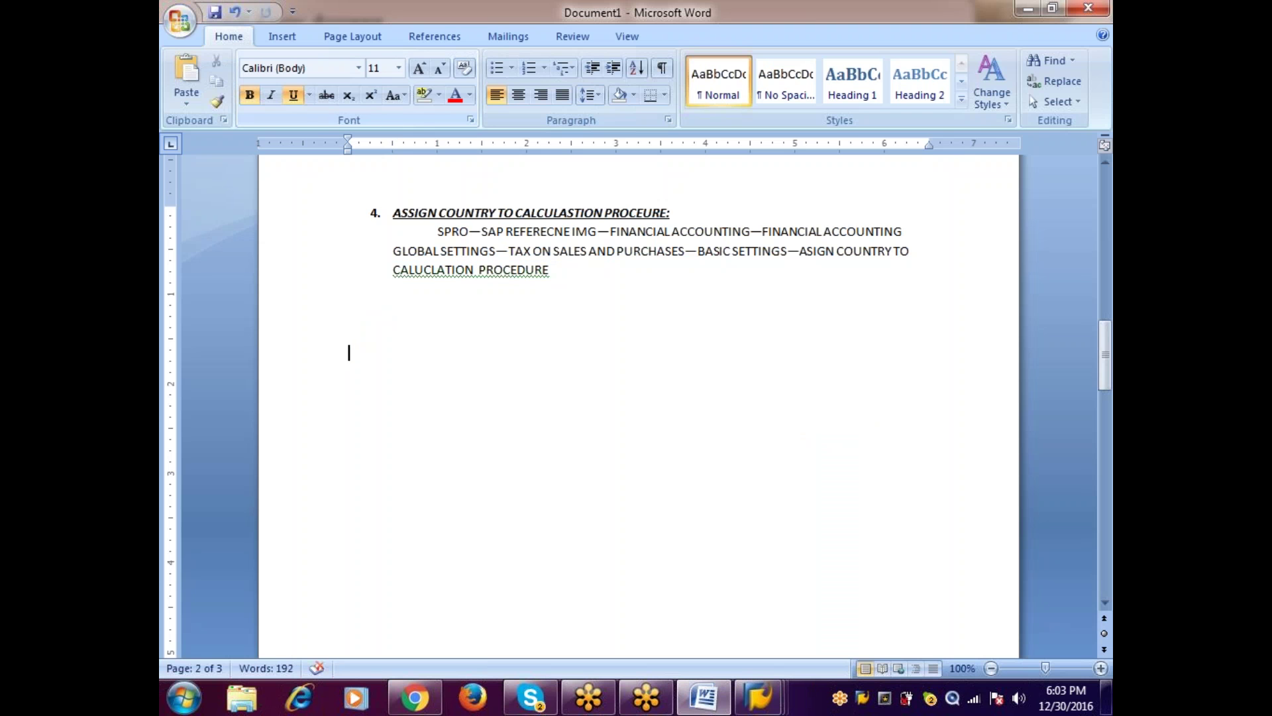
type("5.")
key("space")
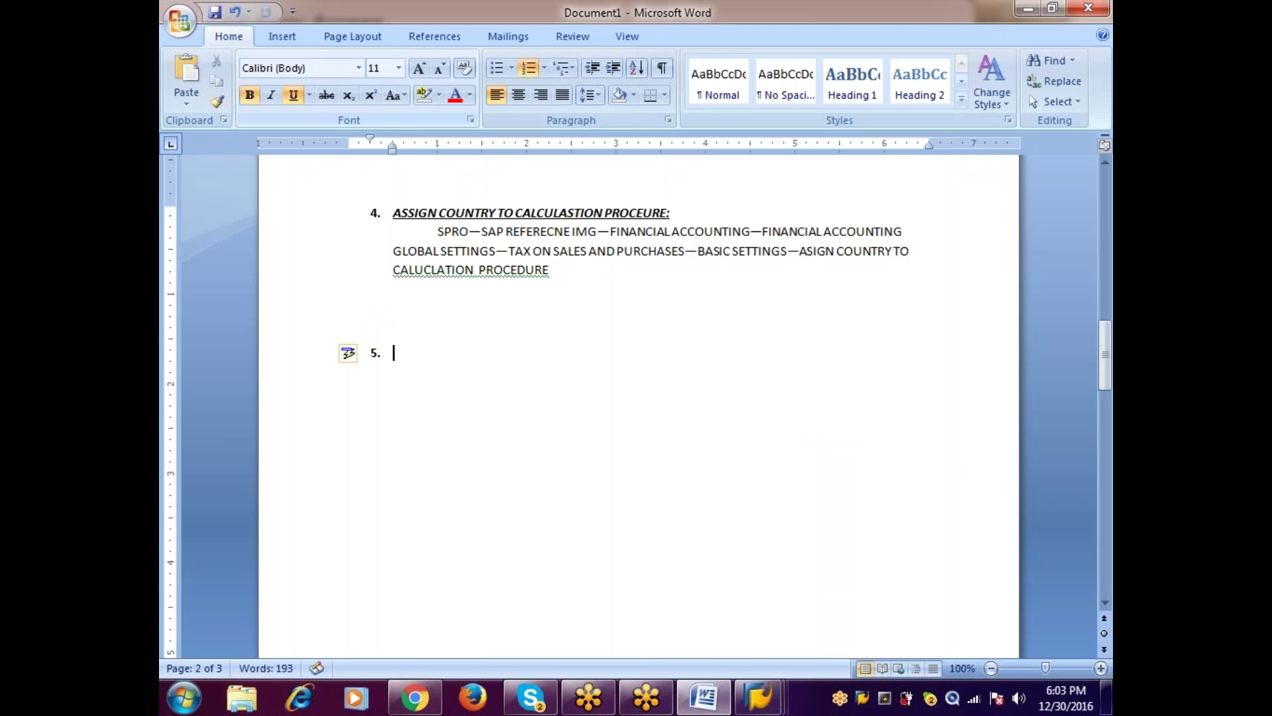
type("CREATION")
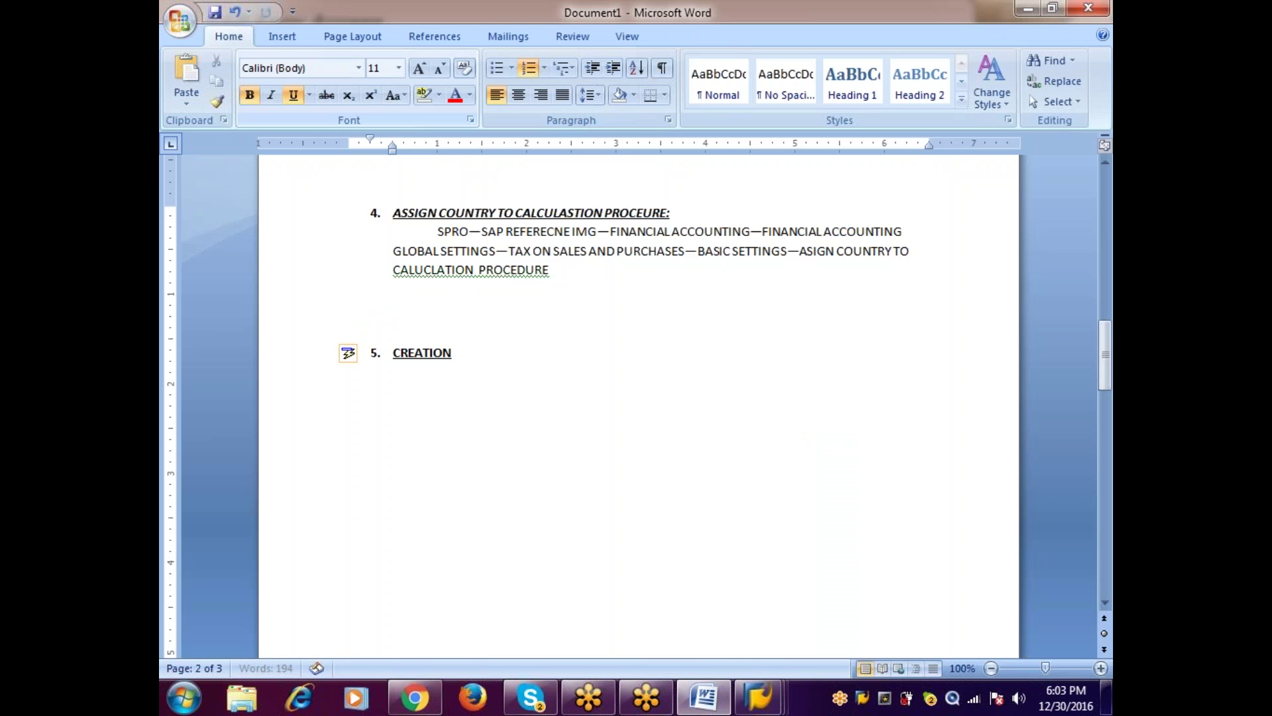
type(" OF A GENERAL LEDGERS FOR")
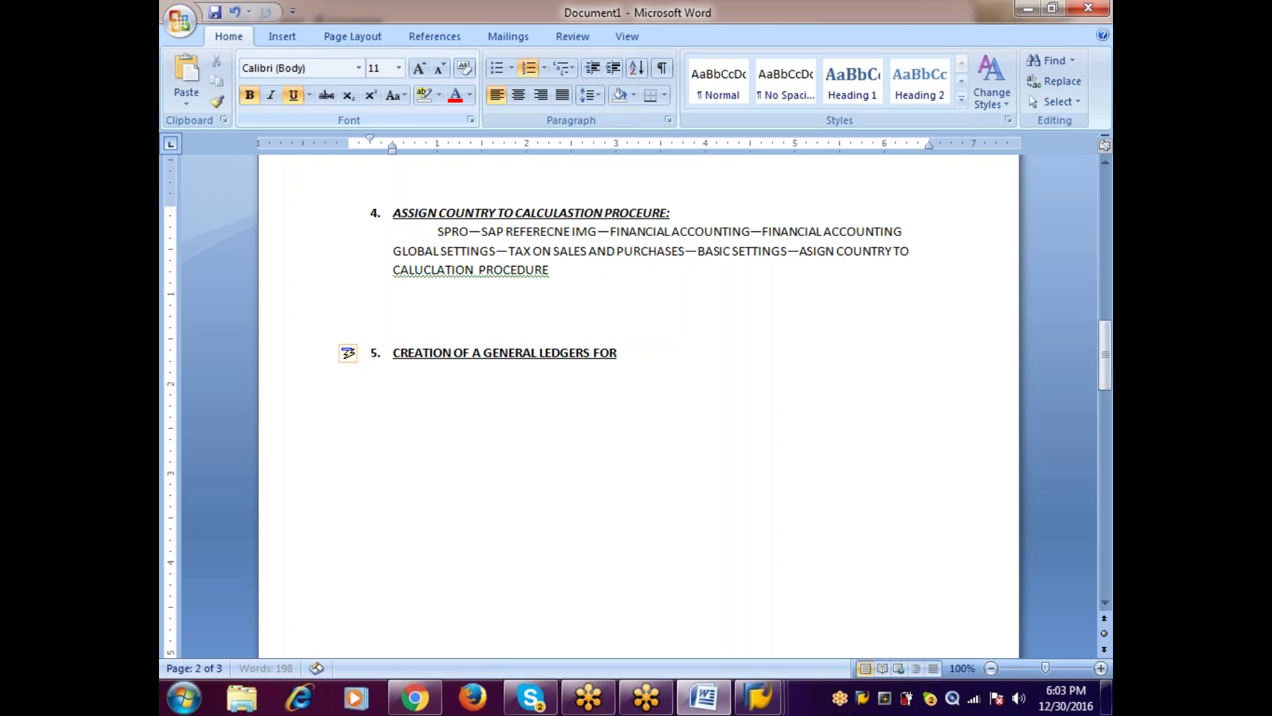
type(" TAXES:")
key("Return")
key("BackSpace")
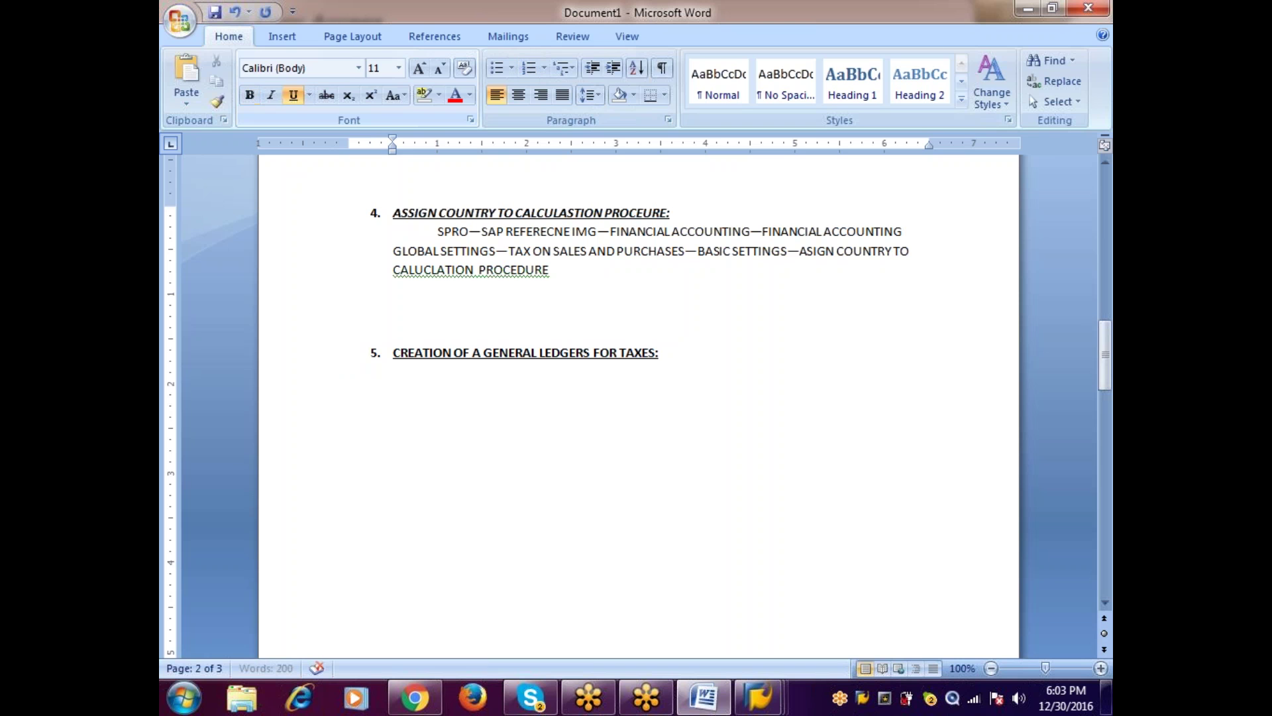
Step: Under heading 5, write the indented line ALL THE INPU TAXES HAS TO BE COME UNDER ON LIABILITIES
key("Tab")
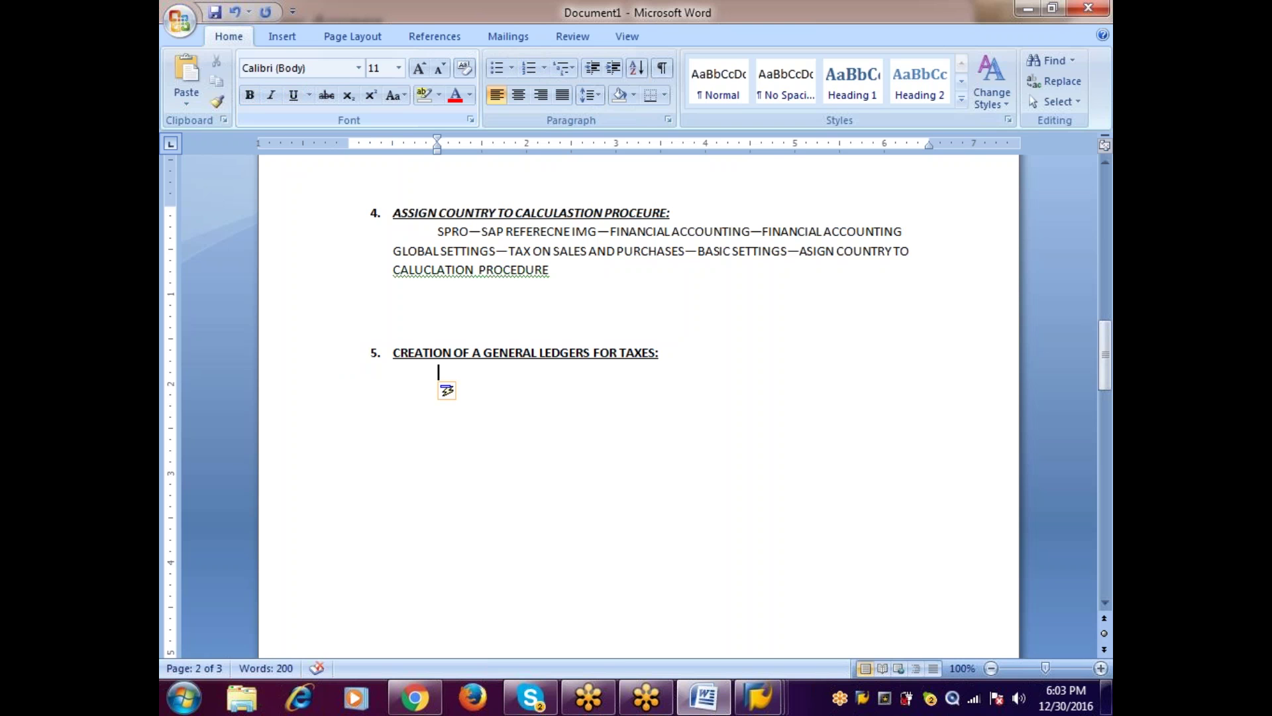
type("ALL THE I")
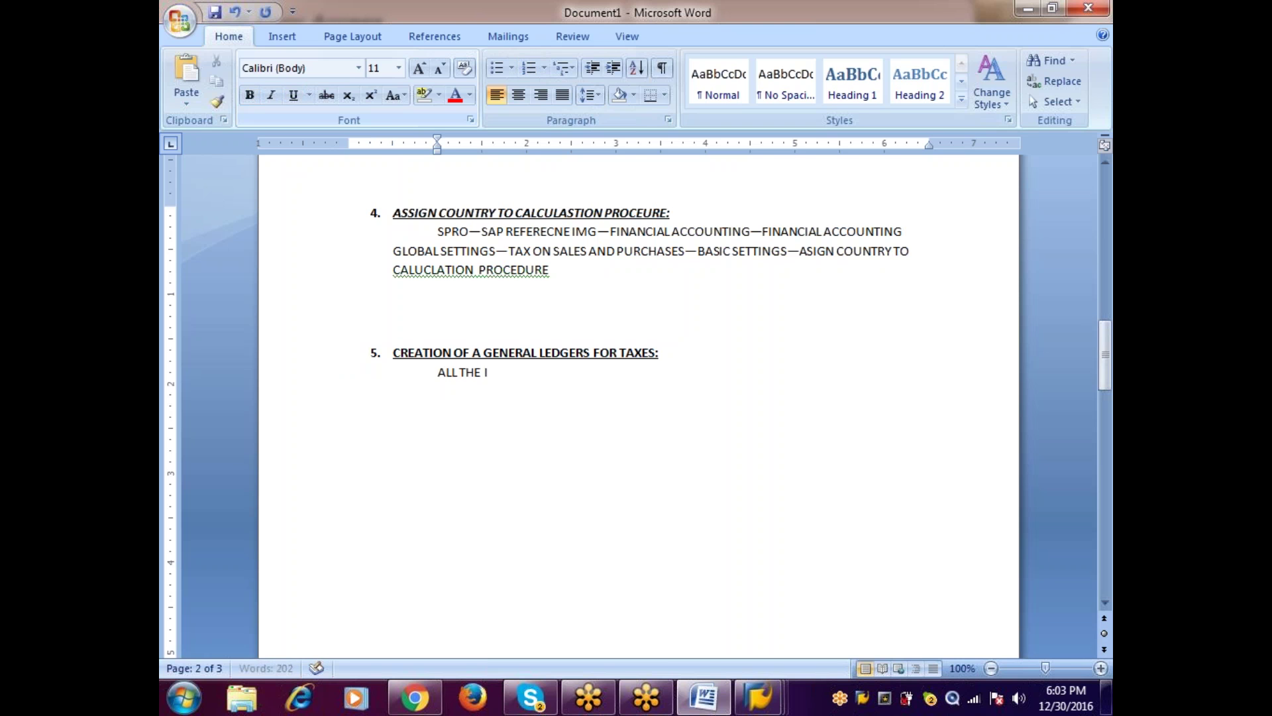
type("NPU TAXES")
type(" HJA")
key("BackSpace")
key("BackSpace")
key("BackSpace")
type("HAS TO BE ")
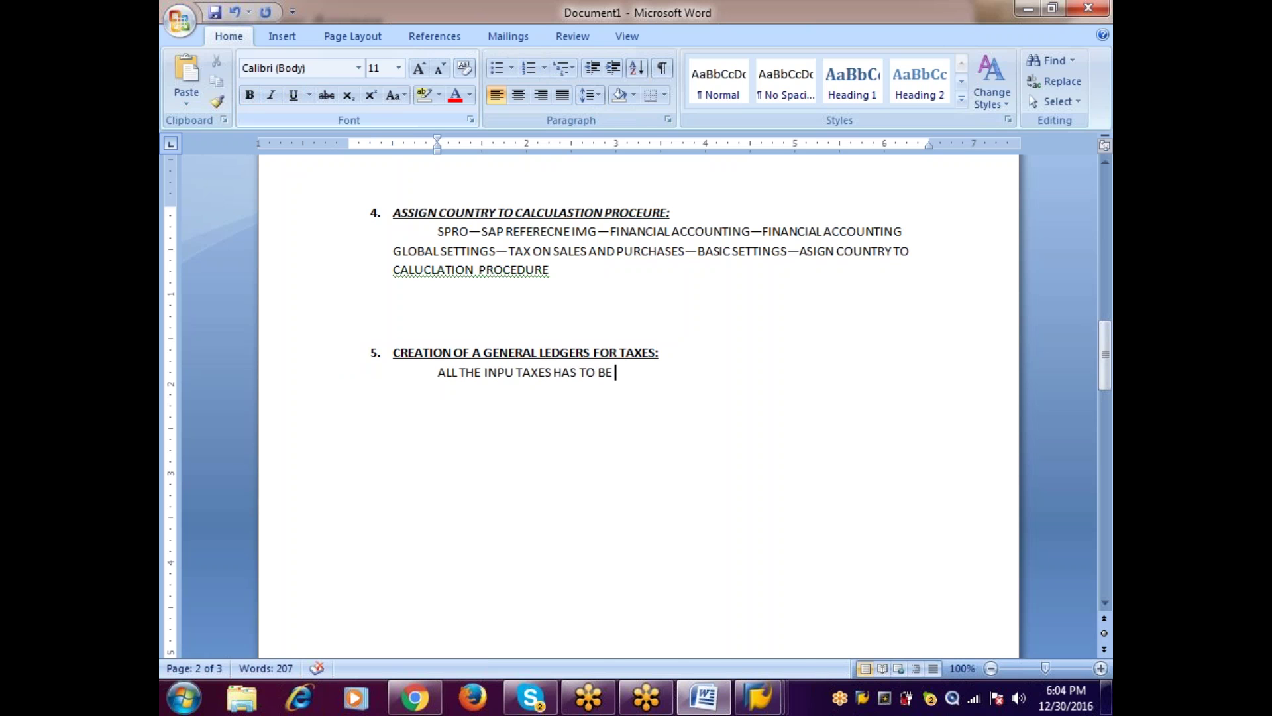
type("COME UNDER ON L")
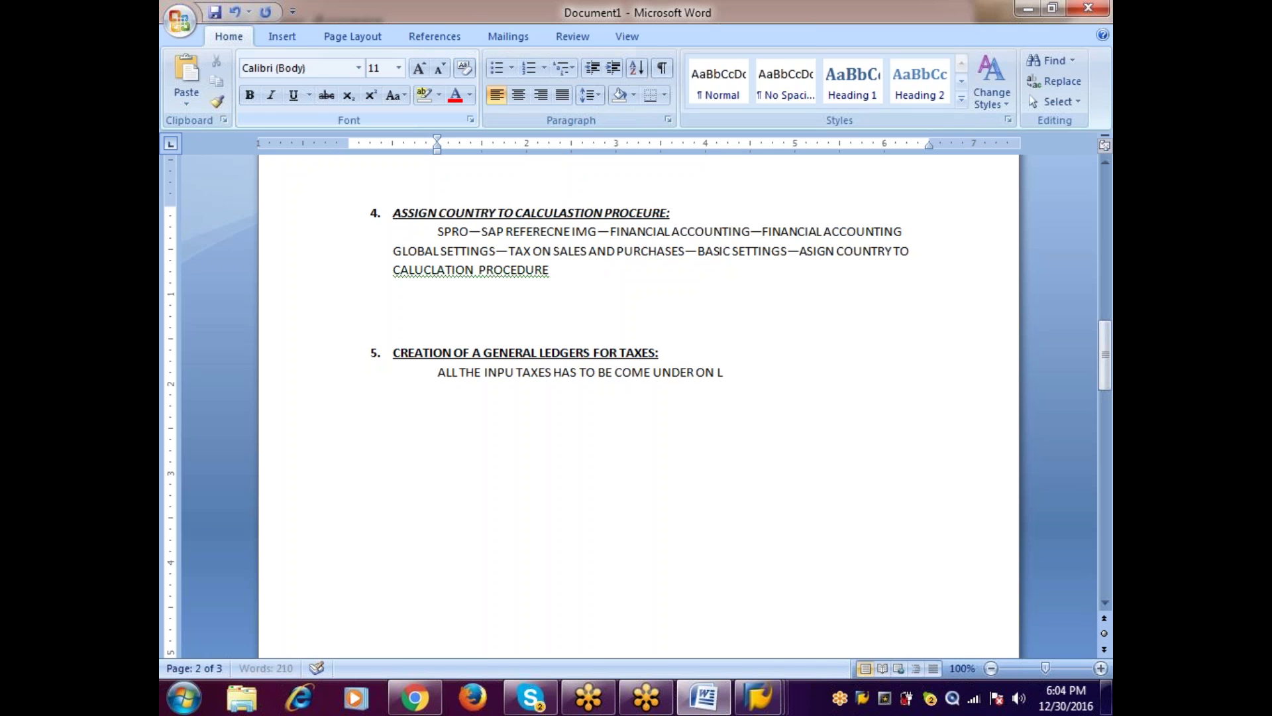
type("IABILITIES")
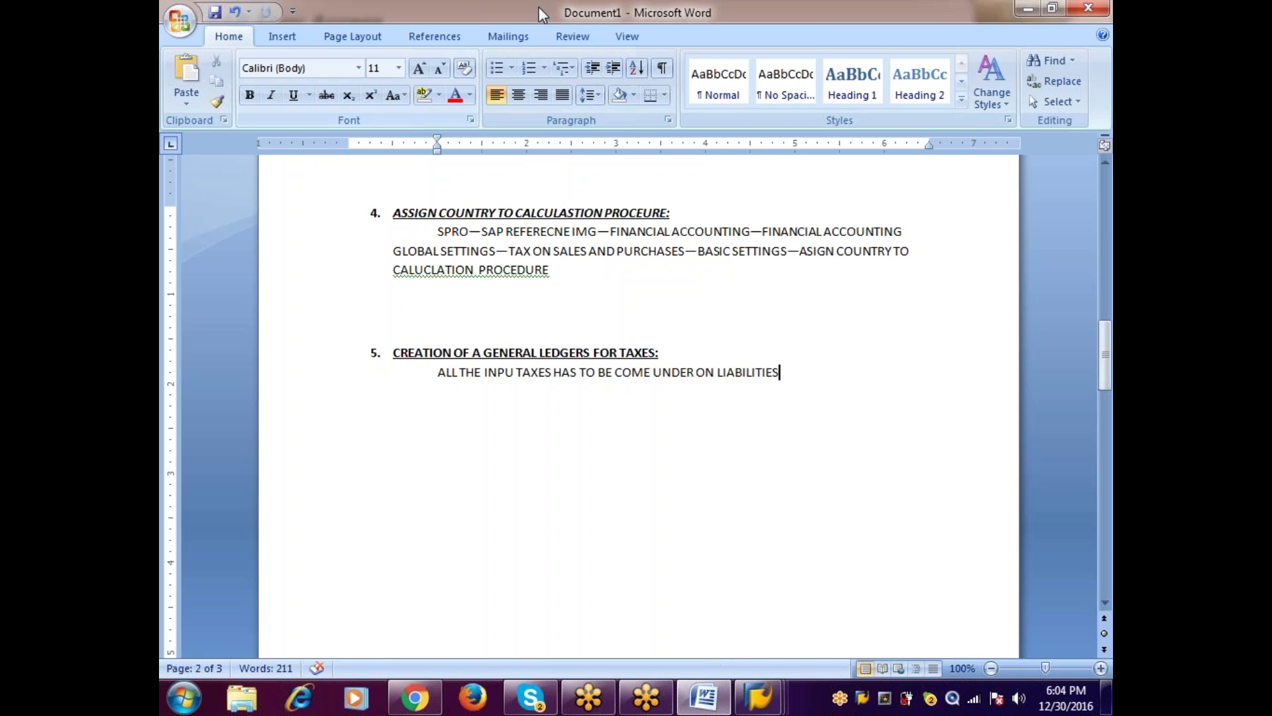
left_click(1094, 21)
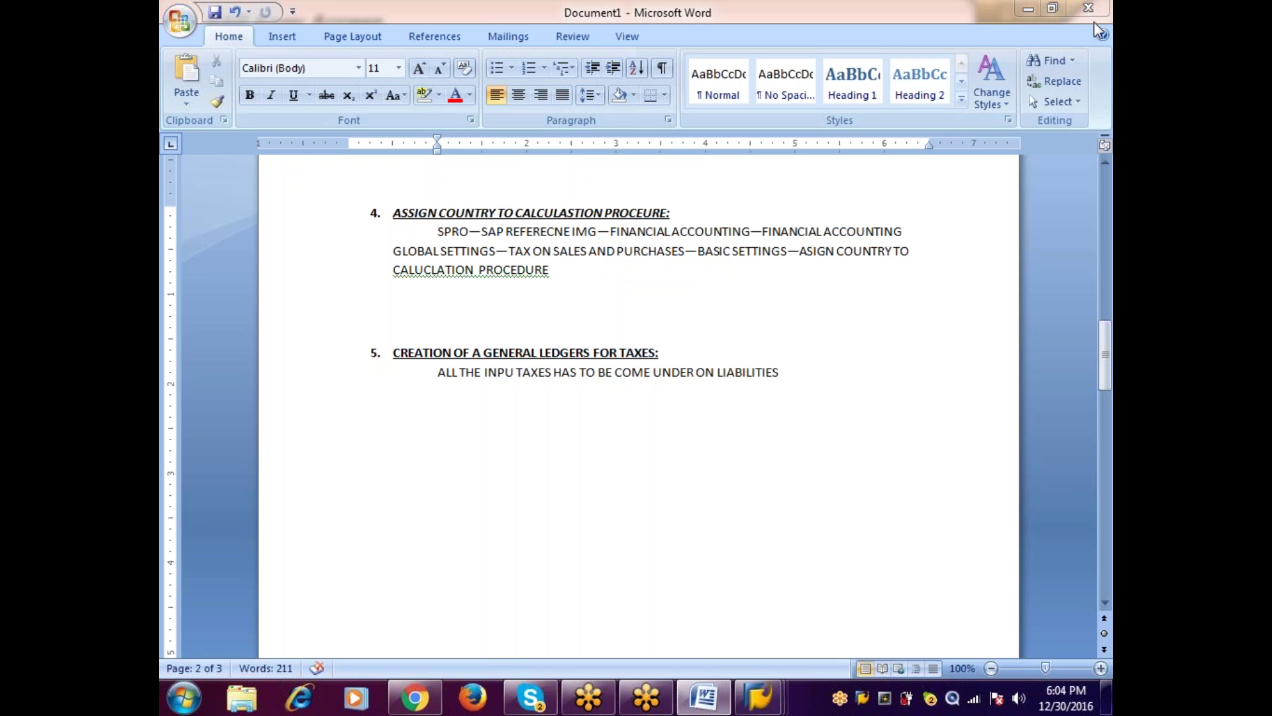
left_click(1095, 22)
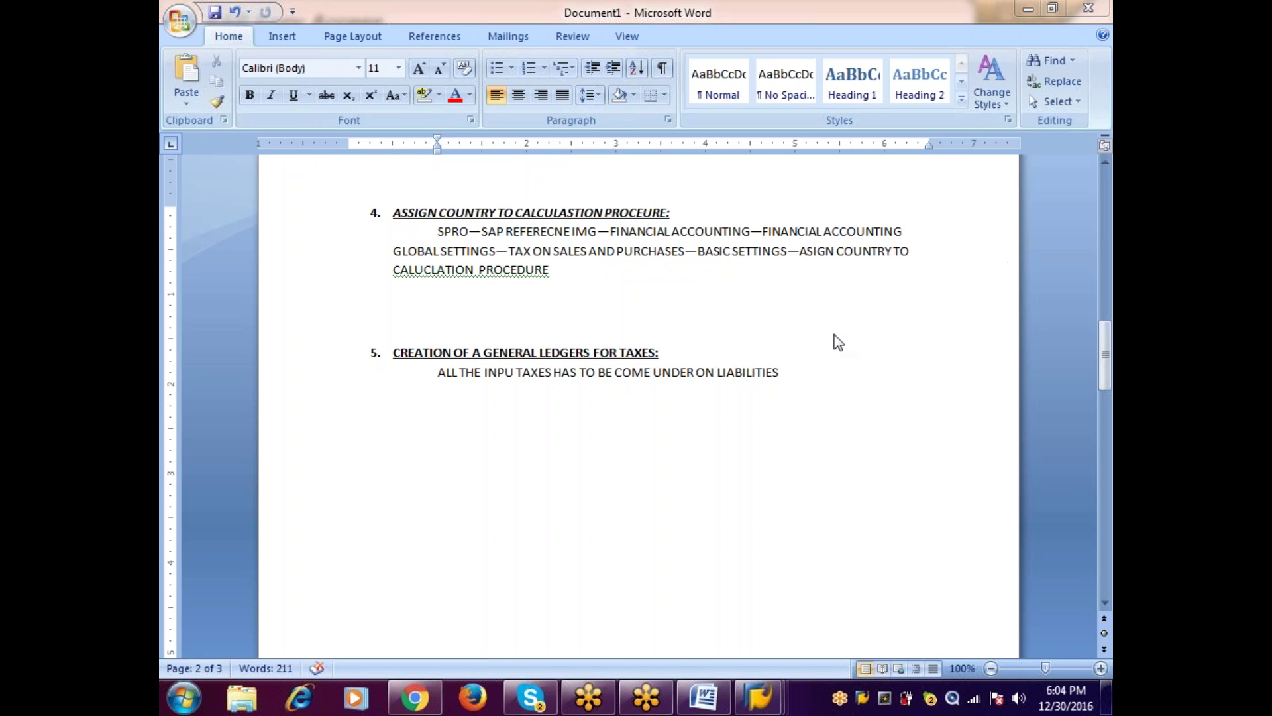
Step: Below the input taxes line, add the line ALL THE OUT PUT TAXES HAS TO BE COMES UNDER ON ASSETS
left_click(784, 376)
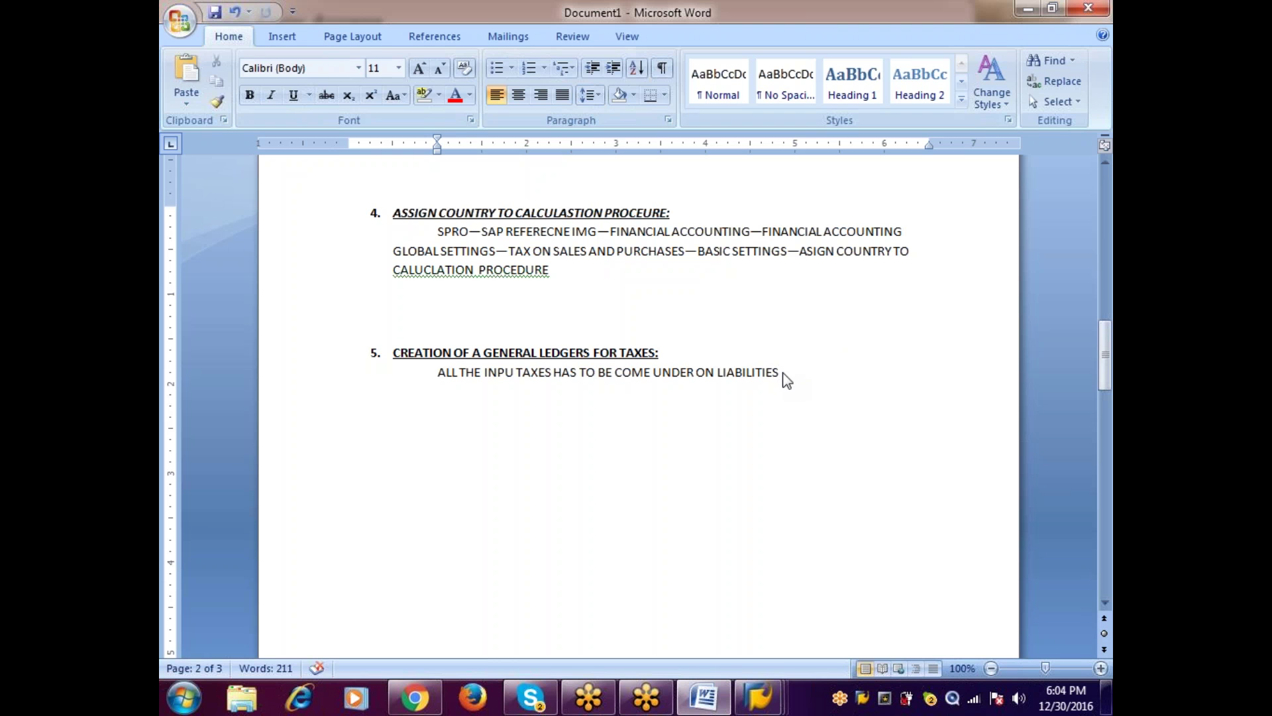
key("Return")
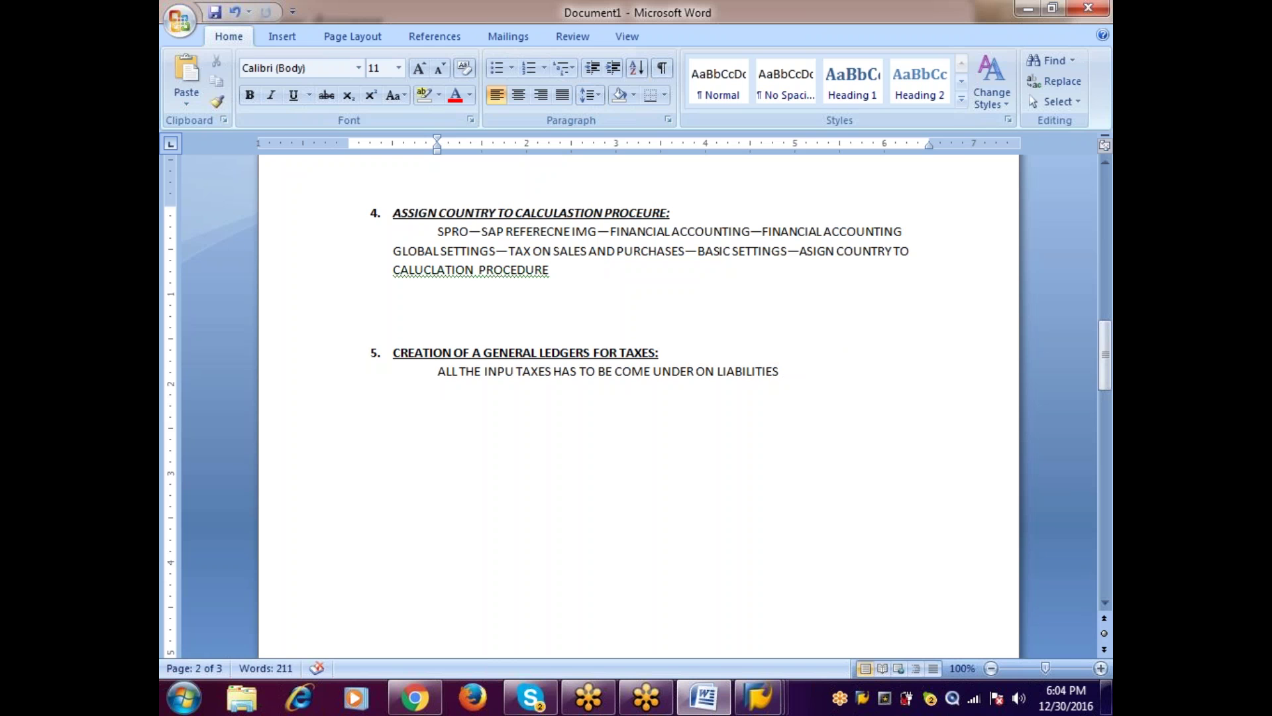
type("ALL THE")
type(" OI")
key("BackSpace")
type("UT PUT T")
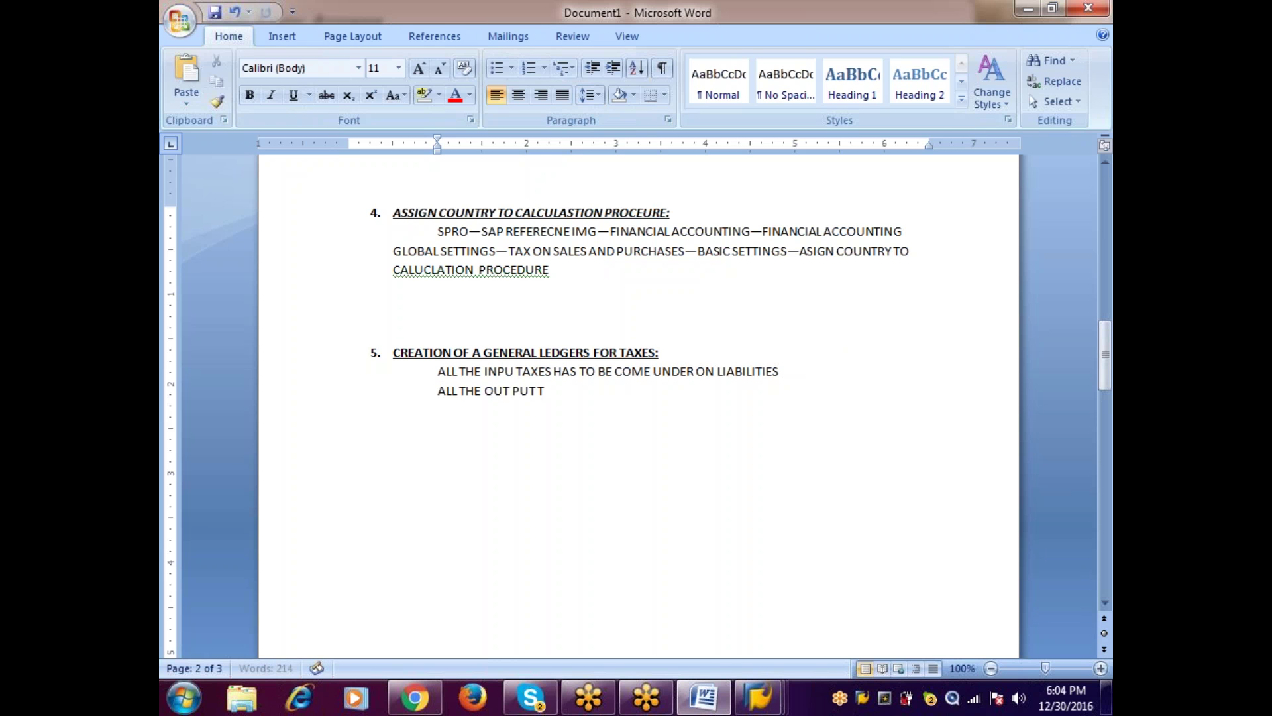
type("AXES HAS TO BE COMES")
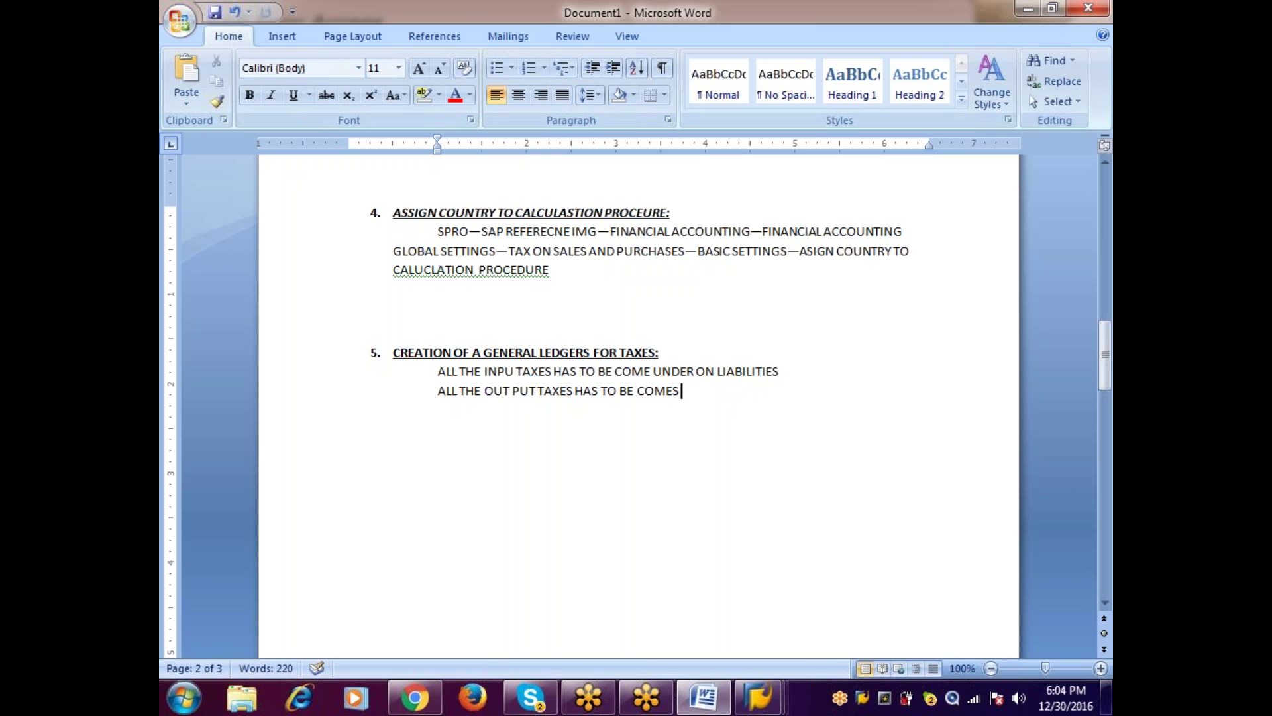
type(" UNDER ON ASS")
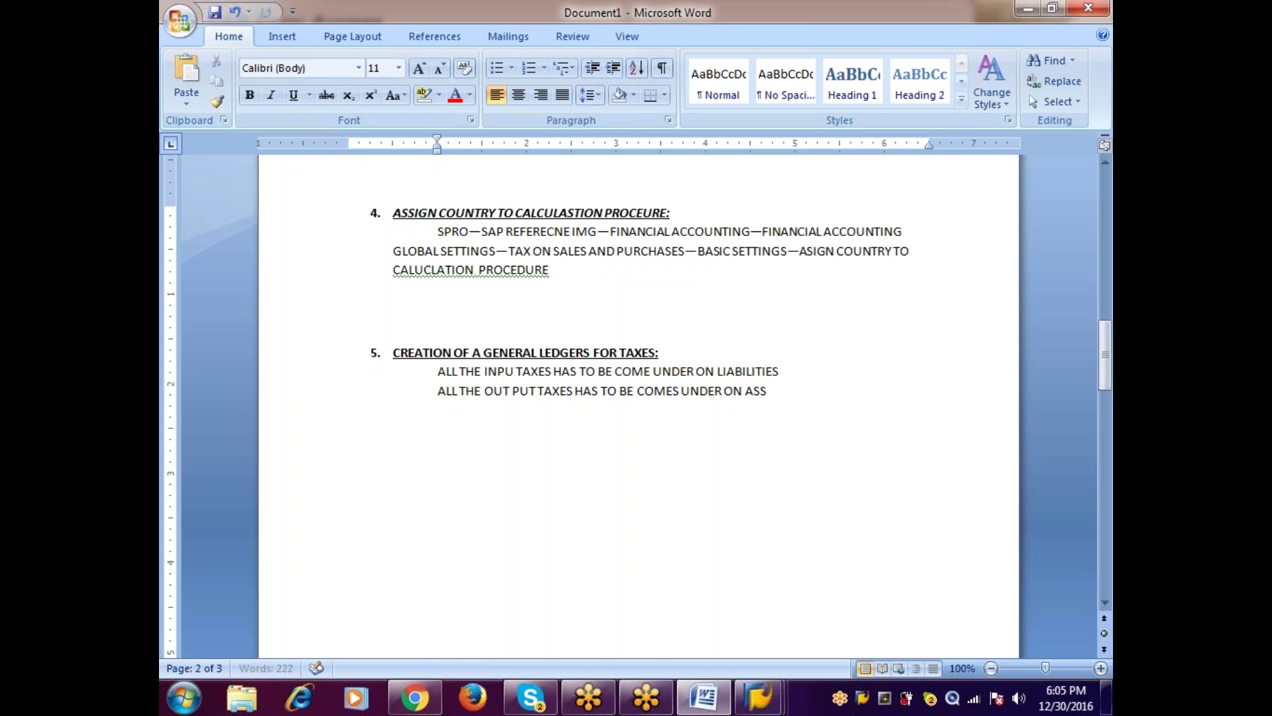
type("ETS")
key("ctrl+z")
Step: Switch to SAP Easy Access and start transaction FS00 for G/L account master record maintenance
key("alt+Tab")
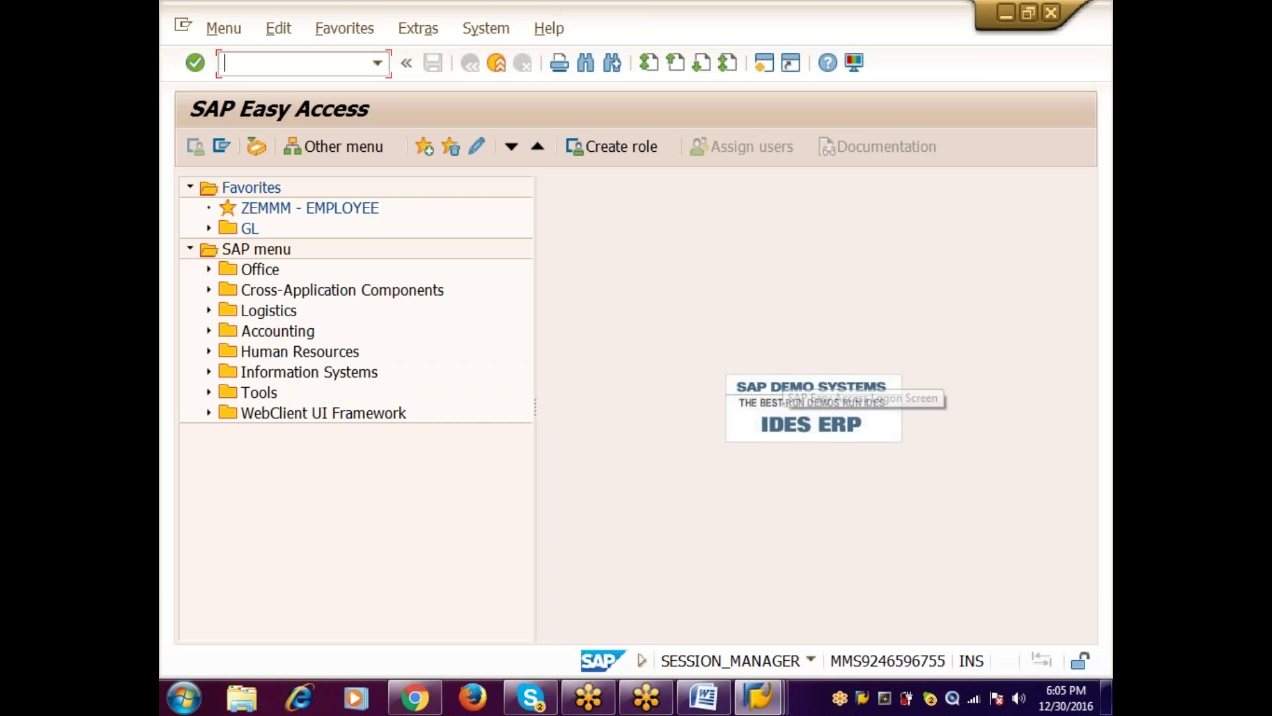
type("FS00")
key("Return")
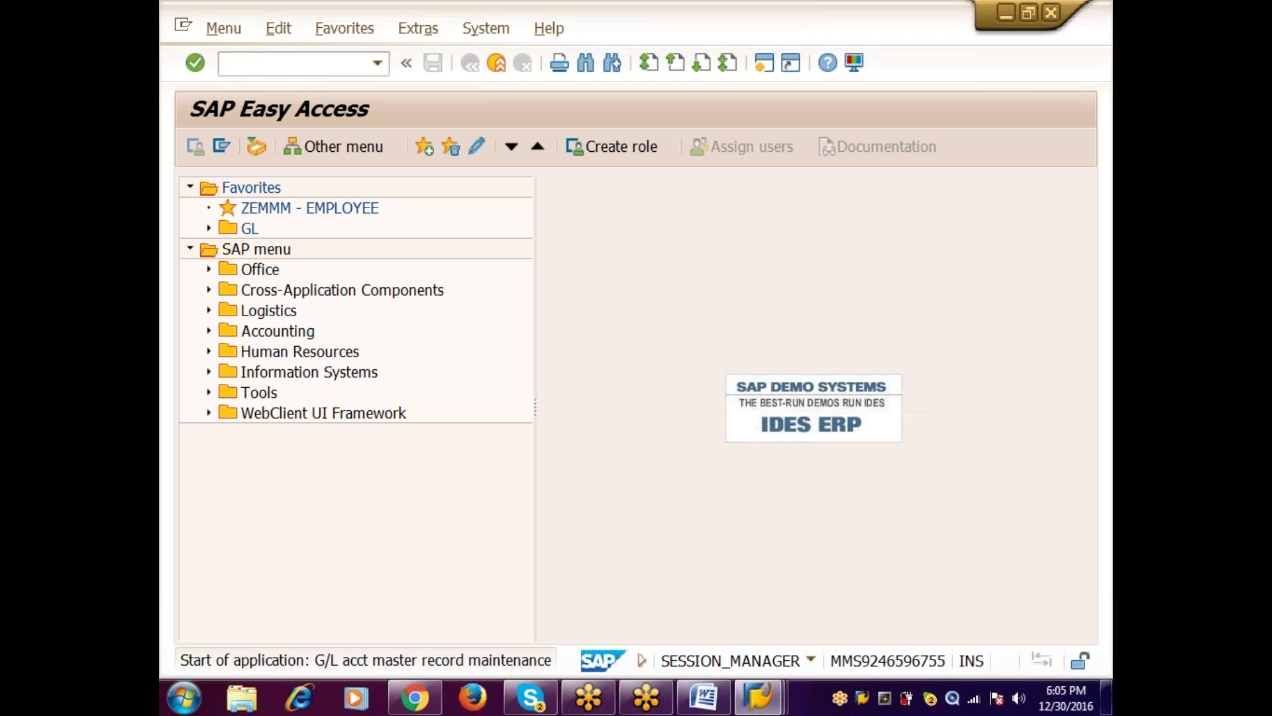
Step: Return to Word and, after a blank line under item 5, add the indented line TRANSACTION CODE : FS00
key("alt+Tab")
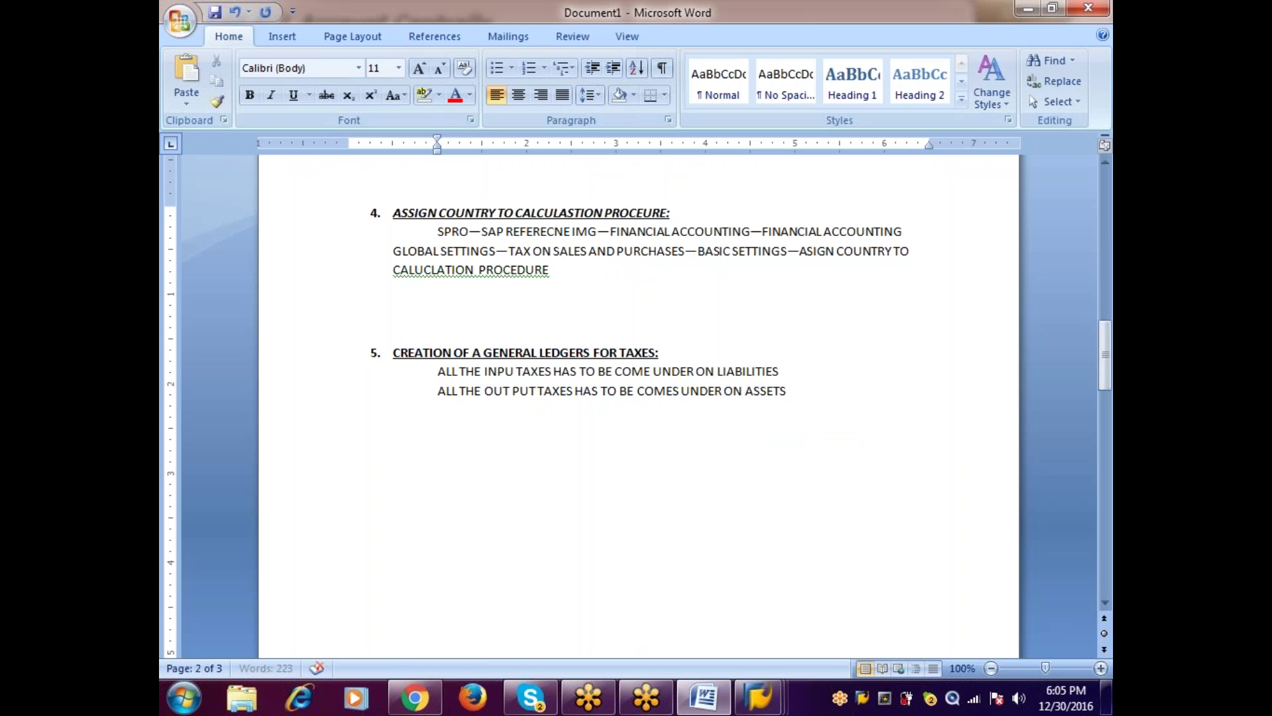
key("Return")
key("Return")
key("Tab")
type("TRANSACTION CODE")
key("Tab")
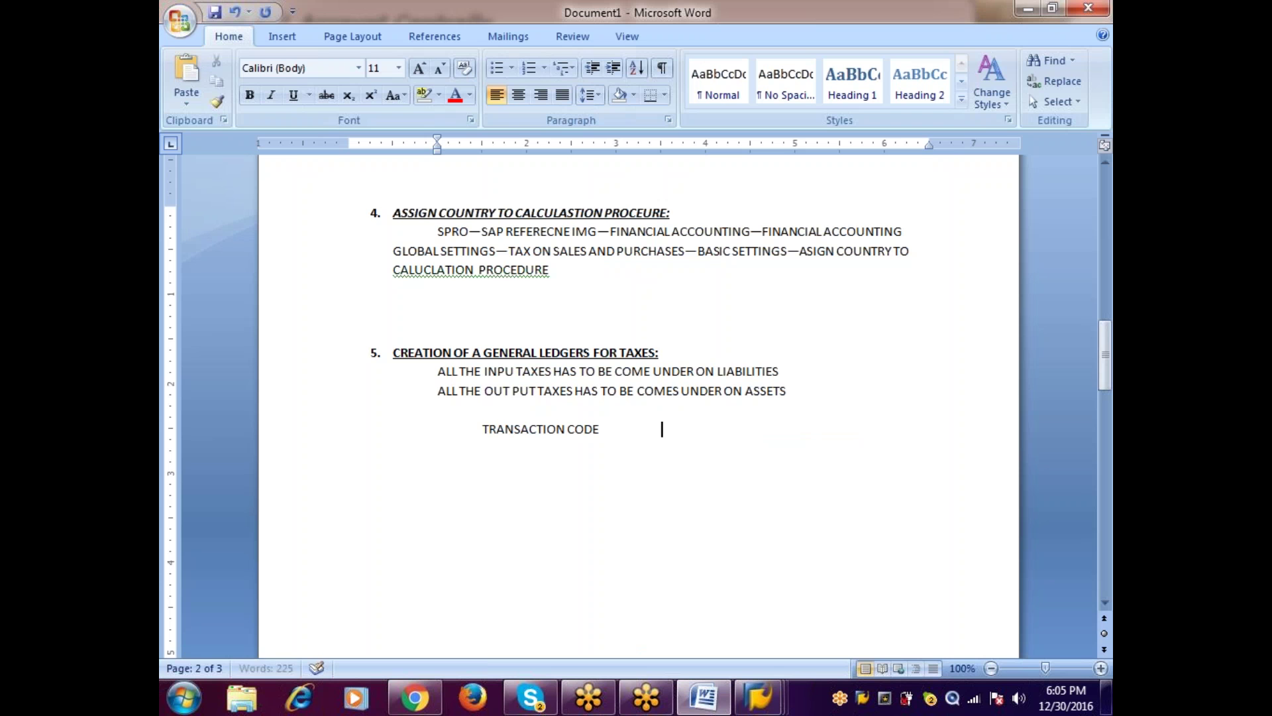
type(":")
key("Tab")
type("FSW00")
key("BackSpace")
key("BackSpace")
key("BackSpace")
type("00")
Step: Switch back to SAP and change the company code of the G/L account list to AMU1
key("alt+Tab")
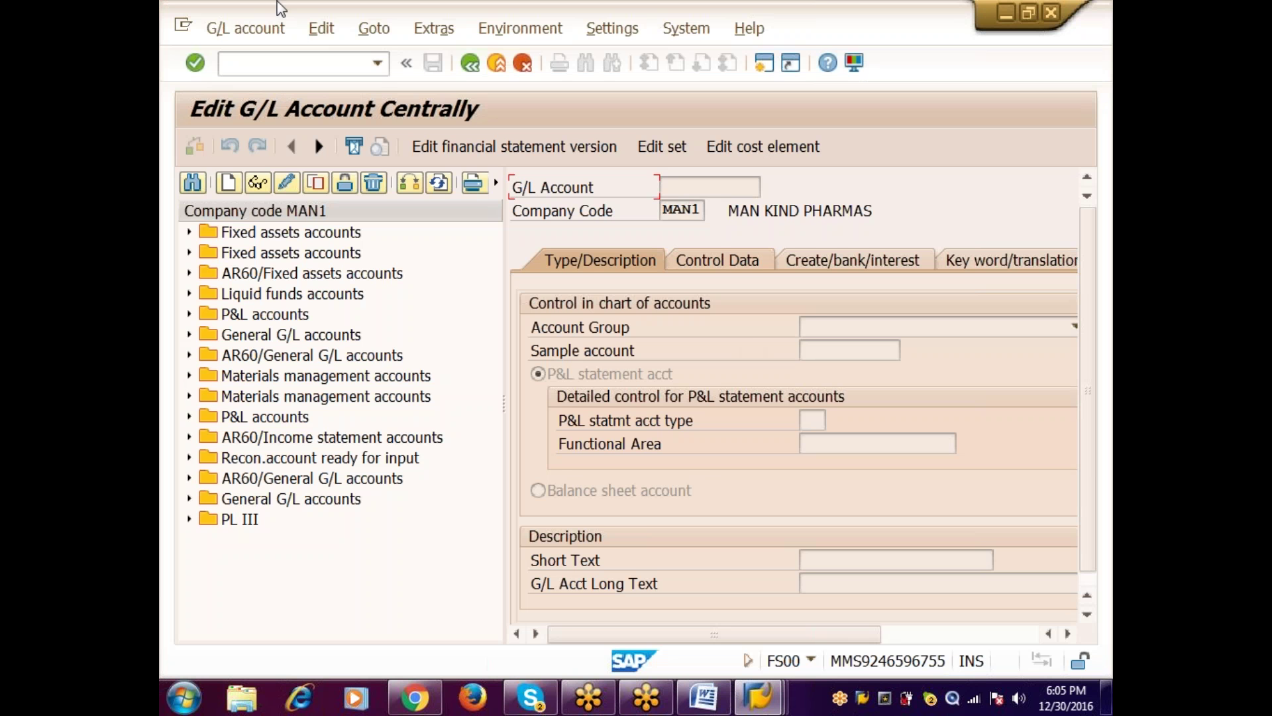
left_click(412, 184)
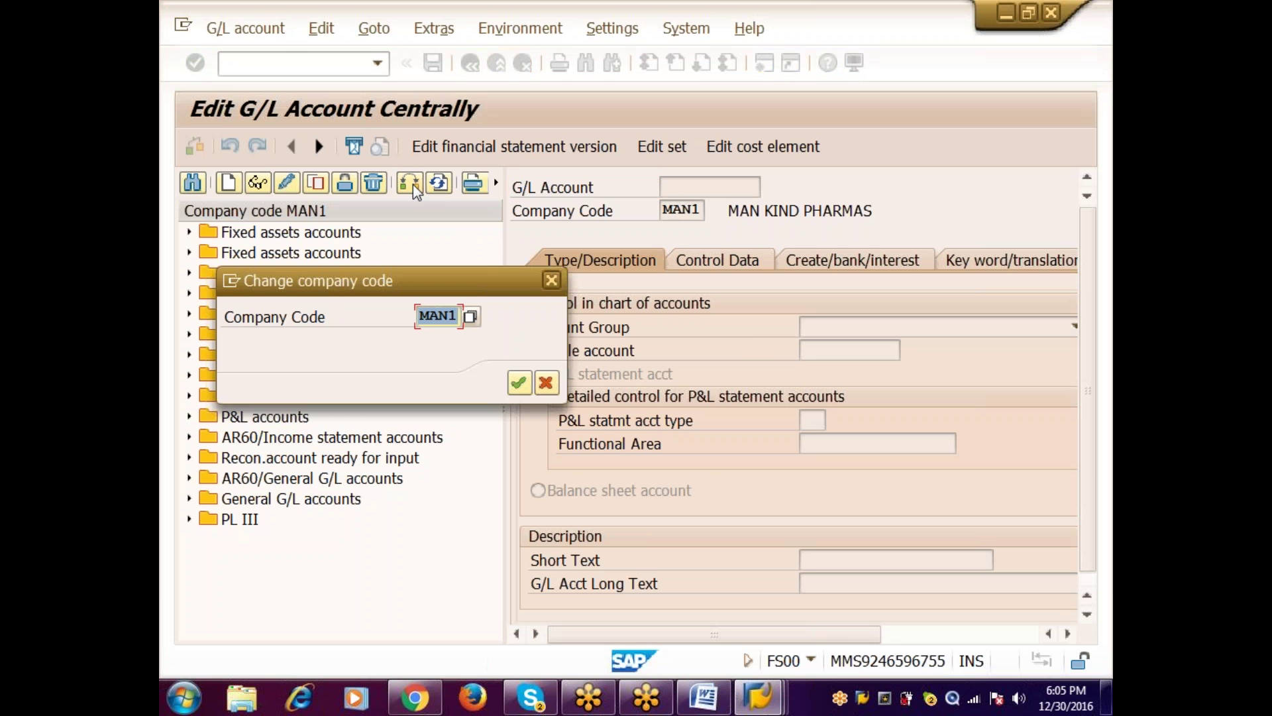
type("AMU1")
key("Return")
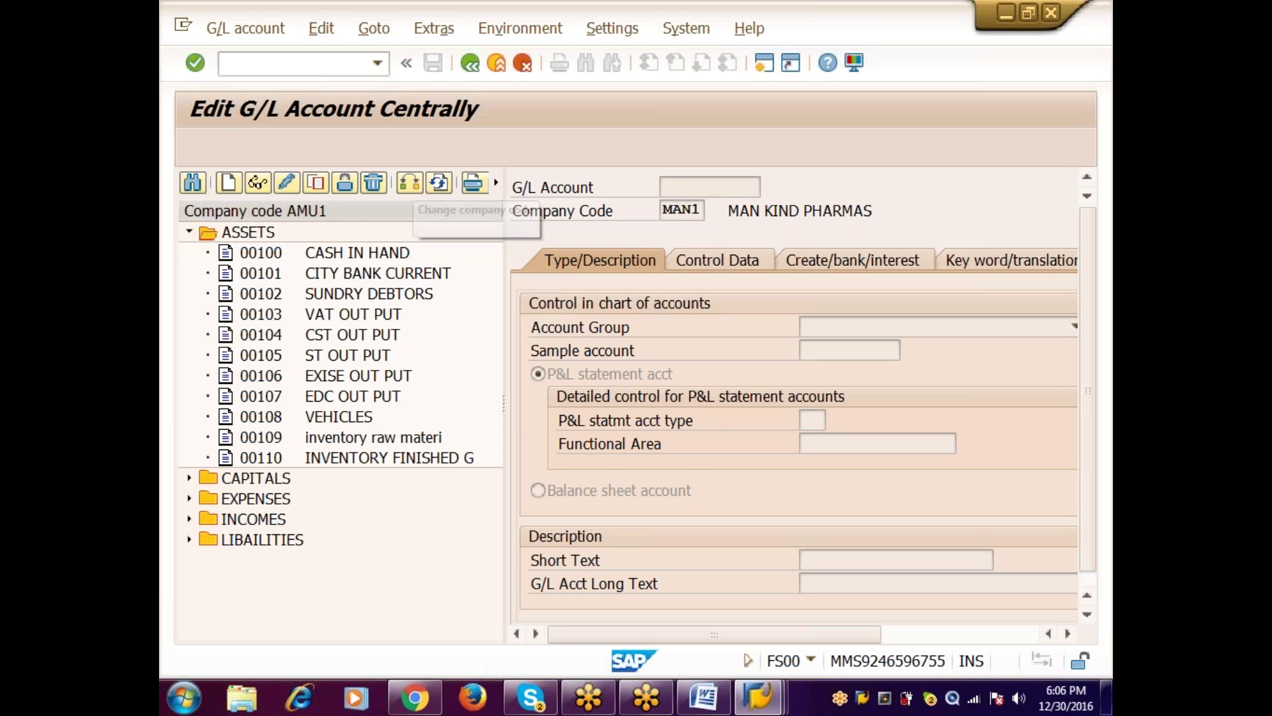
Step: Go through the output tax accounts under ASSETS, and display the control data of account 00103 VAT OUT PUT
key("Down")
key("Down")
key("Down")
key("Down")
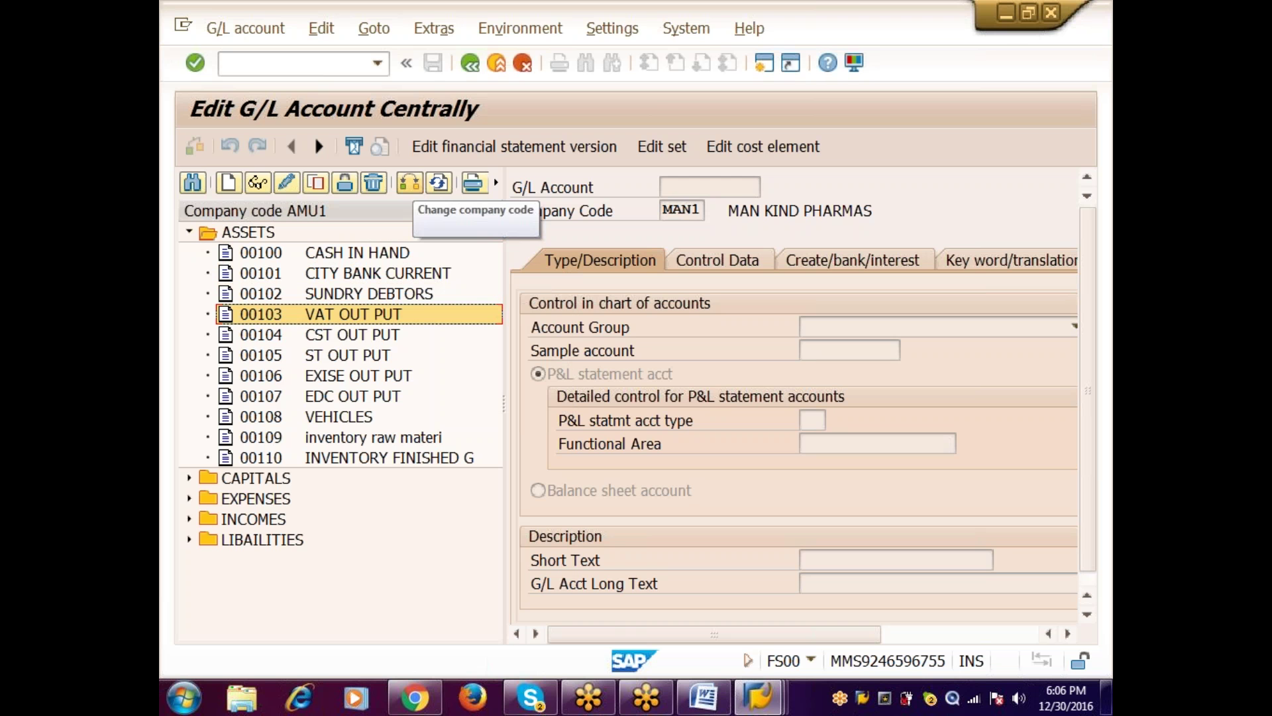
key("Down")
key("Down")
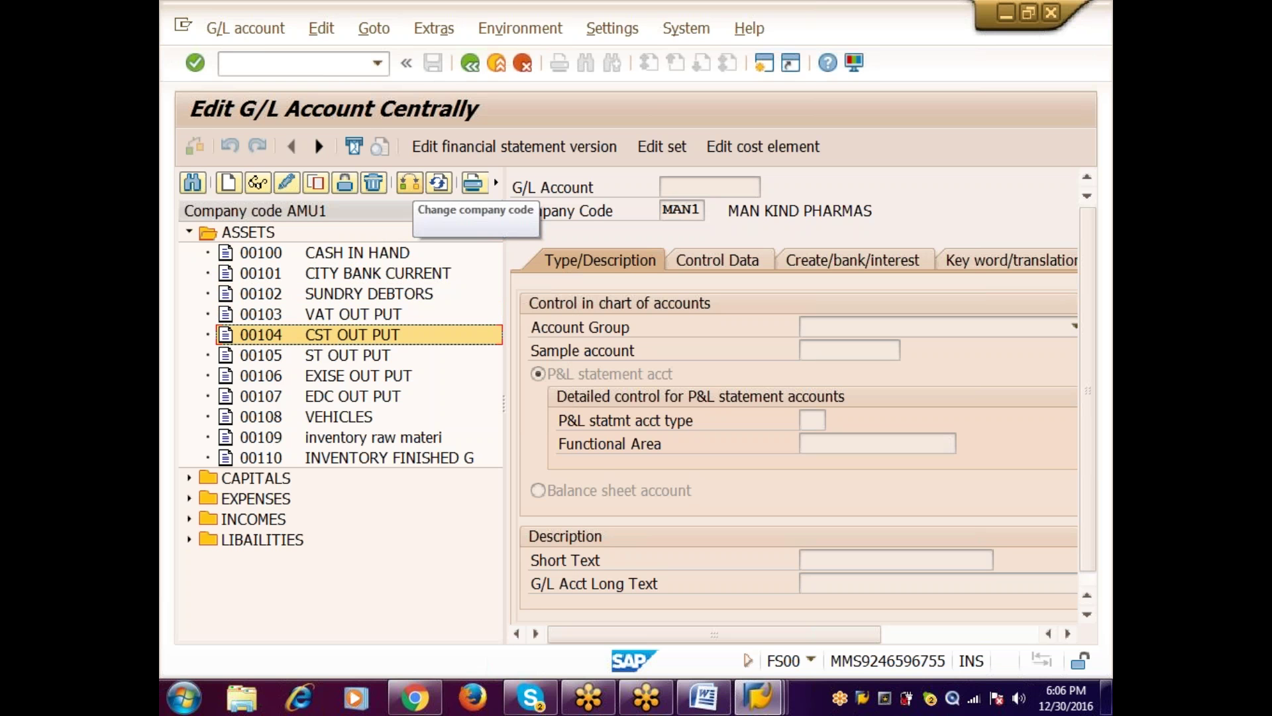
key("Down")
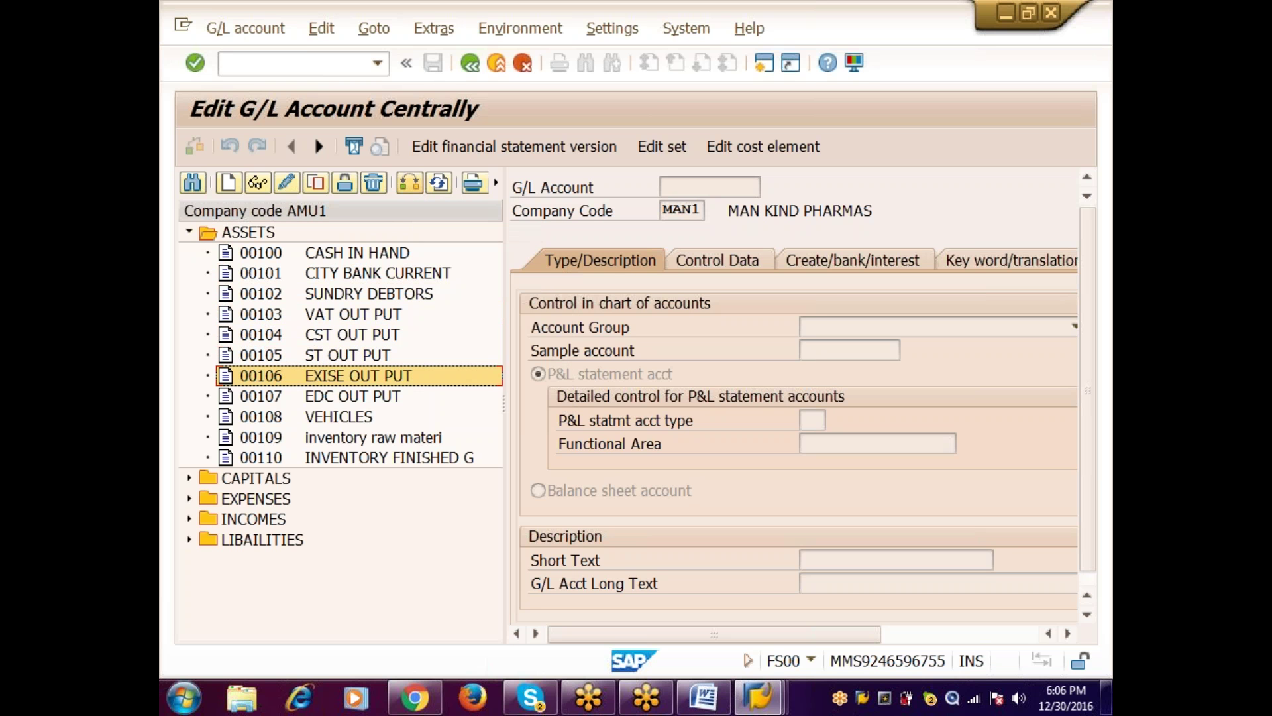
key("Down")
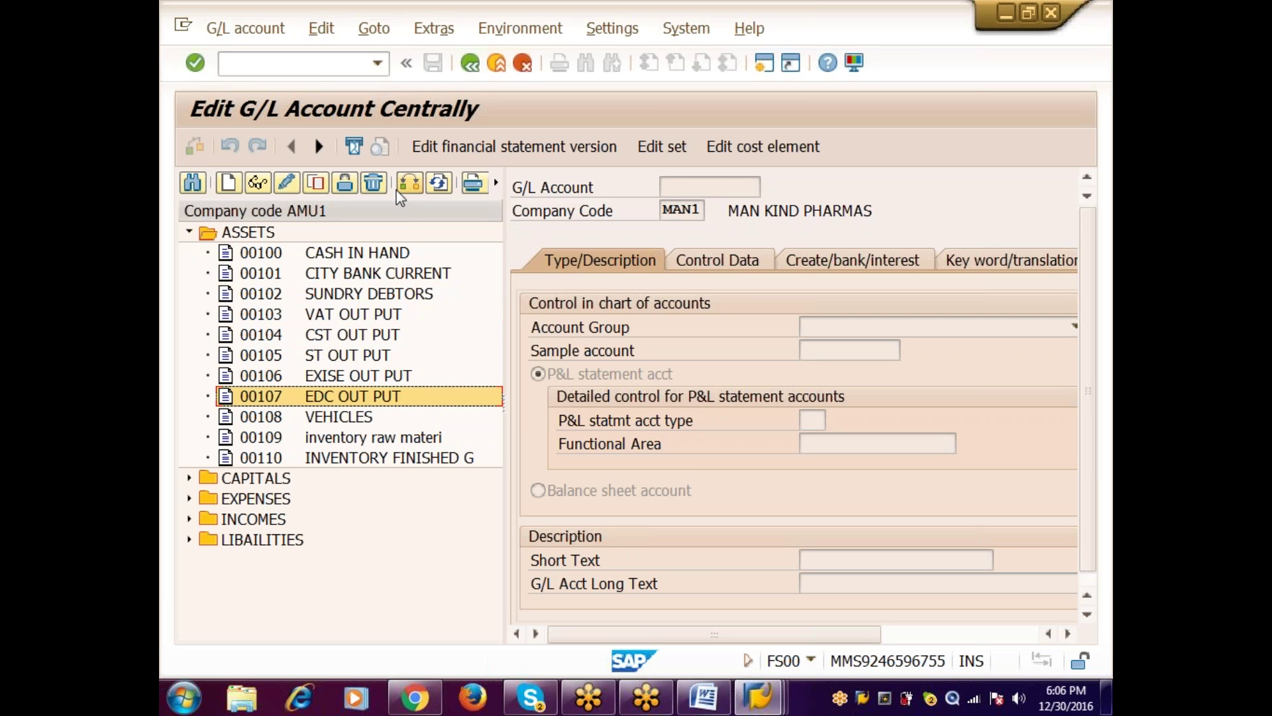
left_click(374, 314)
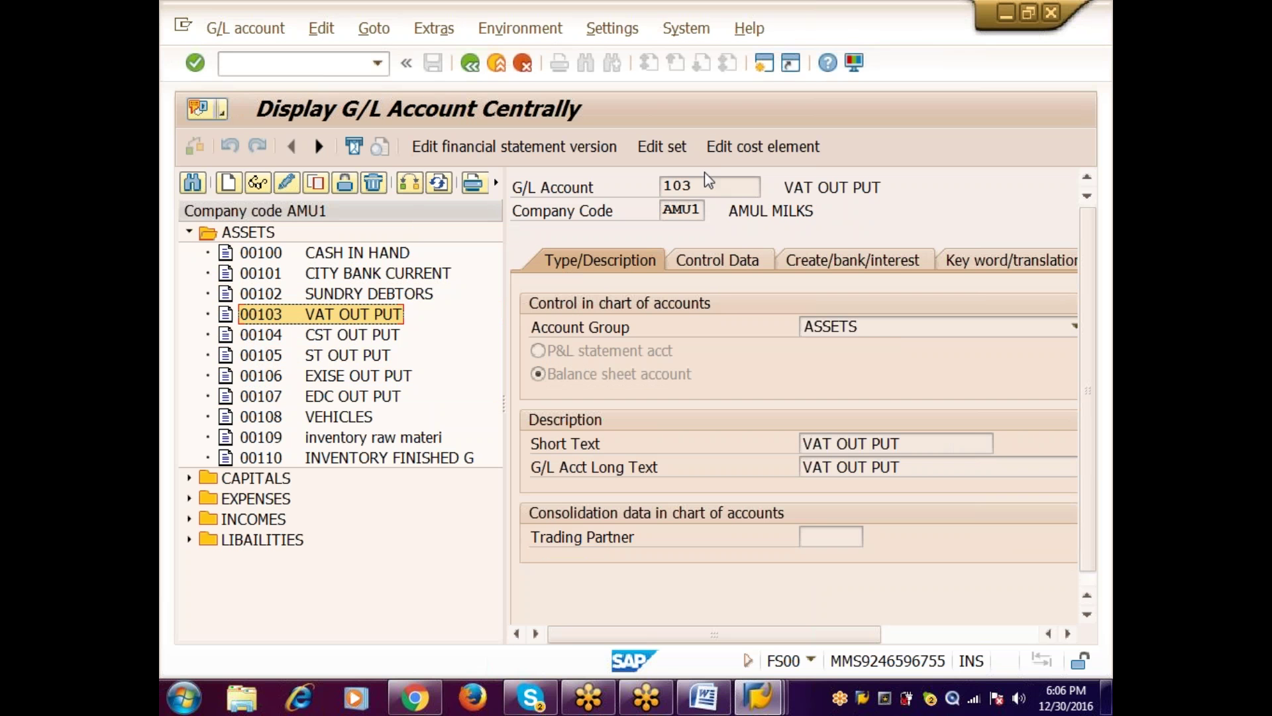
left_click(731, 266)
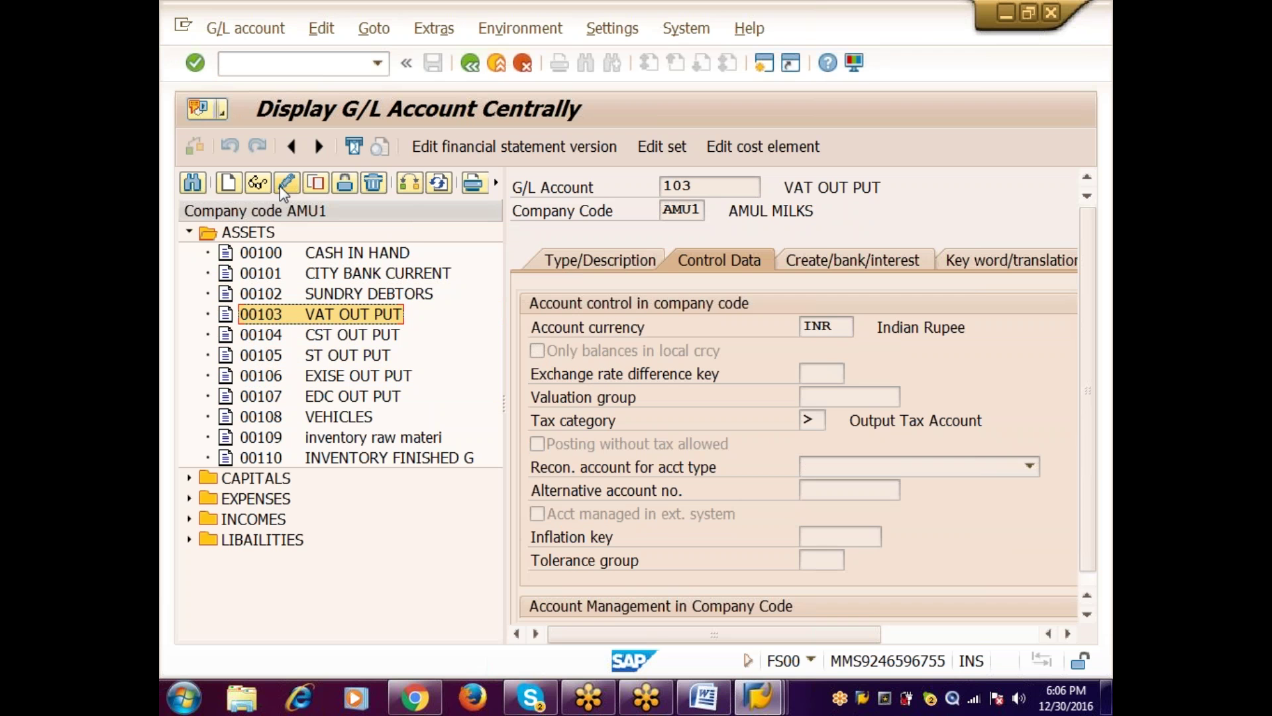
Step: Switch account 00103 VAT OUT PUT to change mode and choose > Output Tax Account as its tax category
left_click(281, 186)
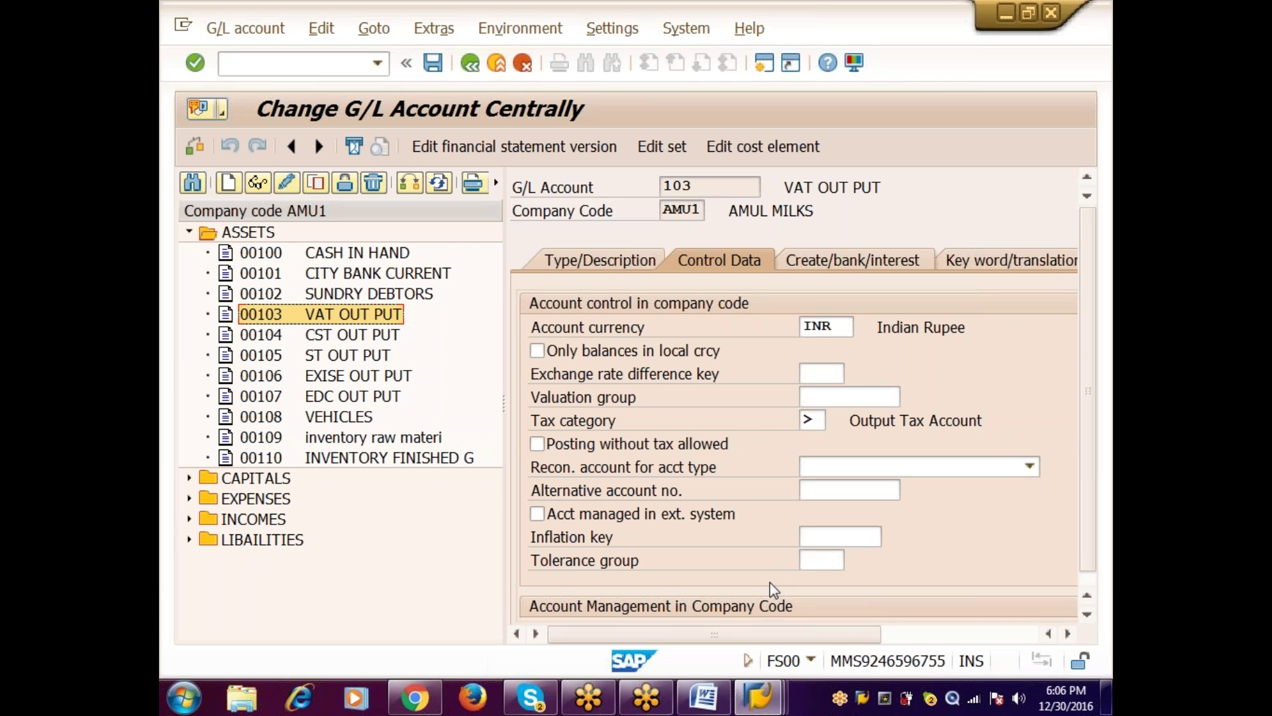
left_click(818, 426)
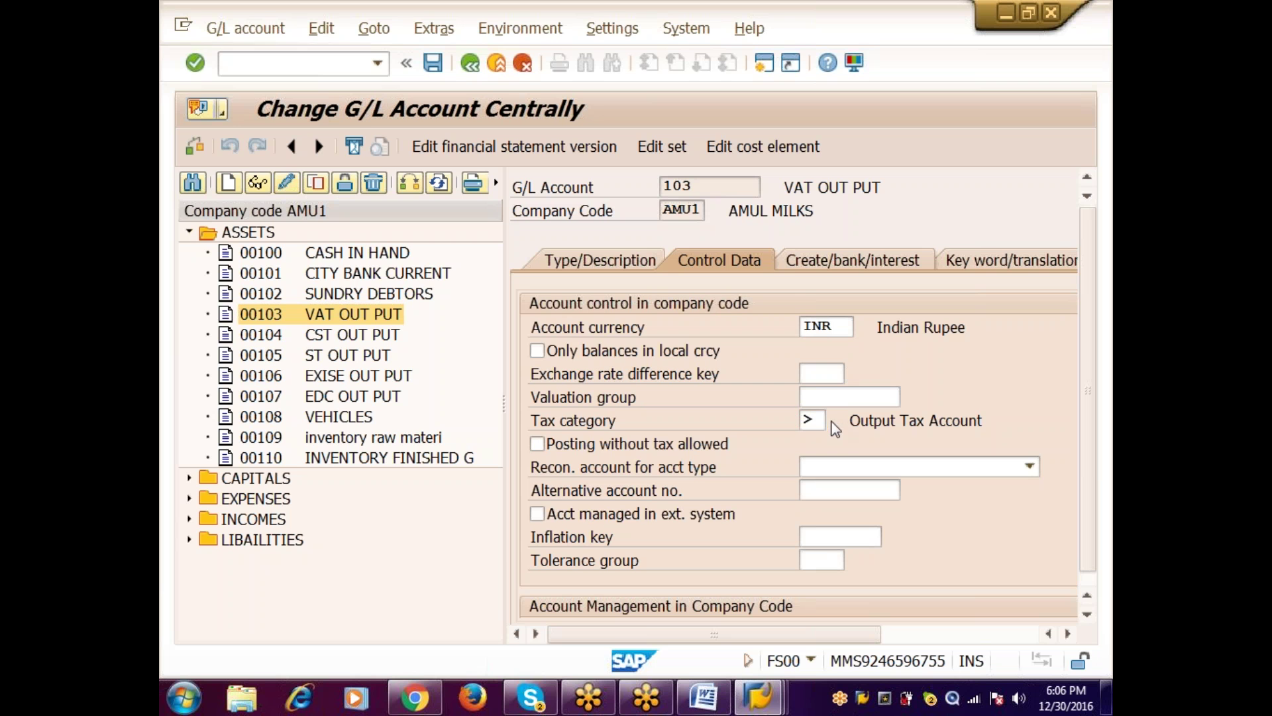
key("F4")
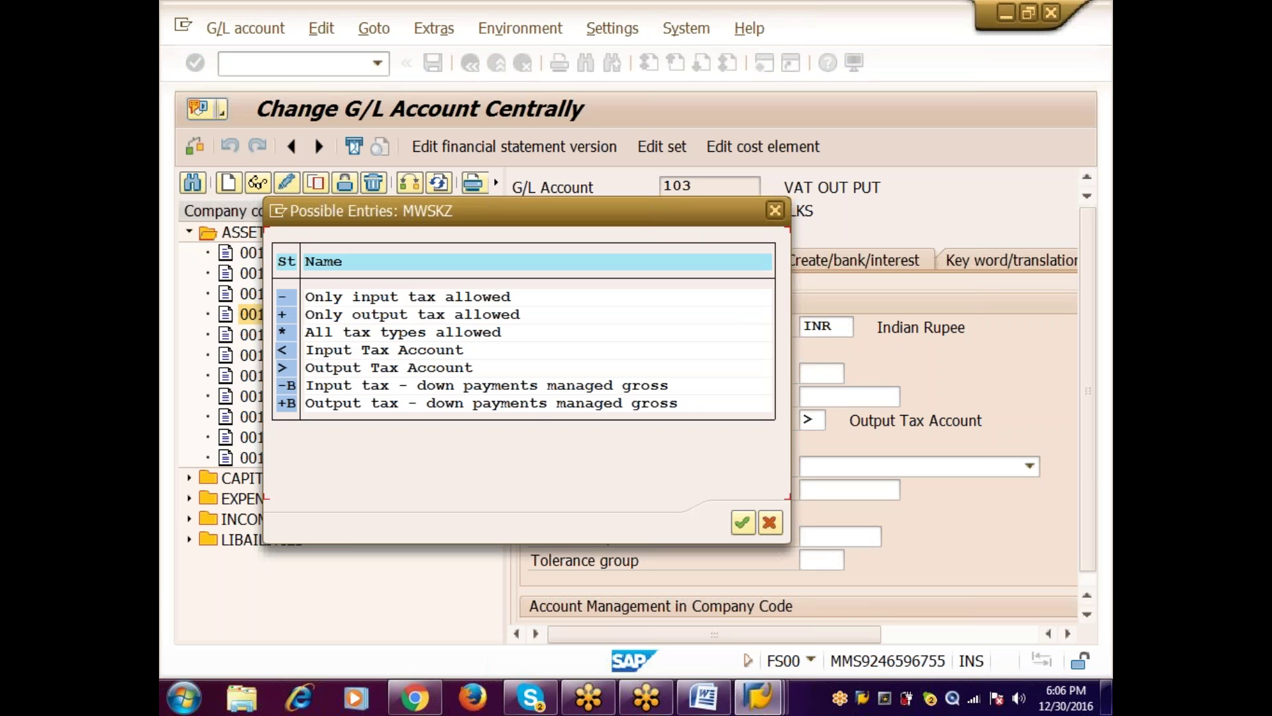
double_click(466, 369)
Step: Check the tax category of the remaining output tax accounts under ASSETS, 00104 CST OUT PUT through 00107 EDC OUT PUT
left_click(352, 336)
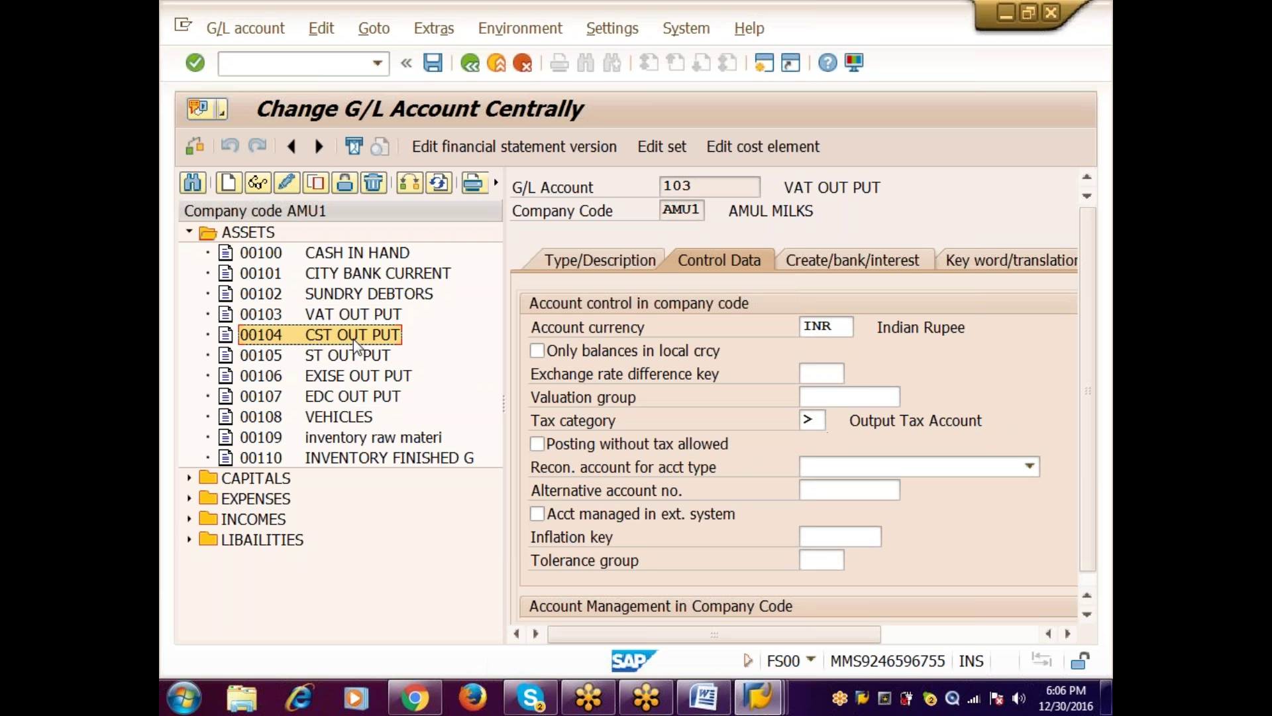
left_click(355, 358)
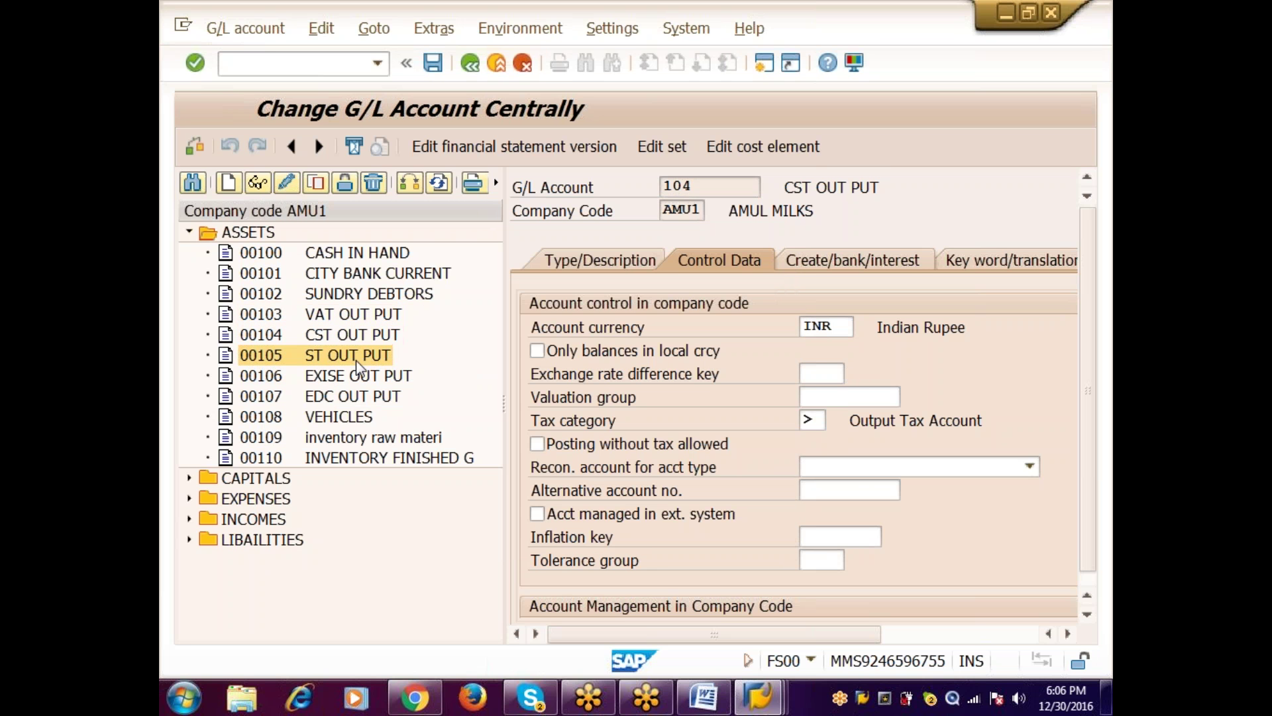
left_click(356, 376)
left_click(354, 398)
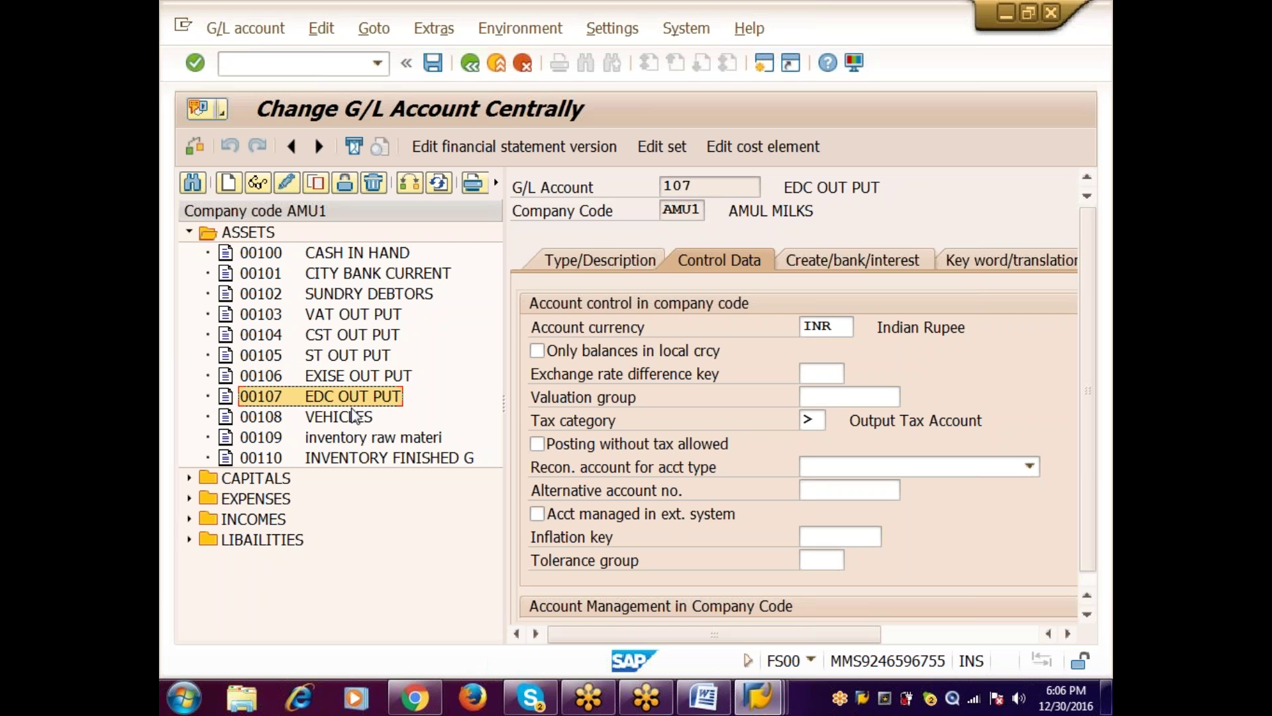
Step: Expand the LIBAILITIES group and check the tax category of accounts 00004 VAT INPUT and 00005 CST INPUT
left_click(189, 540)
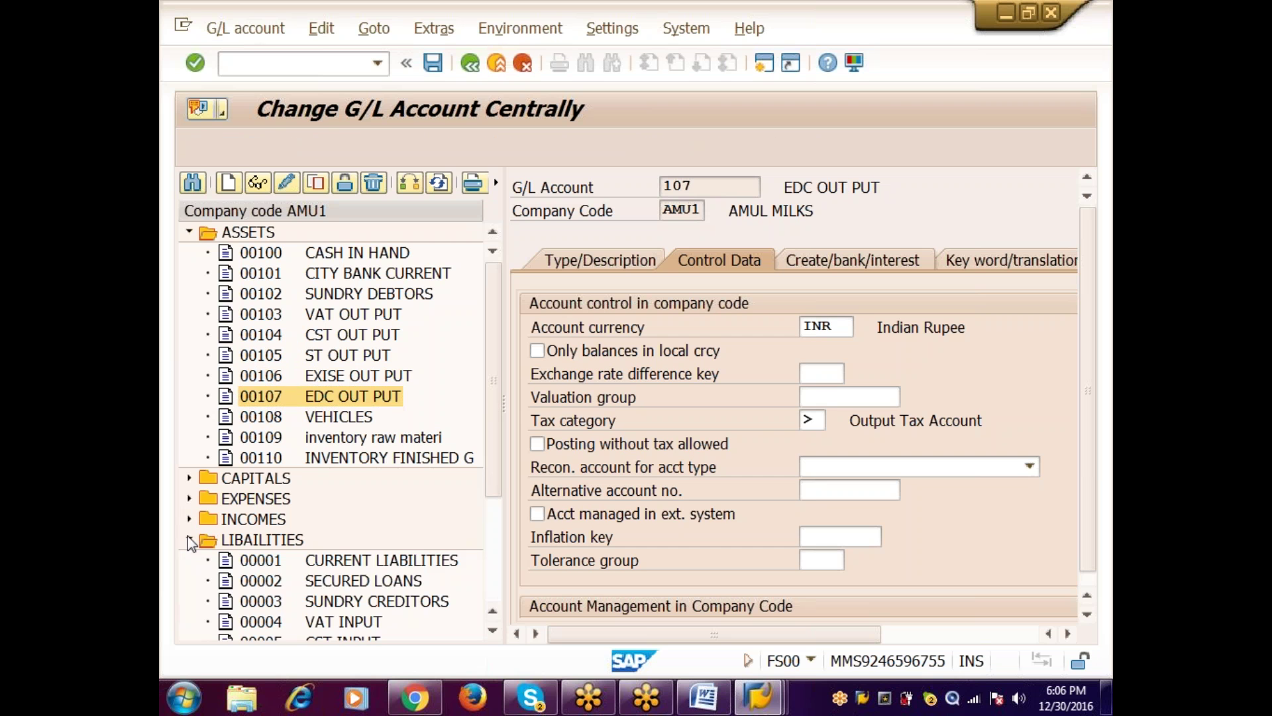
left_click(496, 630)
left_click(495, 630)
left_click(495, 630)
left_click(496, 631)
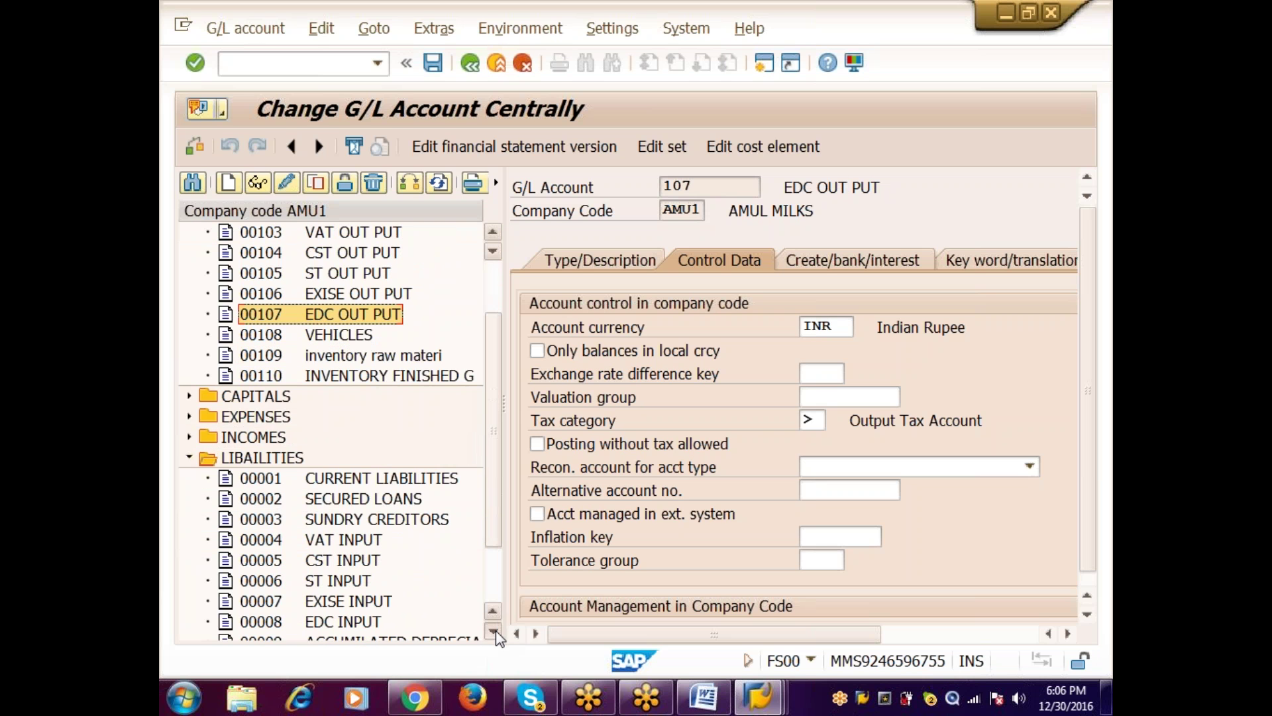
double_click(382, 542)
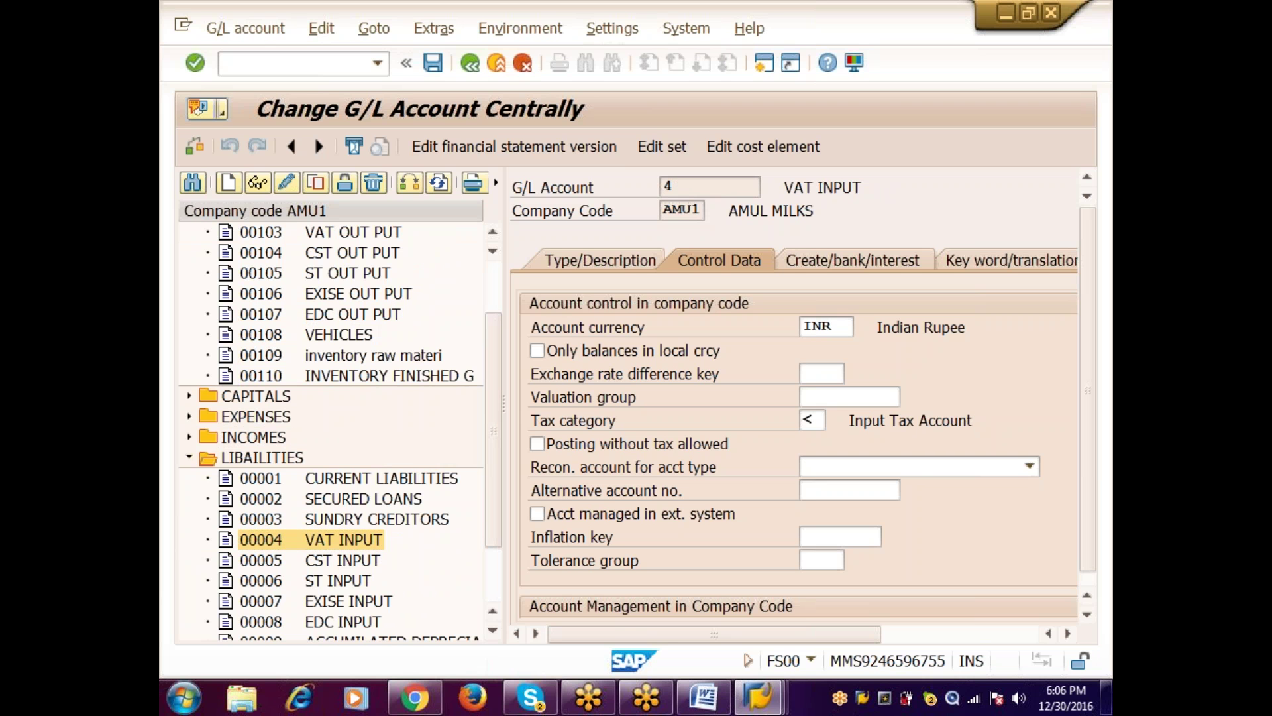
double_click(382, 562)
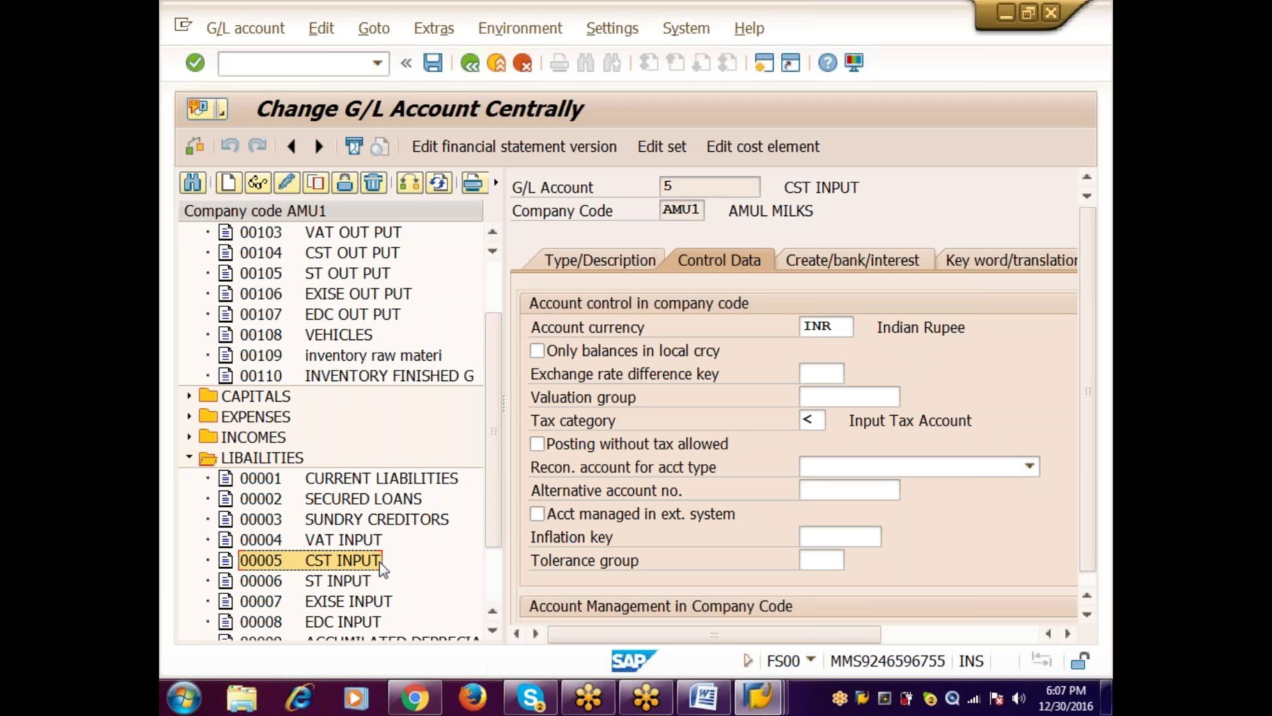
Step: Collapse the liability and asset groups, open expense account 00200 for raw material purchases, and choose - Only input tax allowed as its tax category
left_click(189, 458)
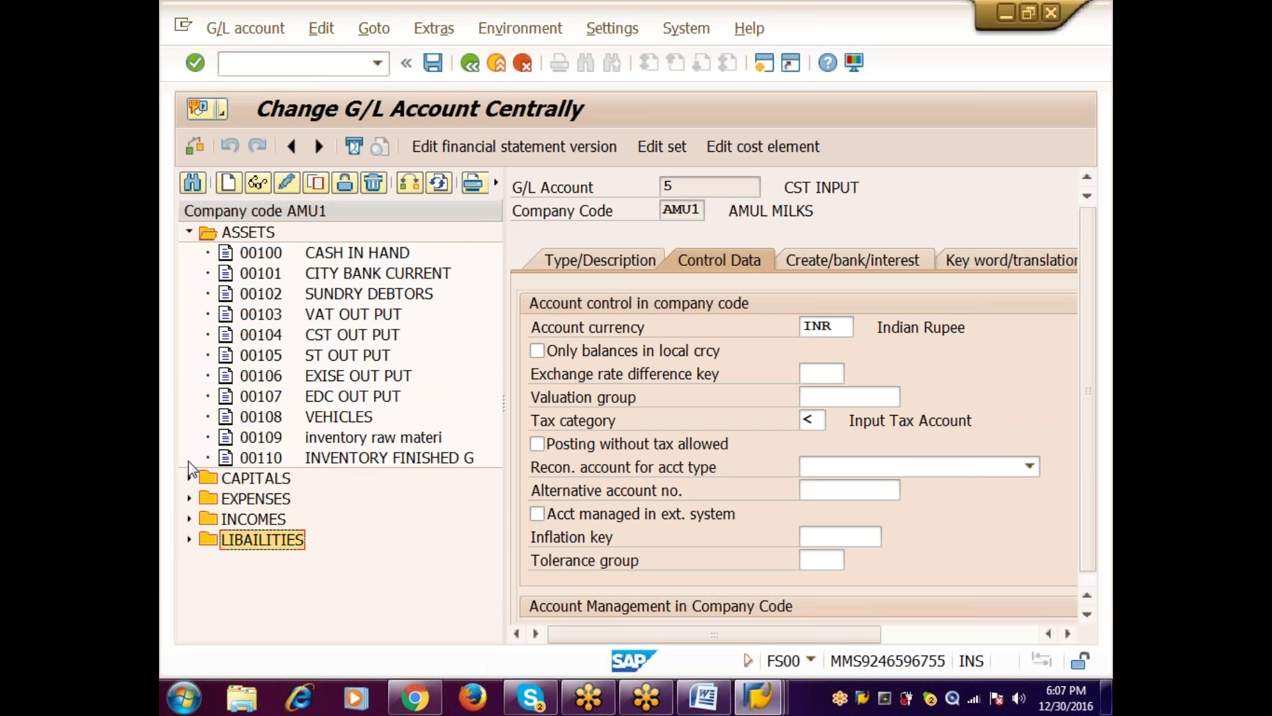
left_click(189, 231)
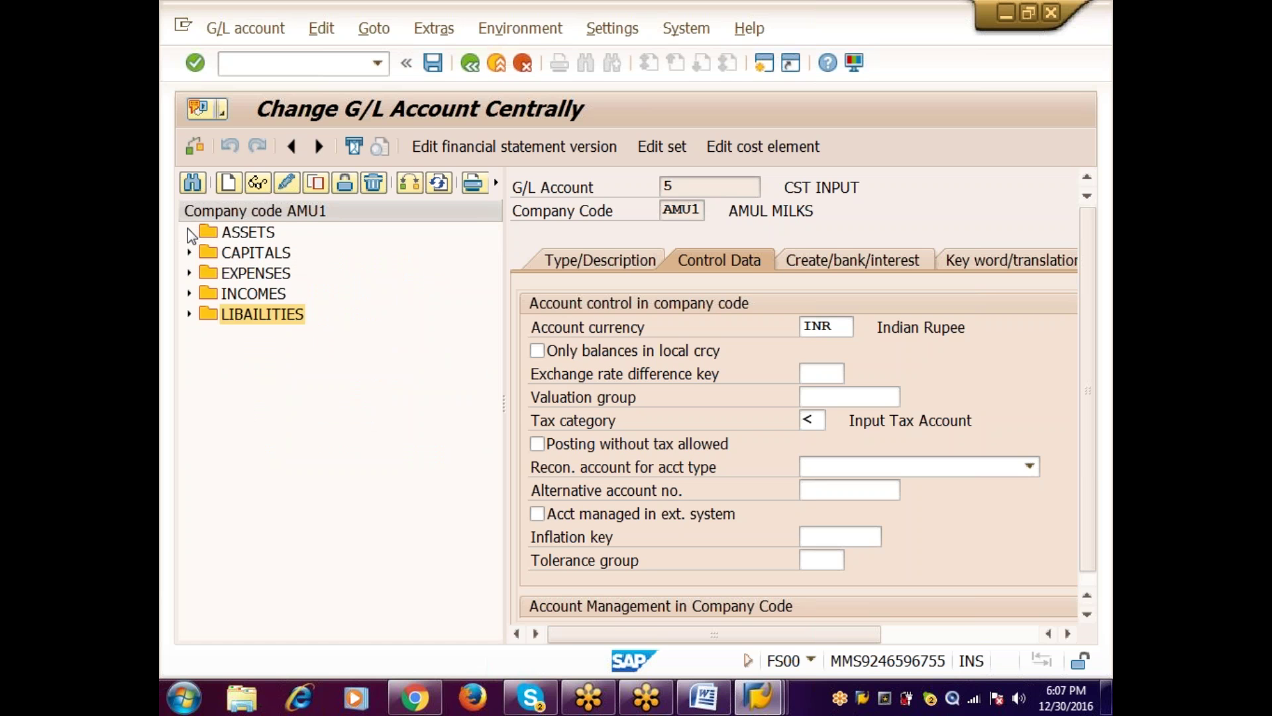
left_click(189, 273)
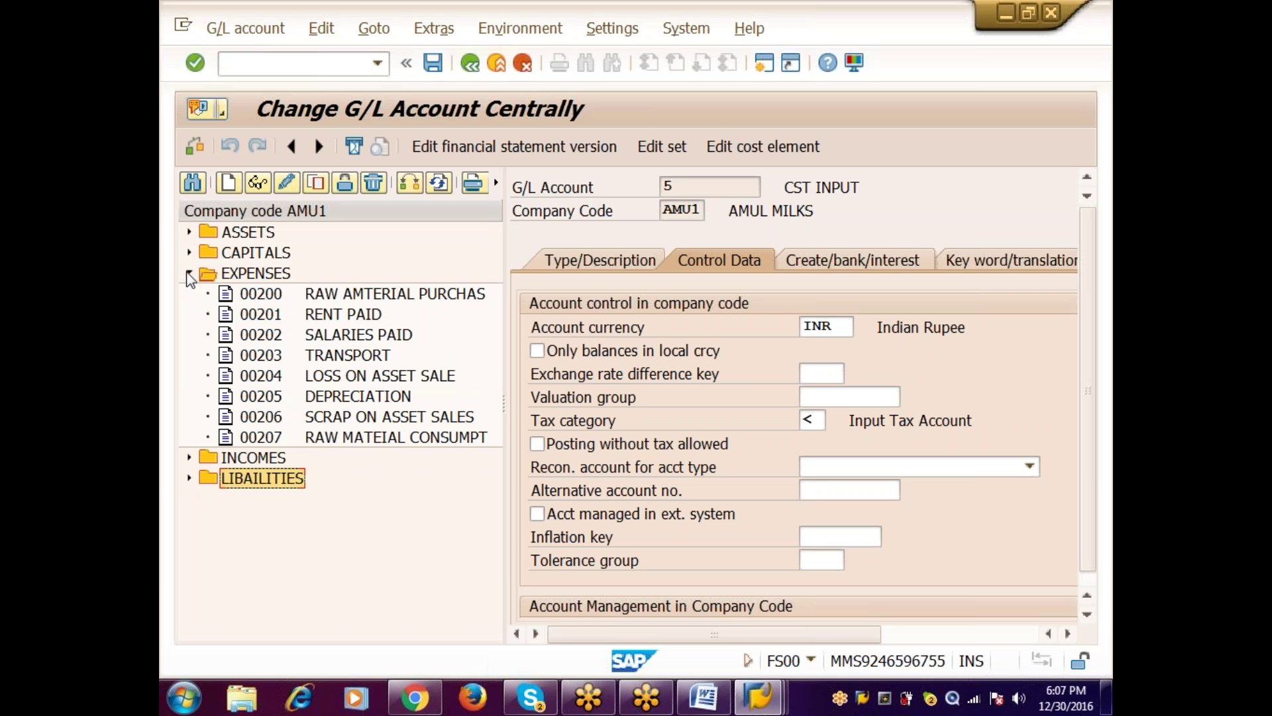
double_click(291, 292)
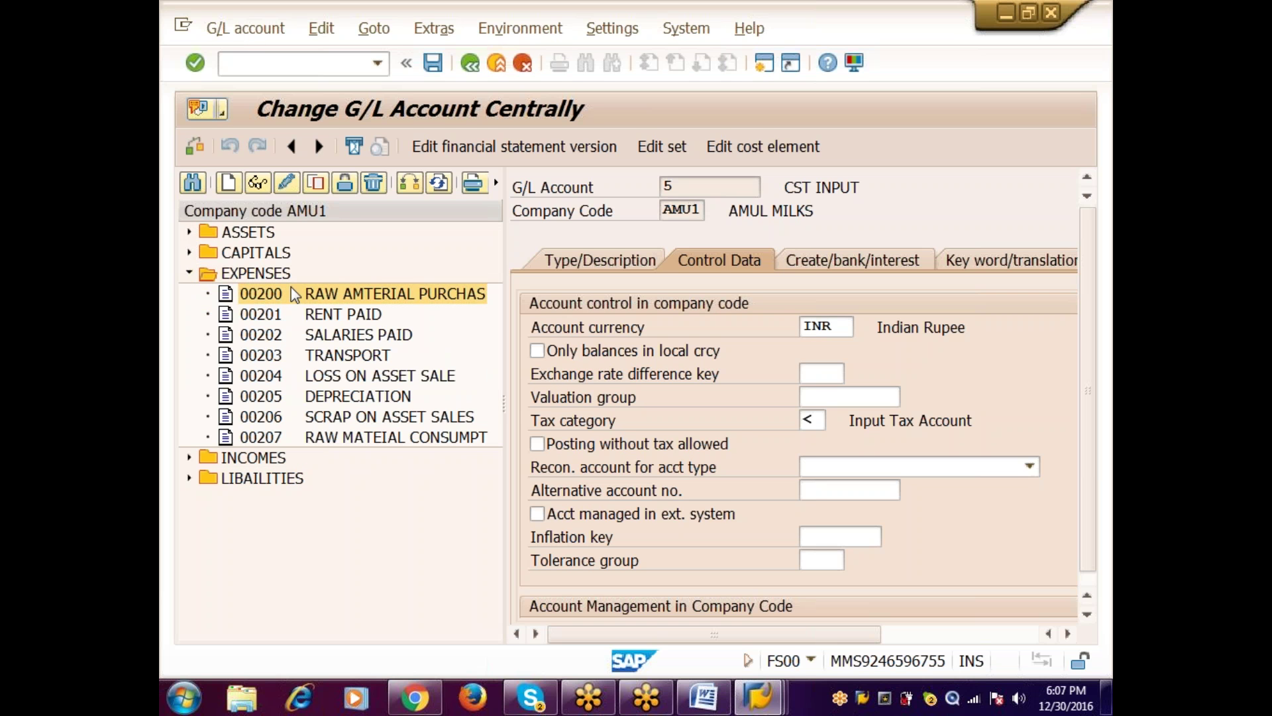
left_click(813, 422)
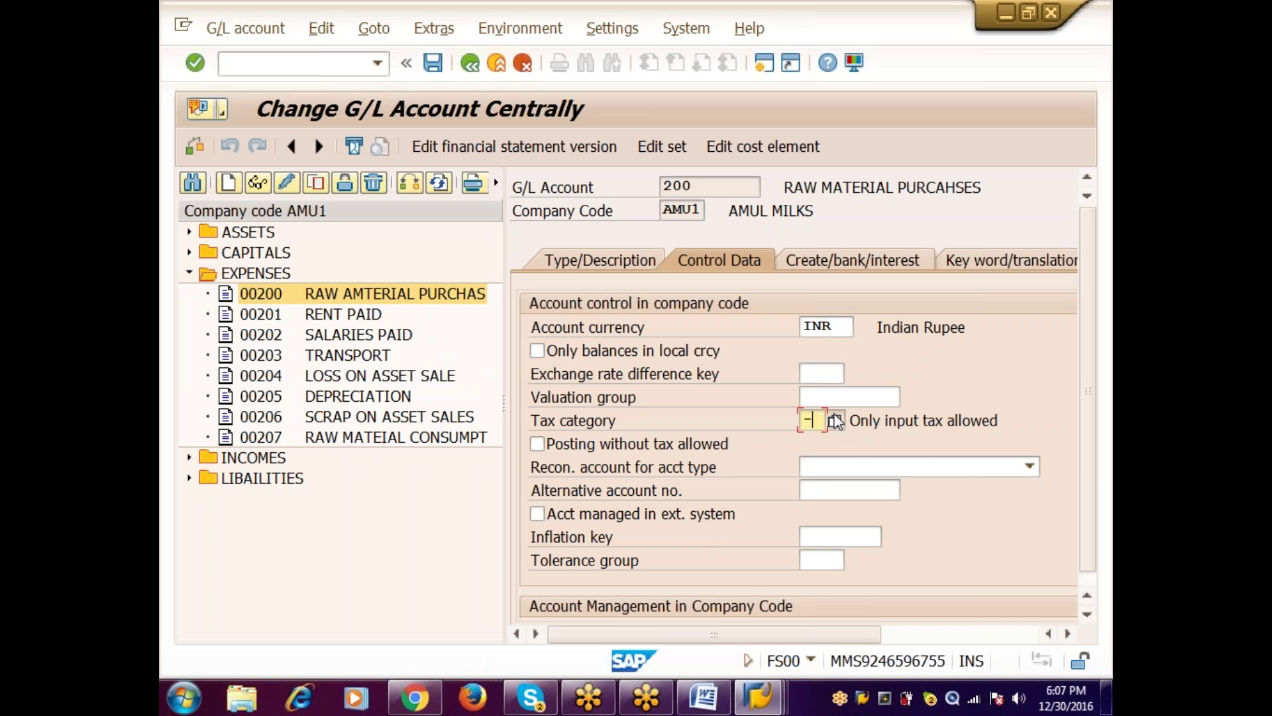
left_click(837, 422)
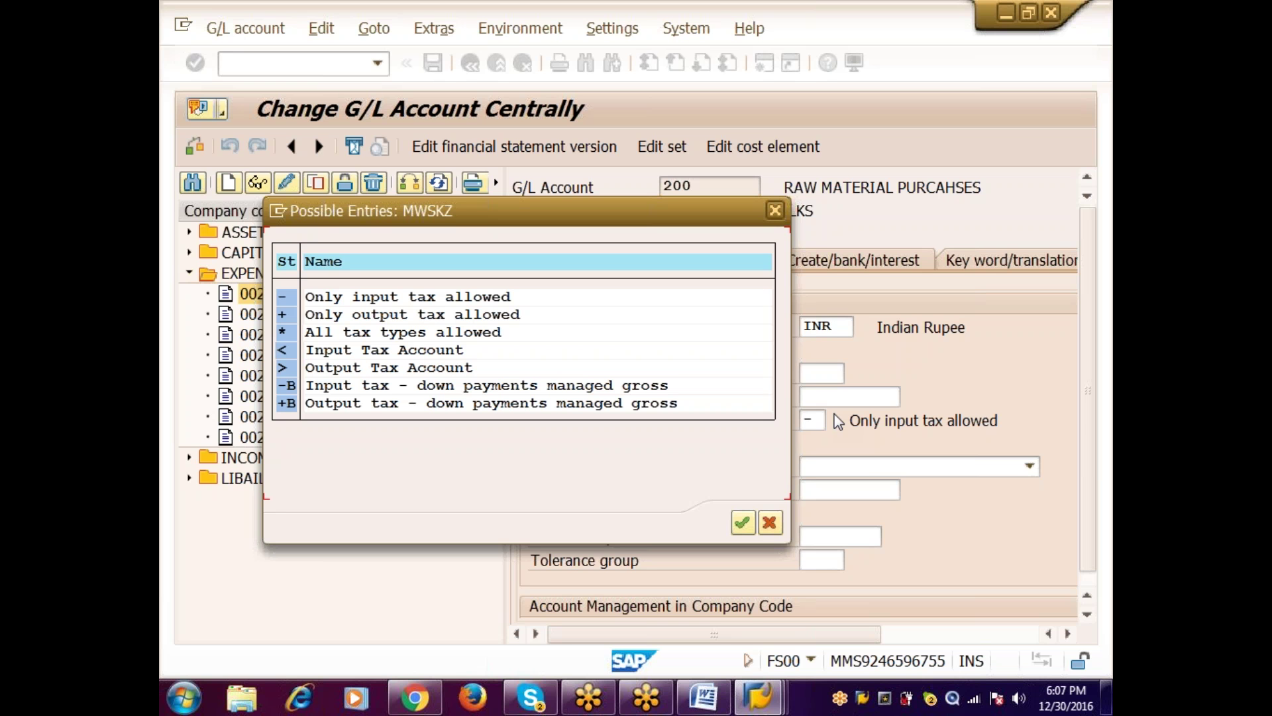
double_click(493, 292)
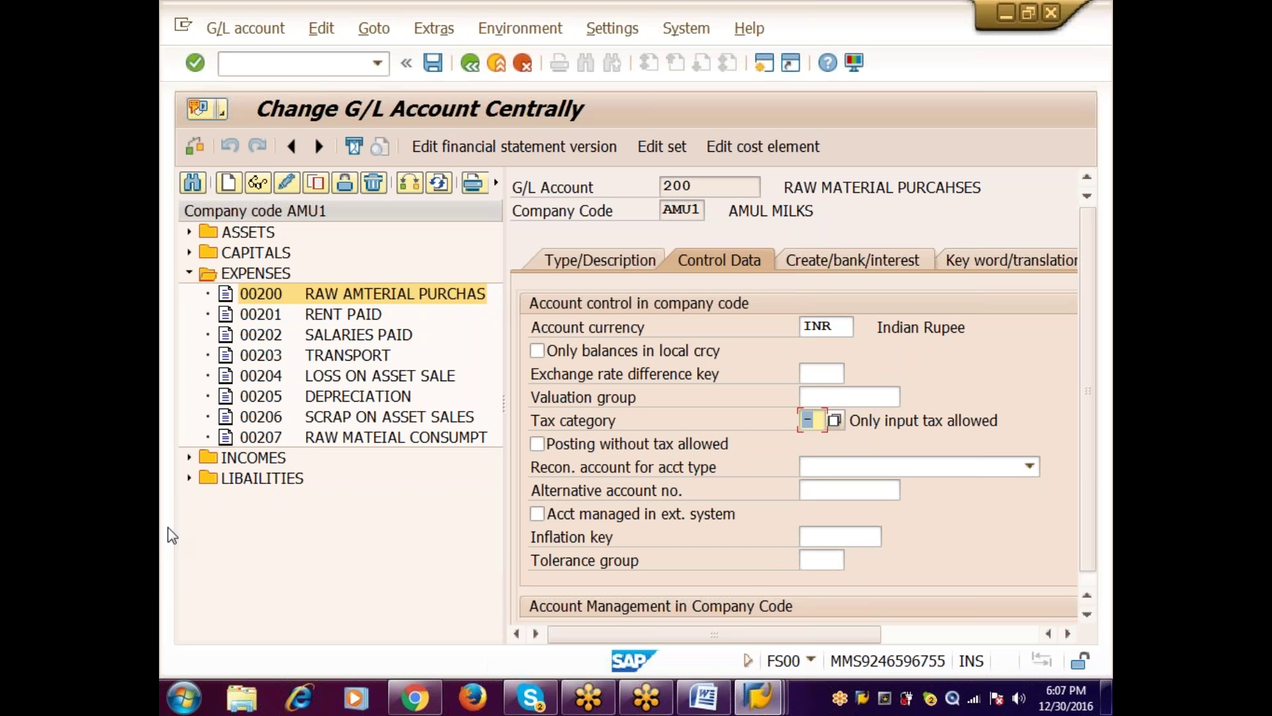
Step: Check the tax category of account 00150 SALES REVENUE under INCOMES, and return to SAP Easy Access
left_click(189, 458)
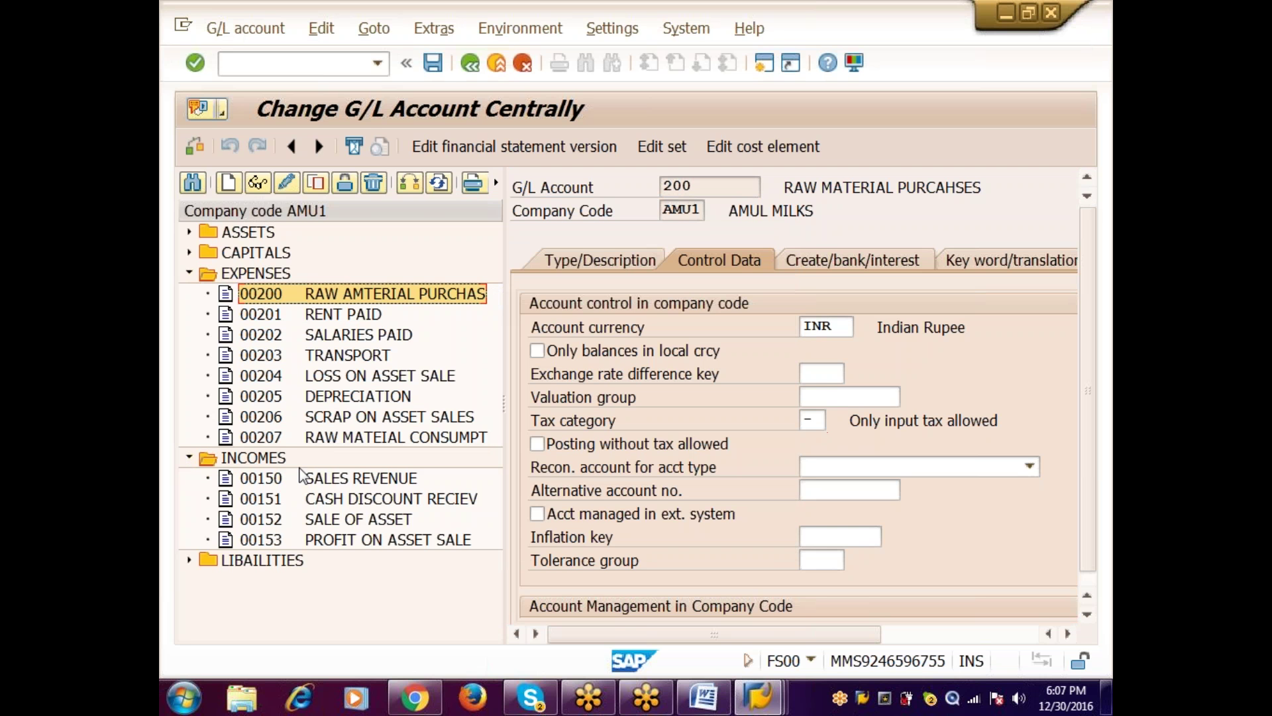
double_click(300, 479)
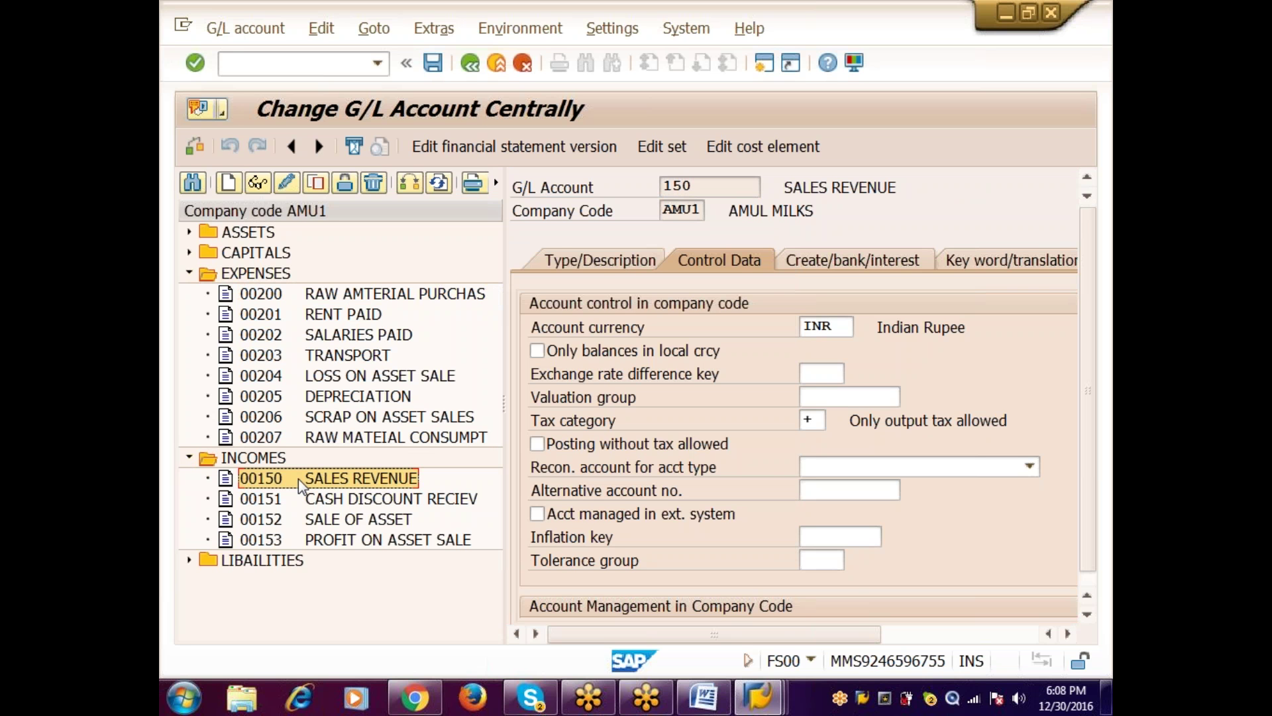
double_click(298, 478)
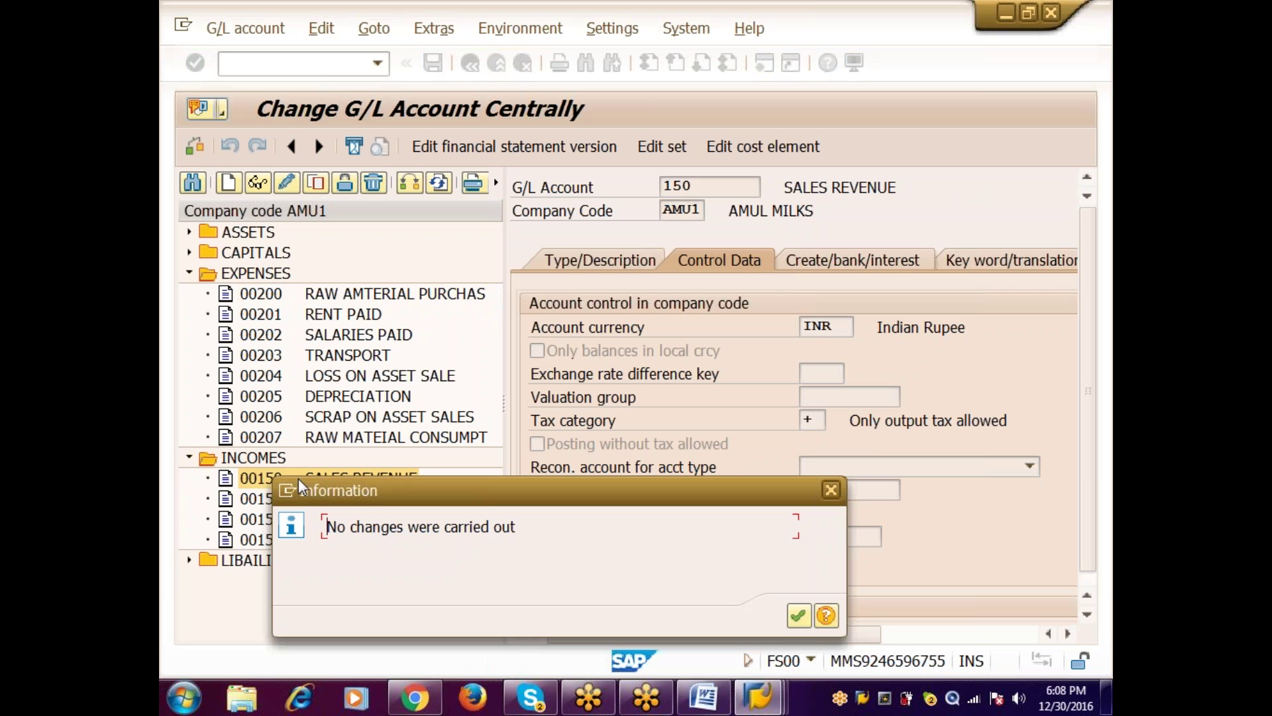
key("Return")
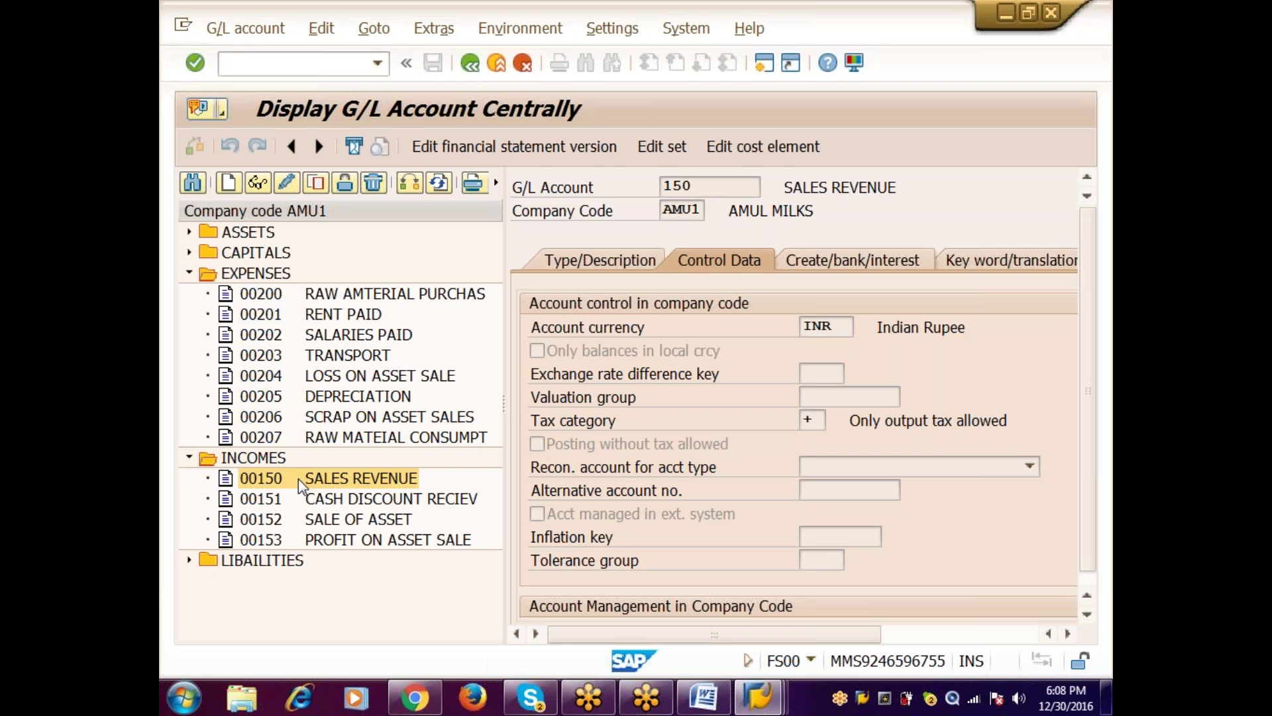
key("F3")
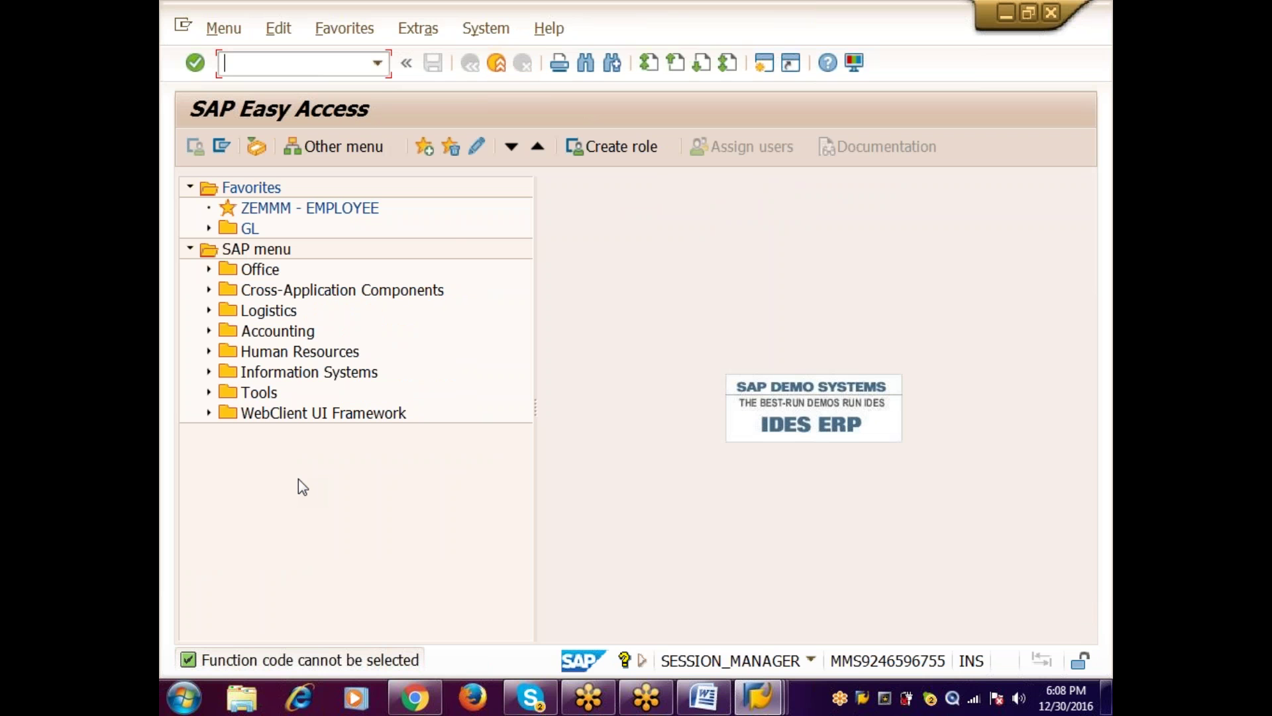
Step: Switch to Word and add numbered heading 6, DEFINE TAX CODES FOR SALES AND PURCHASES:, below the FS00 line
key("alt+Tab")
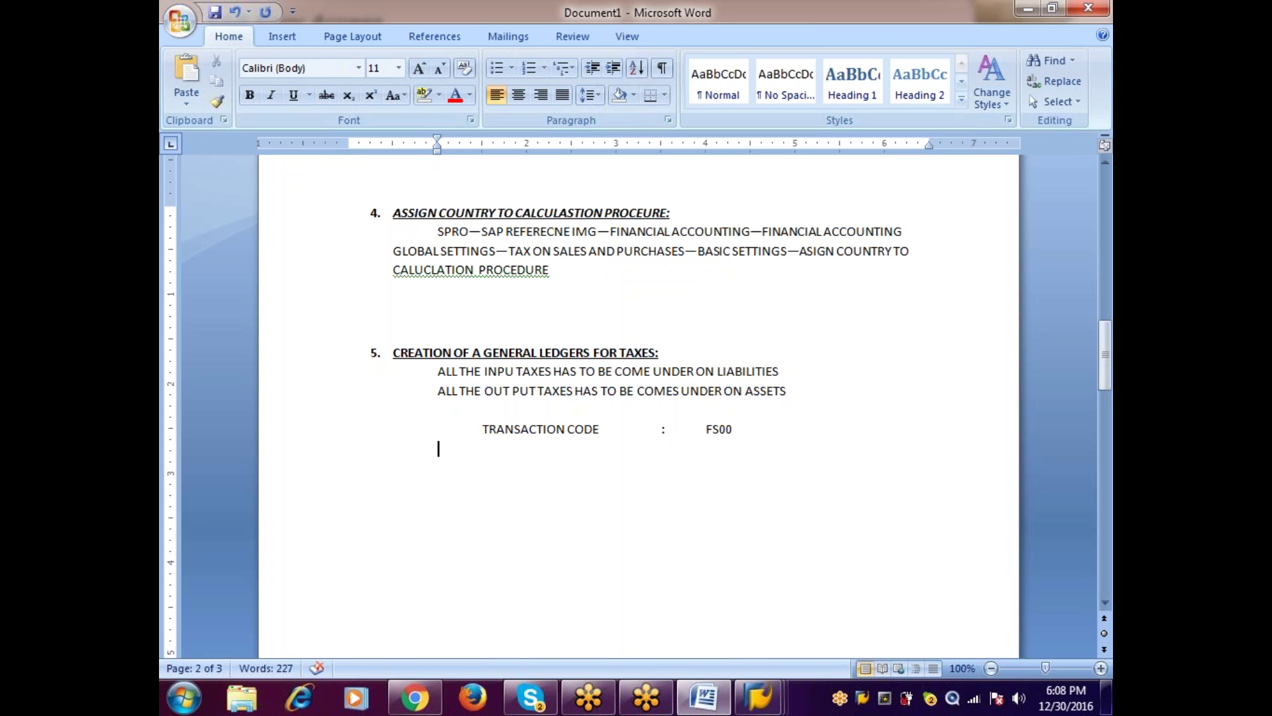
key("BackSpace")
type("6.")
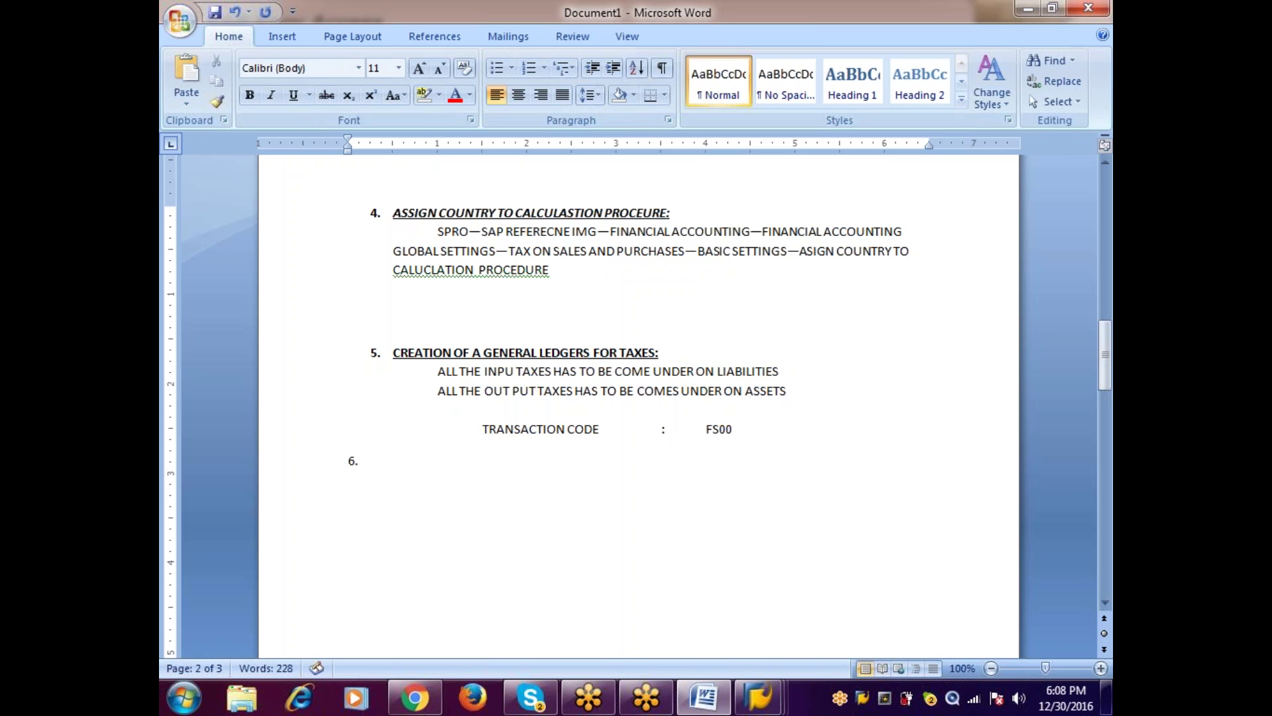
key("space")
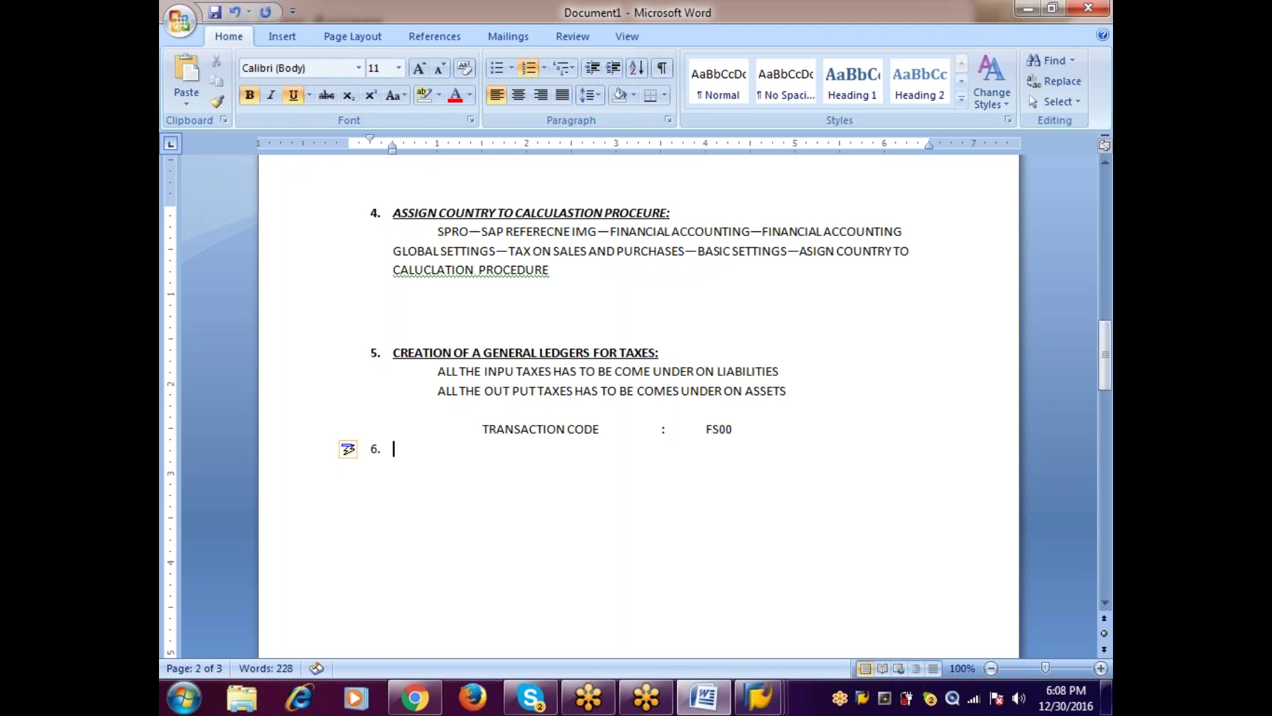
type("DEFINE T")
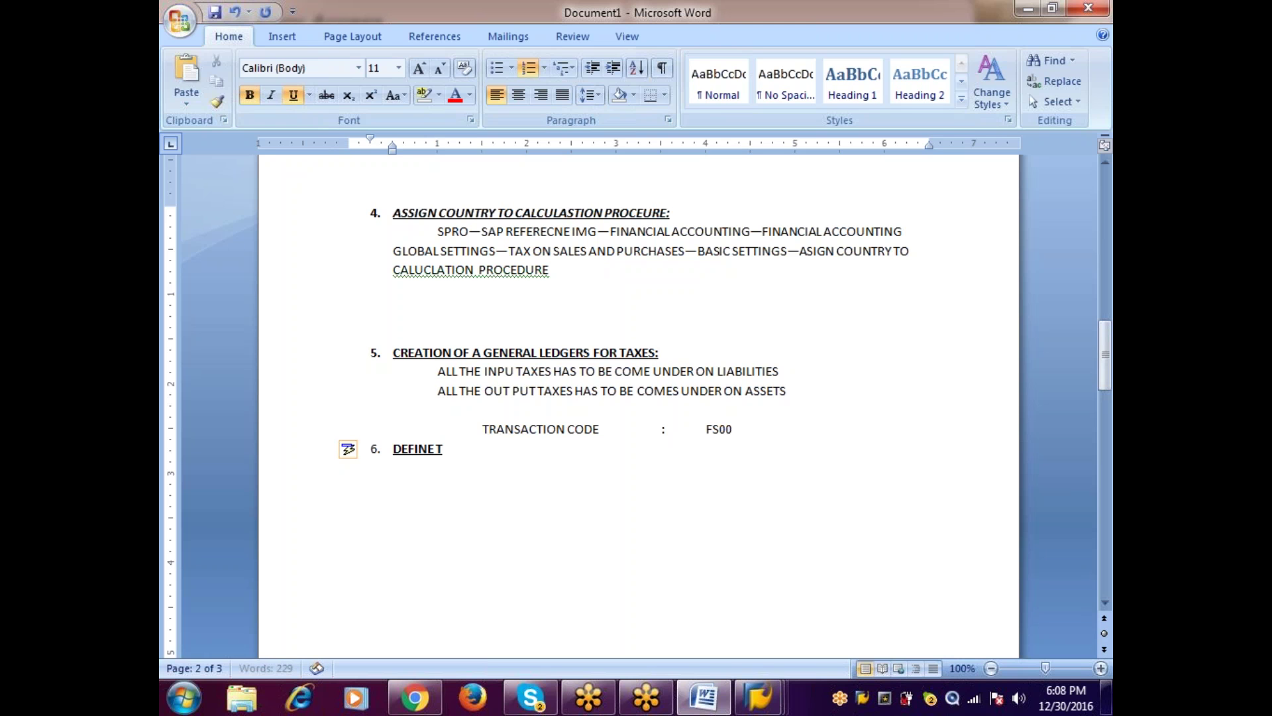
type("AX CODES")
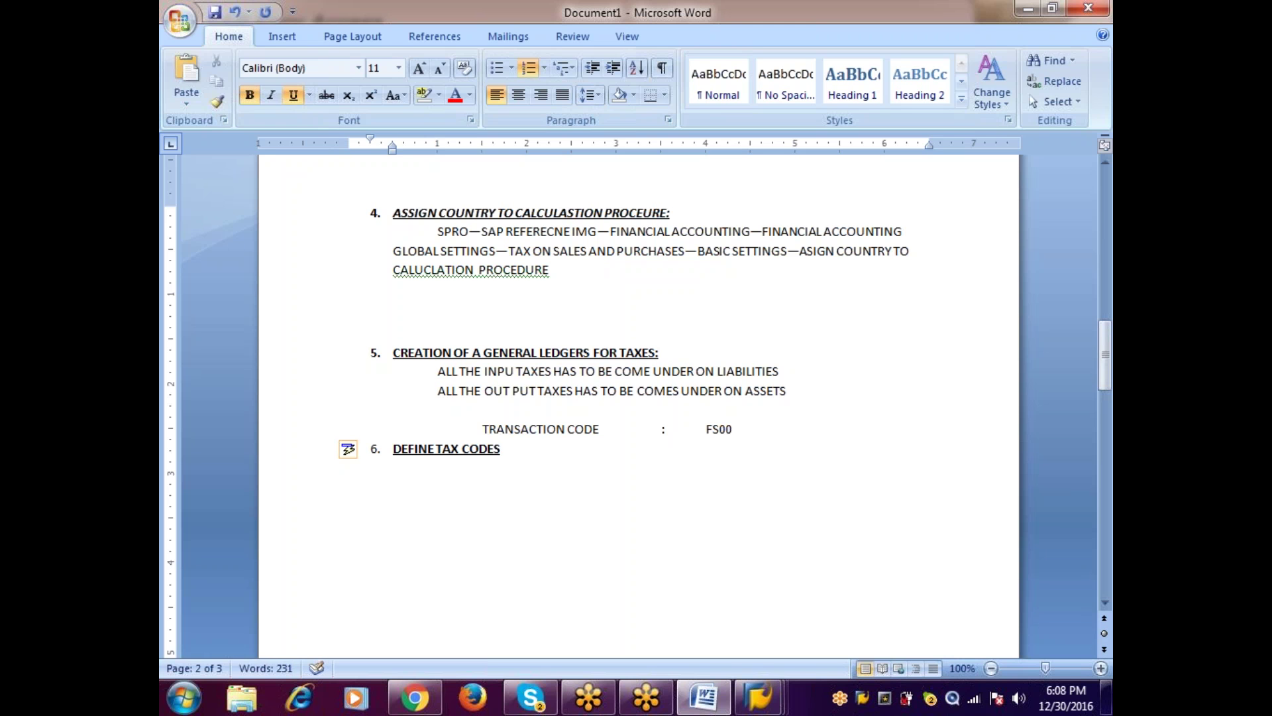
type(" FOR SALES AND P")
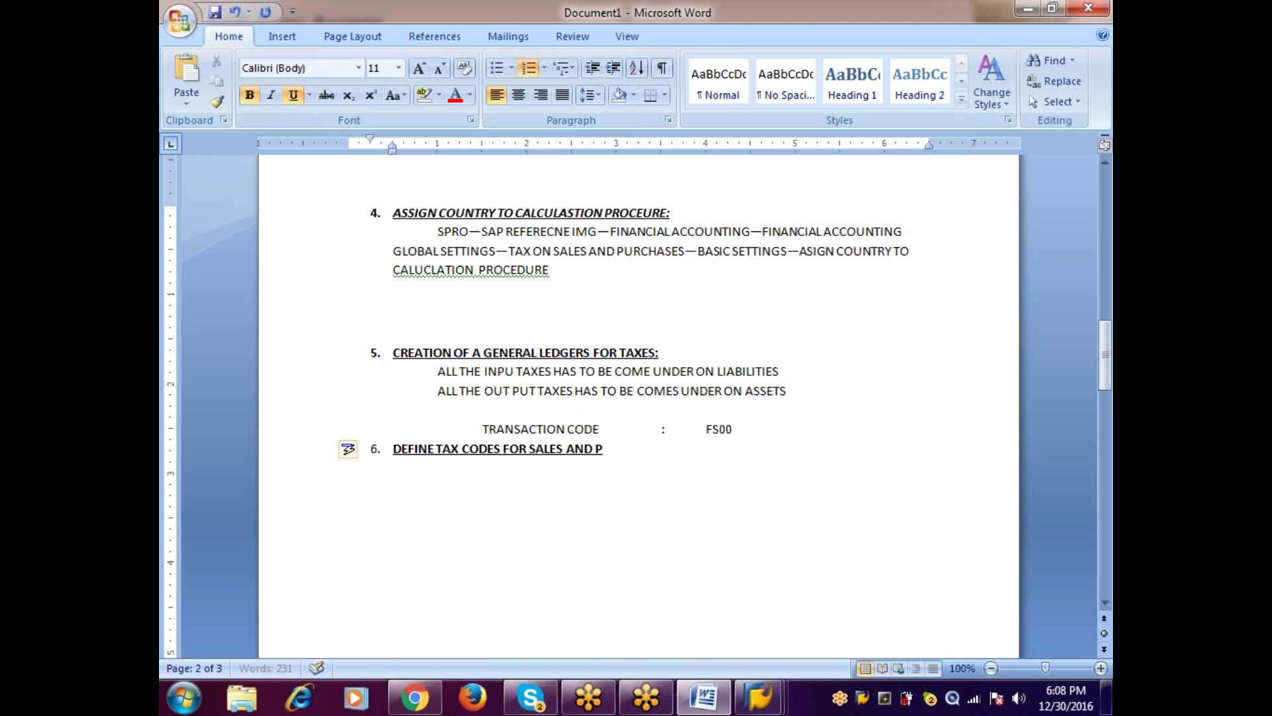
type("URCHASES:")
key("Return")
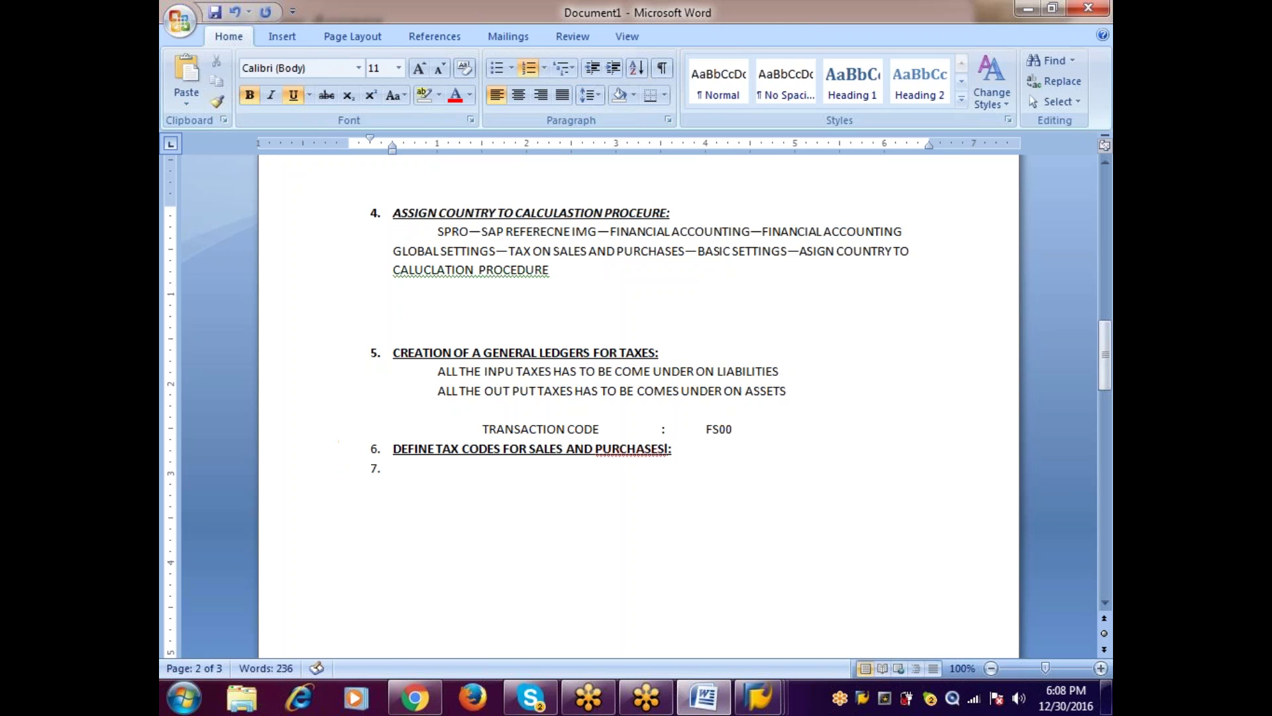
Step: Remove the automatic number below heading 6 and start an indented navigation path reading SPRO—SAP REFERENCE IMG
key("Tab")
key("shift+Tab")
key("BackSpace")
key("Tab")
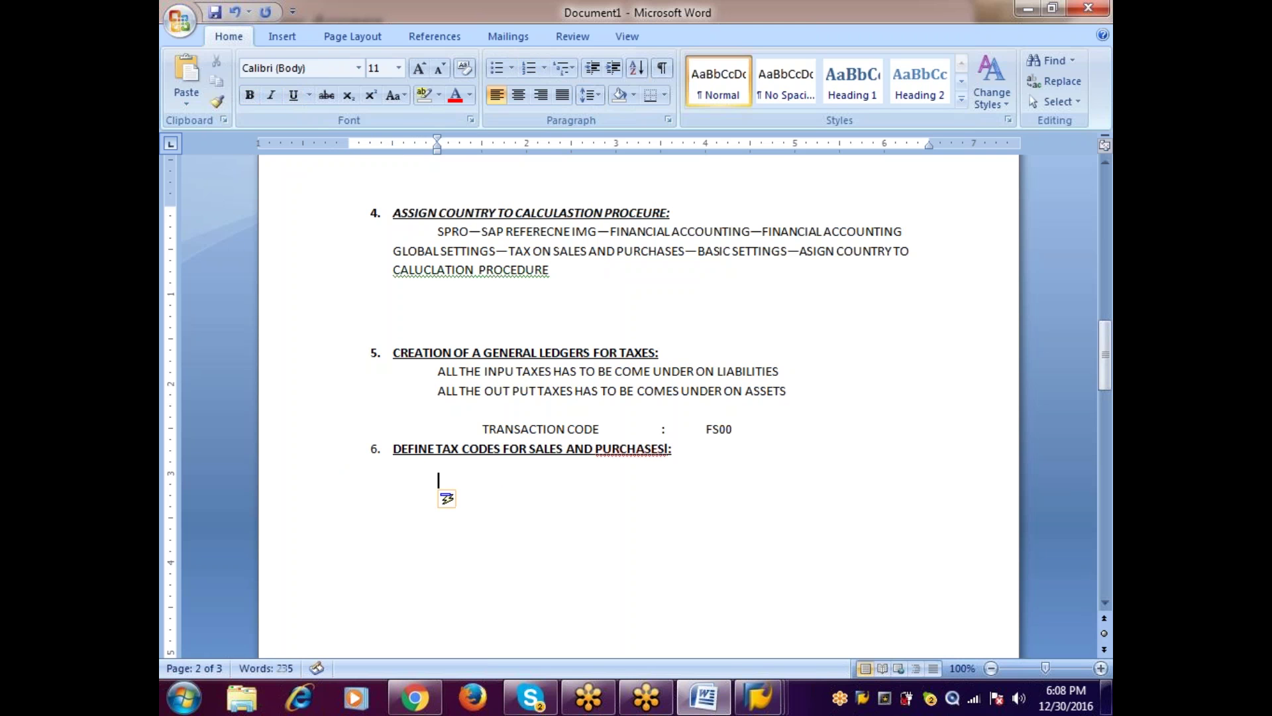
key("Tab")
type("SPRO-")
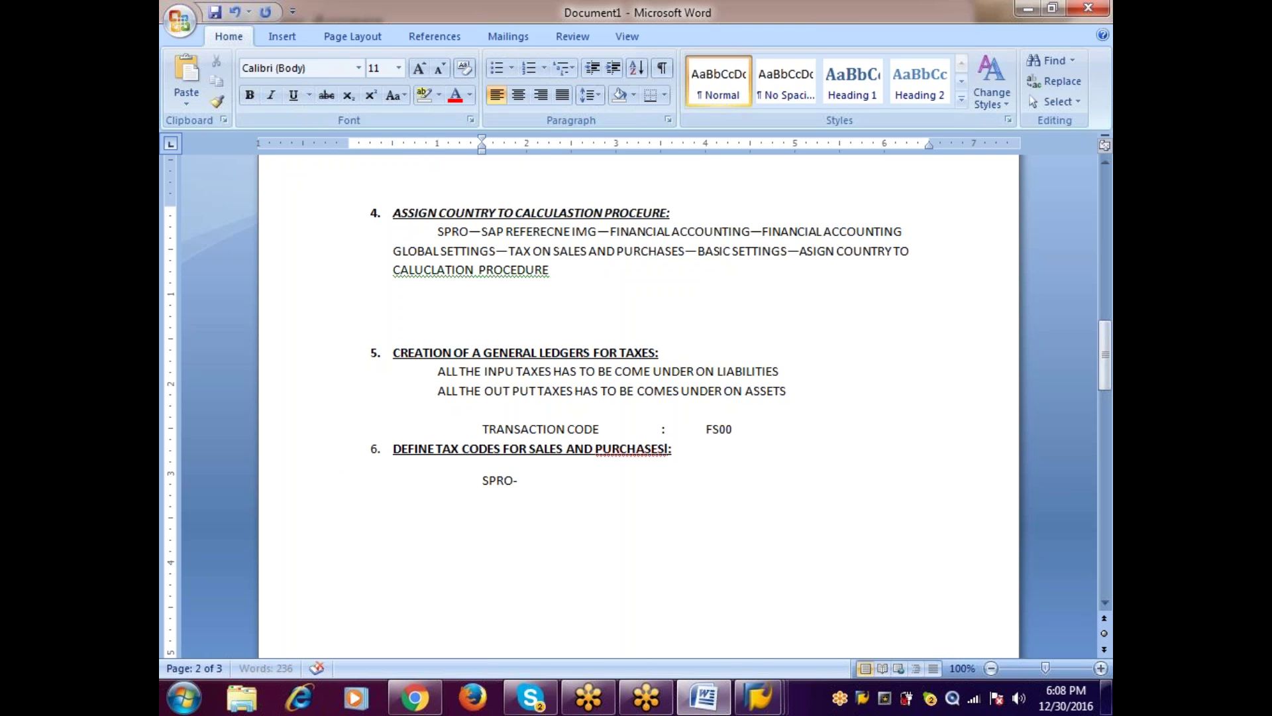
type("-SAP REFERENCE IMG")
Step: Remove the stray character before the colon in heading 6 and return to the navigation path line
left_click(664, 449)
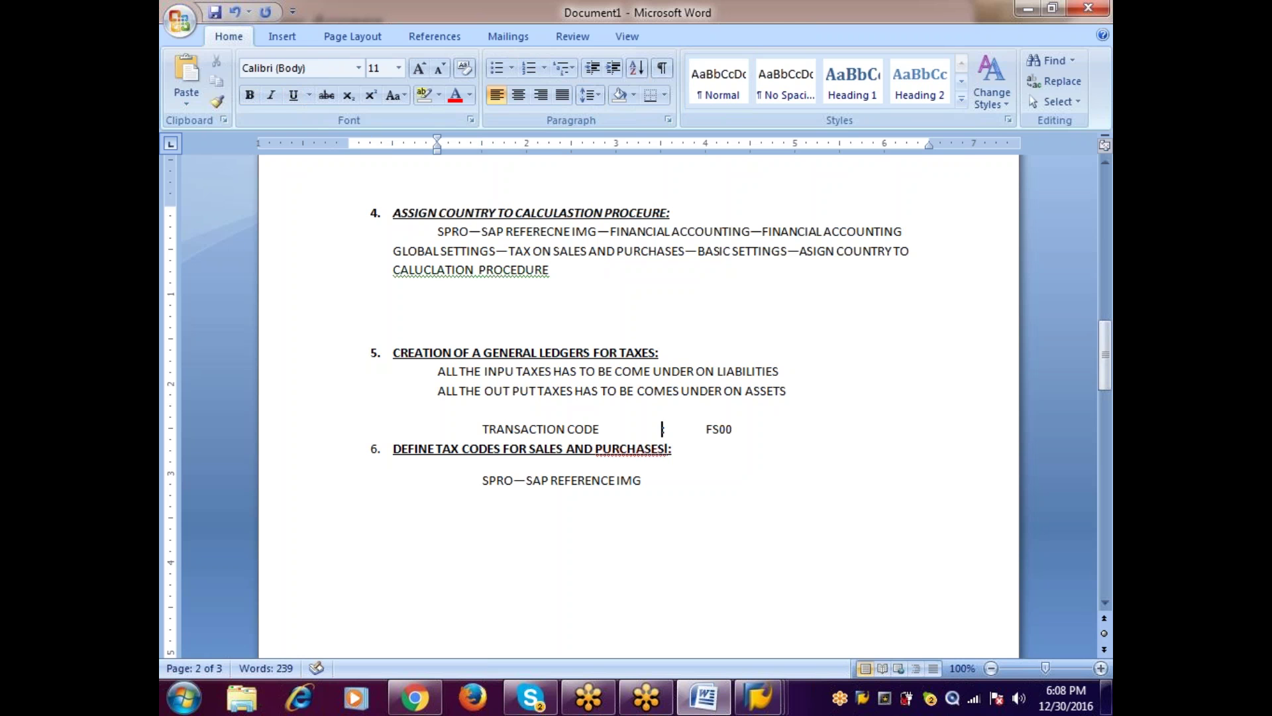
key("Down")
key("Down")
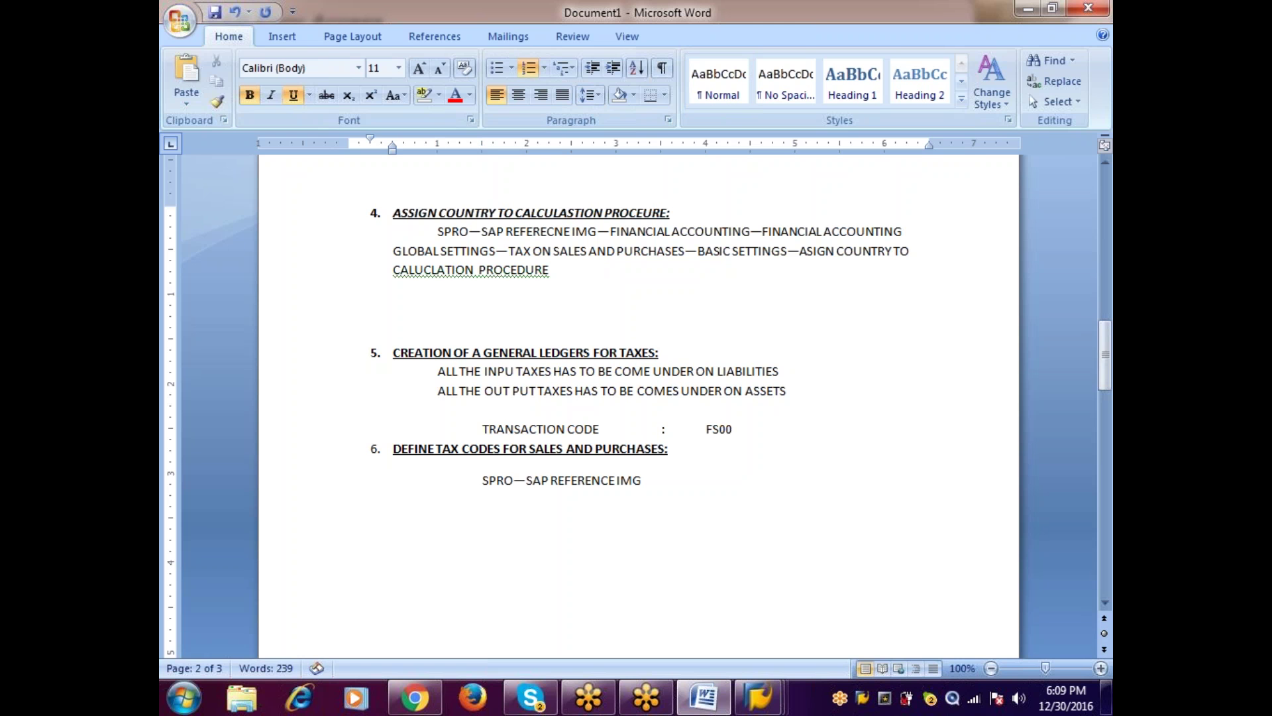
Step: Extend the navigation path under heading 6 with —FINANCIAL ACCOUNTING after SAP REFERENCE IMG
type("--F")
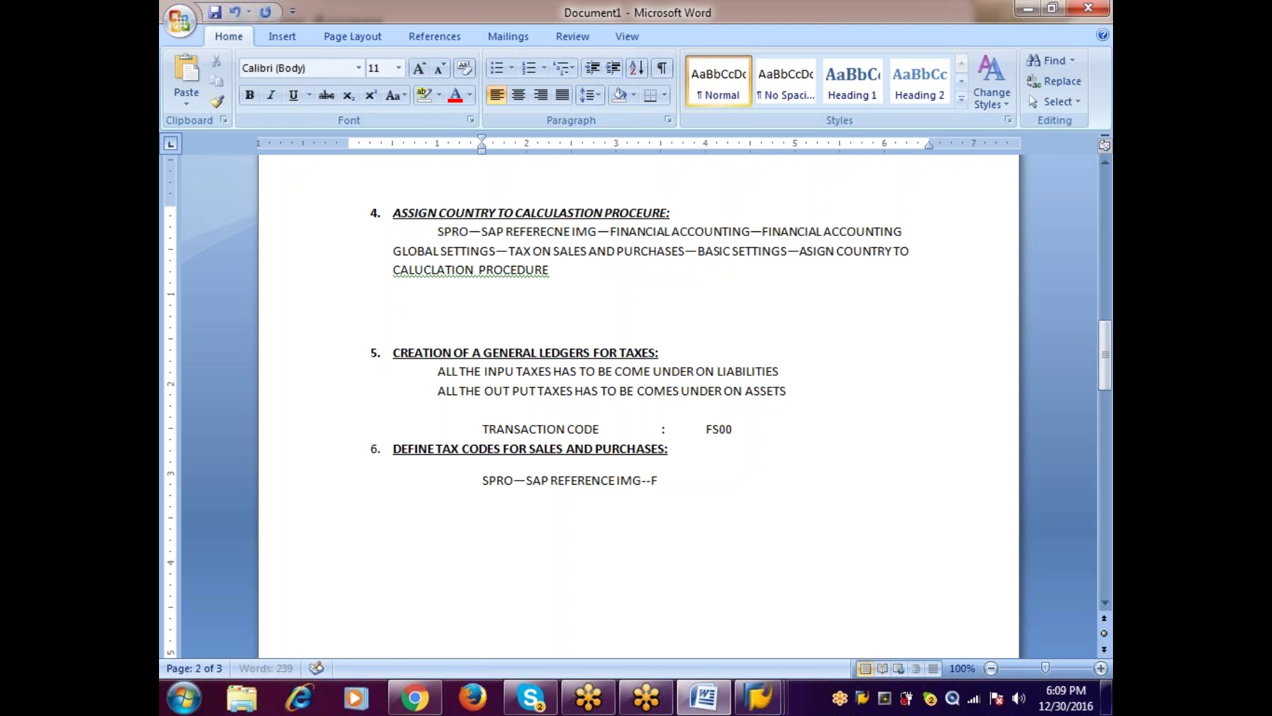
type("INANICL ACC")
key("BackSpace")
key("BackSpace")
key("BackSpace")
key("BackSpace")
key("BackSpace")
type("A")
key("BackSpace")
key("BackSpace")
key("BackSpace")
type("CIAL ACCOUNTING")
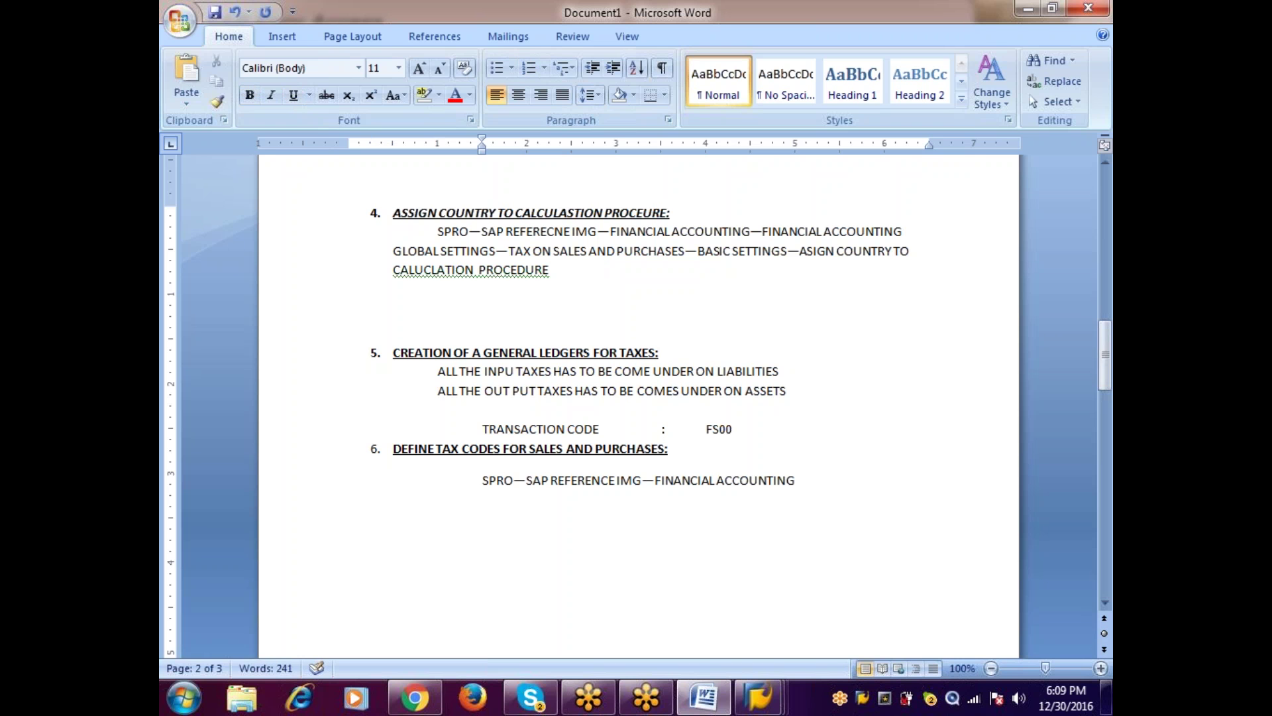
Step: Complete the navigation path with —FINANCIAL ACCOUNTING GLOBAL SETTINGS—TAX ON SALES AND PURCHASES—CALUALATION—DEFINE TAX CODES FOR SALES AND PURCHASES
type("--FINANCIAL")
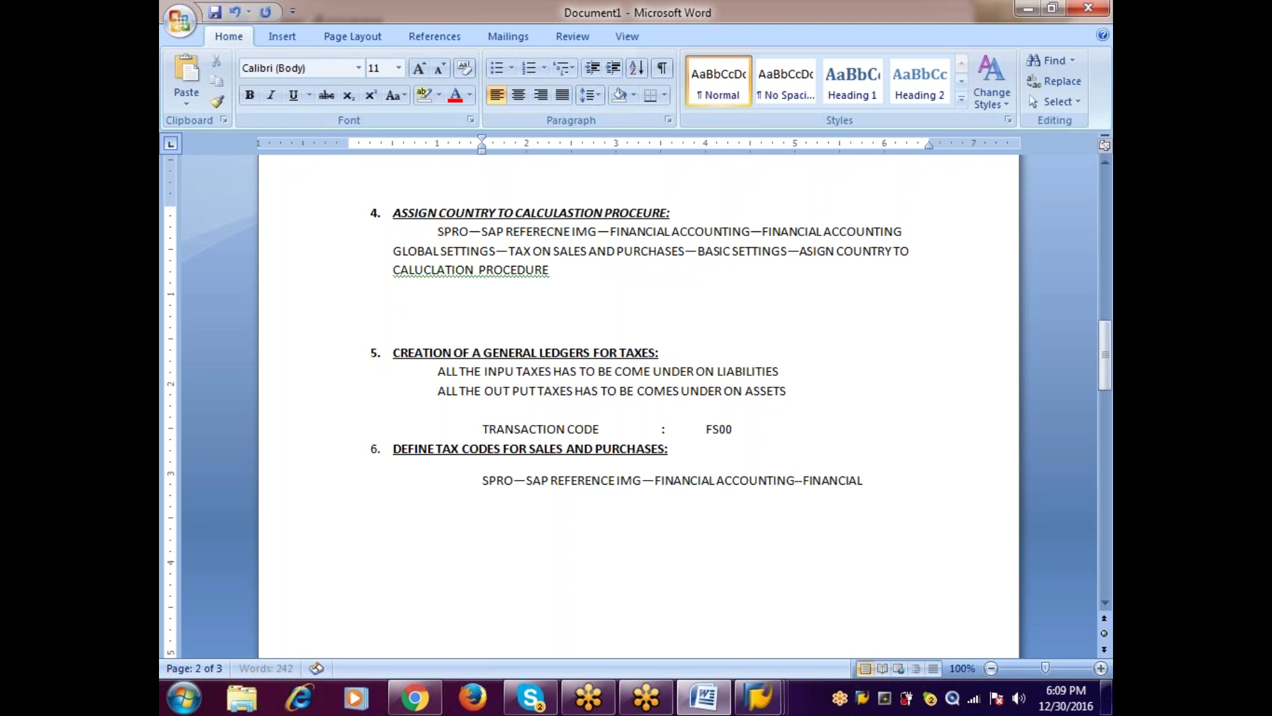
type(" ACCOUNTING")
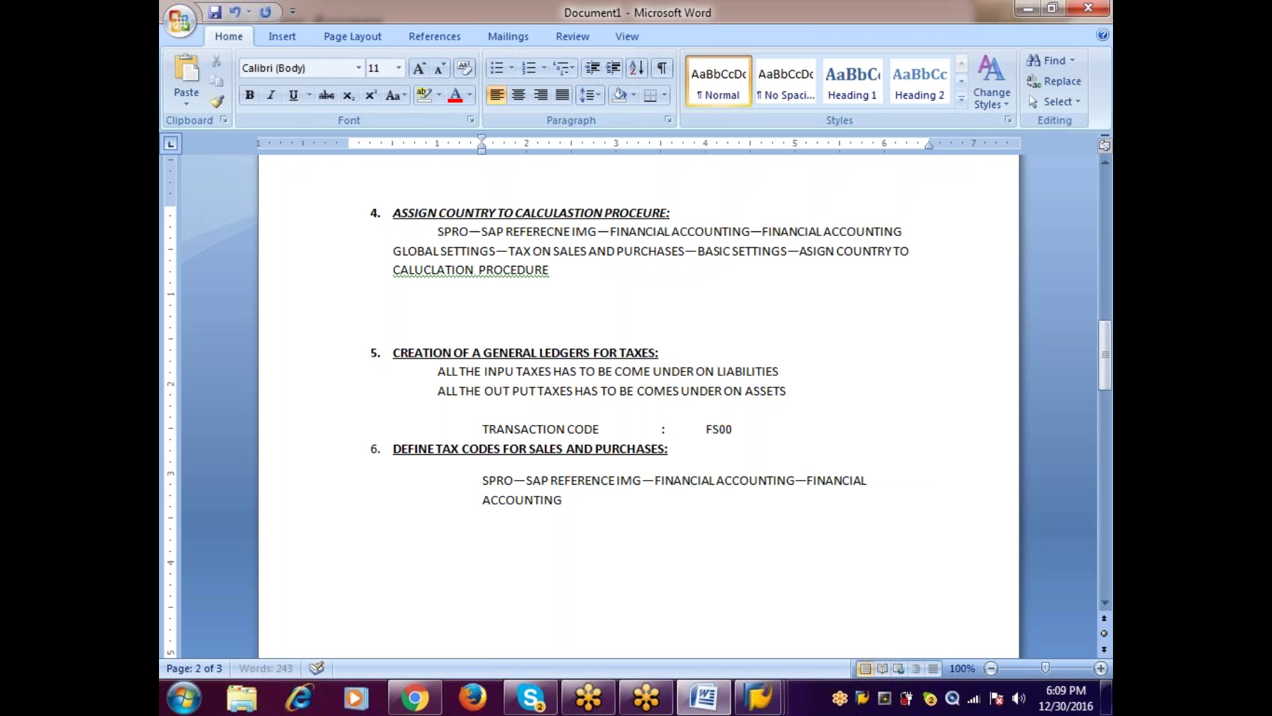
type(" GLOBAL SETTINGS-")
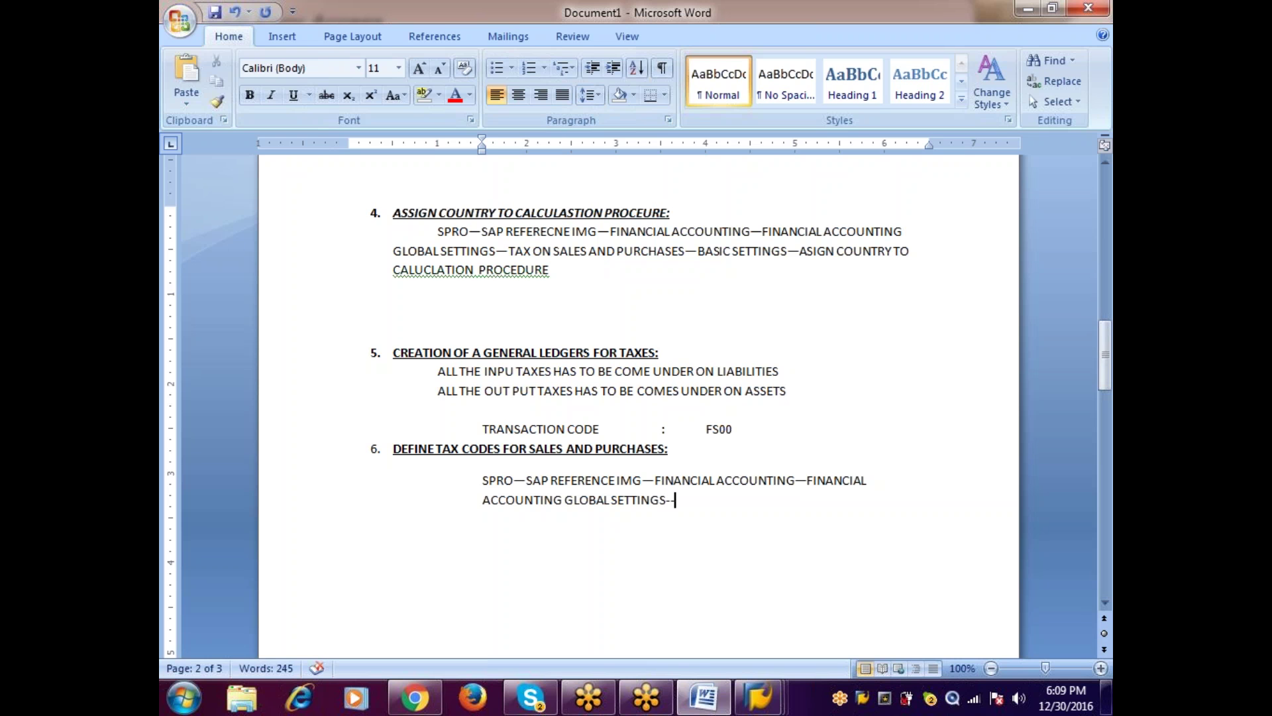
type("-TAX ON SALES AND P")
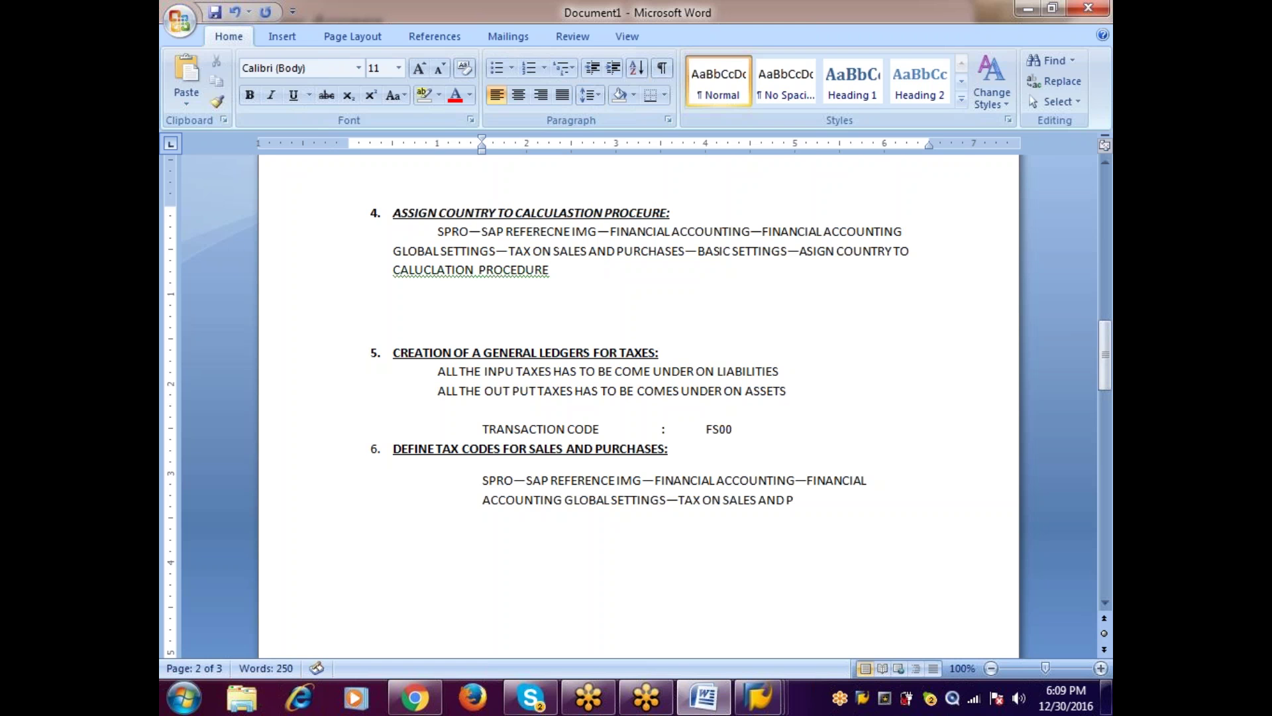
type("URCHASES--CA")
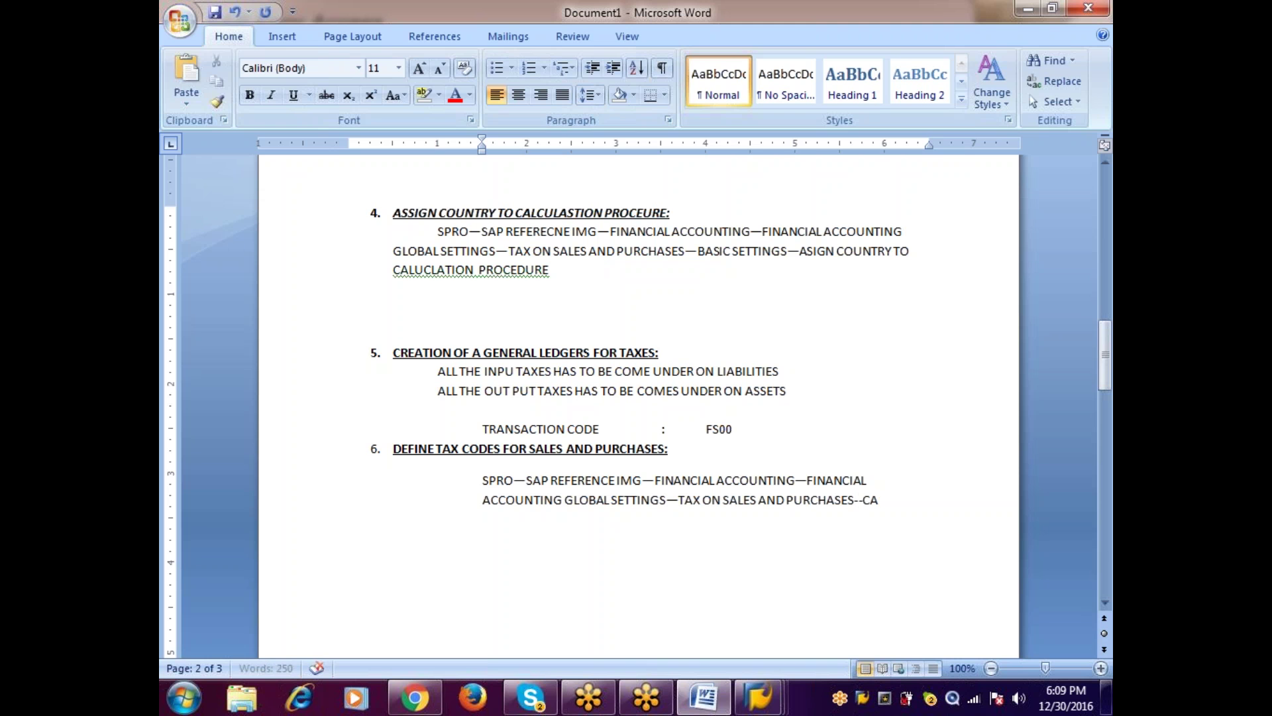
type("LUALATION--DE")
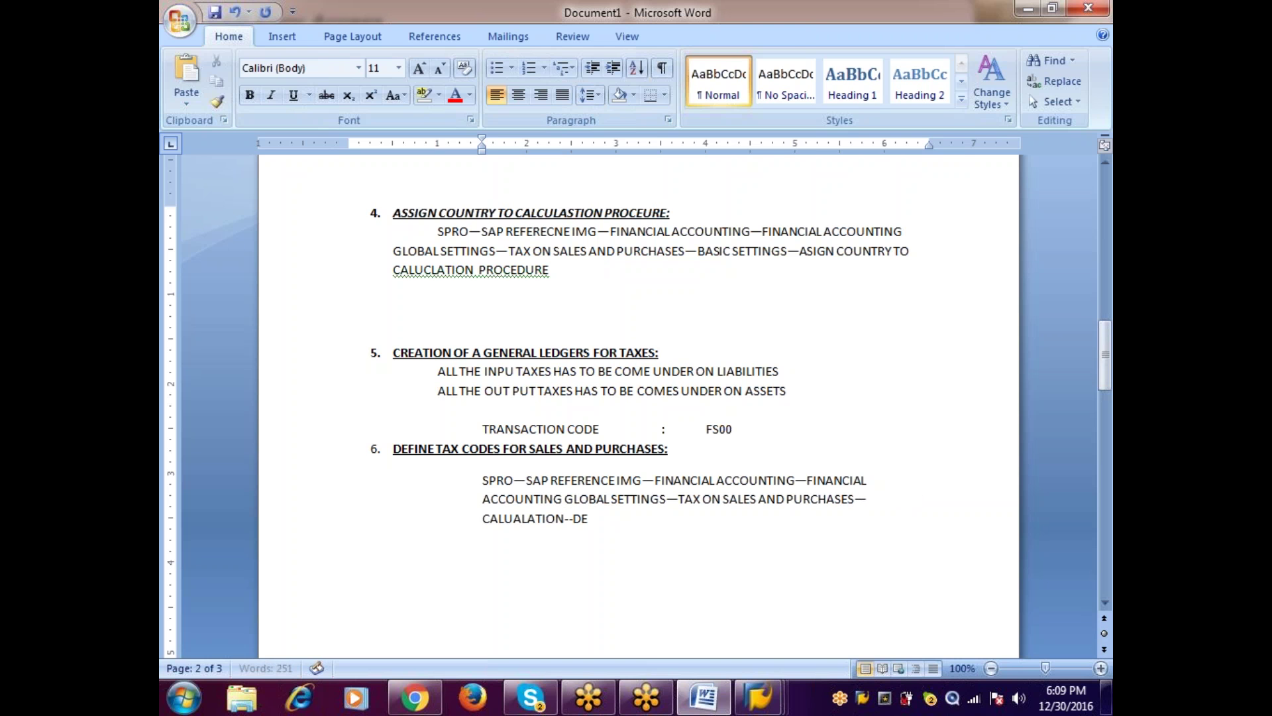
type("FINE TAX CODES FOR SALES")
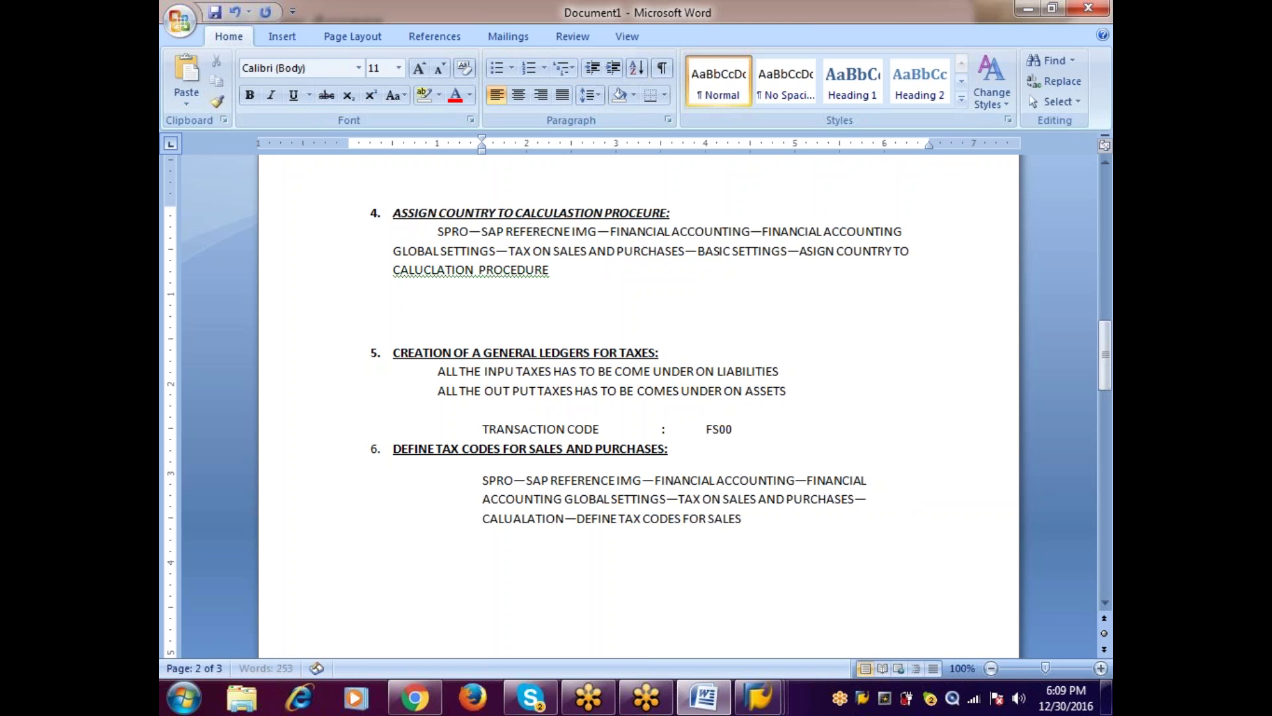
type(" AND PURCHASES")
Step: Add a further indented line below the navigation path reading TRANSACTION CODE : FTXP
key("Return")
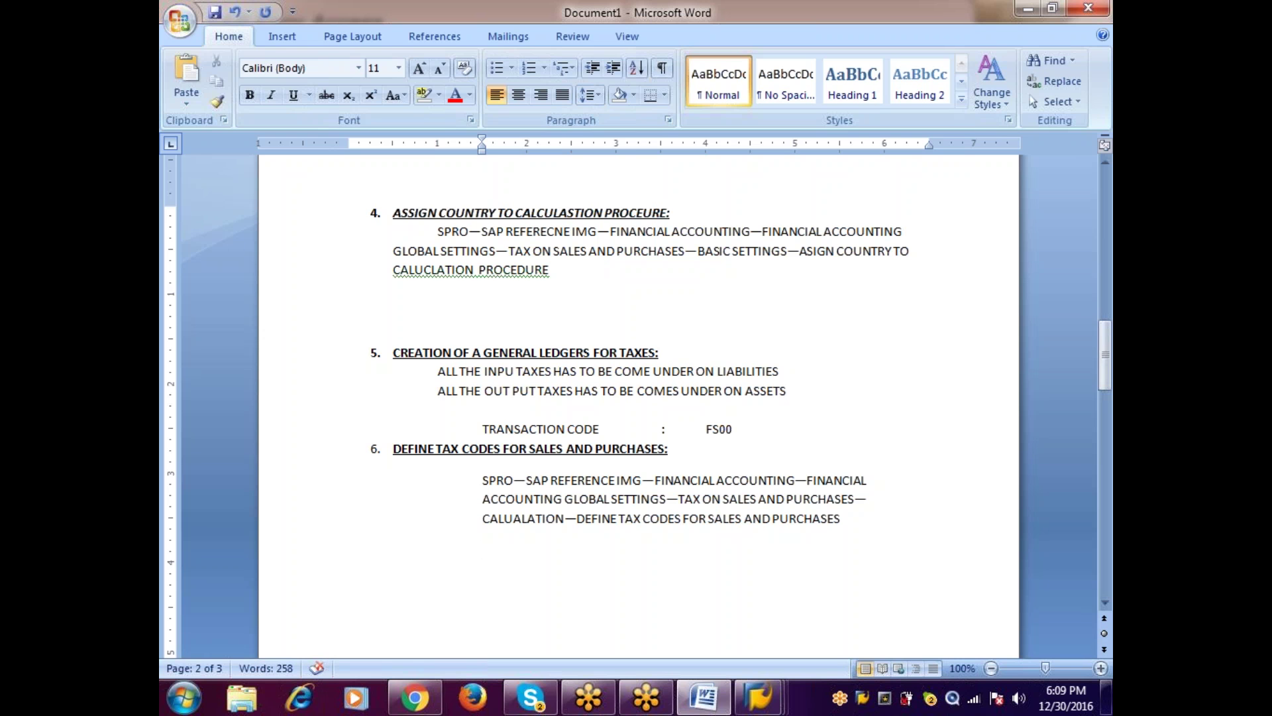
key("Tab")
key("Tab")
type("TRANSACTION CODE")
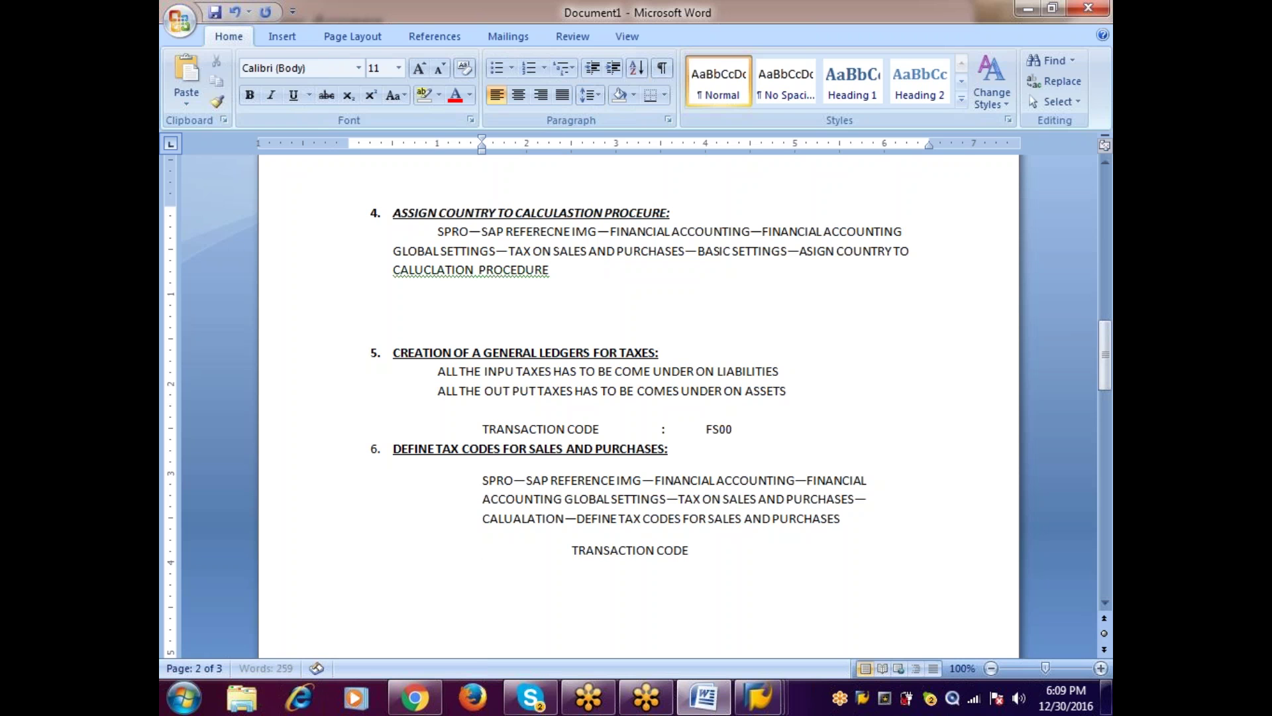
key("Tab")
type(": FTXP")
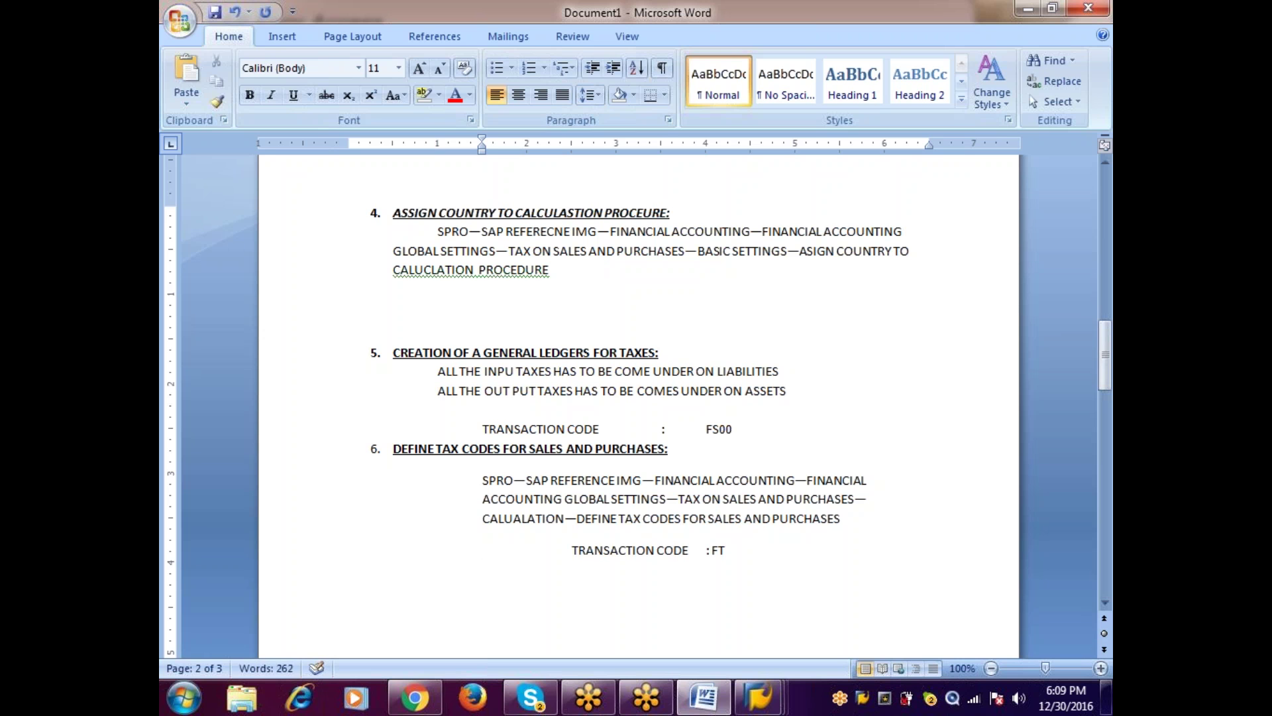